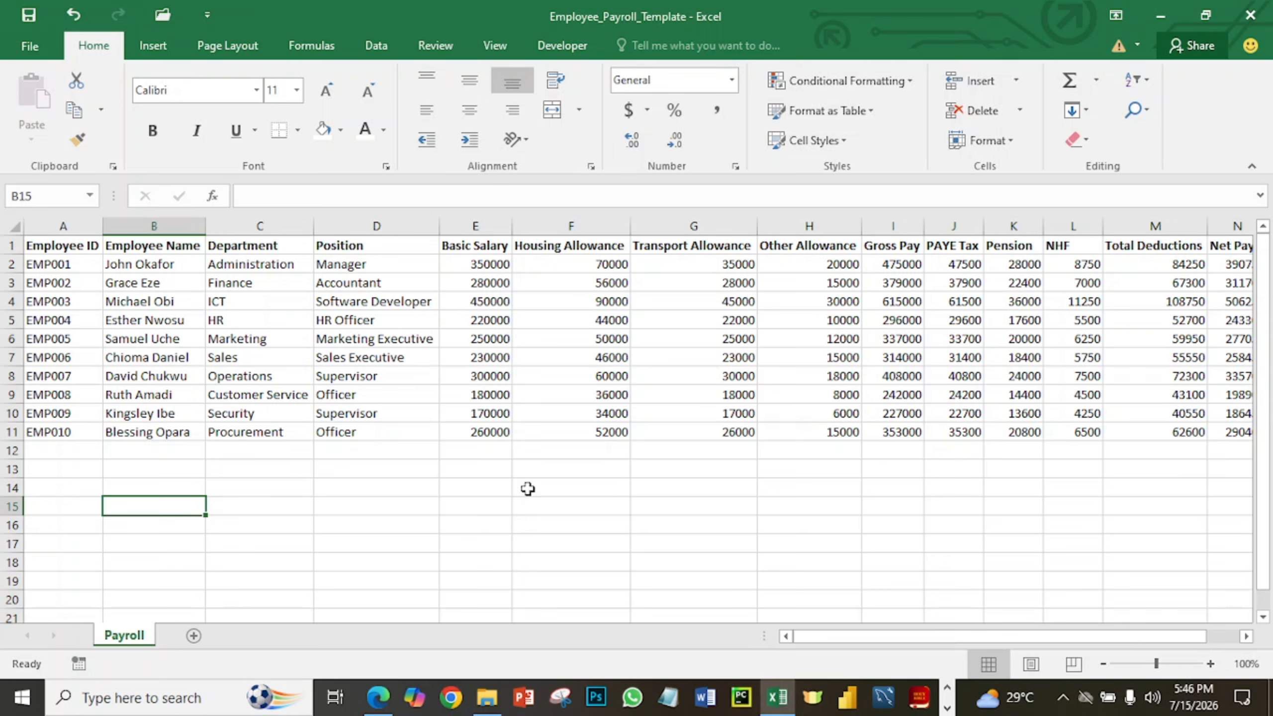
Add a new blank worksheet and rename it XYZ_PAYROLL.
click(194, 636)
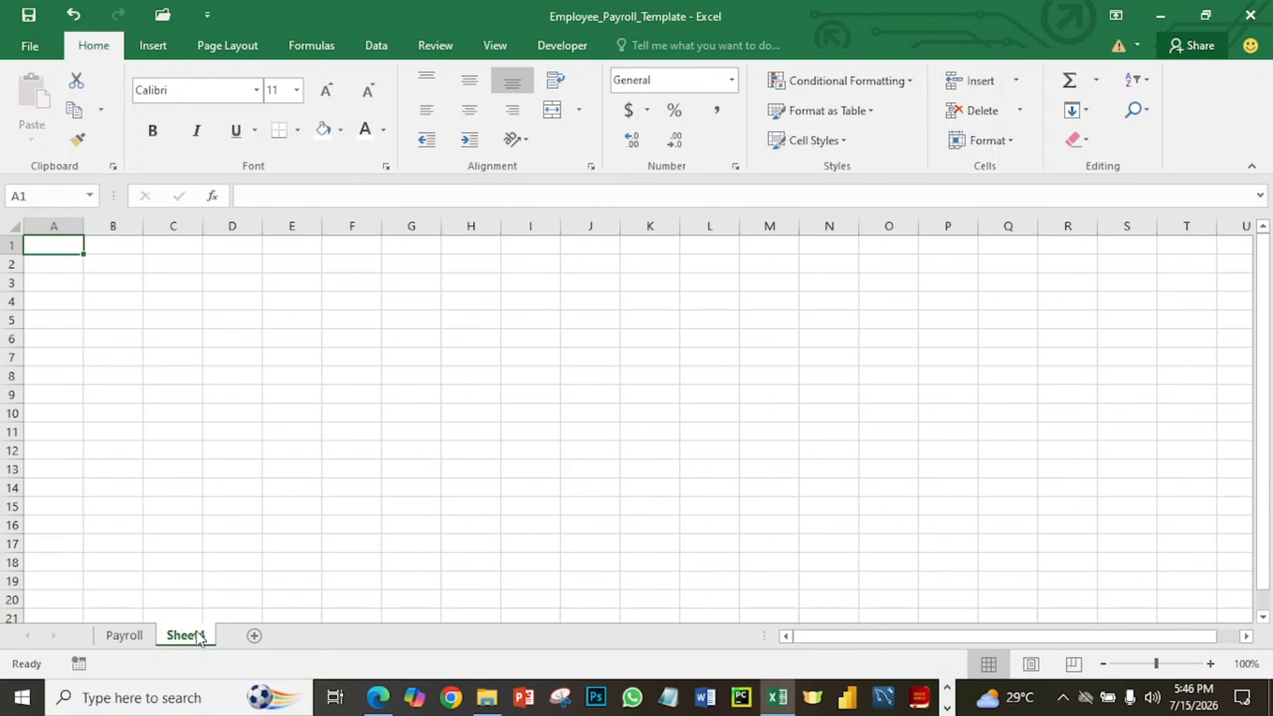
right_click(199, 638)
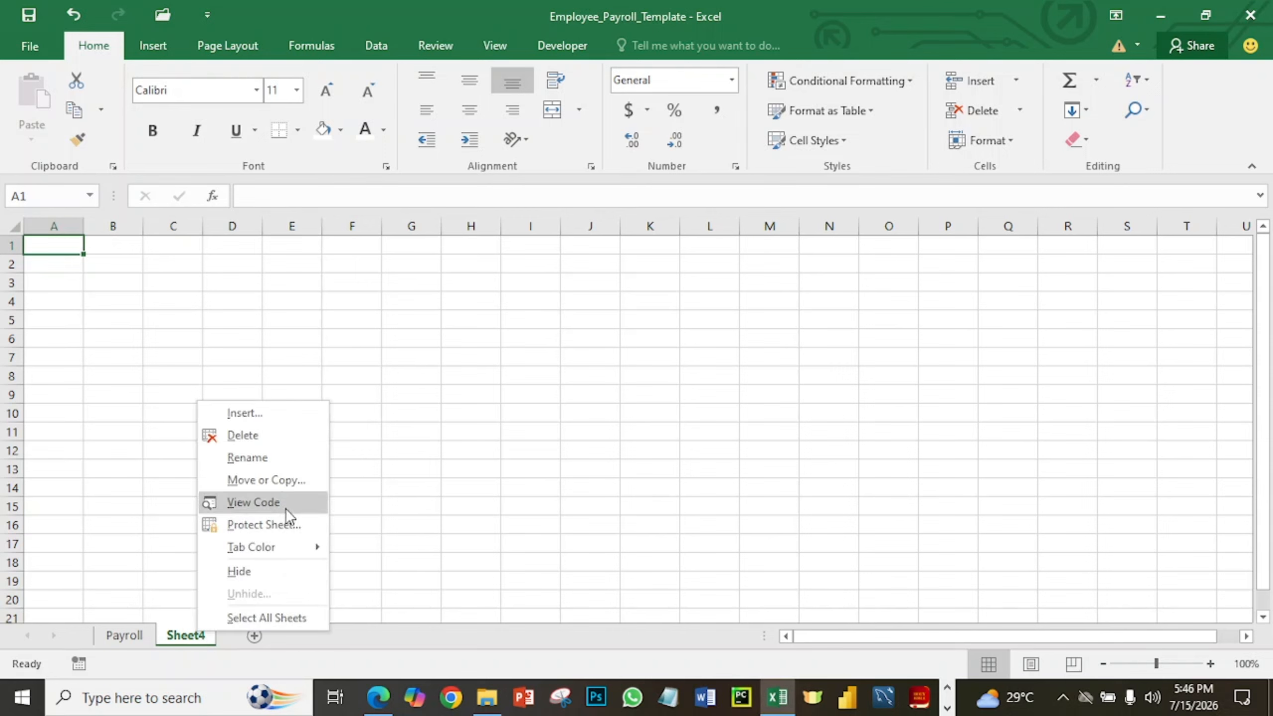
click(283, 460)
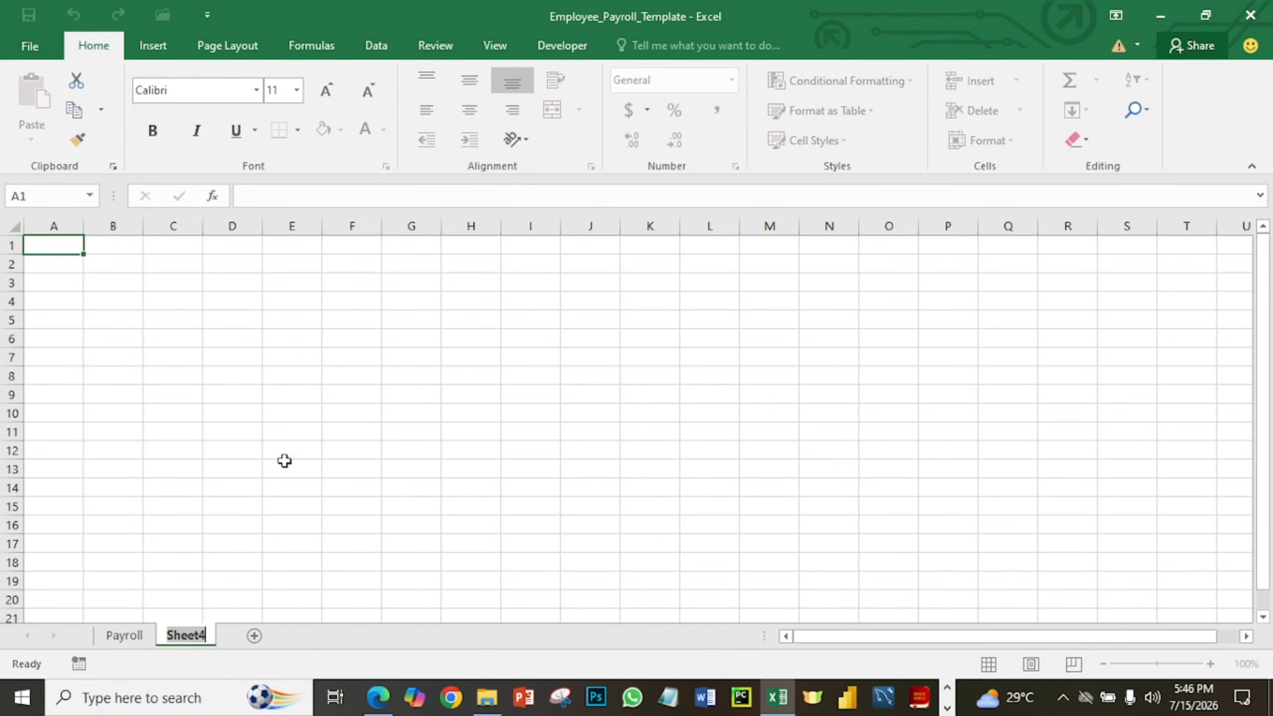
text(X)
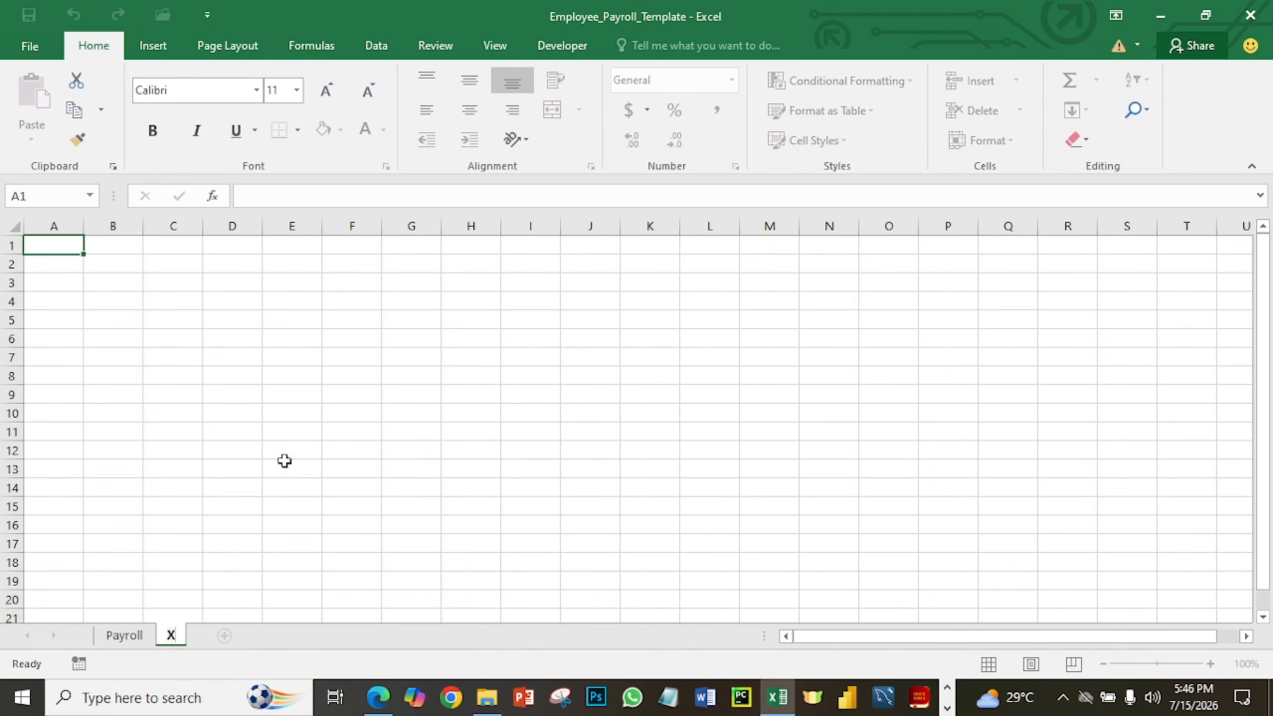
text(YZ_PAY)
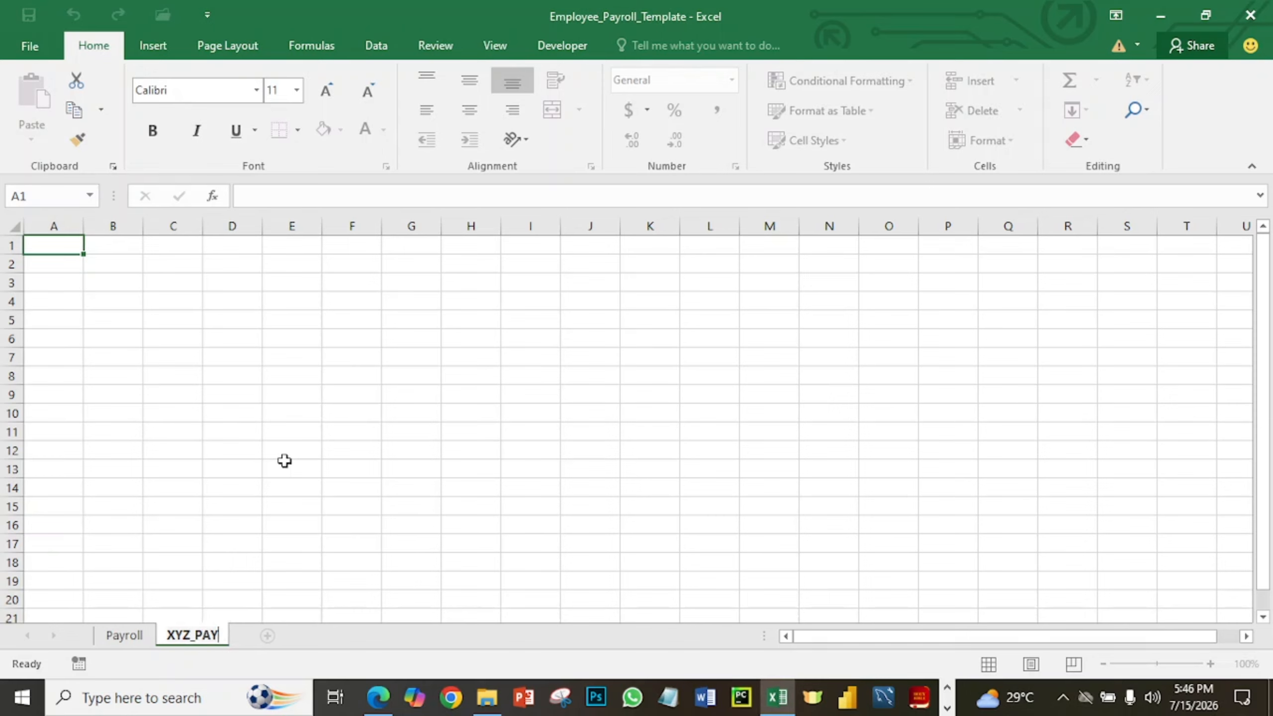
text(ROLL)
key(Return)
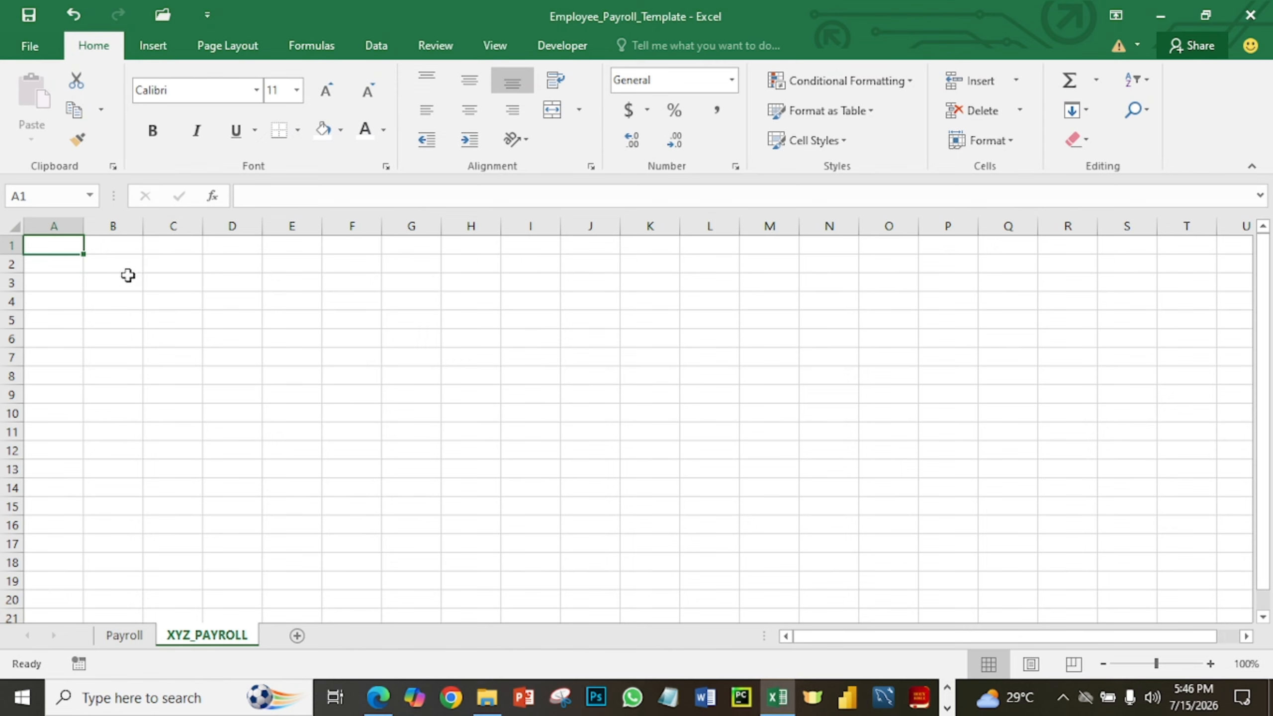
Enter headers EmloyeeID, Employee Name, Department, Position and Basic Salary across A1:E1.
text(Em)
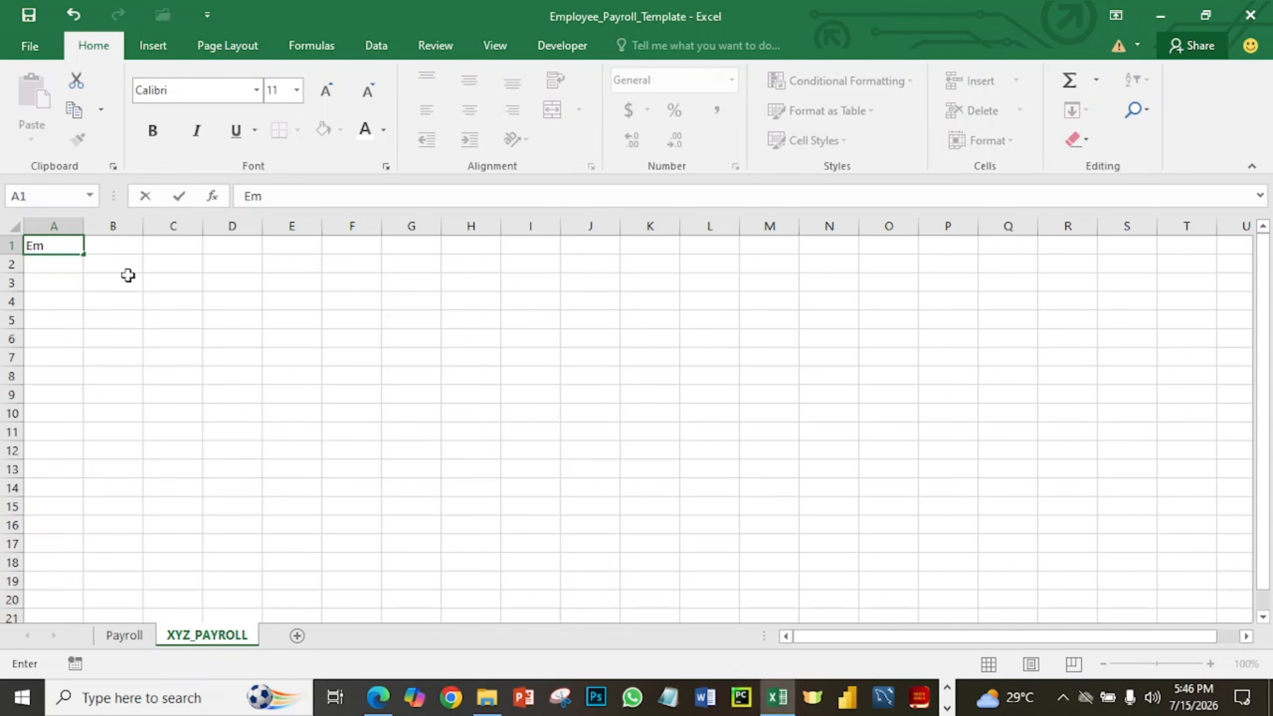
text(loy)
text(eel)
text(D)
key(Tab)
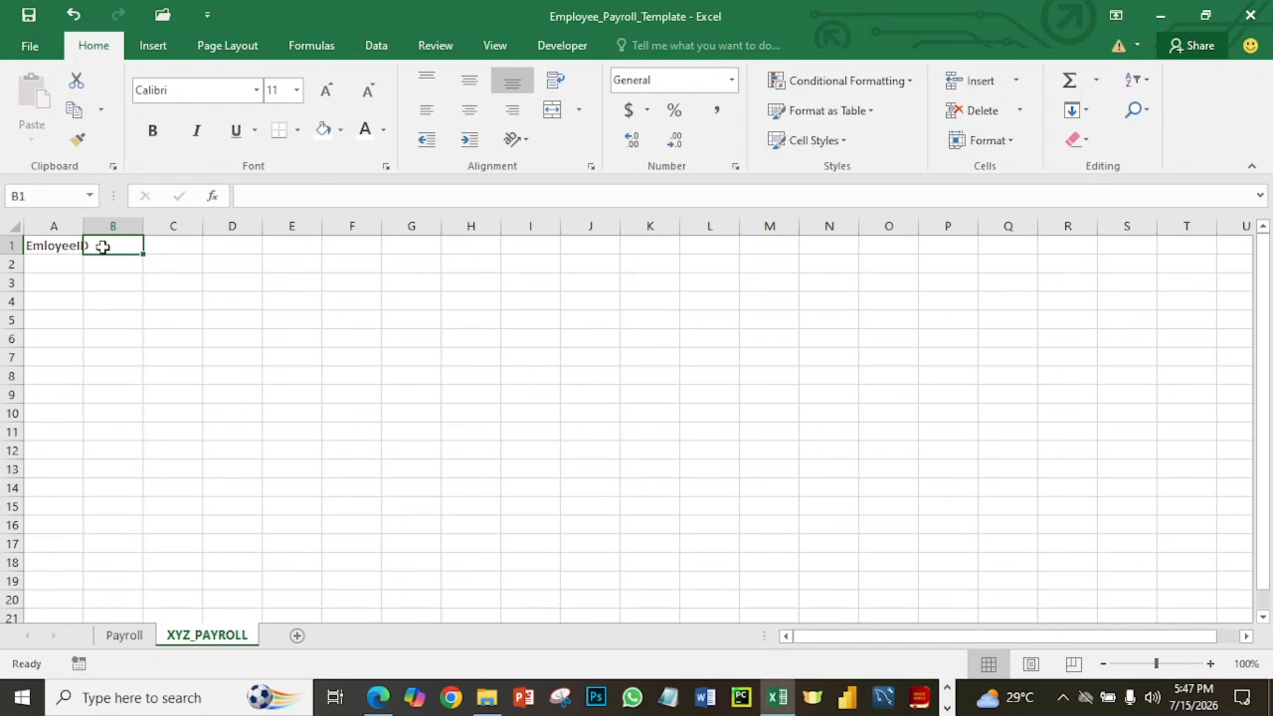
text(Empl)
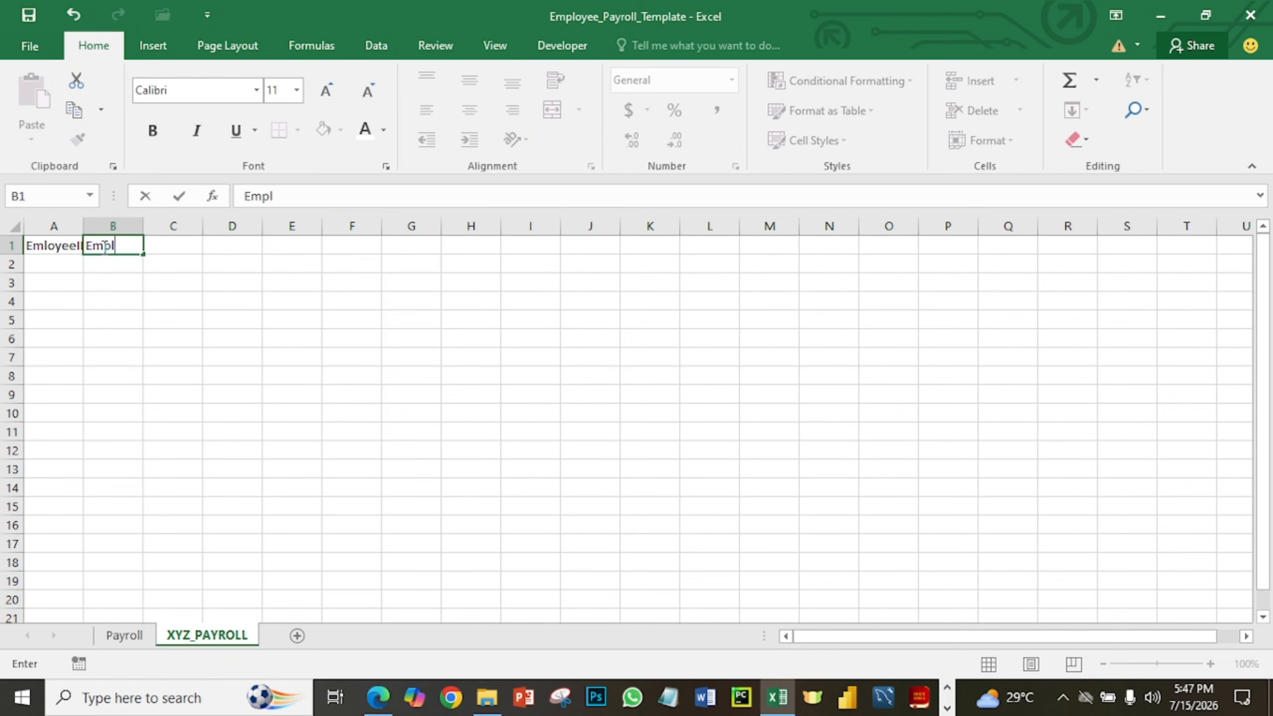
text(oyee Name)
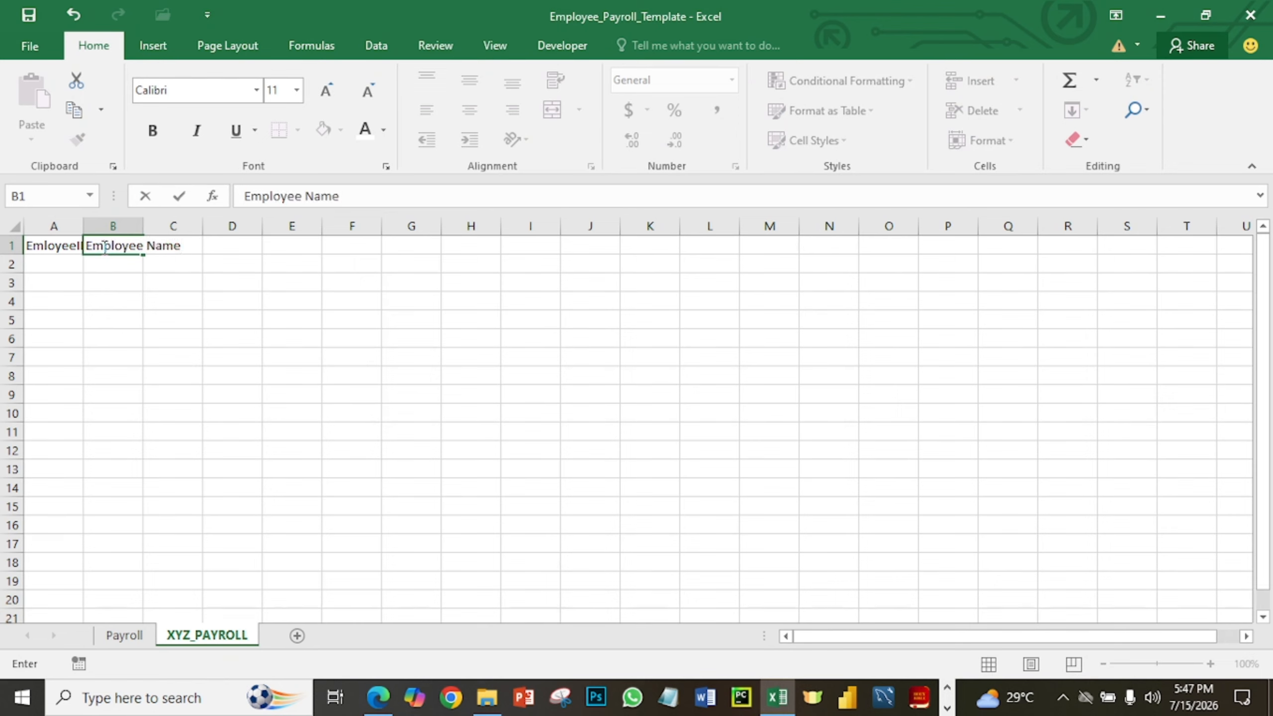
key(Tab)
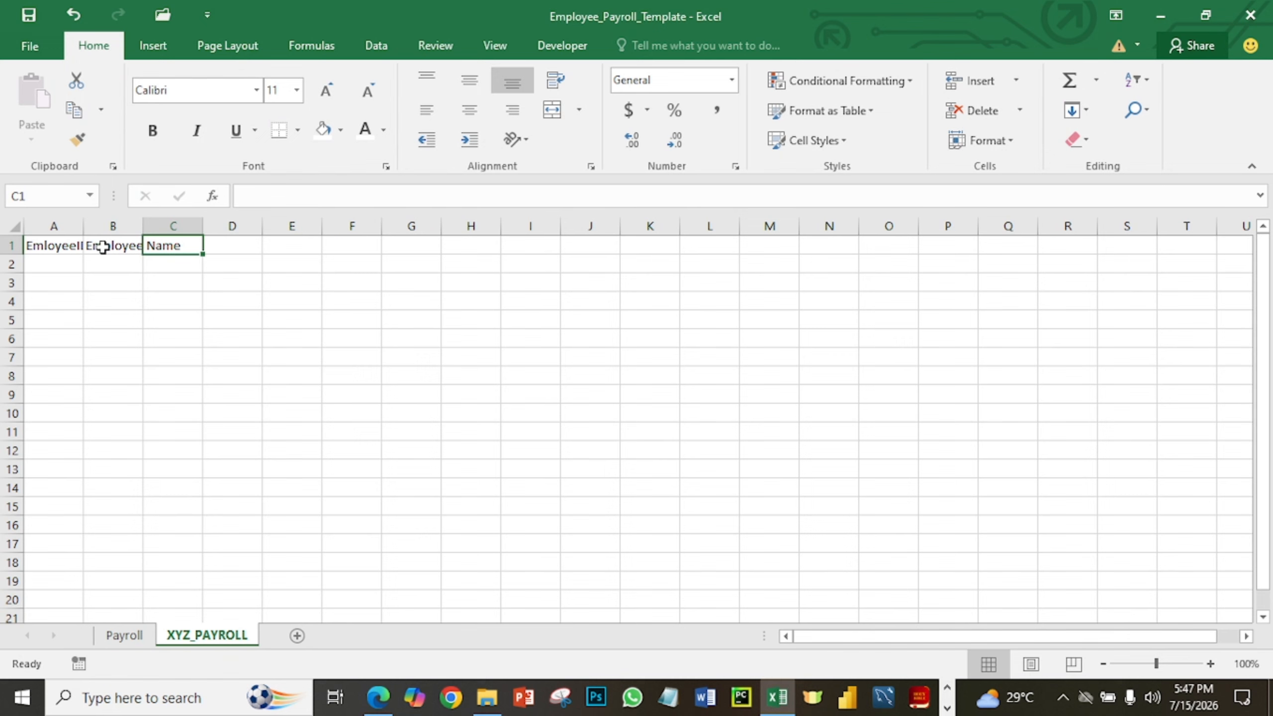
text(Dep)
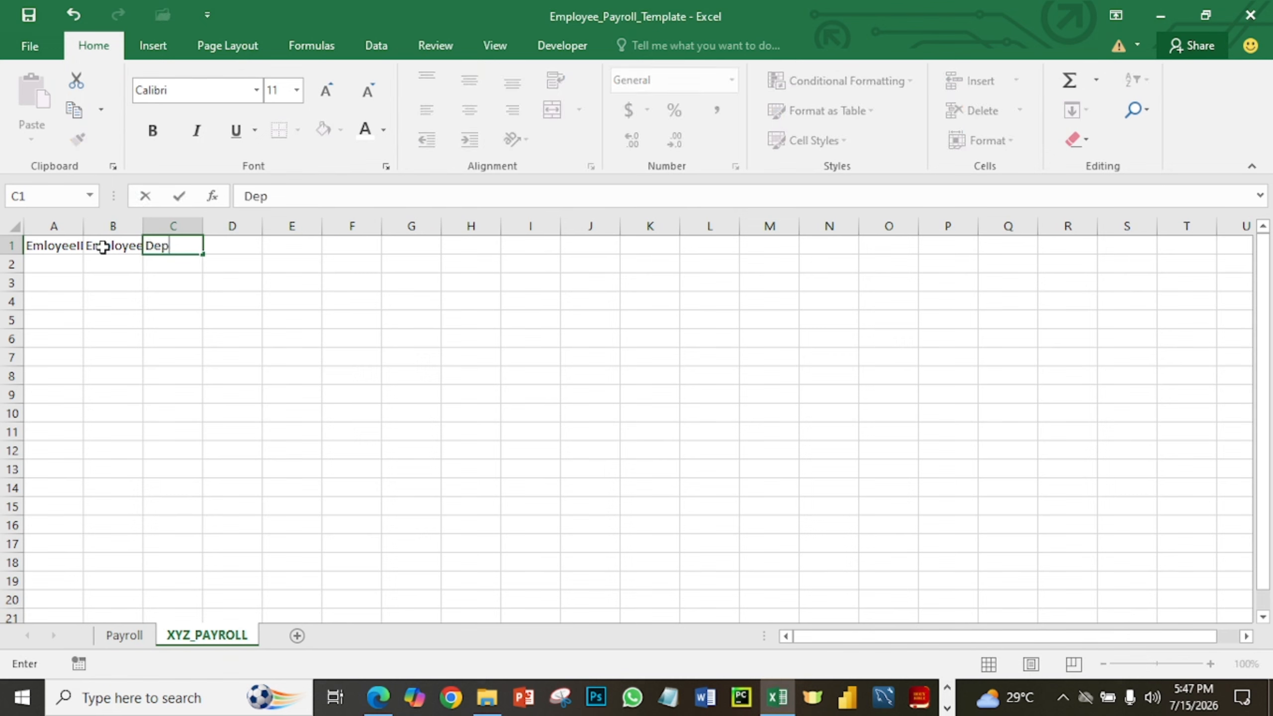
text(artment)
key(Tab)
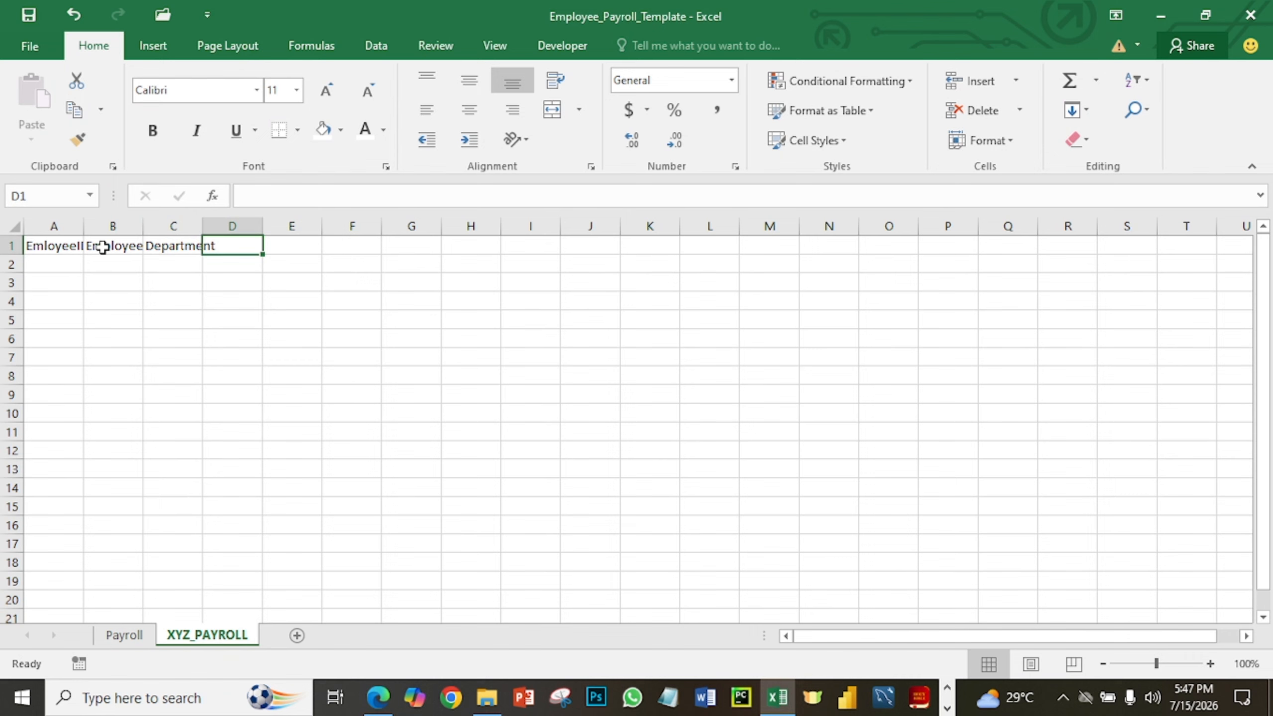
text(Positio)
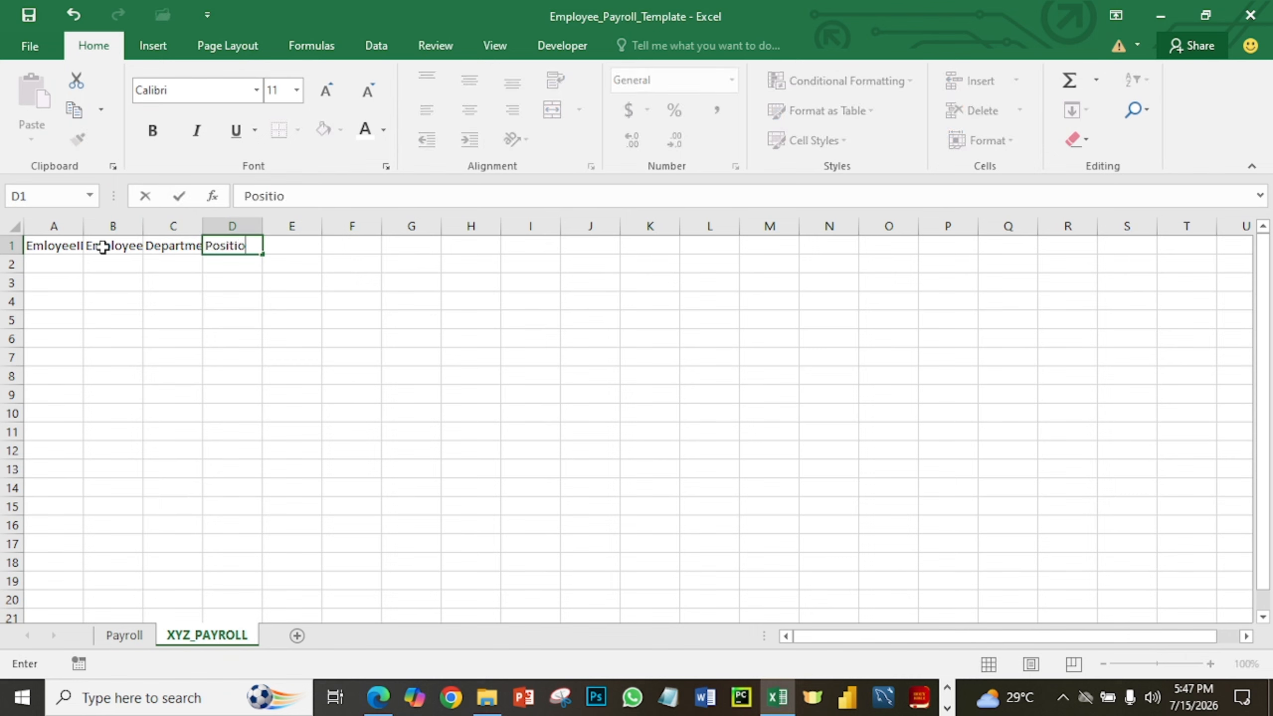
text(n)
key(Tab)
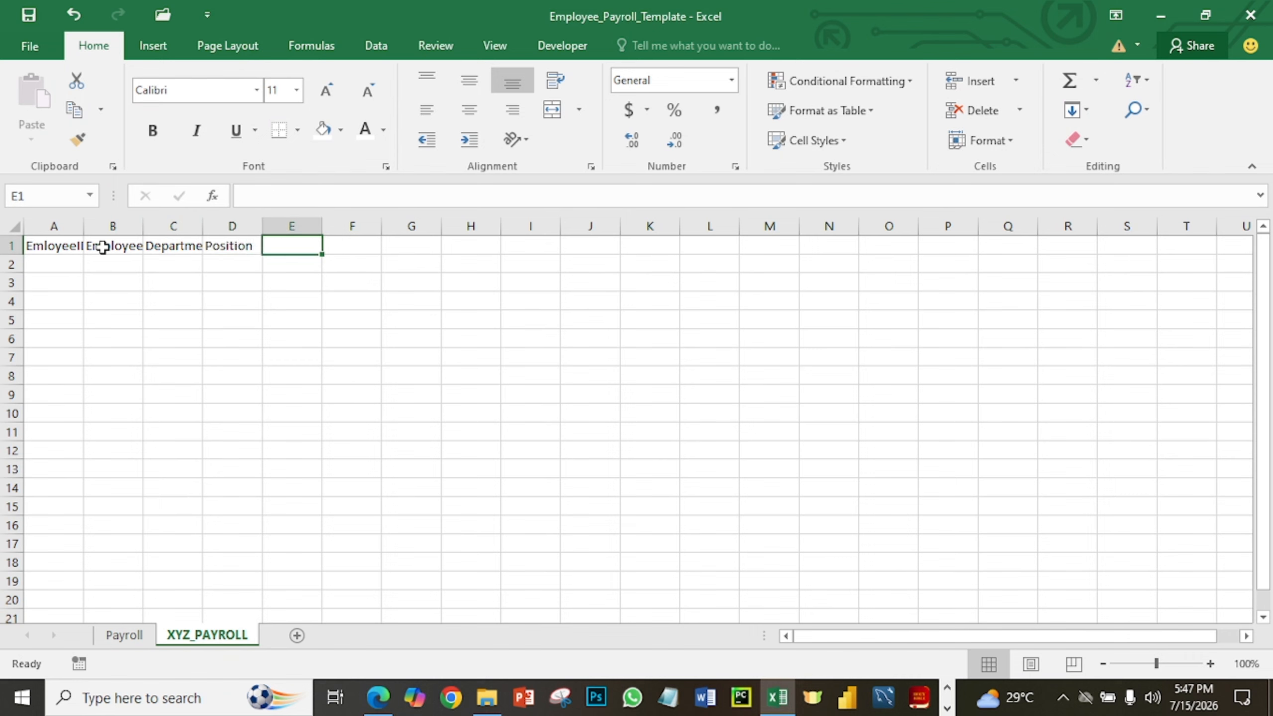
text(Basic )
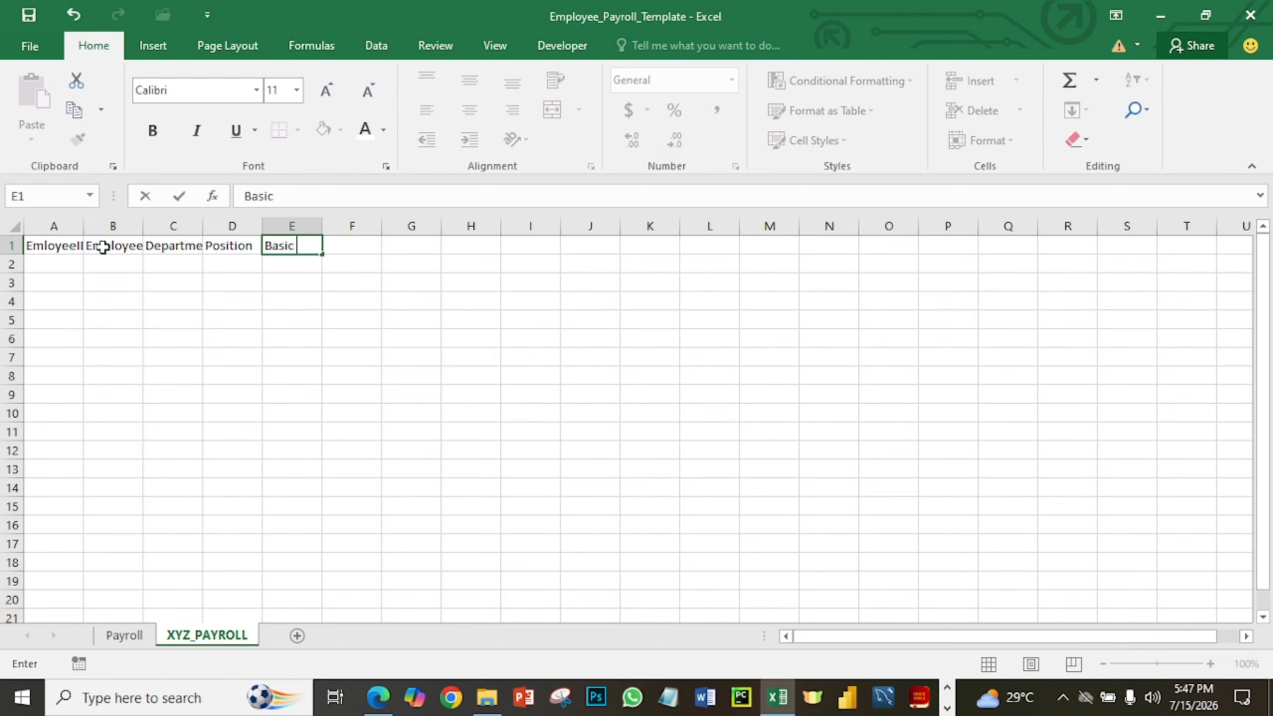
text(Salary)
key(Tab)
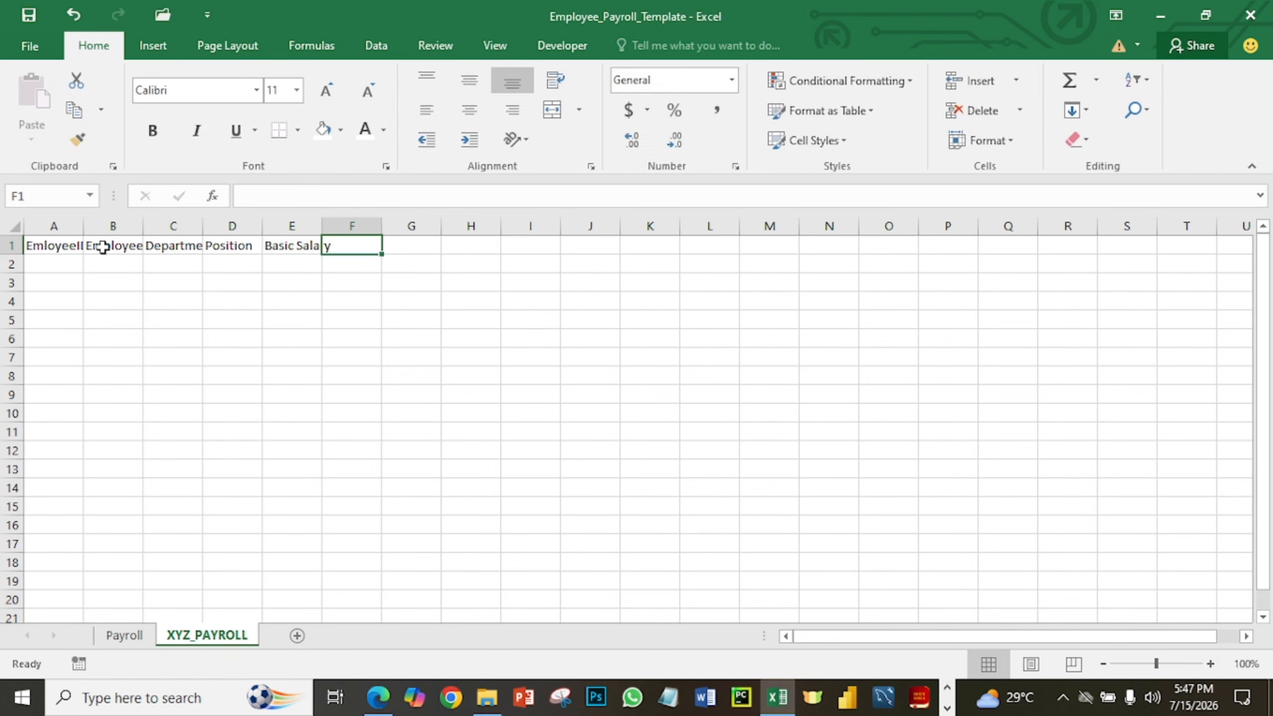
Add headers Housing Allowance, Transport Allowance, Other Allowances and Gross Pay in F1:I1.
text(Housin)
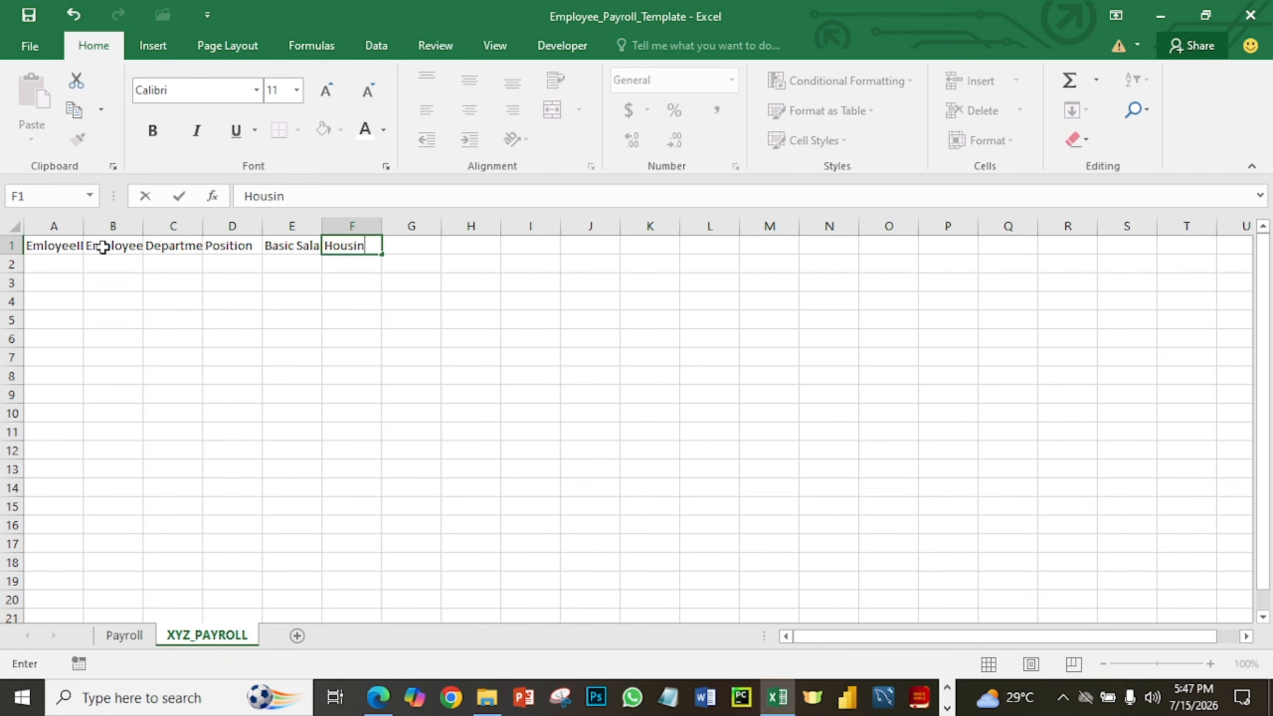
text(g Allowance)
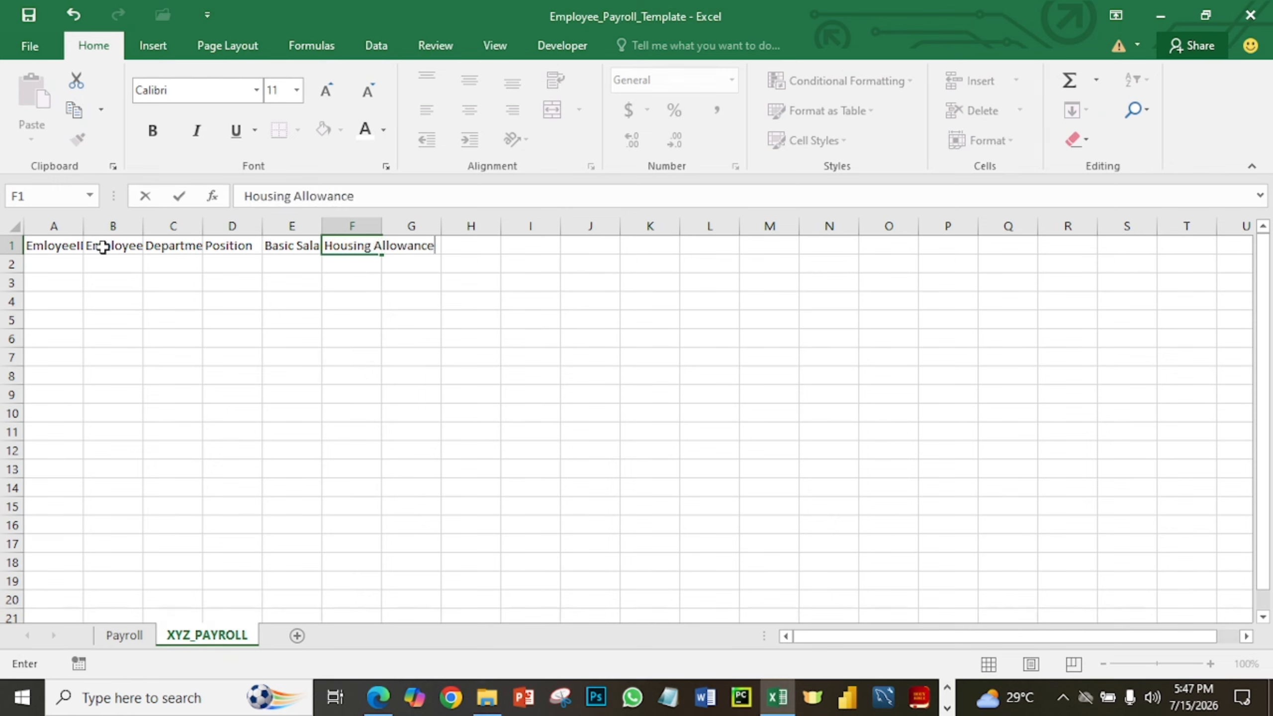
key(Tab)
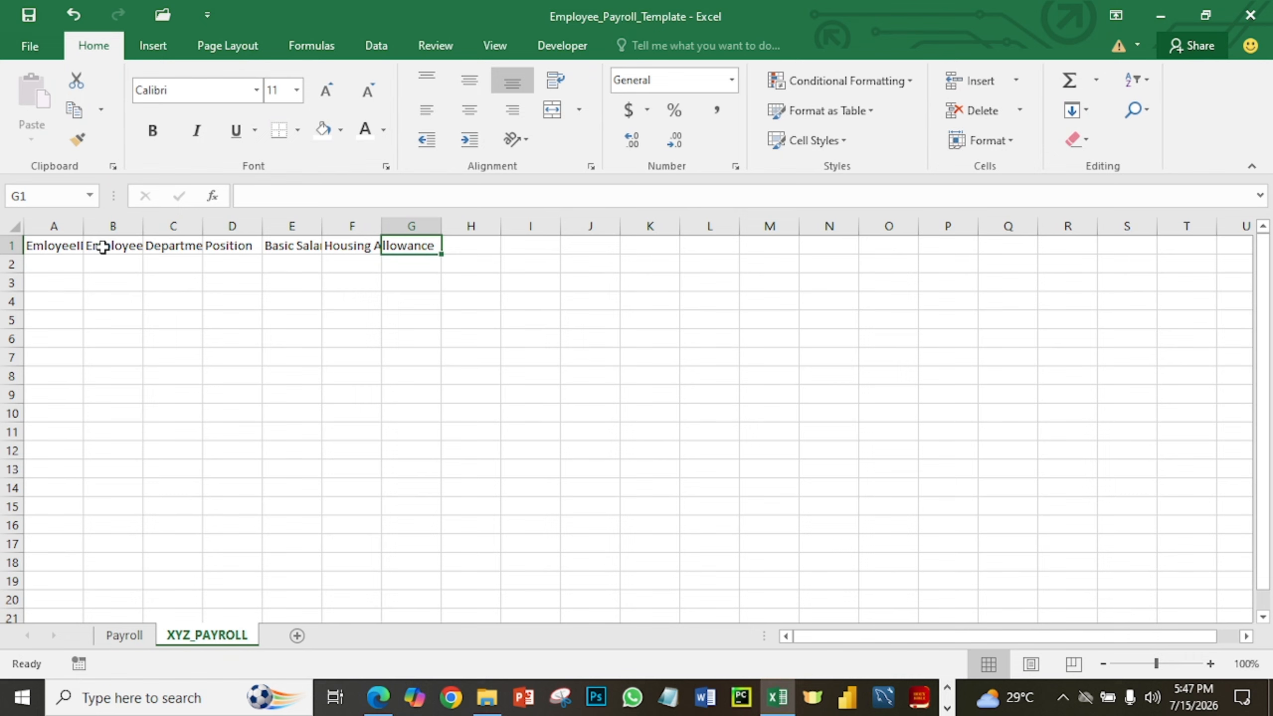
text(Transp)
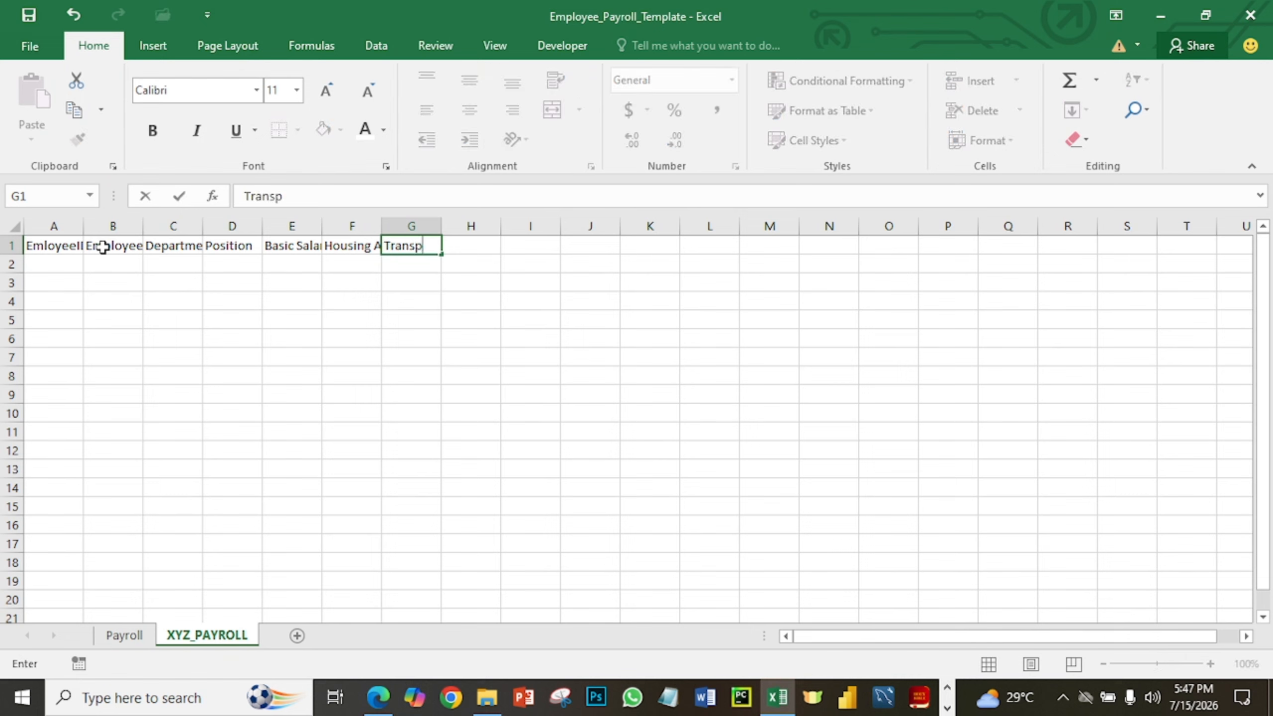
text(ort Allowance)
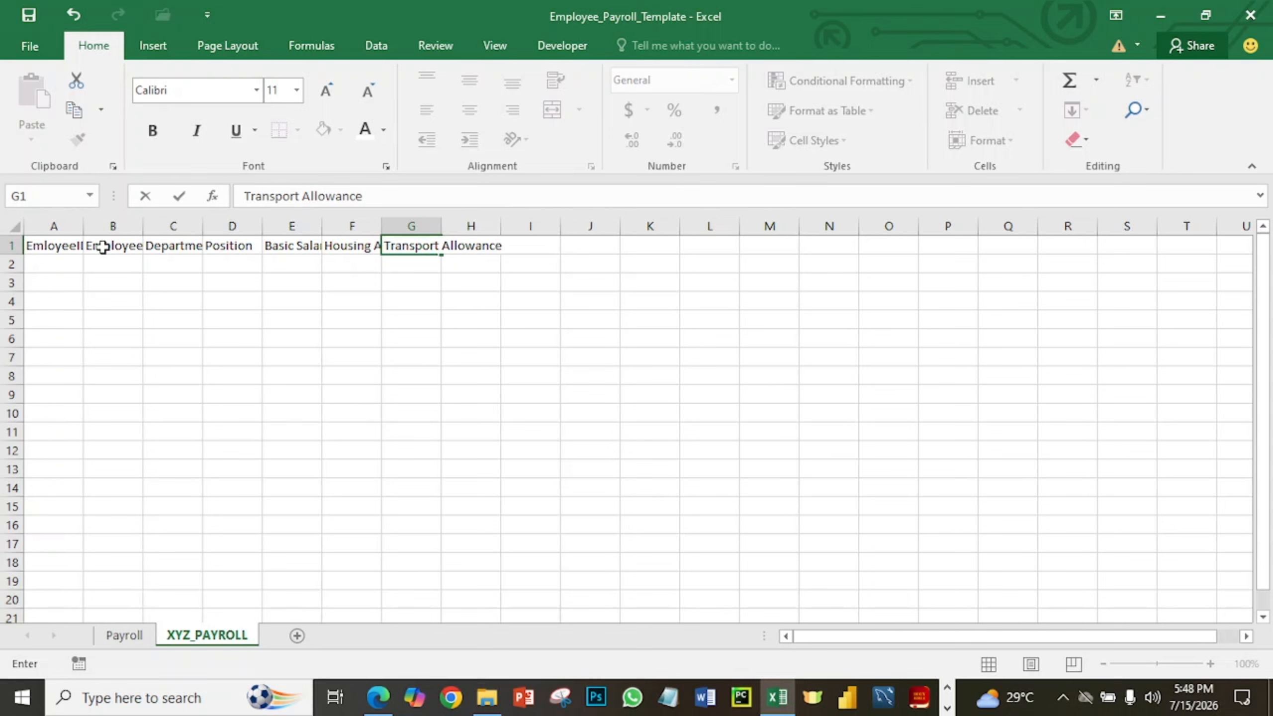
key(Tab)
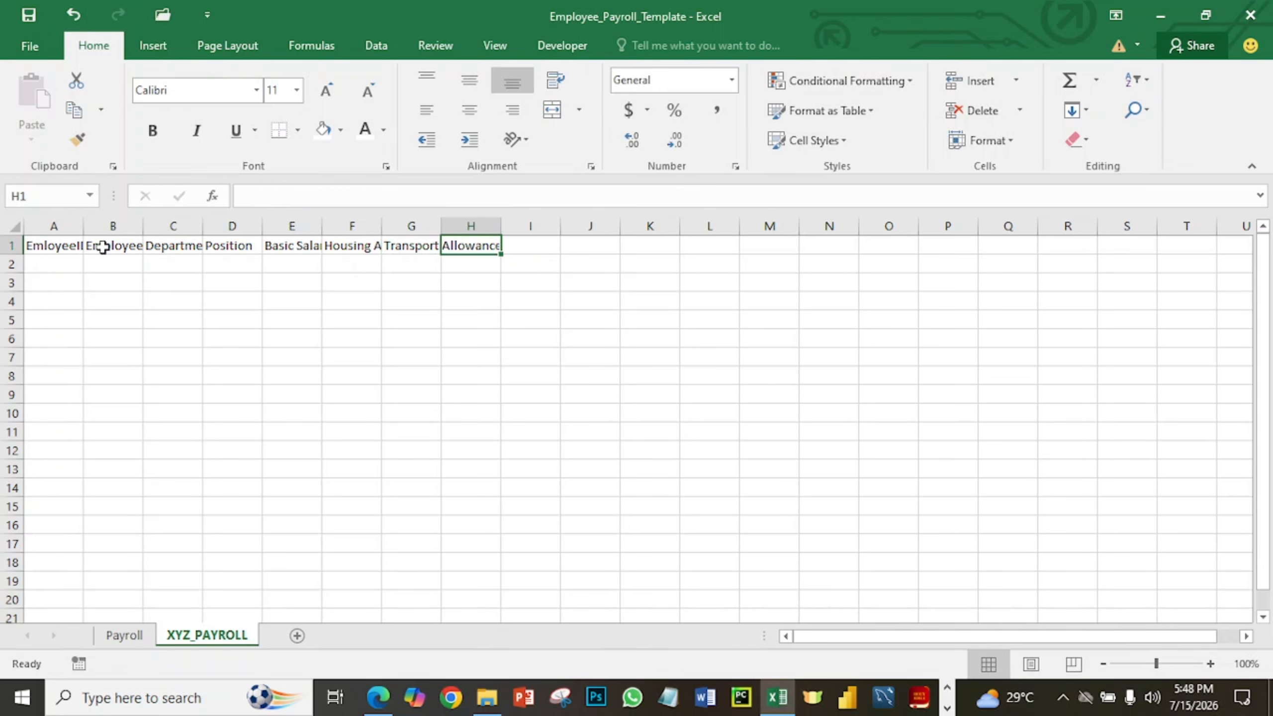
text(Oth)
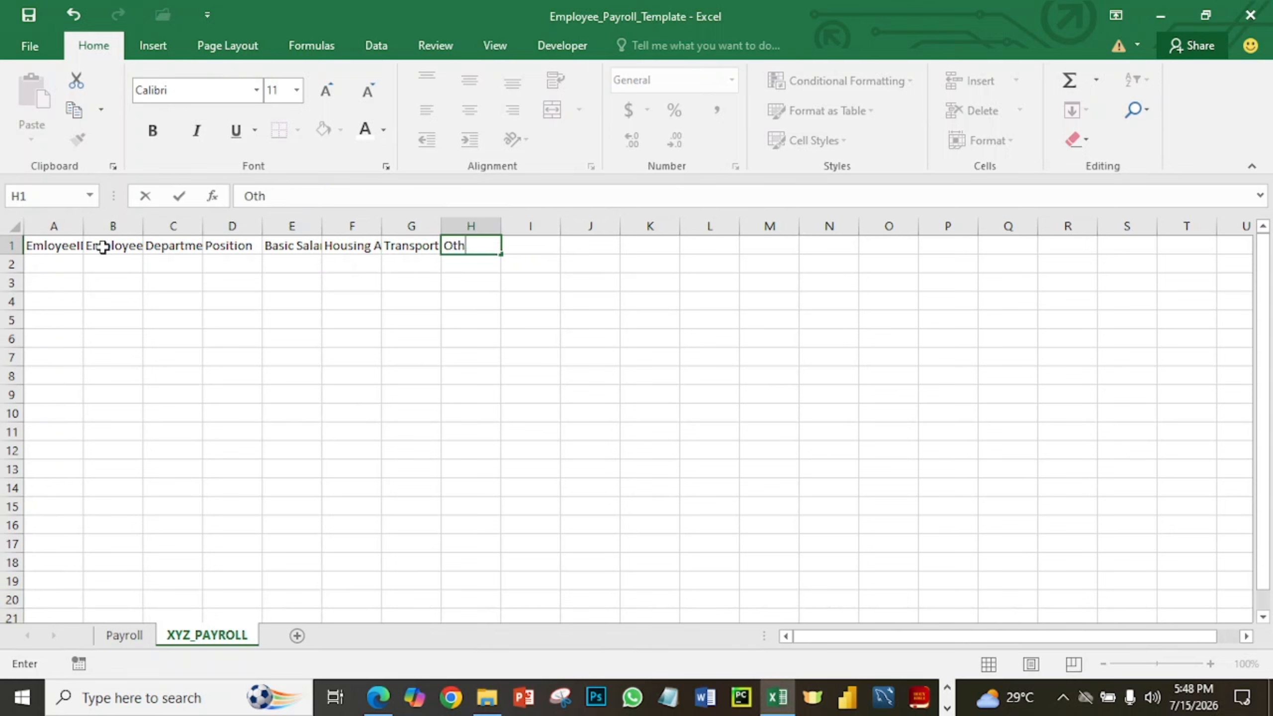
text(er Allowances)
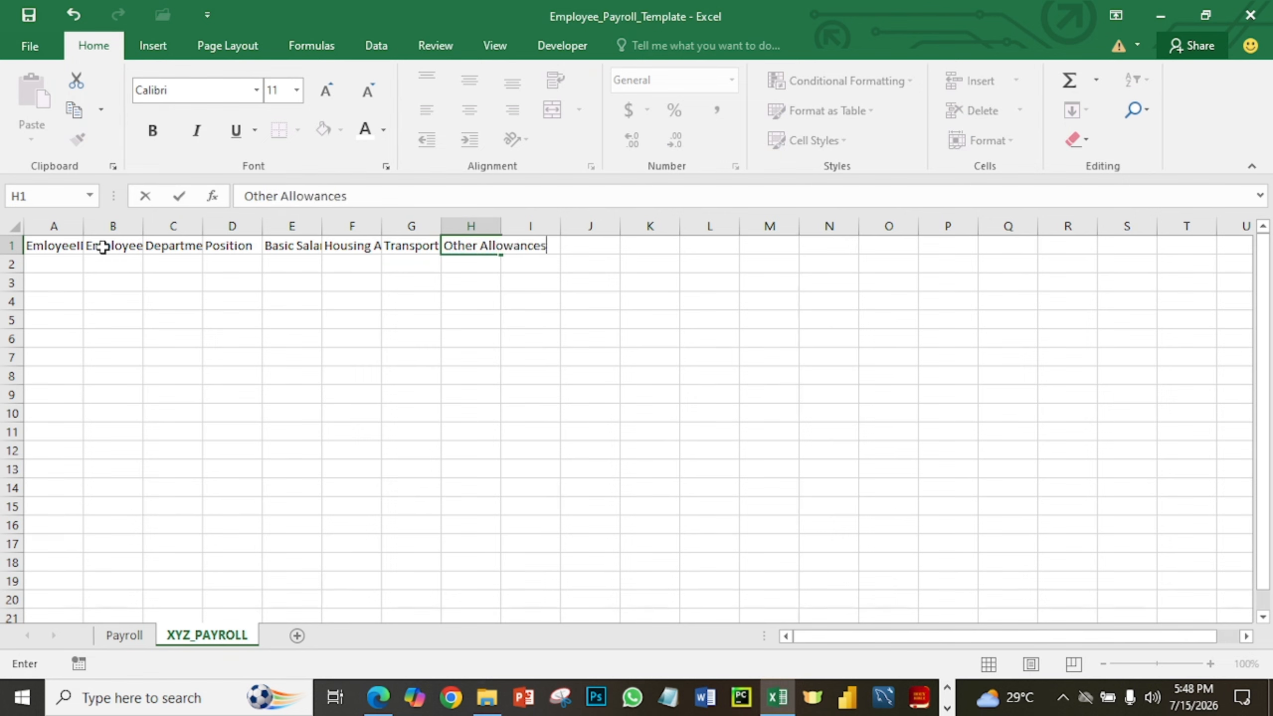
key(Tab)
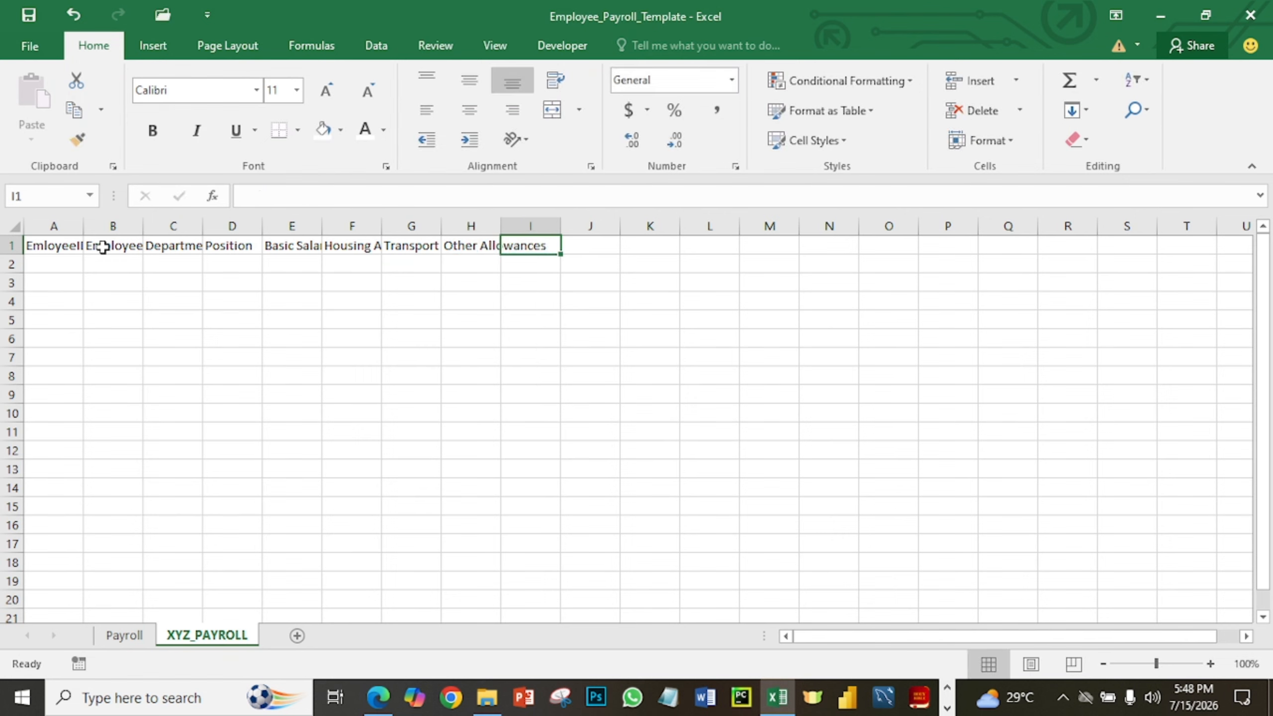
text(Gross)
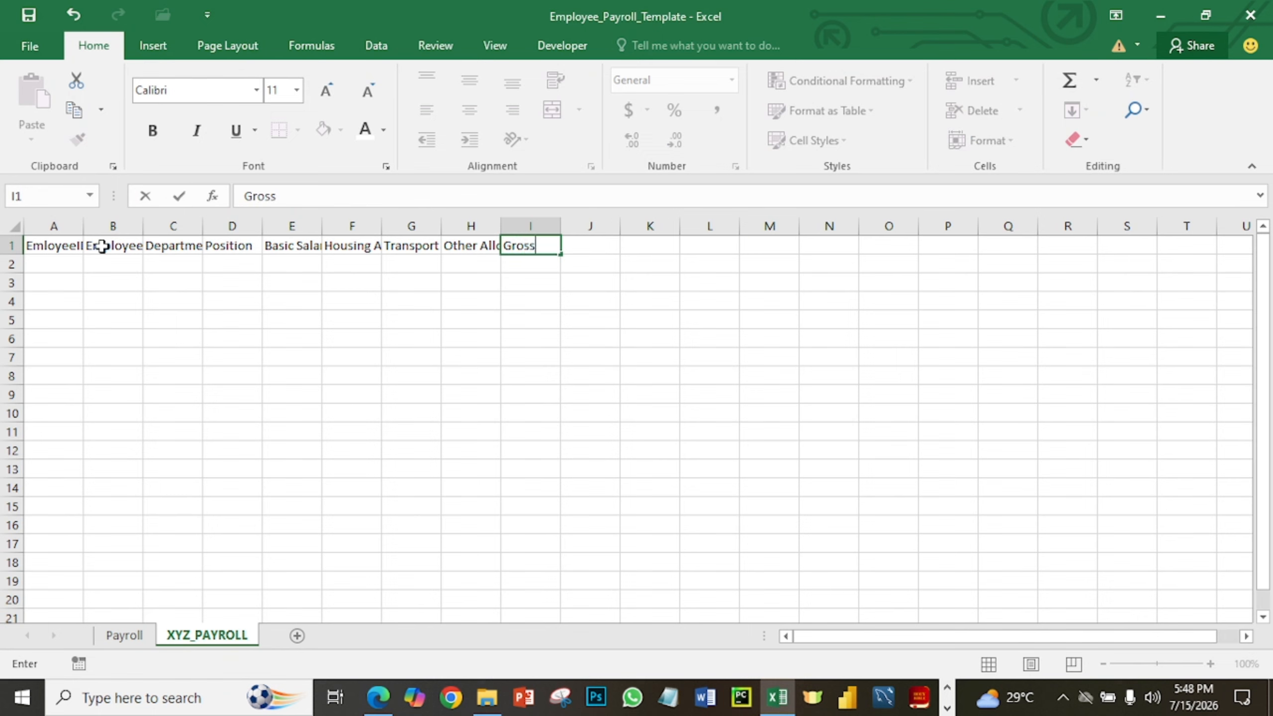
text( Pay)
key(Tab)
Add headers PAYE Tax, Pension, NHF, Total Deductions and Net Pay in J1:N1.
text(P)
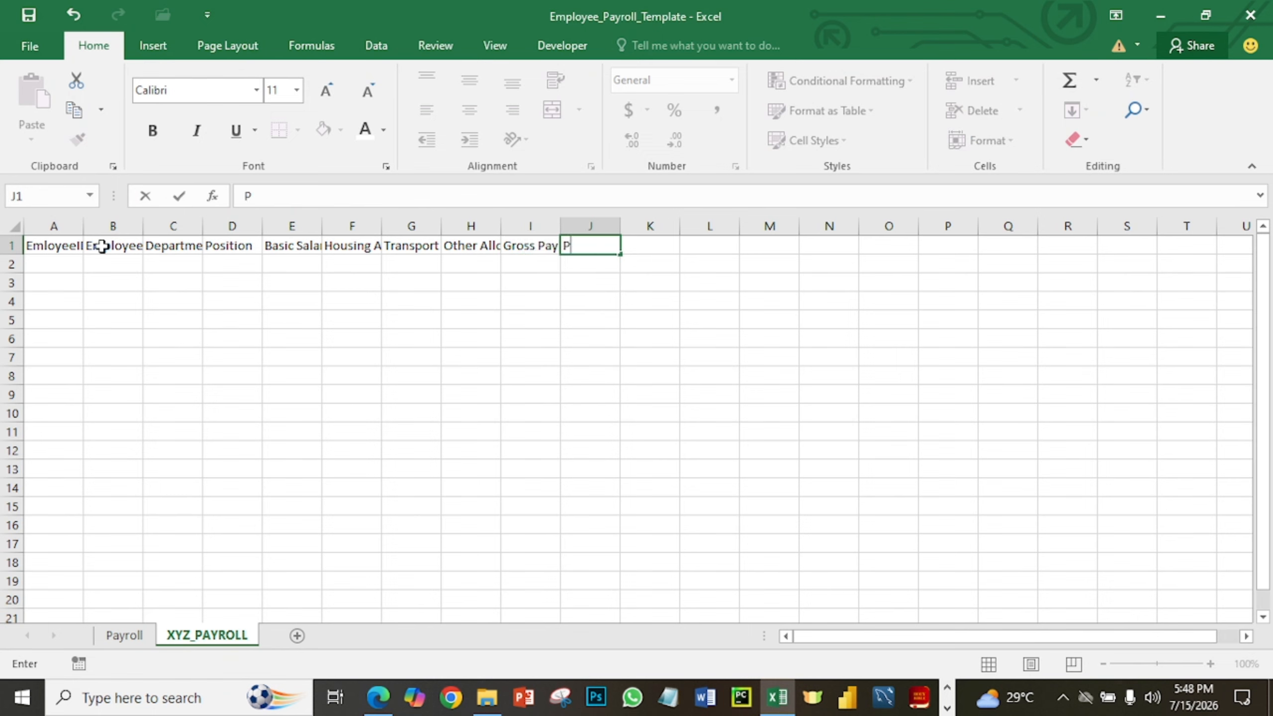
text(AYE Tax)
key(Tab)
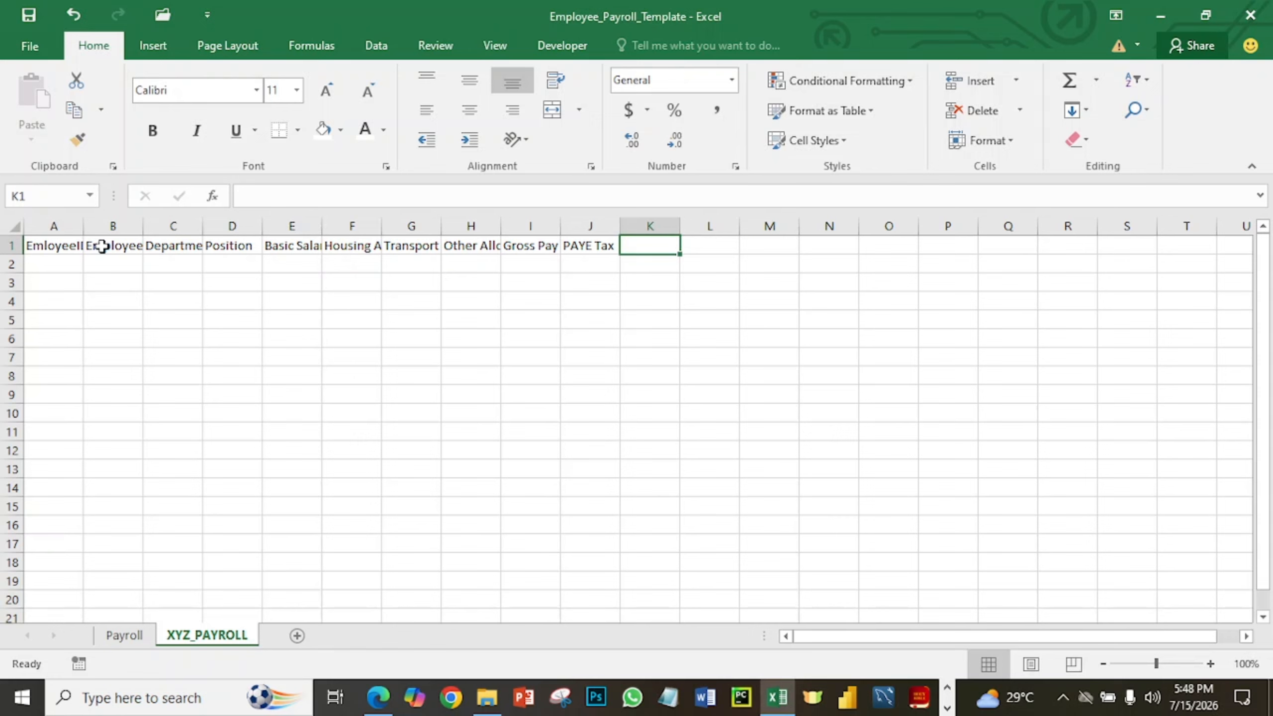
text(Pe)
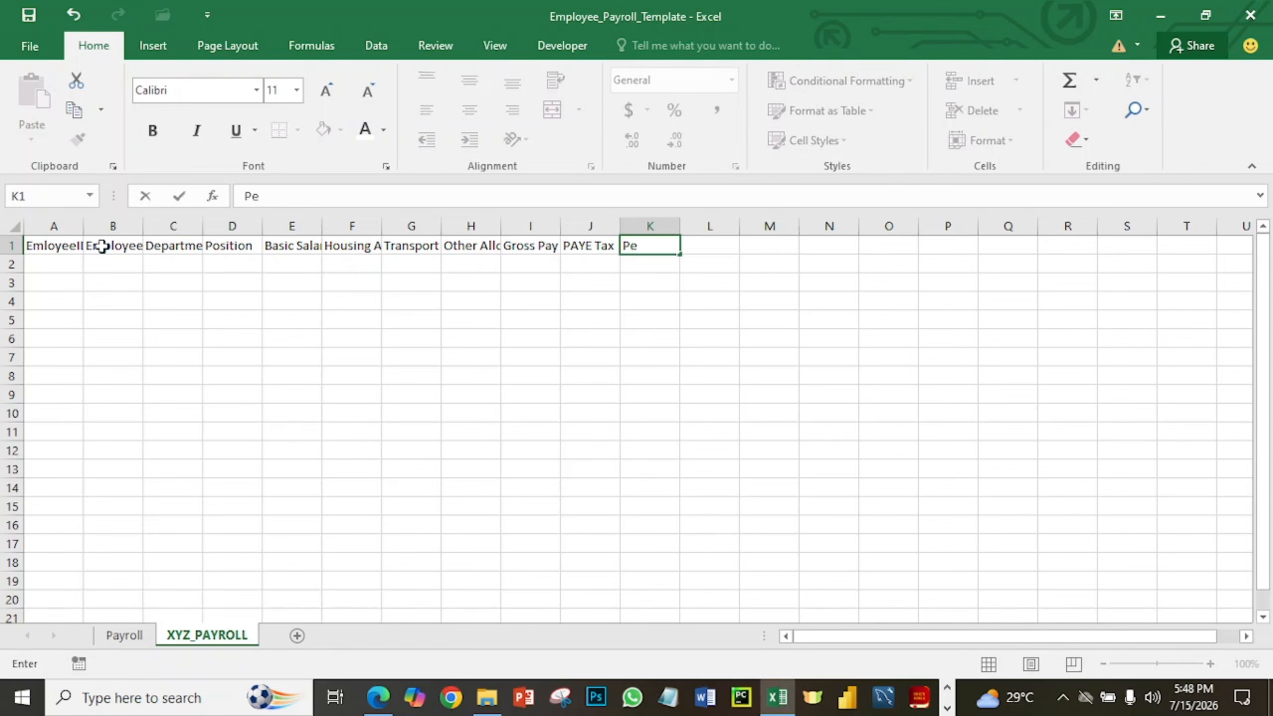
text(nsion)
key(Tab)
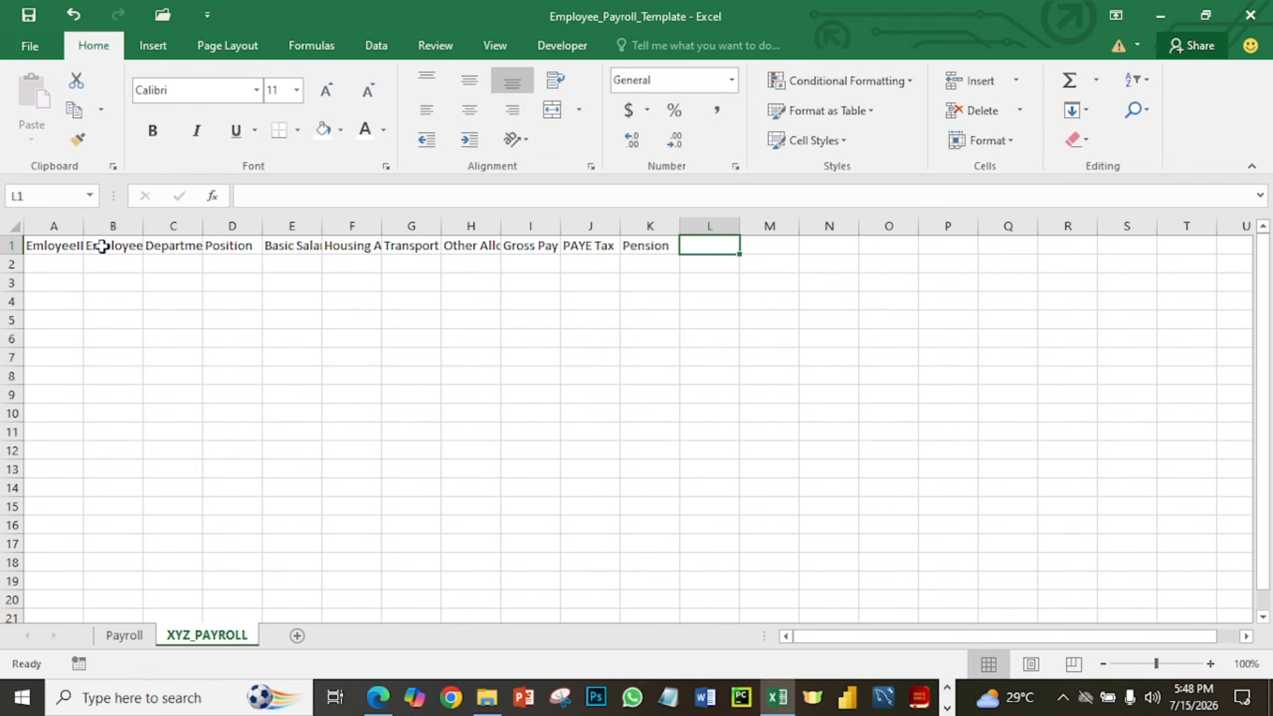
text(NHF)
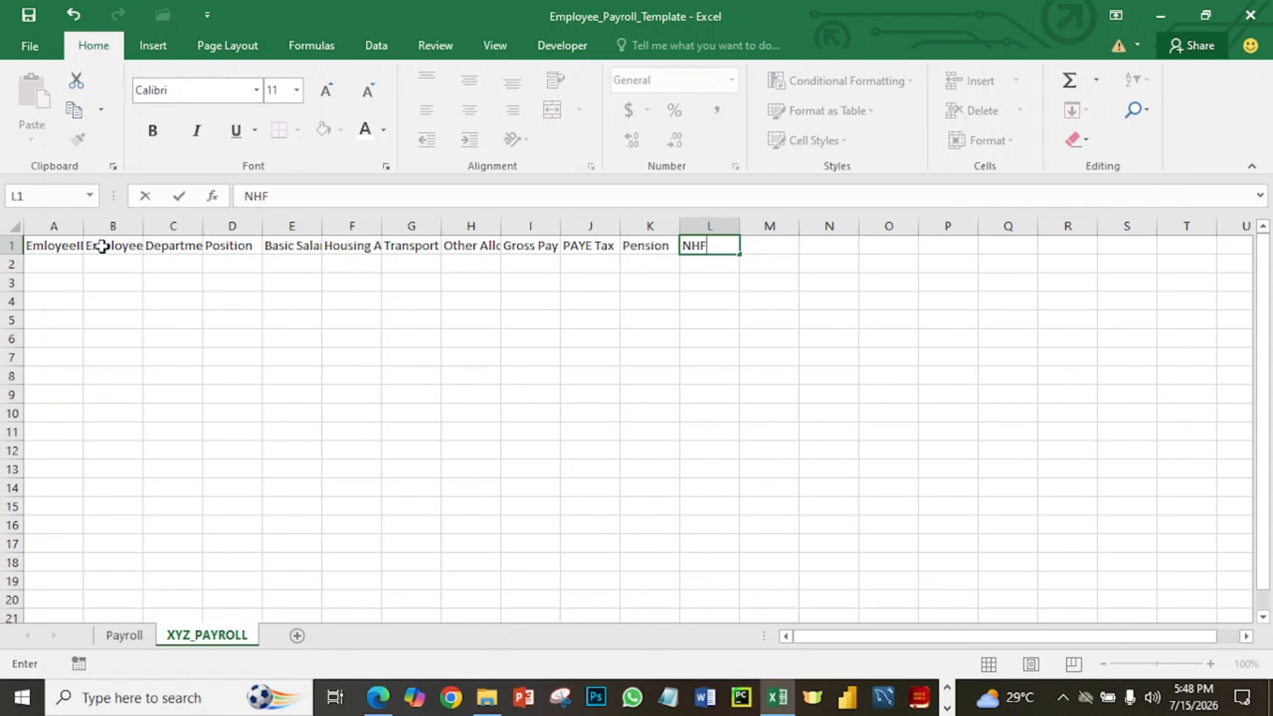
key(Tab)
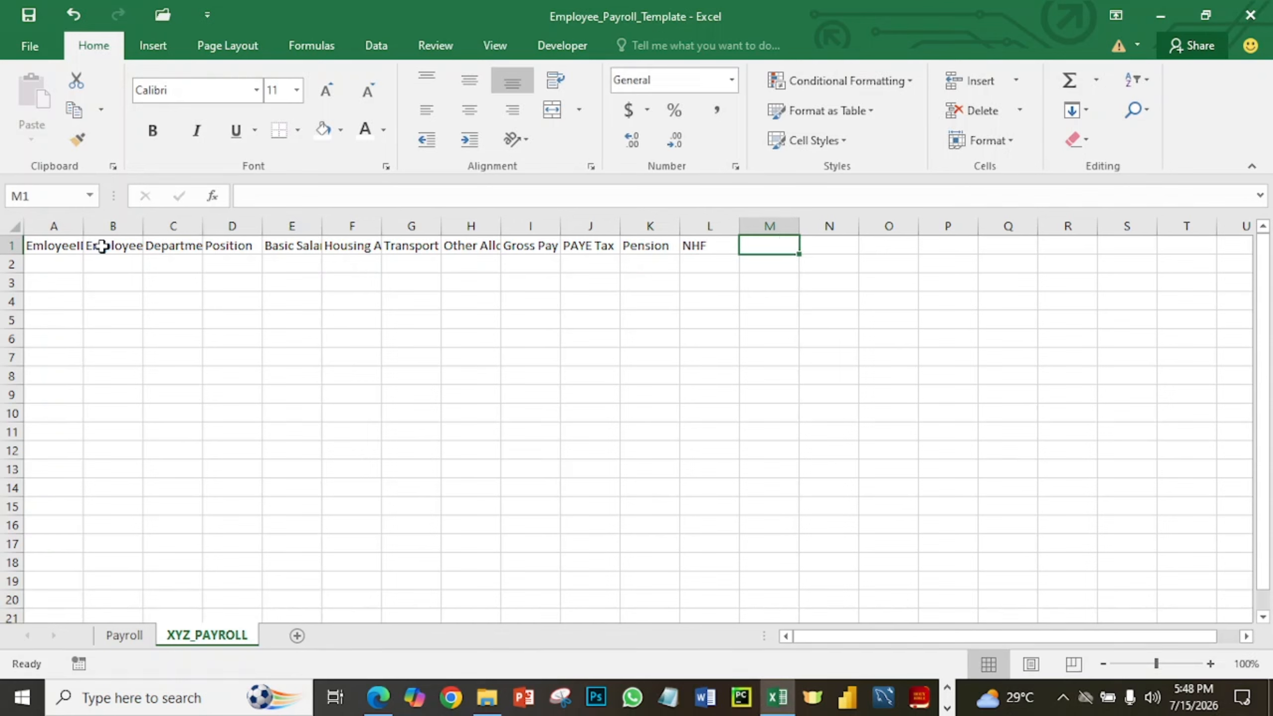
text(Tota)
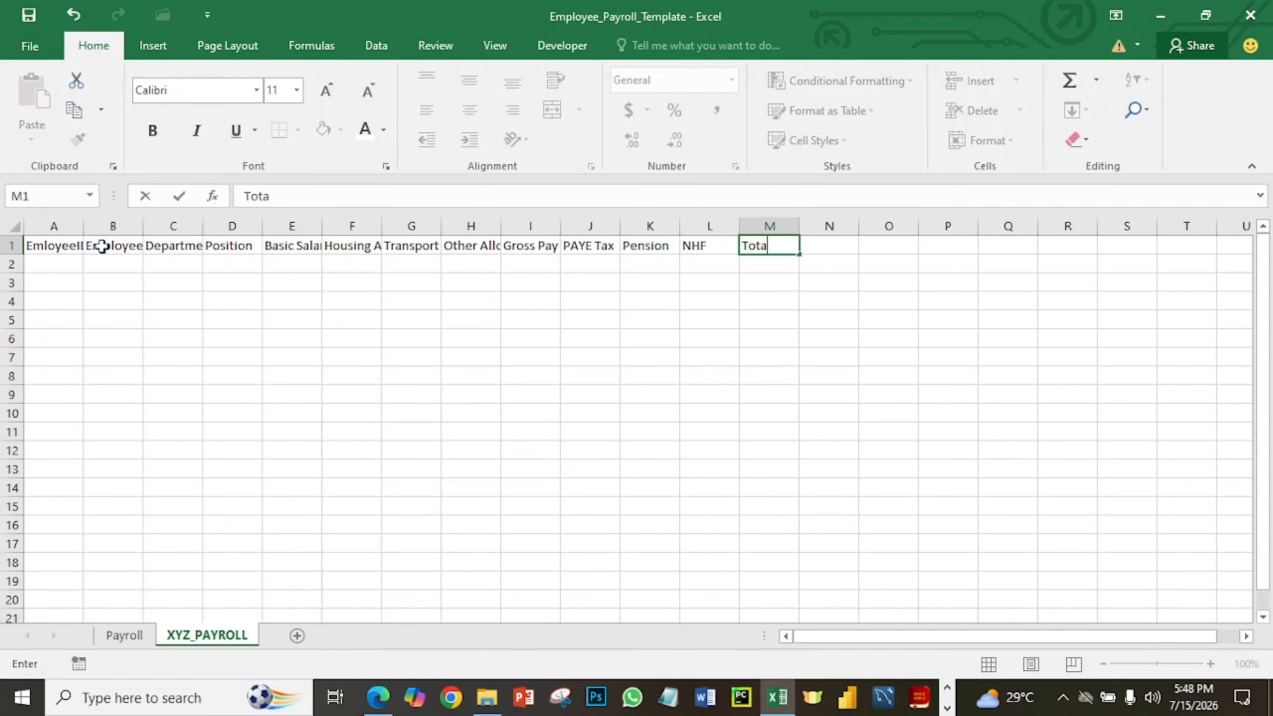
text(l Deductions)
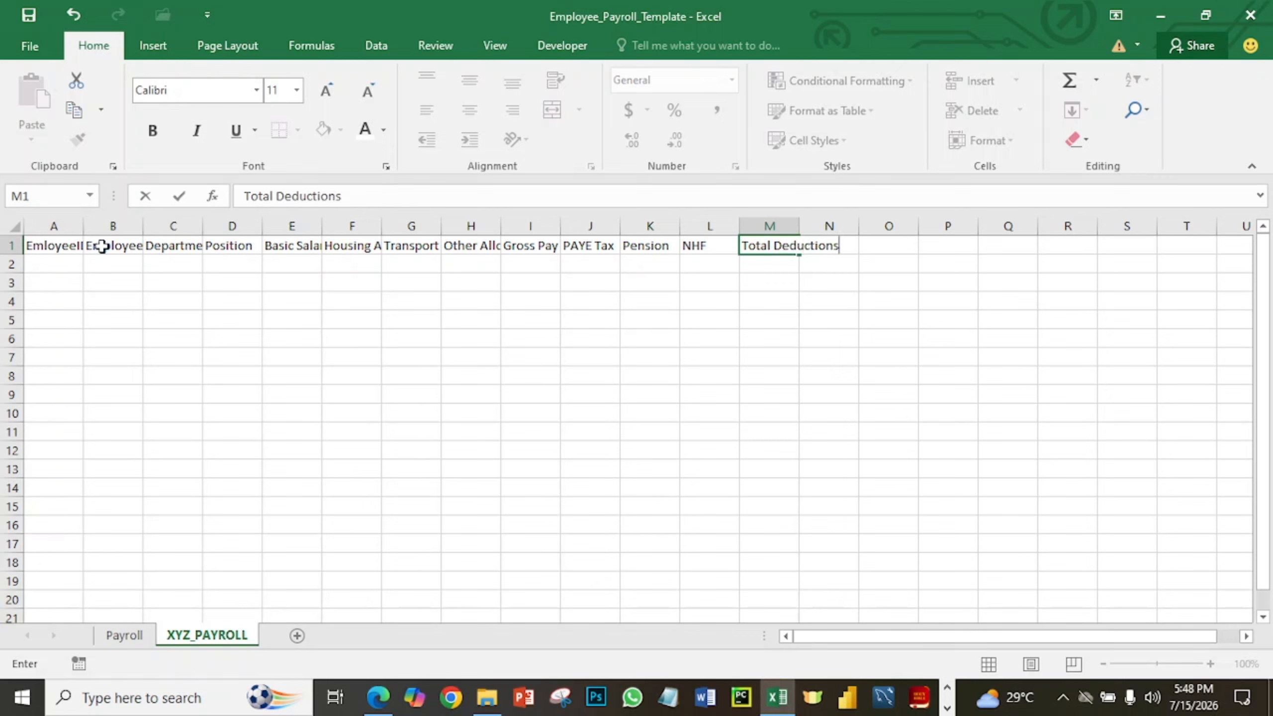
key(Tab)
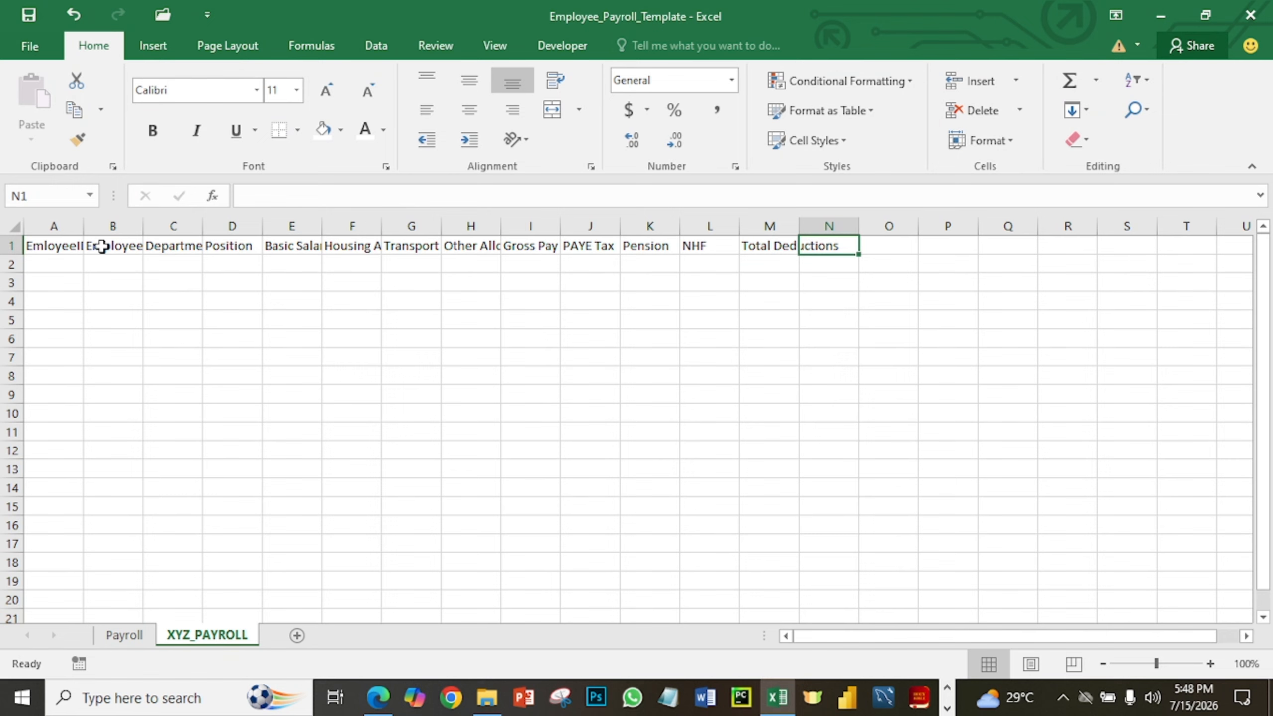
text(Net)
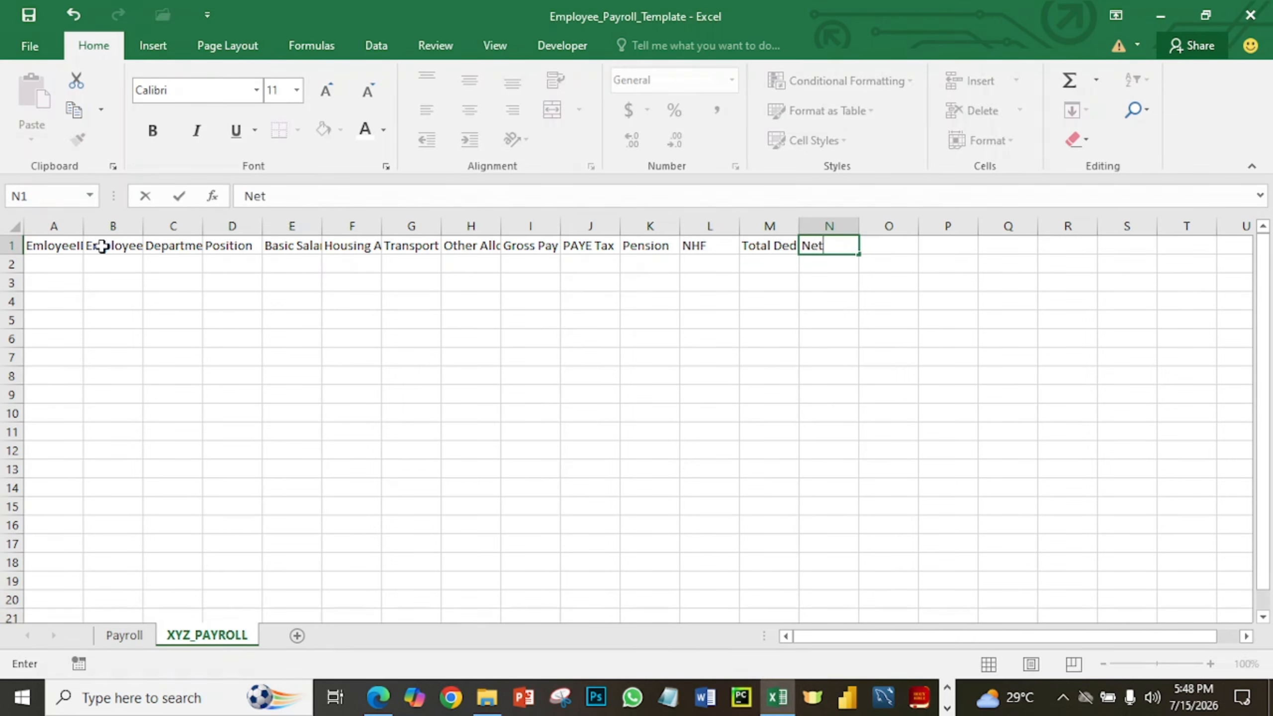
text( Pay)
click(490, 332)
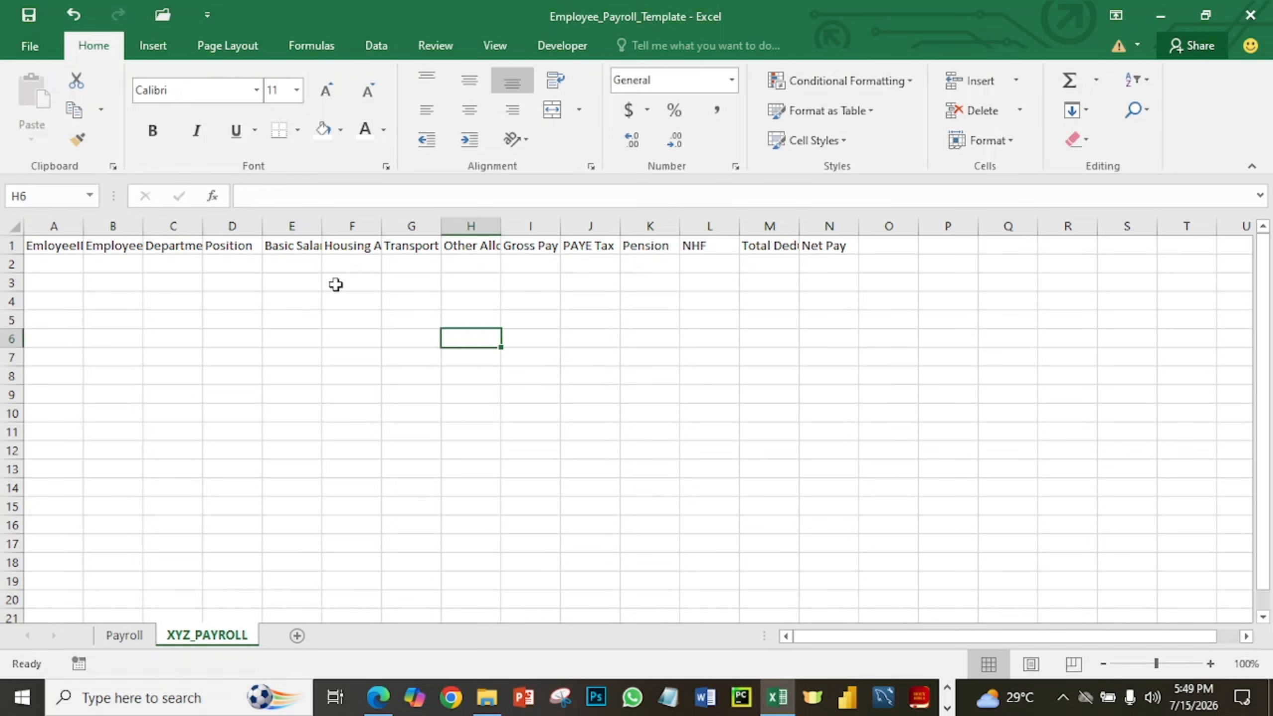
drag(38, 249, 747, 244)
Set every column on the whole sheet to a width of 15.
click(729, 316)
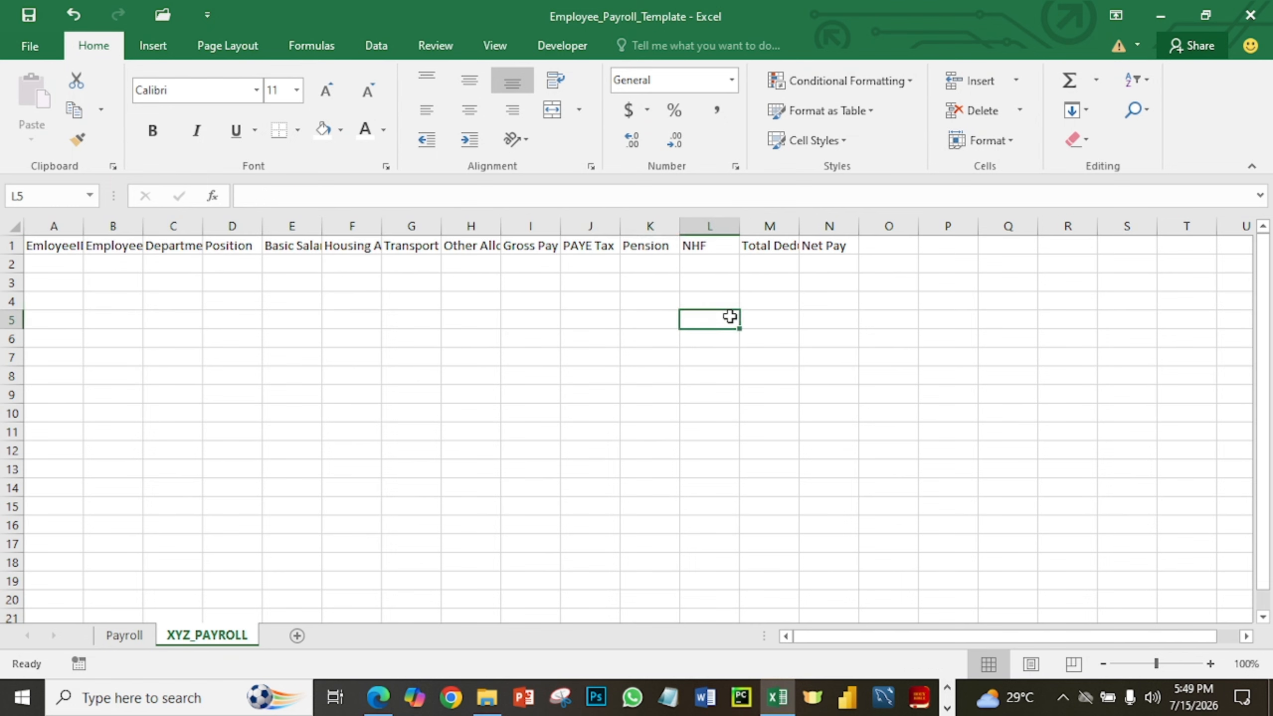
key(ctrl+a)
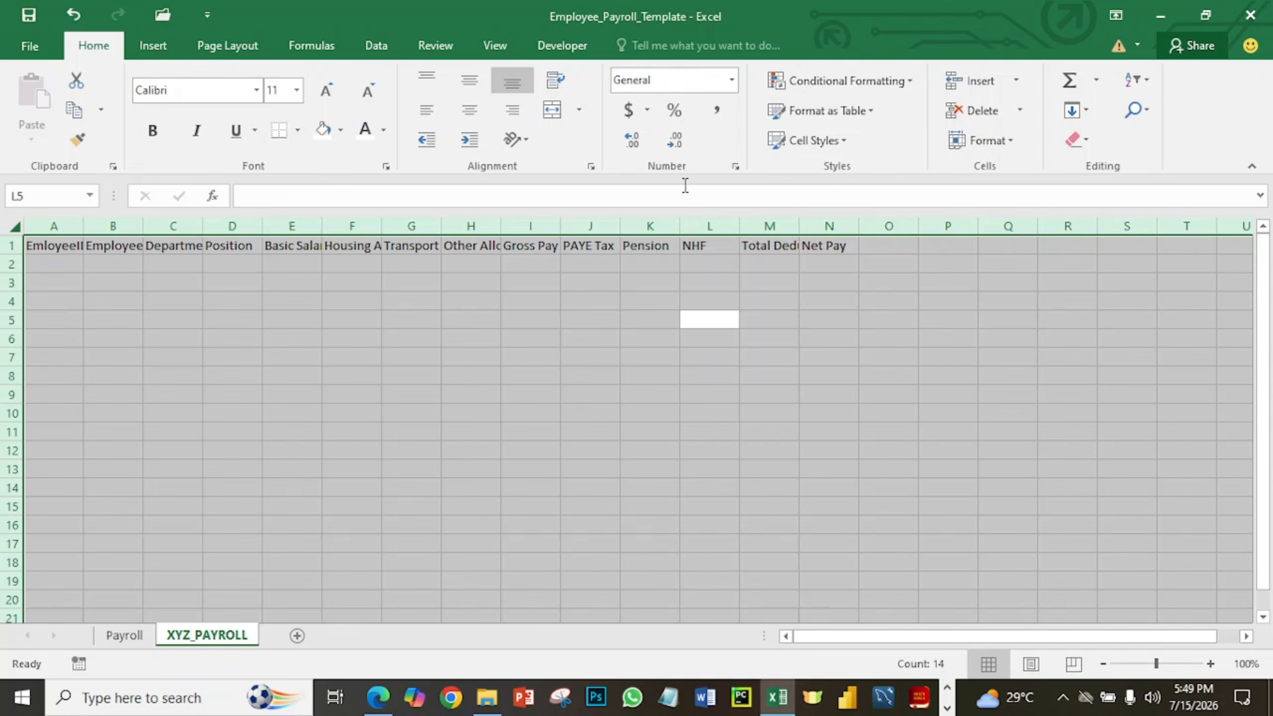
click(1011, 141)
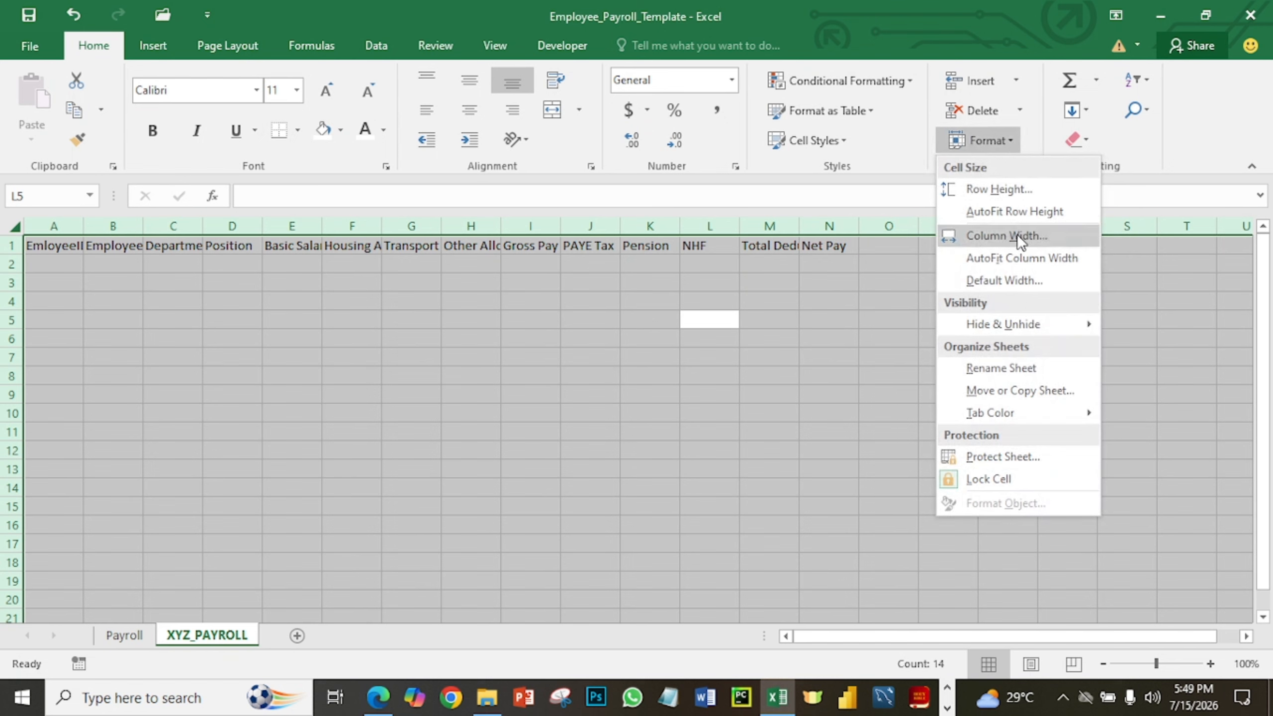
click(1016, 234)
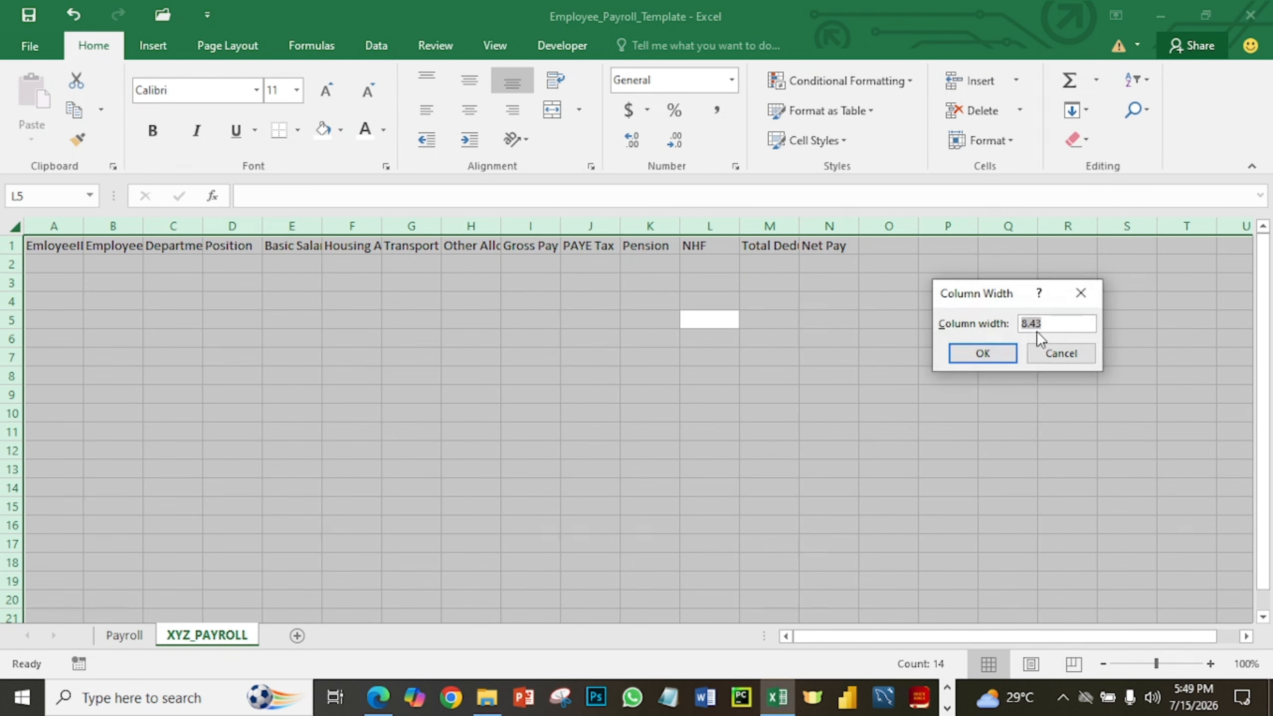
text(15)
click(960, 351)
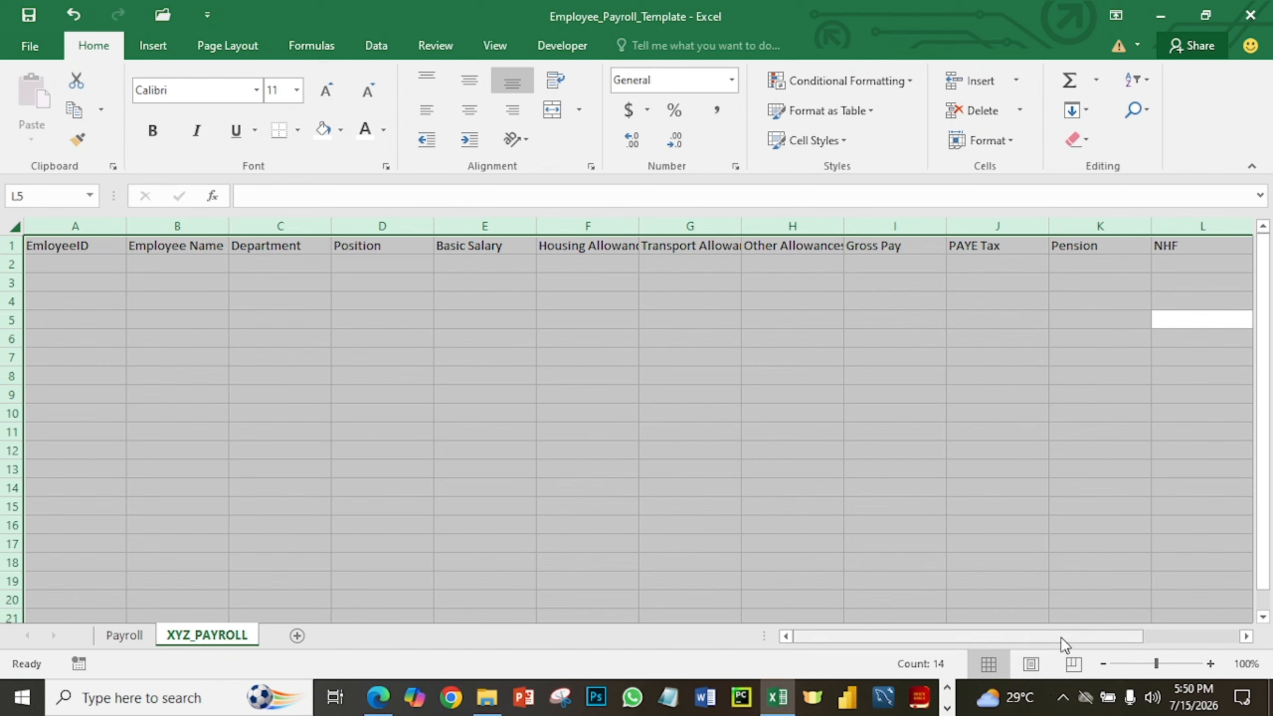
AutoFit all column widths to their header text, then select A2.
drag(1062, 637, 1125, 636)
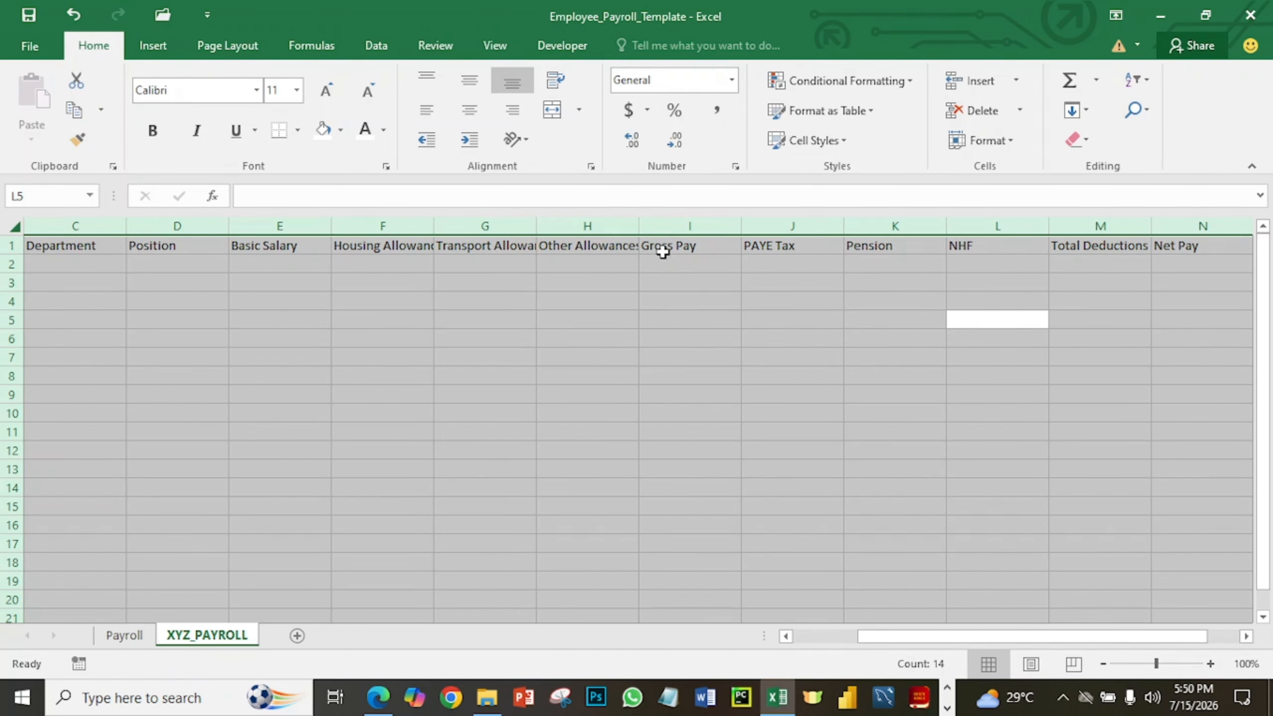
double_click(637, 226)
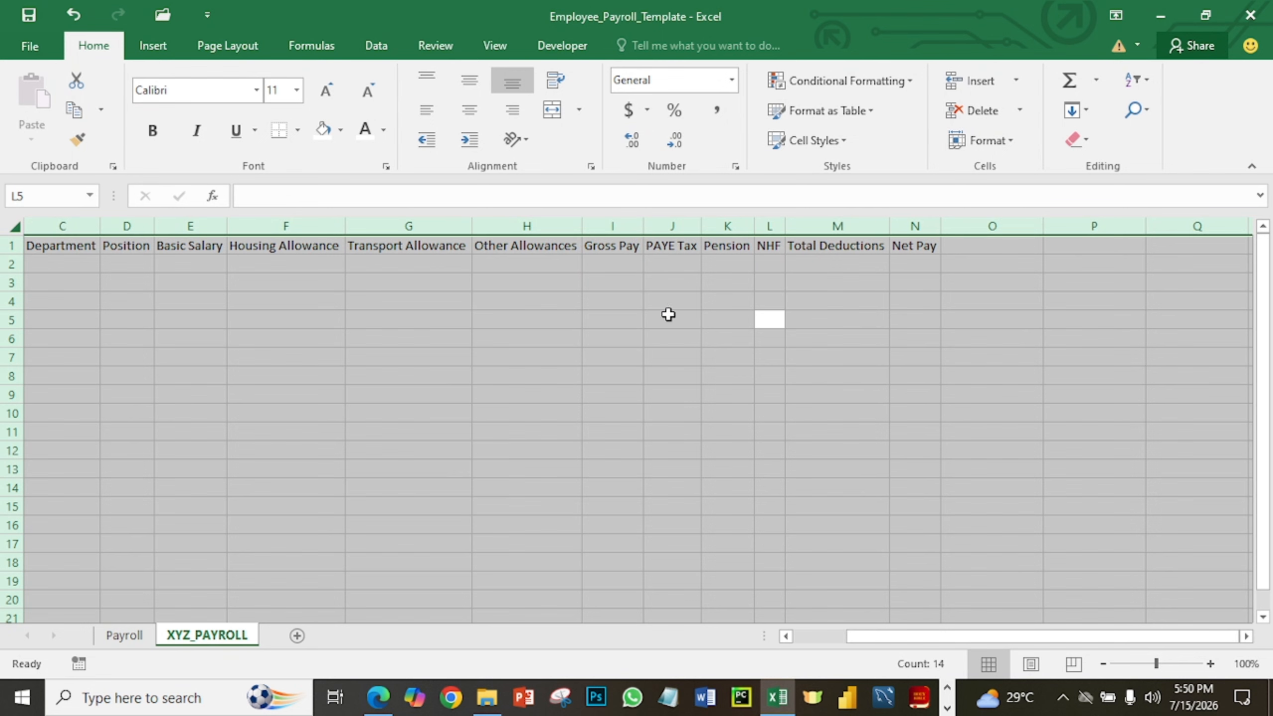
click(666, 339)
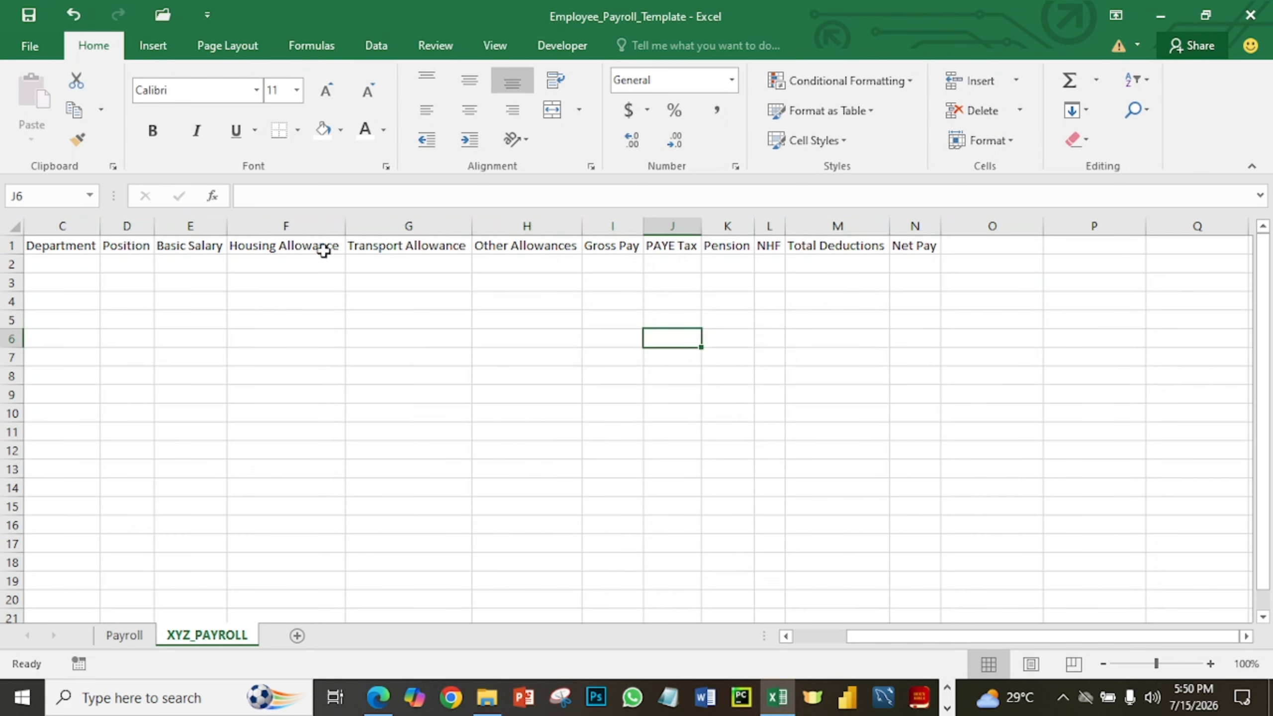
drag(861, 634, 770, 637)
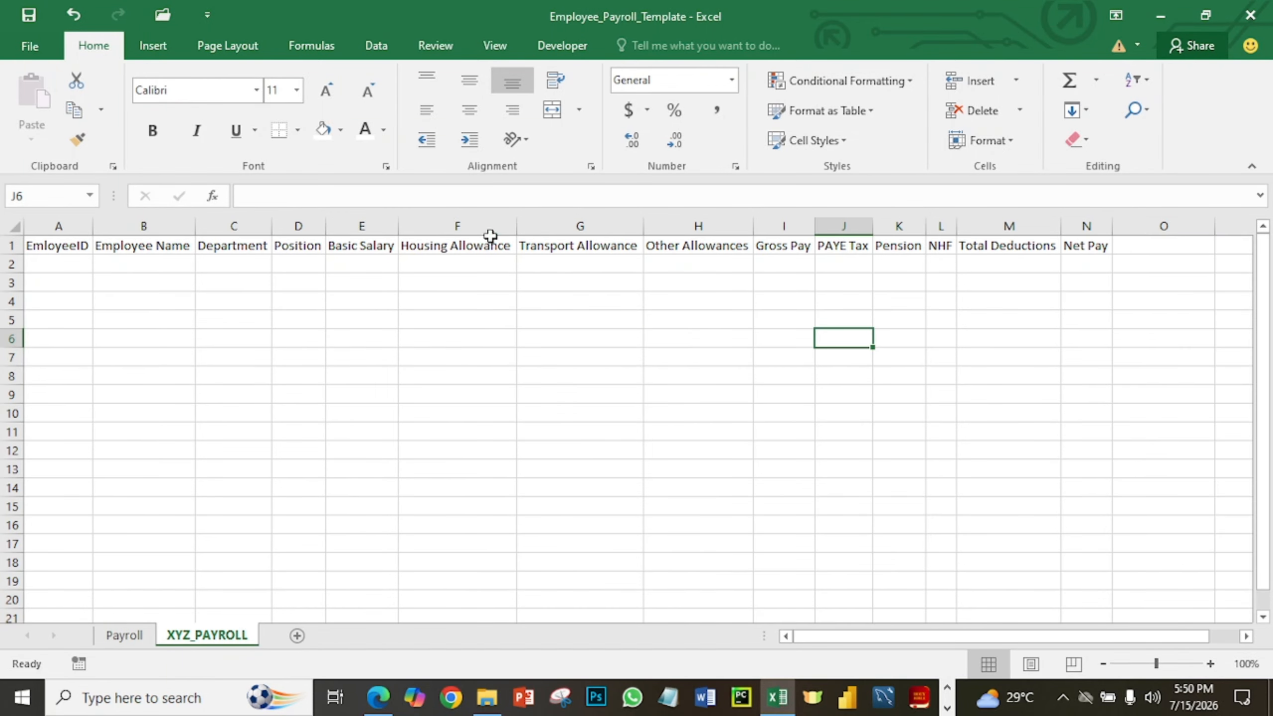
drag(515, 226, 515, 226)
click(70, 264)
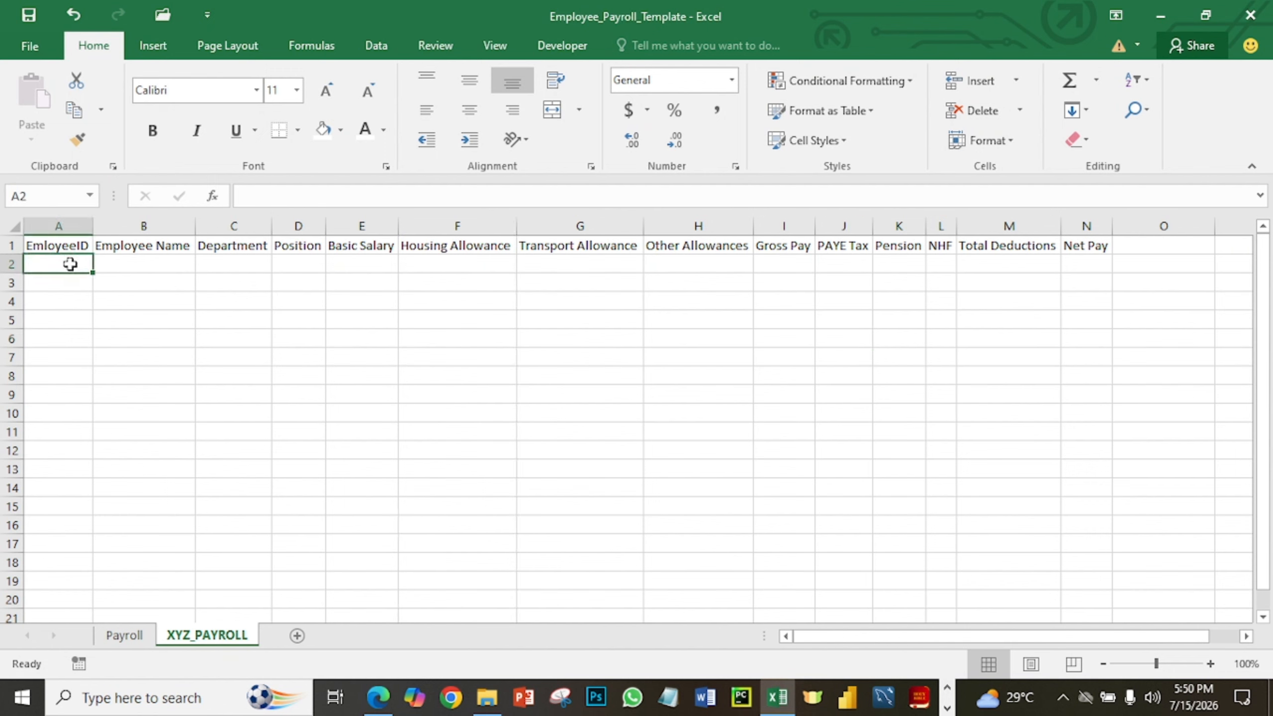
Enter EMP001 and EMP002 in A2:A3 and fill the series down to EMP015 in A16.
text(EMO)
key(BackSpace)
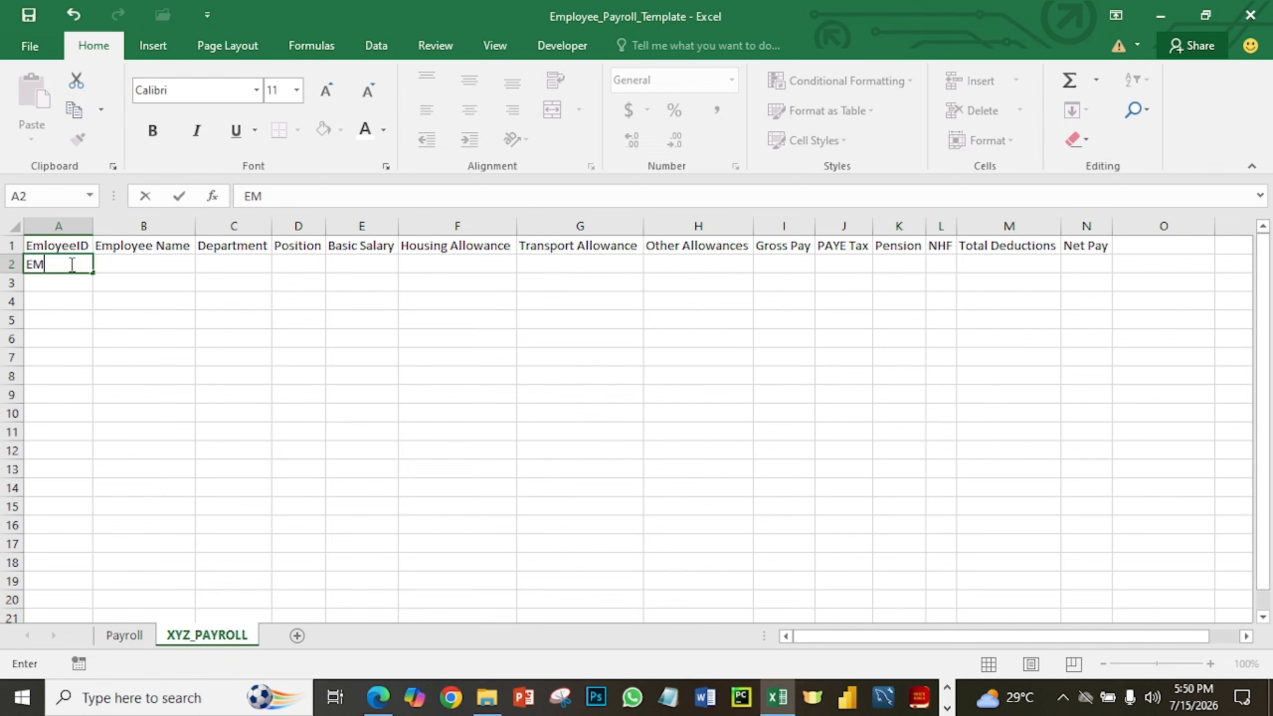
text(P001)
key(Return)
text(E)
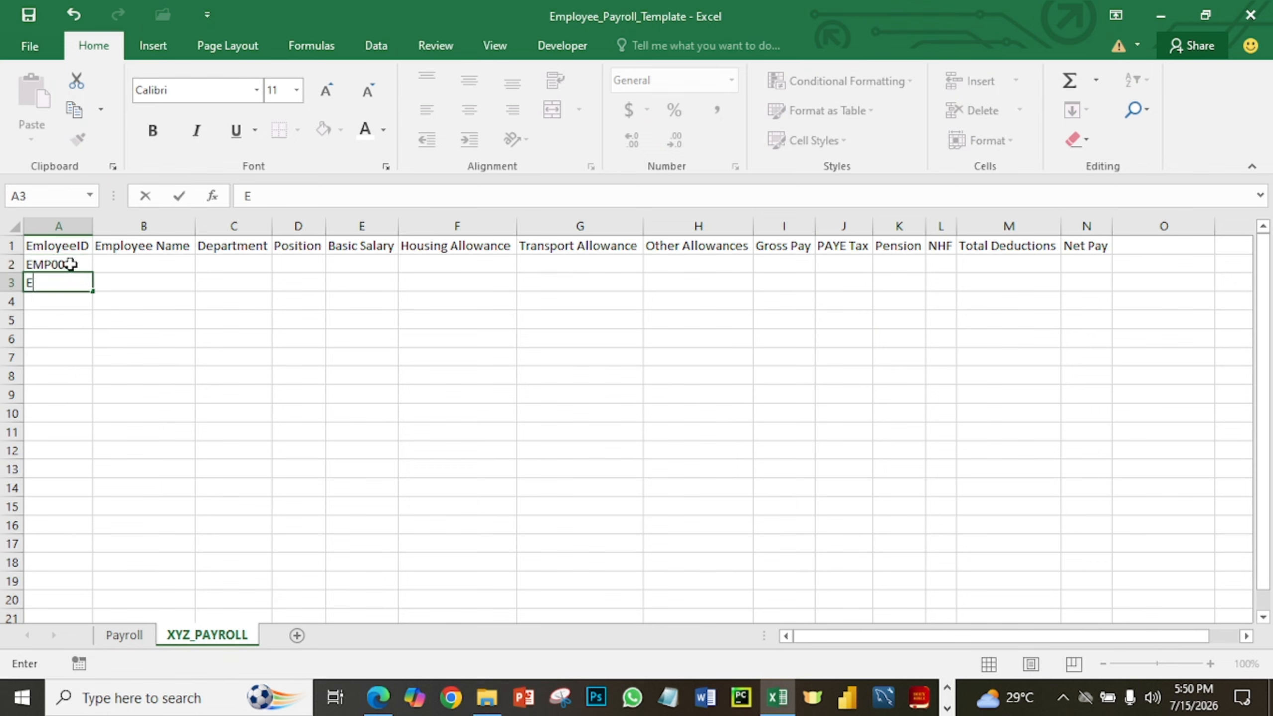
text(MP002)
click(70, 353)
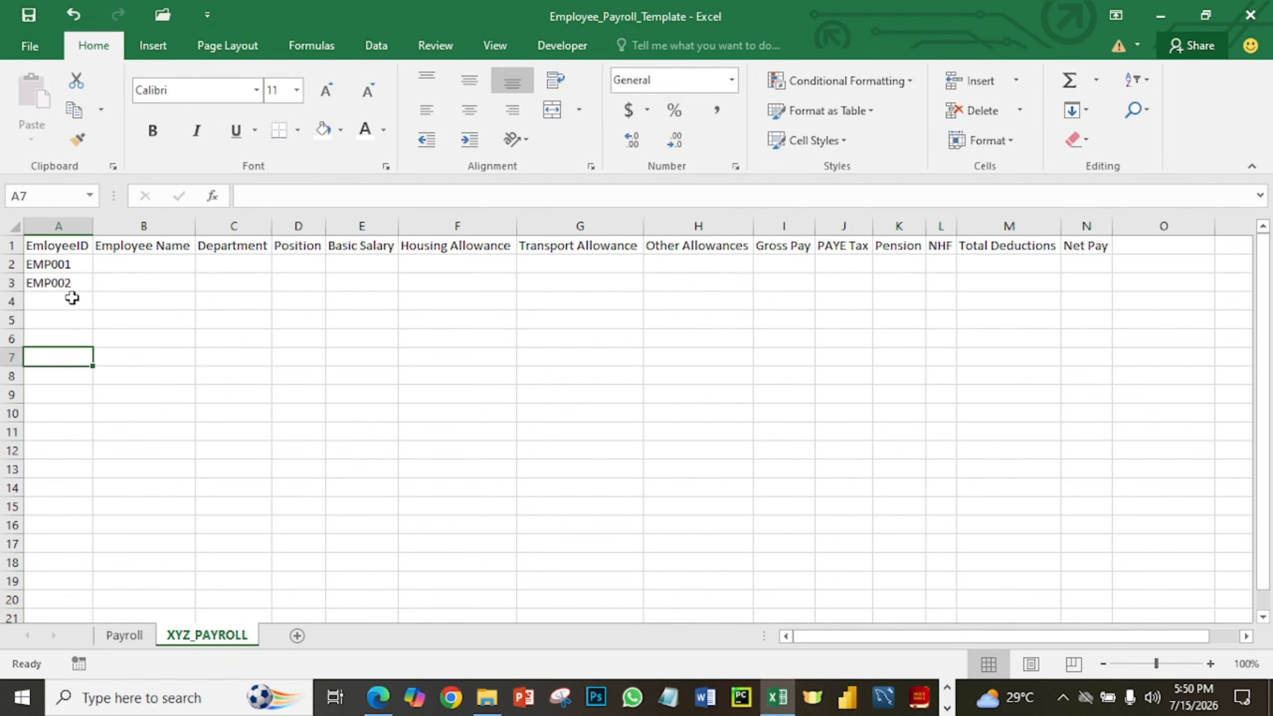
click(69, 264)
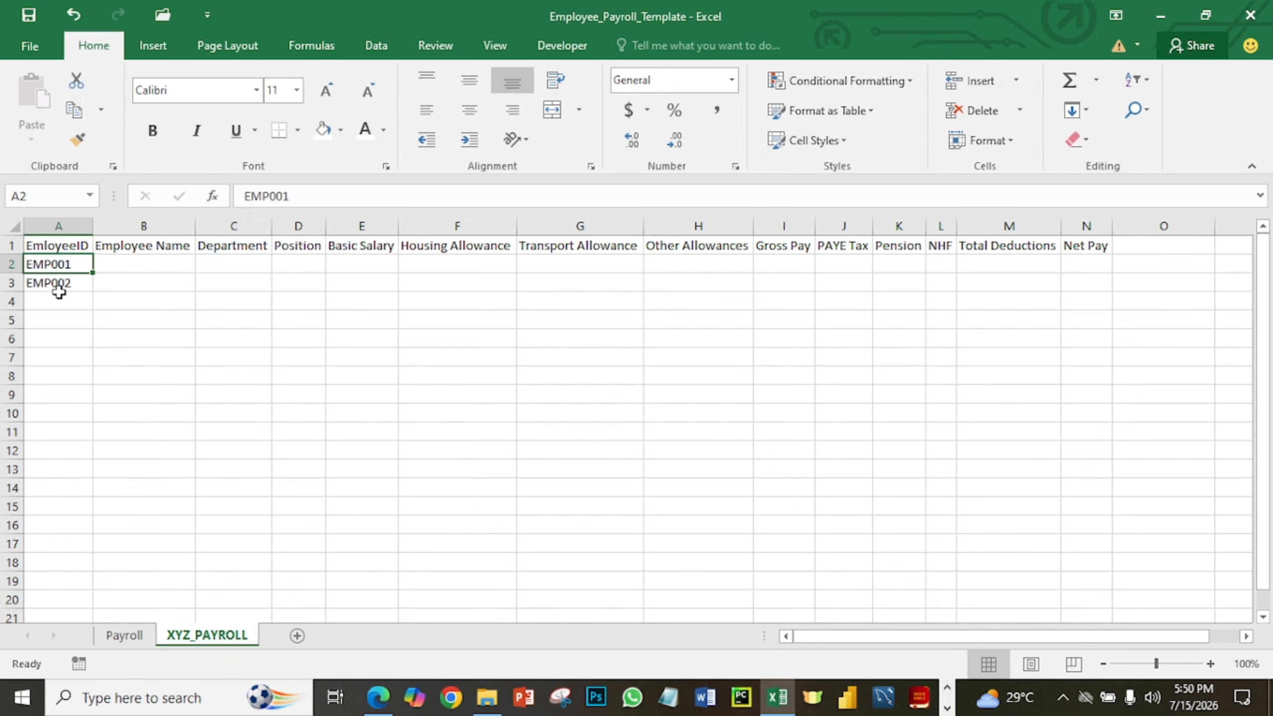
shift+click(58, 286)
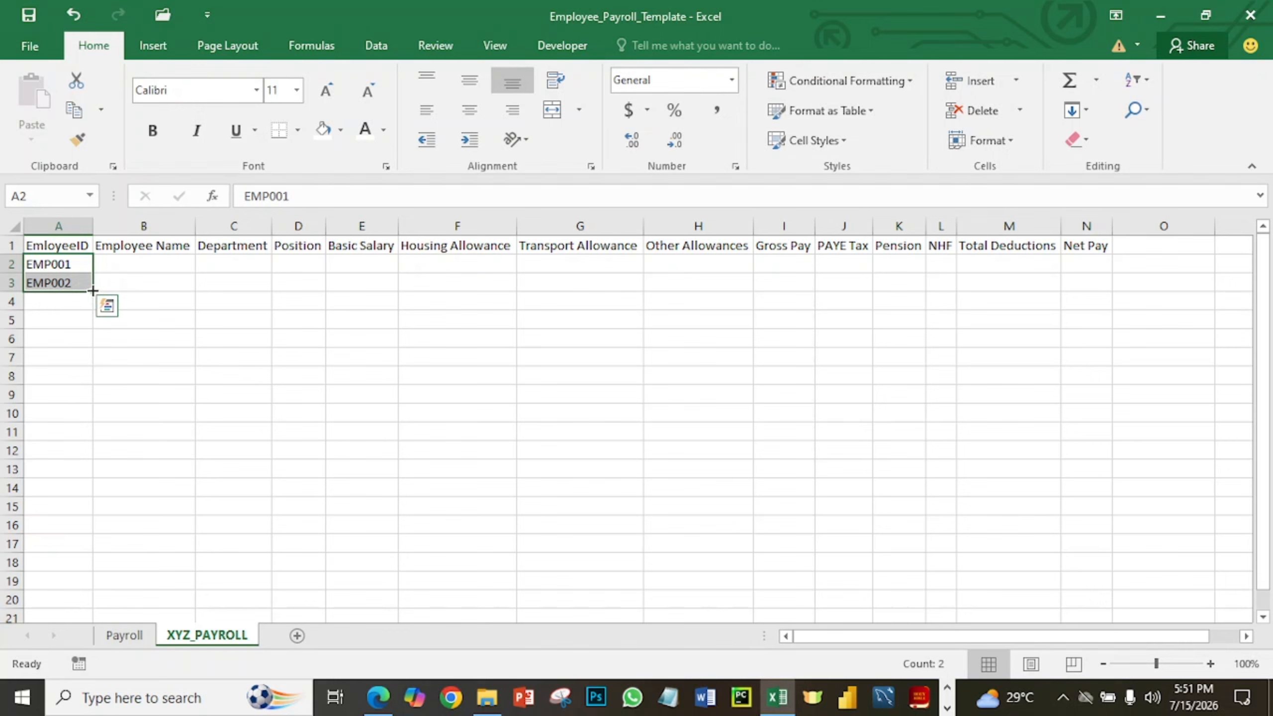
drag(93, 290, 93, 291)
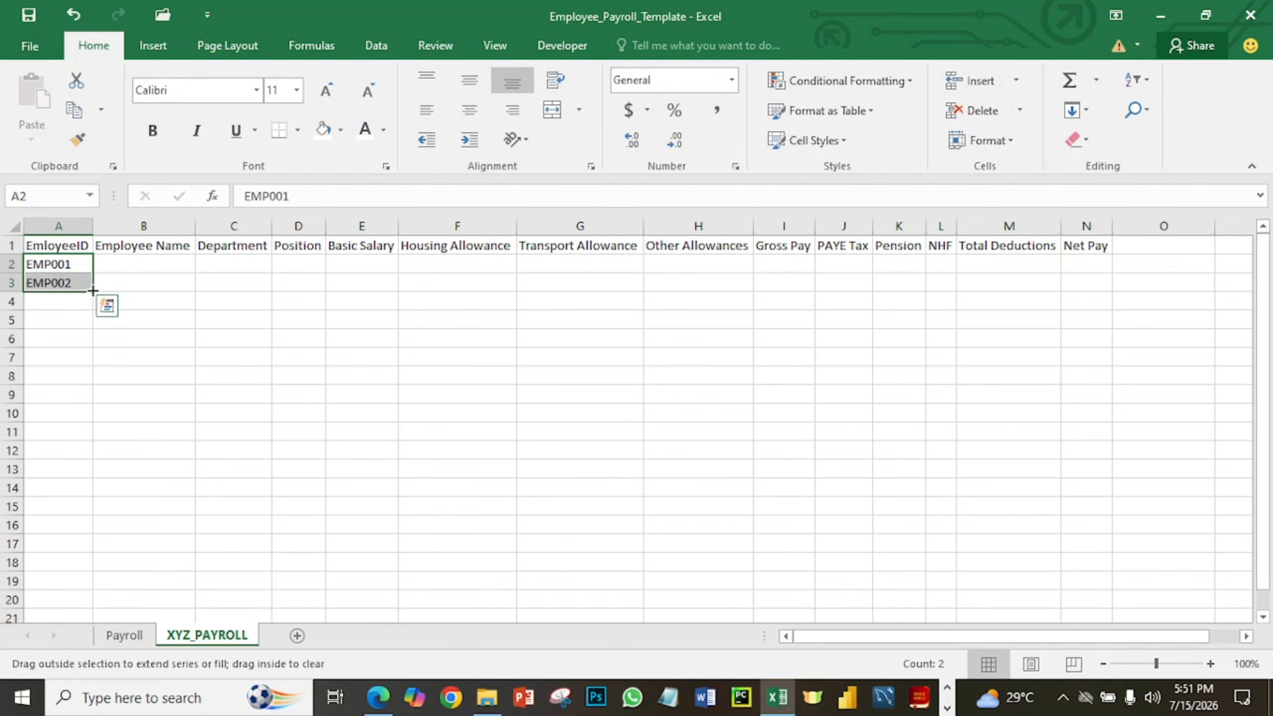
drag(92, 291, 80, 534)
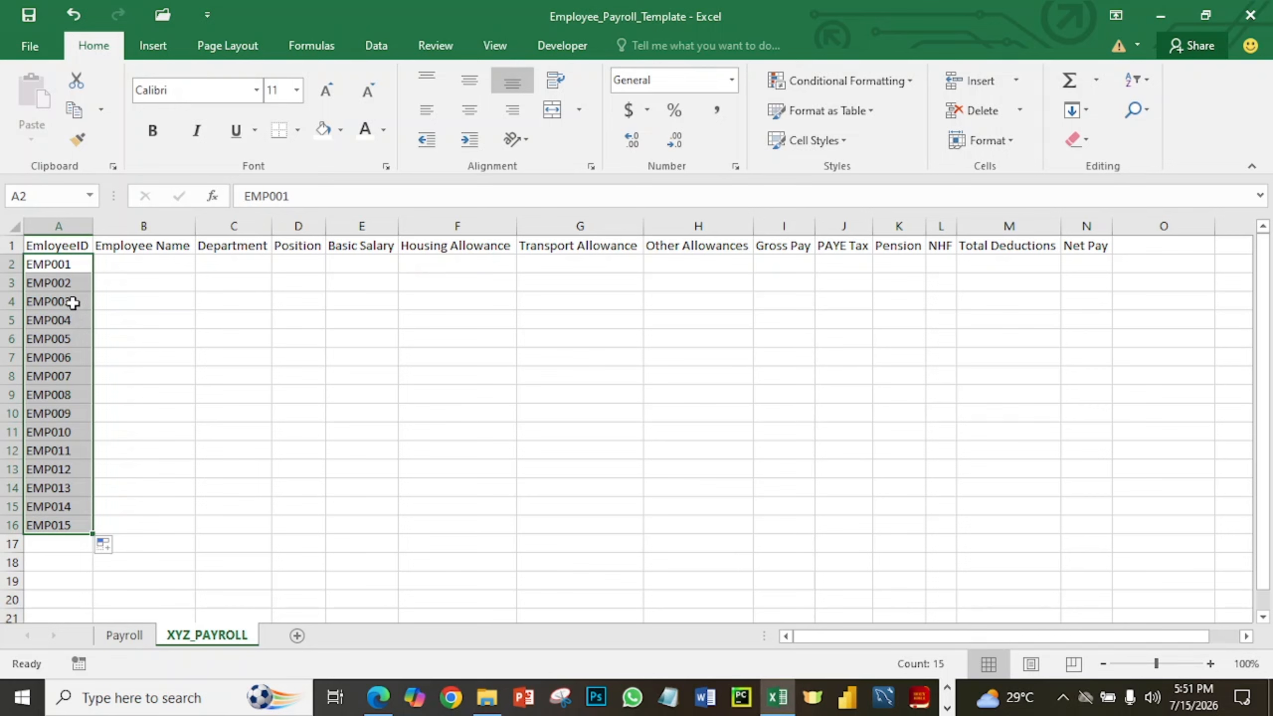
Widen column B and enter the first three employee names in B2:B4.
drag(172, 259, 172, 284)
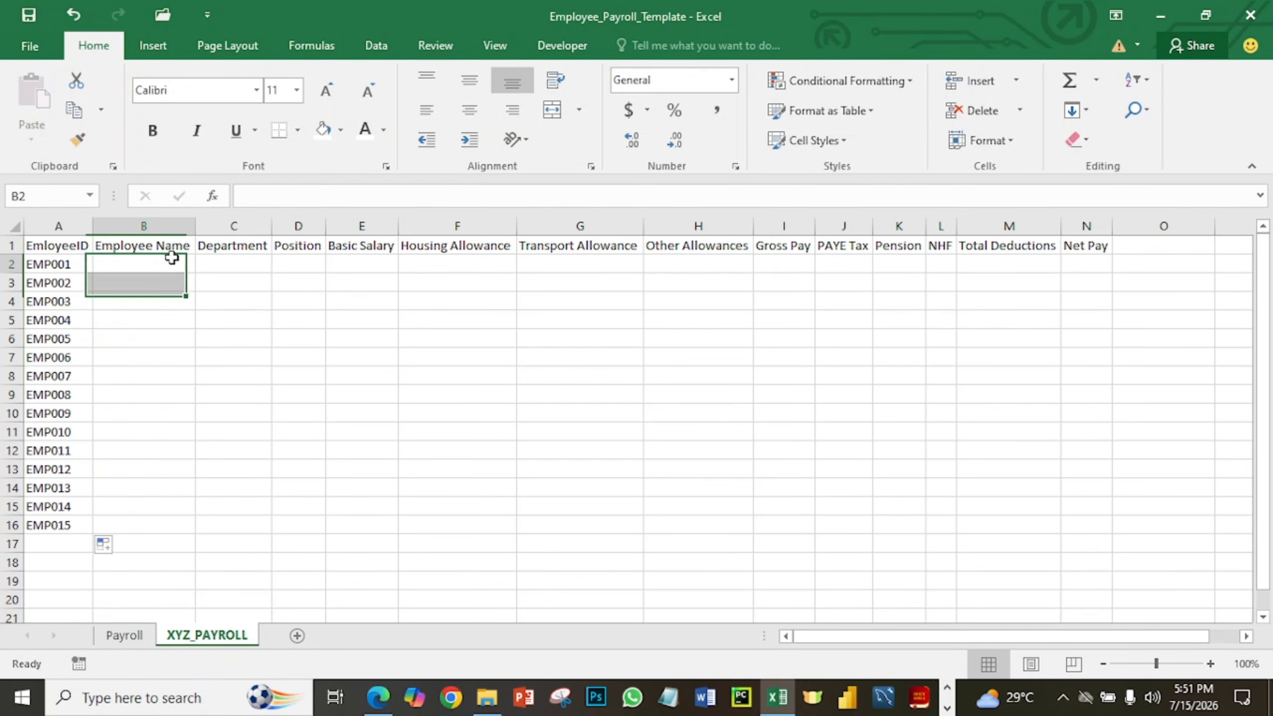
click(172, 258)
drag(194, 226, 335, 230)
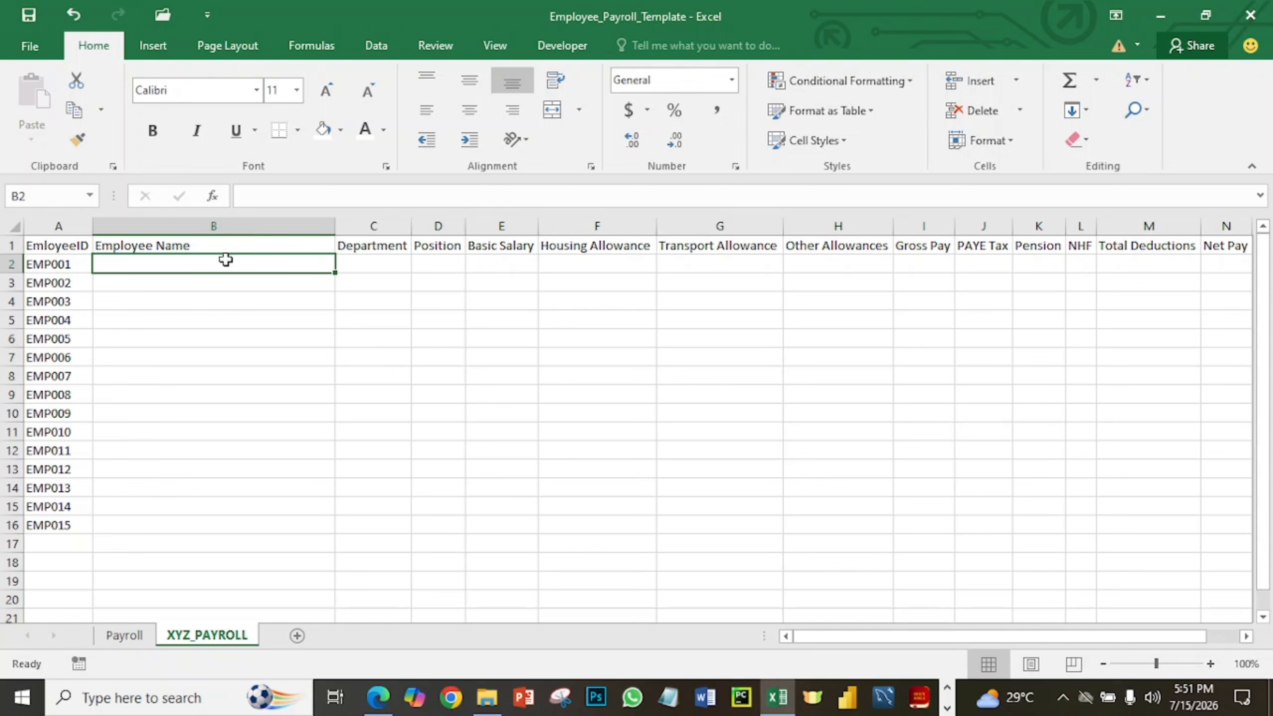
text(Jud)
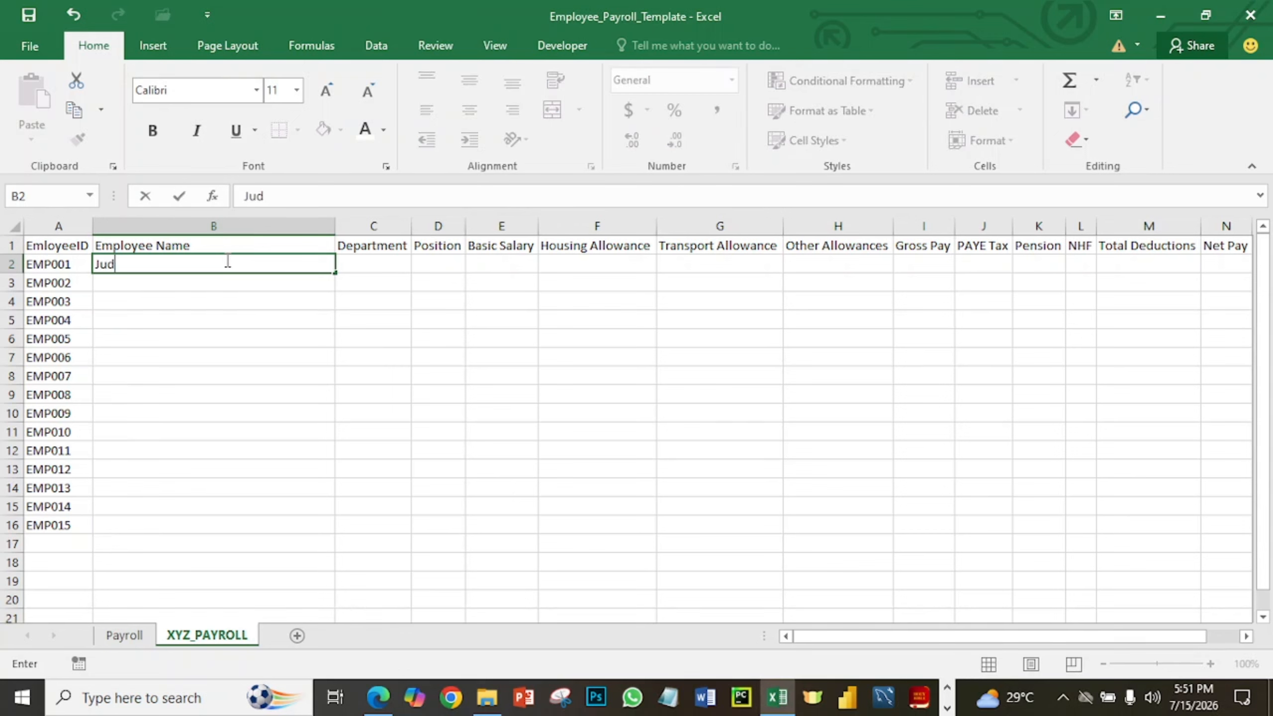
text(e Peter)
key(Return)
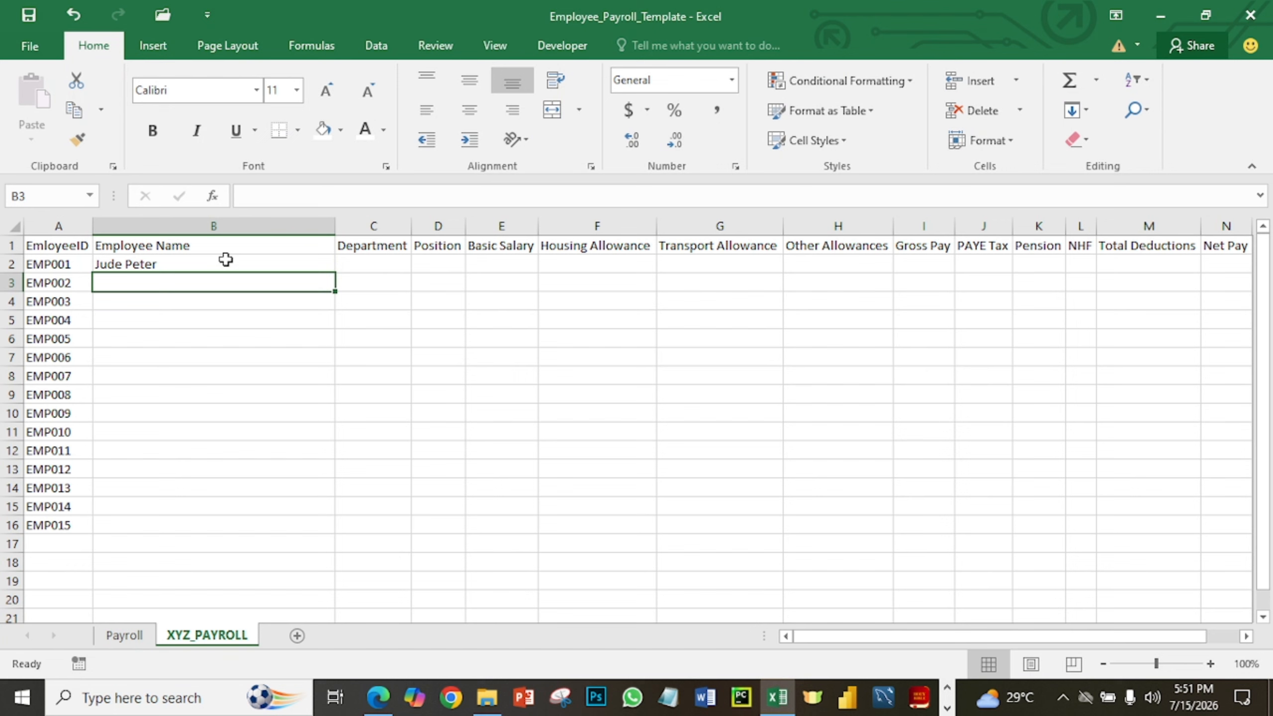
text(Henry )
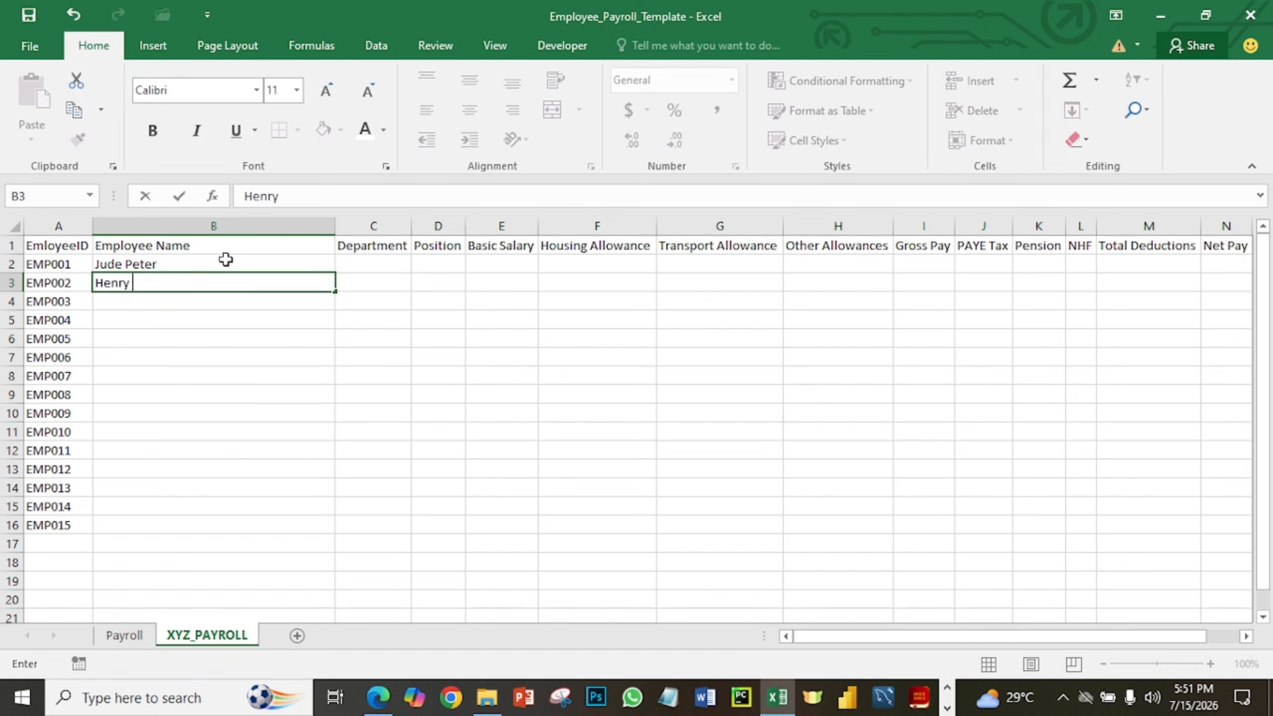
text(Markson)
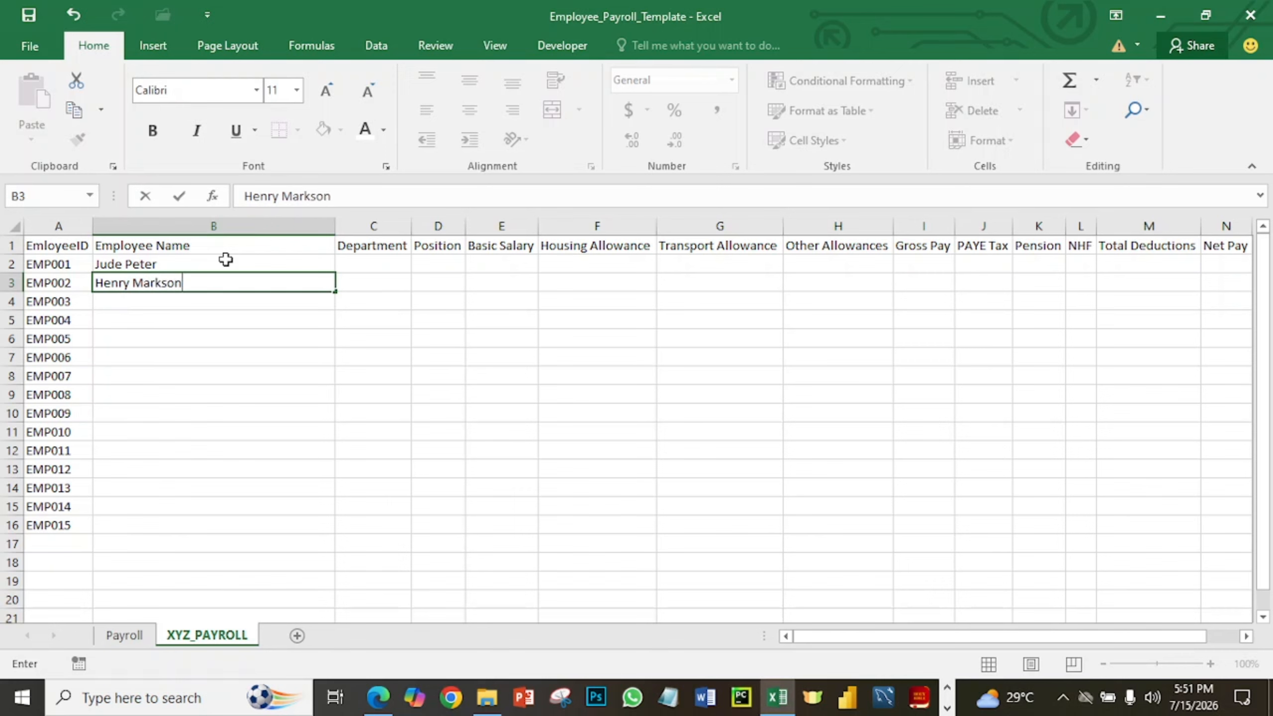
key(Return)
text(John)
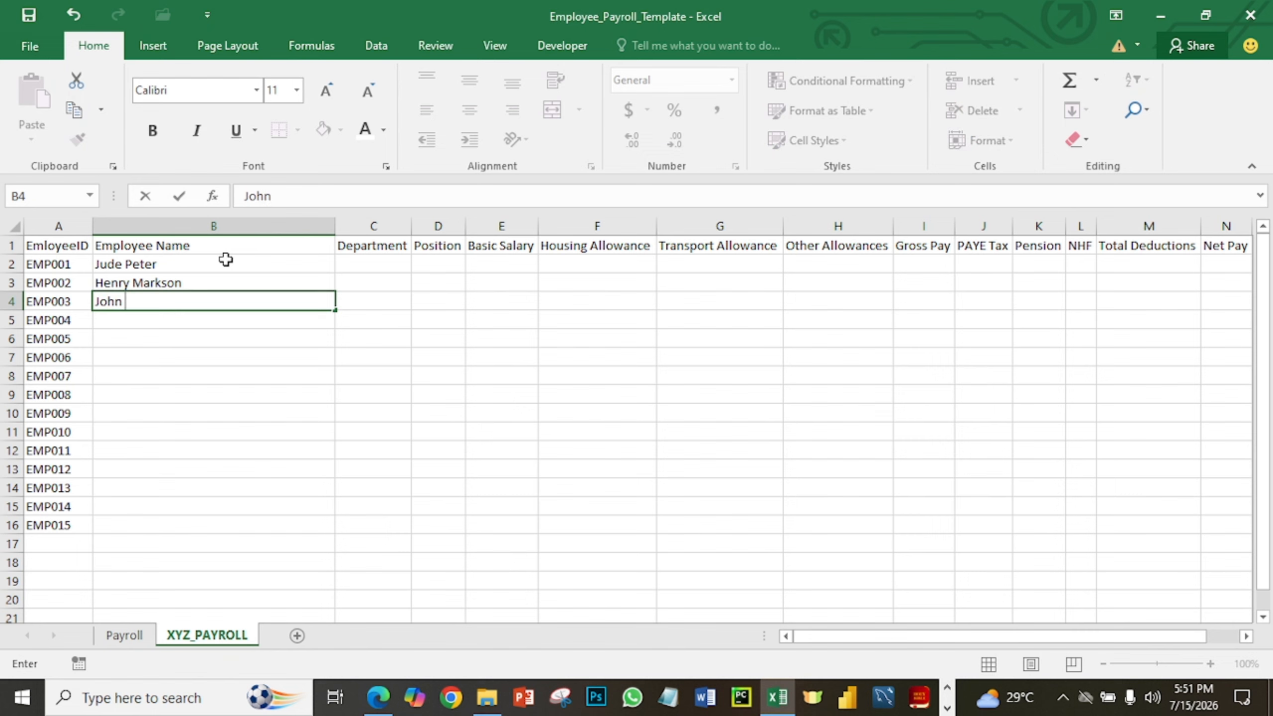
text( Moore)
key(Return)
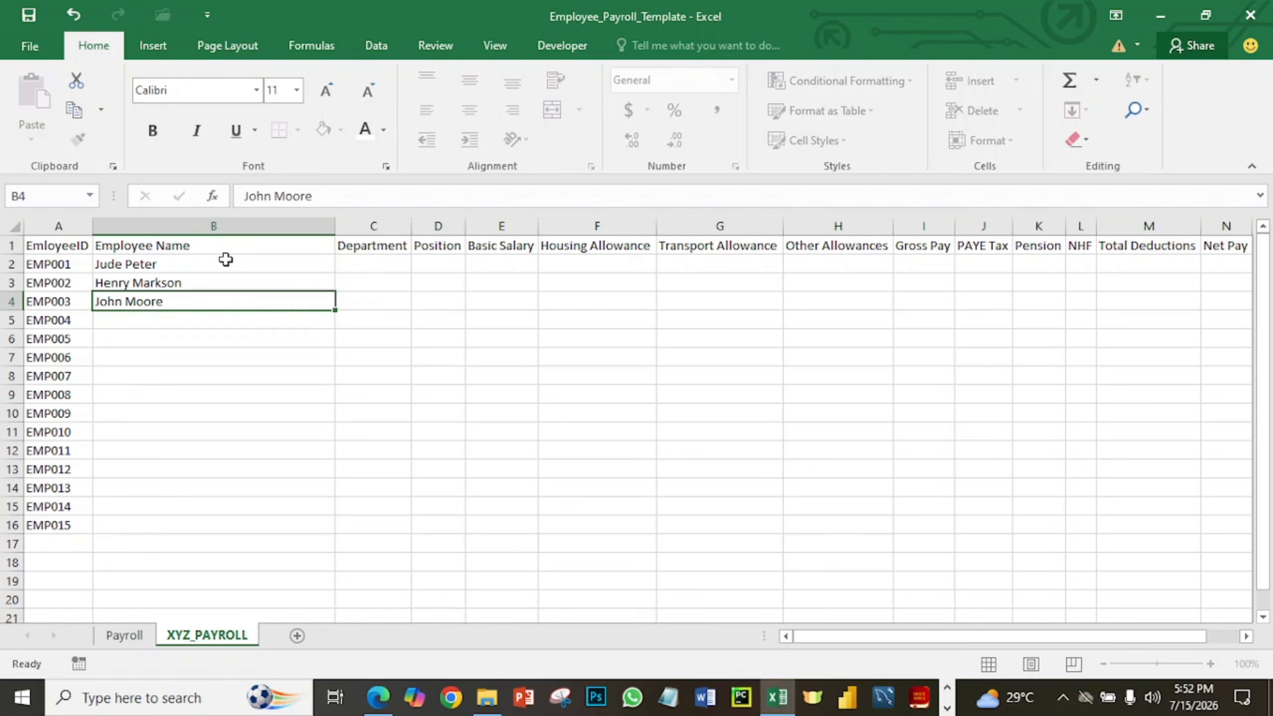
Enter the next four employee names in B5:B8.
text(Keclchi)
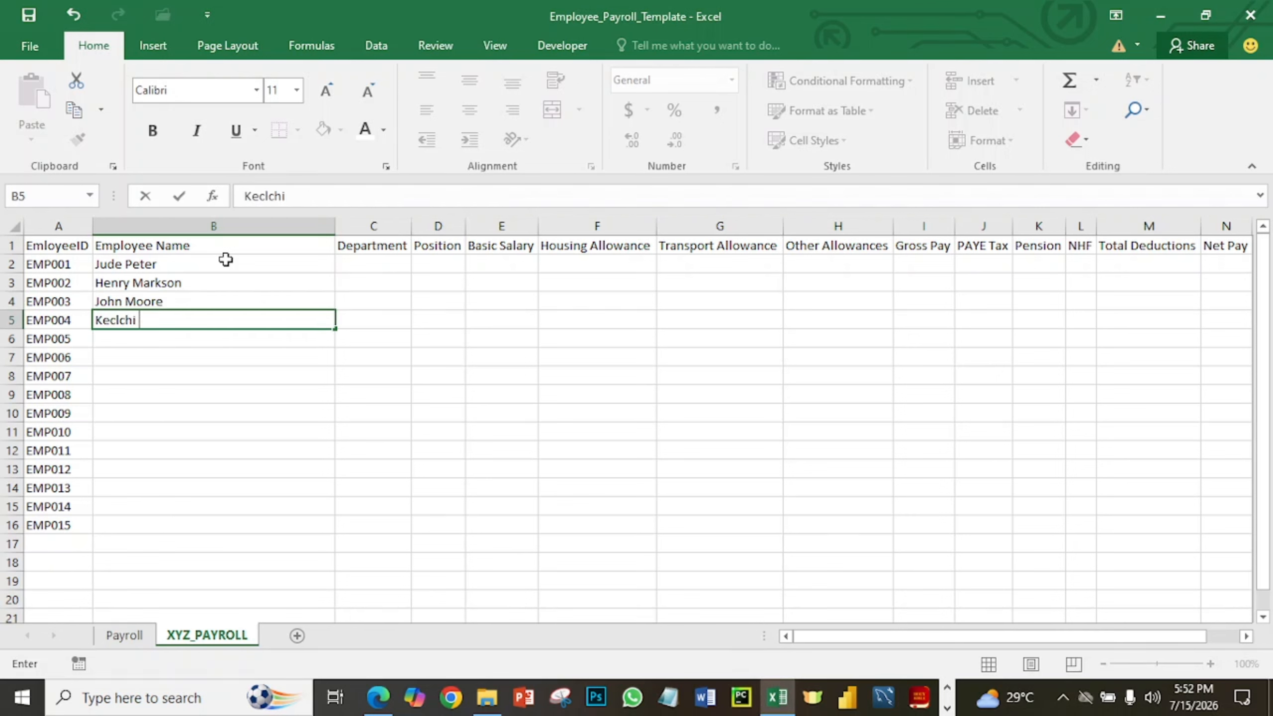
key(BackSpace)
key(BackSpace)
key(BackSpace)
key(BackSpace)
text(lechi Duru)
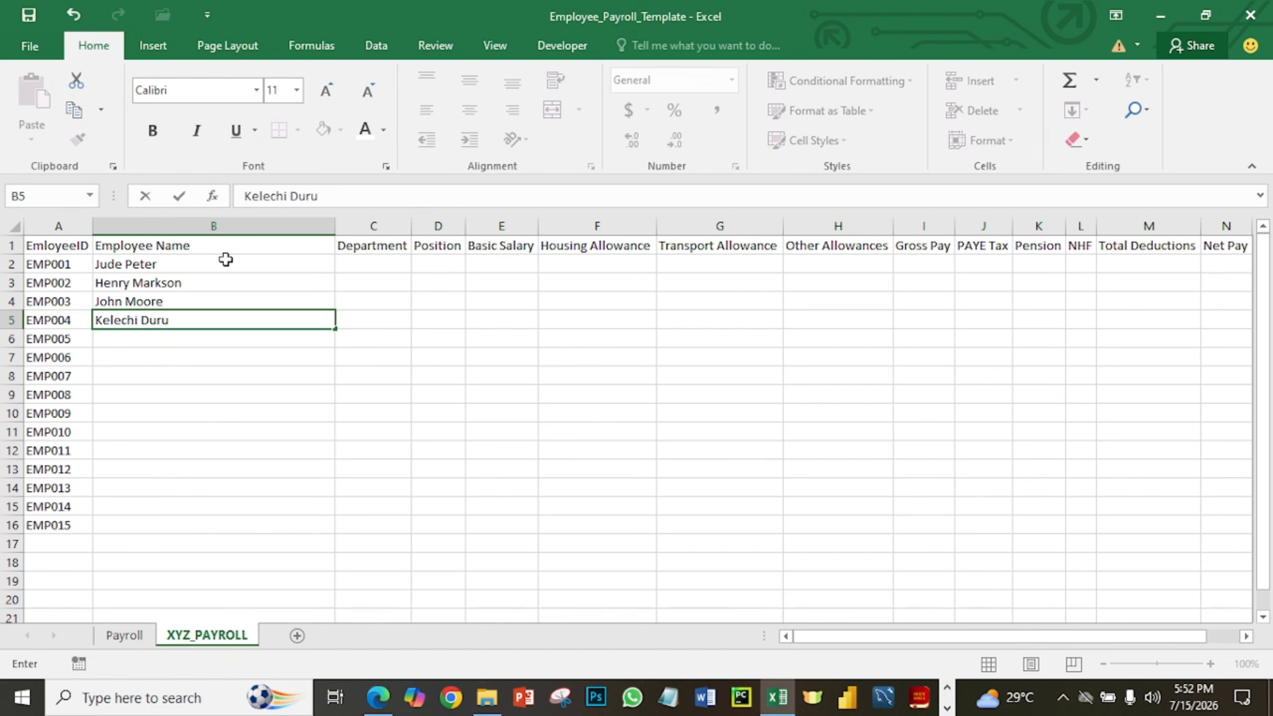
key(Return)
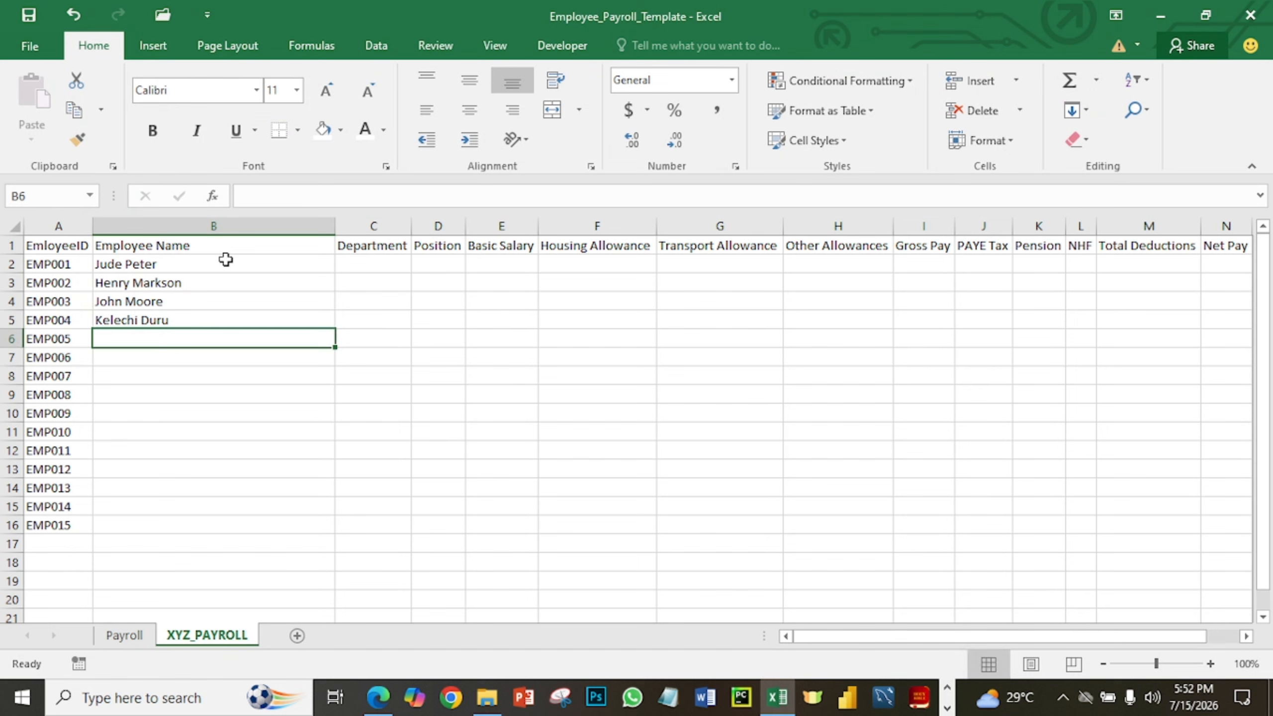
text(Loveline)
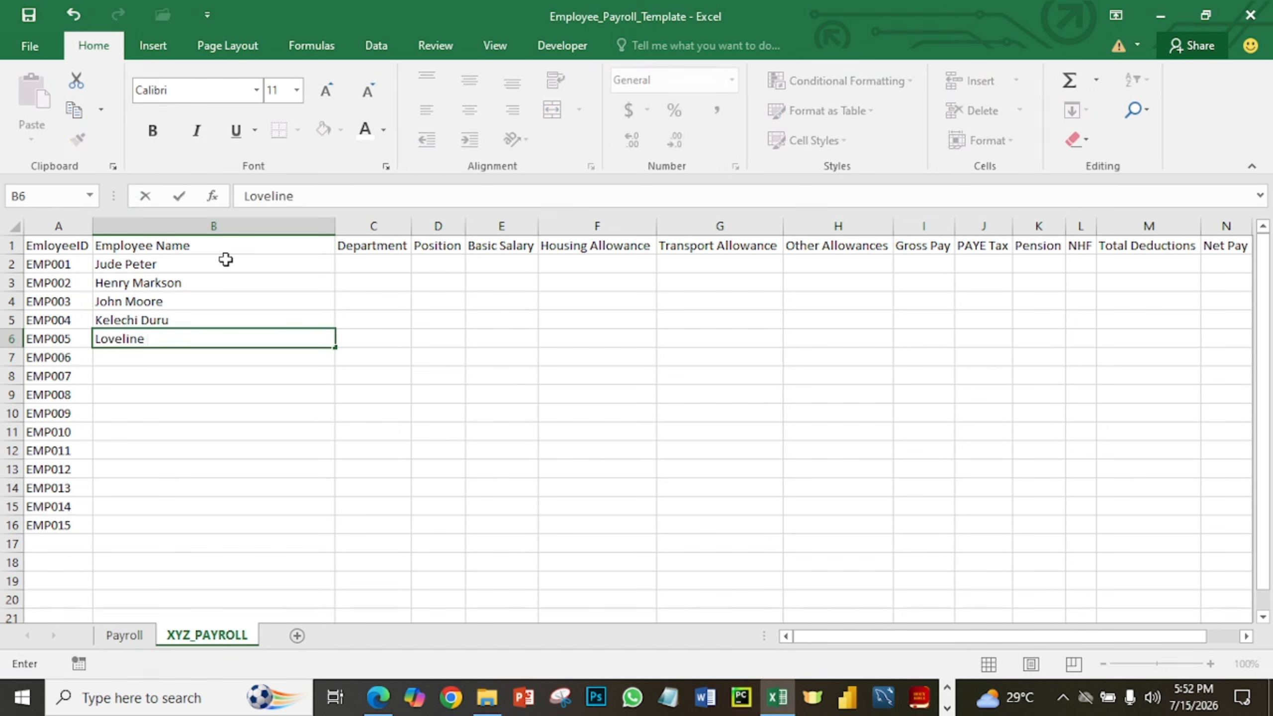
text( Chidi)
key(Return)
text(Franl)
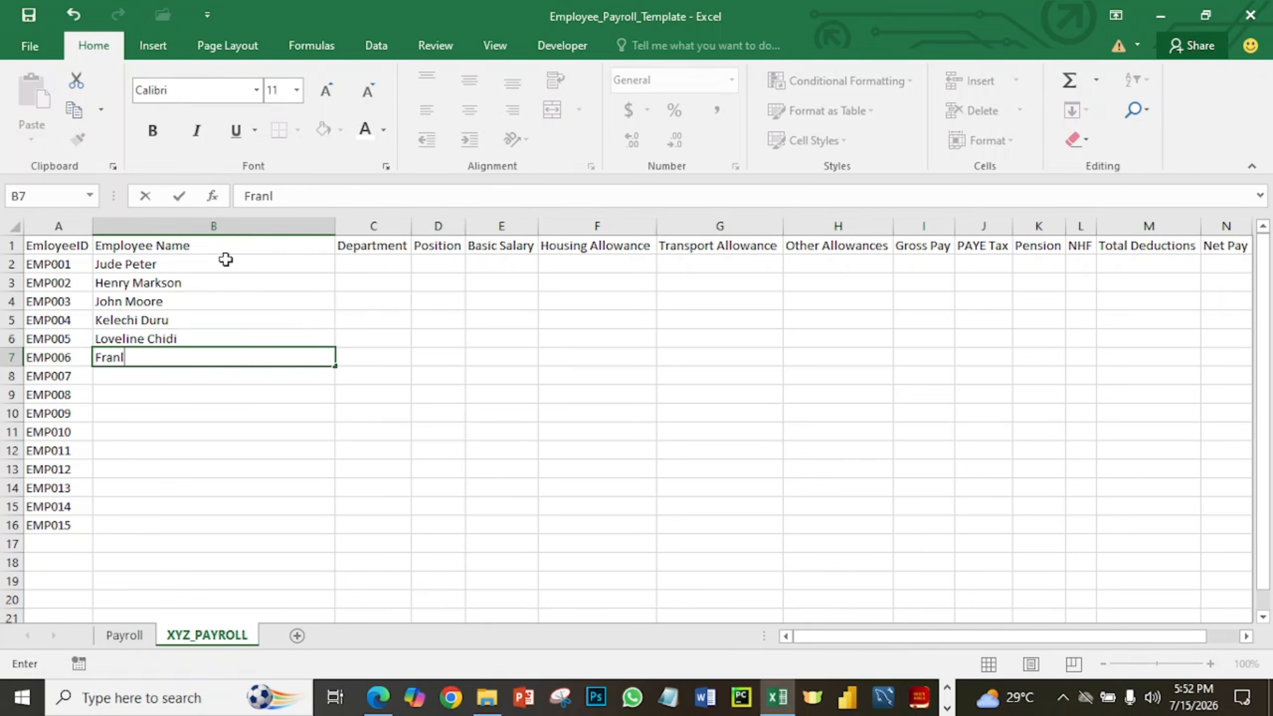
key(BackSpace)
text(klin Kalu)
key(Return)
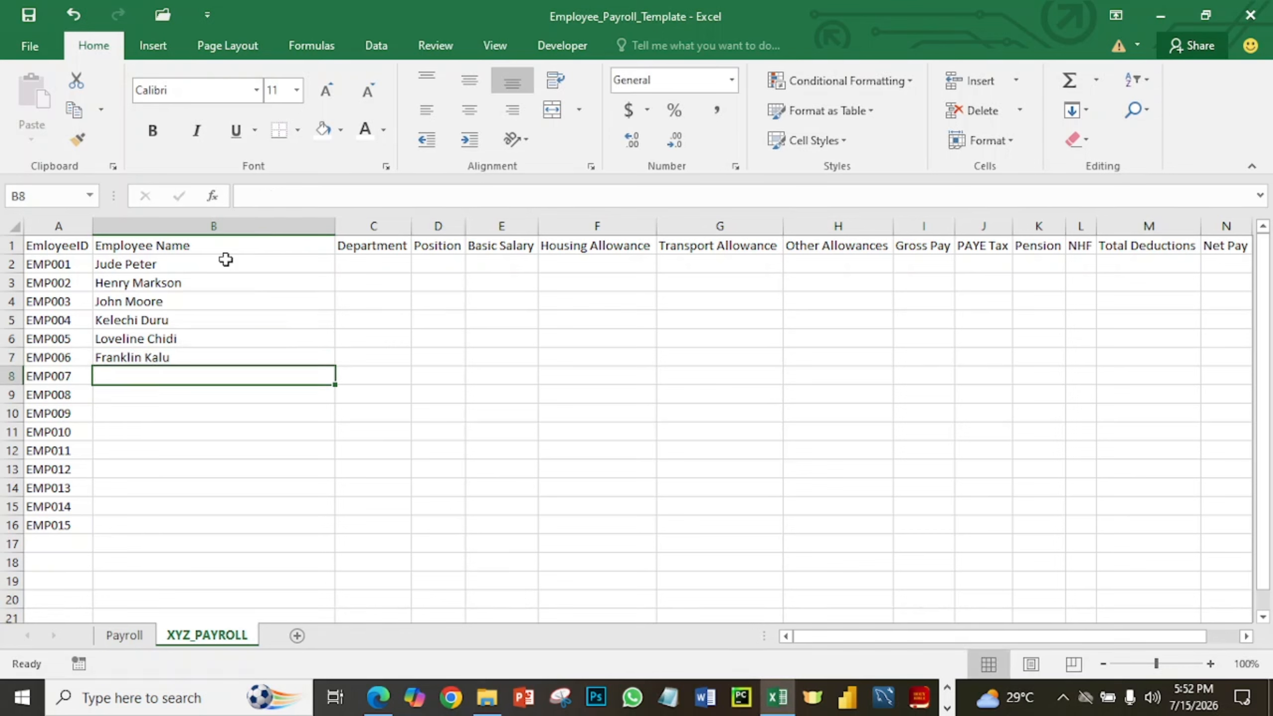
text(Phi)
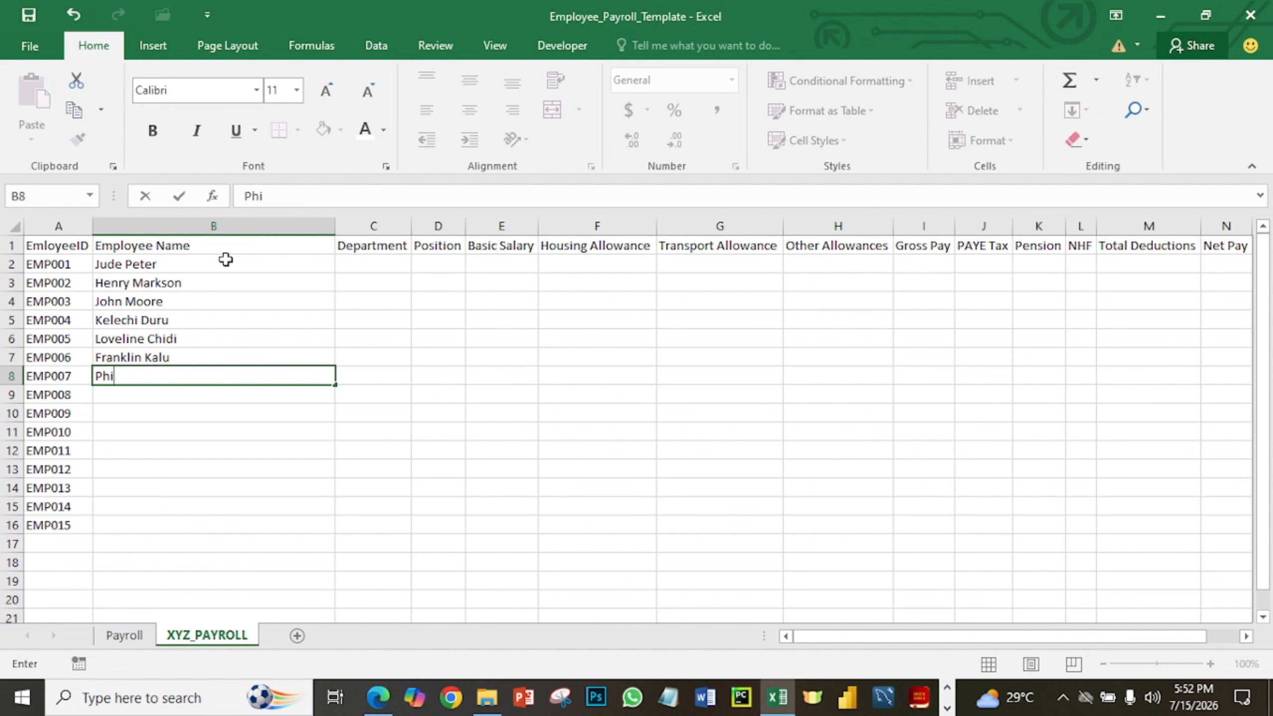
text(lip Emelogu)
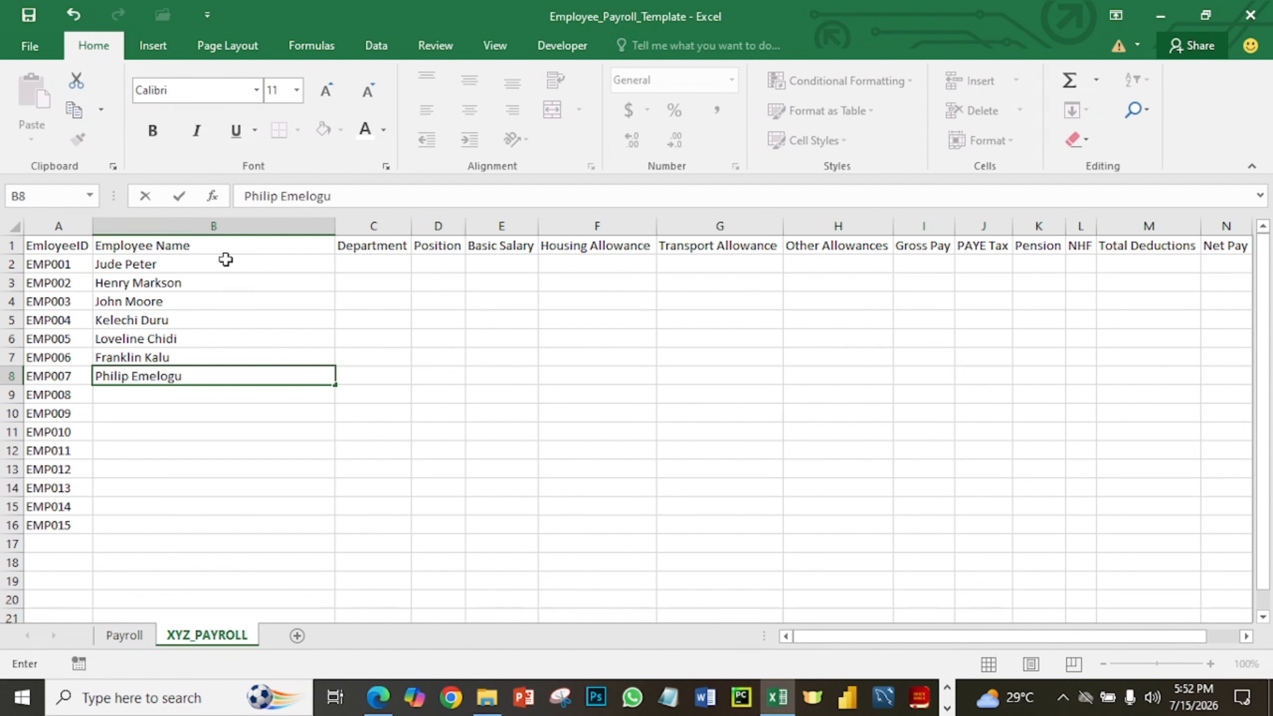
key(Return)
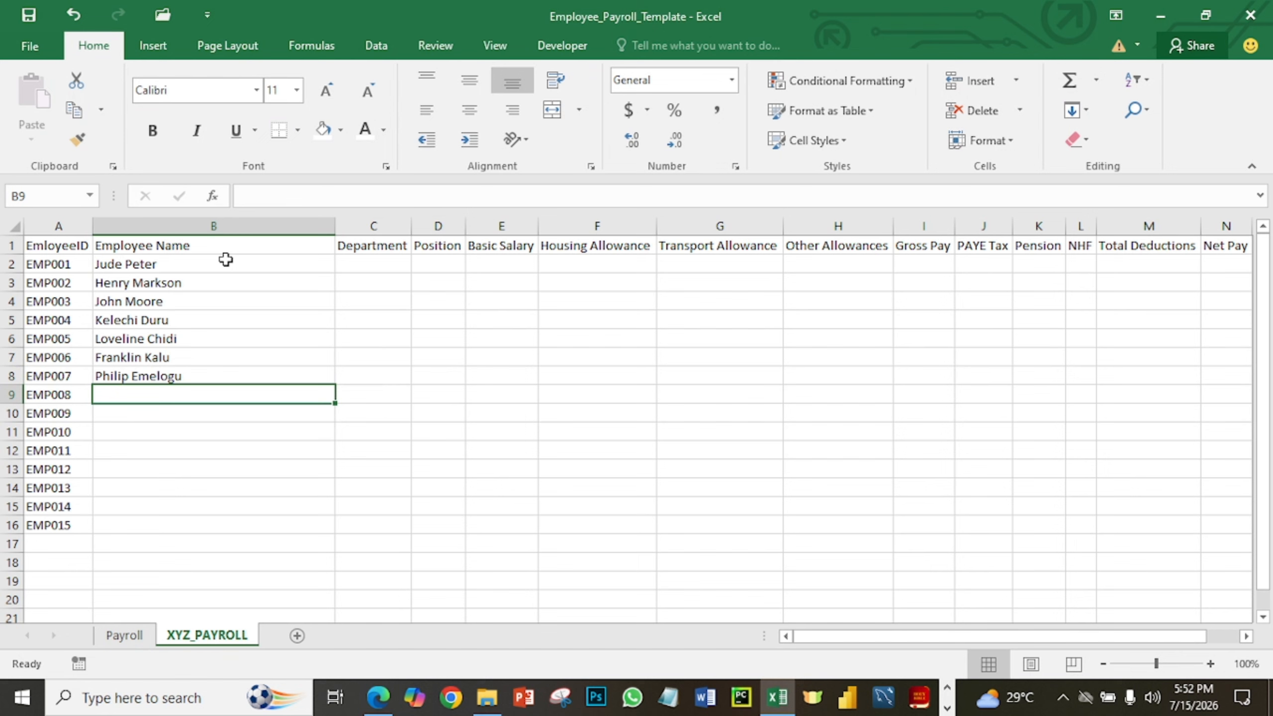
Enter employee names for B9:B11, correcting stray characters and autocomplete.
text(HJohn)
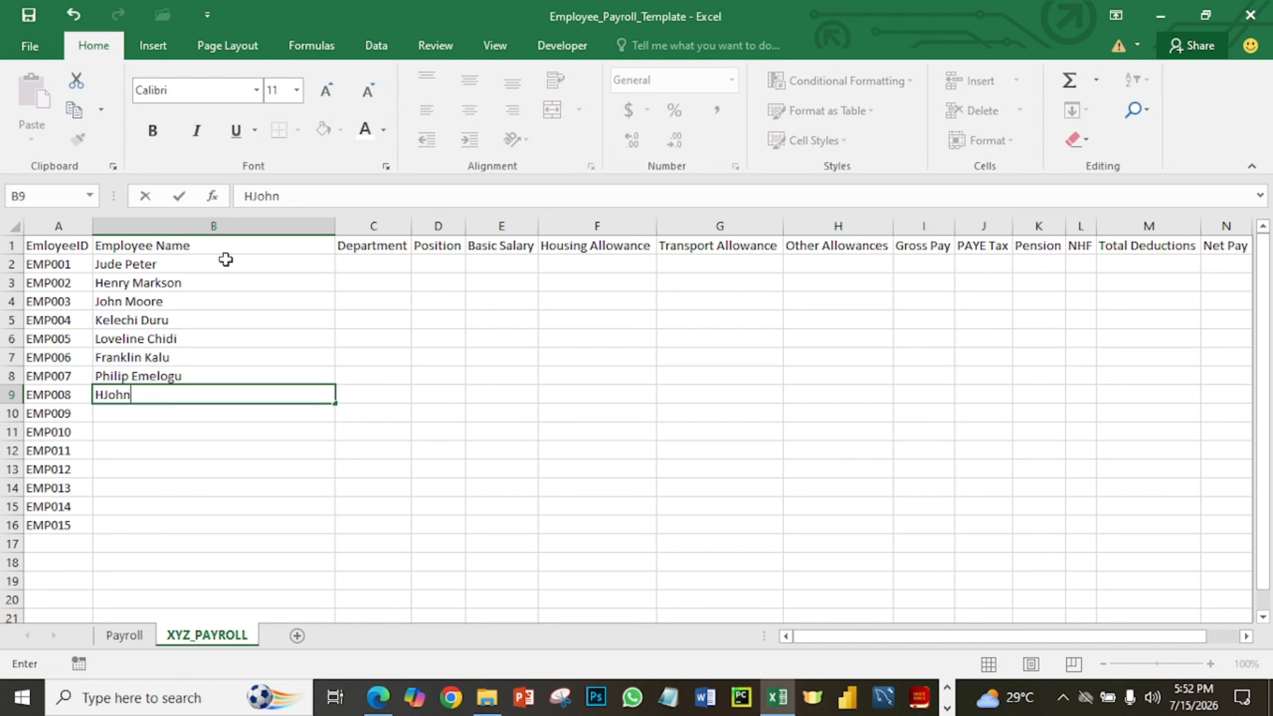
key(BackSpace)
key(BackSpace)
key(BackSpace)
key(BackSpace)
key(BackSpace)
text(H)
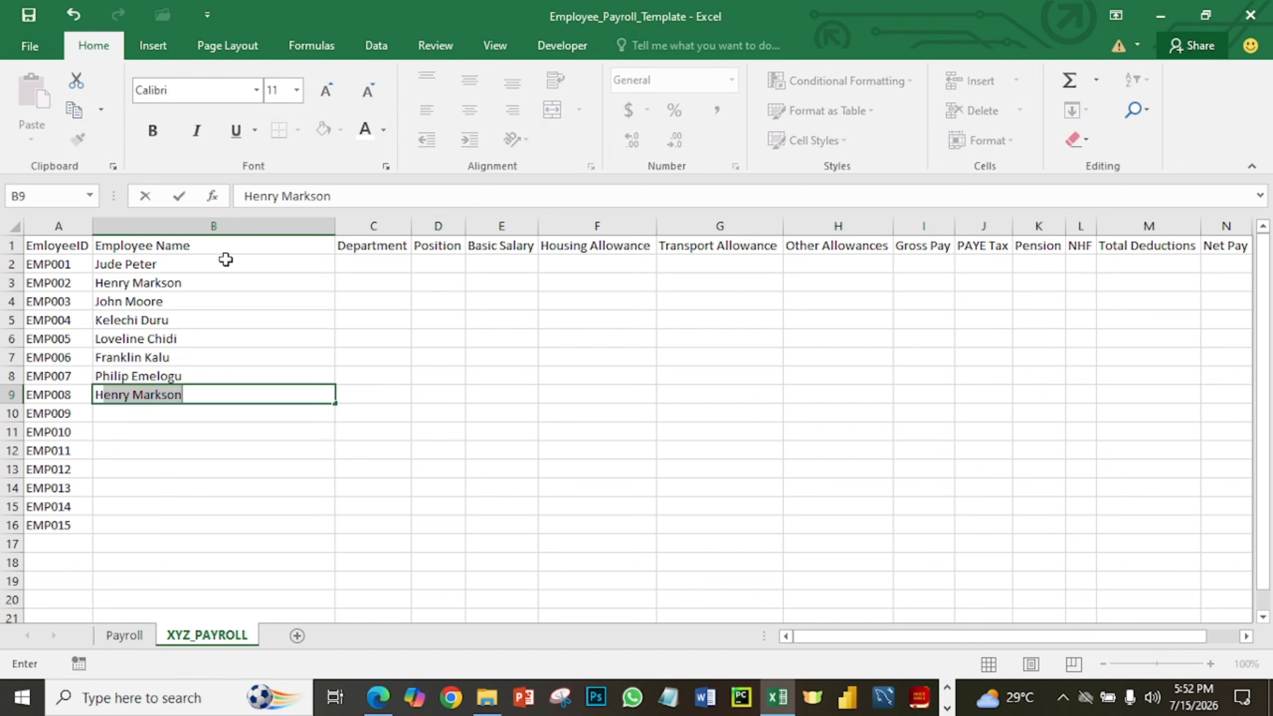
key(BackSpace)
key(BackSpace)
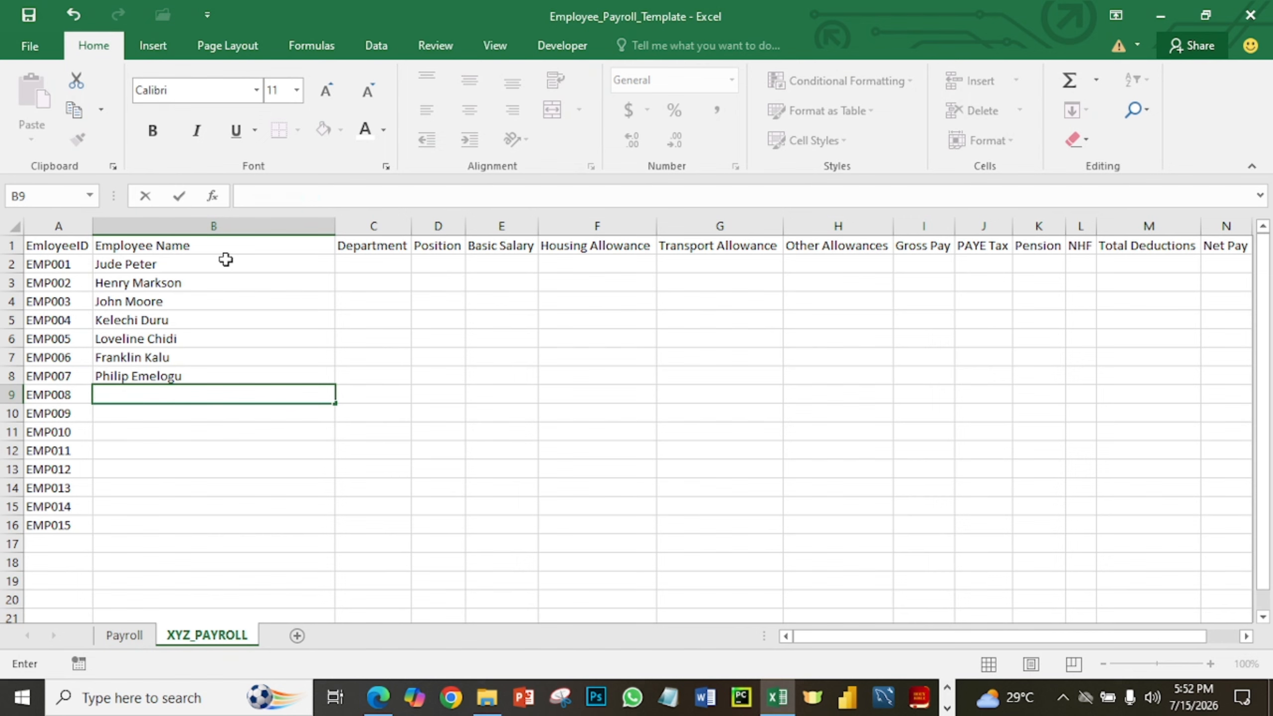
text(Jo)
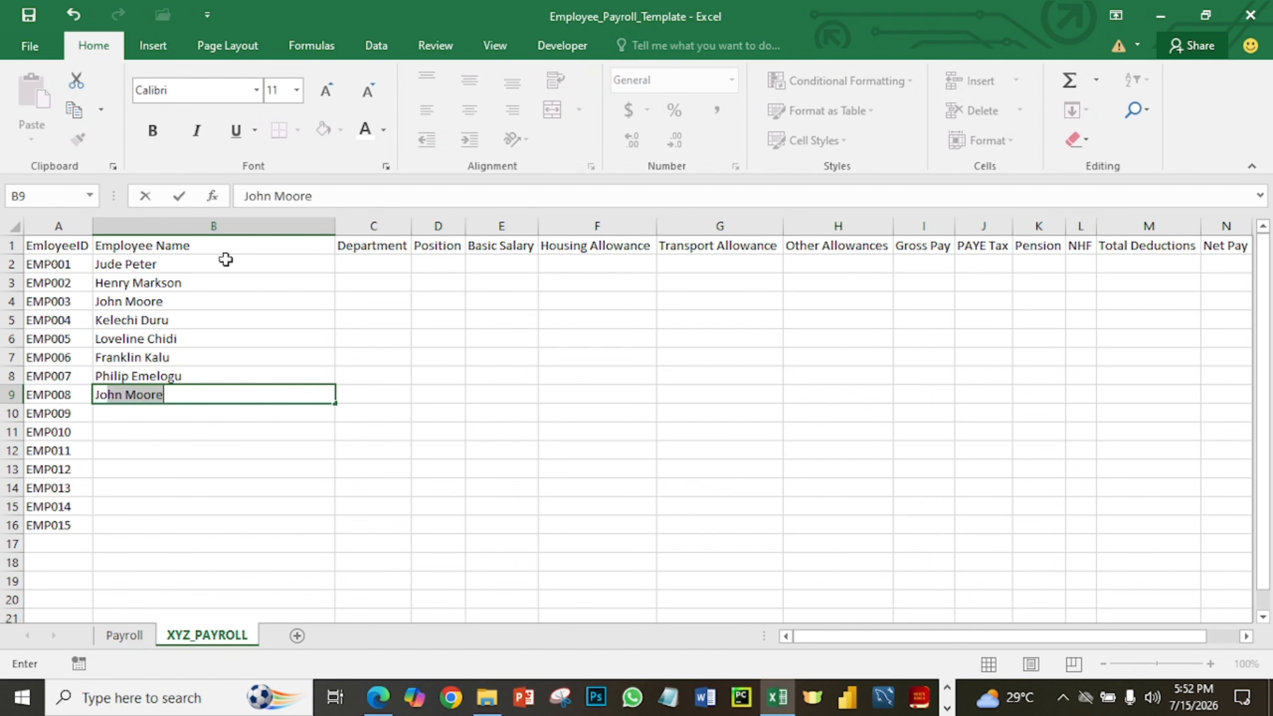
text(hnson )
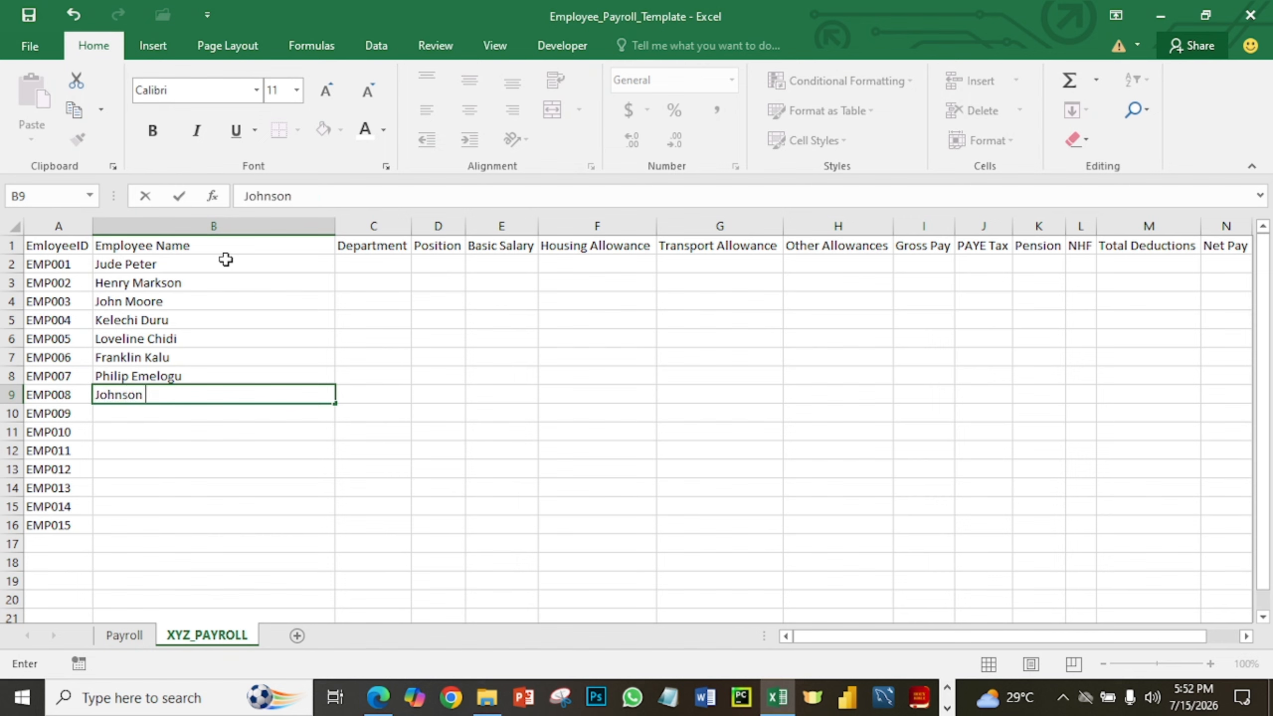
text(Fred)
key(Return)
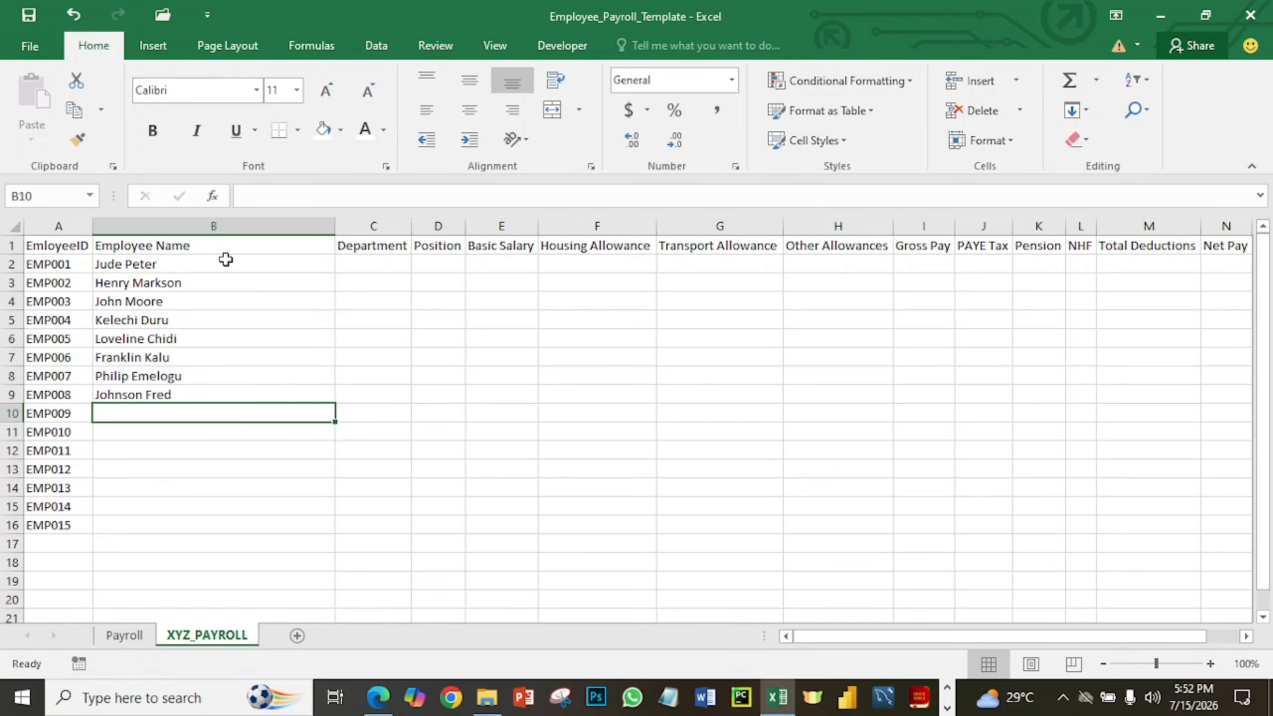
text(B)
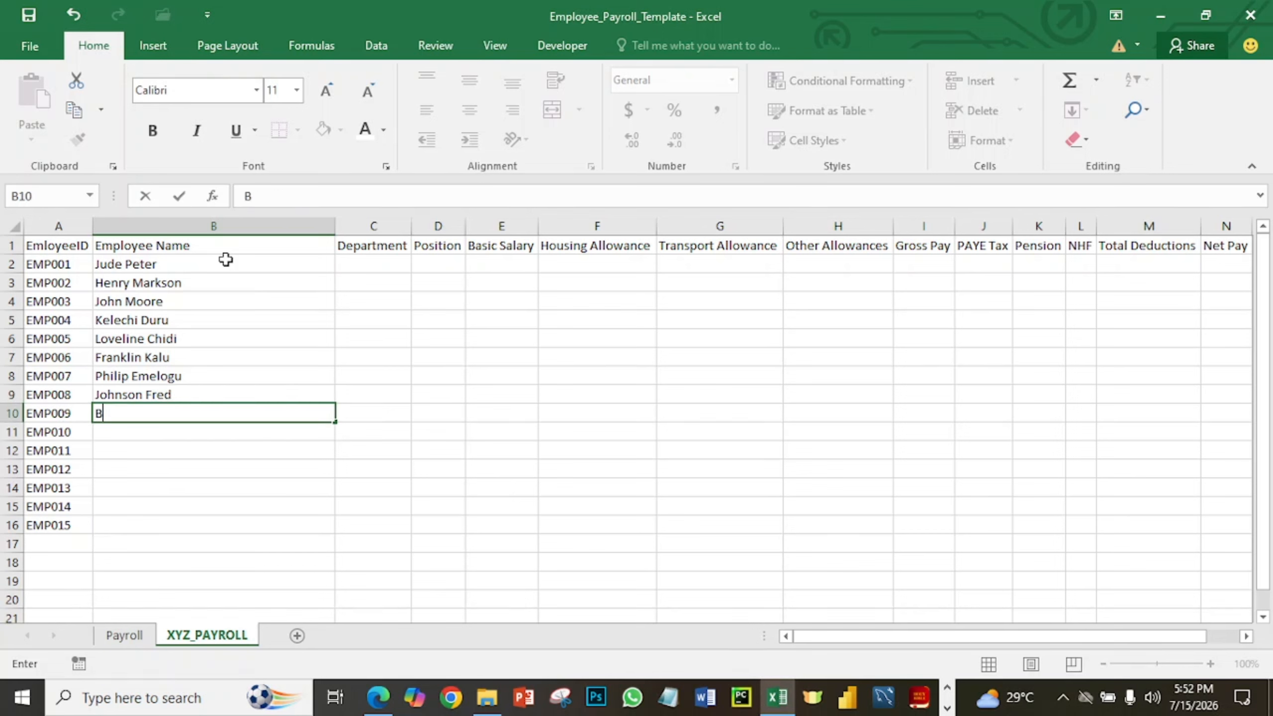
key(BackSpace)
text(Ndidi Uche)
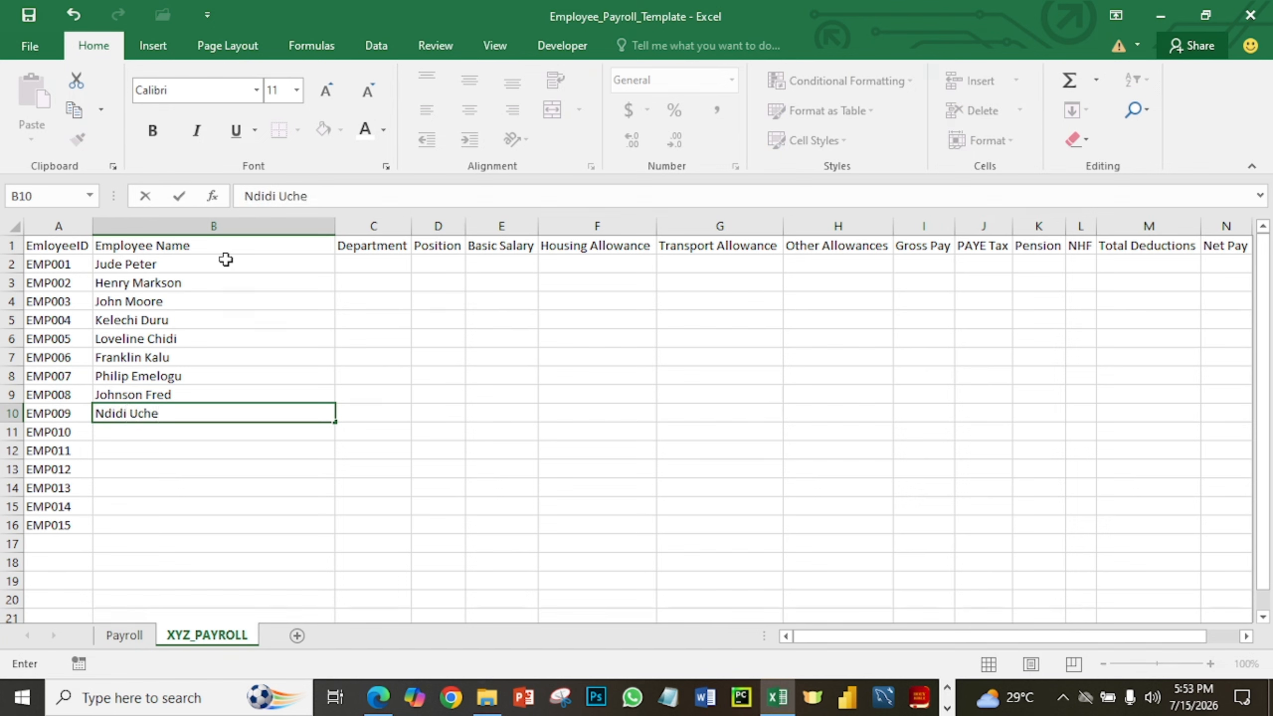
key(Return)
text(Cha)
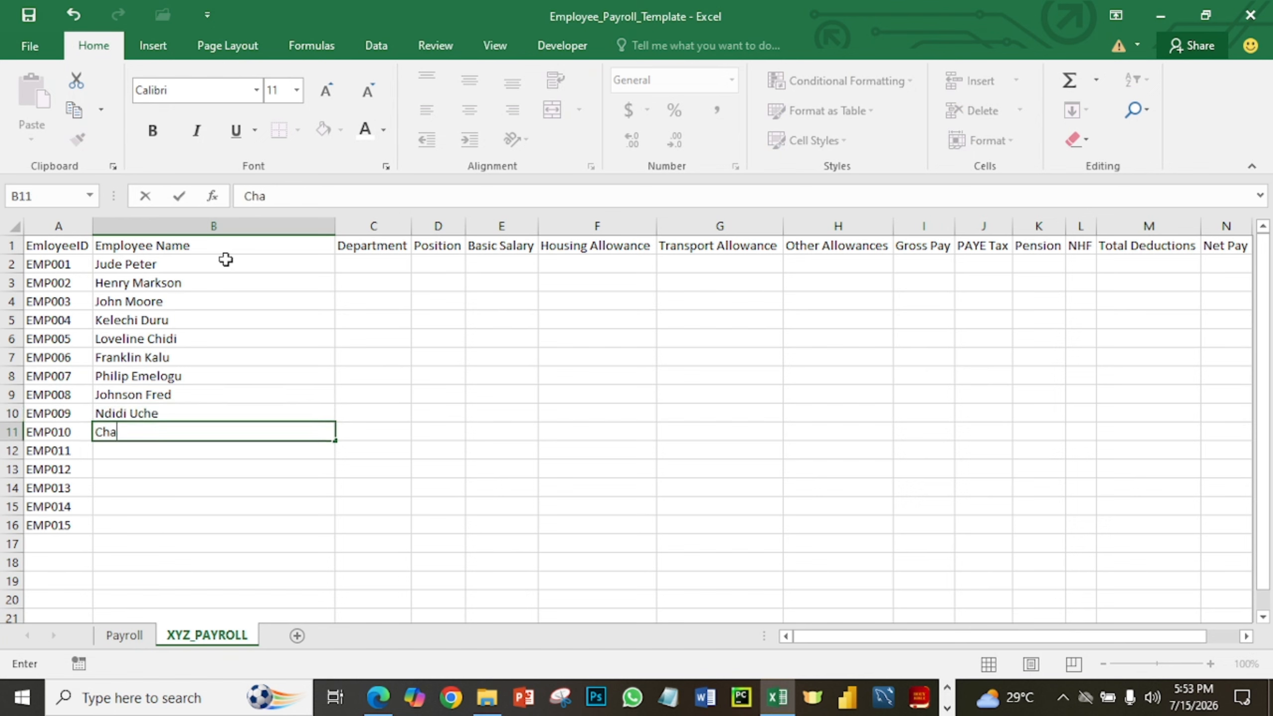
text(rles Mark)
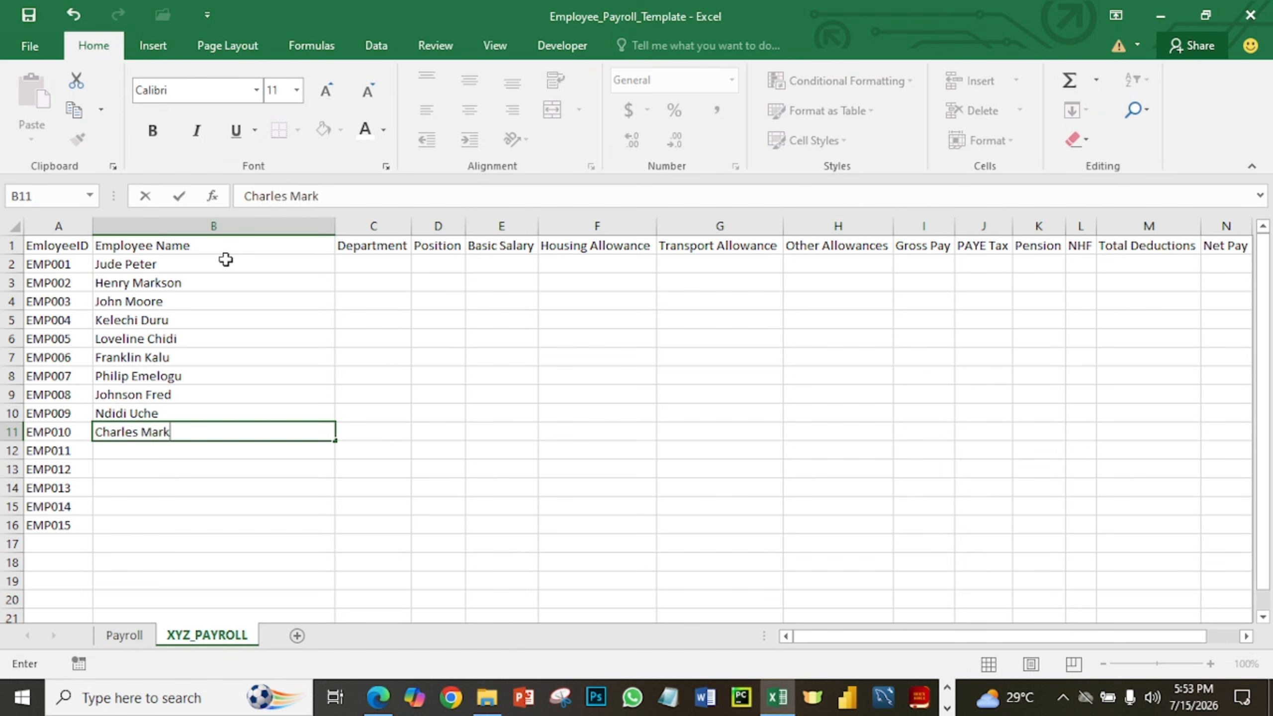
key(Return)
Enter the last five employee names in B12:B16 for EMP011 to EMP015.
text(Colli)
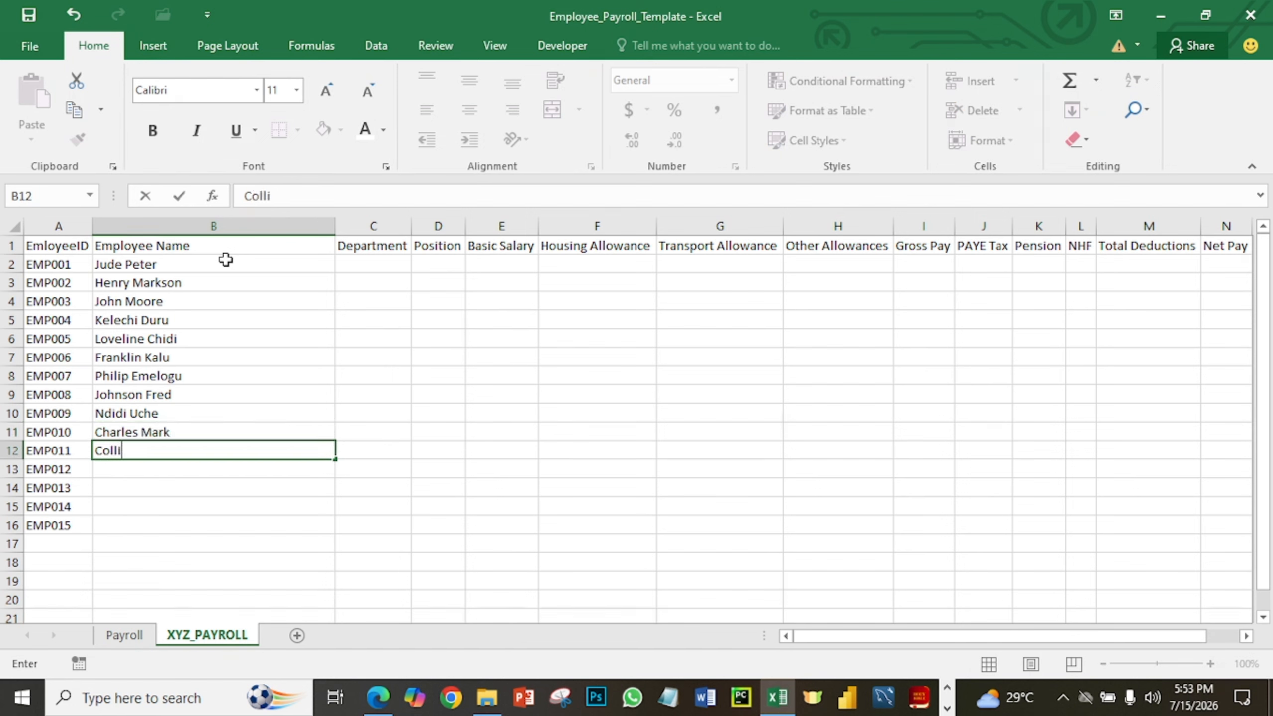
text(ns madu)
key(Return)
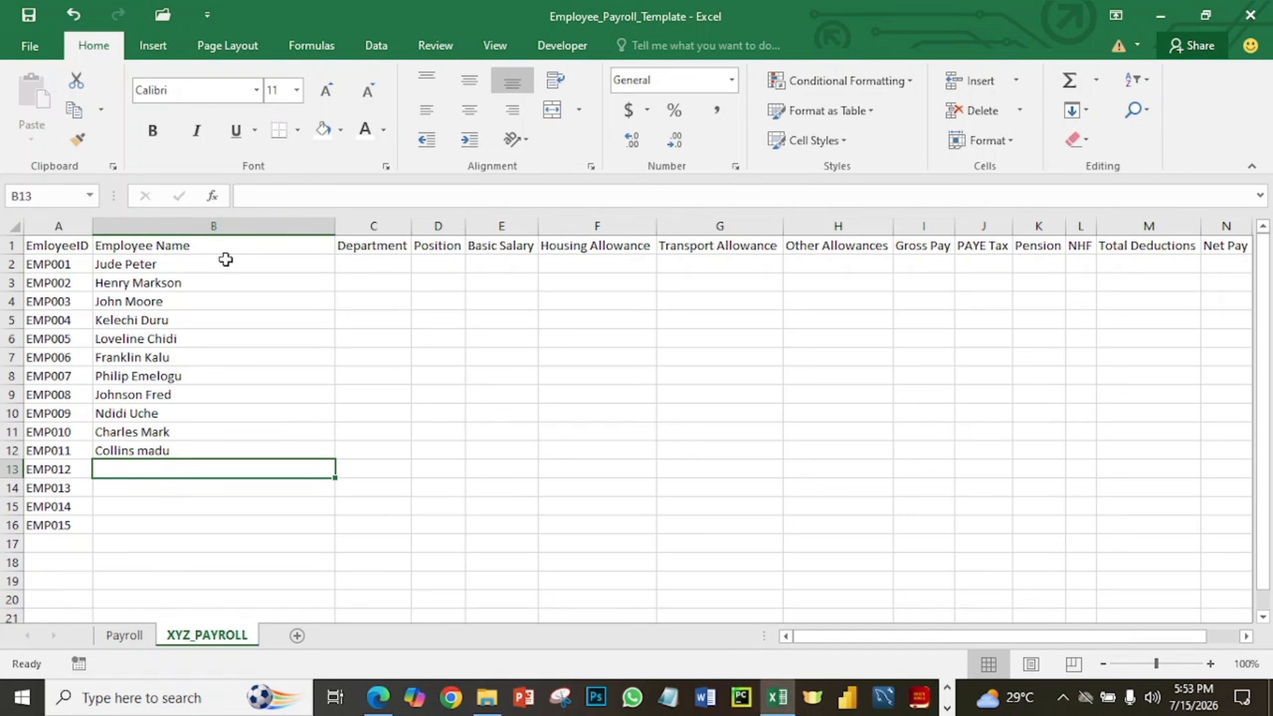
text(Great )
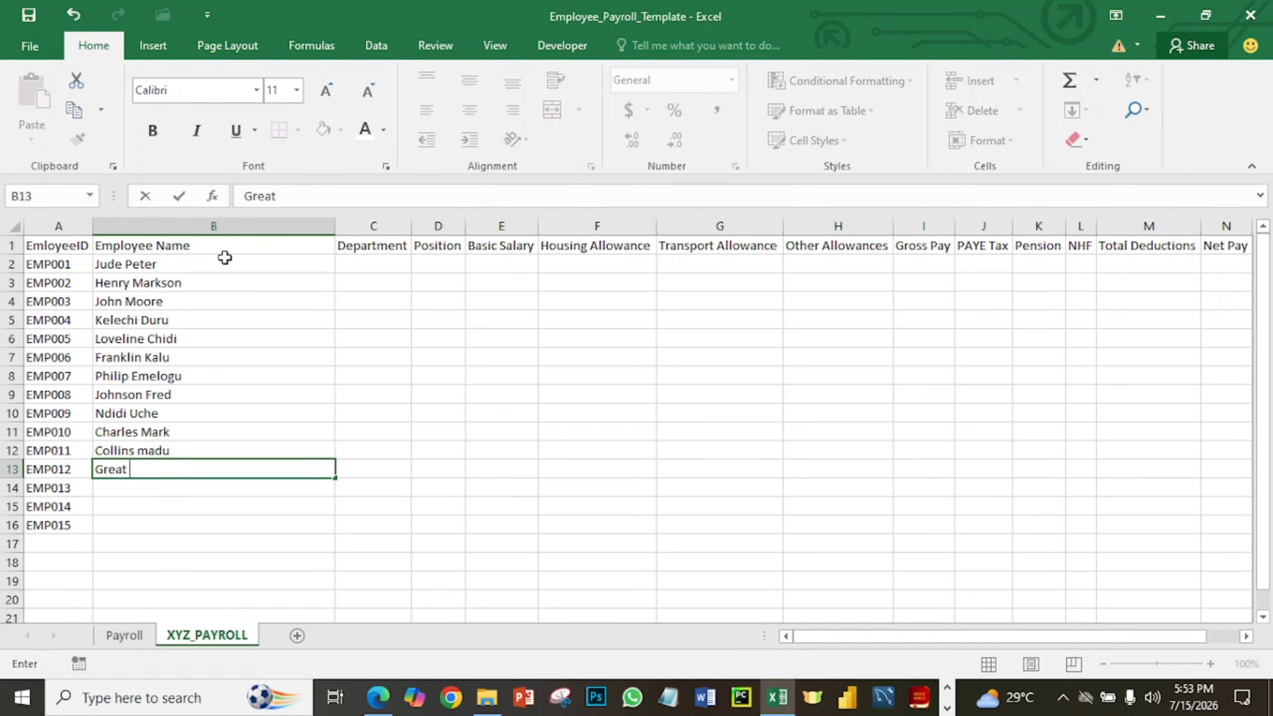
text(Don)
key(Return)
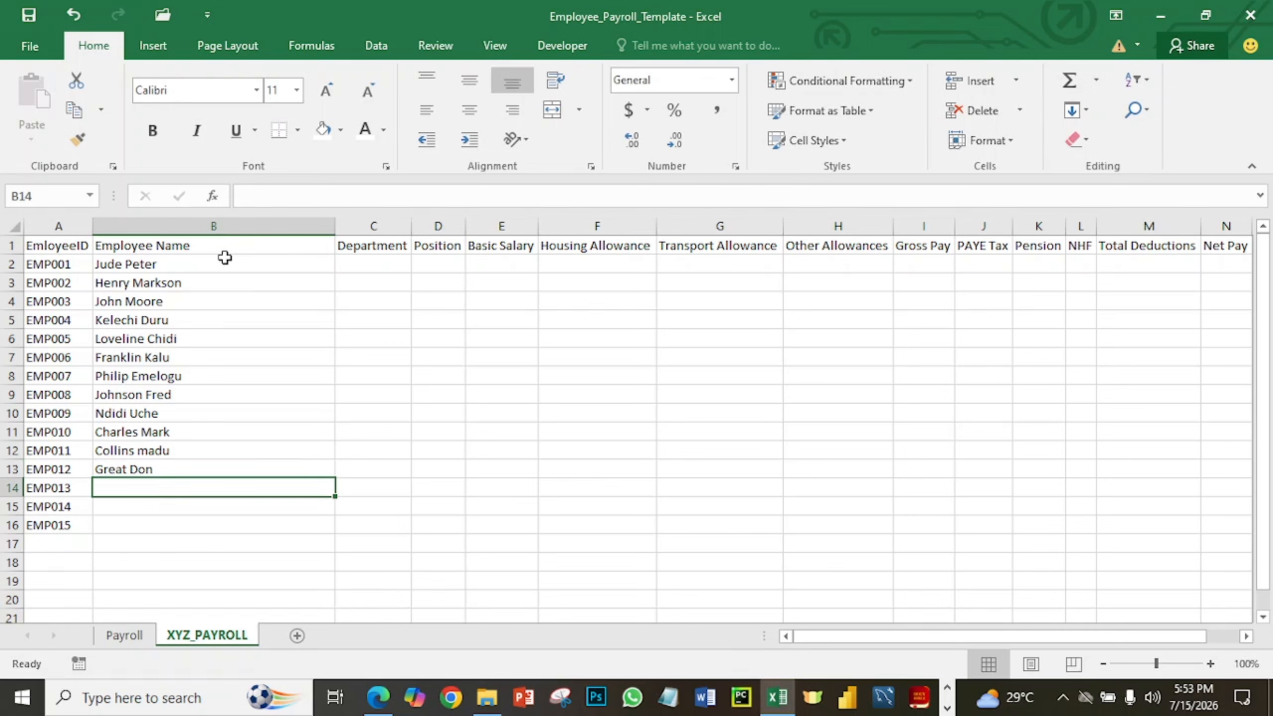
text(Eme)
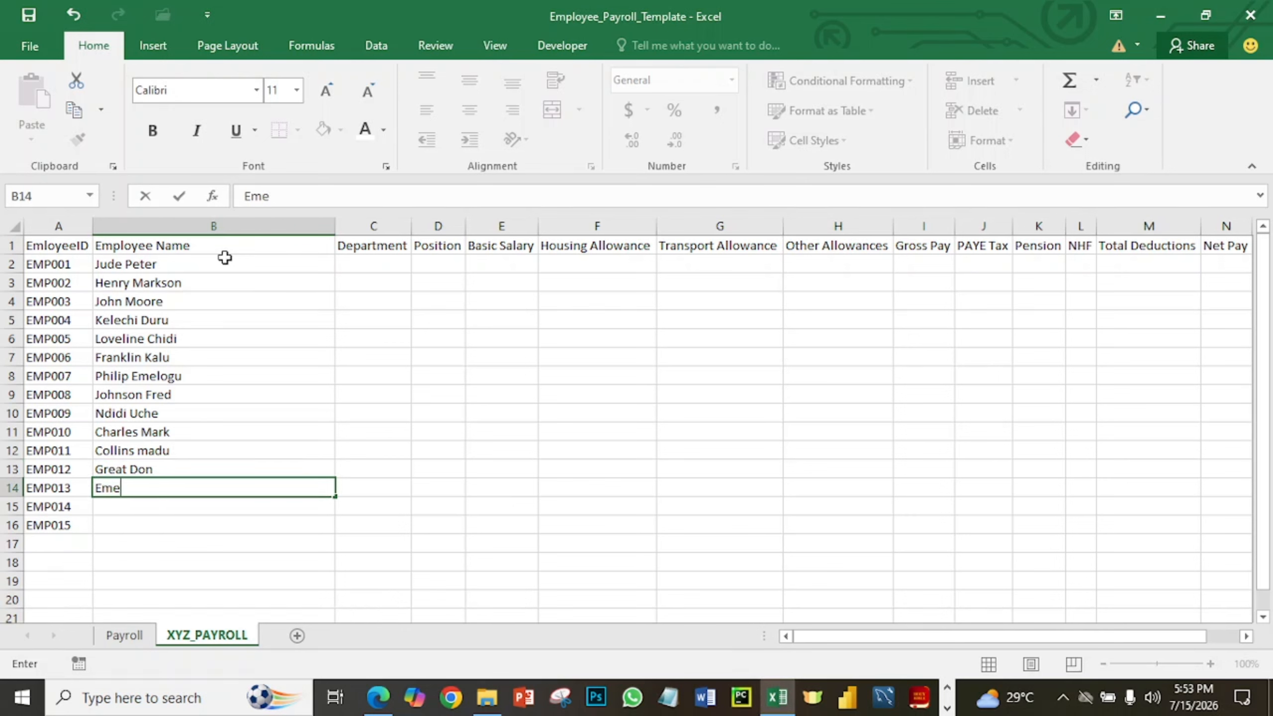
text(diong Samuel)
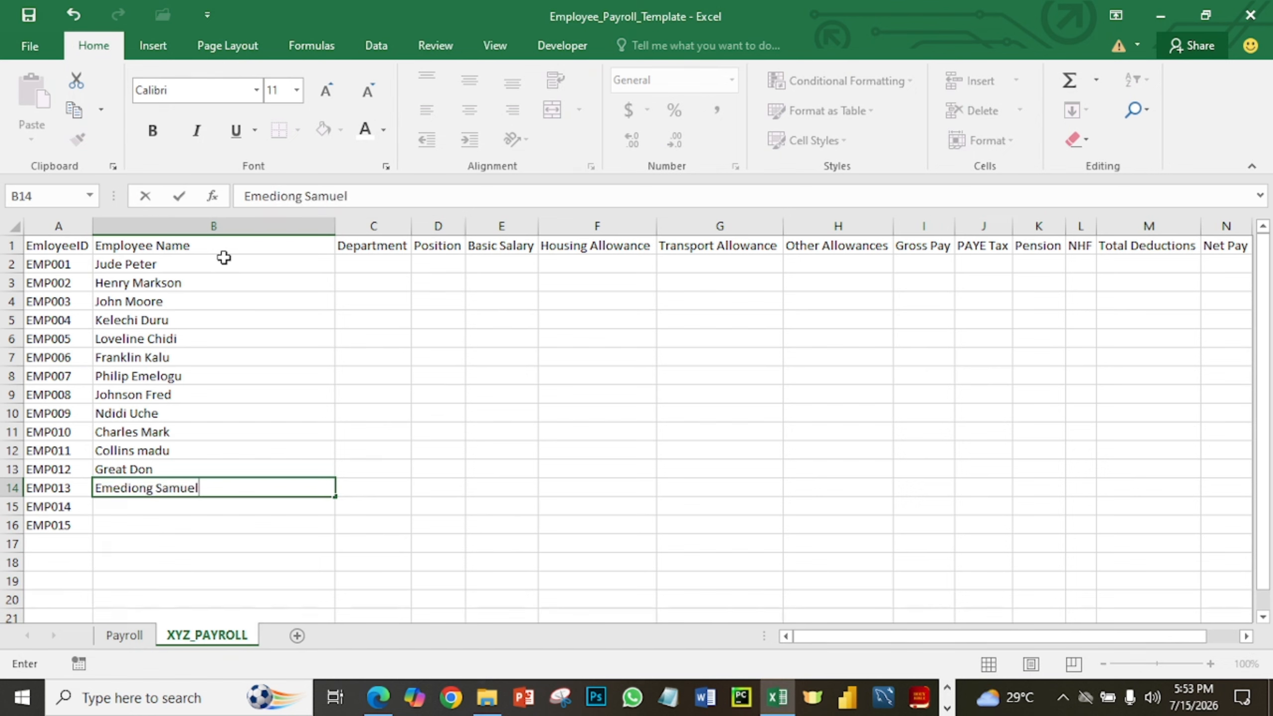
key(Return)
text(Efiong)
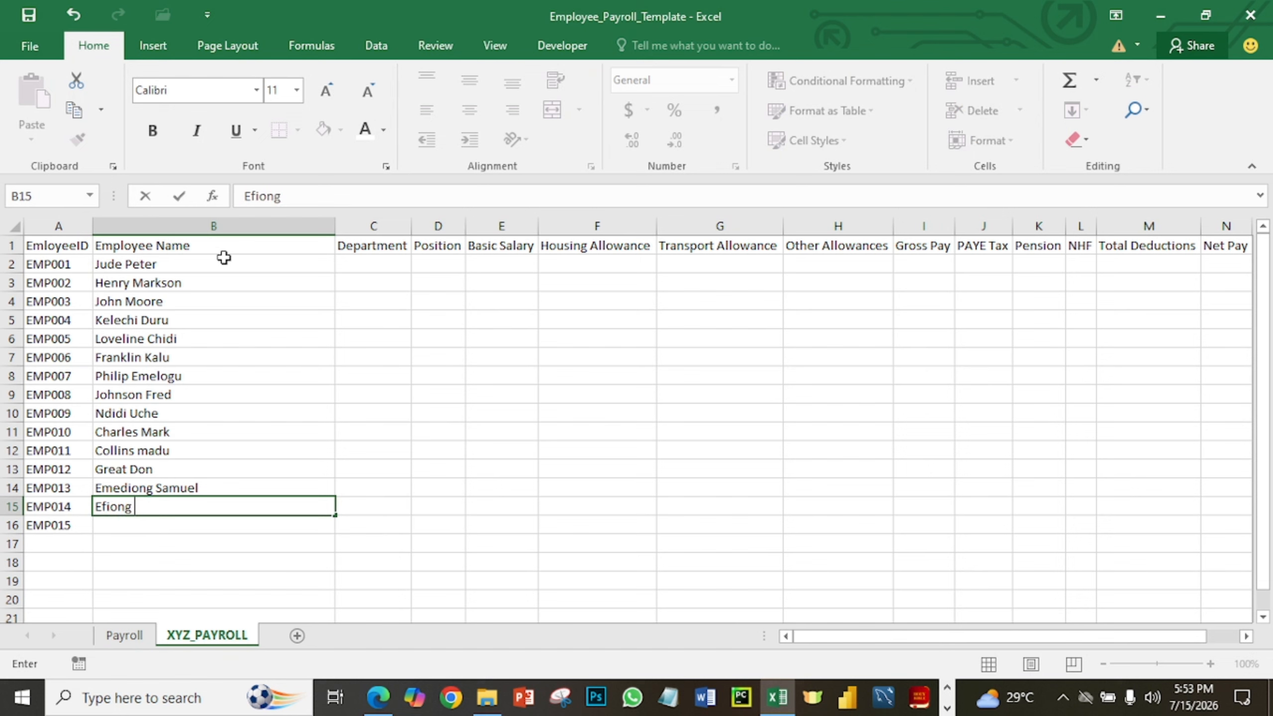
key(BackSpace)
key(BackSpace)
key(BackSpace)
text(fiong Bassey)
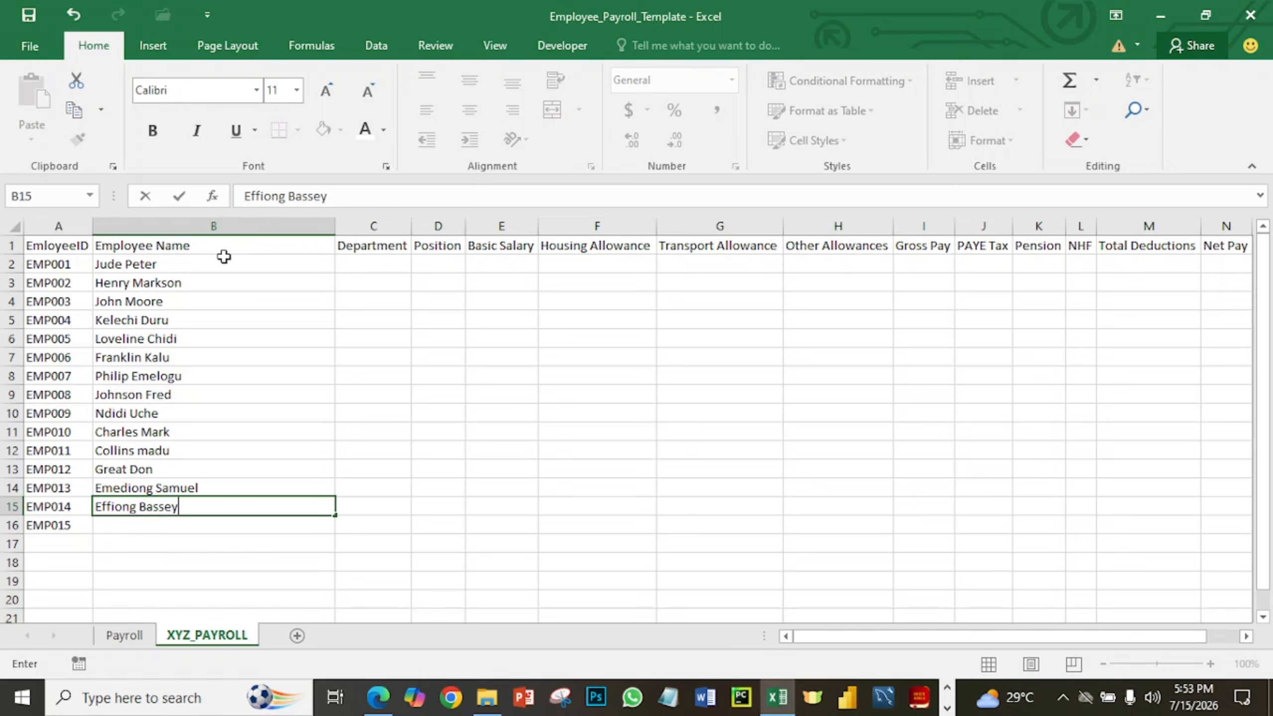
key(Return)
text(U)
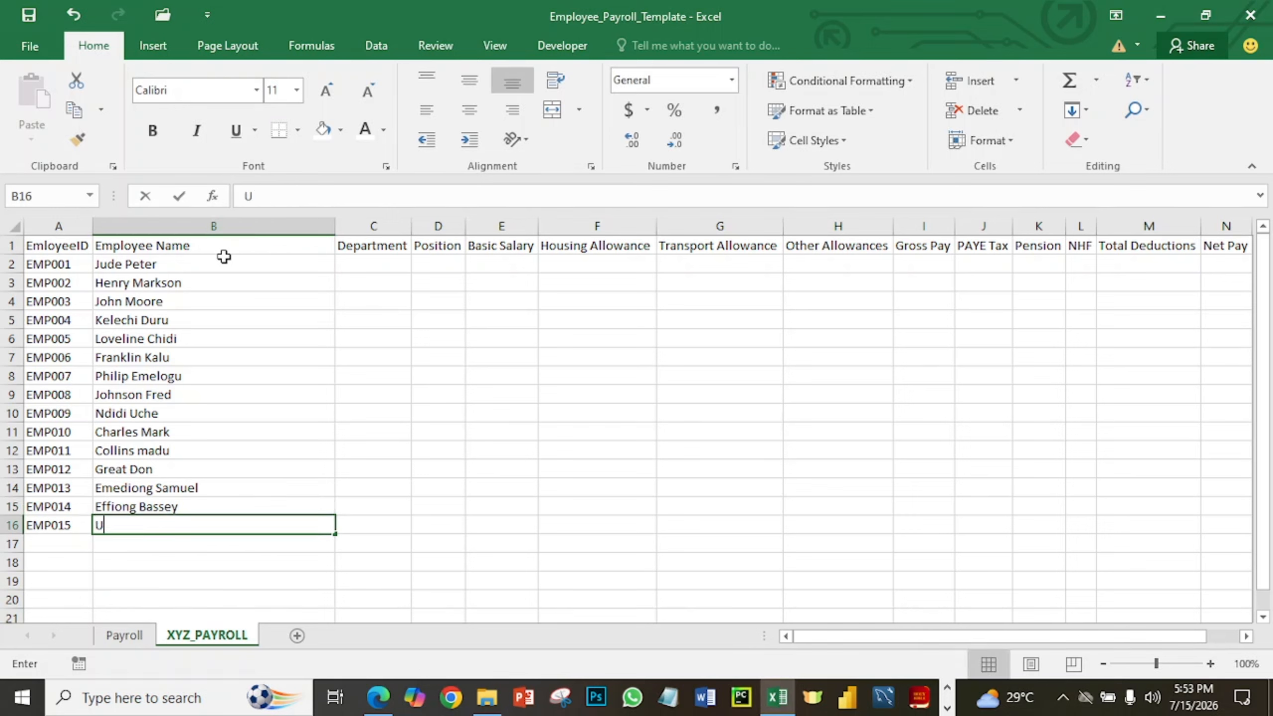
text(denta Udenta)
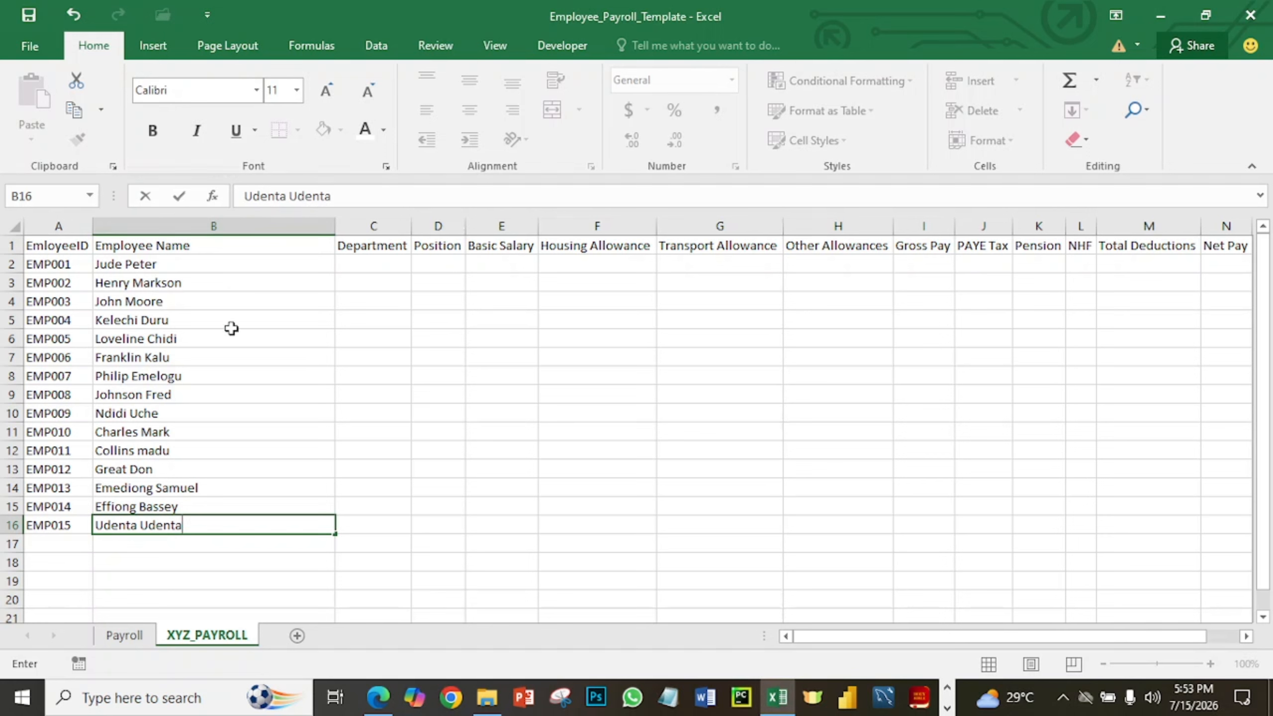
click(244, 300)
Give header row A1:N1 a dark blue fill, white text, extra height and middle alignment.
click(41, 245)
drag(41, 246, 912, 248)
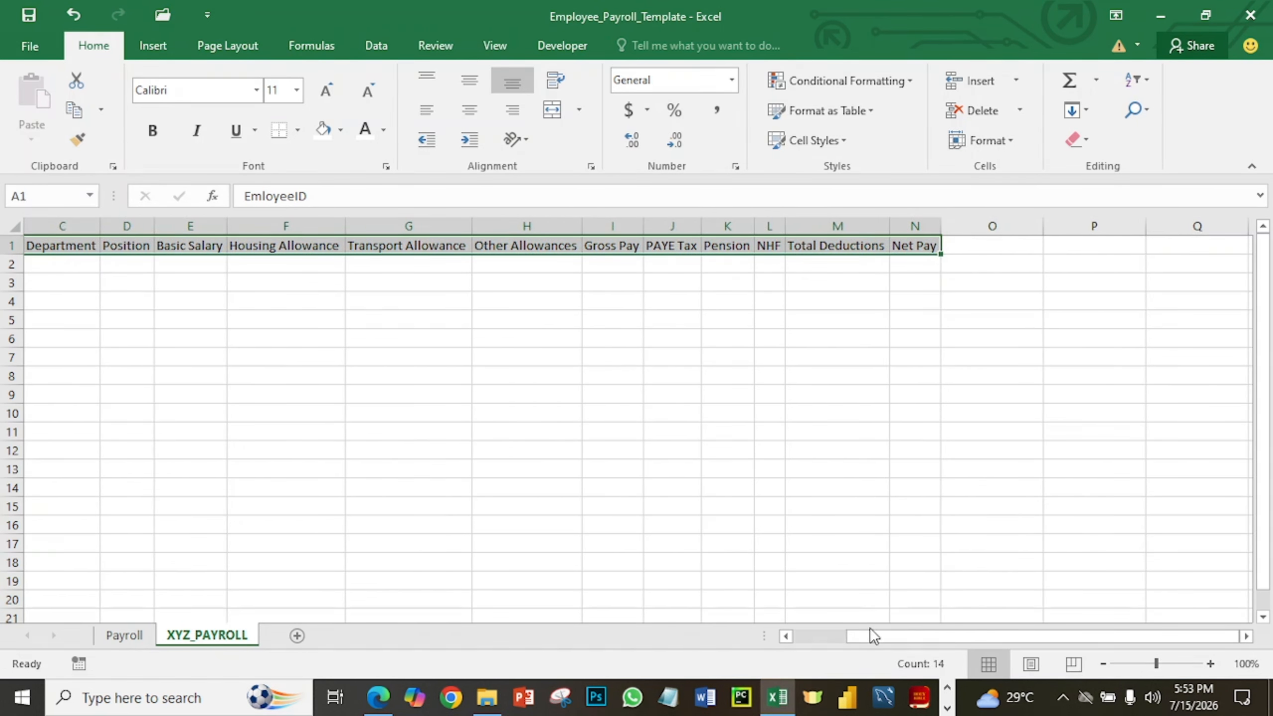
drag(869, 631, 788, 640)
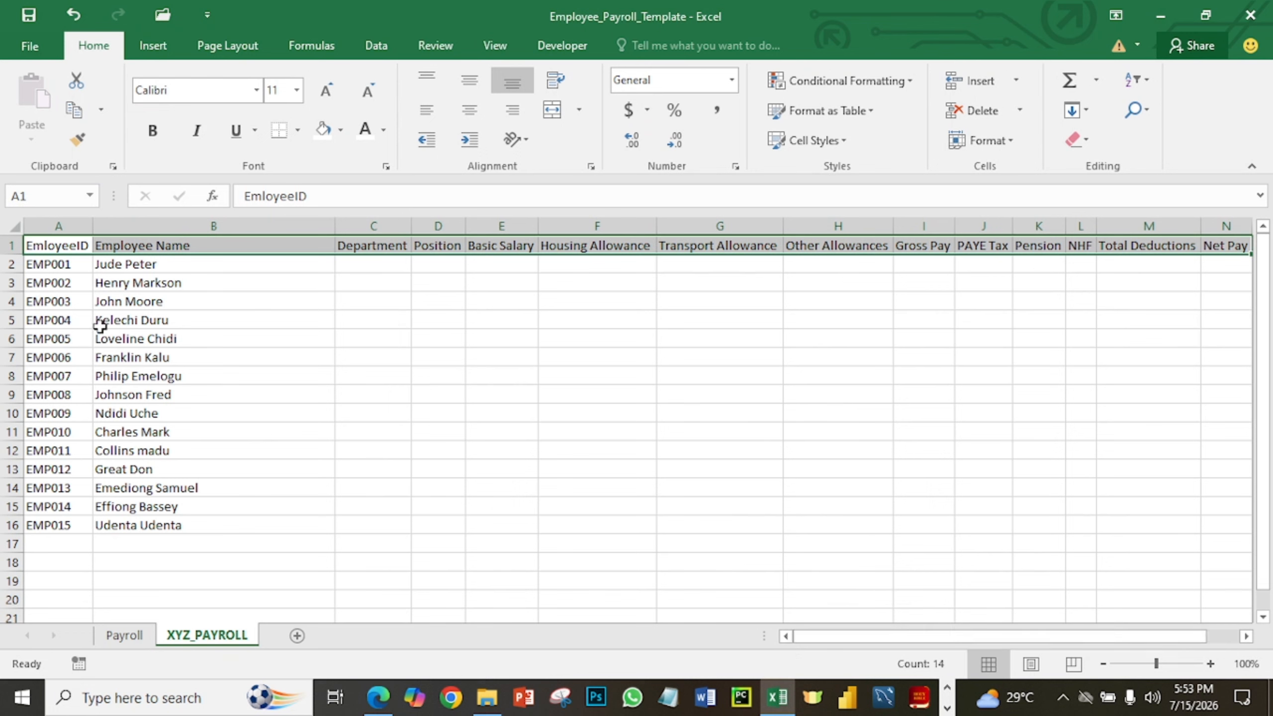
click(340, 129)
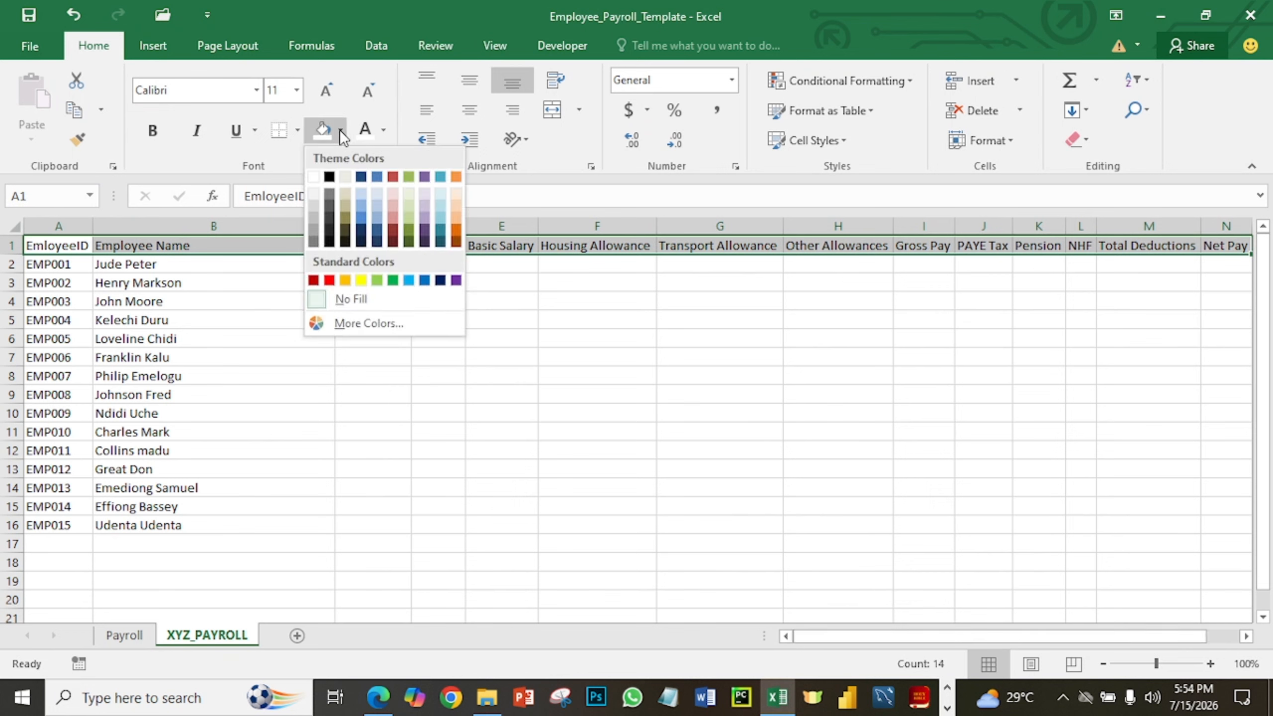
click(360, 241)
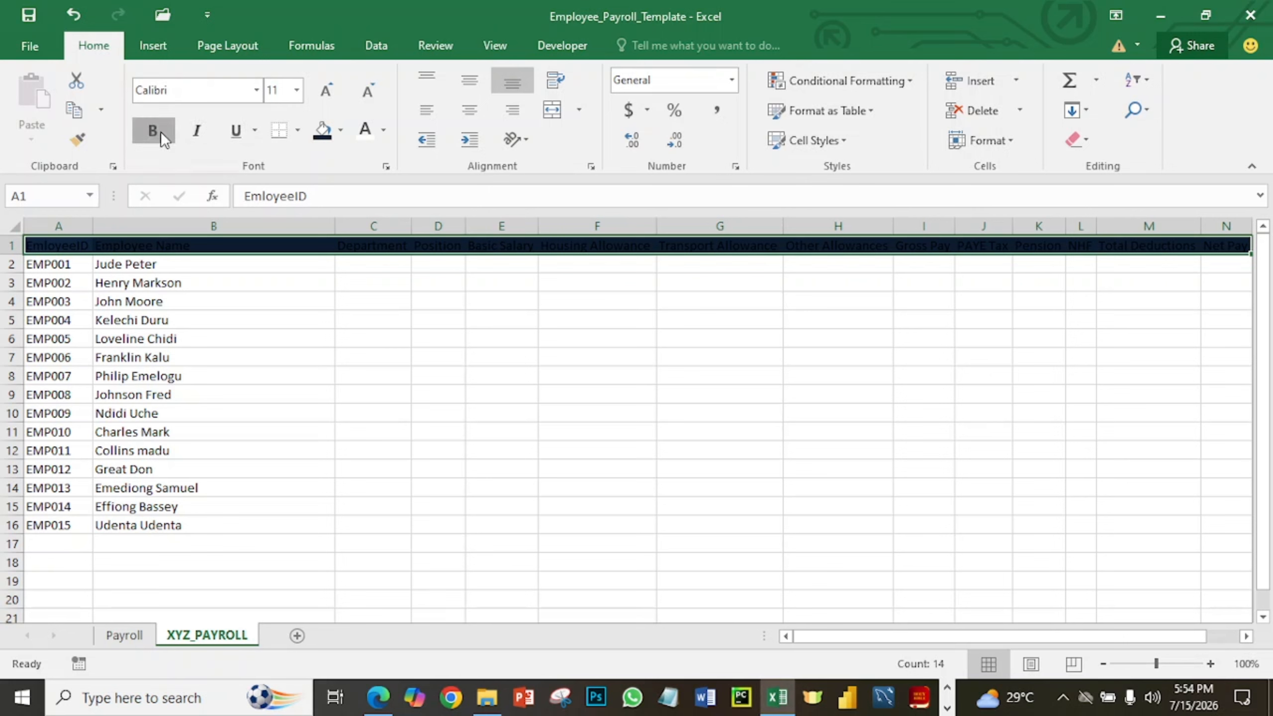
click(365, 129)
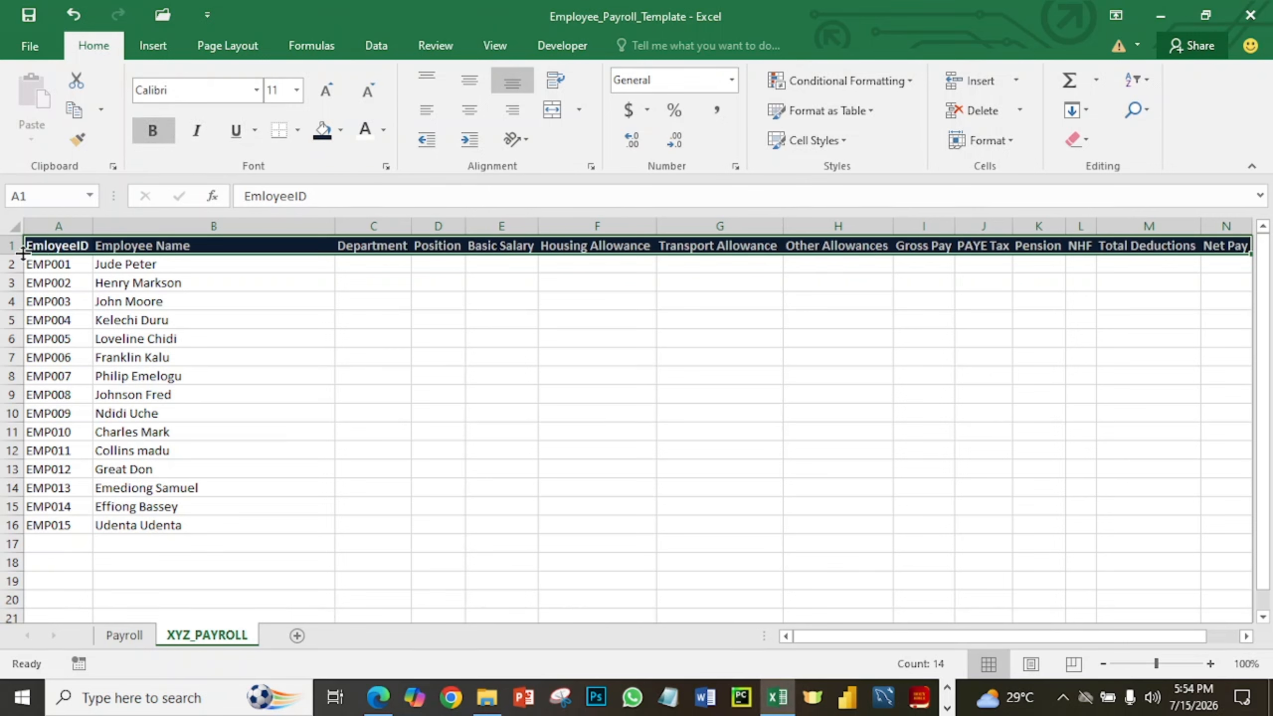
drag(23, 253, 24, 260)
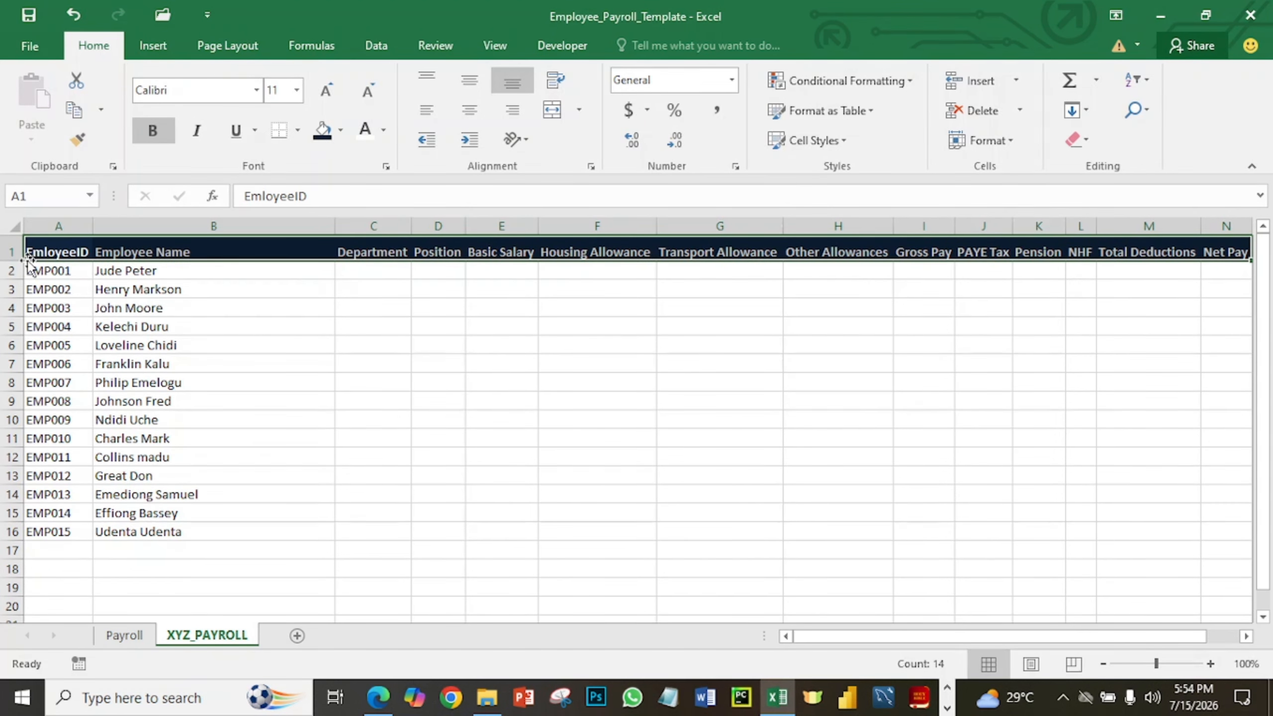
click(468, 85)
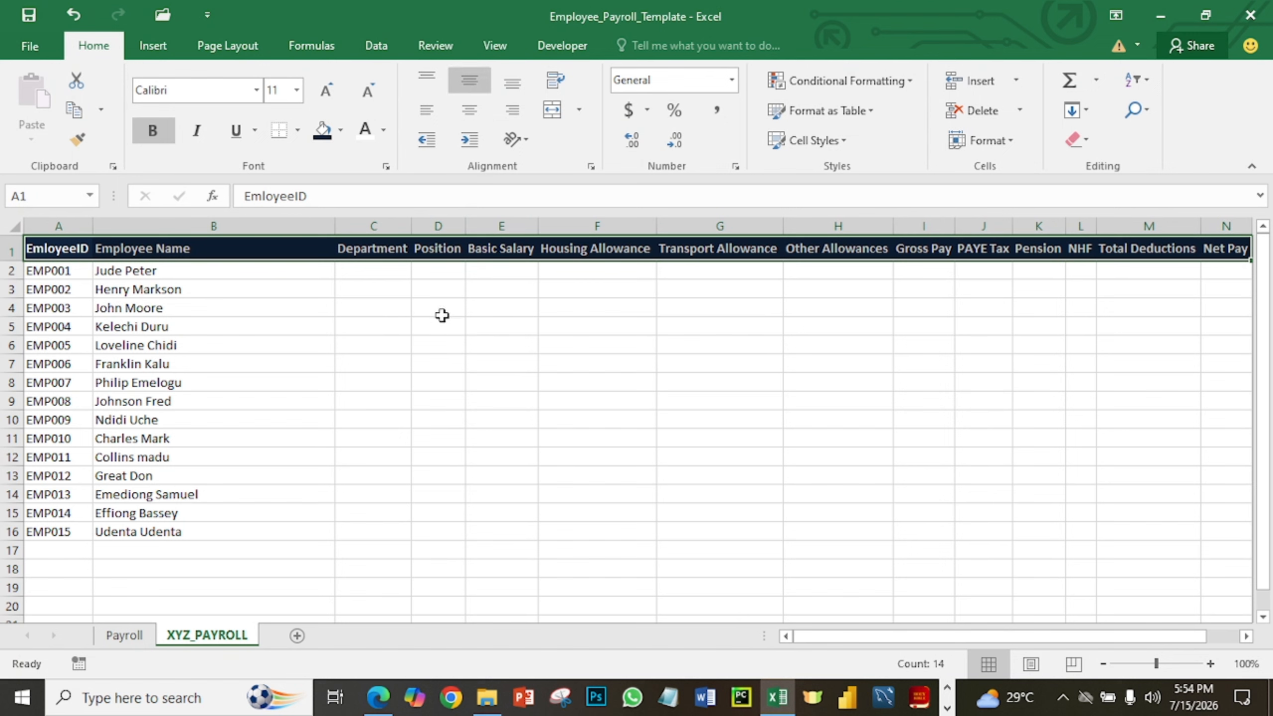
click(455, 338)
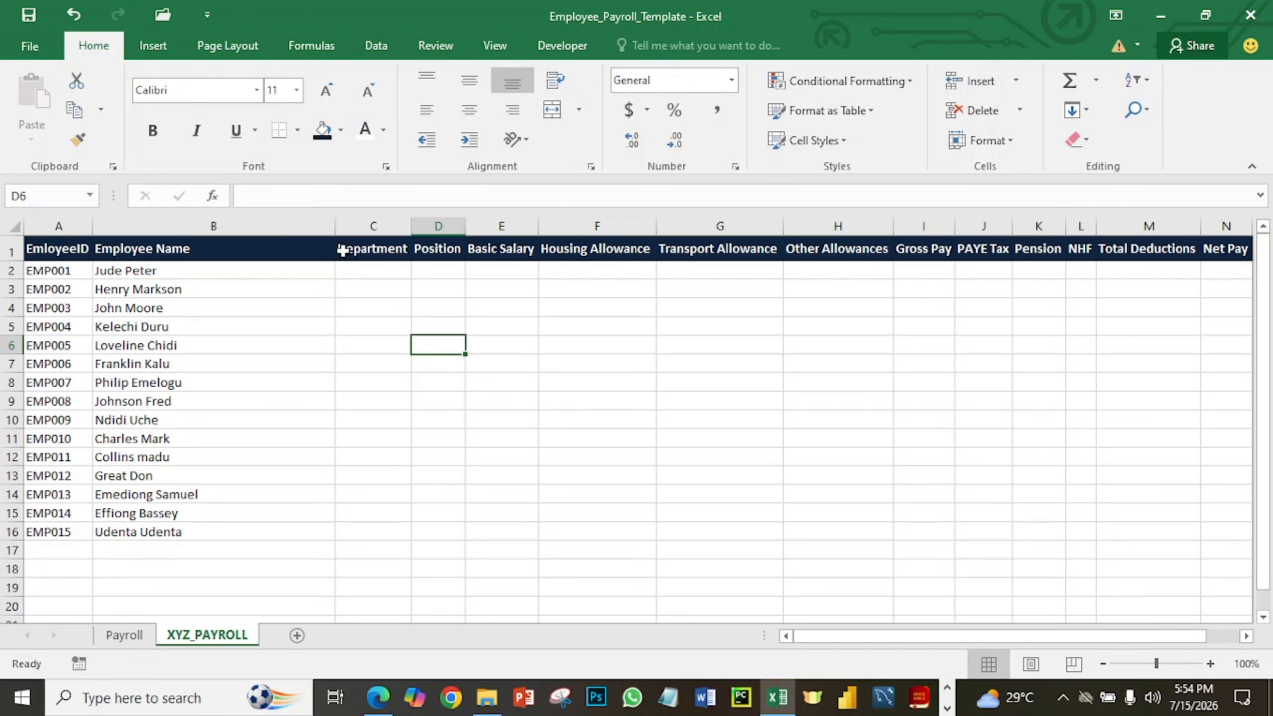
Narrow column B and select the Department cells from C2 to the sheet's bottom.
drag(333, 226, 234, 232)
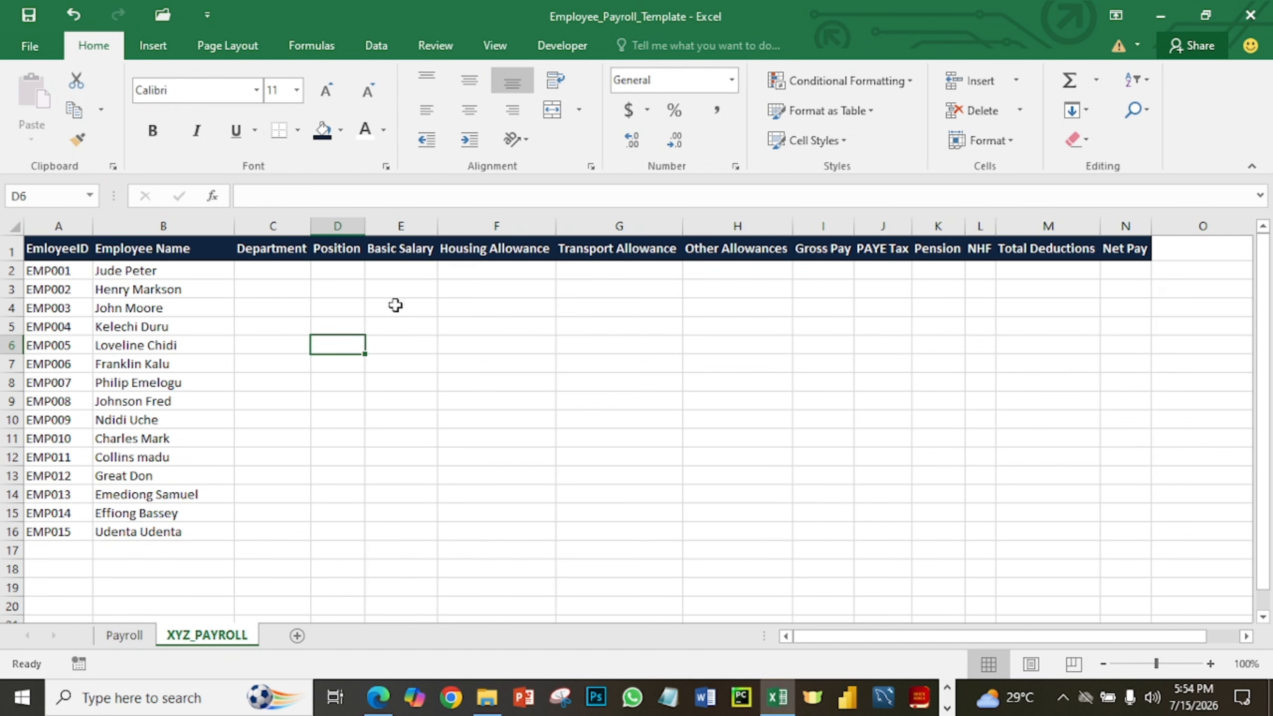
click(284, 272)
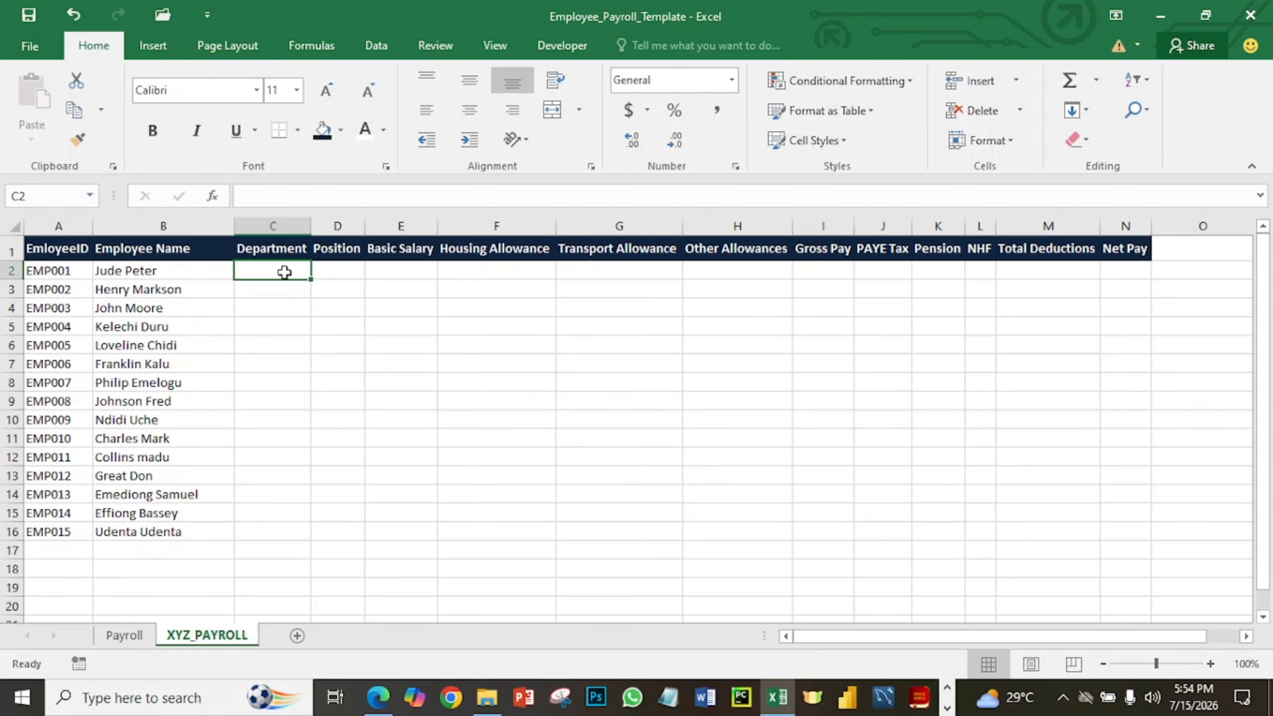
key(ctrl+shift+Down)
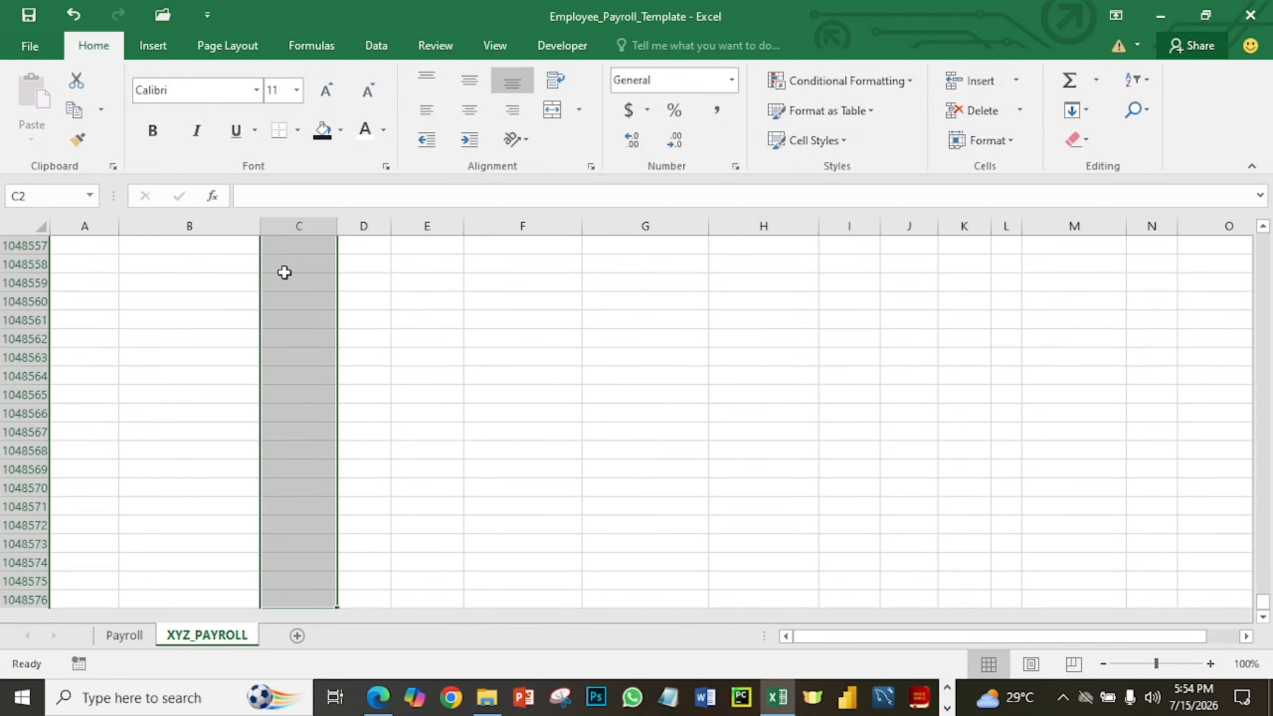
drag(1263, 606, 1268, 241)
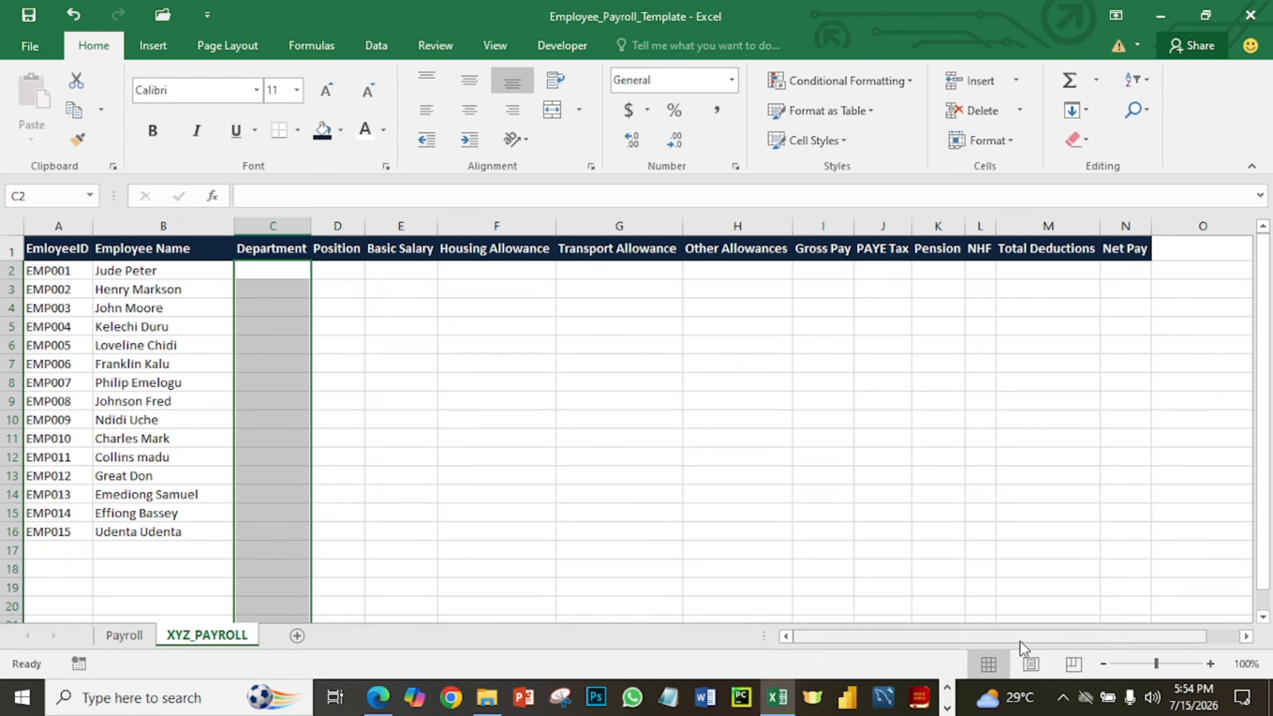
drag(1018, 637, 940, 638)
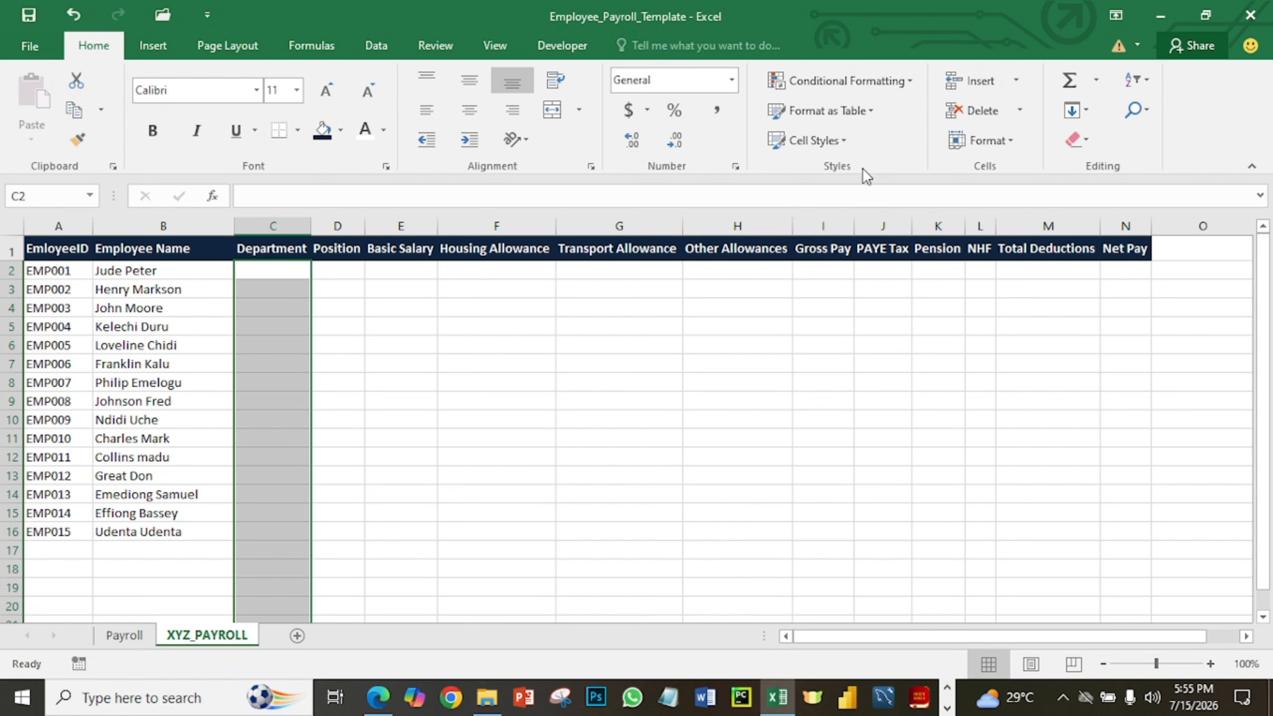
Limit Department cells to a list: Administration, Finance, ICT, HR, Marketing, Sales, Operations, Customer Service, Security, Procurement.
click(374, 46)
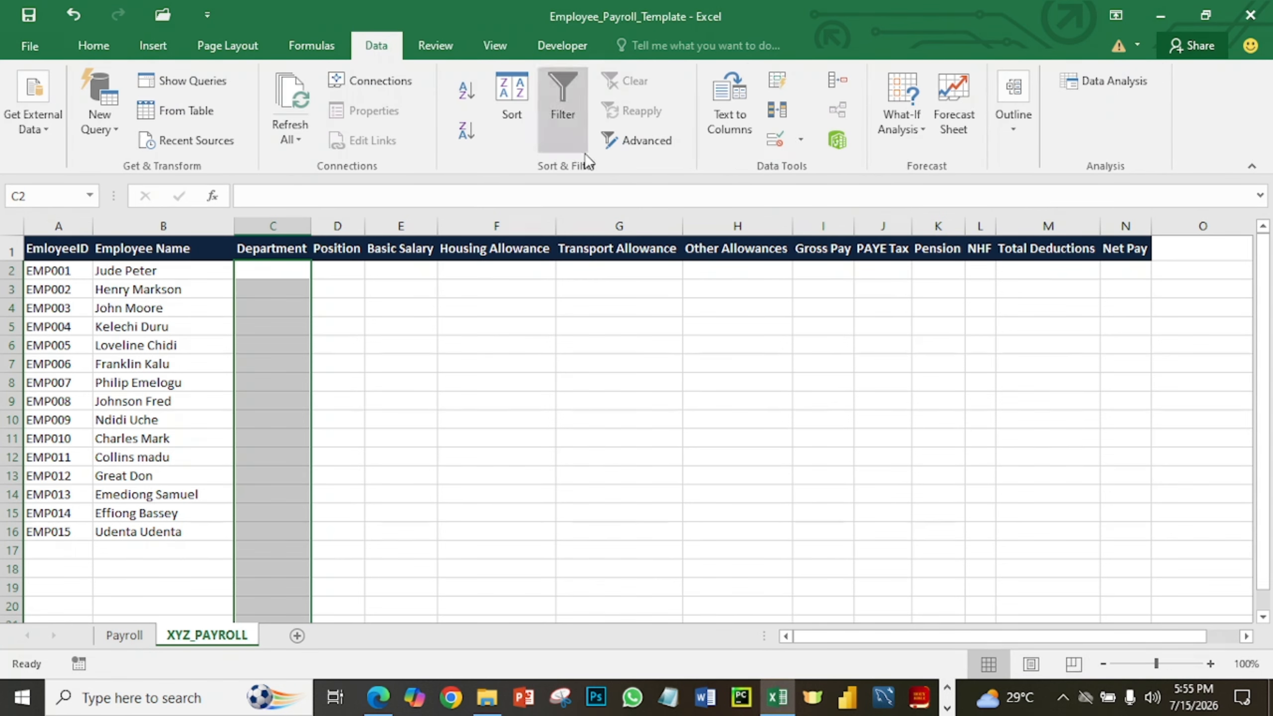
click(801, 140)
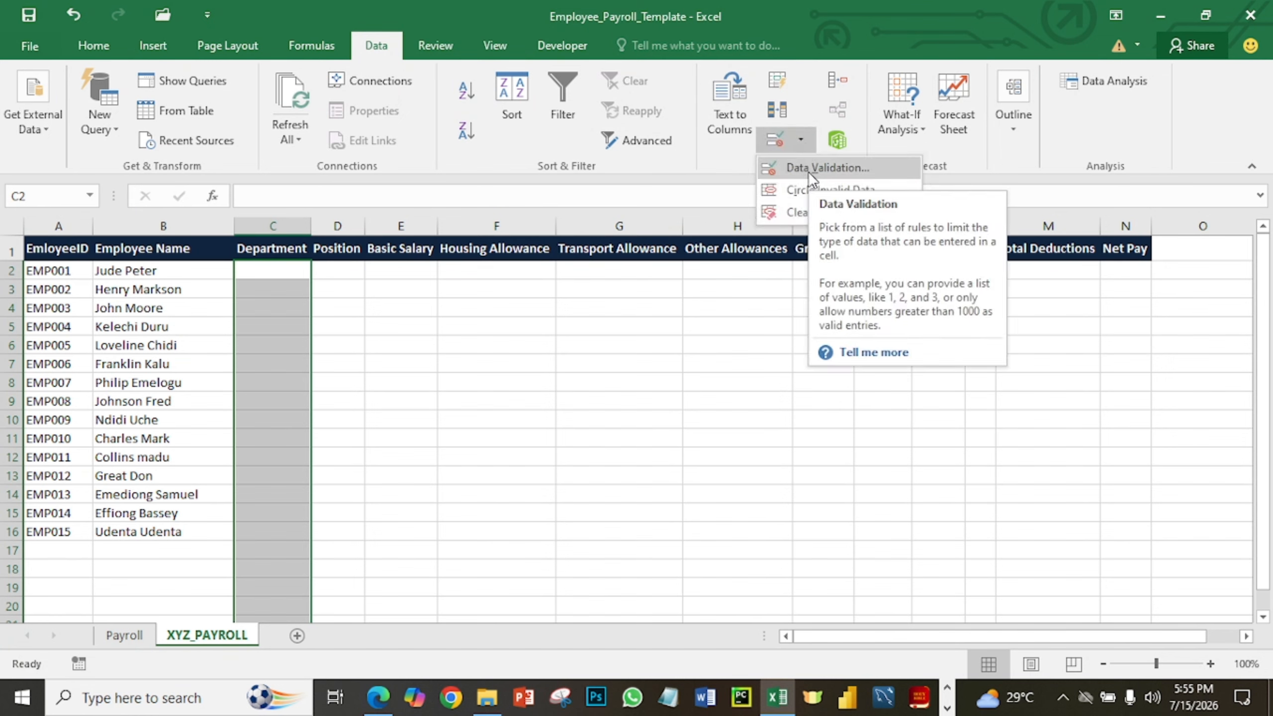
click(807, 171)
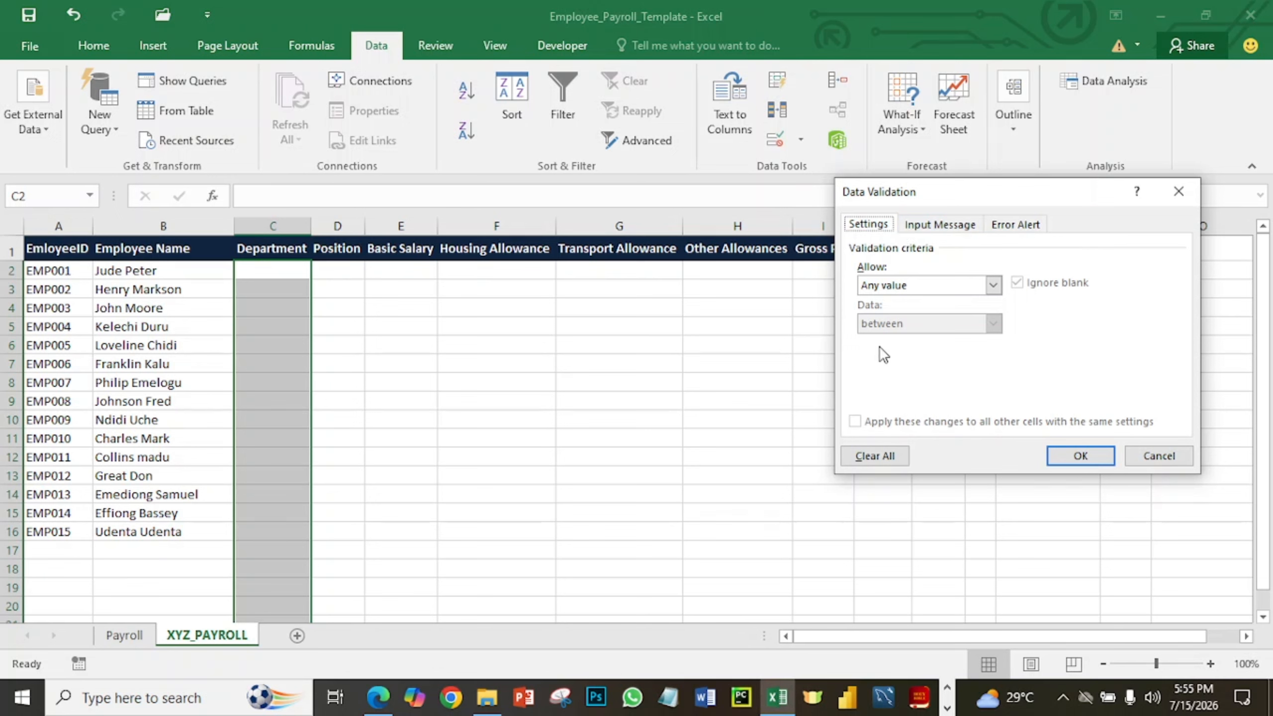
click(887, 290)
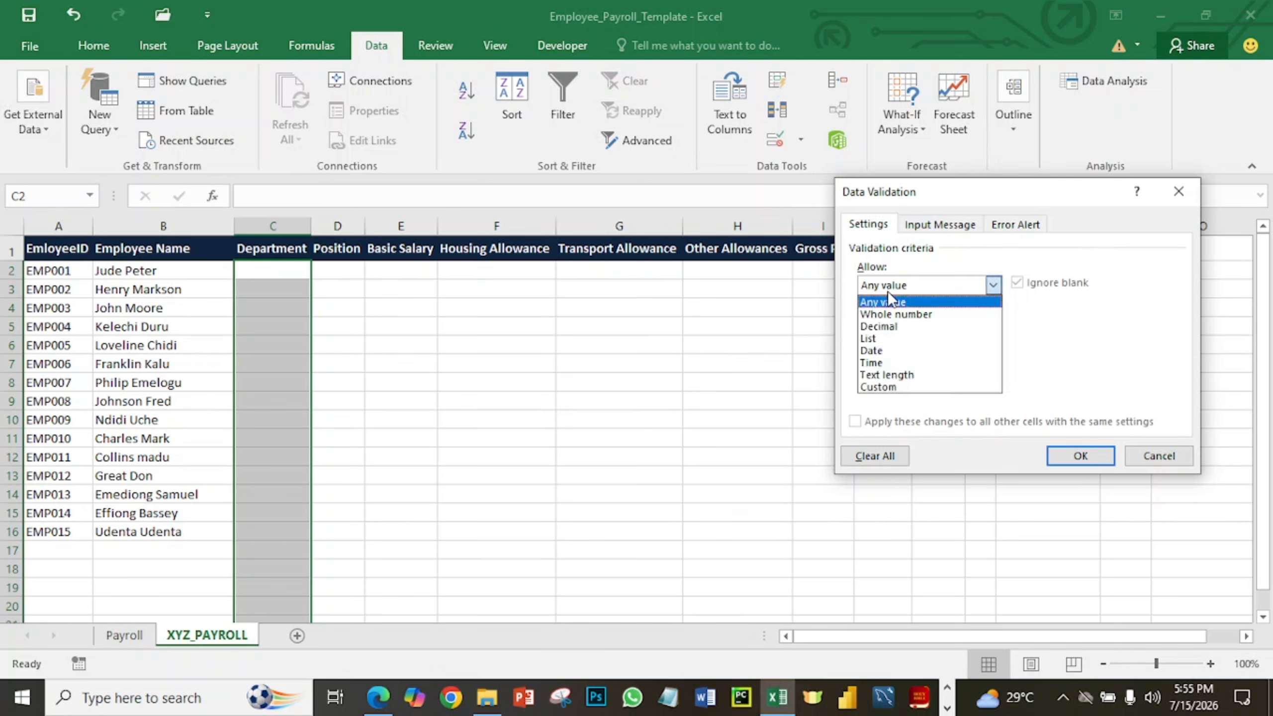
click(883, 337)
click(903, 359)
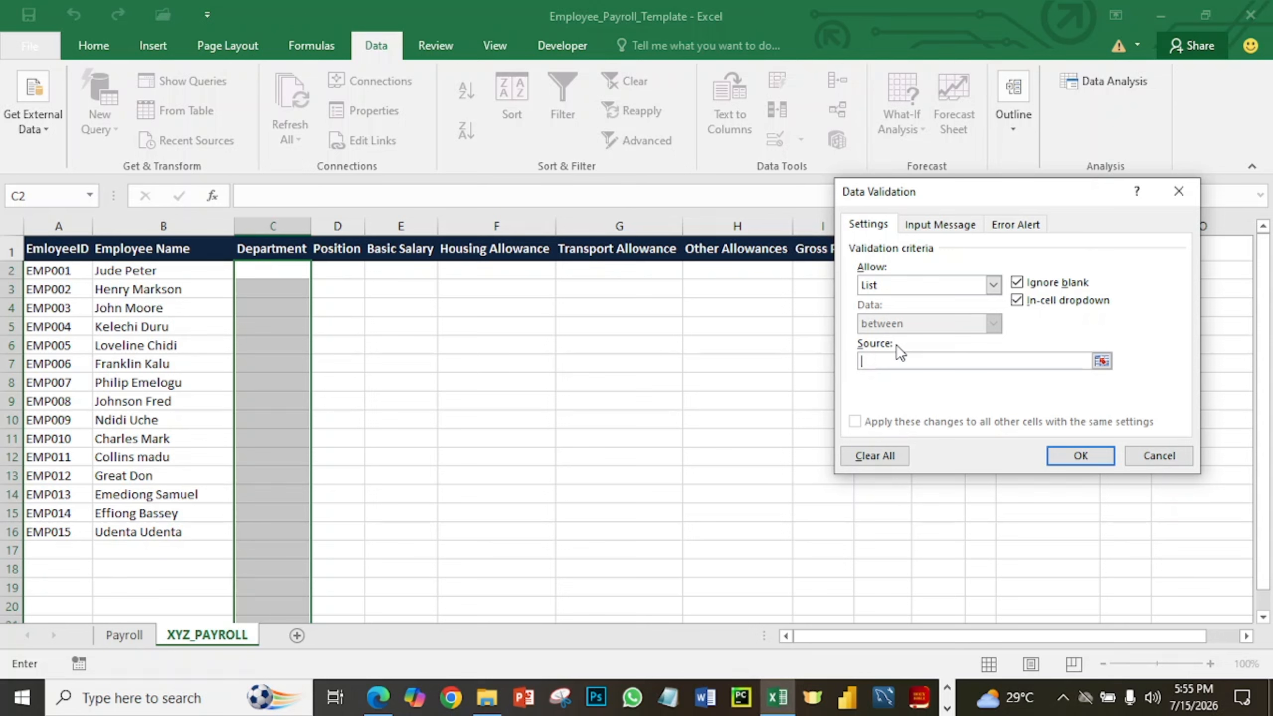
text(Administration,Finance,)
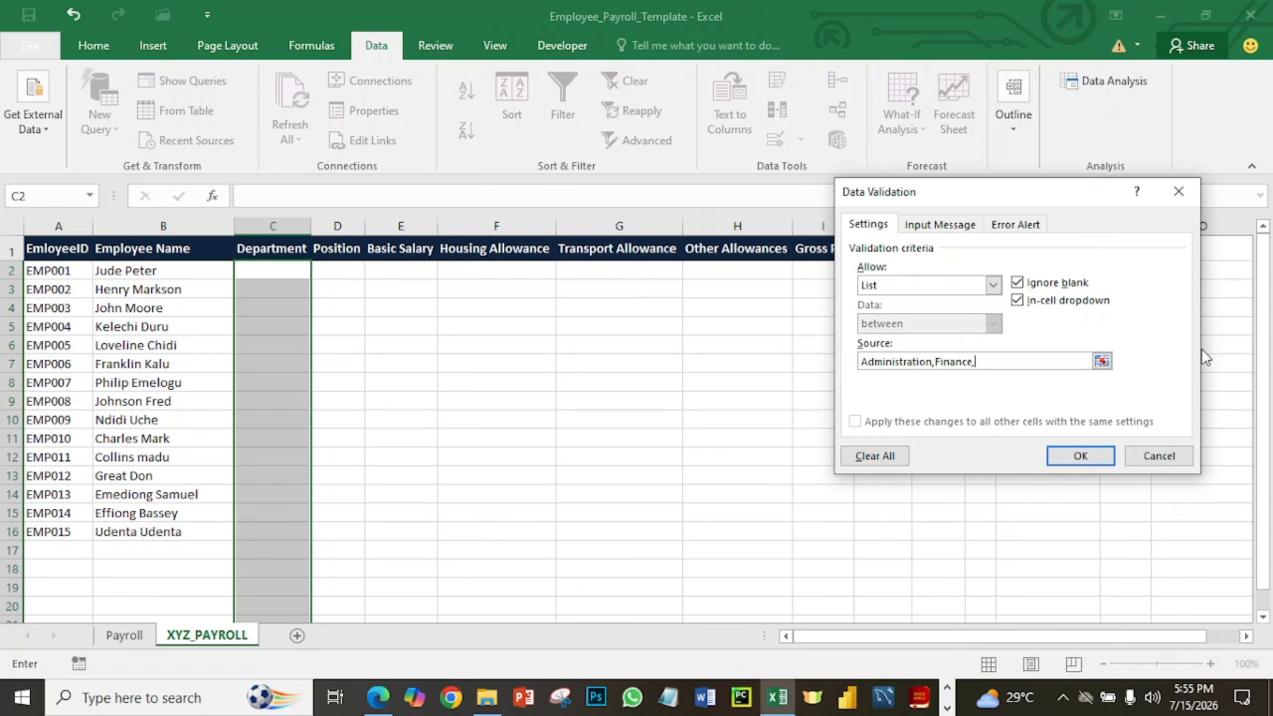
text(ICT,HR,Marketing,Sales,)
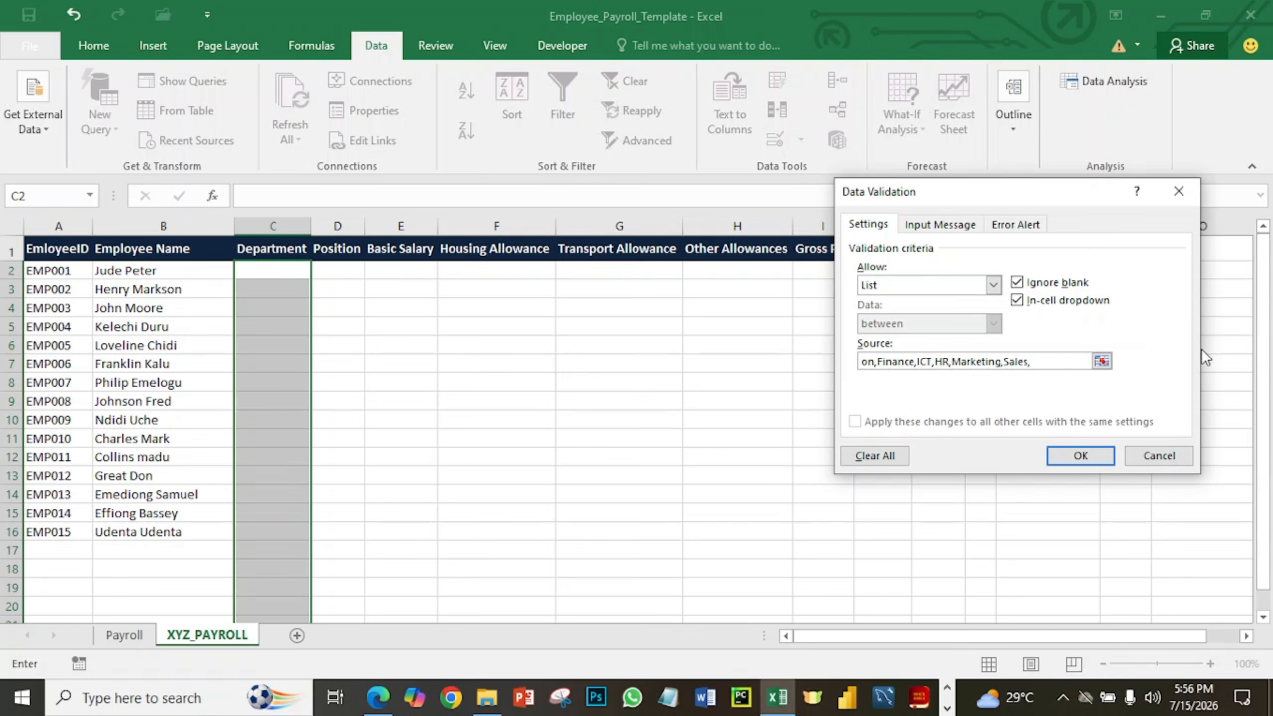
text(Operations,C)
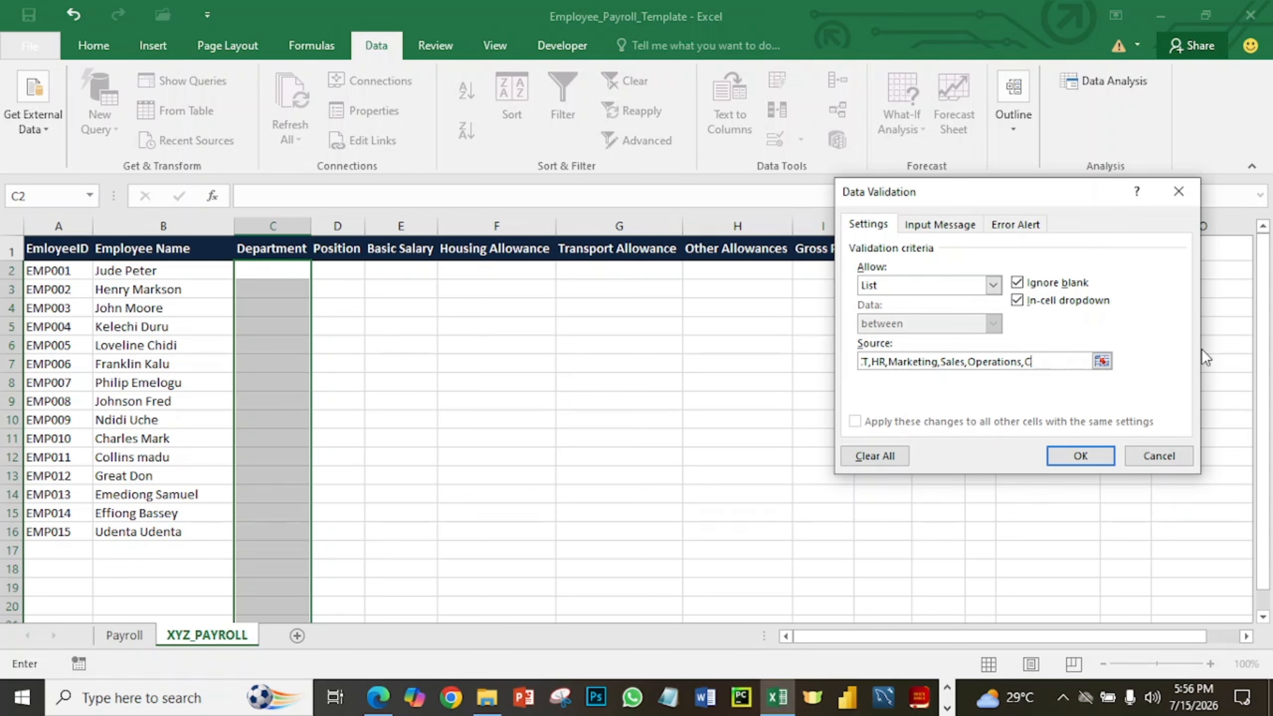
text(ustomer Serv)
text(ice)
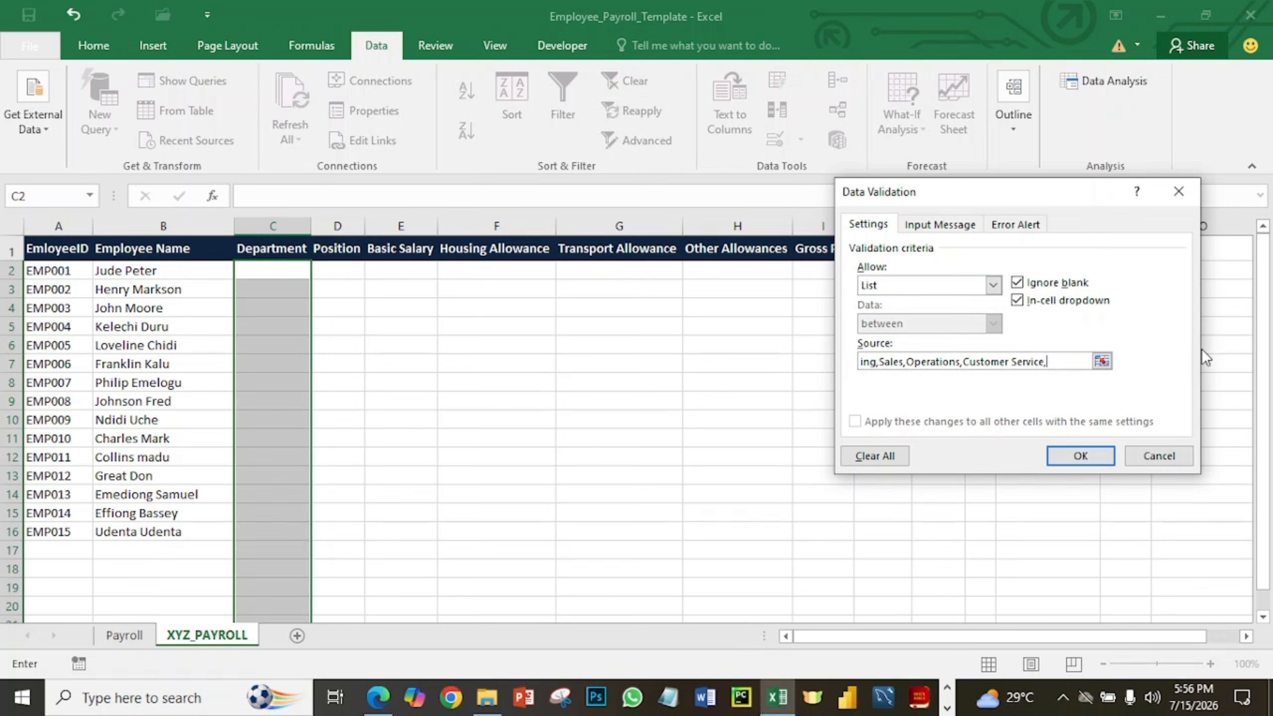
text(,Security,Pro)
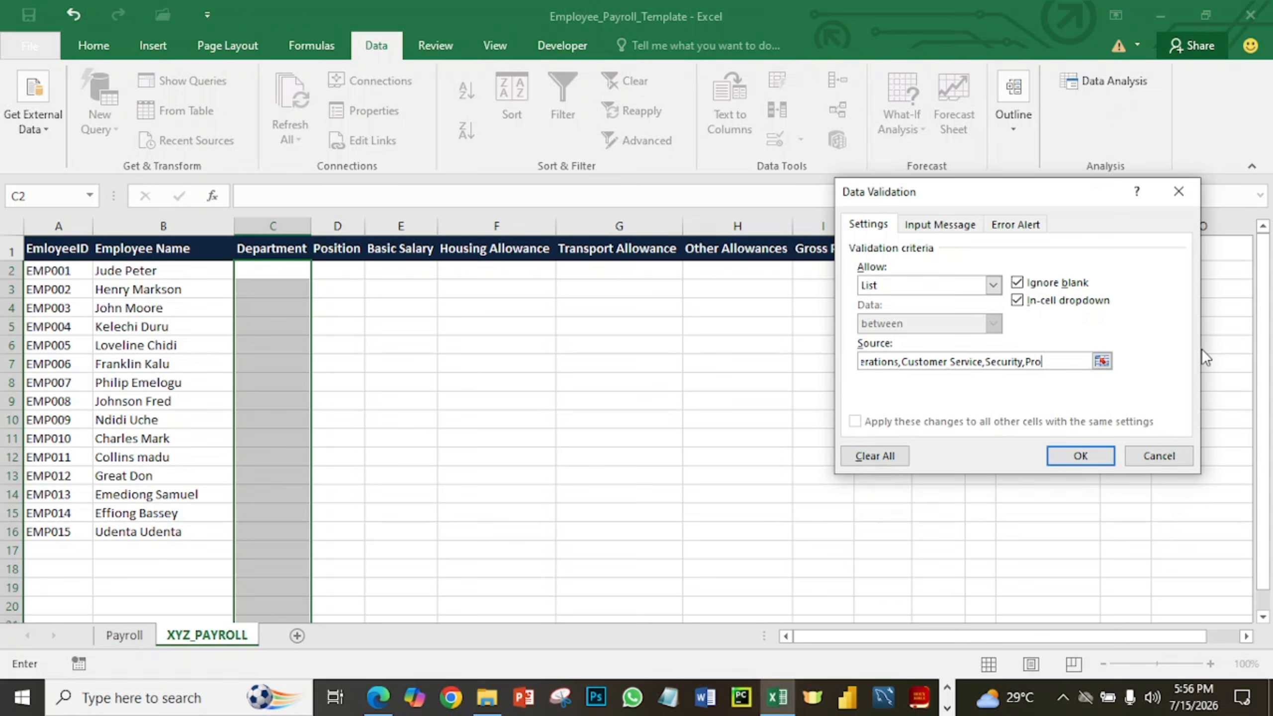
text(curement)
click(1081, 456)
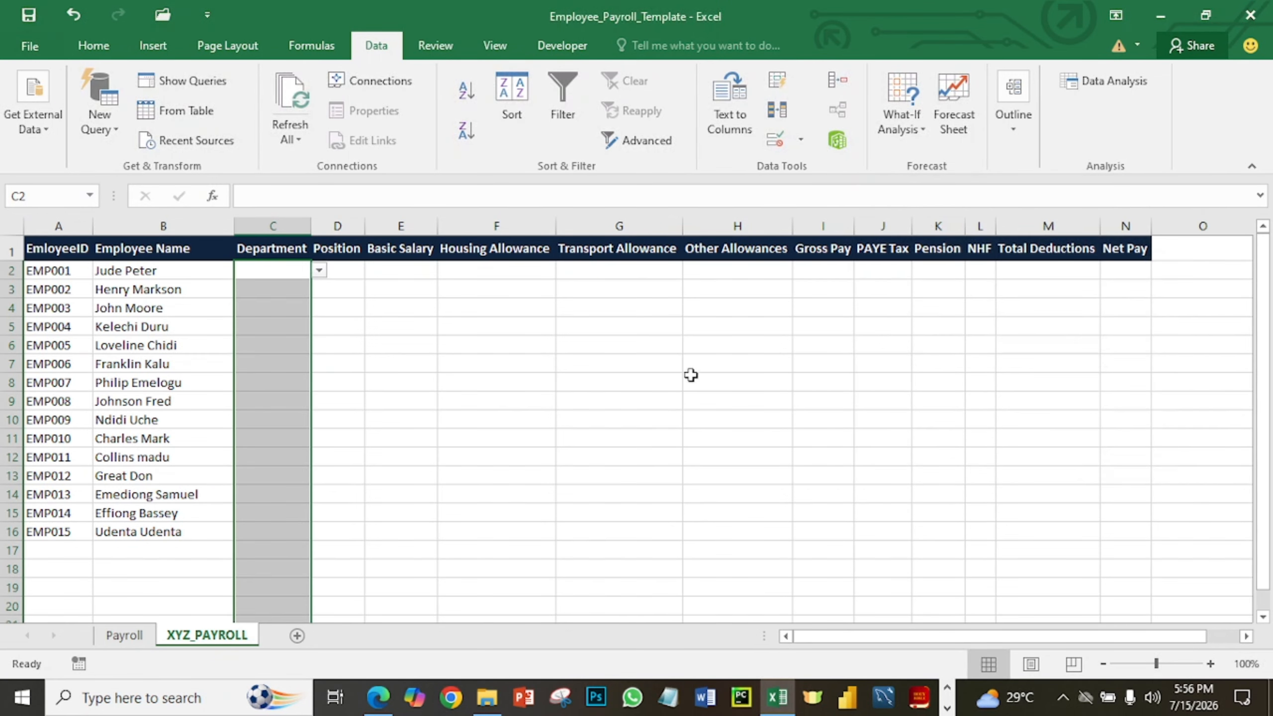
click(472, 371)
click(247, 273)
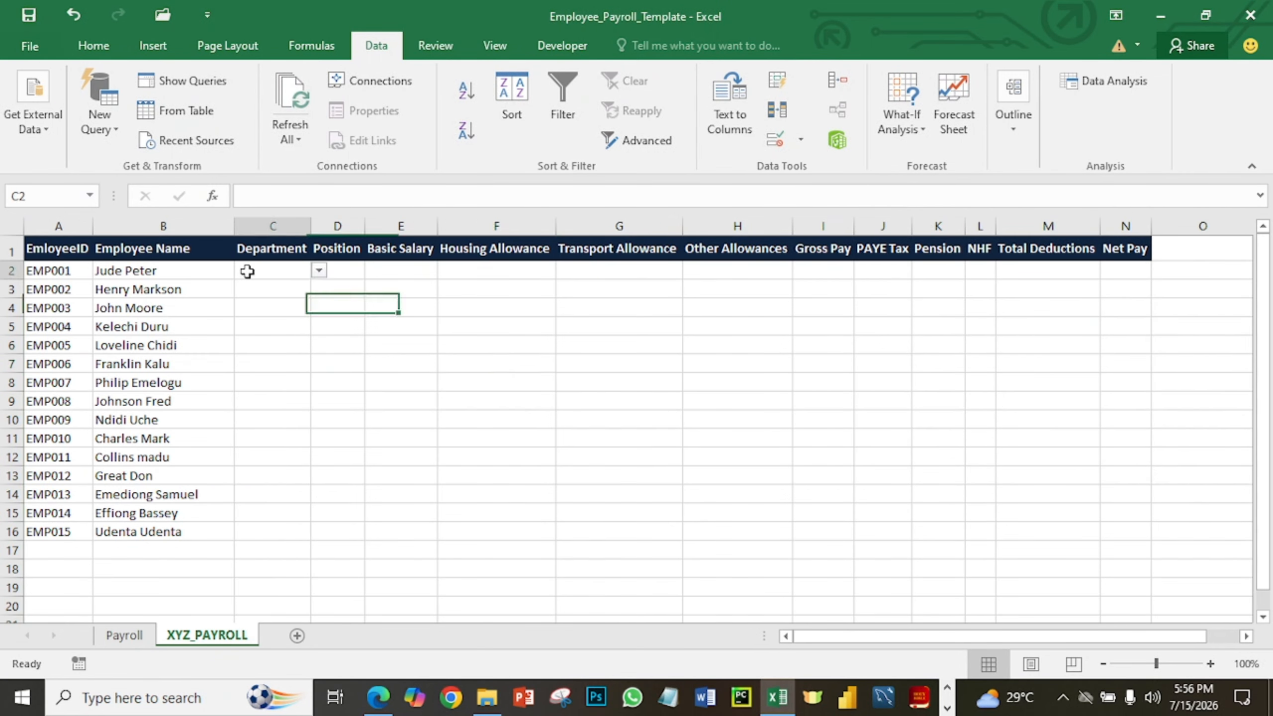
Pick Administration, Finance and ICT from the department lists in C2, C3 and C4.
click(319, 274)
click(283, 285)
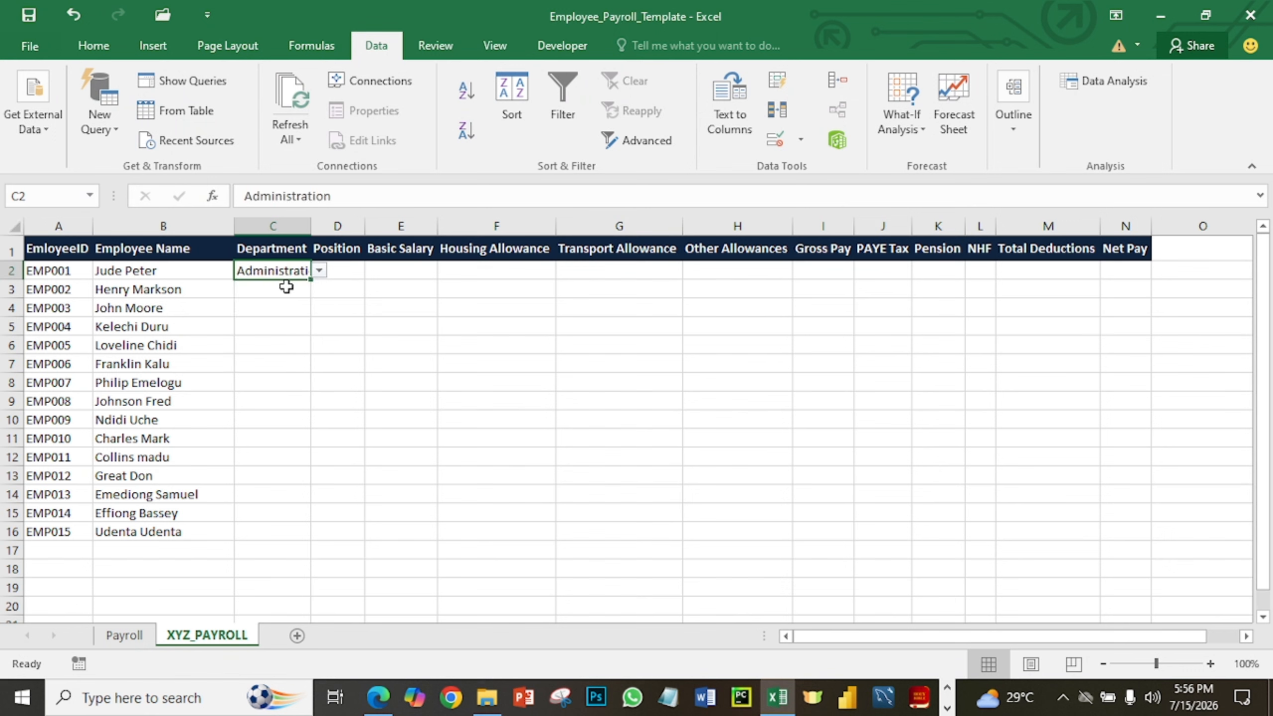
click(301, 291)
click(319, 289)
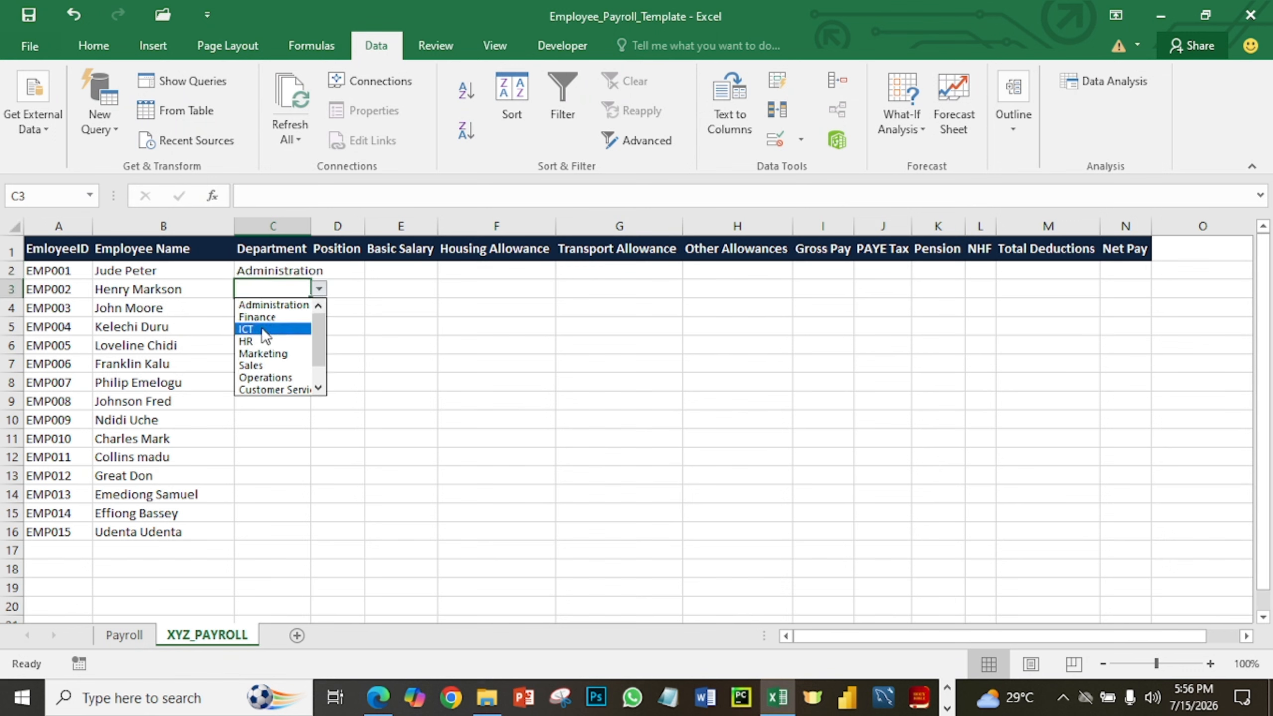
click(271, 317)
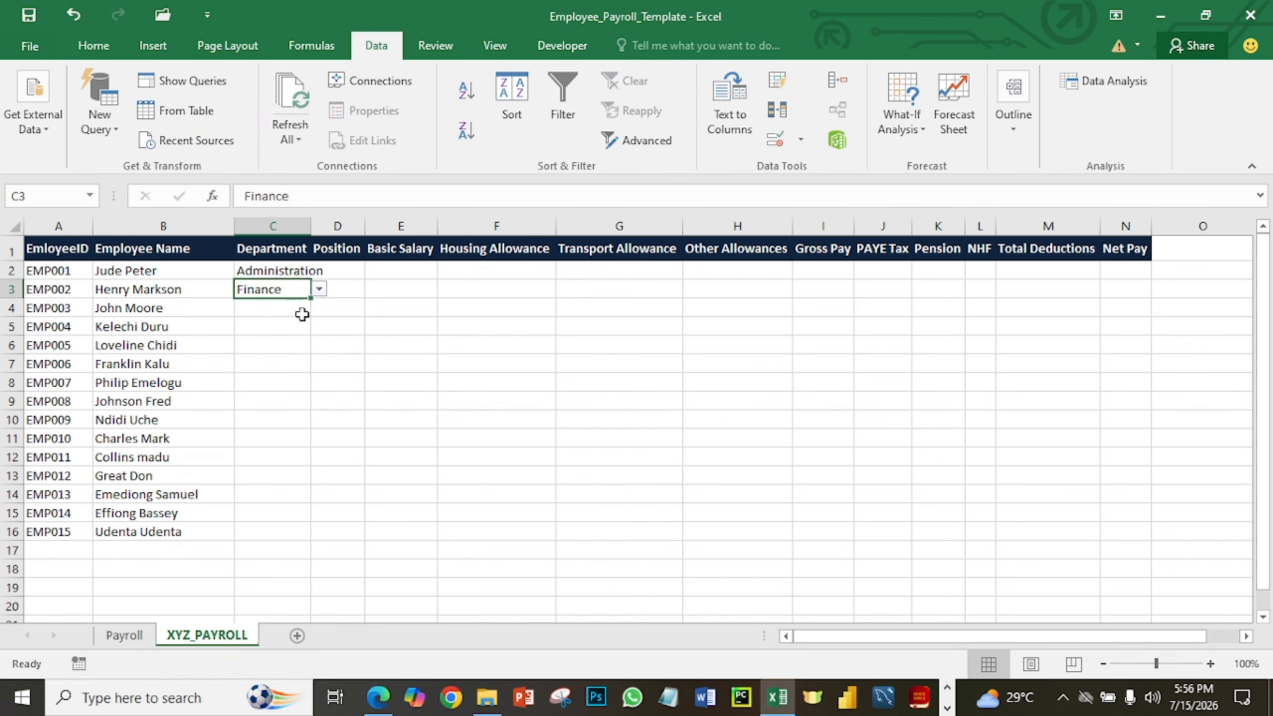
click(304, 308)
click(319, 311)
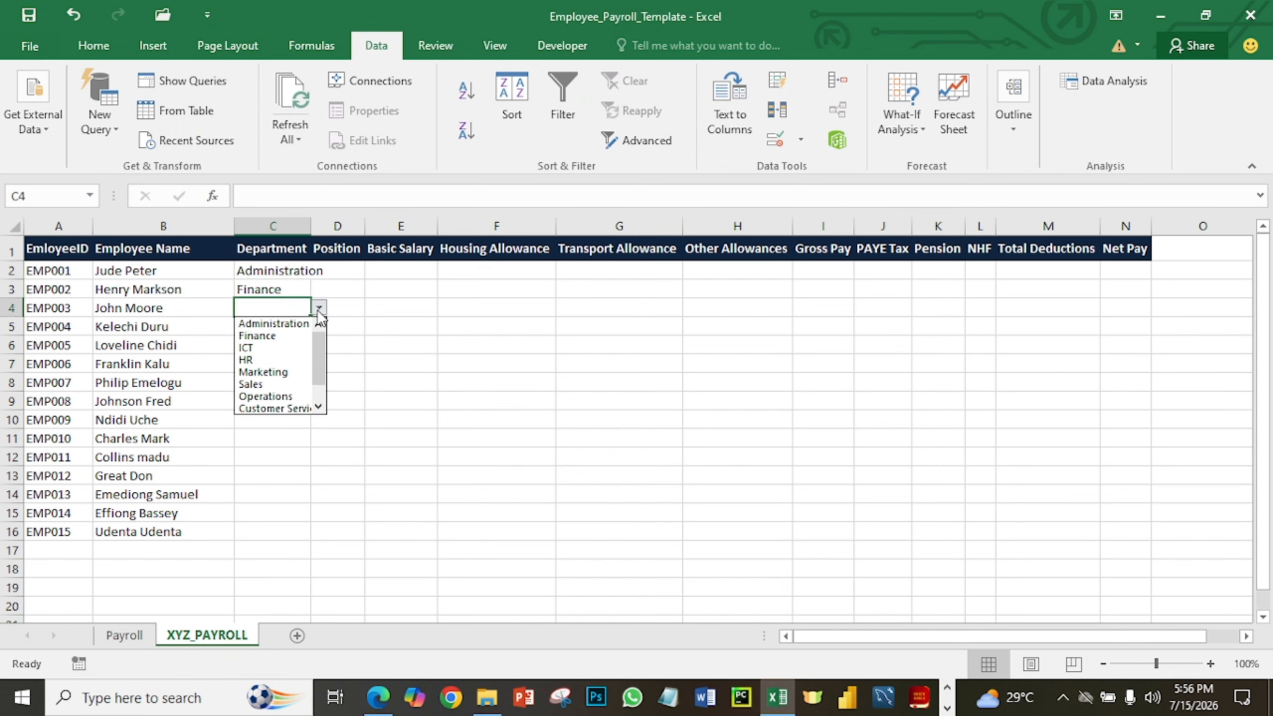
click(279, 346)
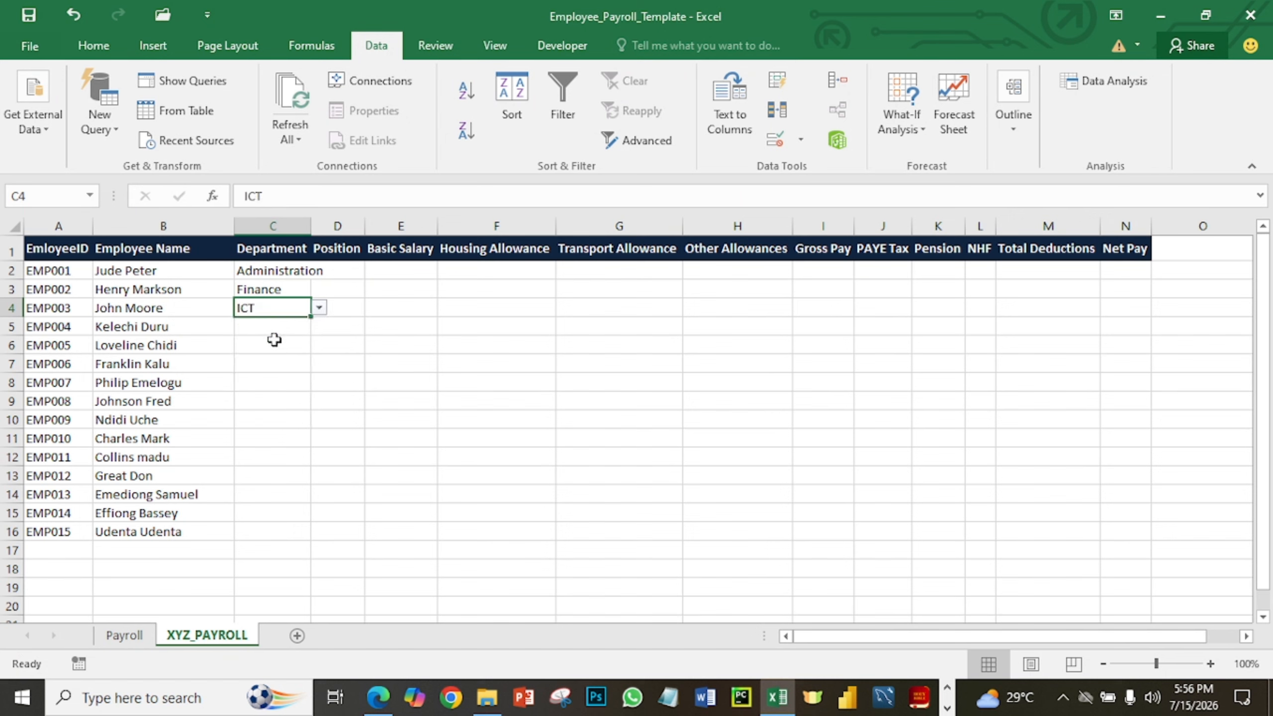
click(279, 330)
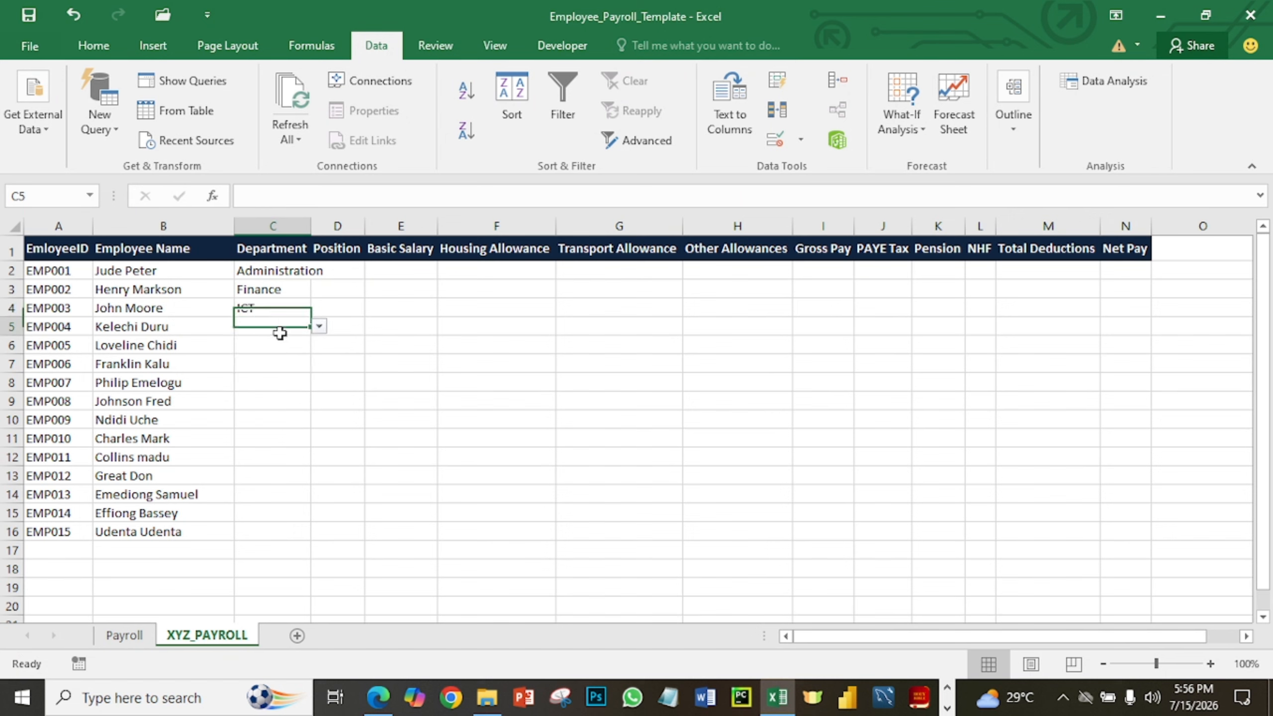
click(319, 327)
Enter HR as the fourth employee's department in C5.
click(319, 328)
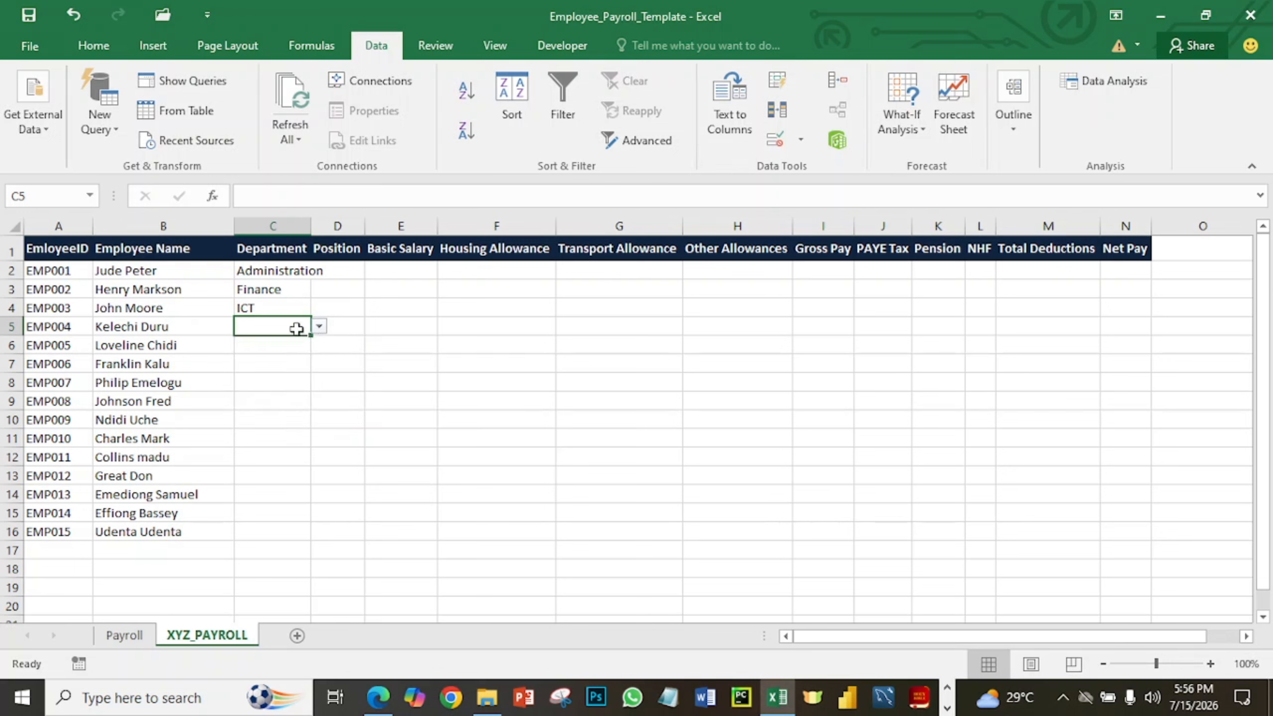
text(hr)
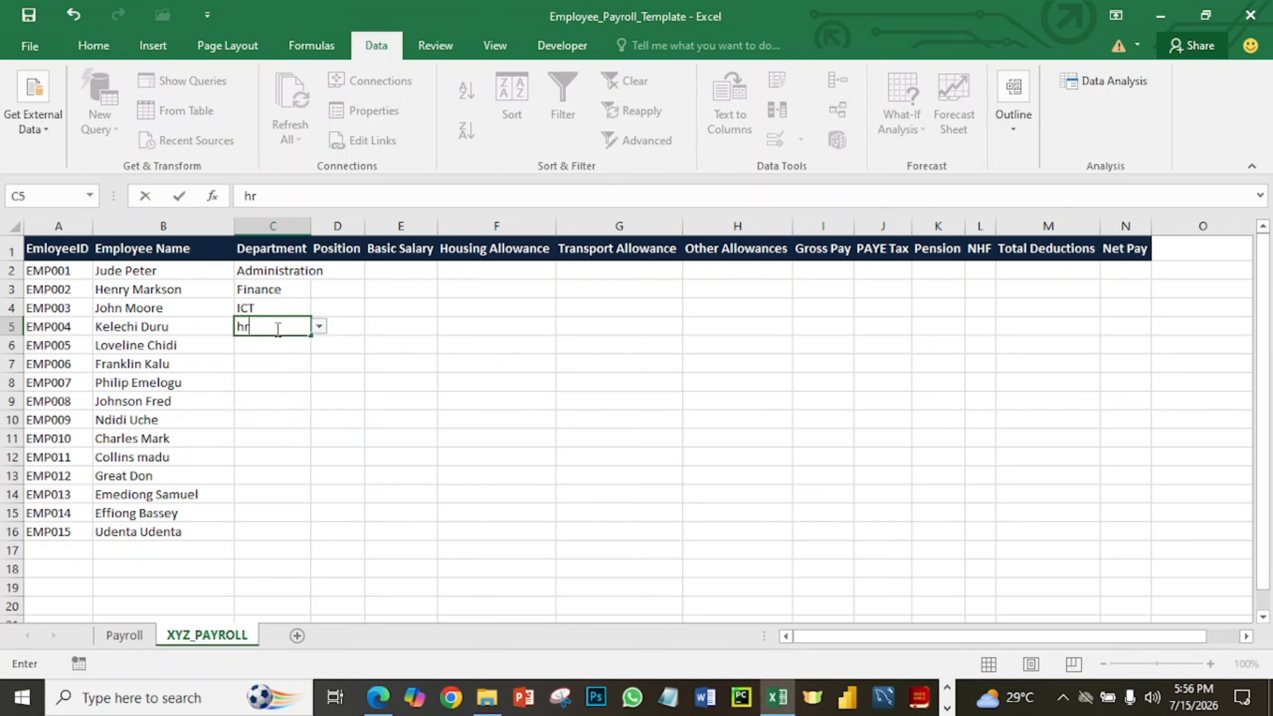
key(BackSpace)
key(BackSpace)
text(HR)
click(303, 346)
Test validation by entering 'bgs' in C5, then cancel the error so HR remains.
click(298, 327)
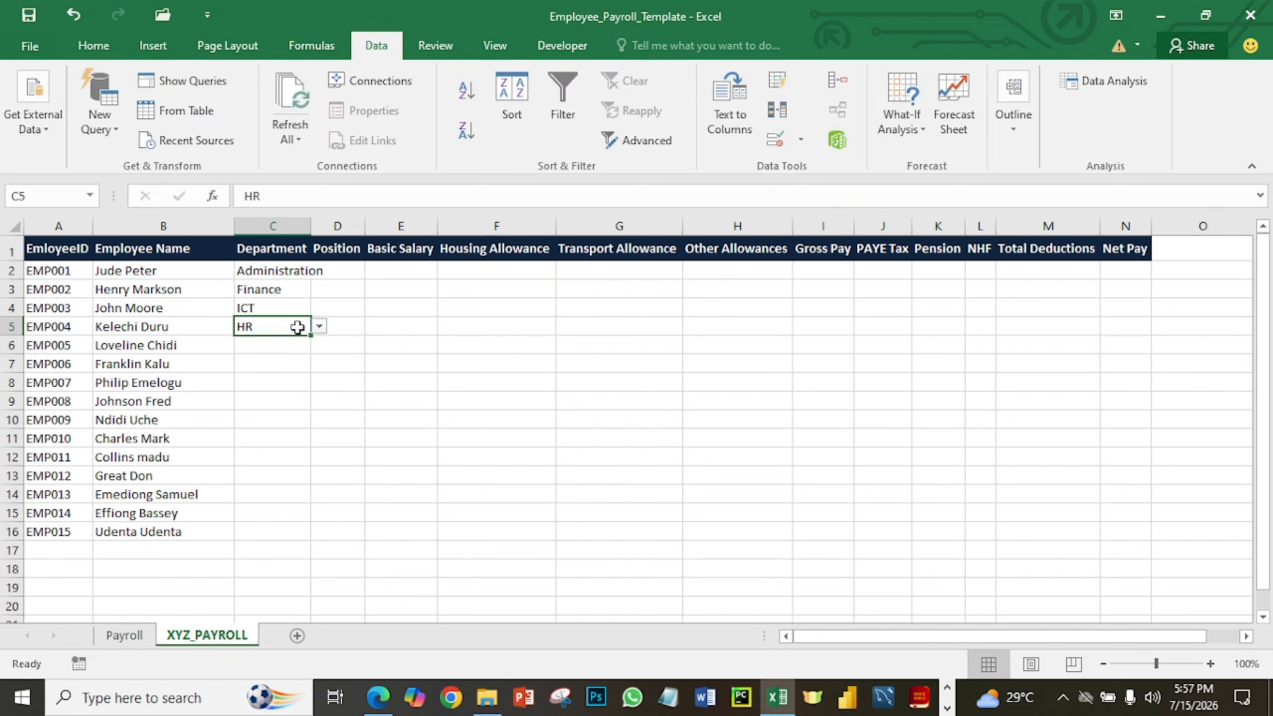
text(bgs)
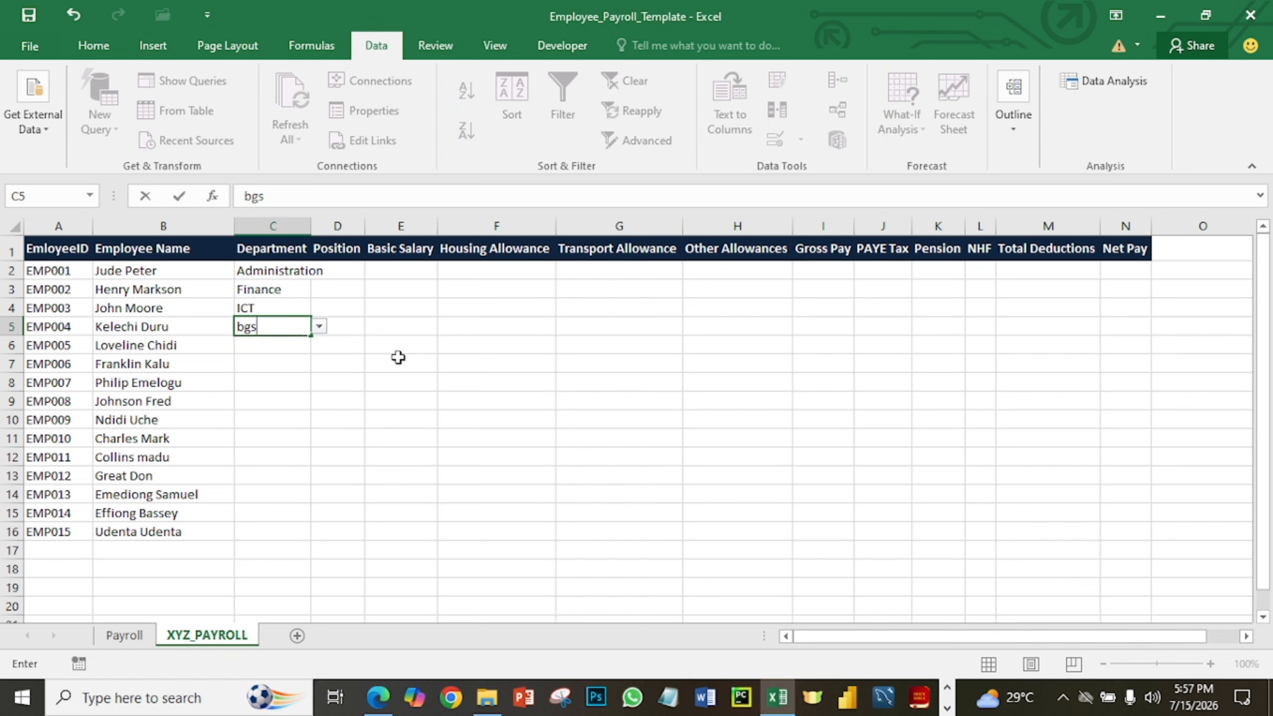
click(351, 400)
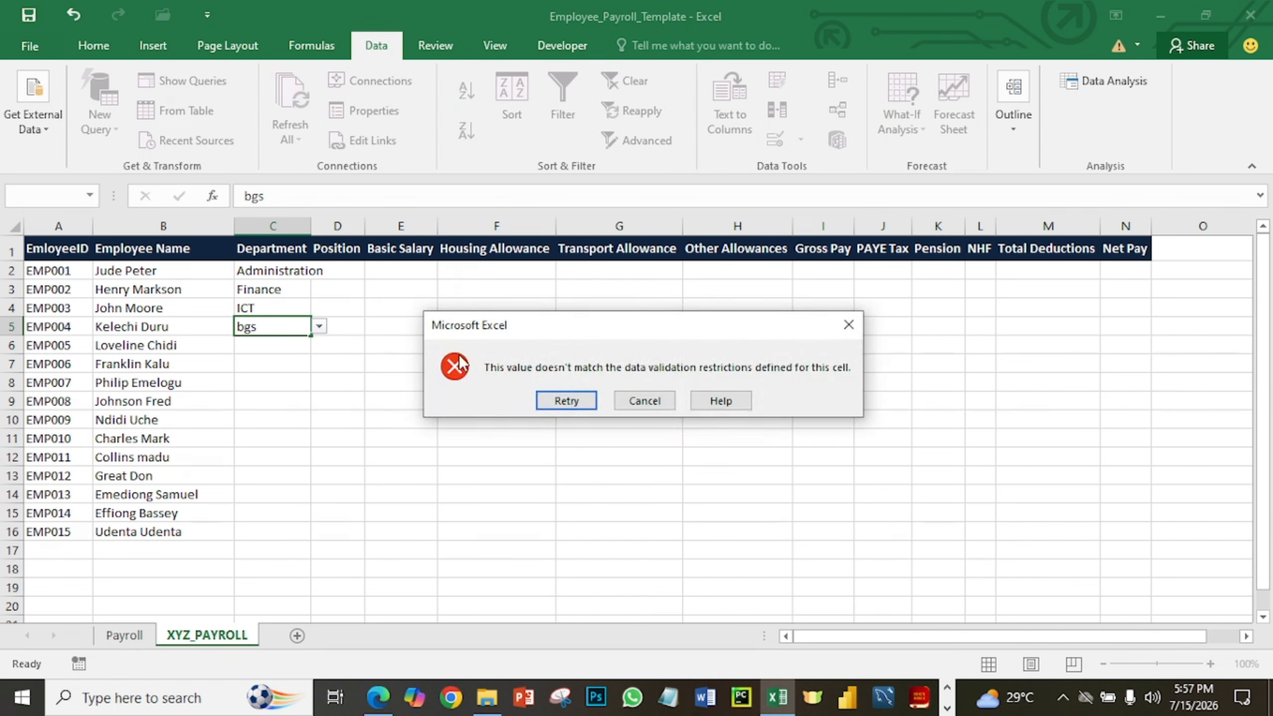
click(652, 396)
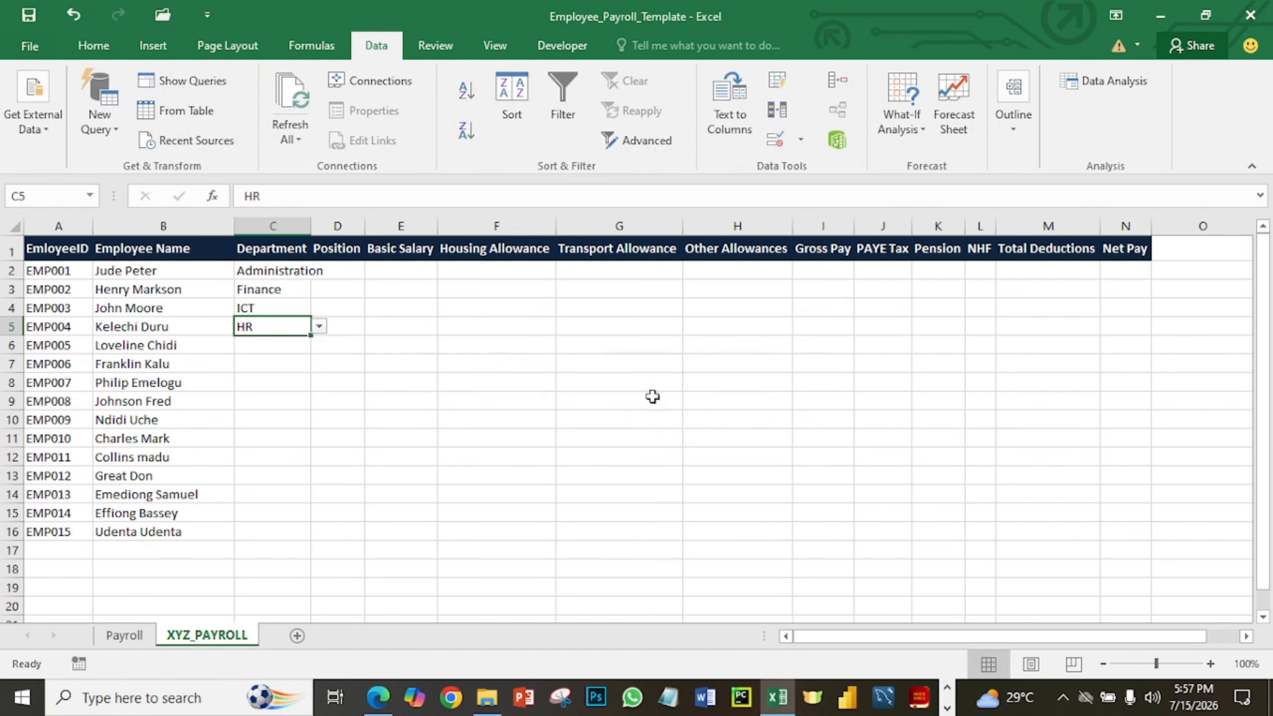
click(290, 360)
click(287, 331)
click(303, 346)
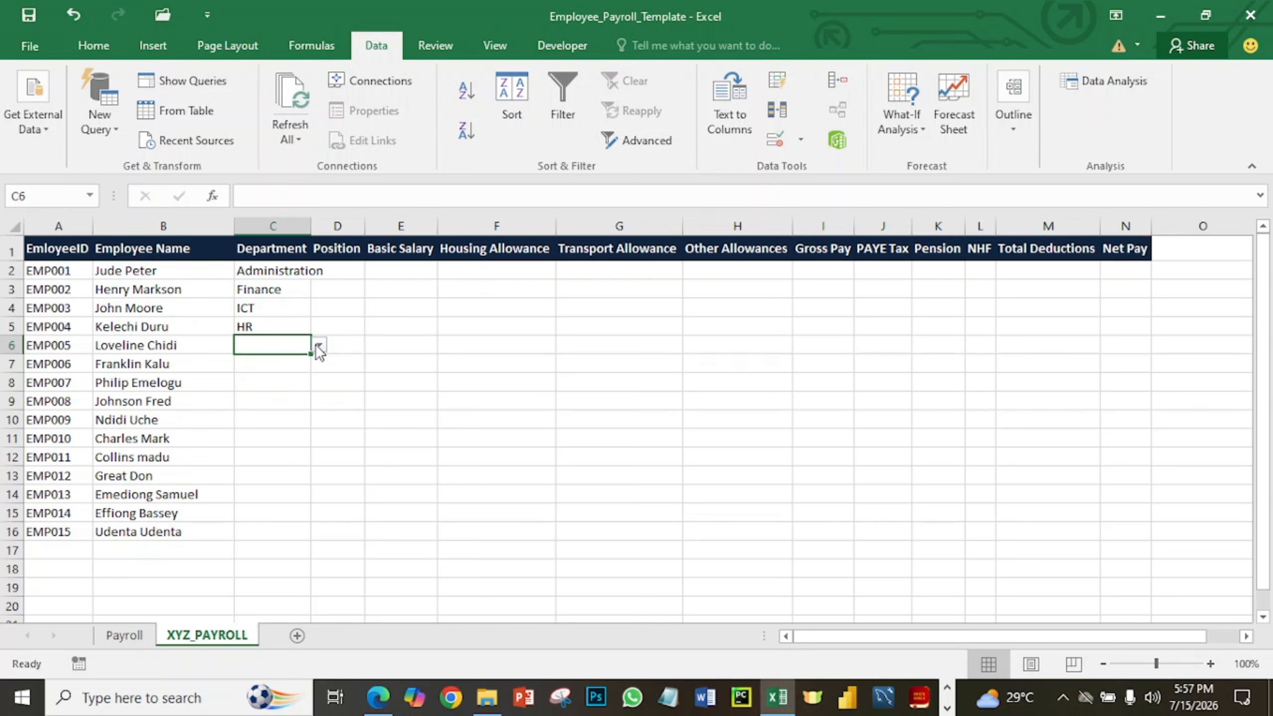
Set departments in C6–C8 to Marketing, Sales and Operations from the dropdowns.
click(319, 345)
click(275, 409)
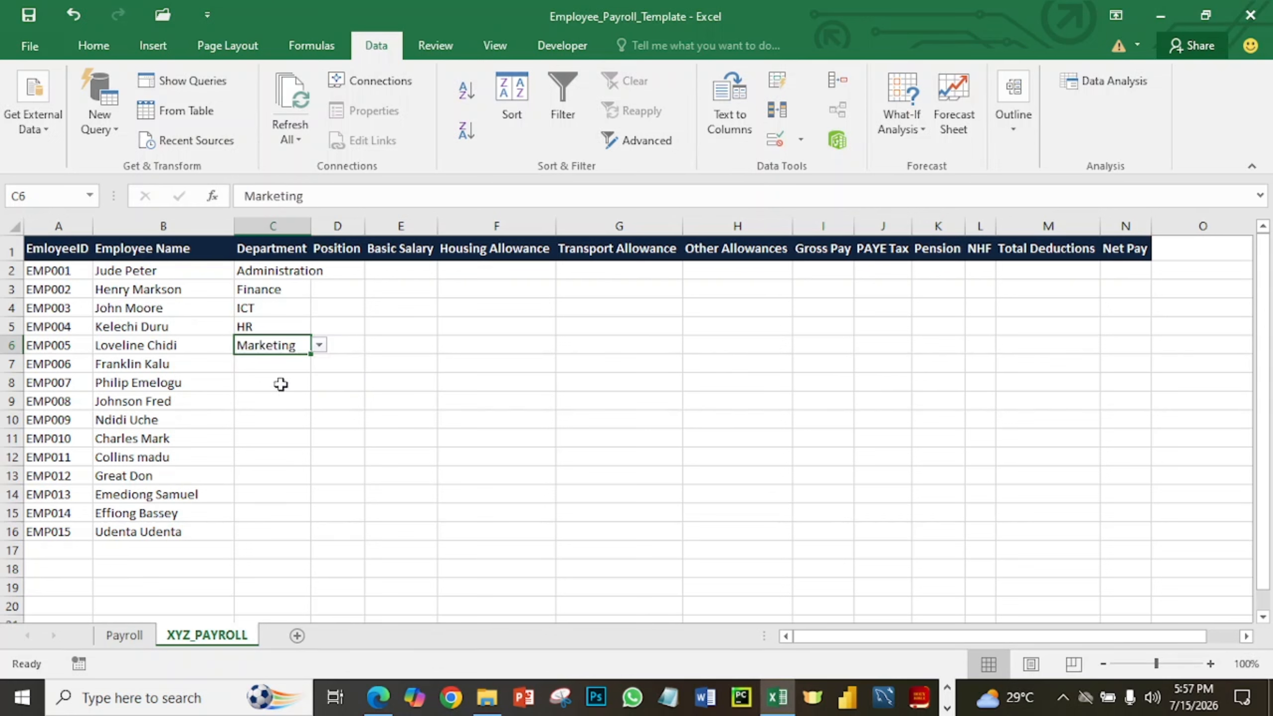
click(299, 369)
click(319, 363)
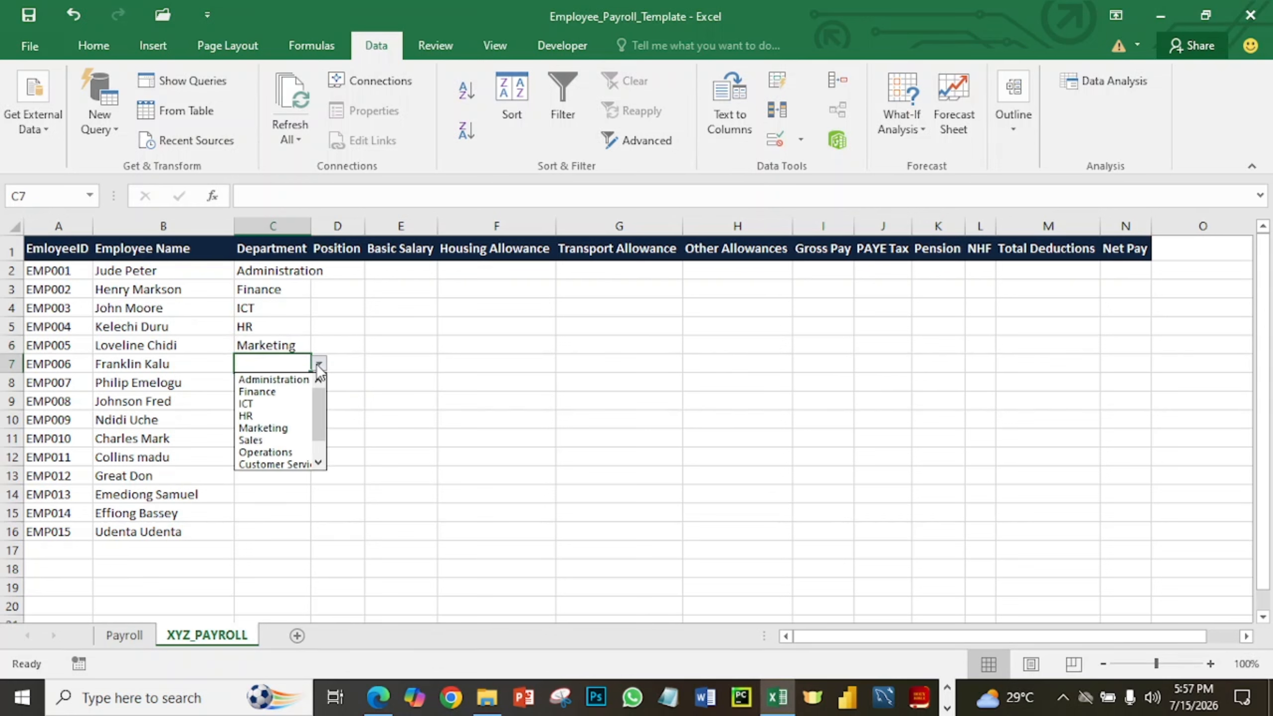
click(269, 437)
click(280, 384)
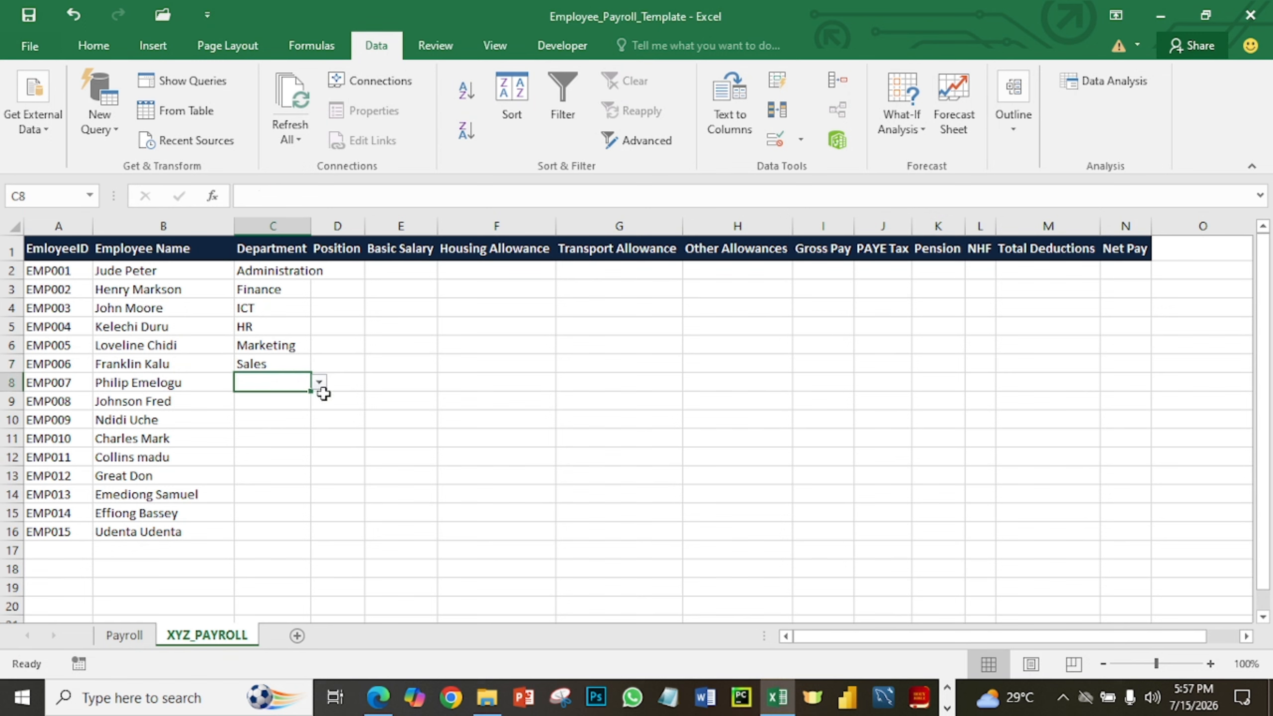
click(319, 383)
click(270, 470)
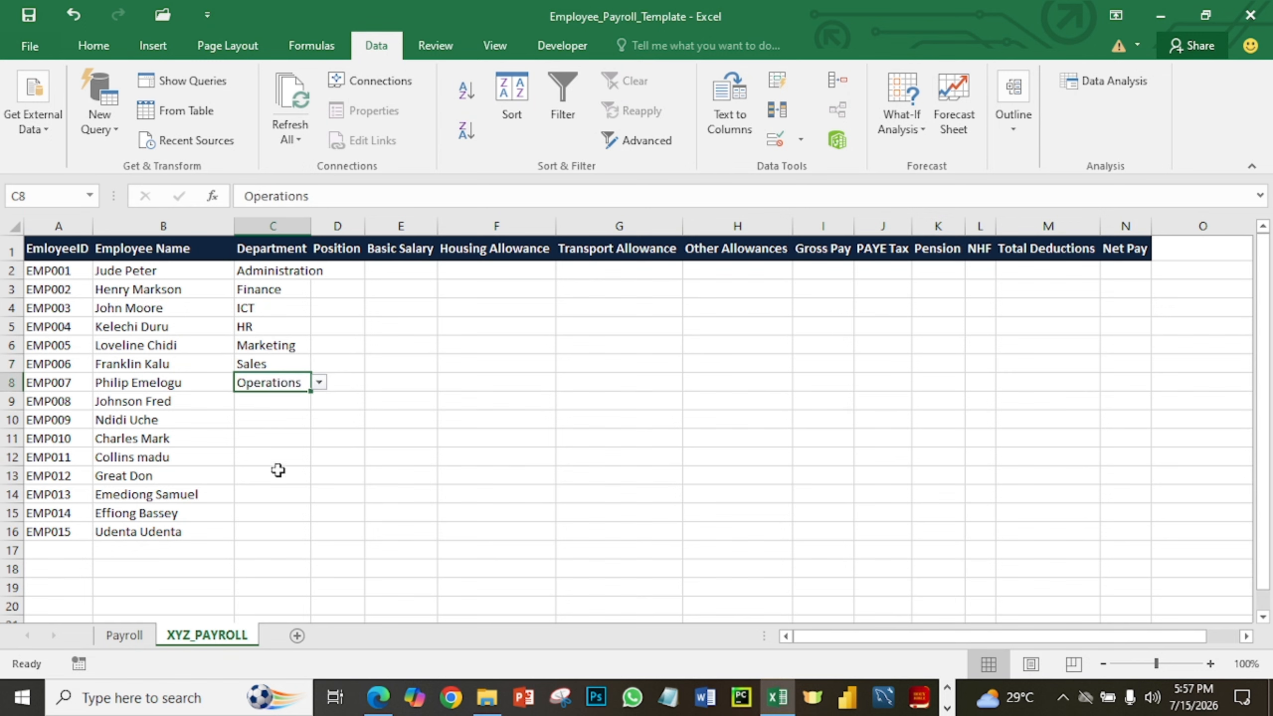
Set departments in C9 and C10 to Customer Service and Security.
click(300, 411)
click(319, 401)
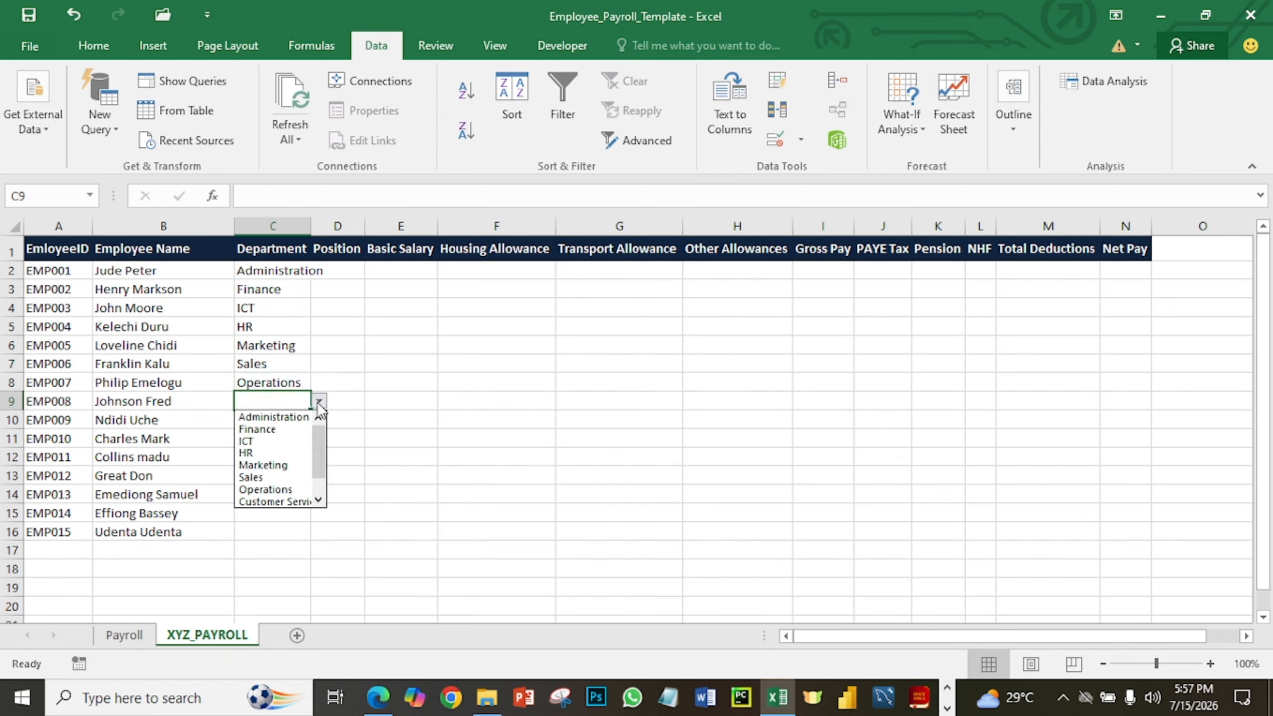
click(304, 501)
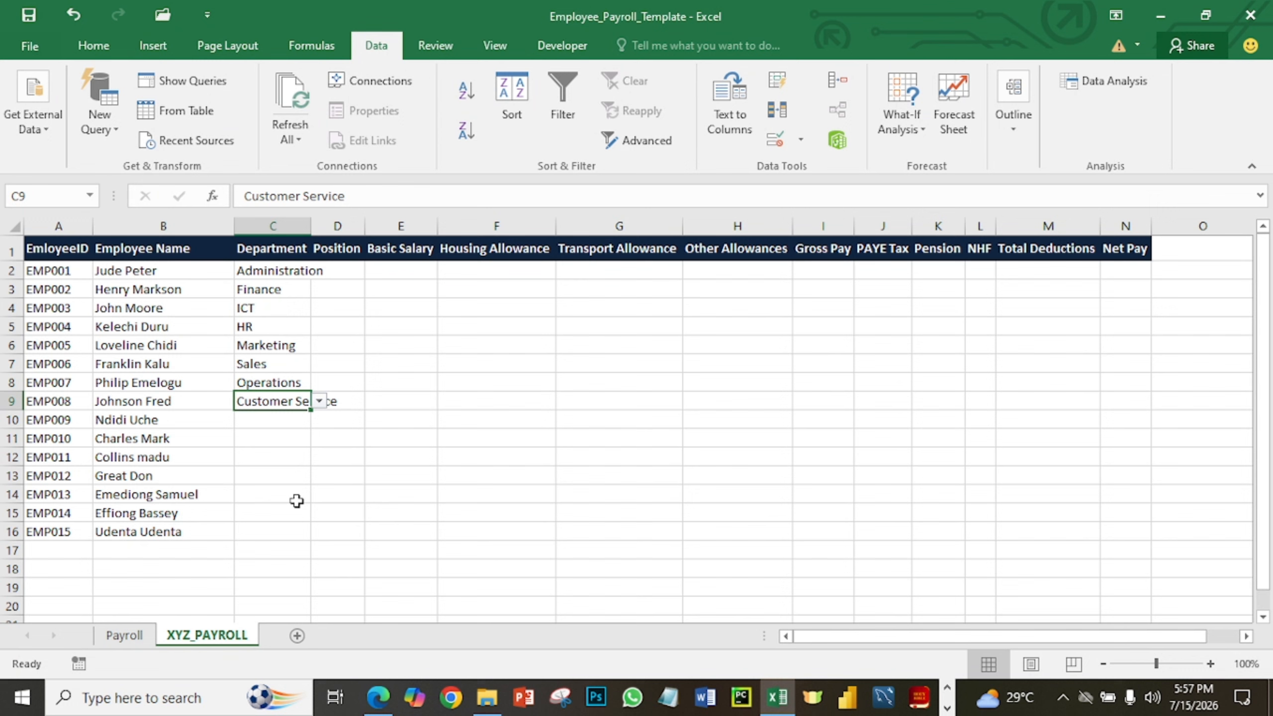
click(294, 422)
click(320, 420)
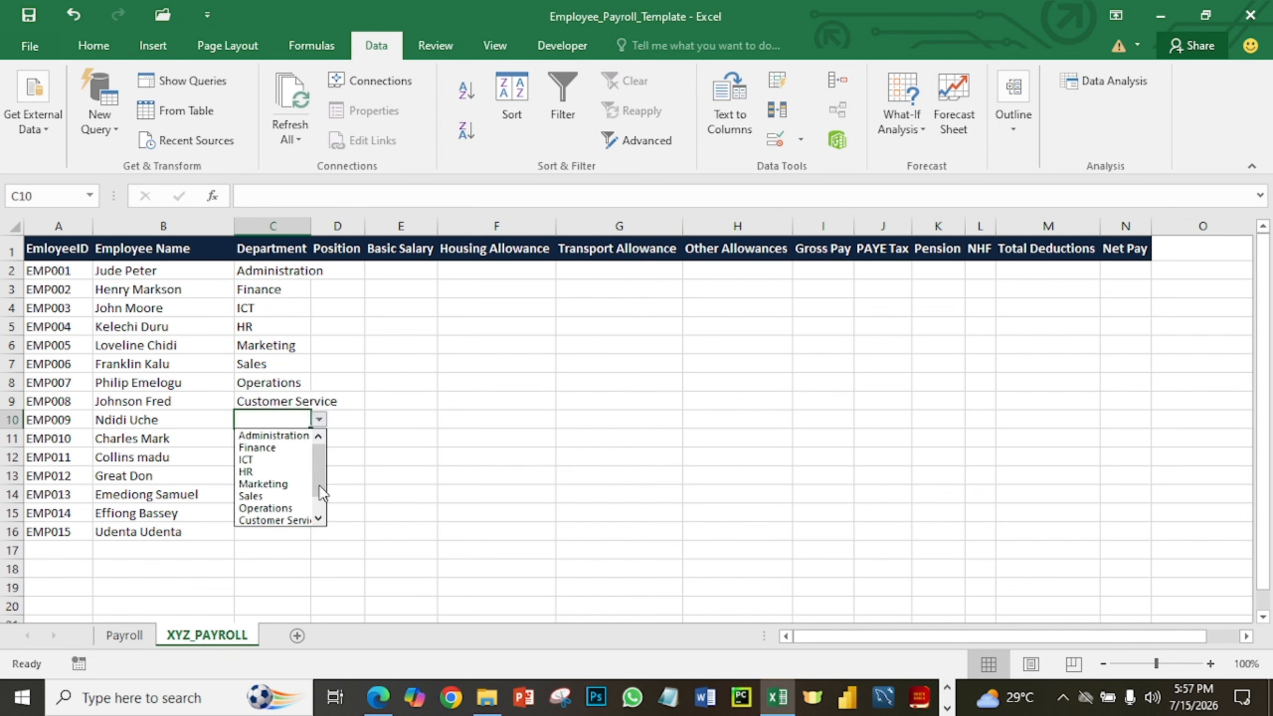
drag(318, 482, 318, 496)
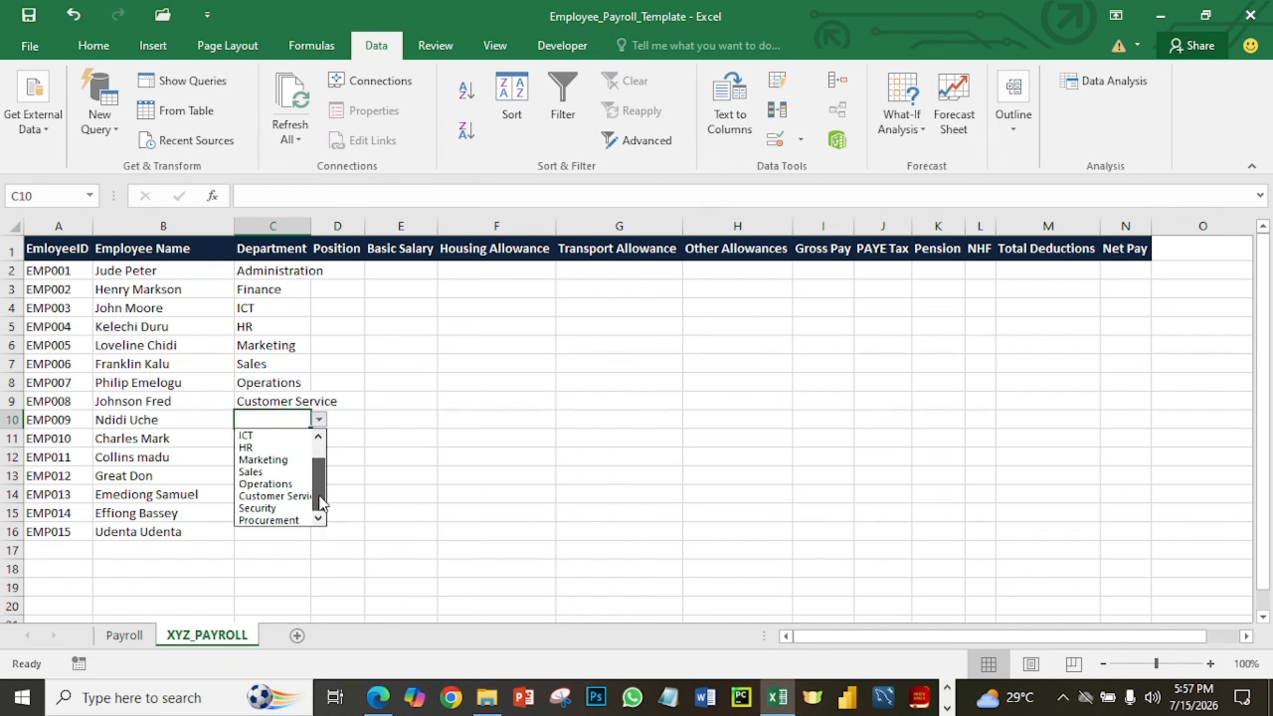
click(270, 509)
Set departments in C11–C13 to Procurement, ICT and HR.
click(296, 440)
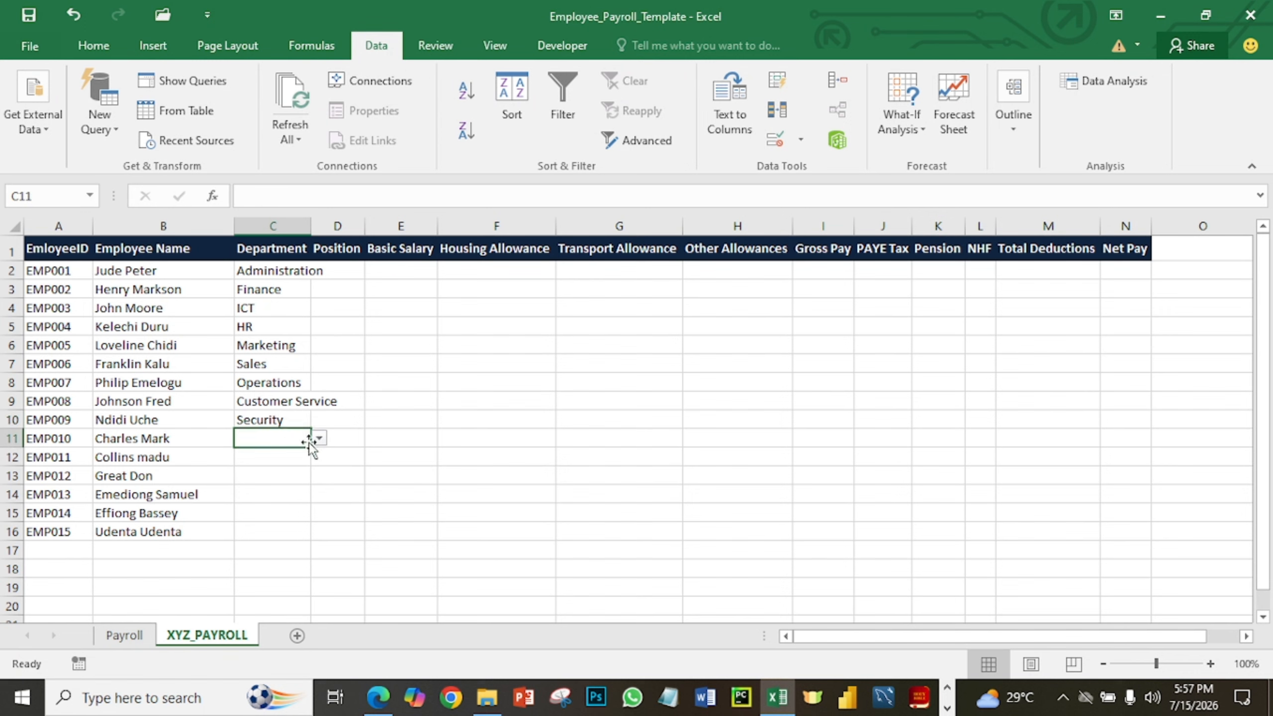
click(319, 440)
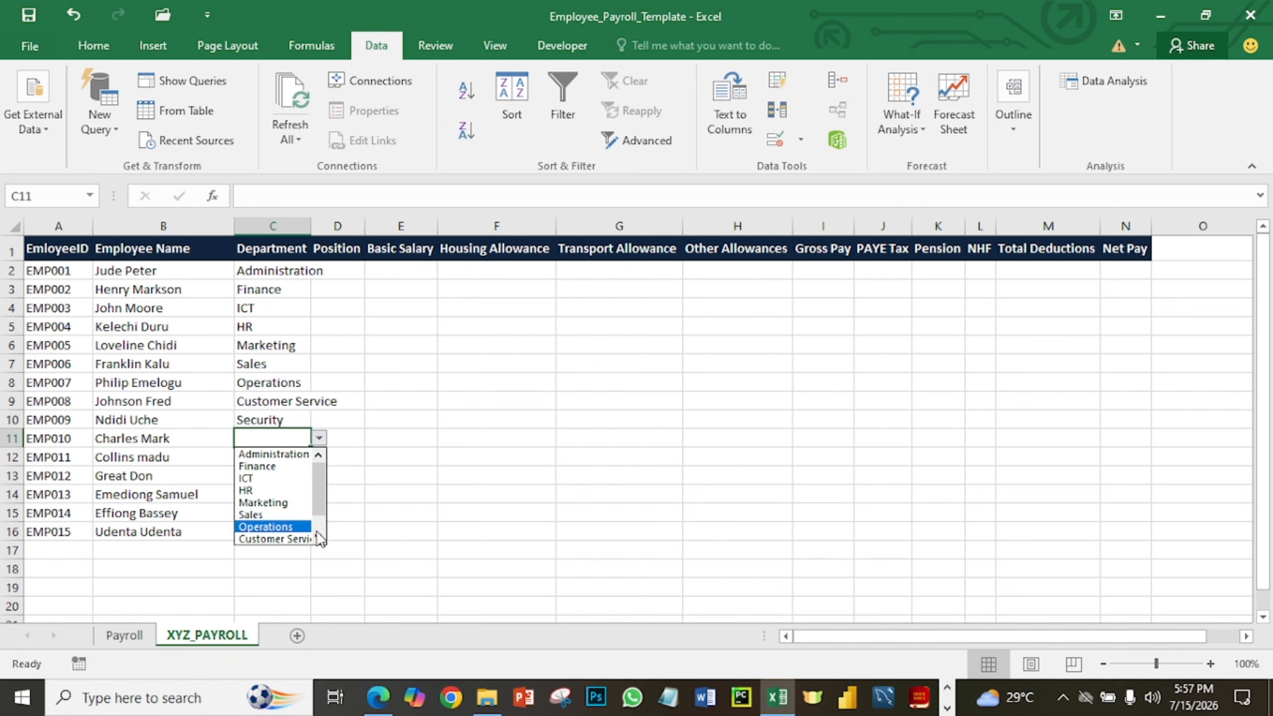
click(320, 539)
click(319, 539)
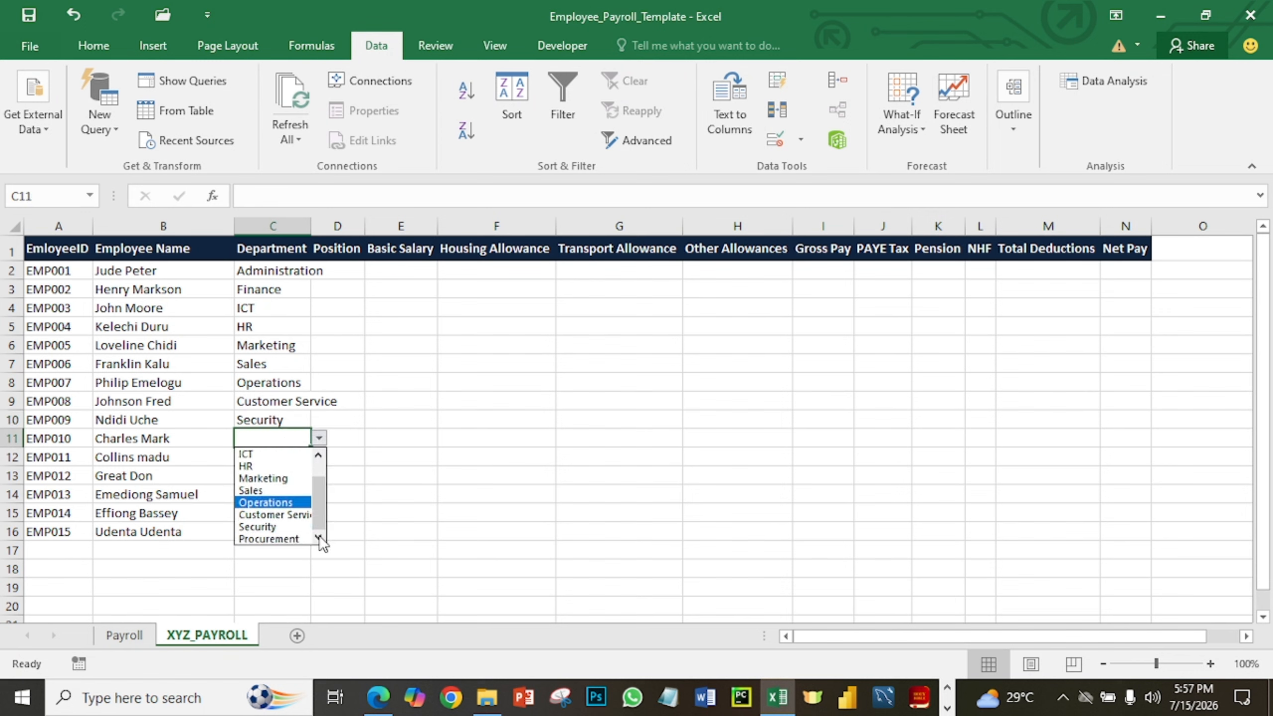
click(272, 539)
click(293, 460)
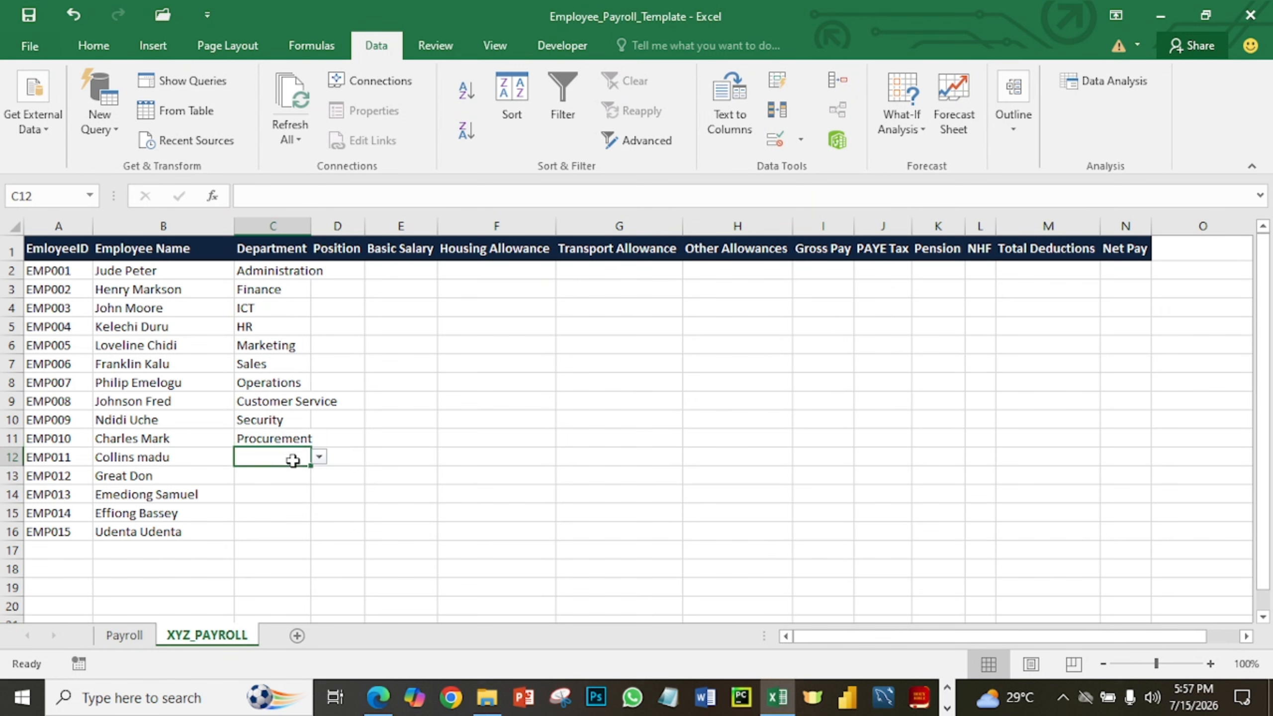
click(319, 458)
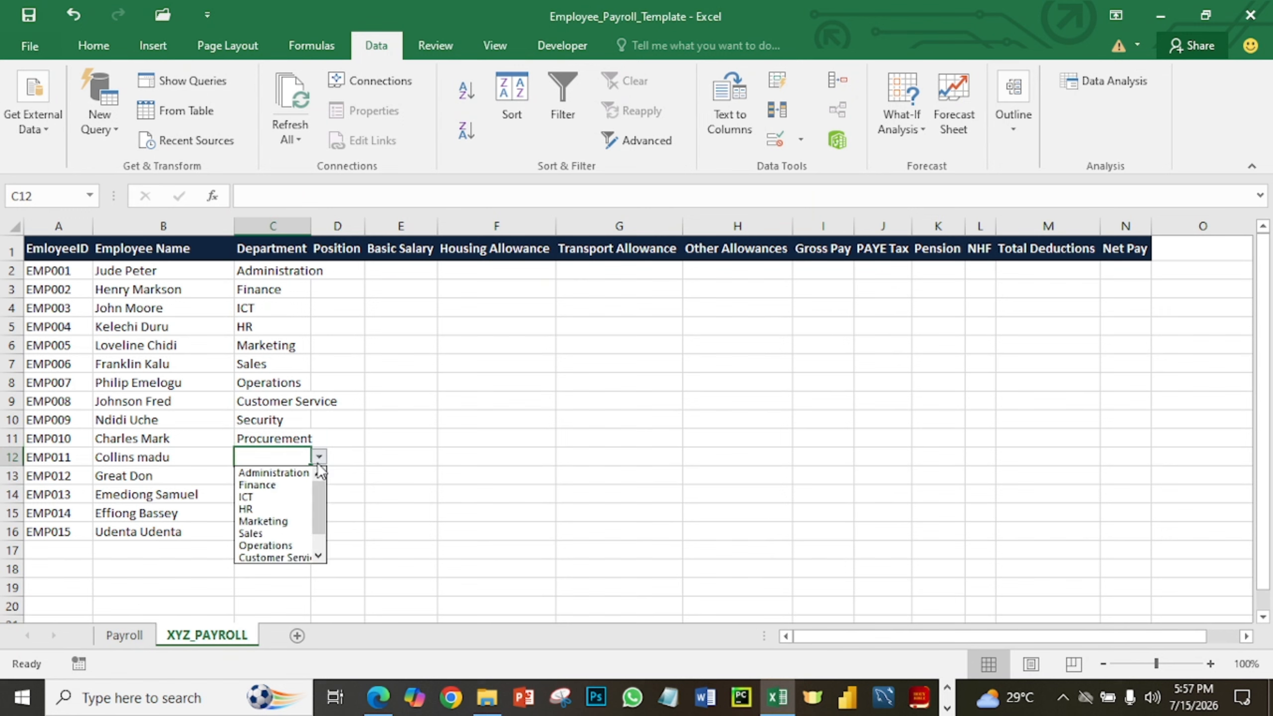
click(291, 497)
click(295, 476)
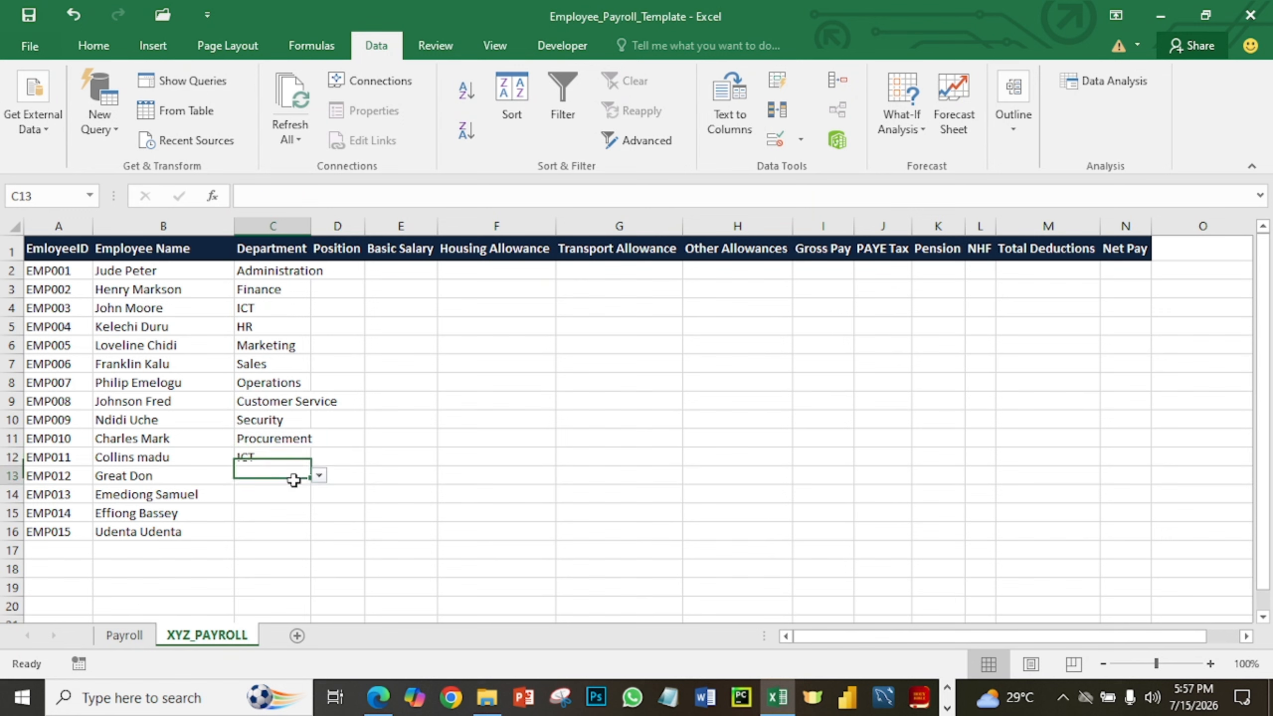
click(319, 476)
click(269, 530)
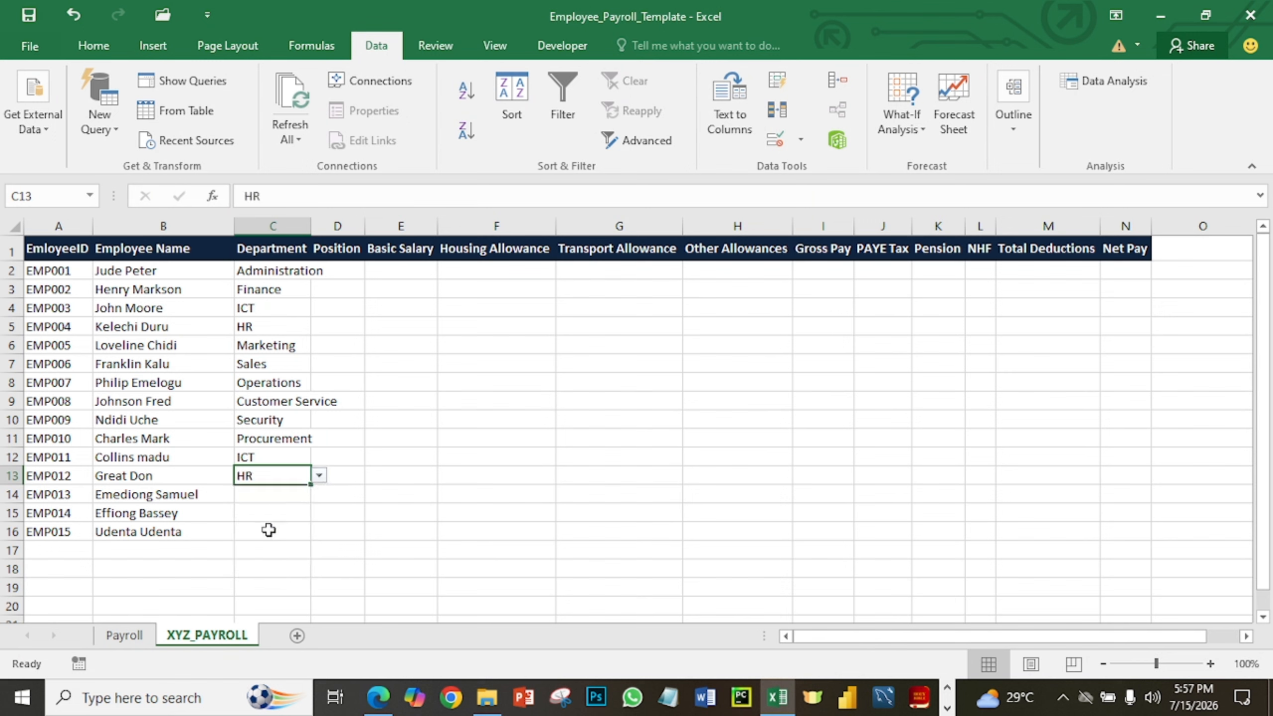
Set departments in C14–C16 to Finance, Sales and Customer Service.
click(271, 496)
click(320, 496)
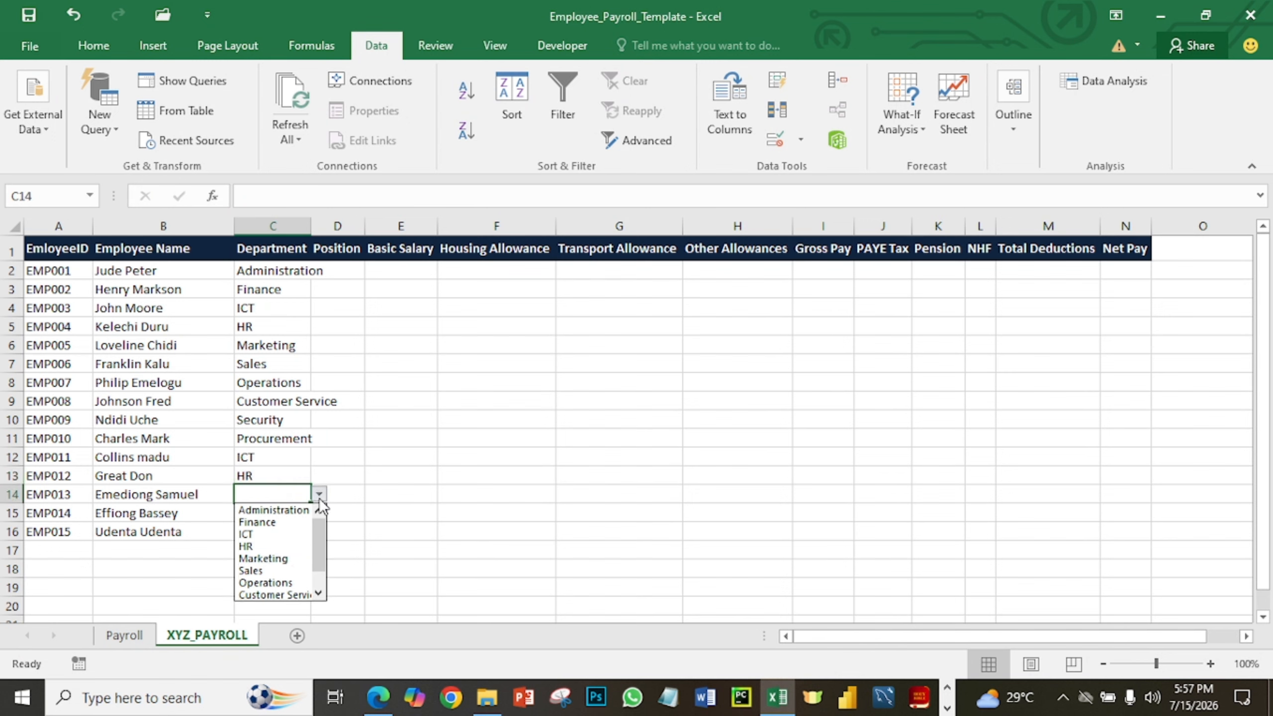
click(265, 522)
click(289, 515)
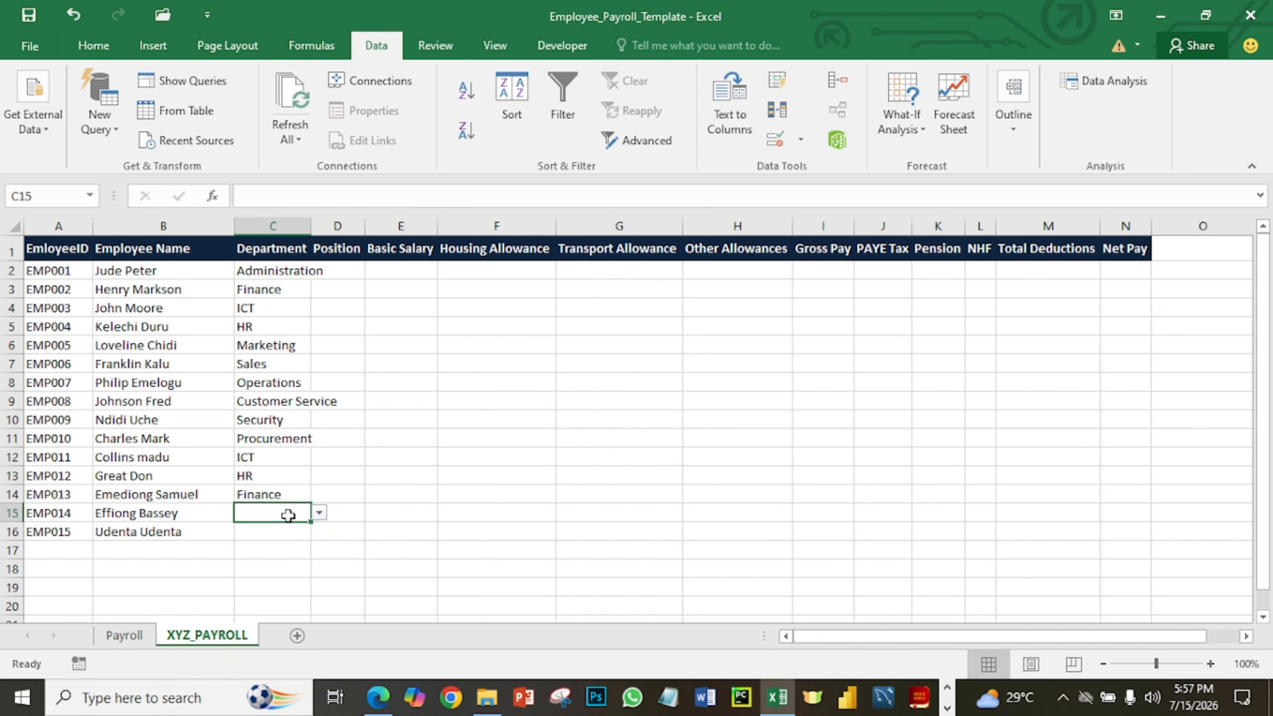
click(320, 513)
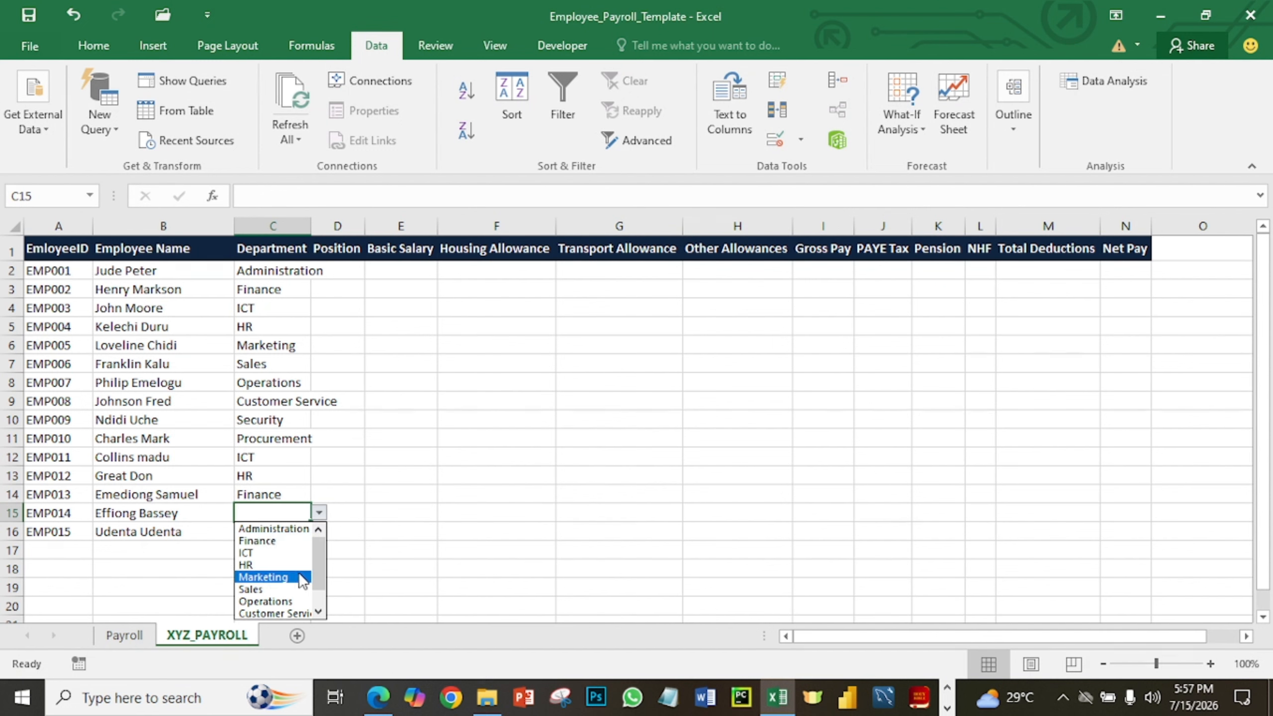
click(295, 589)
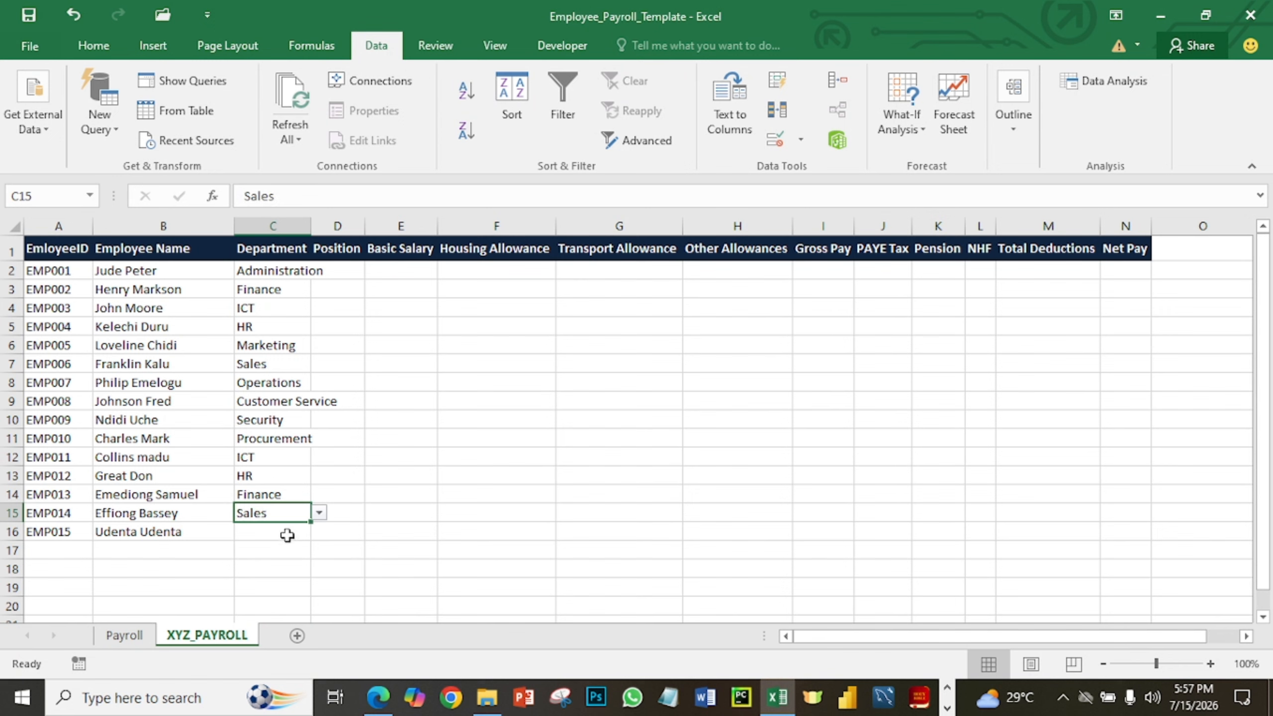
click(287, 536)
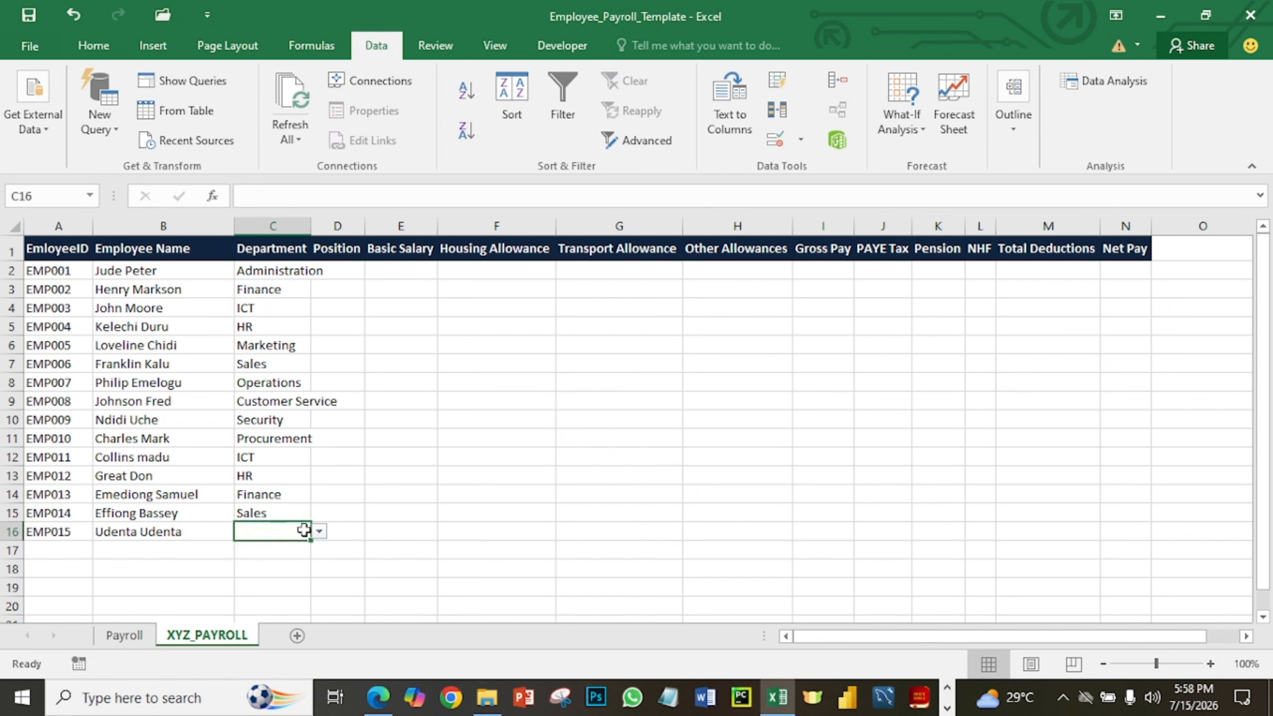
click(319, 532)
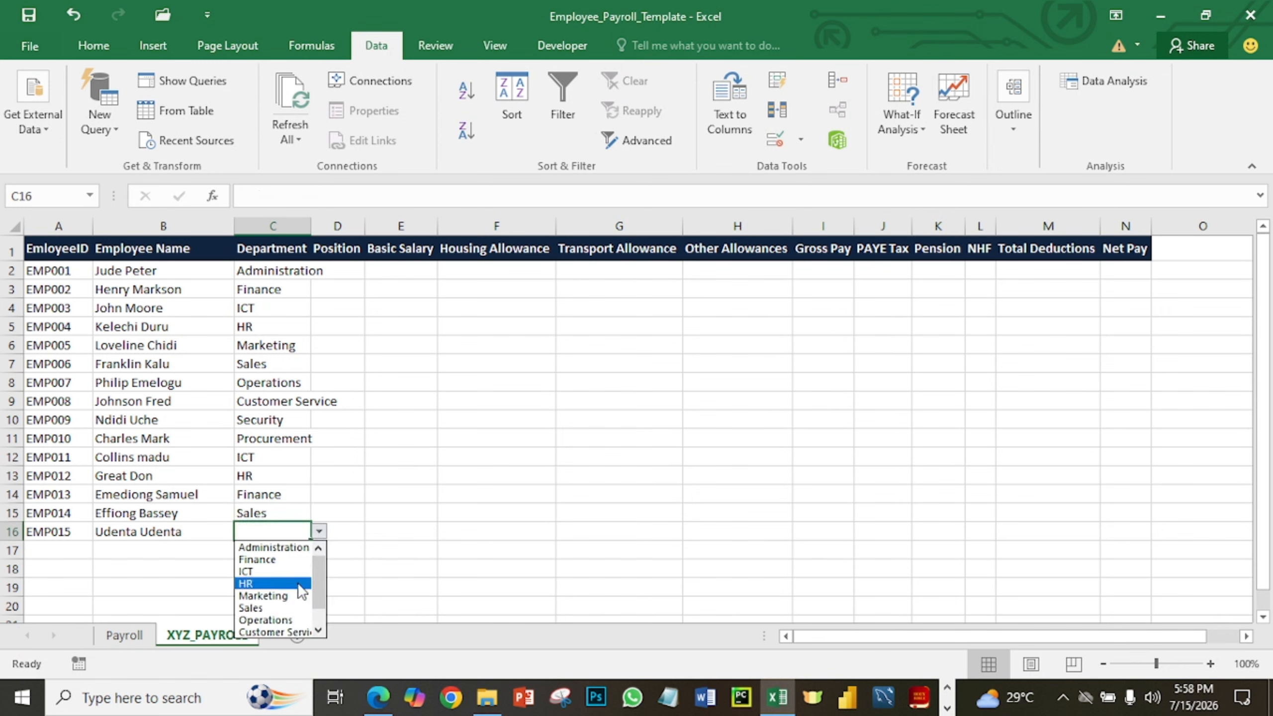
click(280, 632)
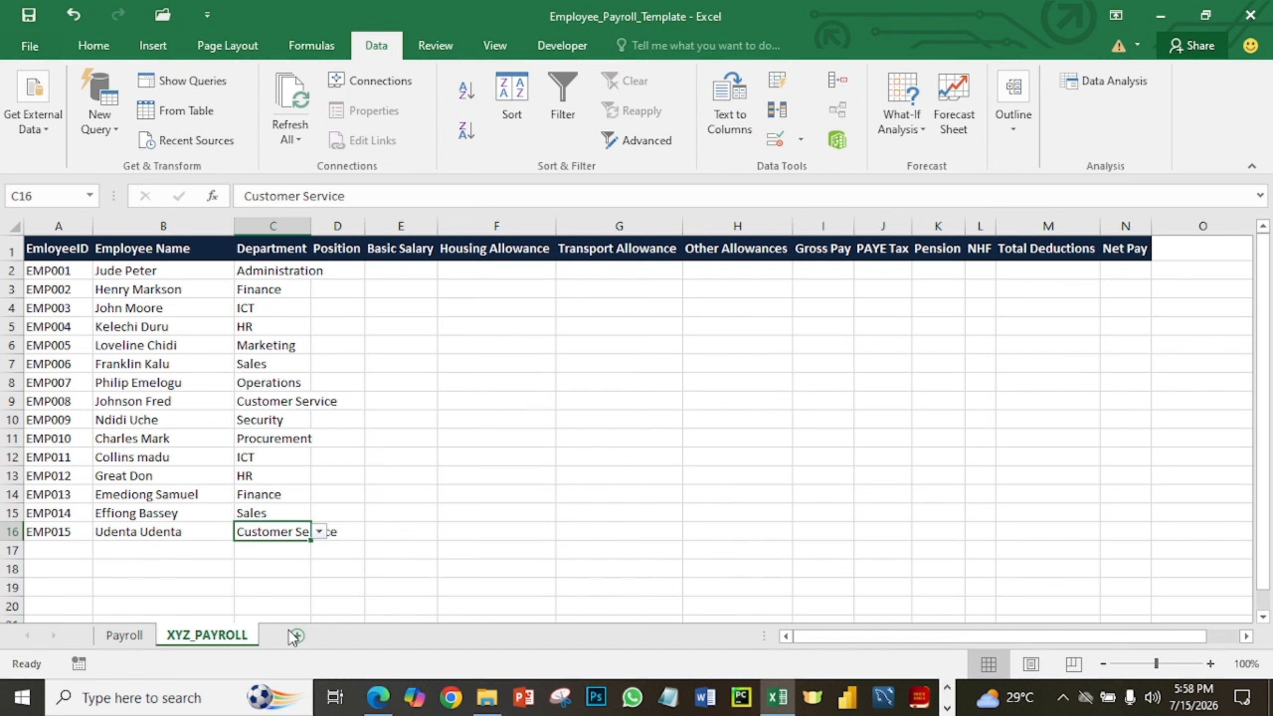
click(394, 489)
Widen columns C and D and enter General Manager as EMP001's position in D2.
double_click(311, 225)
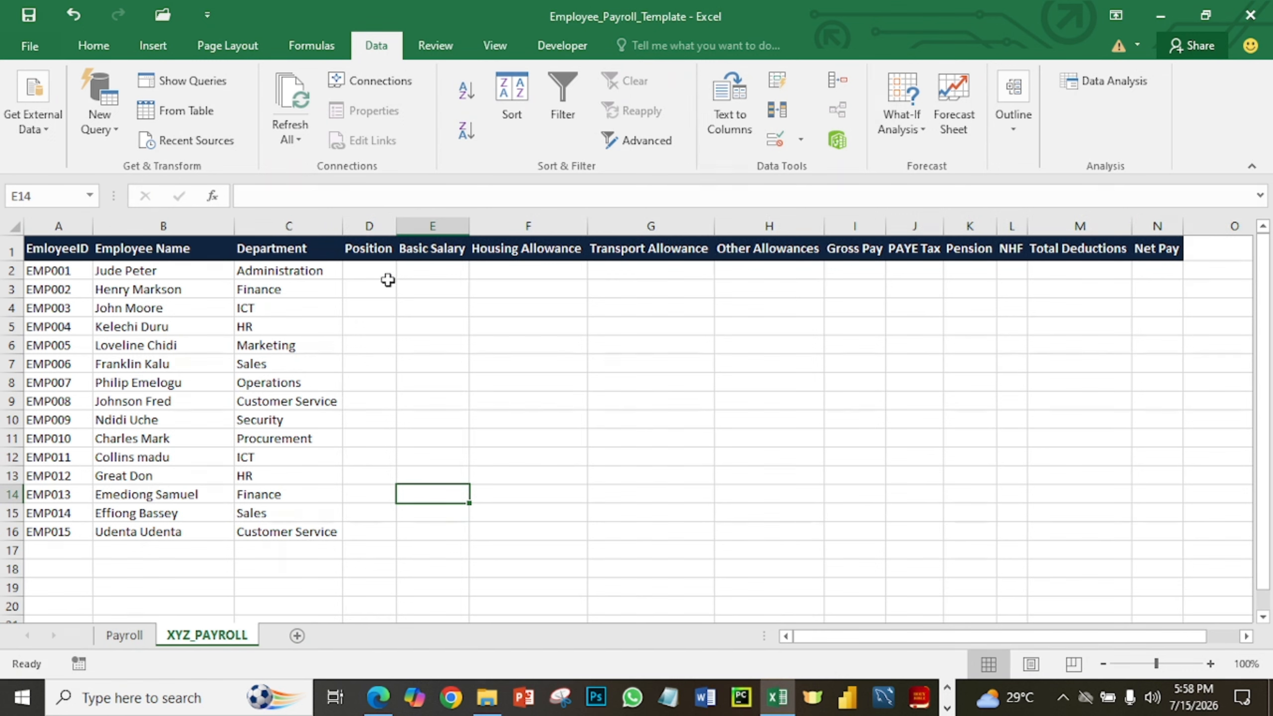
click(395, 228)
drag(396, 227, 422, 227)
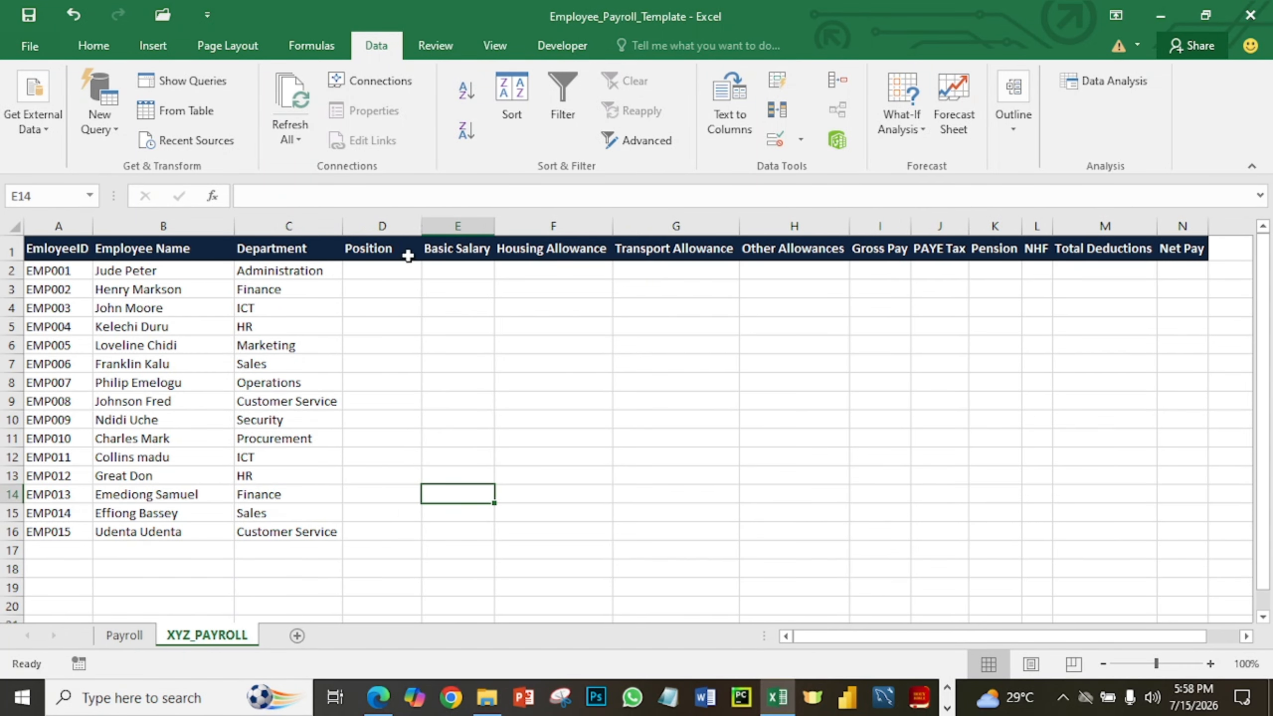
click(396, 271)
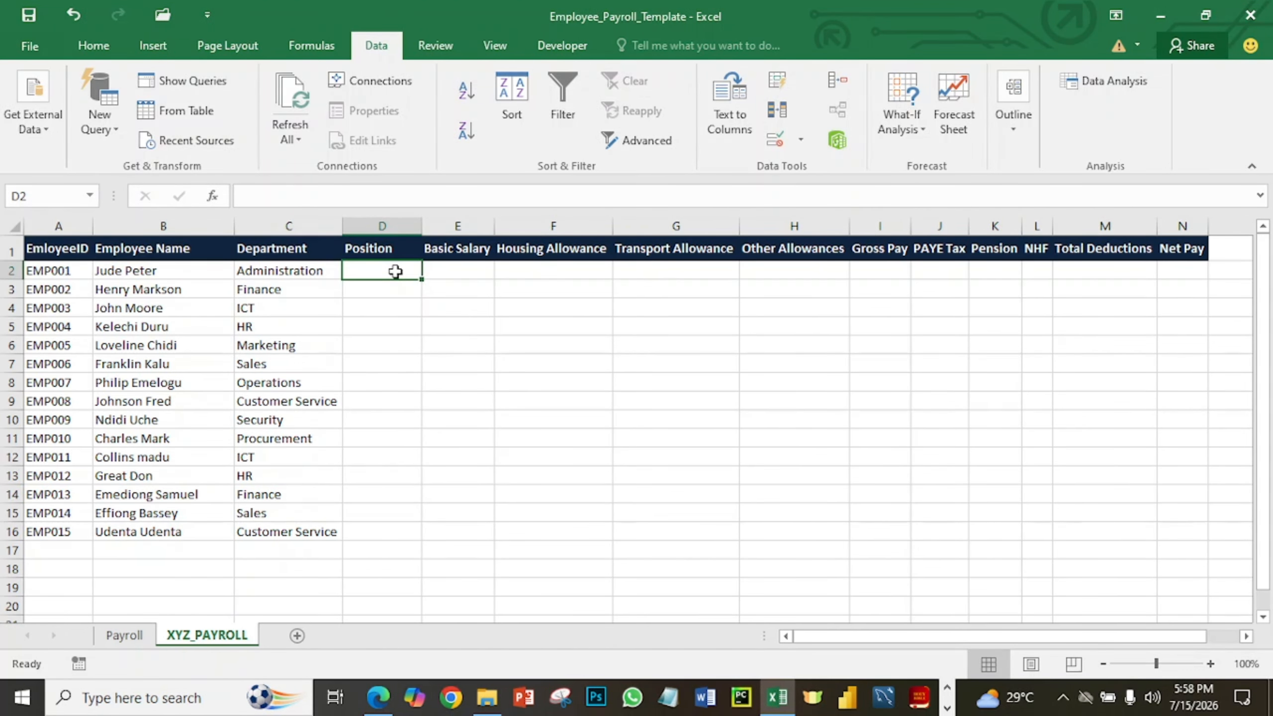
text(Ma)
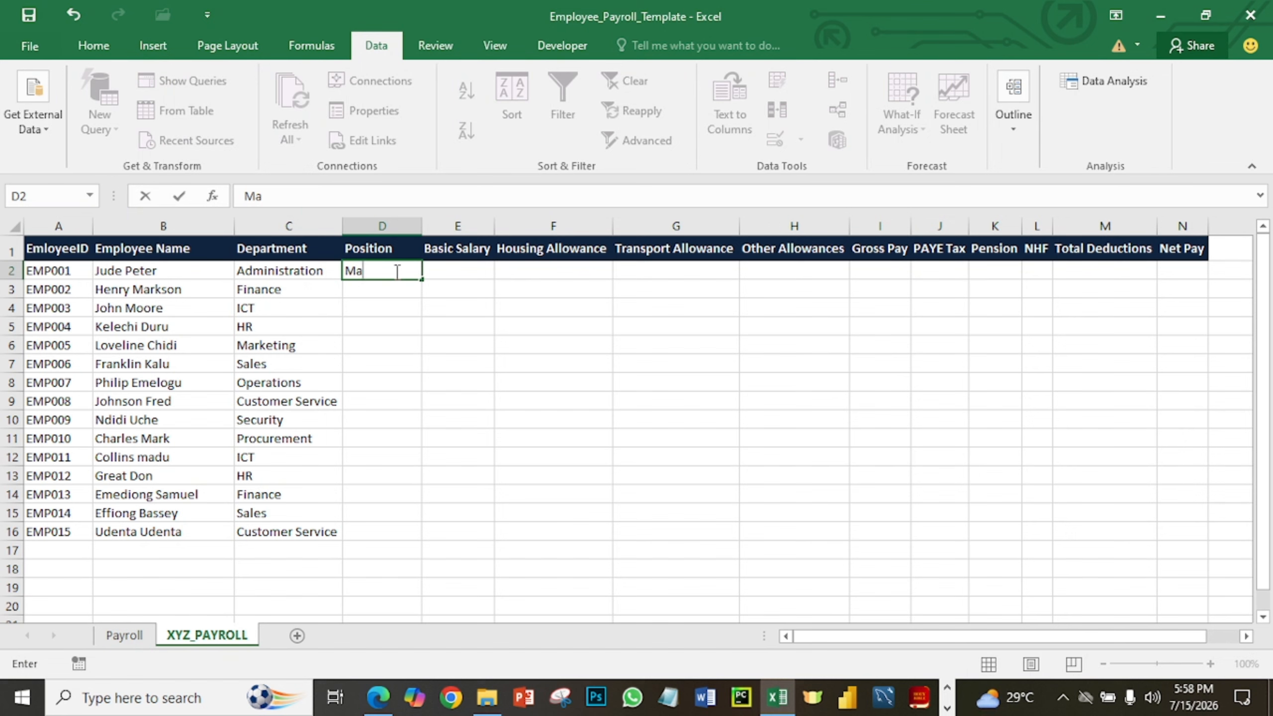
key(BackSpace)
key(BackSpace)
text(General Manager)
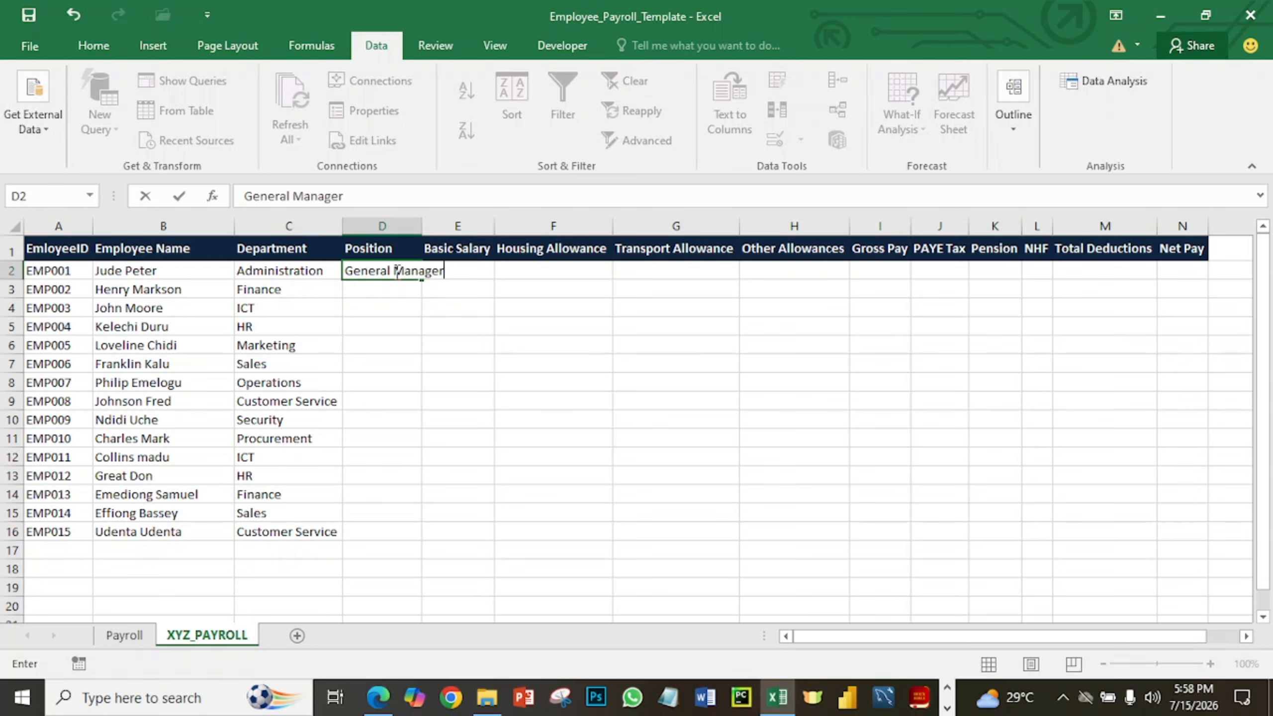
click(432, 306)
double_click(421, 229)
Enter positions Accountant, Software Developer, HR Officer, Marketing Exec, Sales Exec and Supervisor in D3–D8.
click(391, 289)
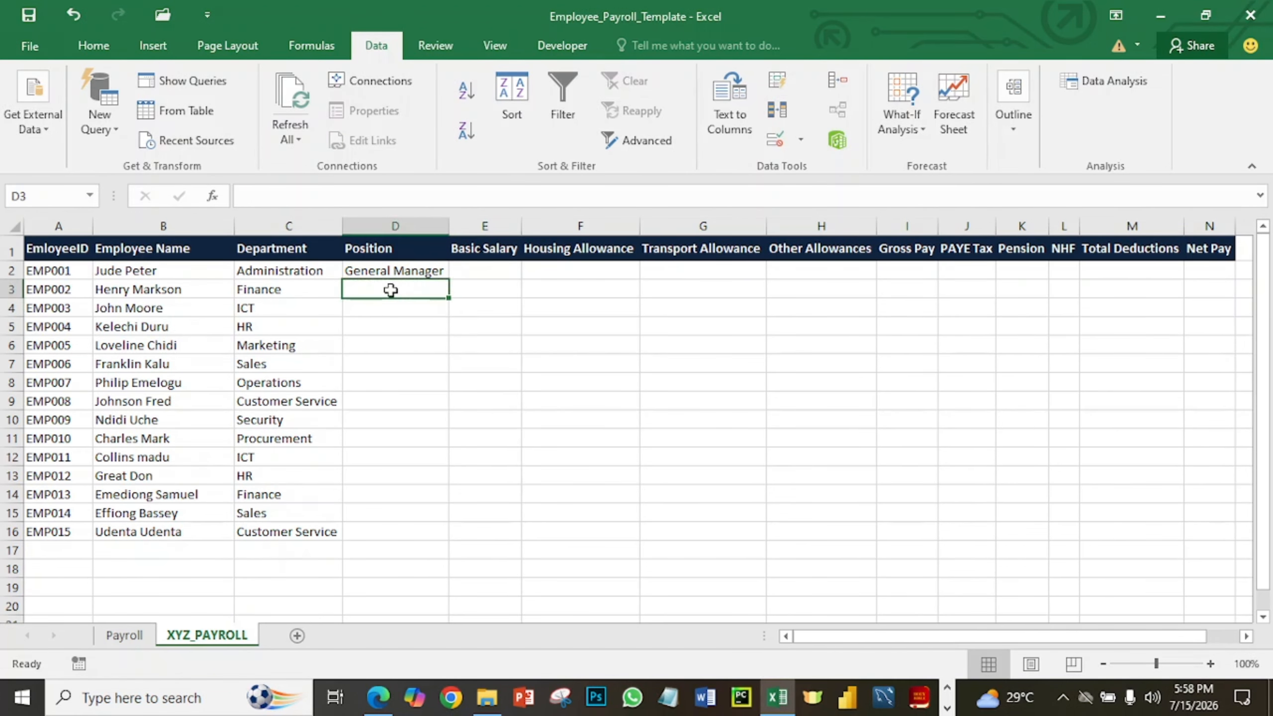
text(Ac)
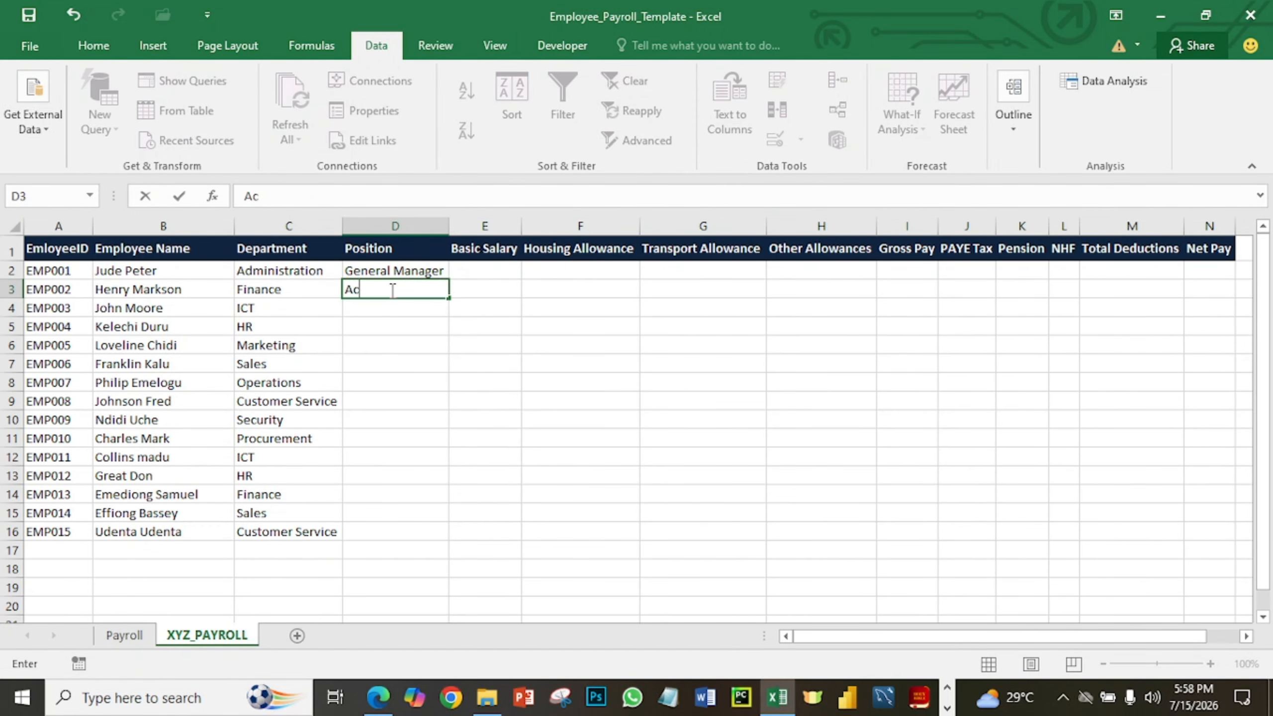
text(countant)
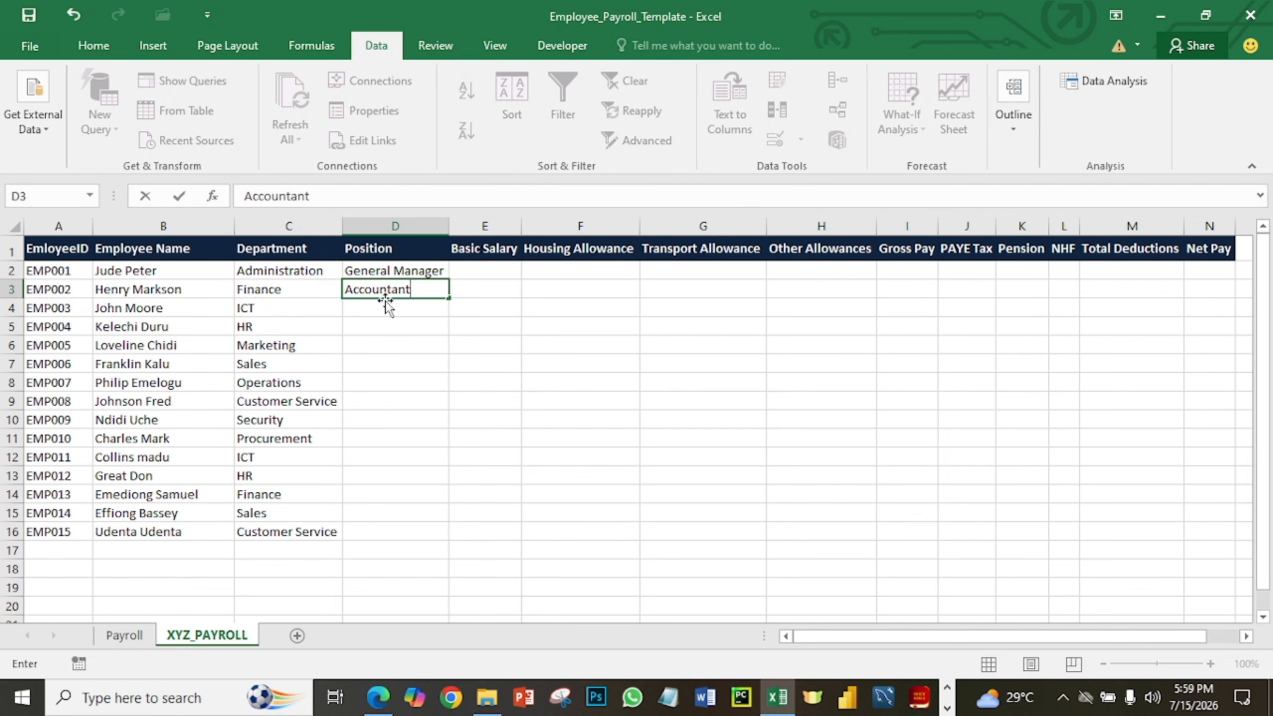
click(387, 308)
text(So)
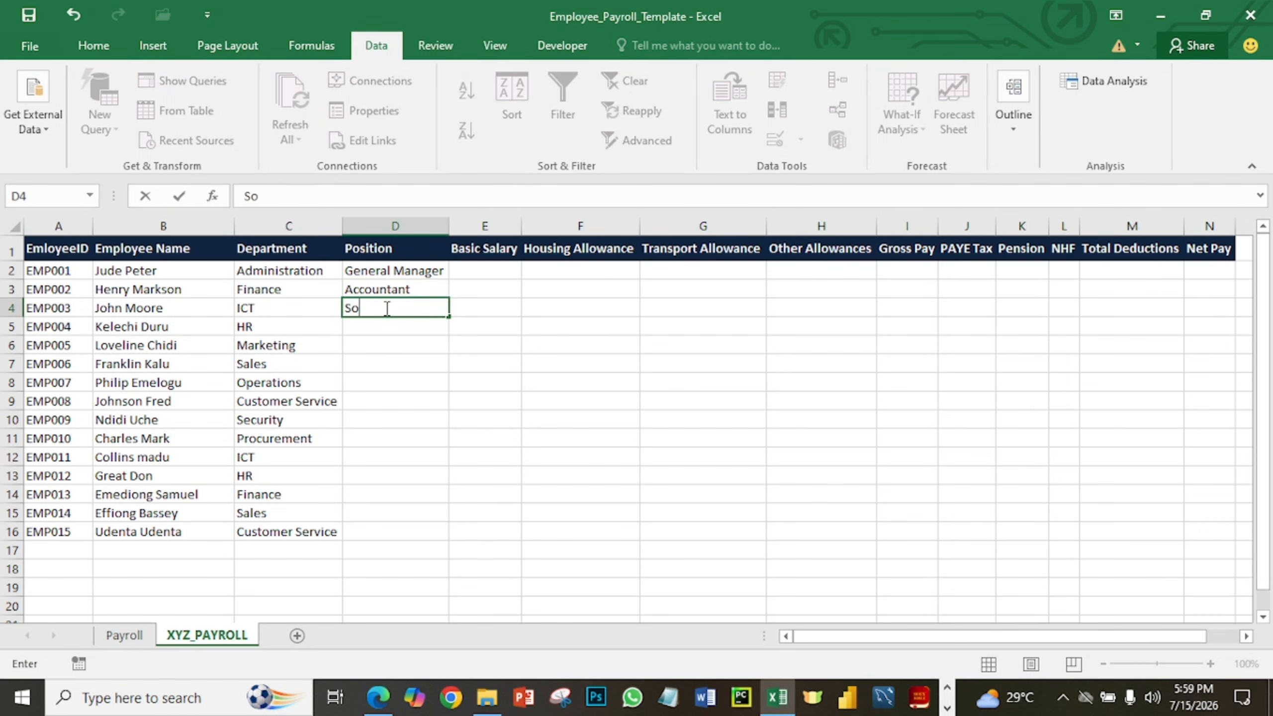
text(ftware Develop)
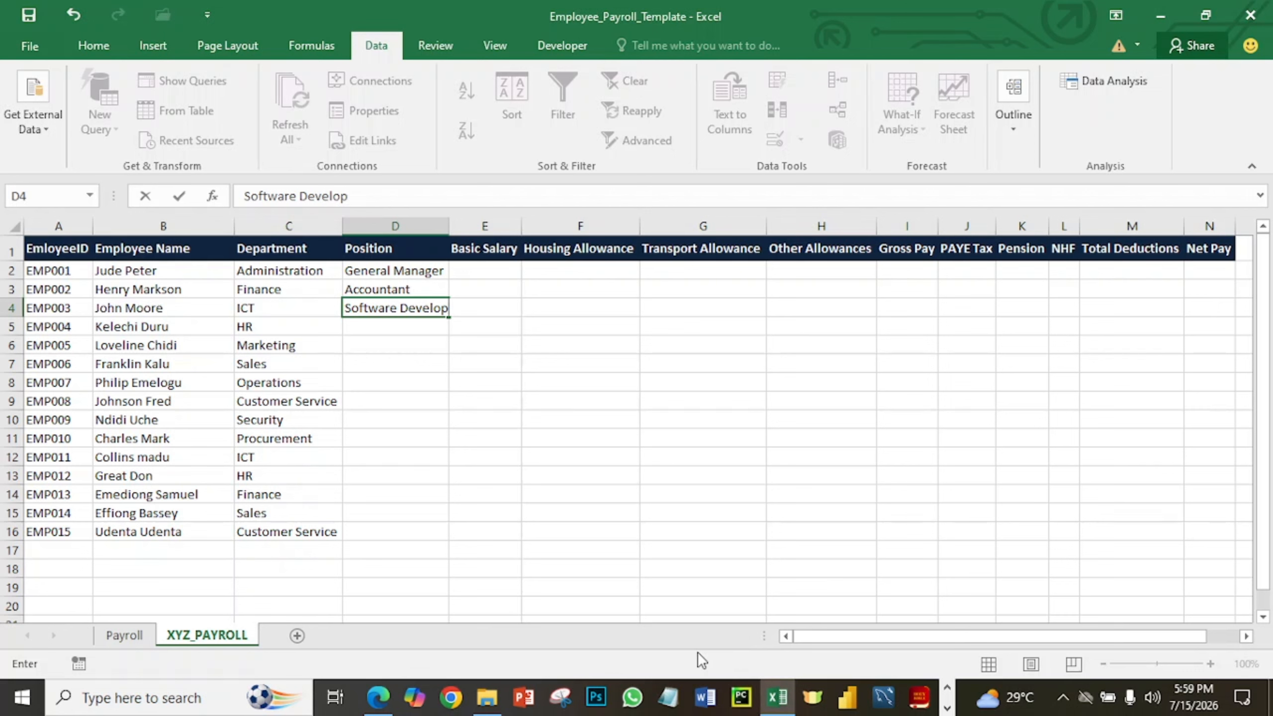
text(er)
click(388, 327)
text(H)
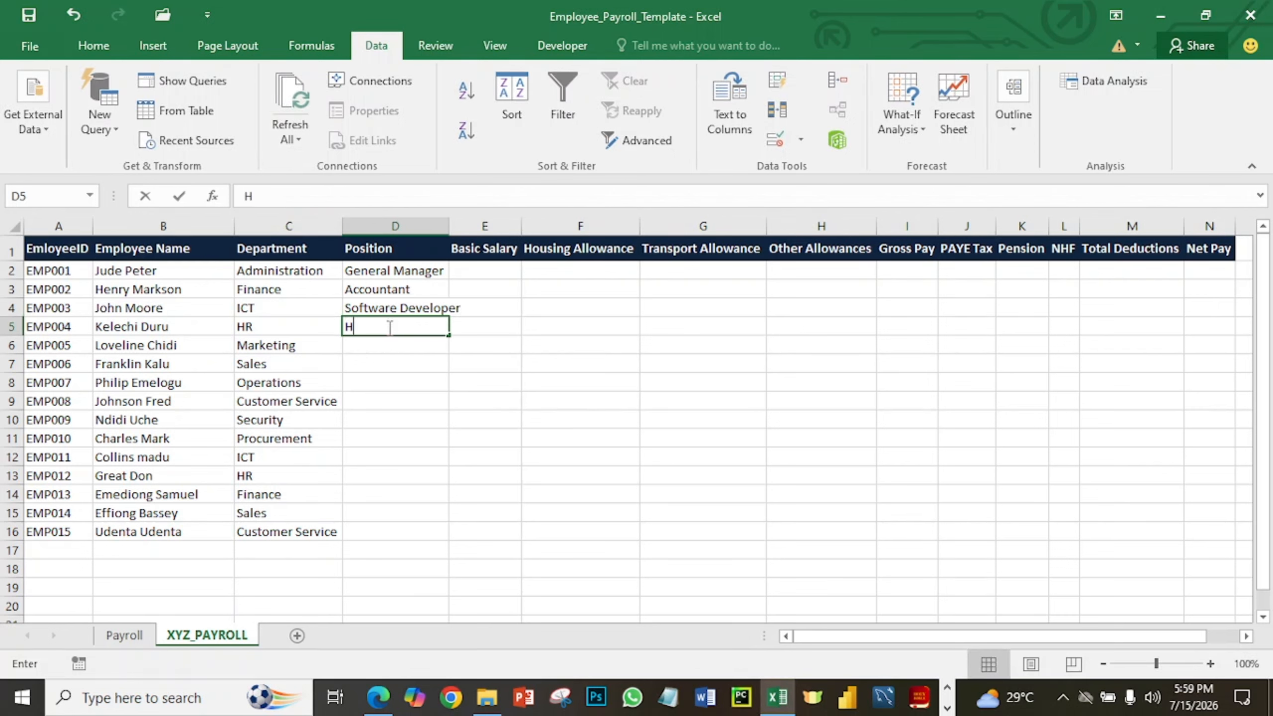
text(R Officer)
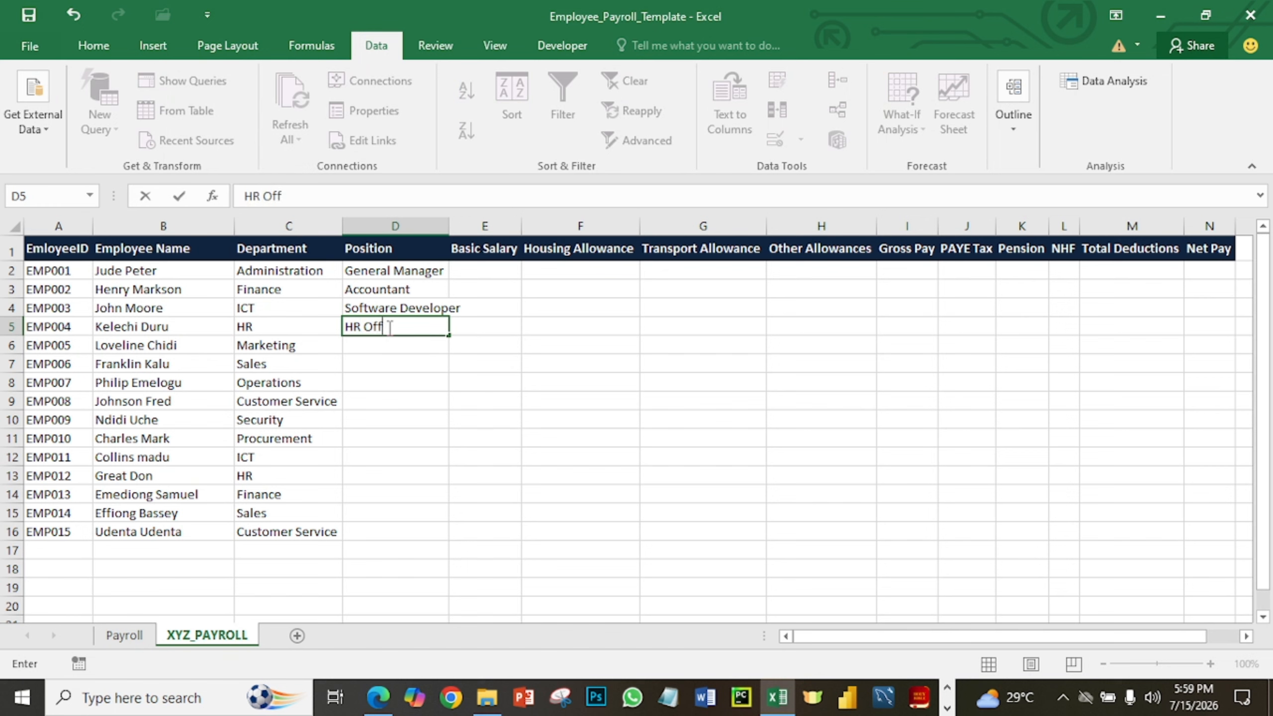
click(392, 352)
text(Mar)
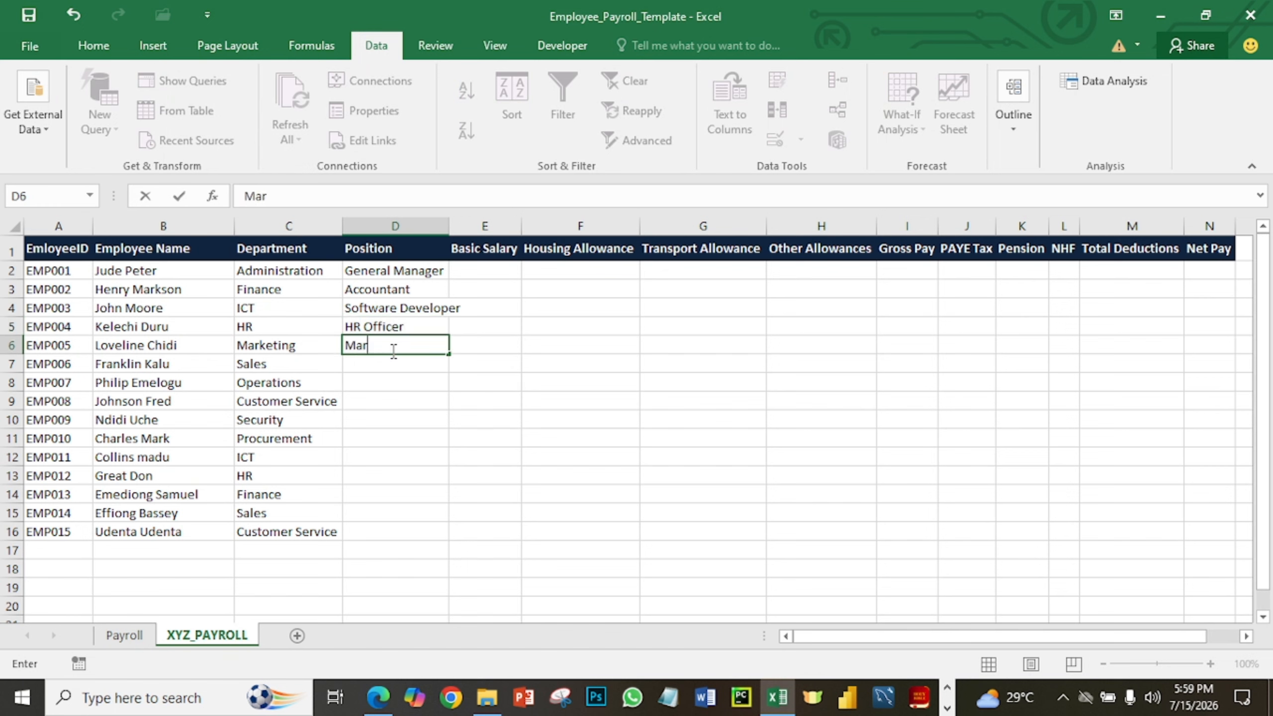
text(keting Exec)
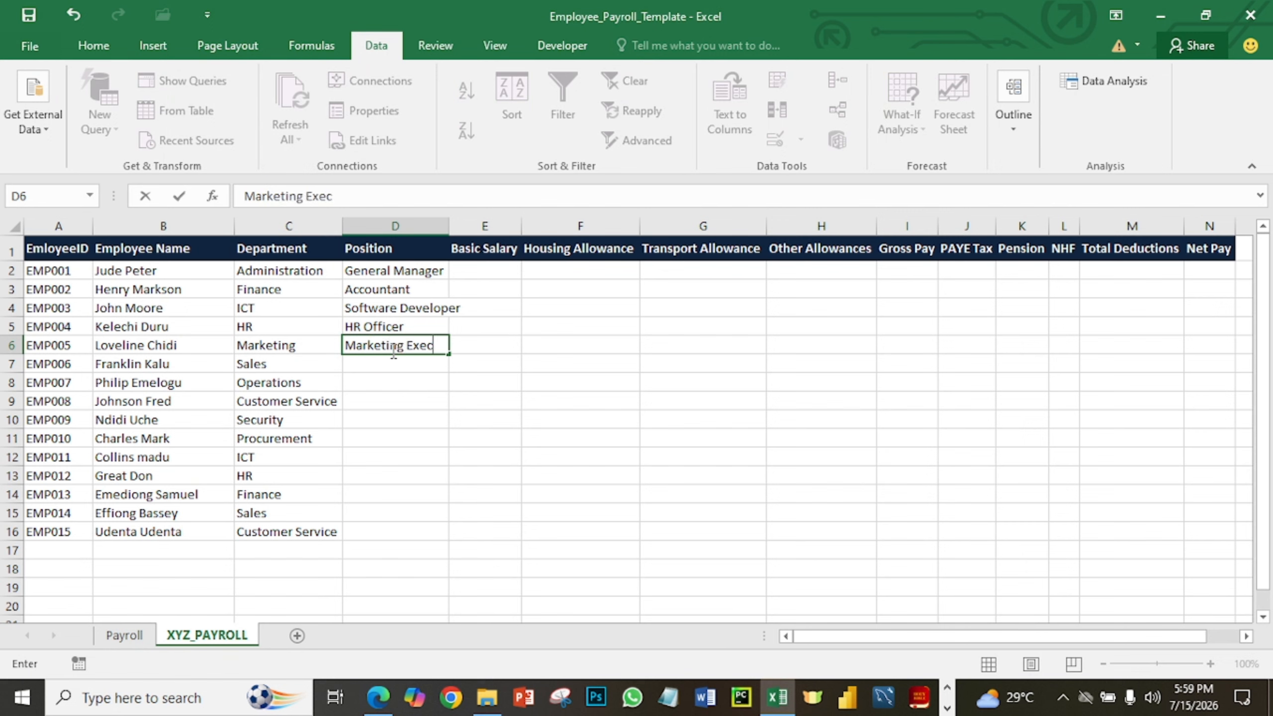
click(392, 369)
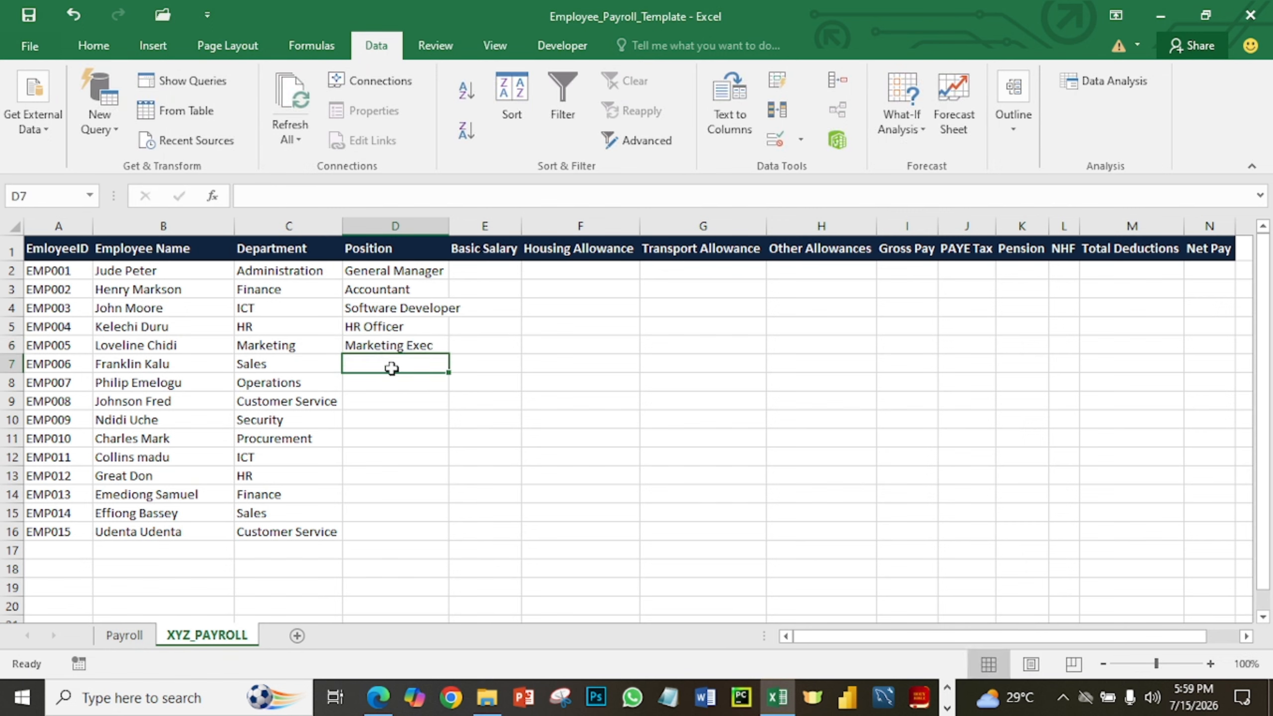
text(Sa)
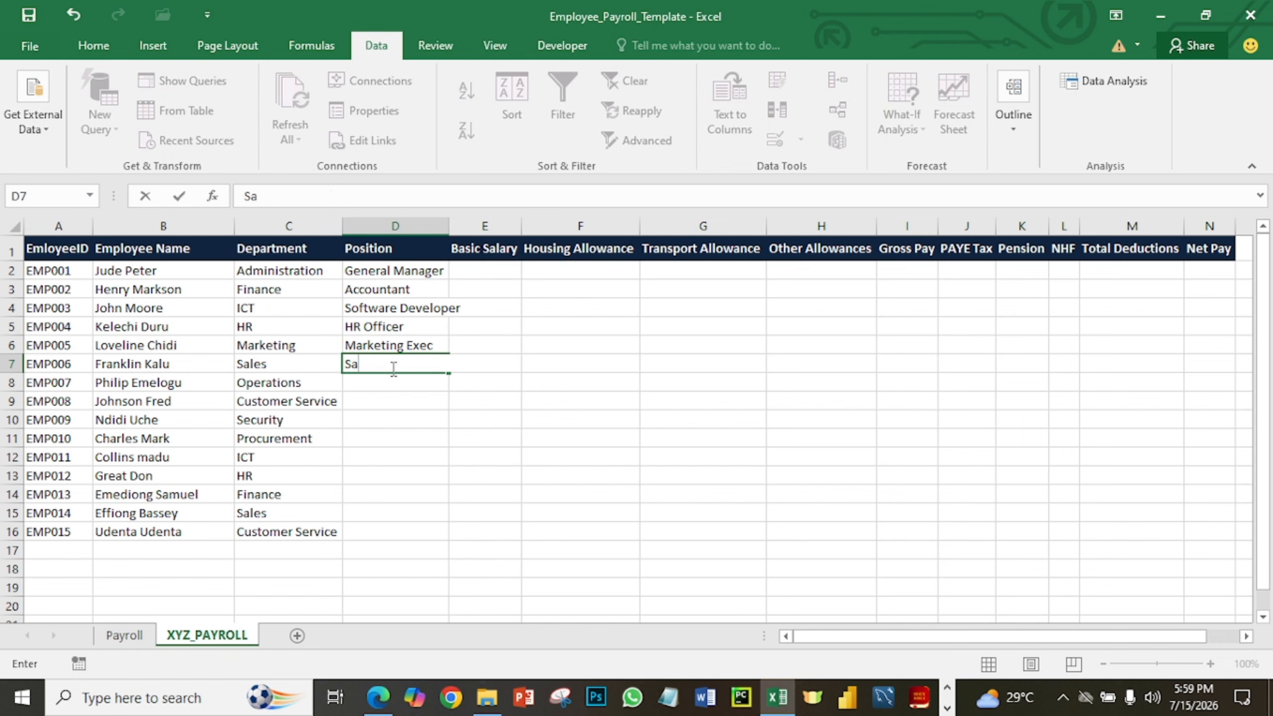
text(les Exec)
click(406, 382)
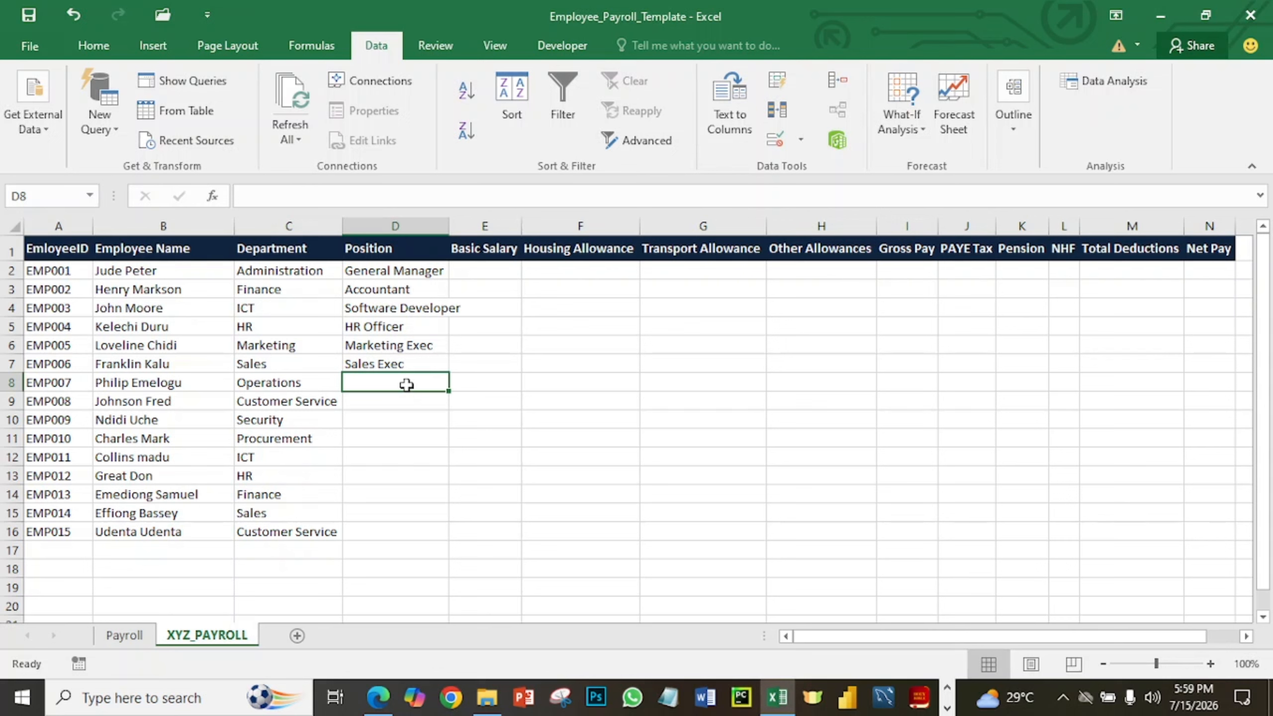
text(Super)
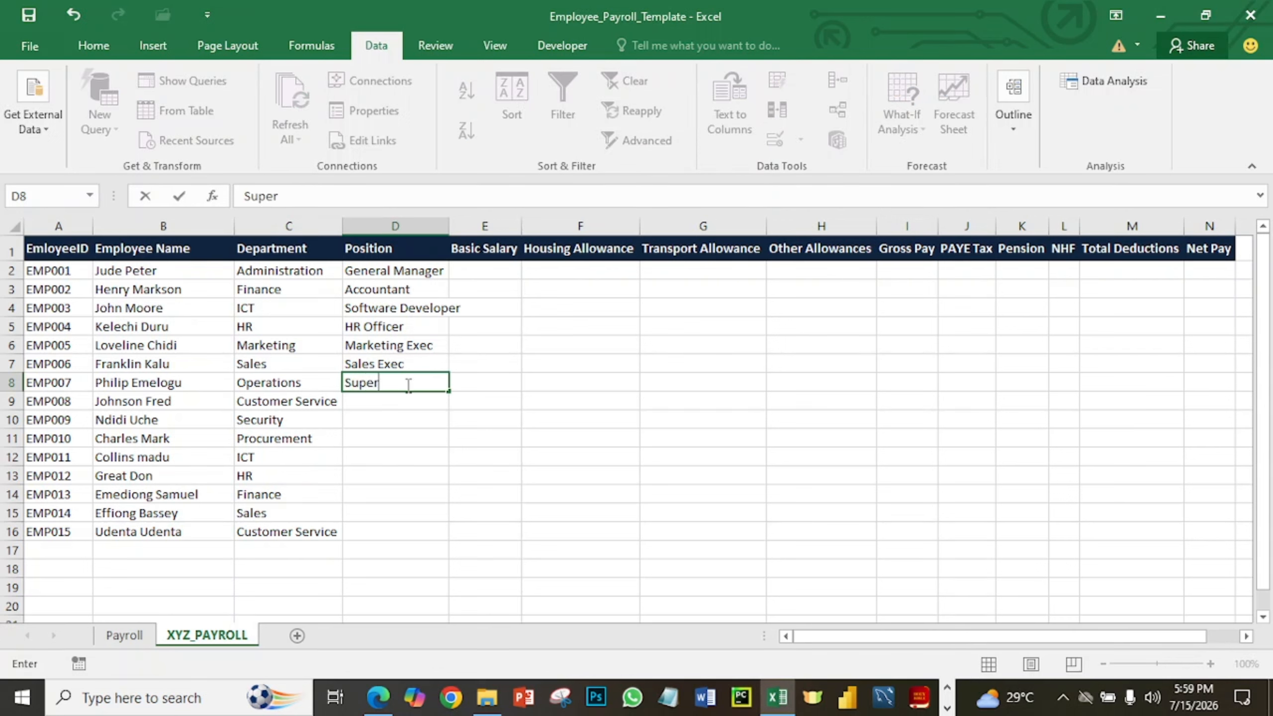
text(visor)
Enter positions Supervisor, Fronk Desk, Supervisor and Supervisor for EMP007–EMP010.
key(Return)
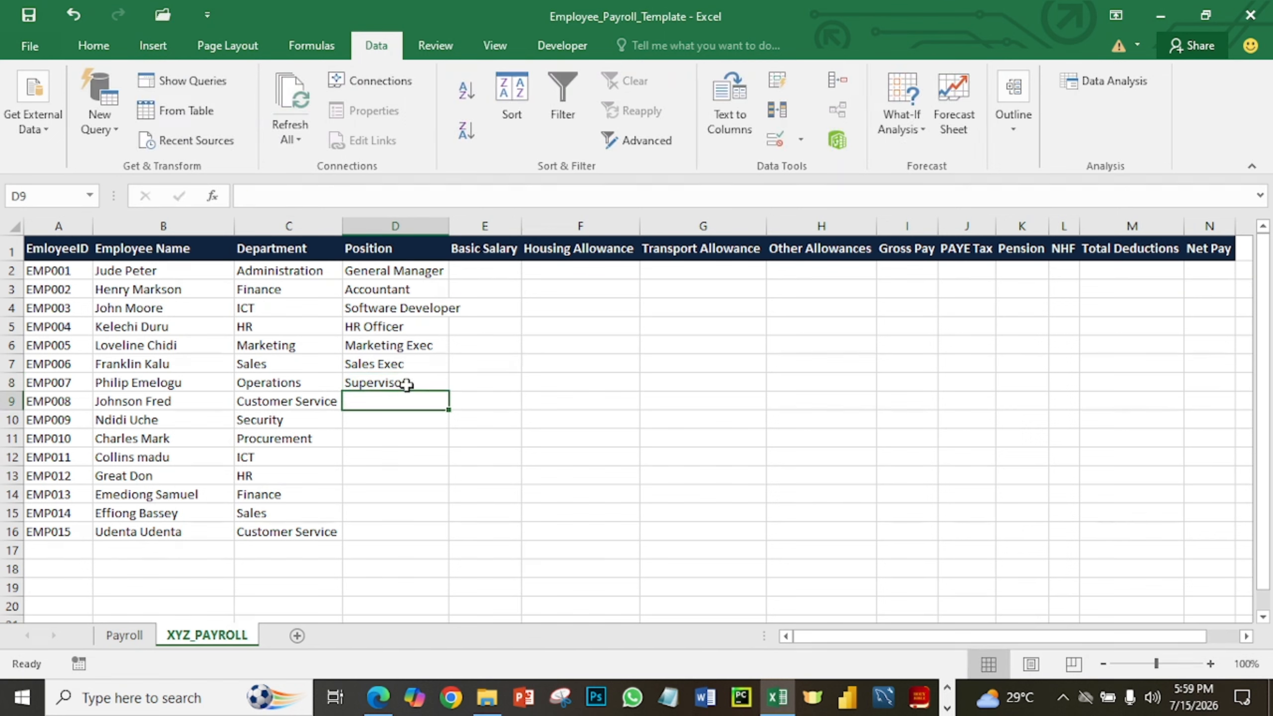
text(Fron)
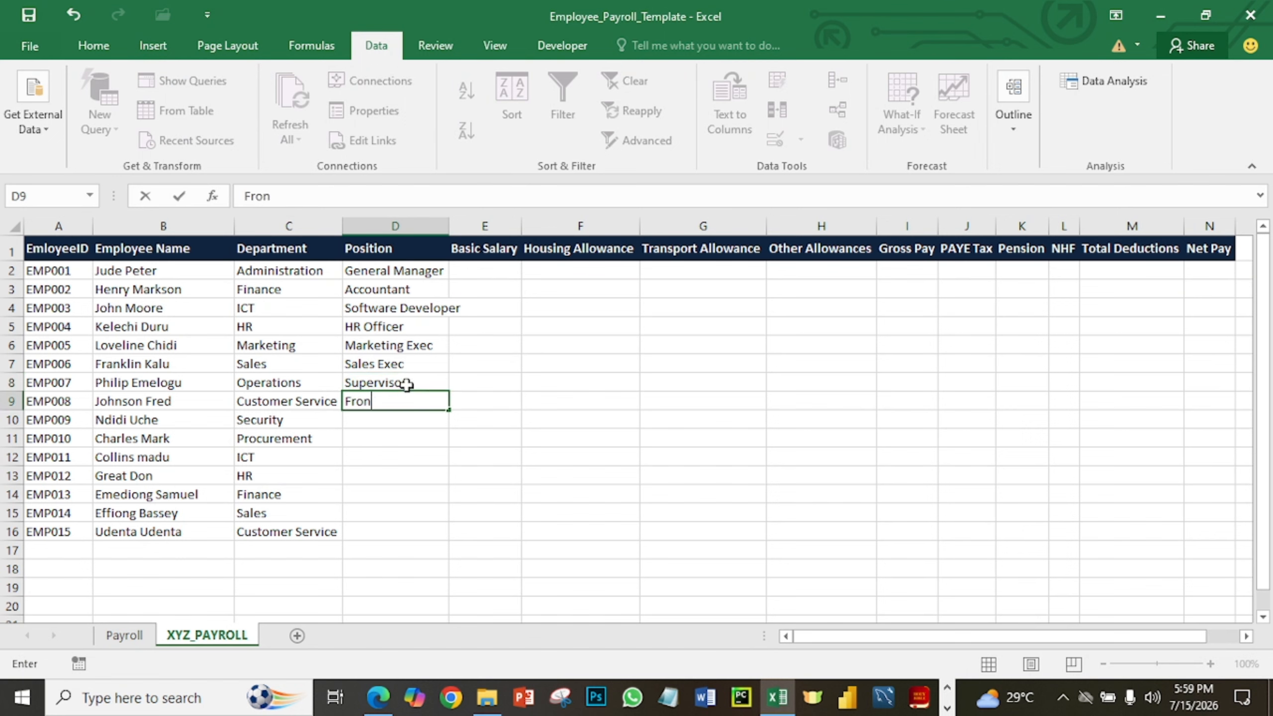
text(k Desk)
key(Return)
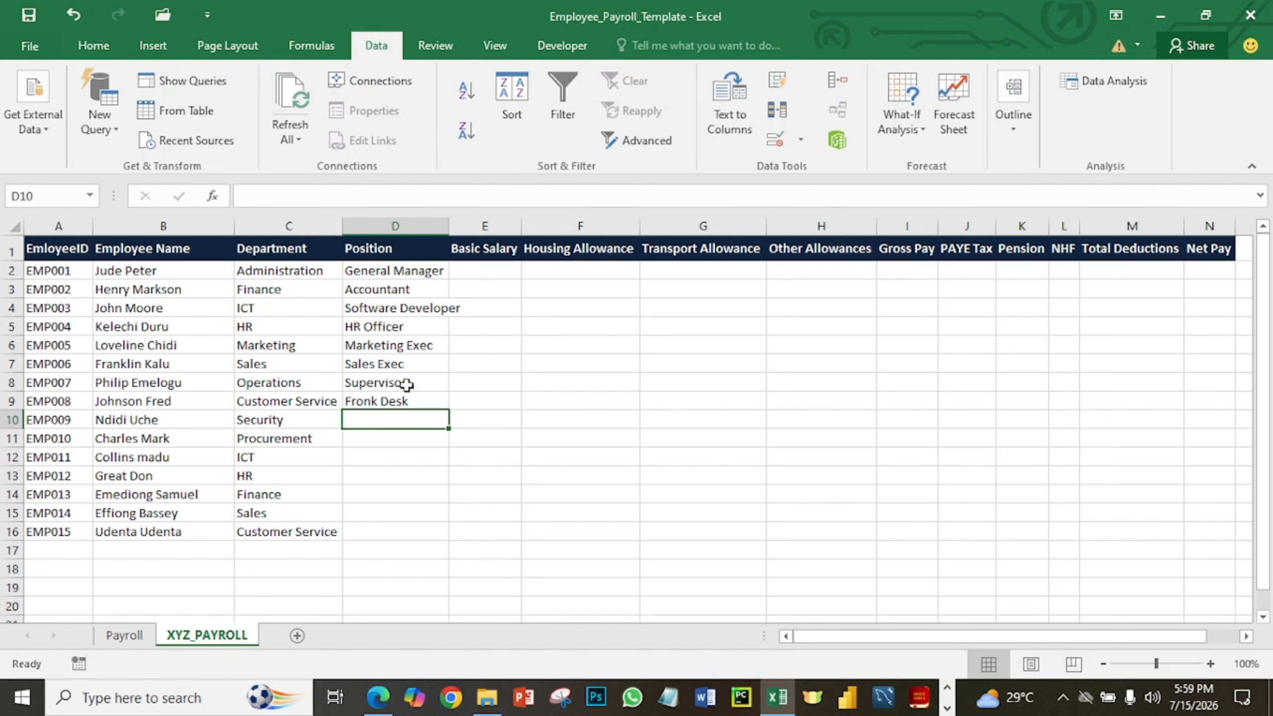
text(Sup)
text(er)
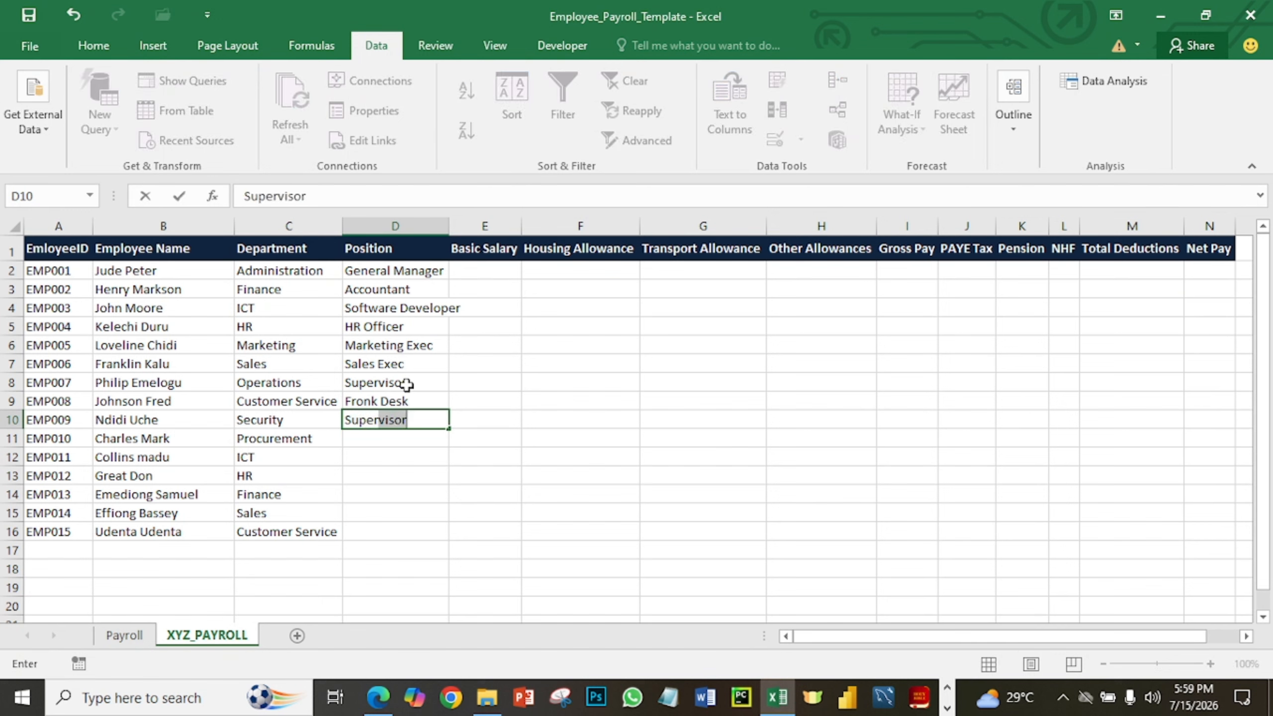
key(Return)
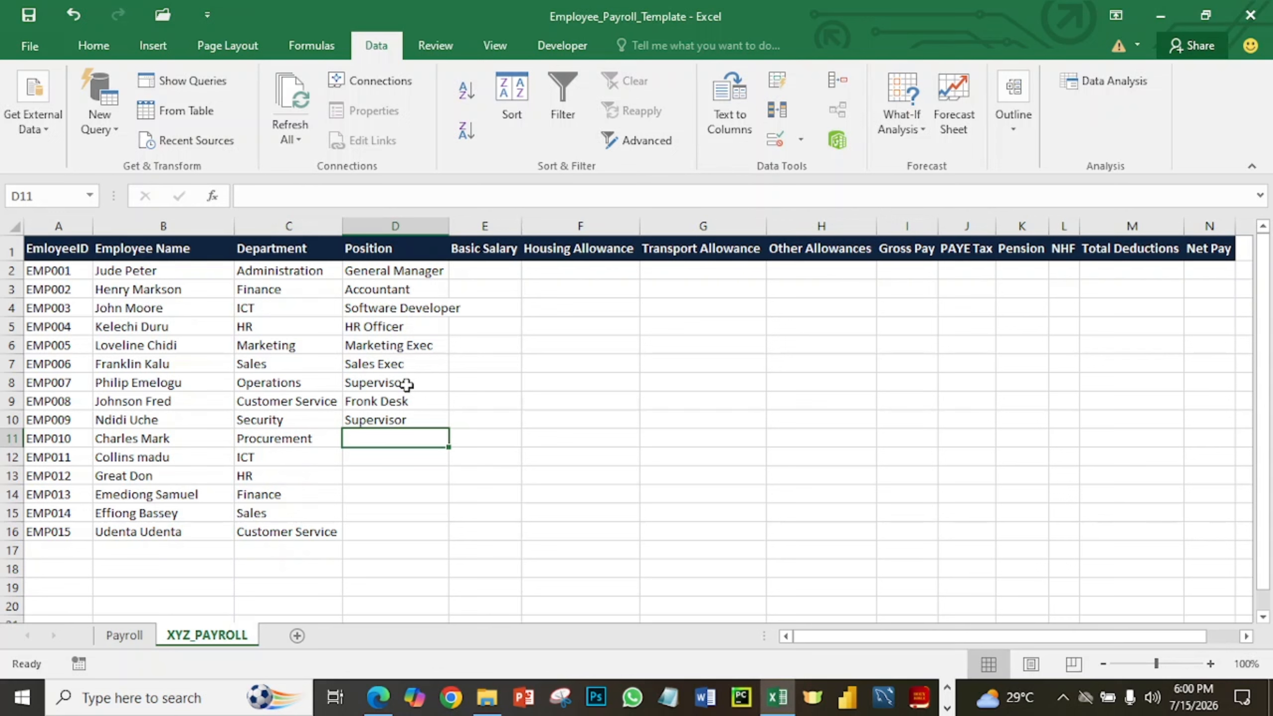
text(S)
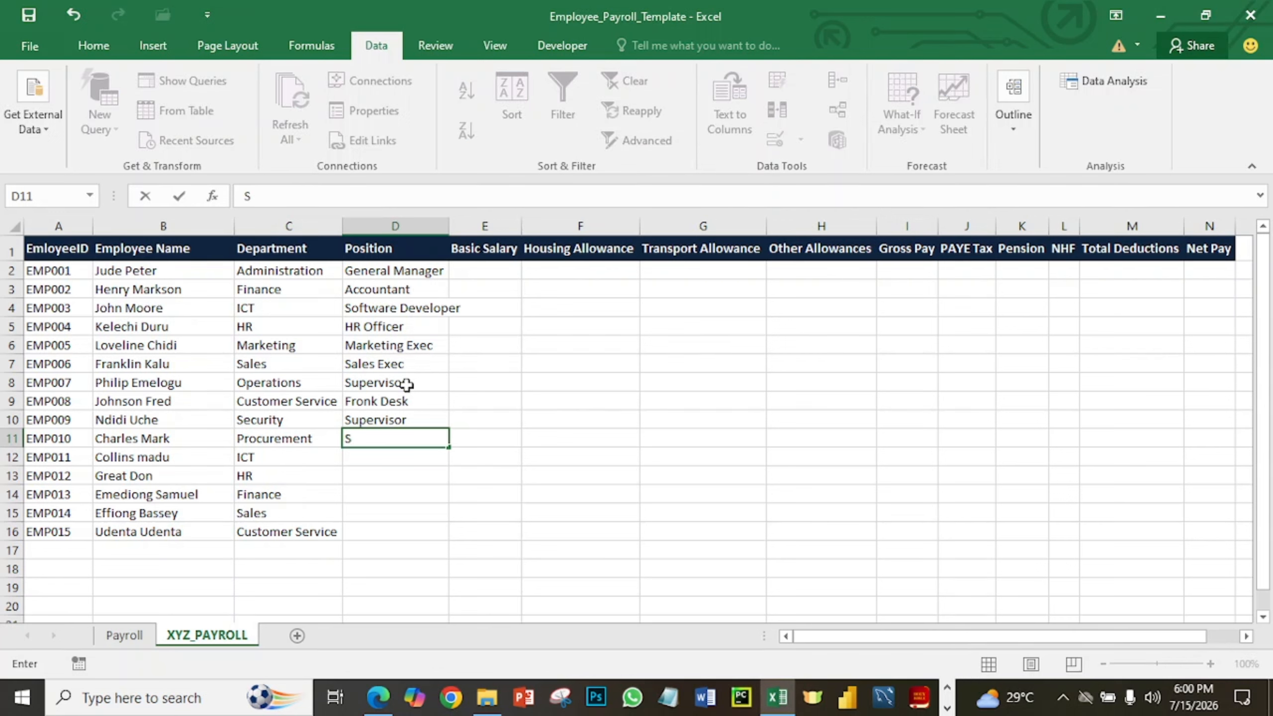
text(upervisor)
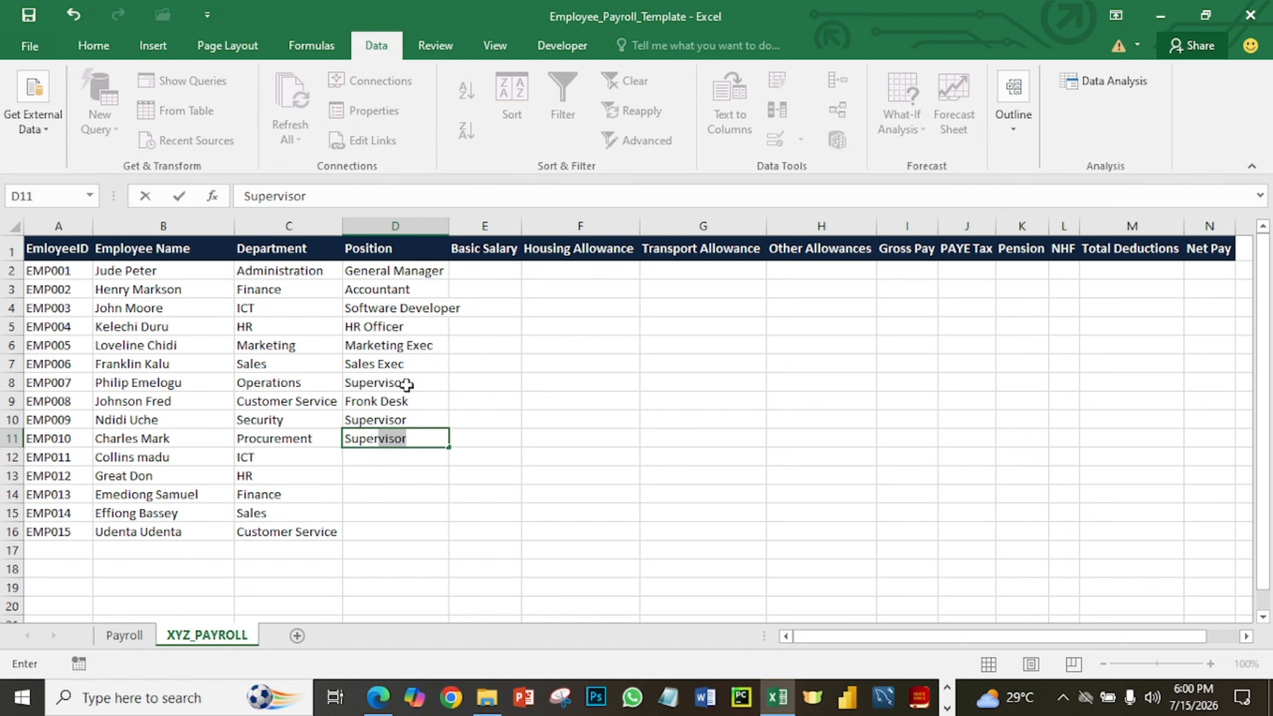
key(Return)
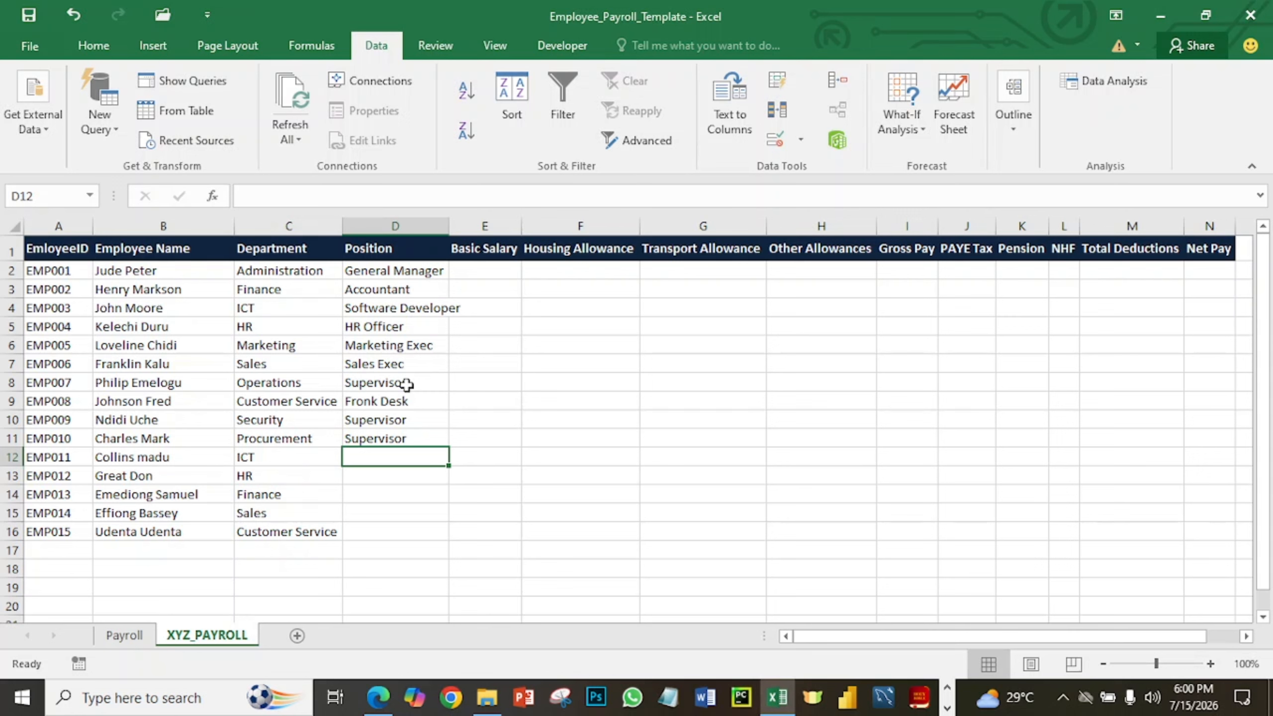
Enter positions Maintenance Engr, HR Officer, Cashier, Sales Rep and Fronk Desk for EMP011–EMP015.
text(Maint)
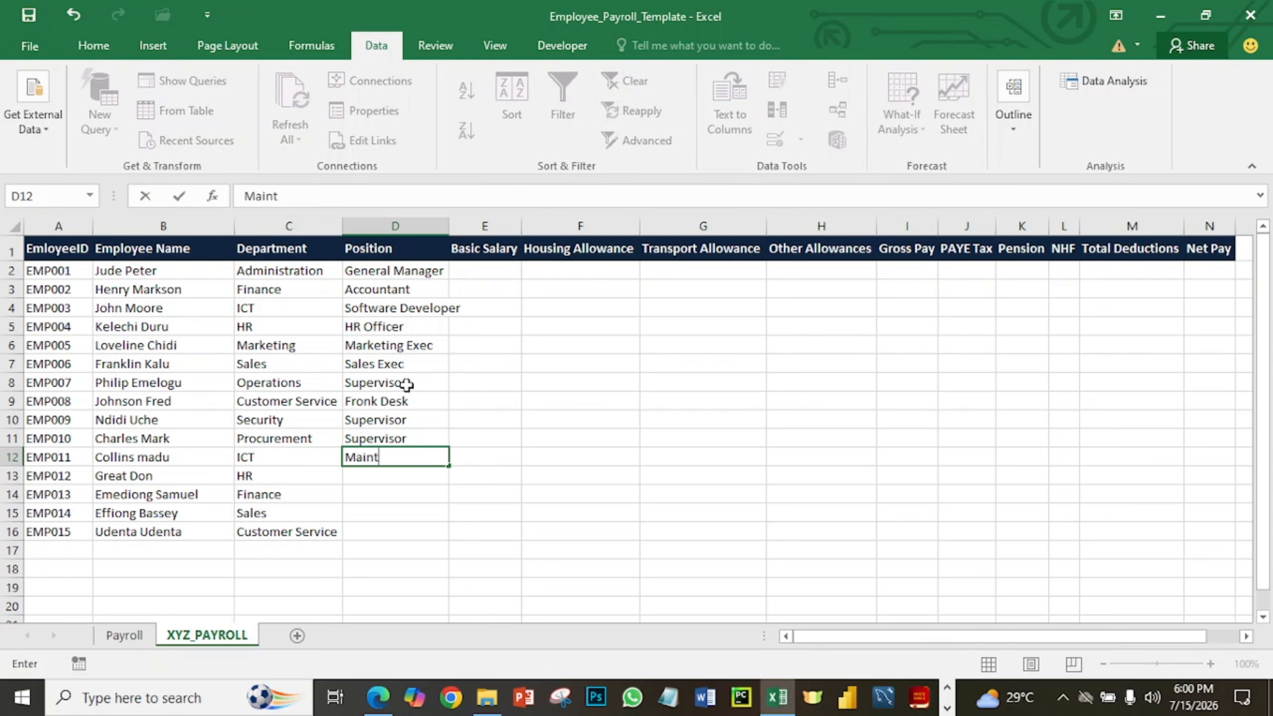
text(enance Engr)
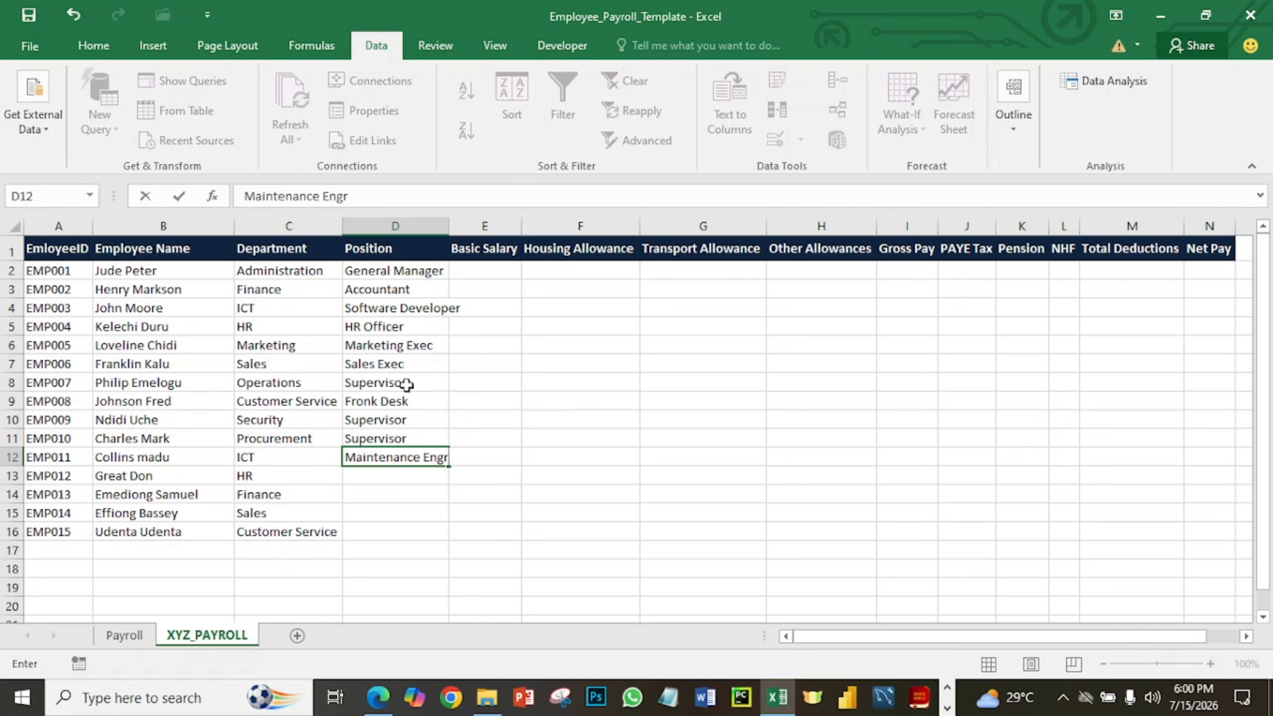
key(Return)
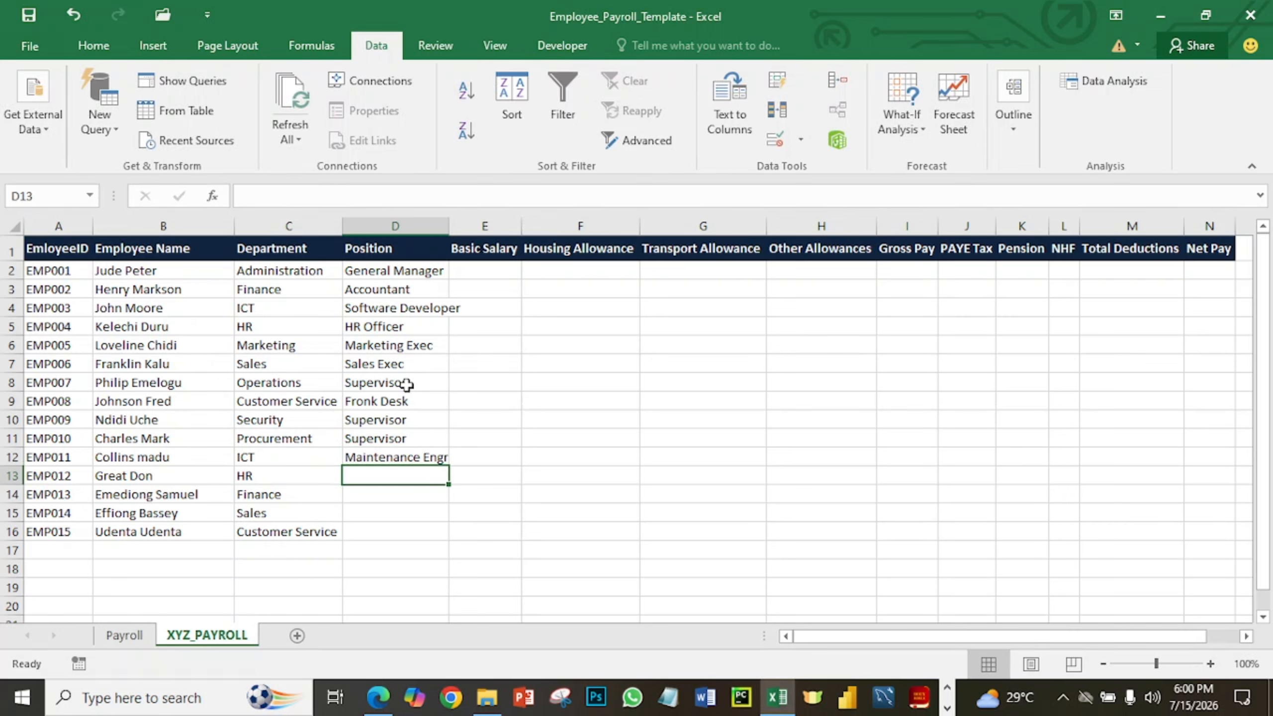
text(Hr)
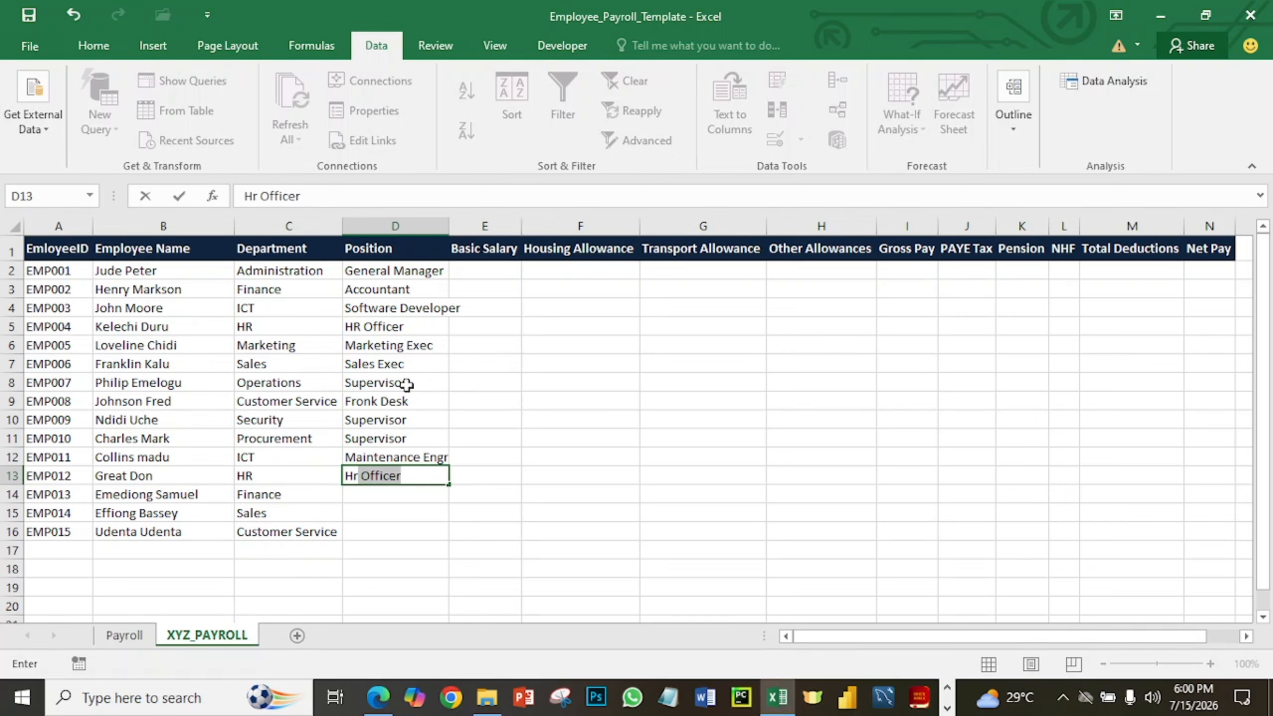
key(BackSpace)
key(BackSpace)
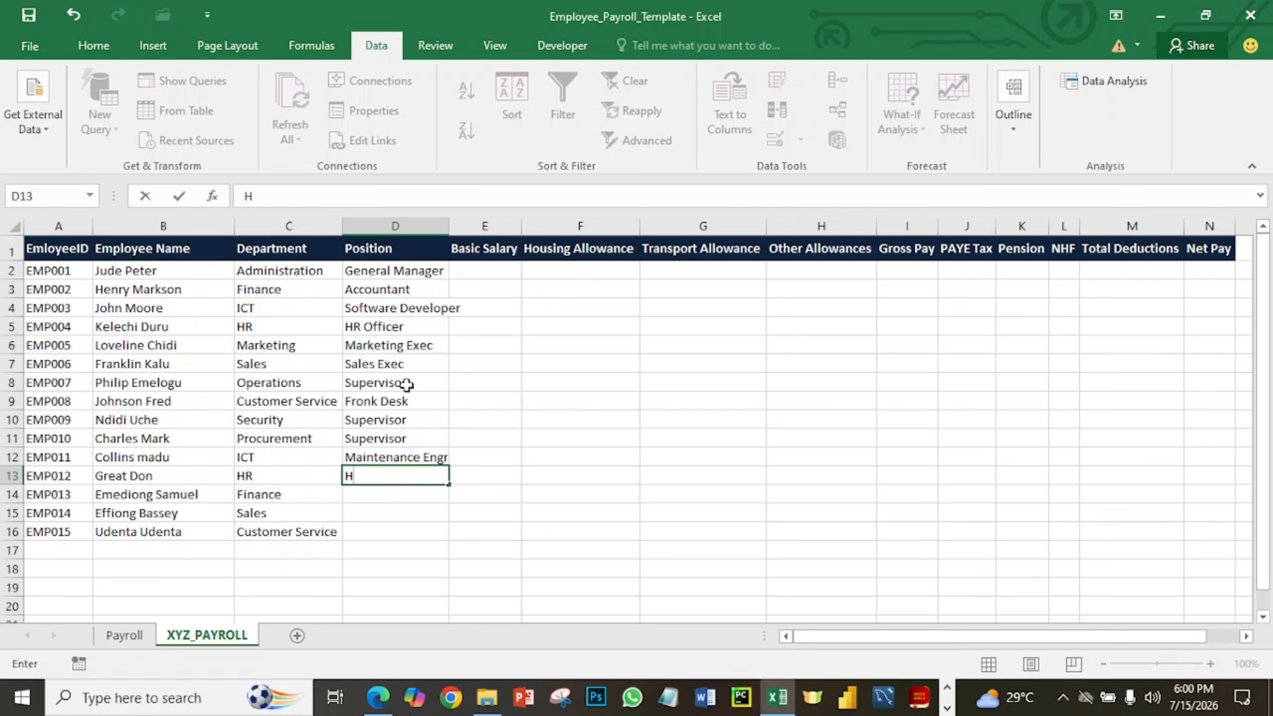
text(R)
key(Return)
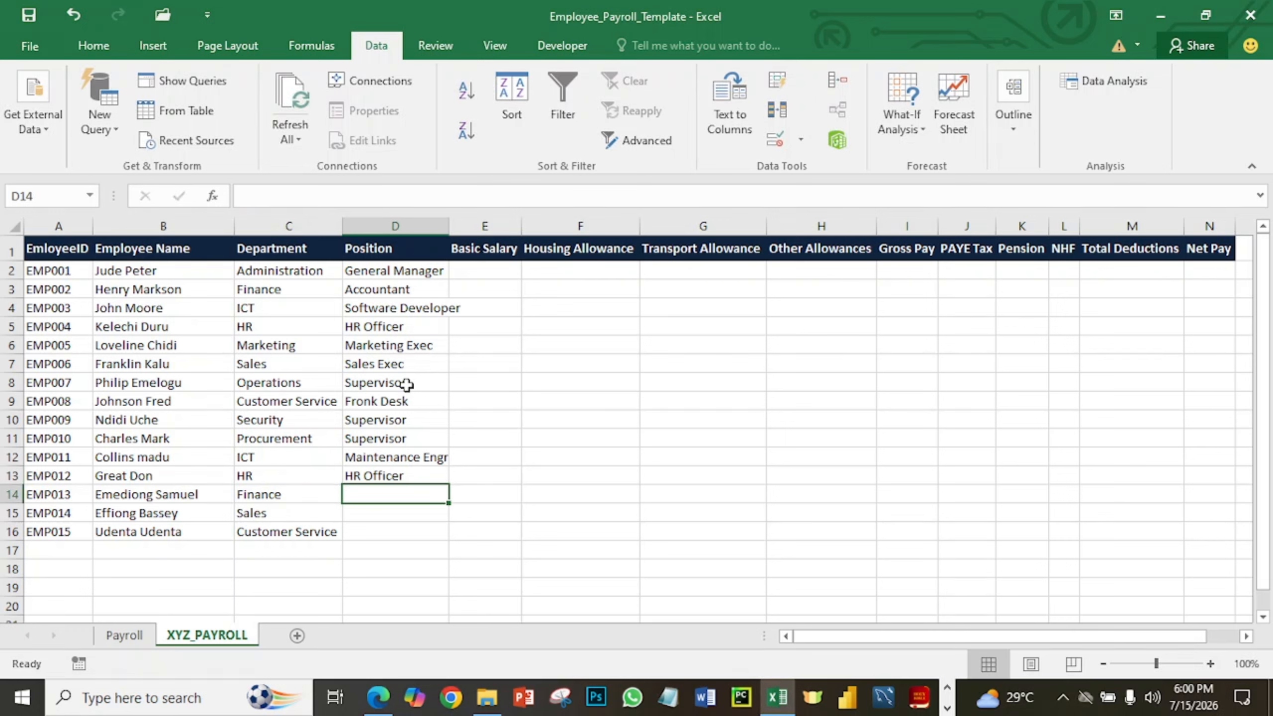
text(Cashier)
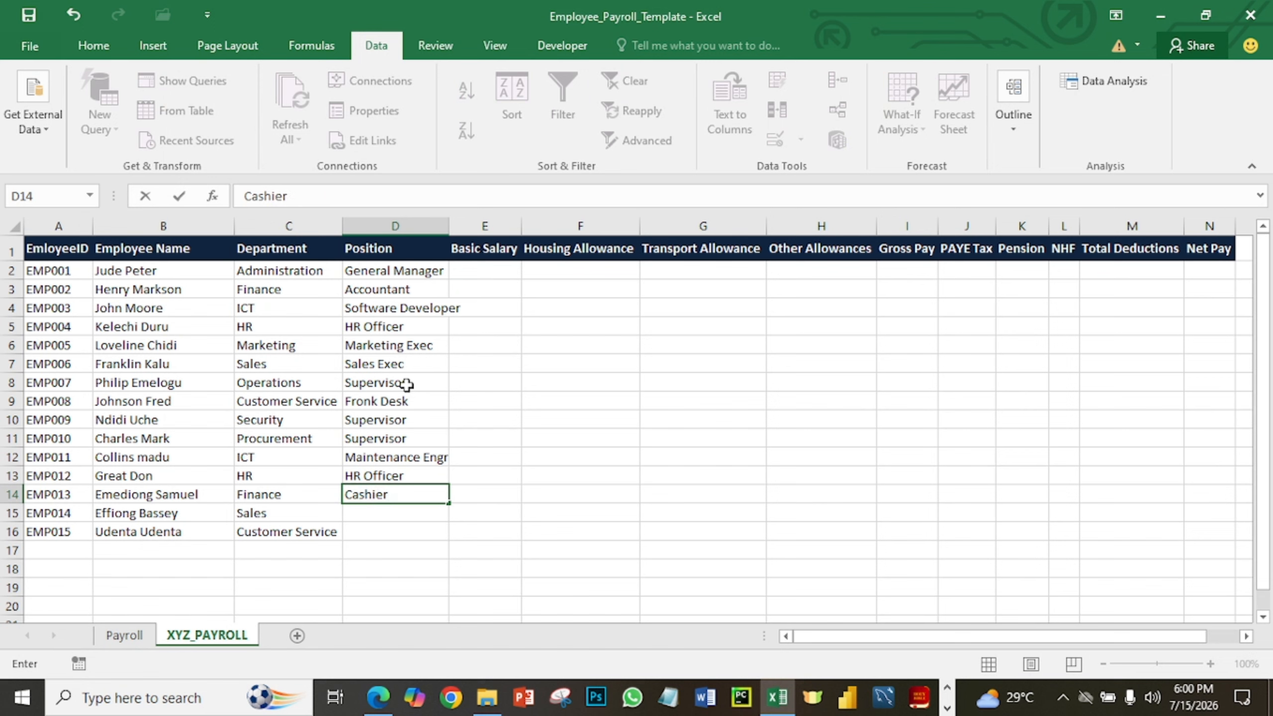
key(Return)
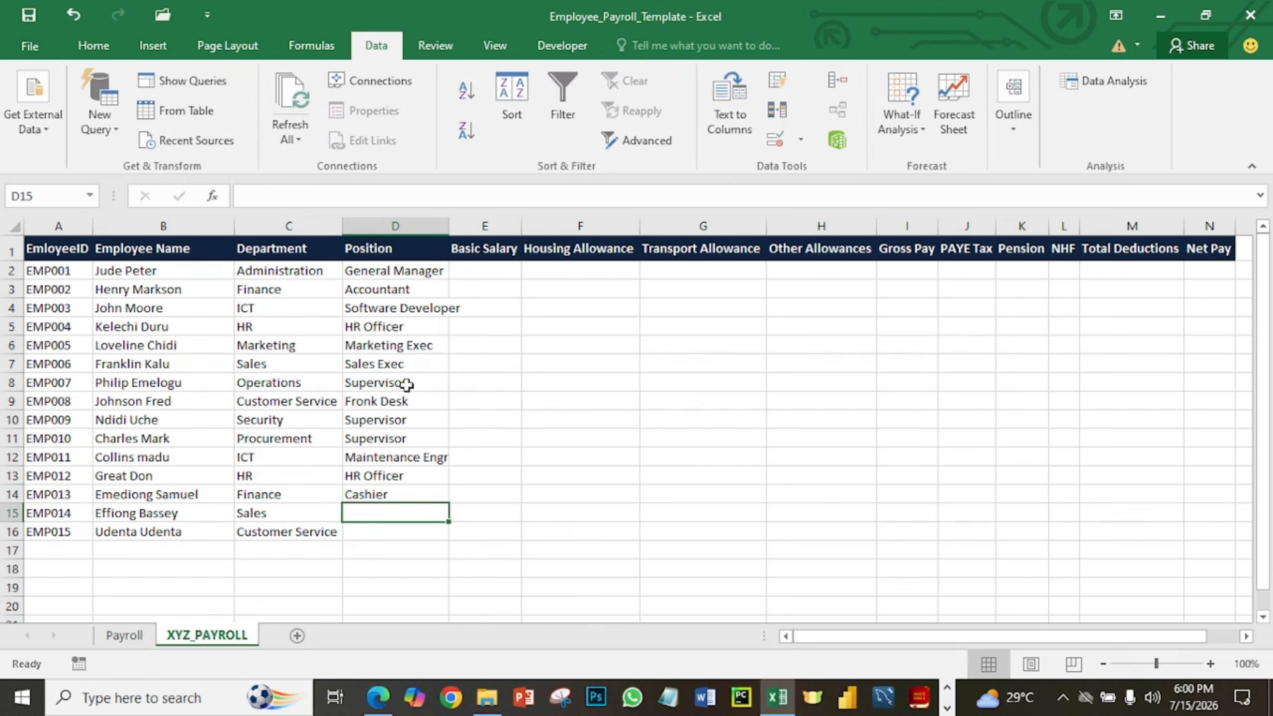
text(Sales )
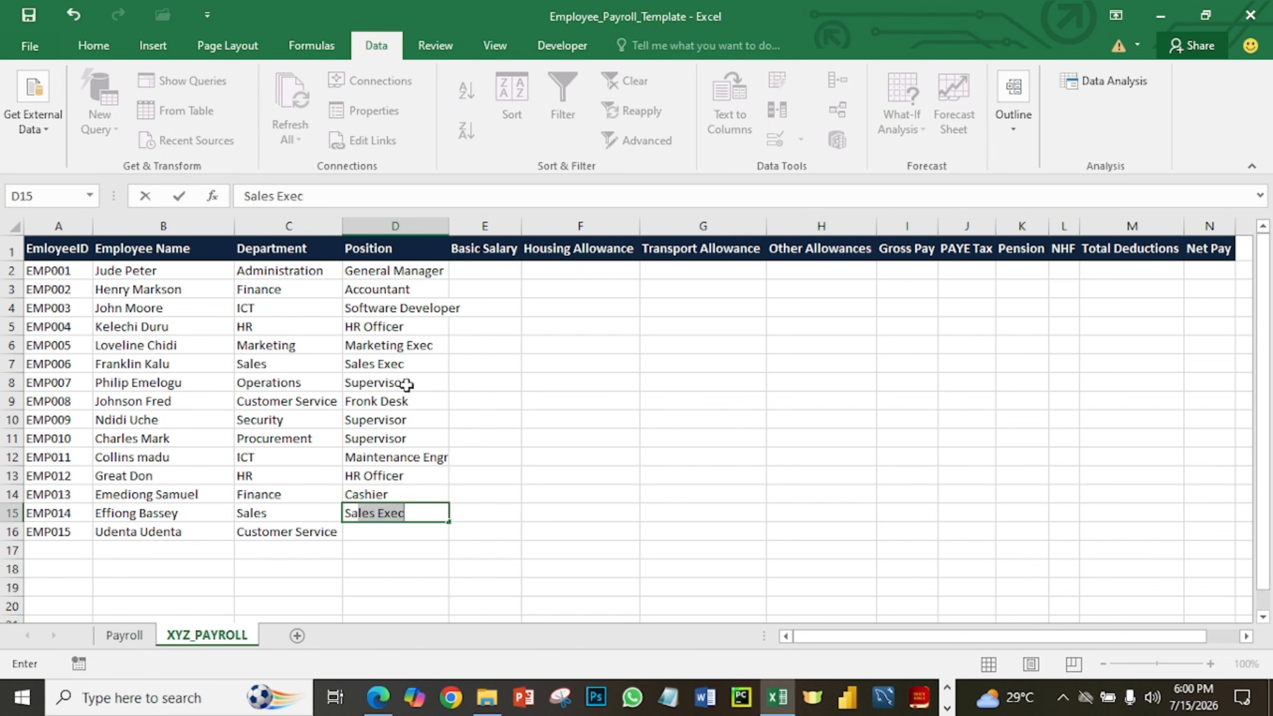
text(Rep)
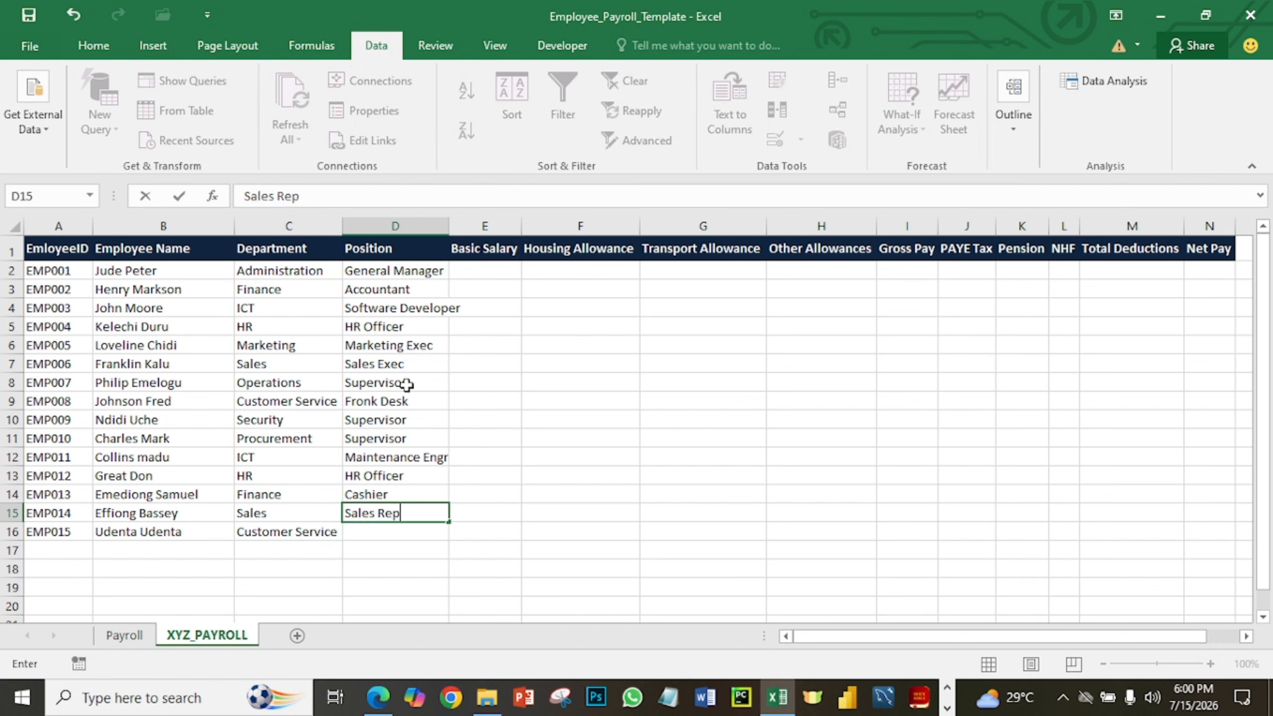
key(Return)
text(Fronk Desk)
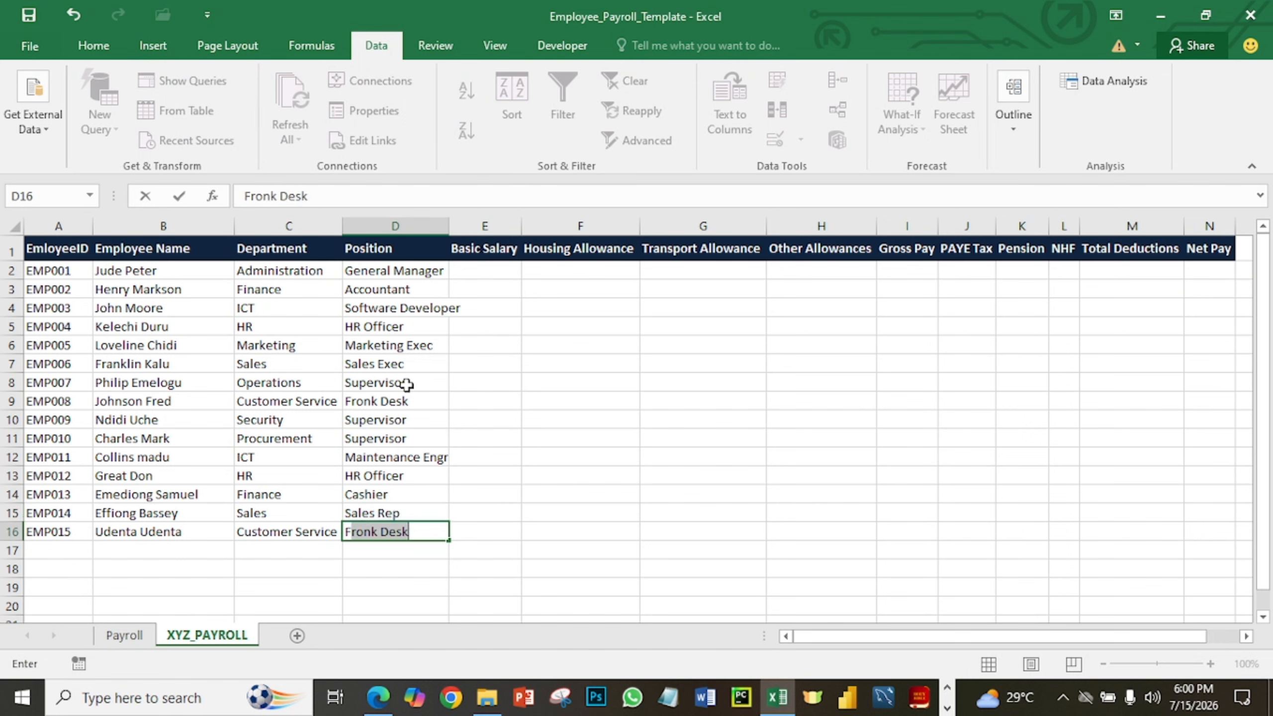
key(Tab)
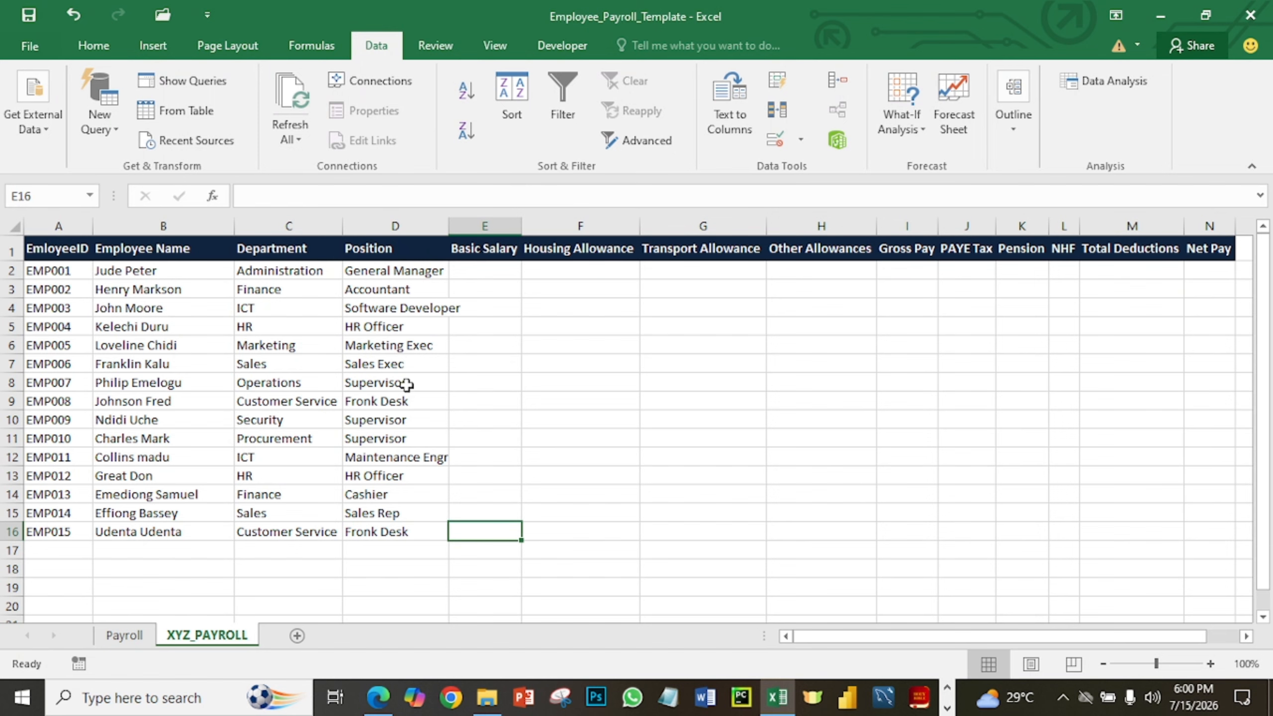
Autofit the Position column and enter 250000 as EMP001's Basic Salary in E2.
double_click(449, 225)
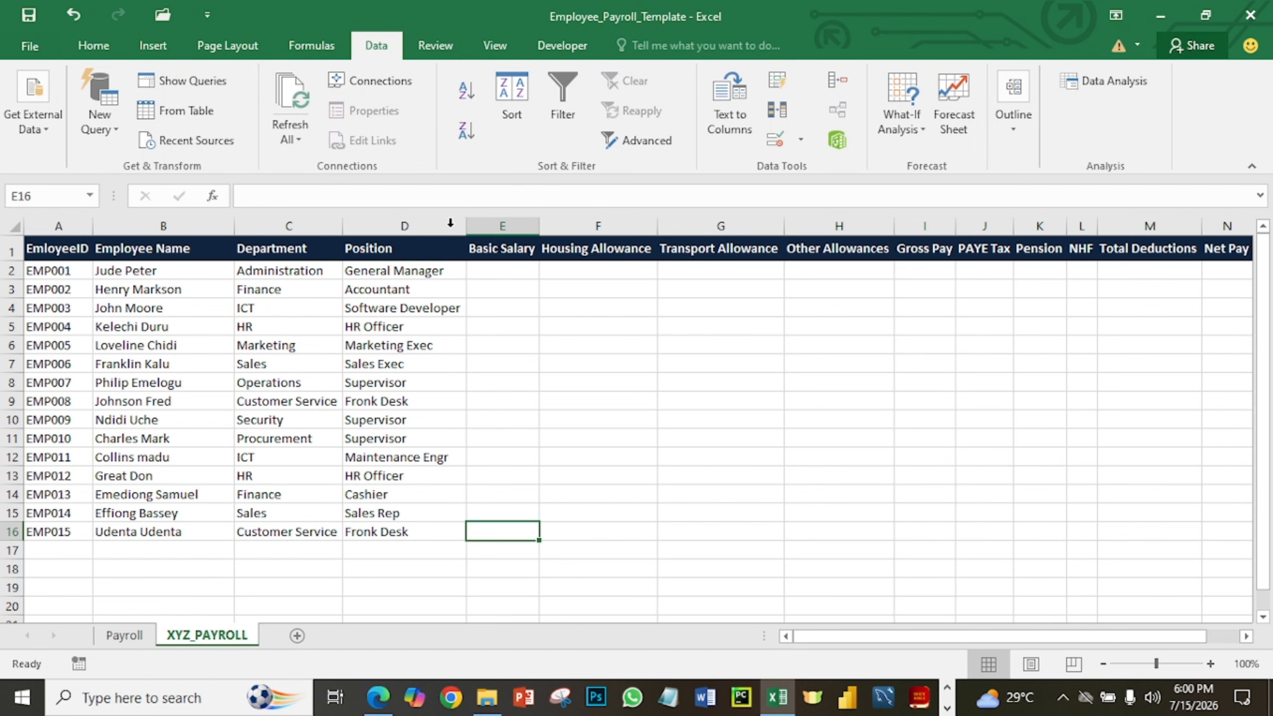
click(516, 273)
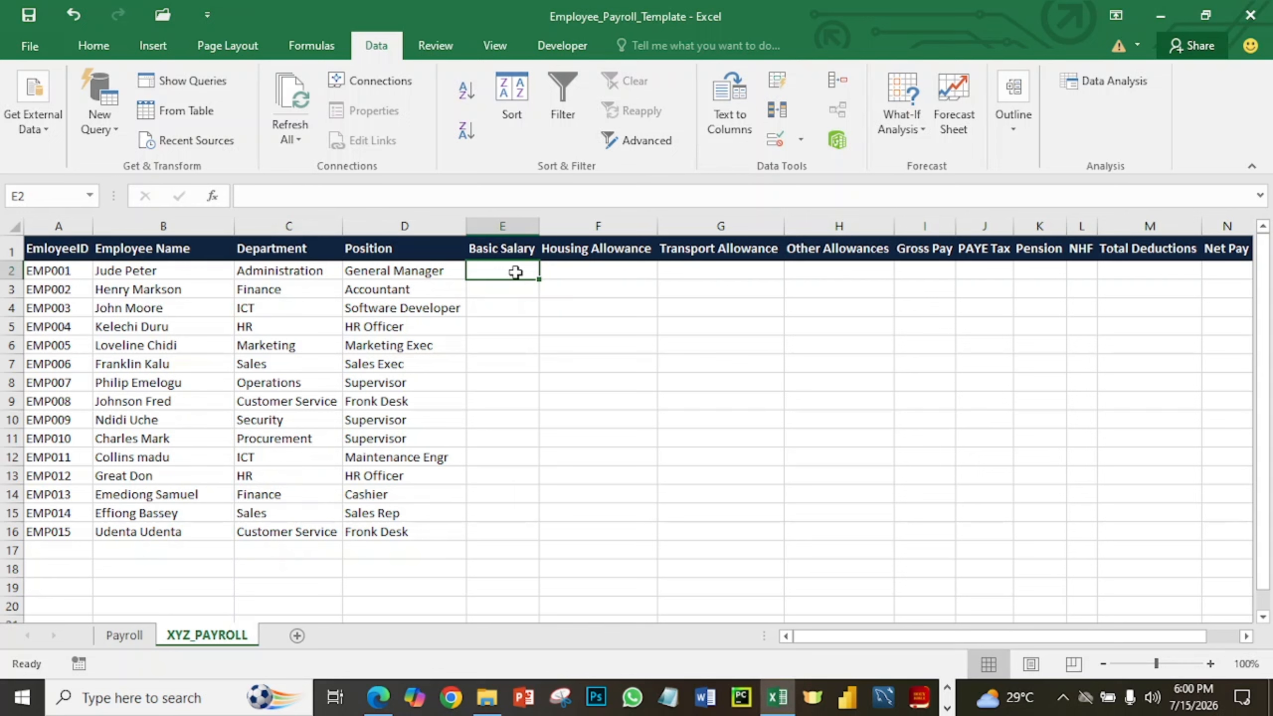
text(250000)
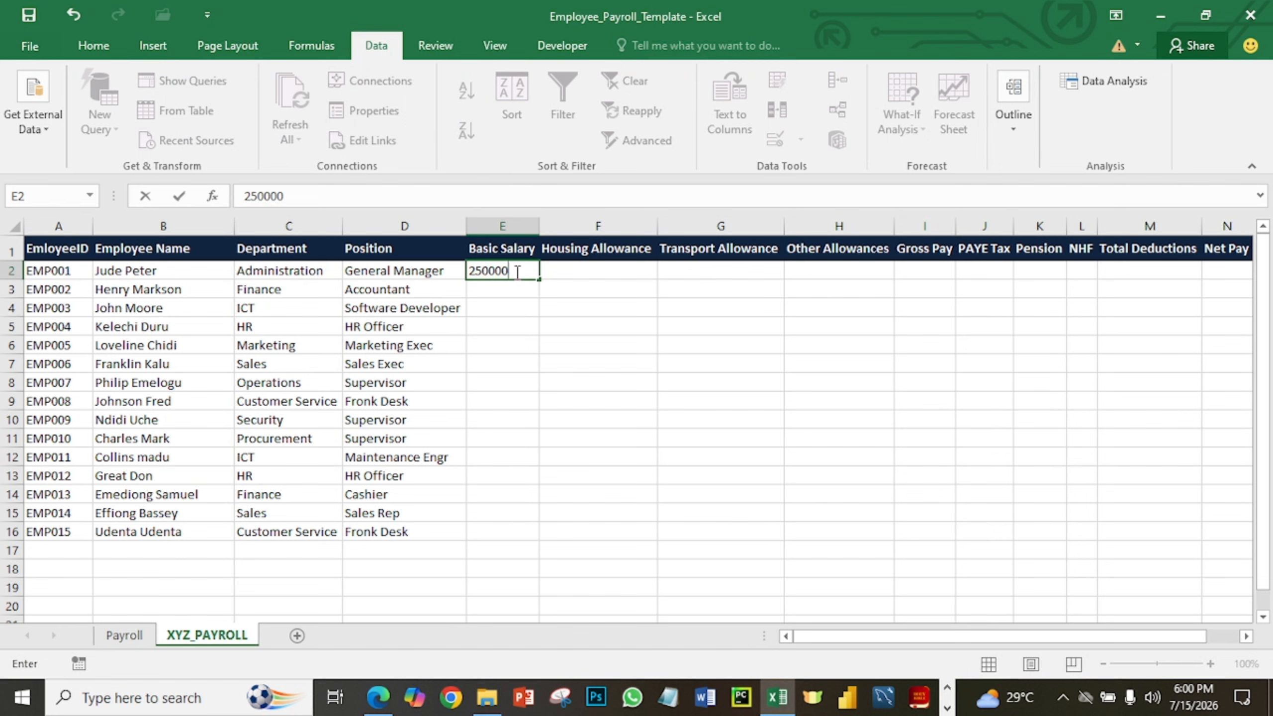
key(Return)
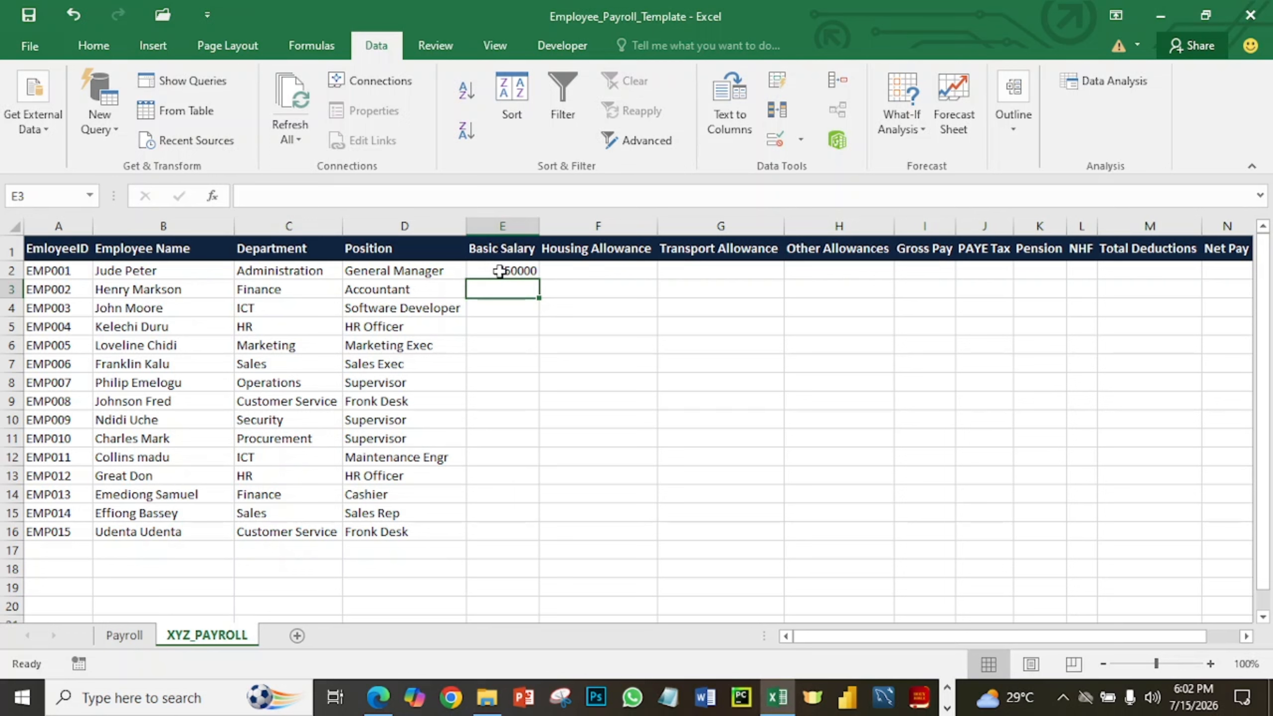
Format E2:N16 as Accounting with the ₦ Igbo currency symbol.
drag(502, 271, 998, 531)
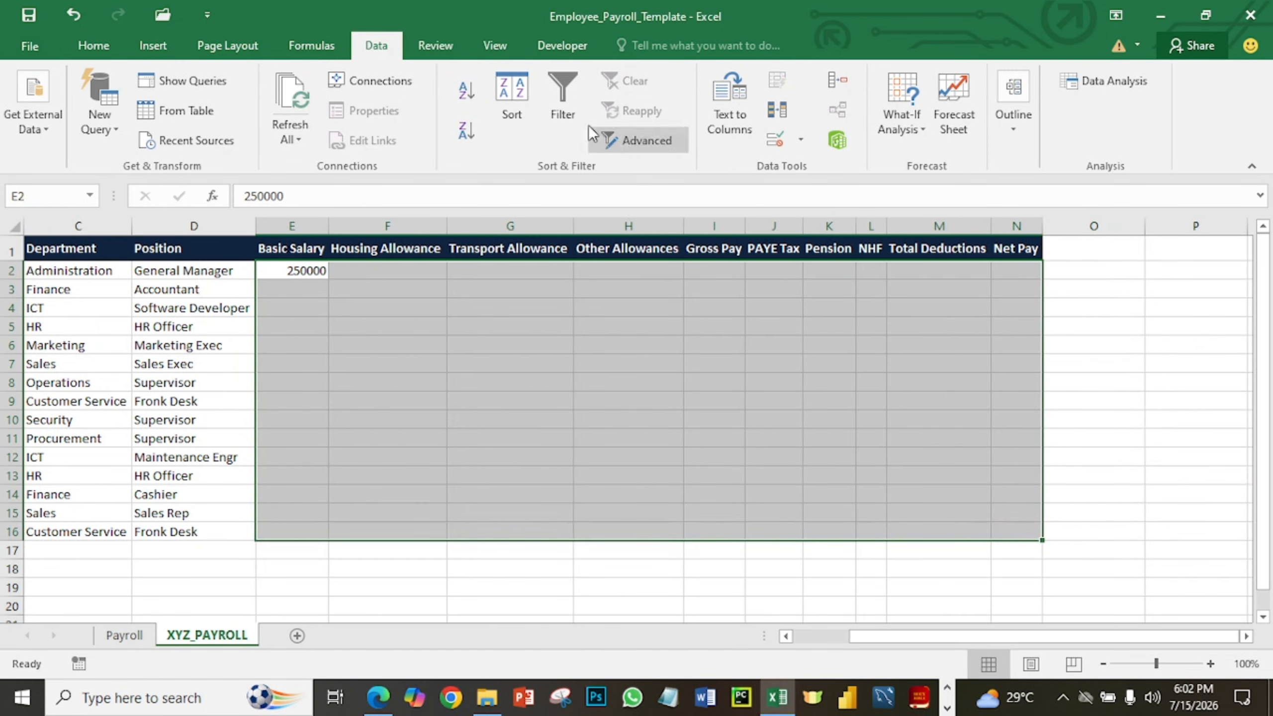
click(95, 47)
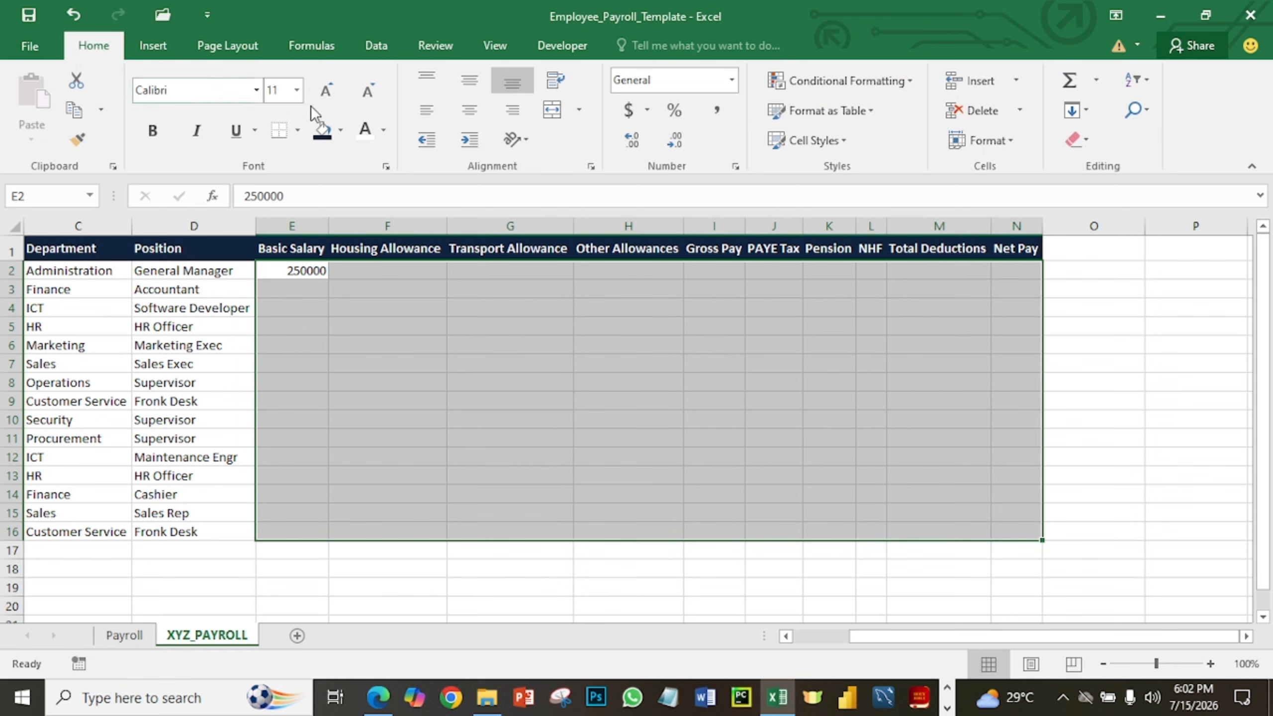
click(647, 111)
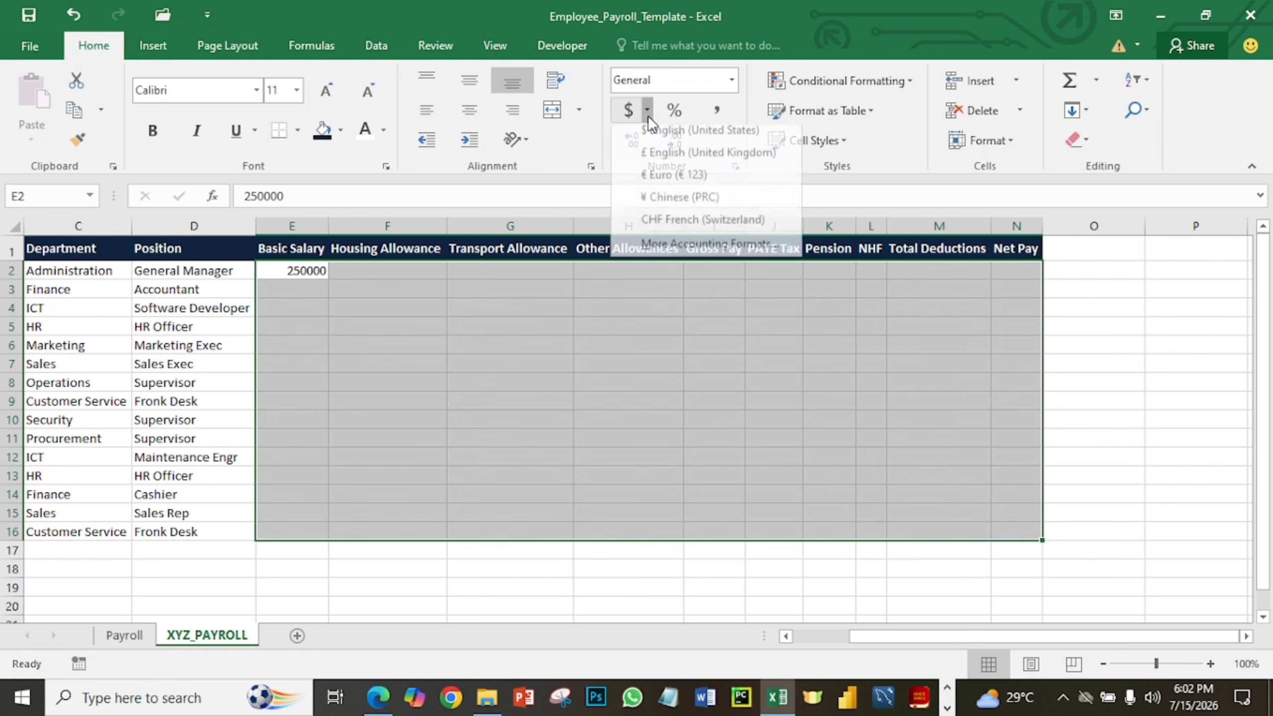
click(676, 252)
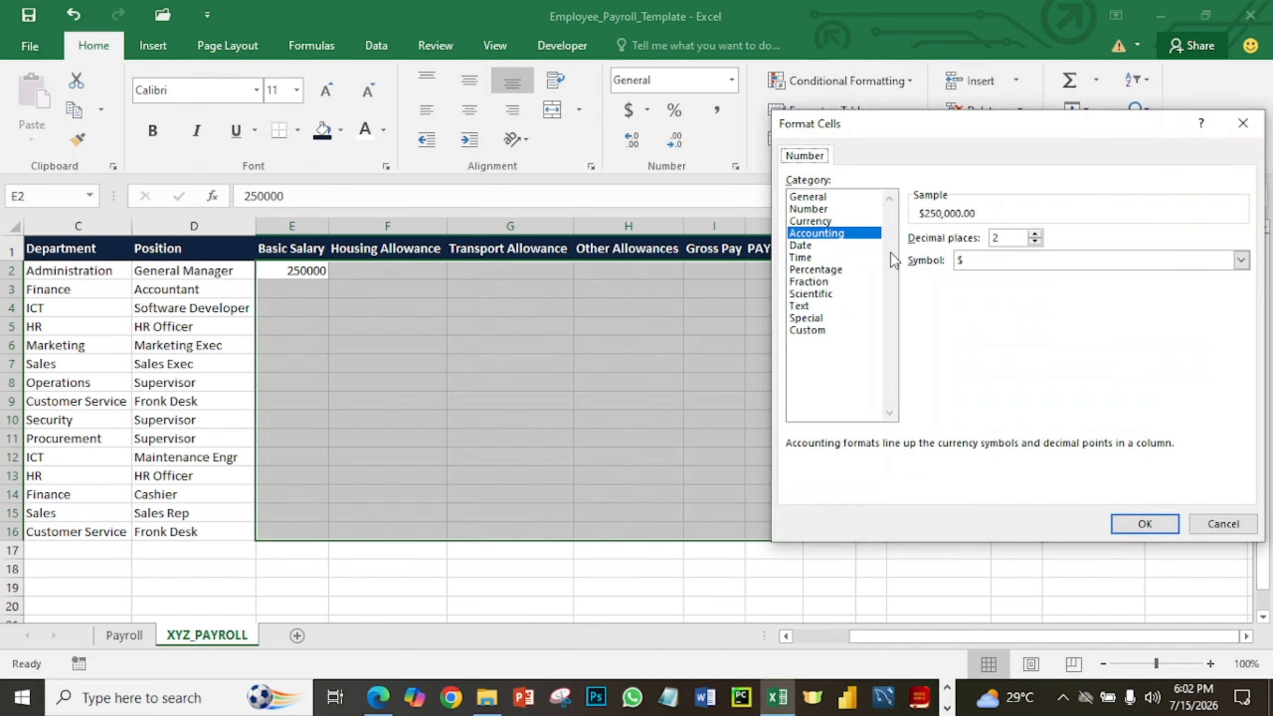
click(981, 260)
scroll(1025, 316, down, 2)
scroll(1025, 315, down, 8)
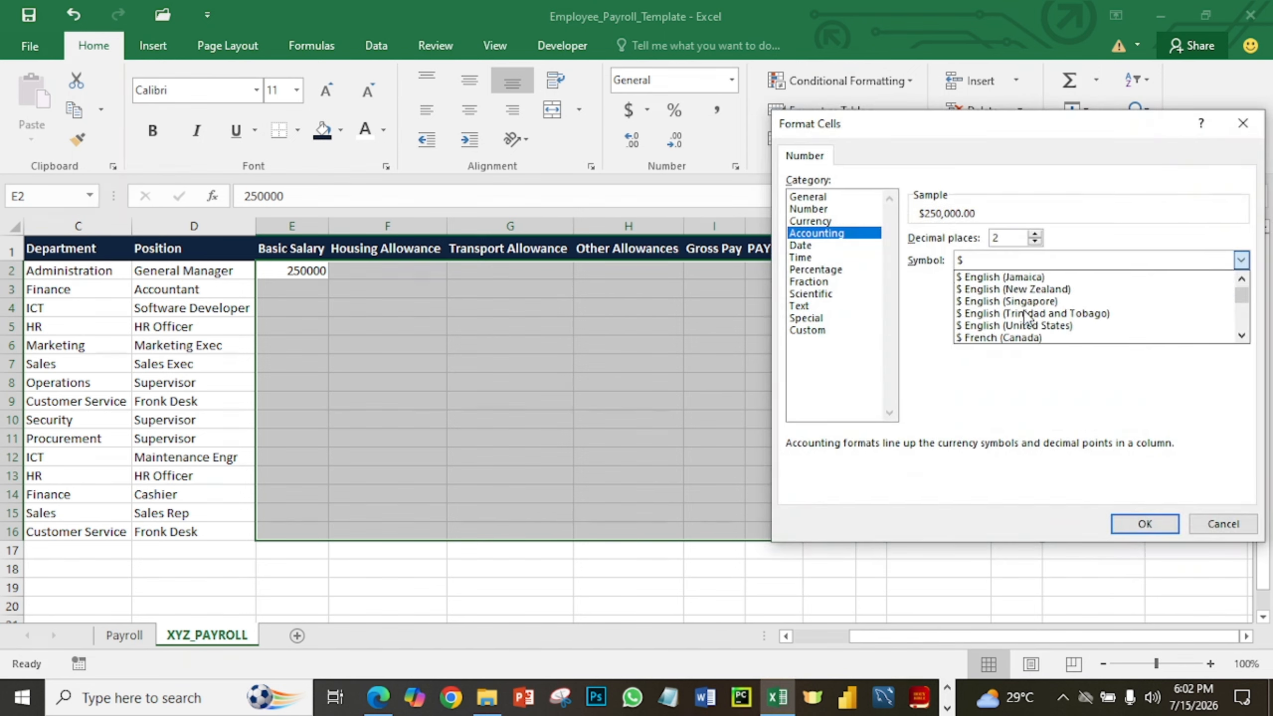
scroll(1025, 319, down, 8)
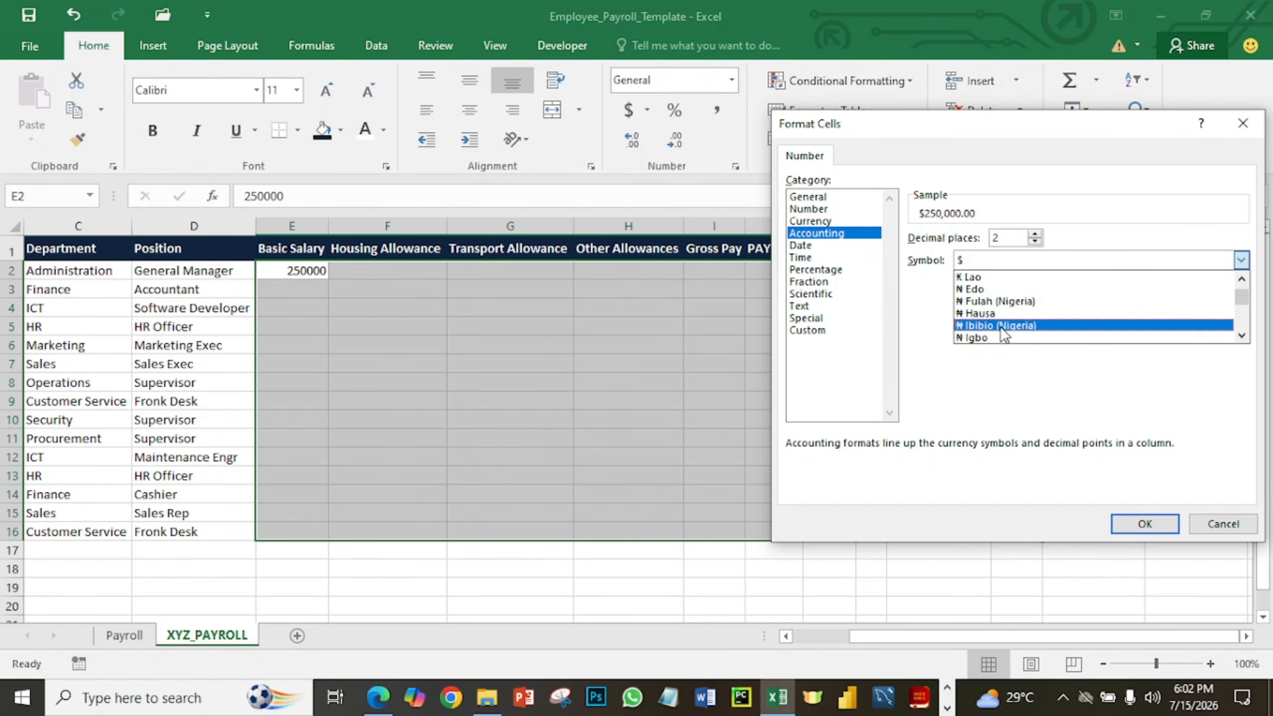
click(1022, 337)
click(1146, 524)
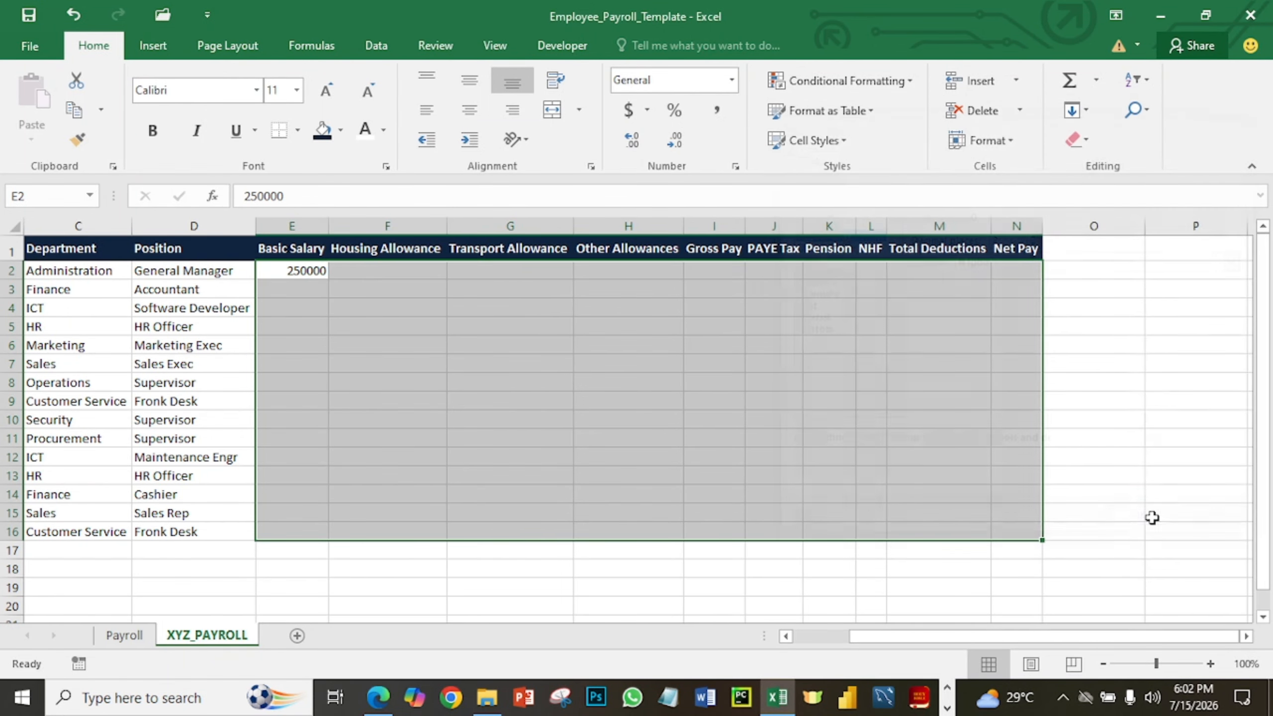
Enter a value in F2, then delete it so F2 is empty again.
click(571, 403)
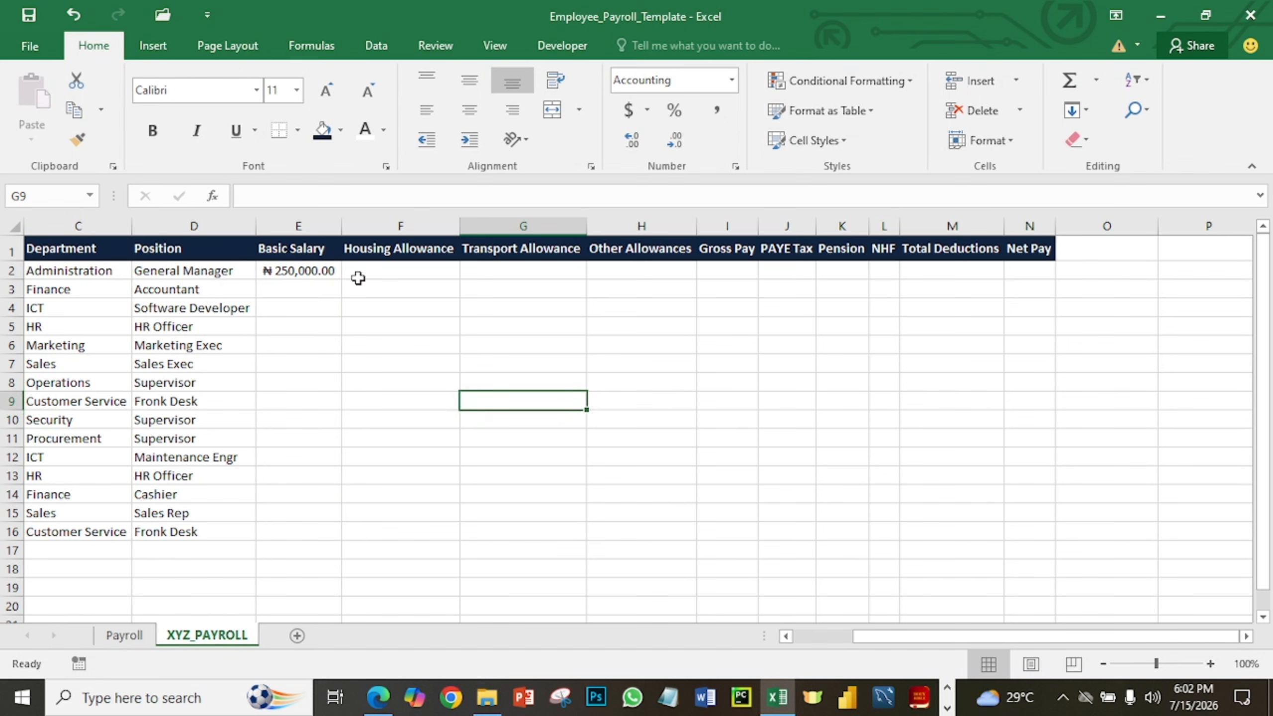
click(382, 270)
text(34)
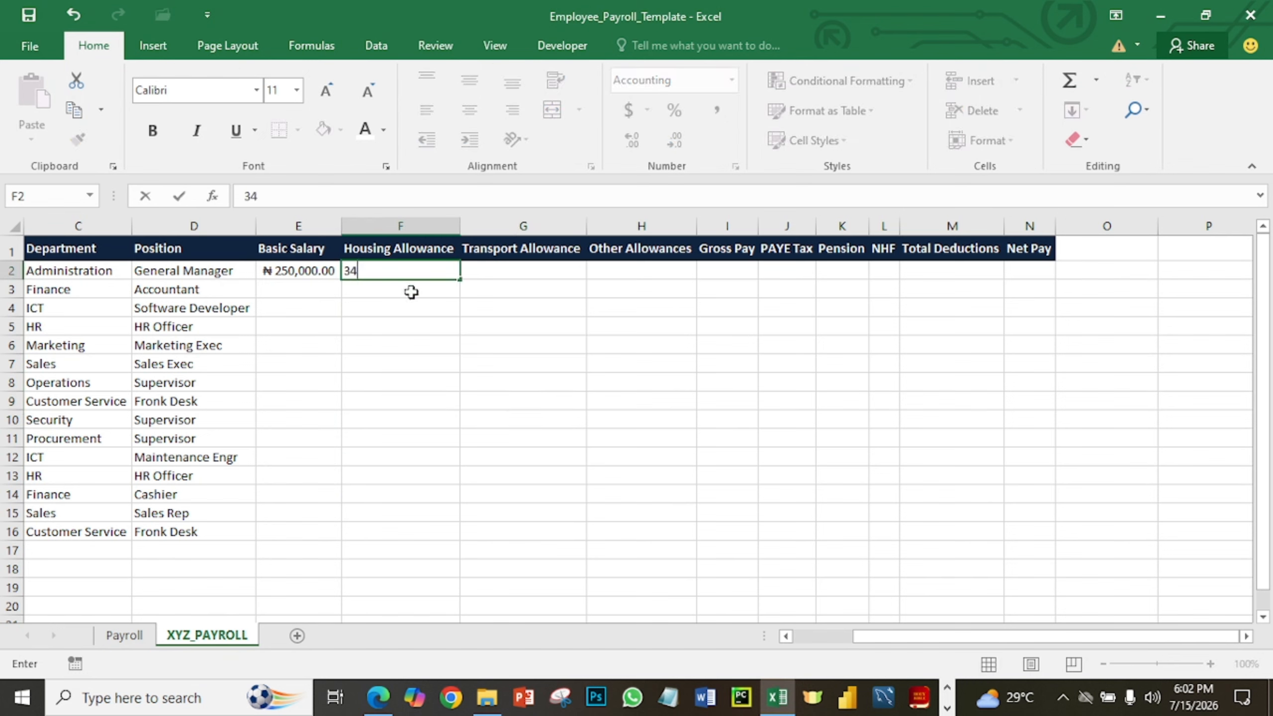
click(429, 325)
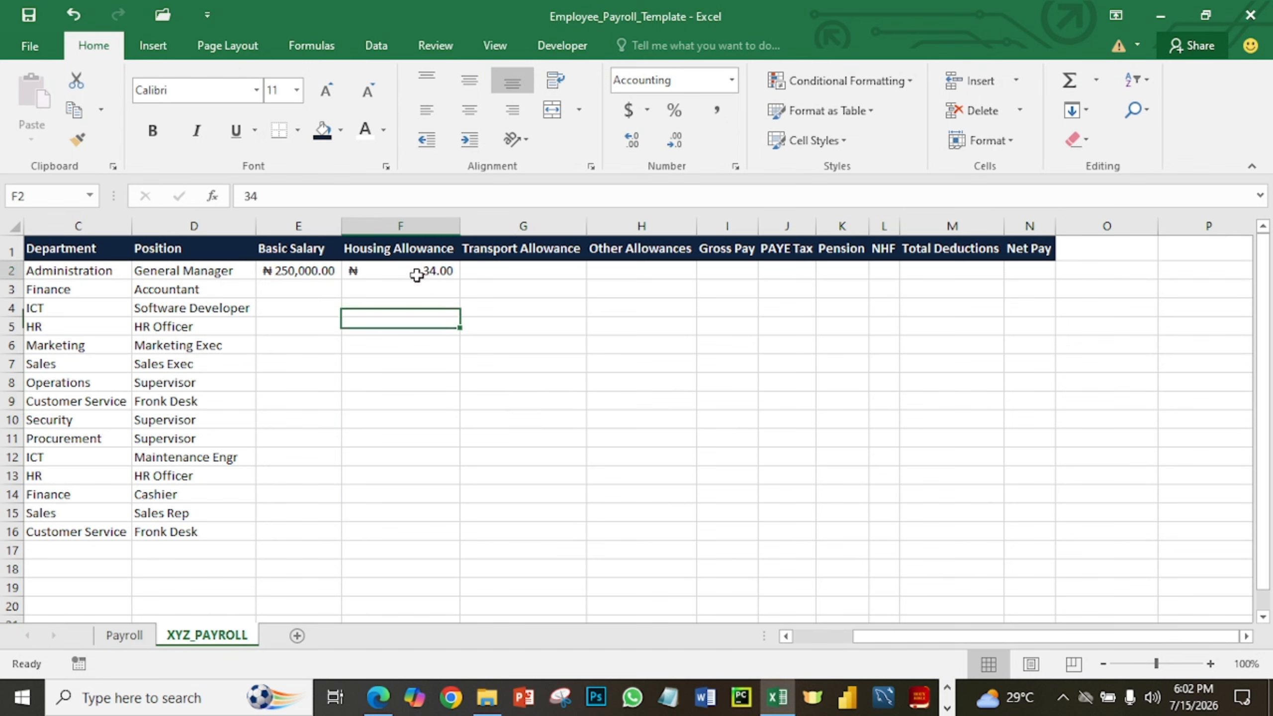
click(420, 271)
key(Delete)
Enter basic salaries 220000, 300000 and 210000 in E3:E5.
click(299, 296)
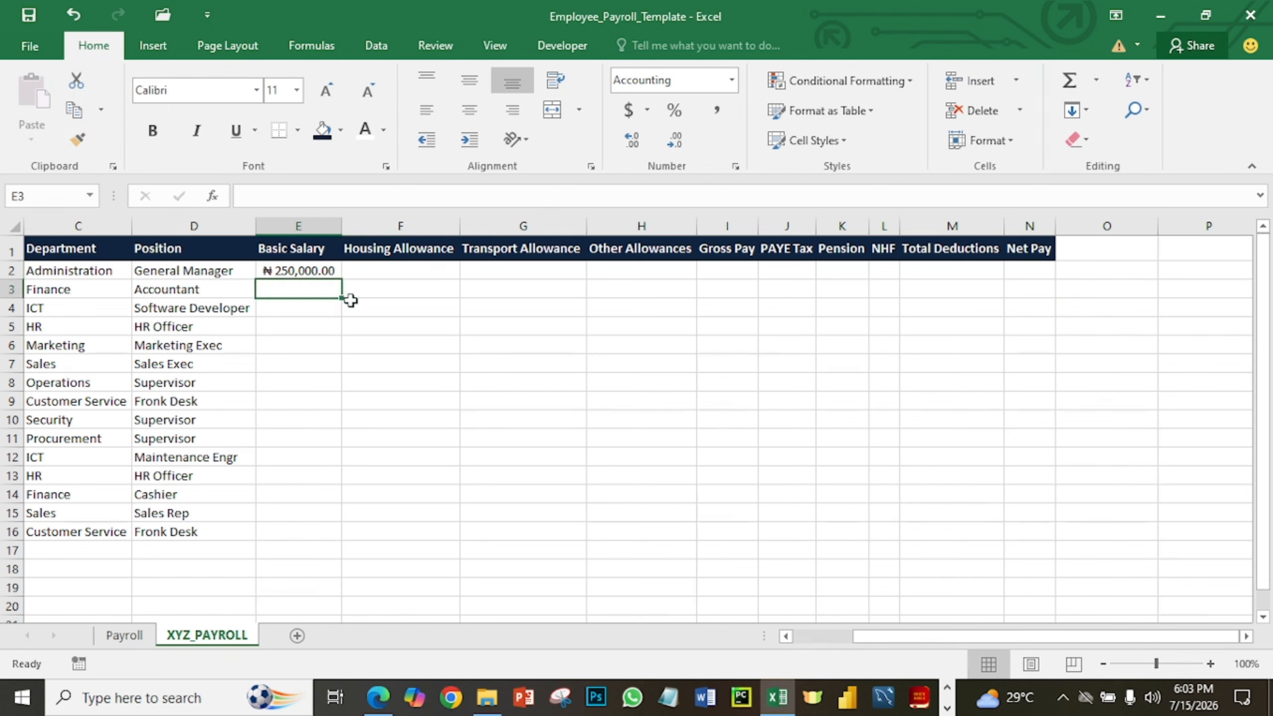
text(3)
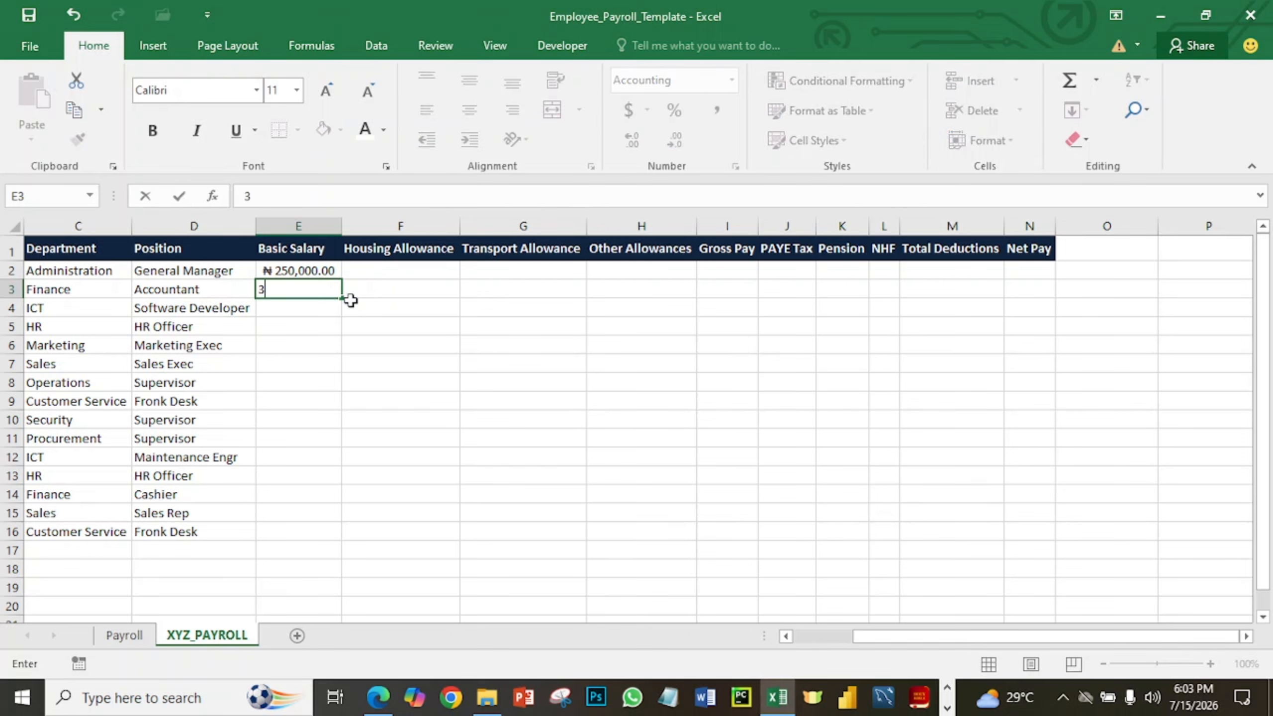
key(BackSpace)
text(220000)
key(Return)
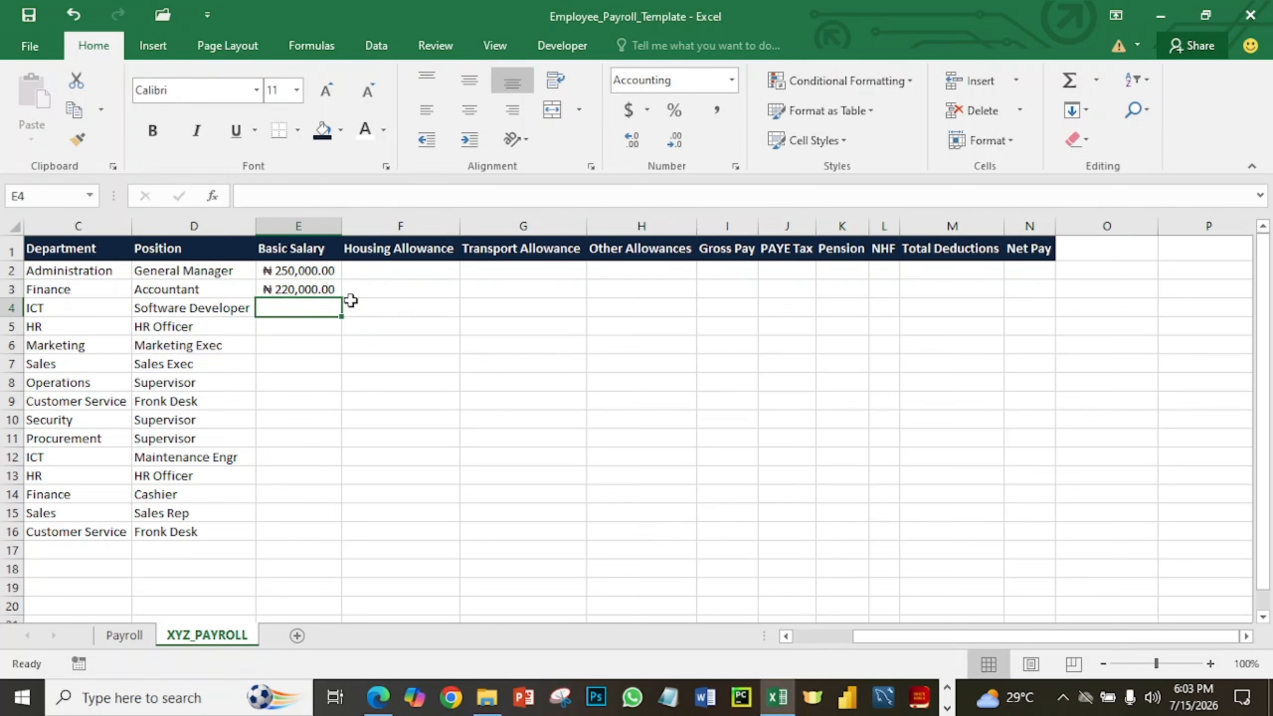
text(300000)
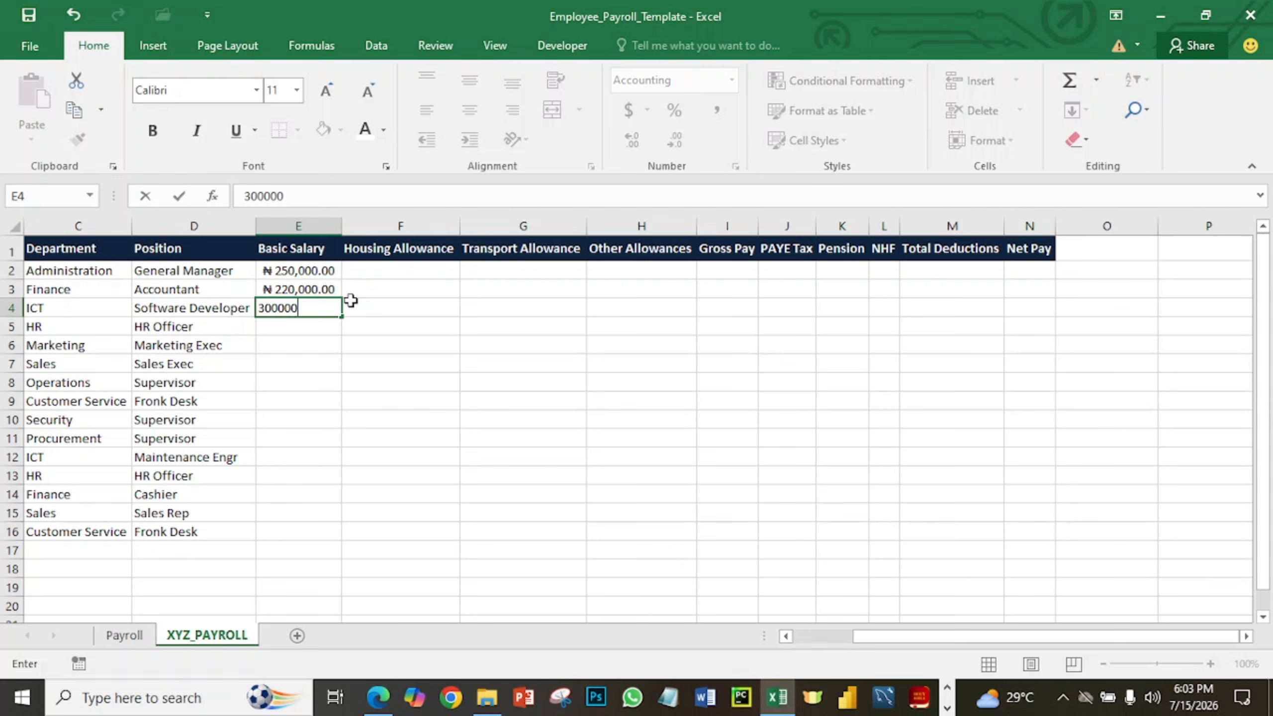
key(Return)
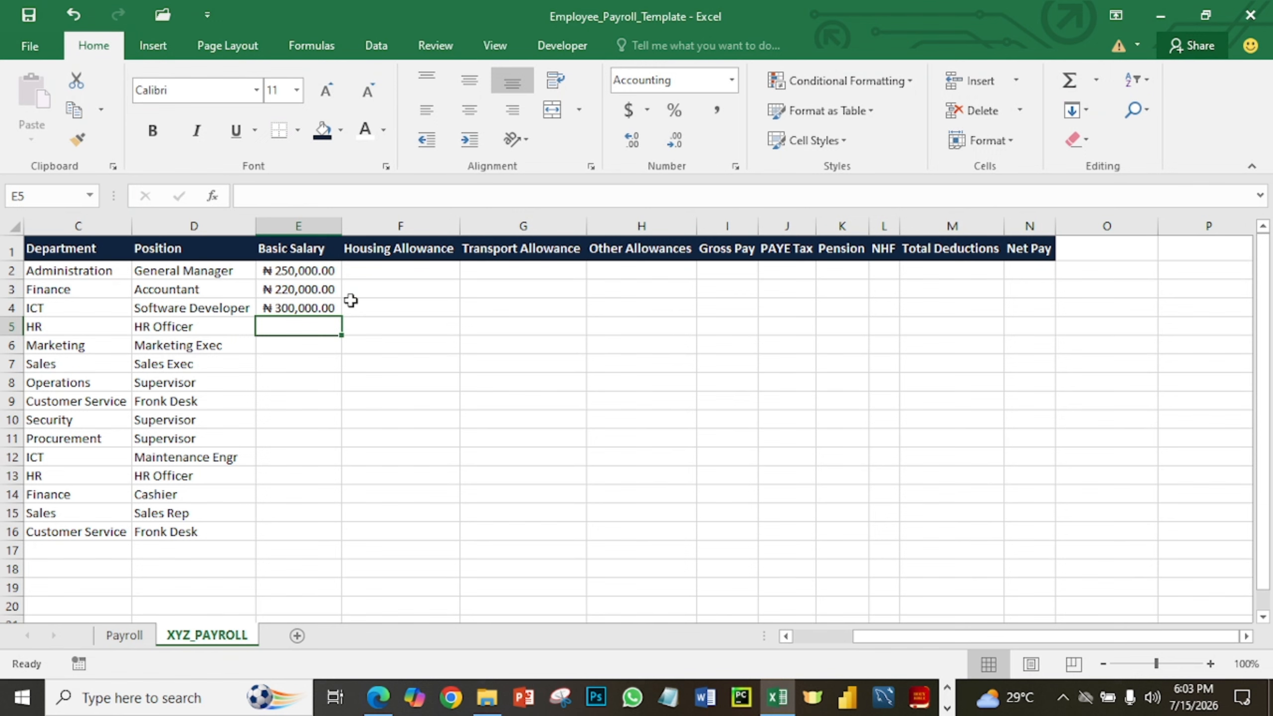
text(210,00)
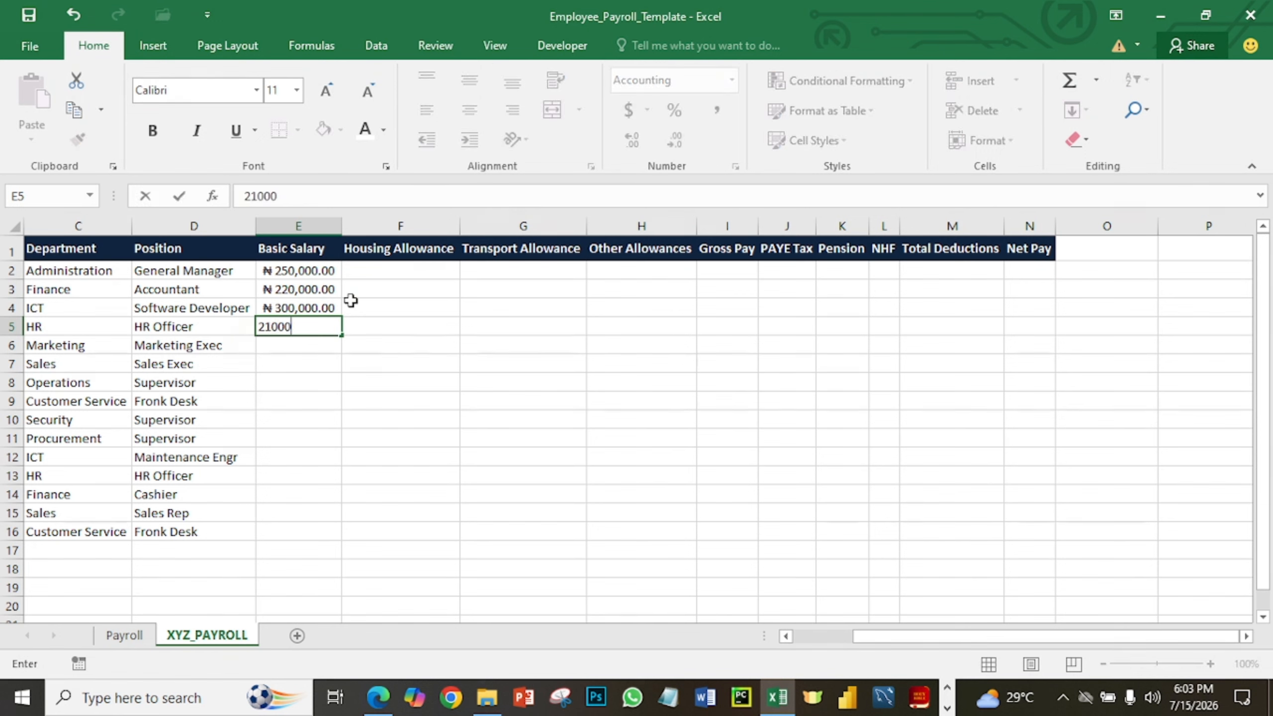
text(0)
key(Return)
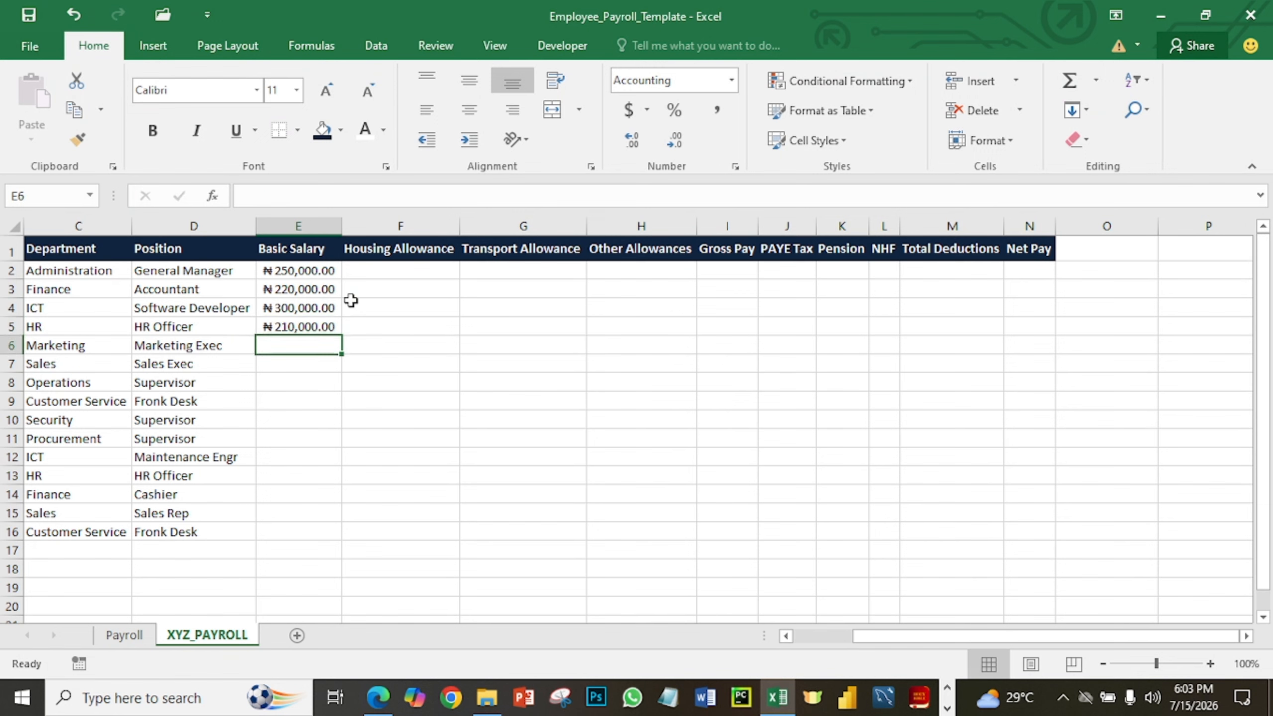
Enter basic salaries 220000, 220000, 205000 and 208000 in E6:E9.
text(2)
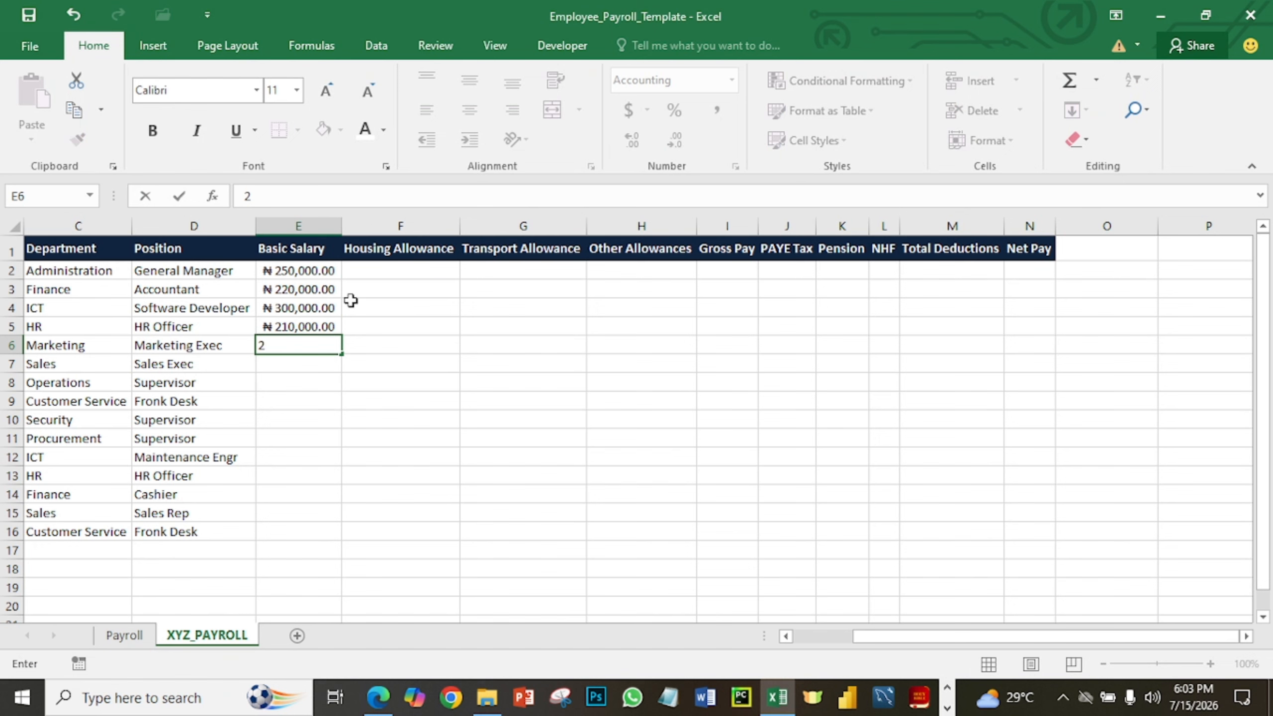
text(20000)
key(Return)
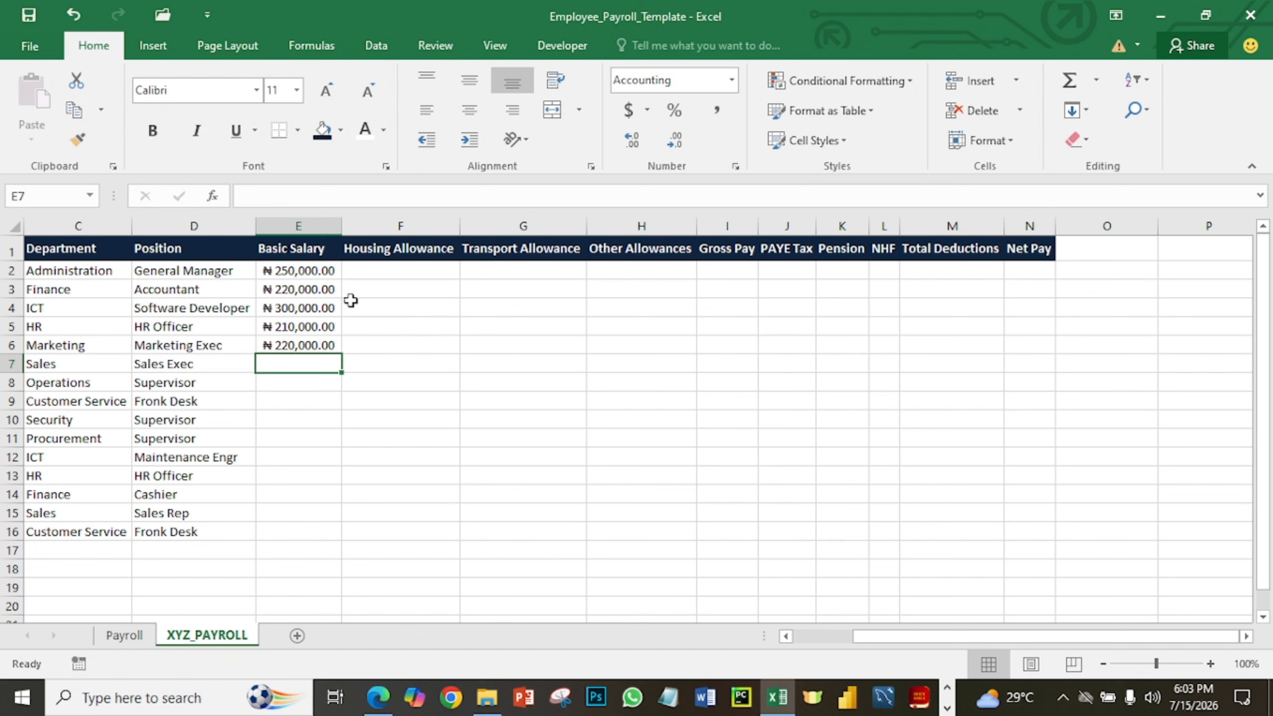
text(22)
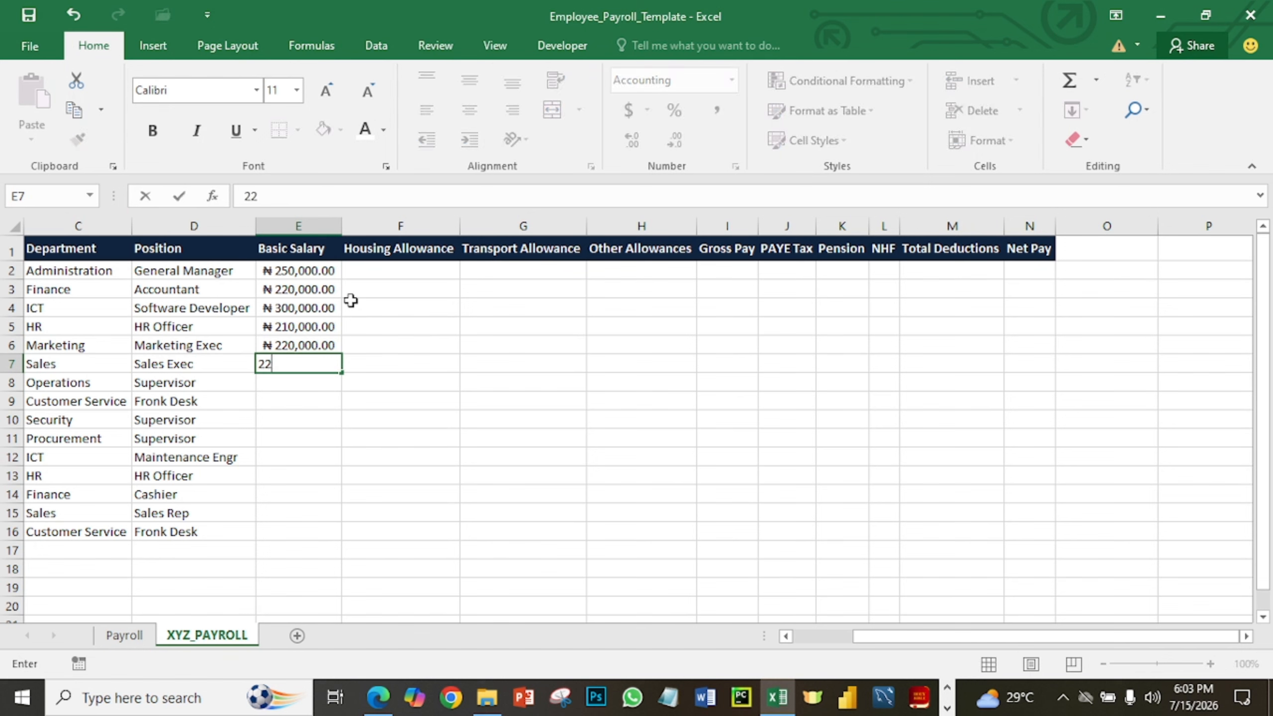
text(0,000000)
key(Return)
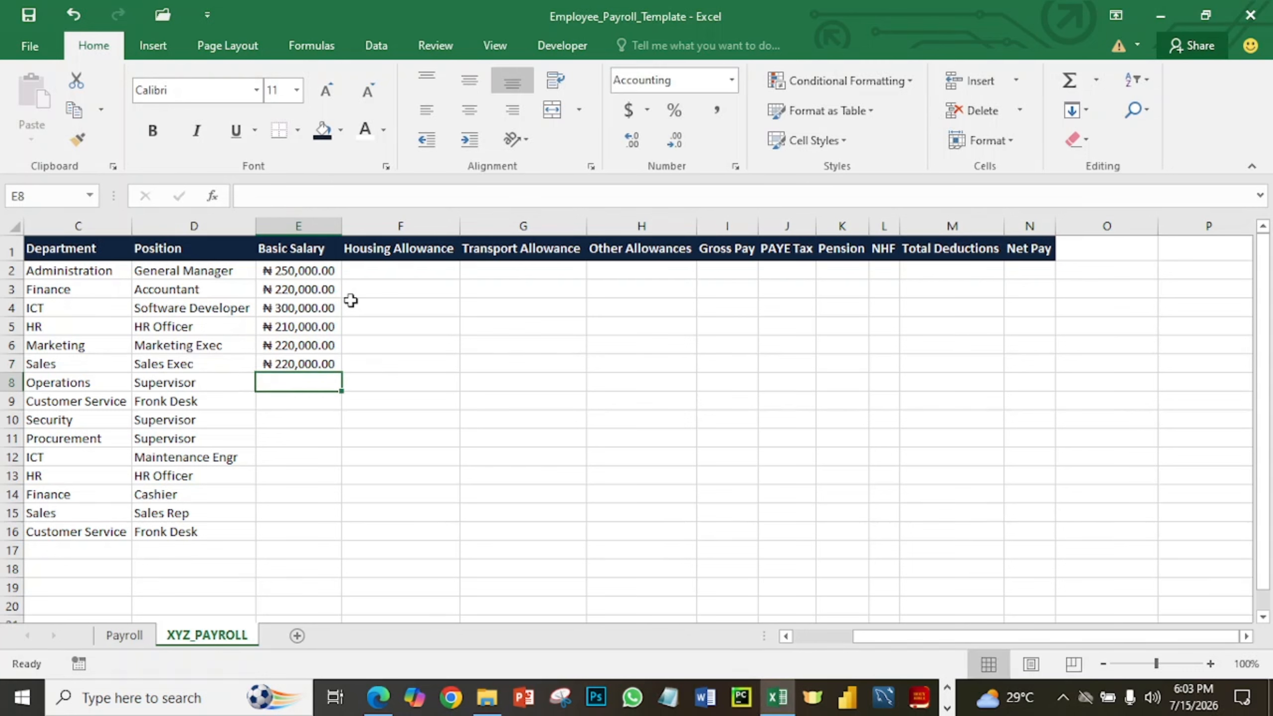
text(205)
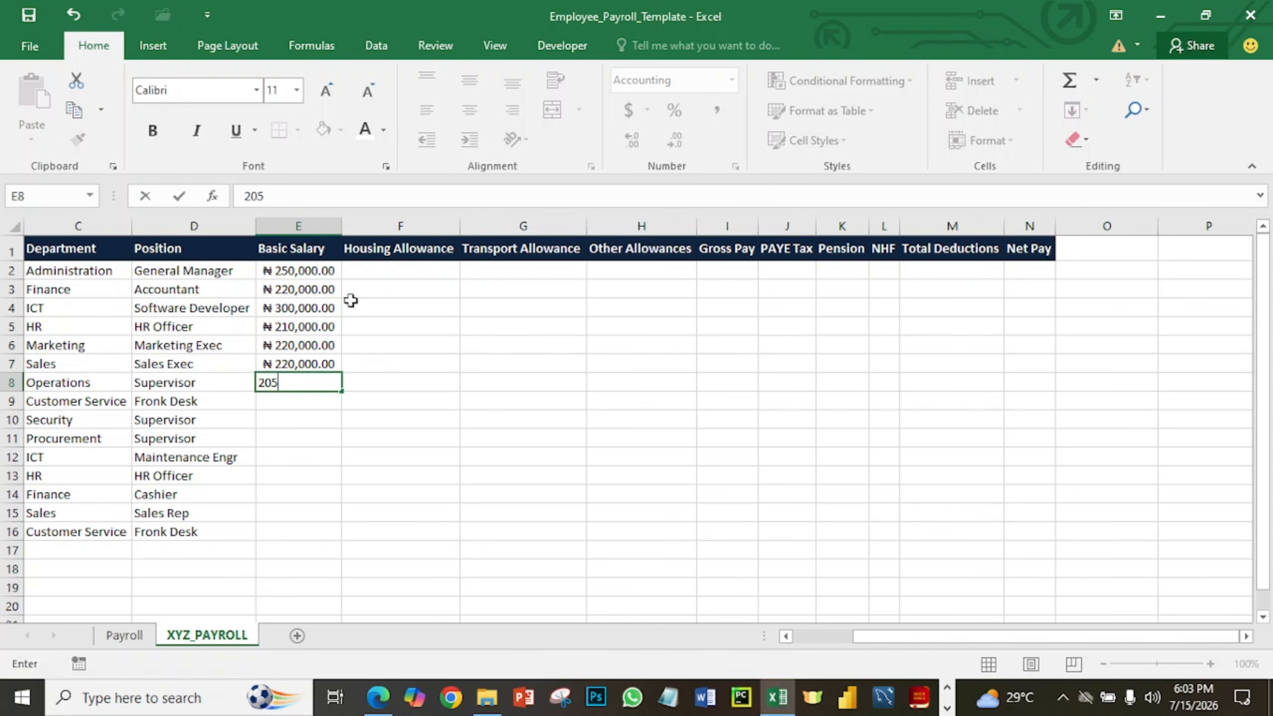
text(,000)
key(Return)
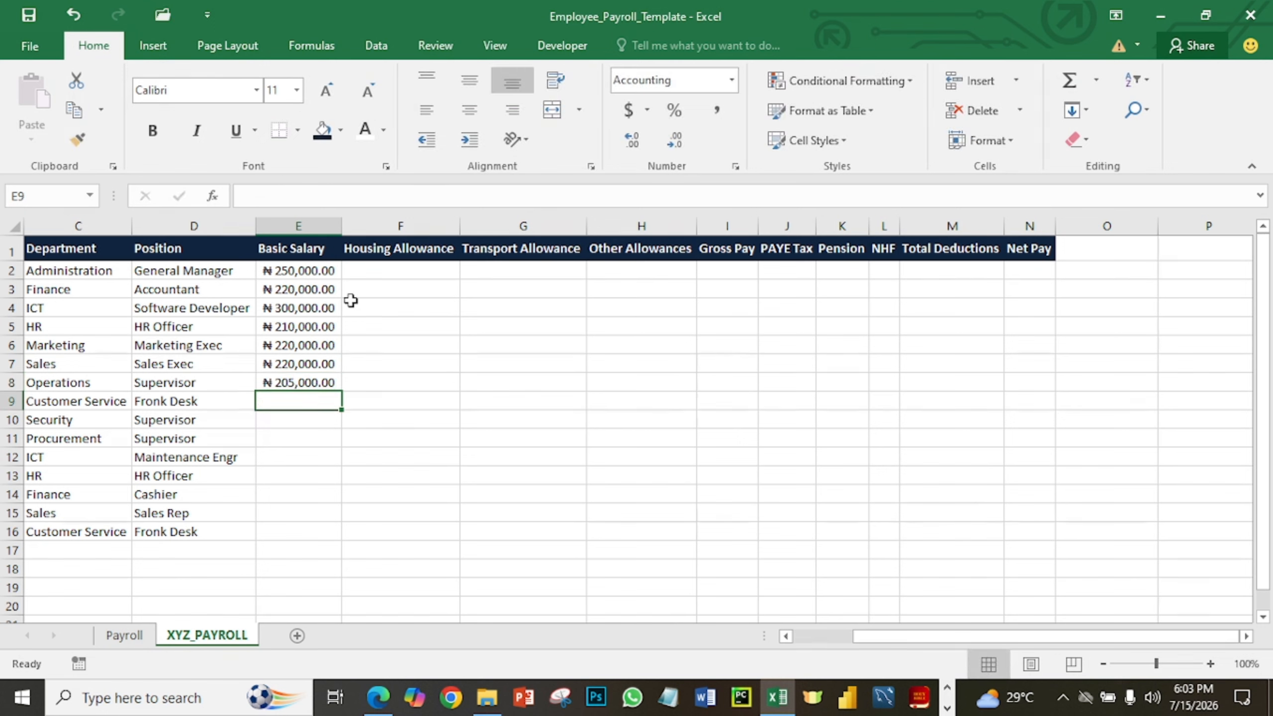
text(2)
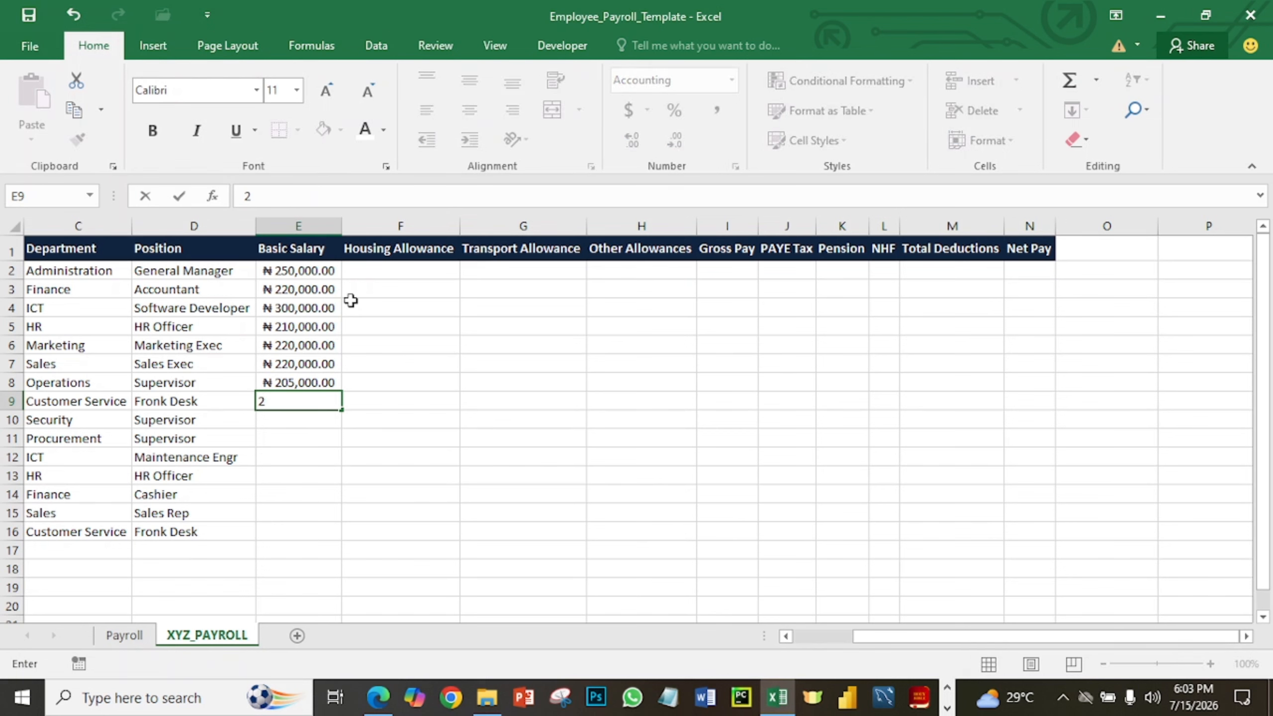
text(08,000)
key(Return)
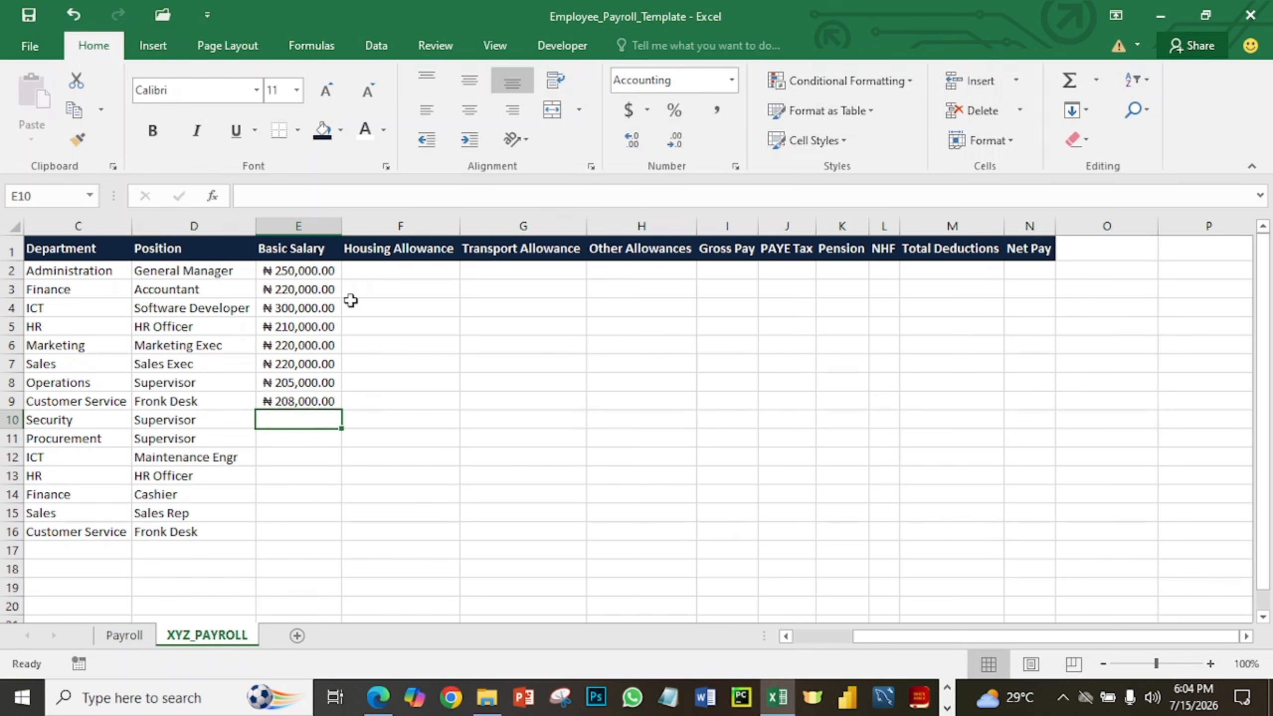
Enter basic salaries 185000 in E10 and 200000 in E11.
text(186)
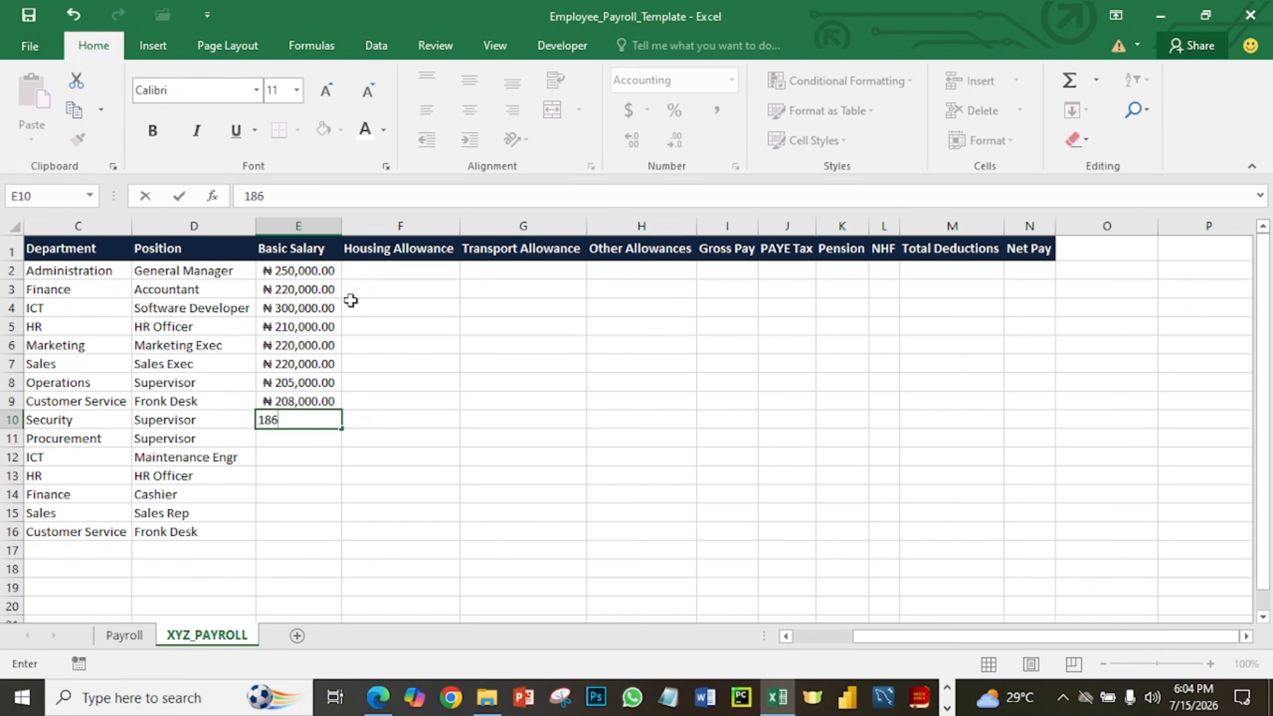
key(BackSpace)
text(5000)
key(Return)
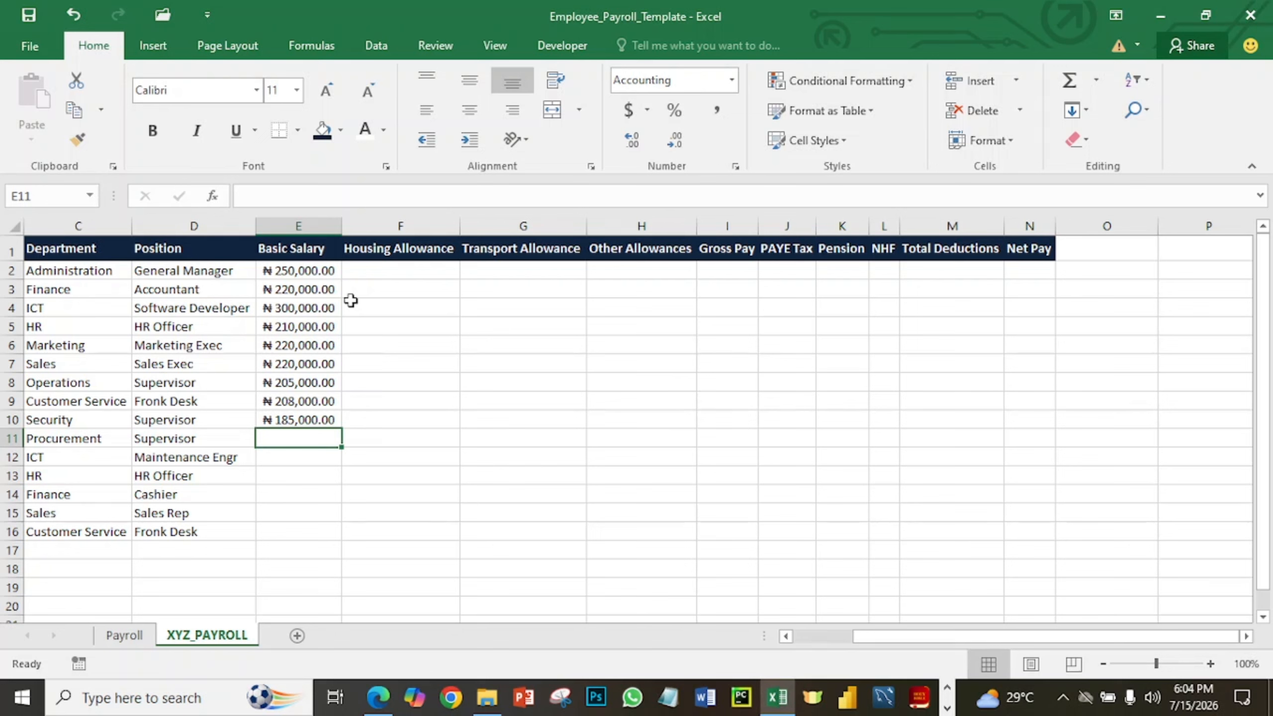
text(200000)
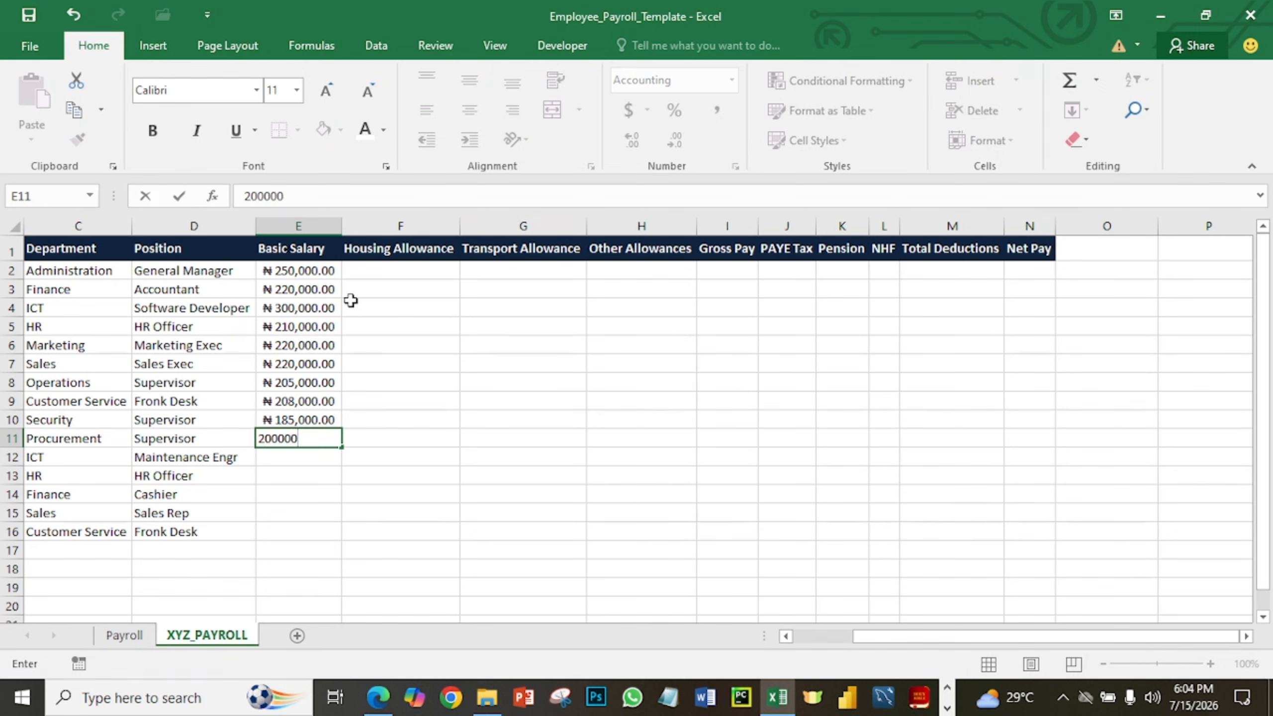
key(Return)
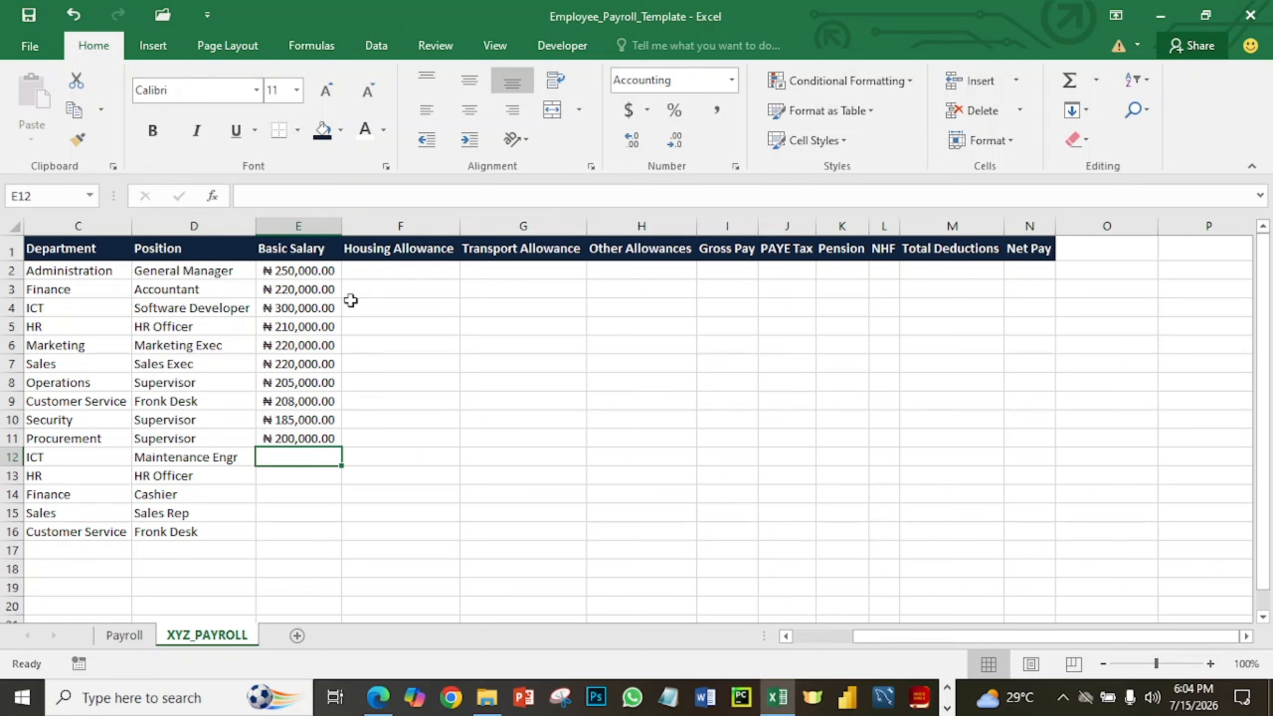
Enter basic salaries 280000, 210000, 230000, 230000 and 208000 in E12:E16.
text(280)
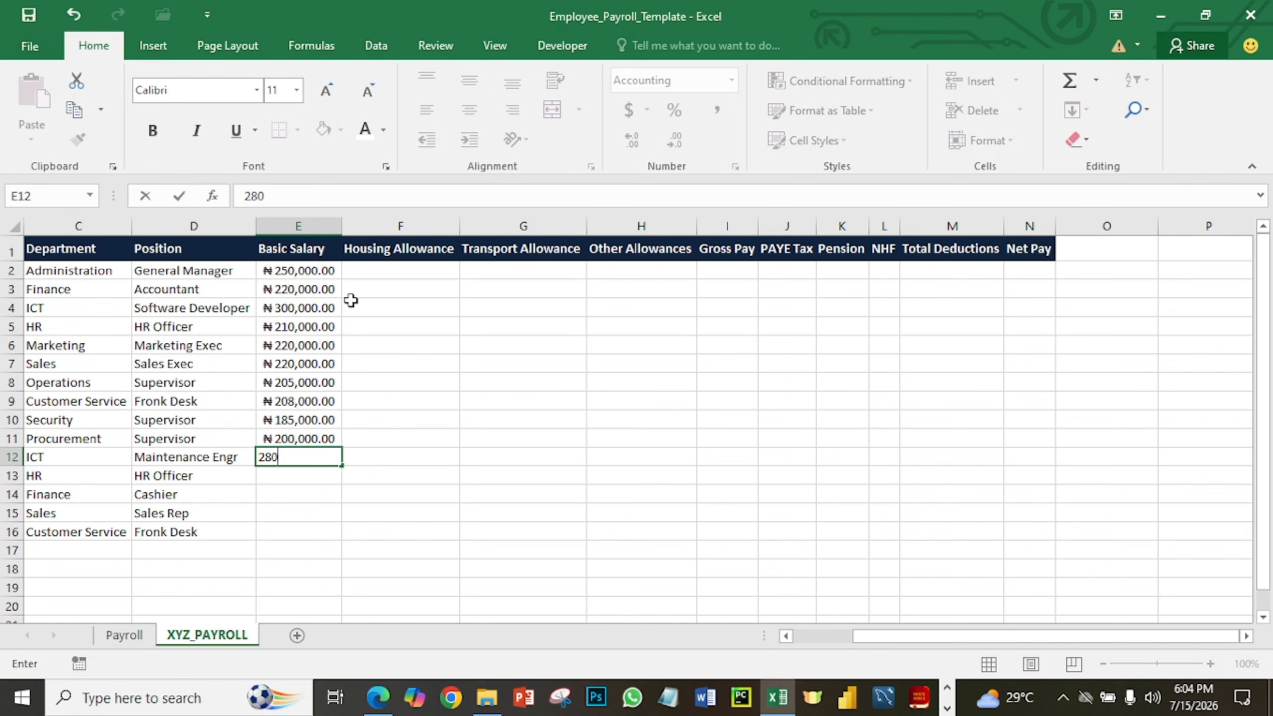
text(000)
key(Return)
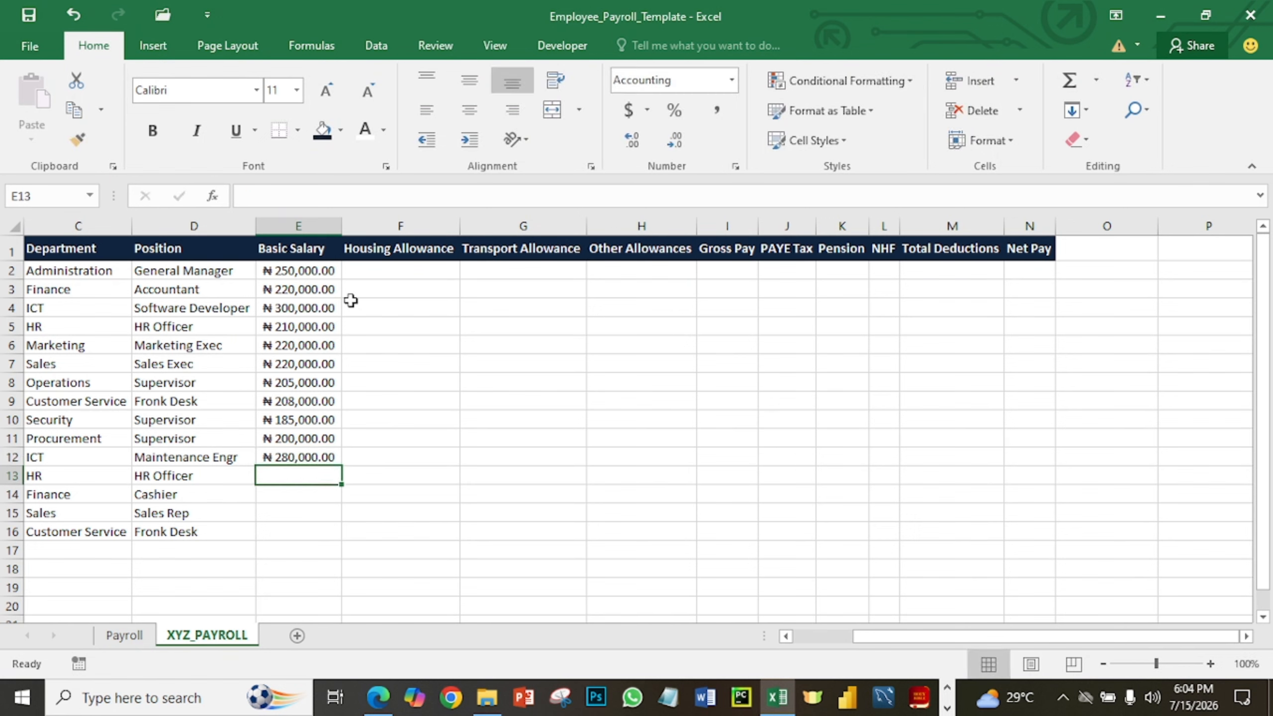
text(210000)
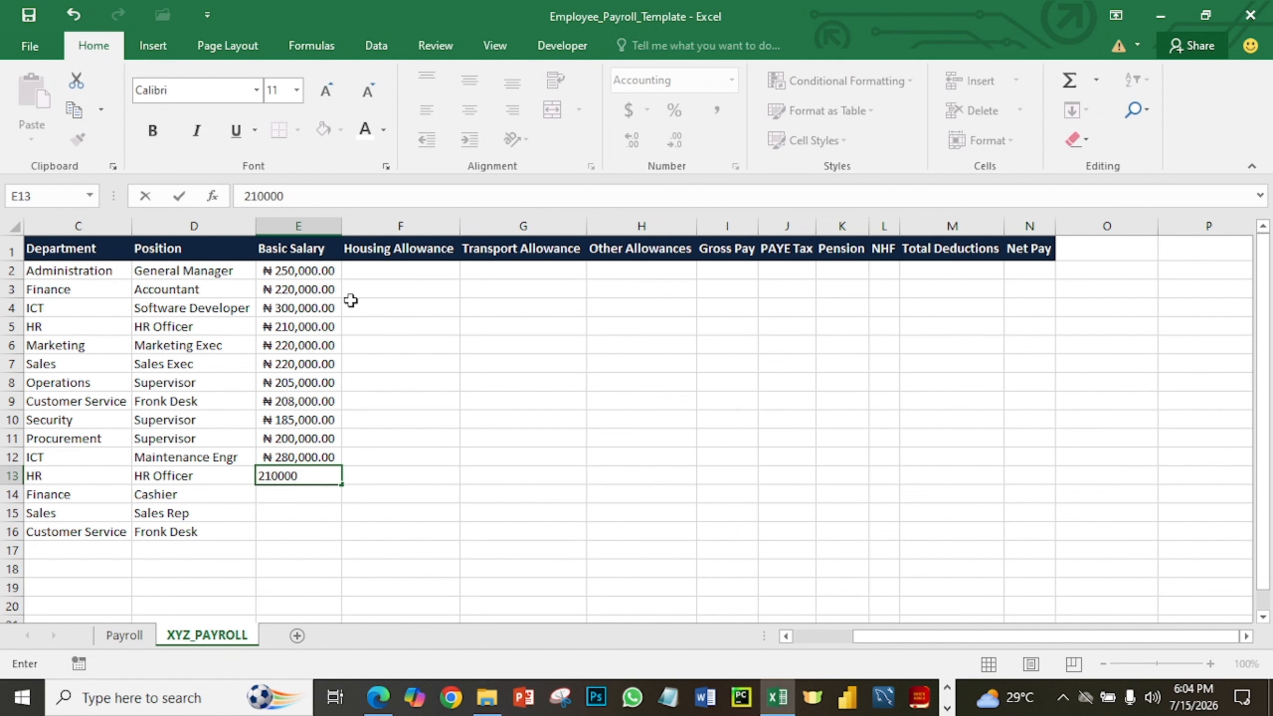
key(Return)
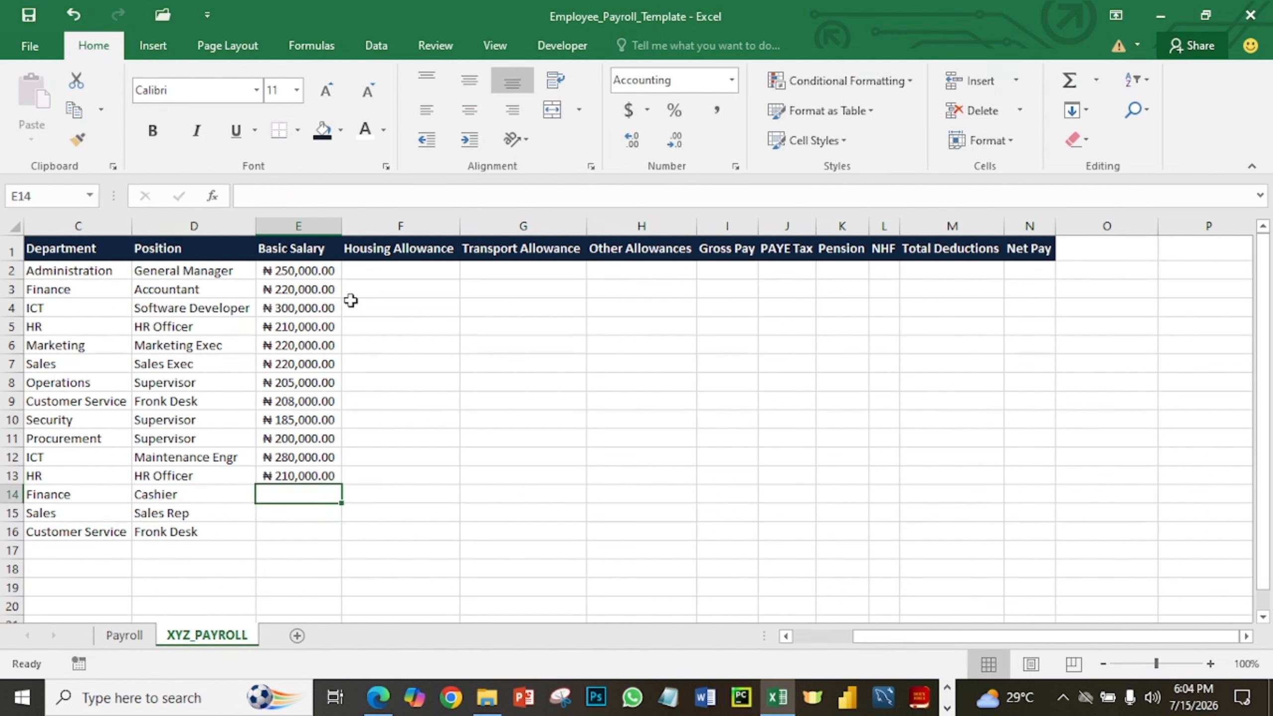
text(250000)
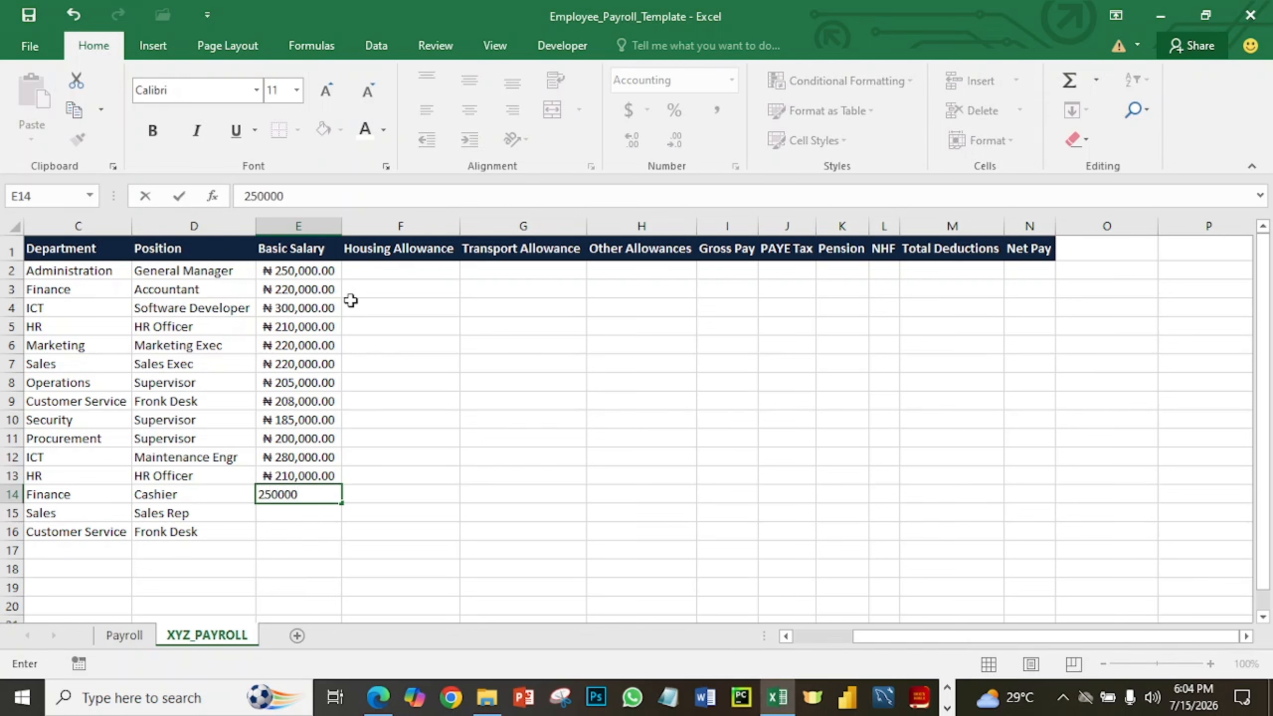
key(BackSpace)
key(BackSpace)
key(BackSpace)
key(BackSpace)
key(BackSpace)
text(30000)
key(Return)
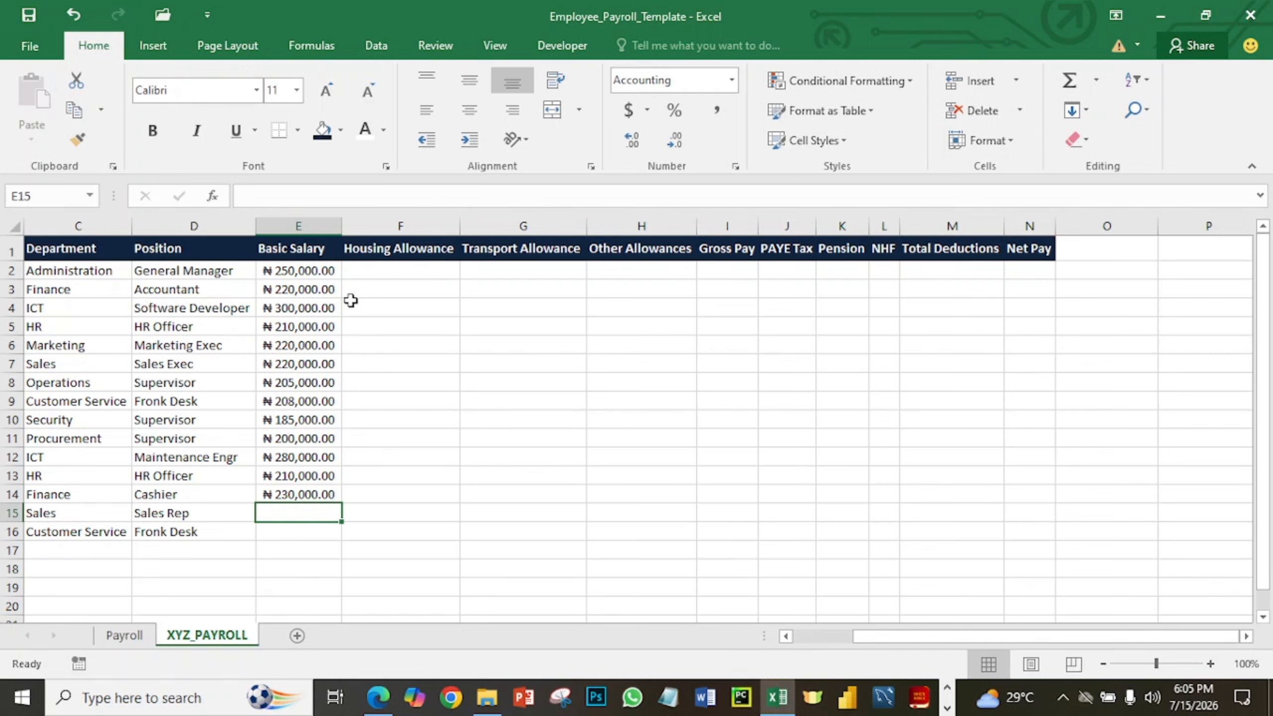
text(2)
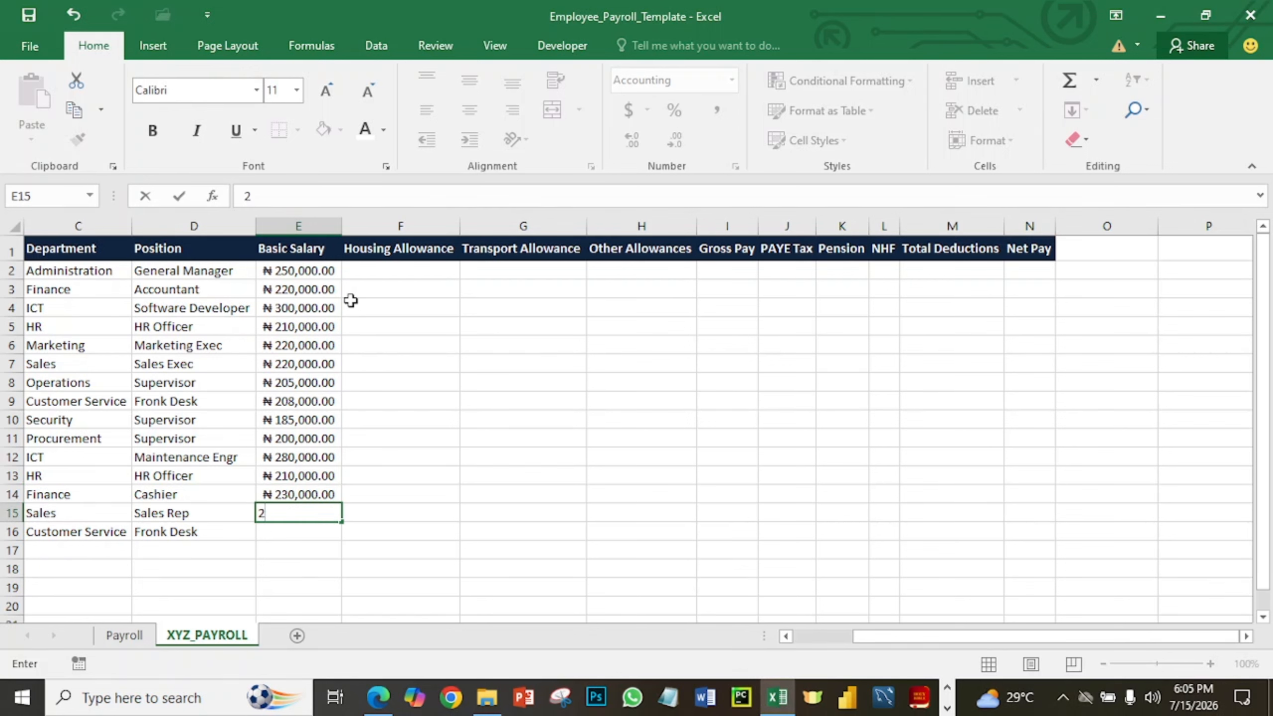
text(30,000)
key(Return)
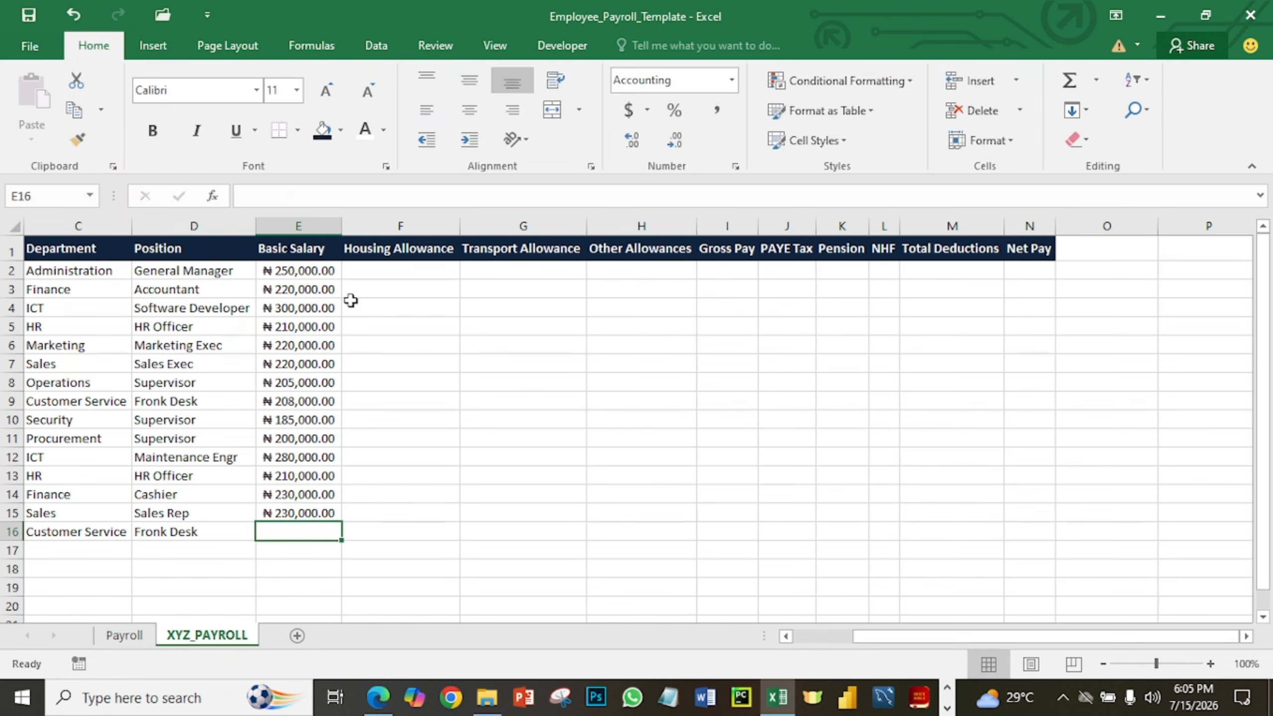
text(20888)
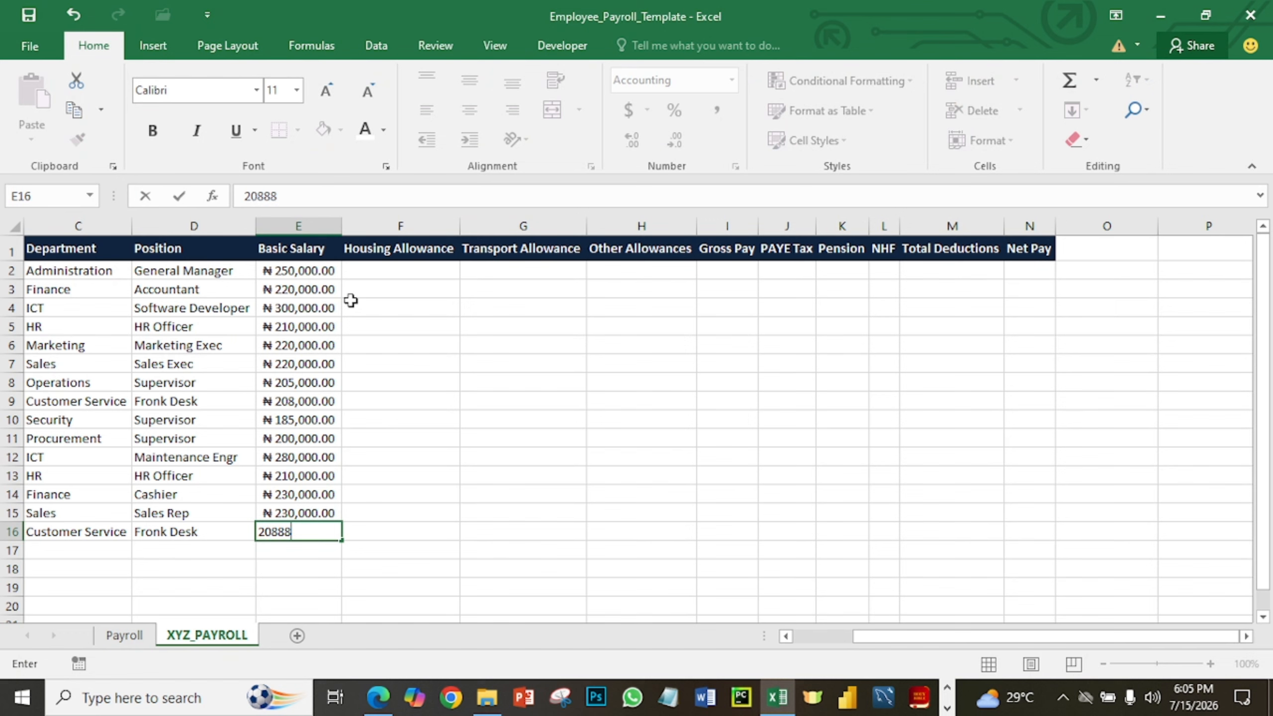
key(BackSpace)
key(BackSpace)
text(000)
key(Return)
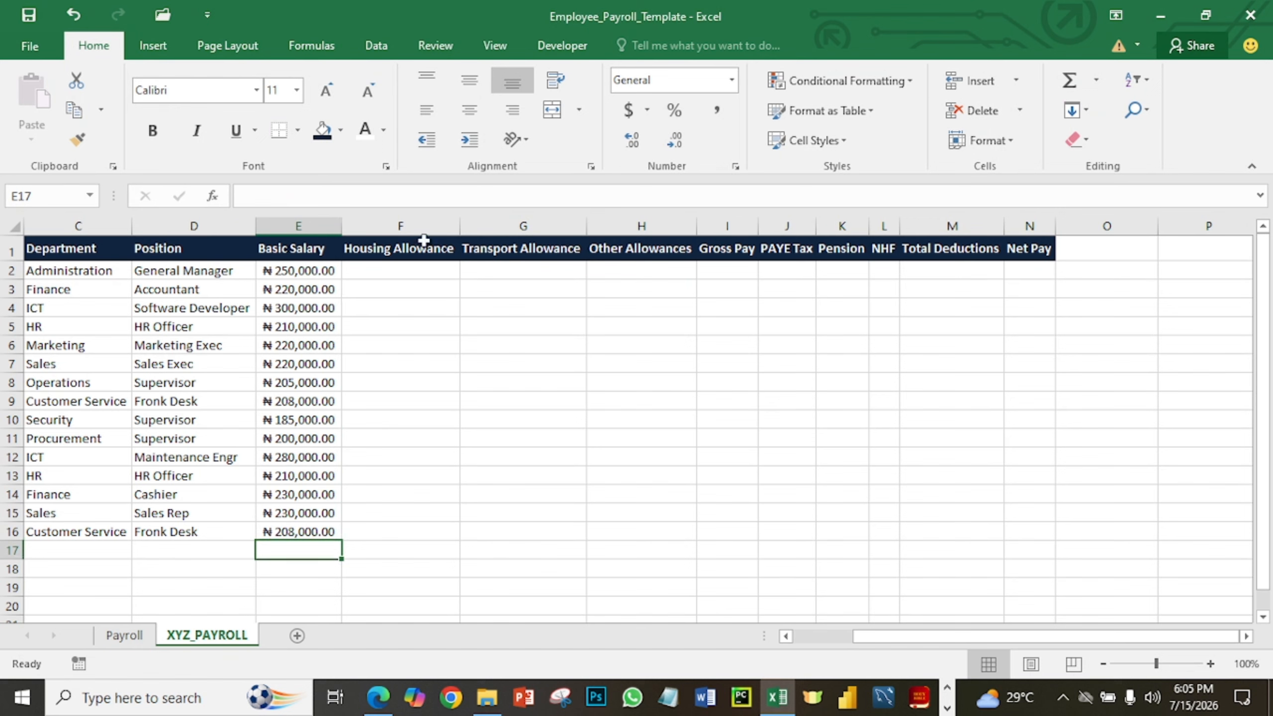
Enter housing allowances 70000, 50000, 45000 and 35000 in F2:F5.
click(418, 272)
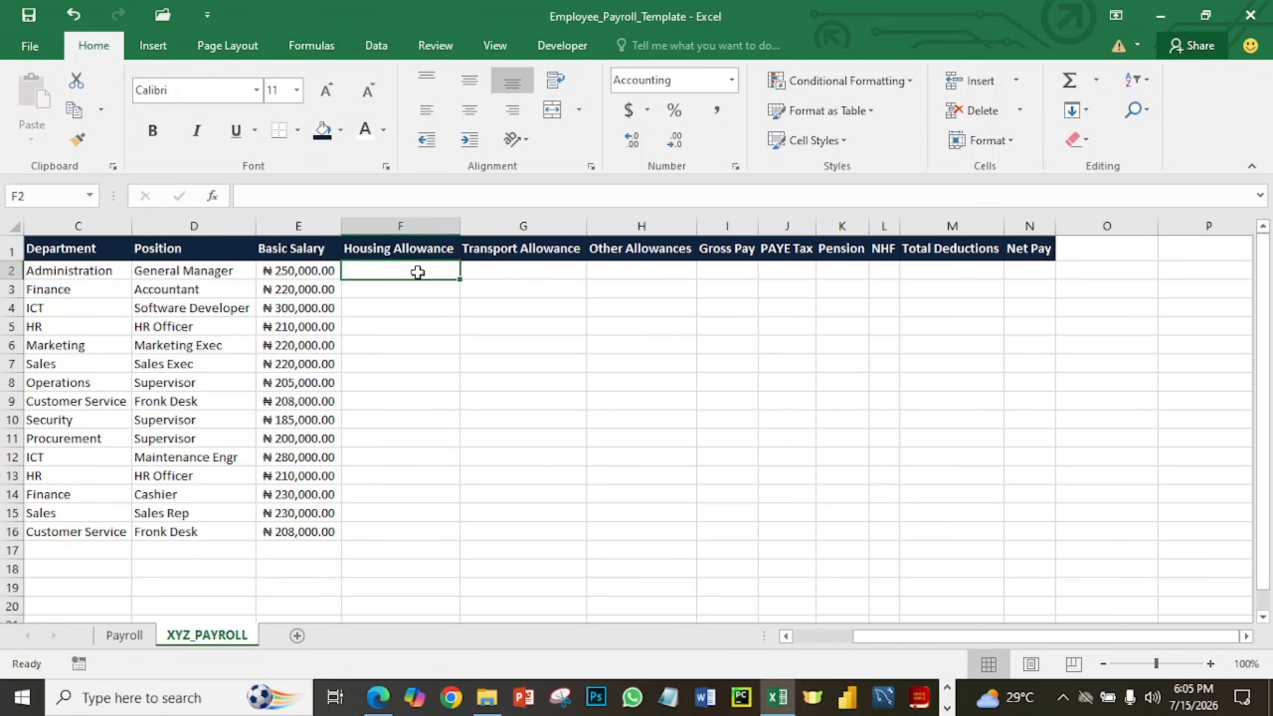
text(70000)
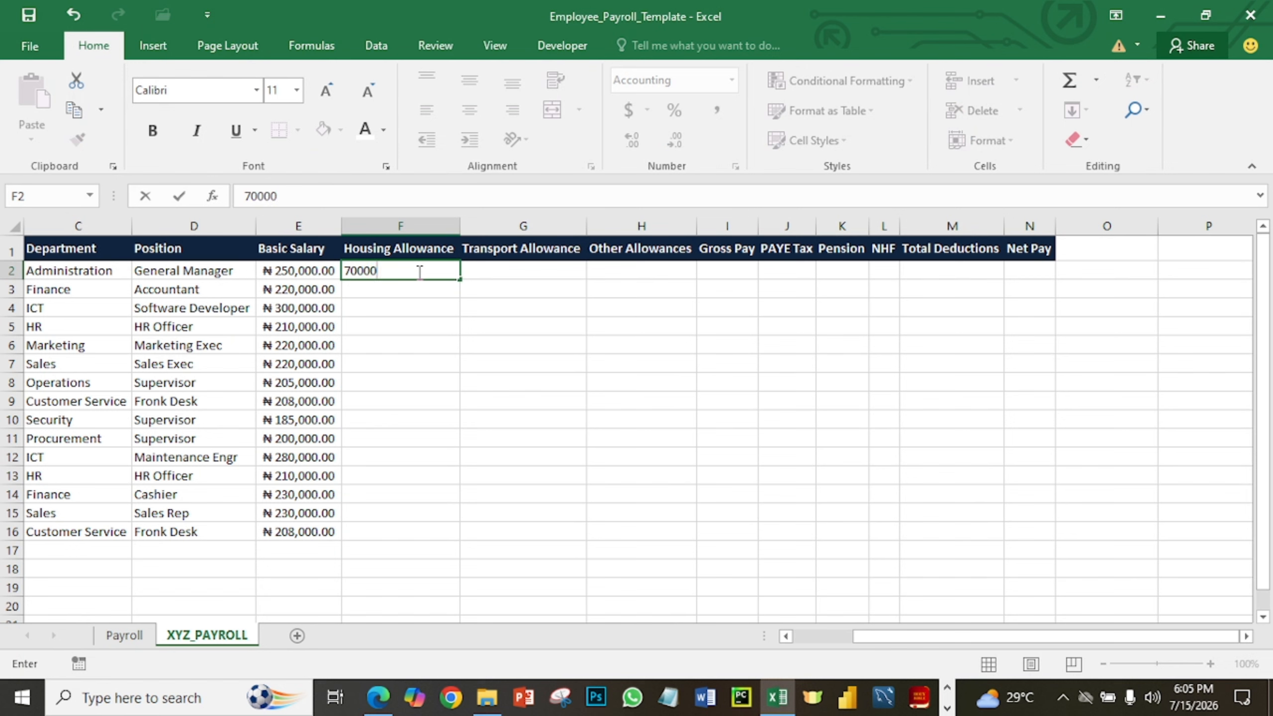
key(Return)
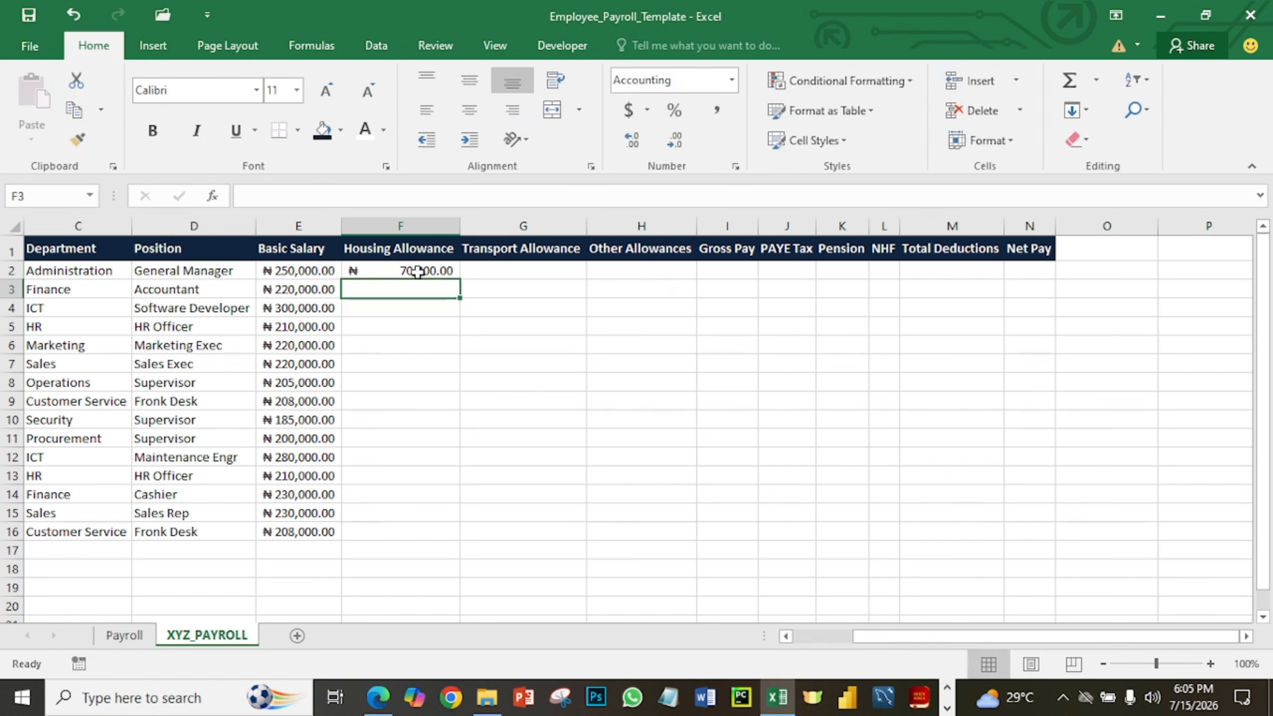
text(5)
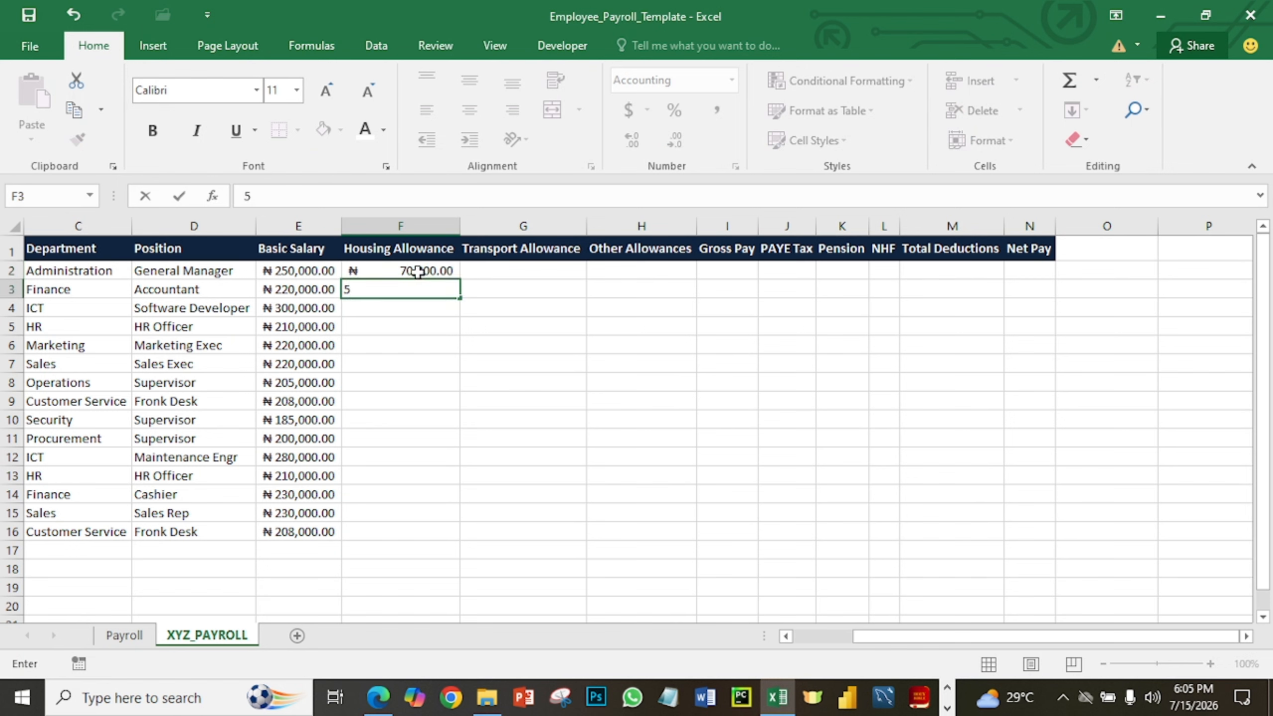
text(0,000)
key(Return)
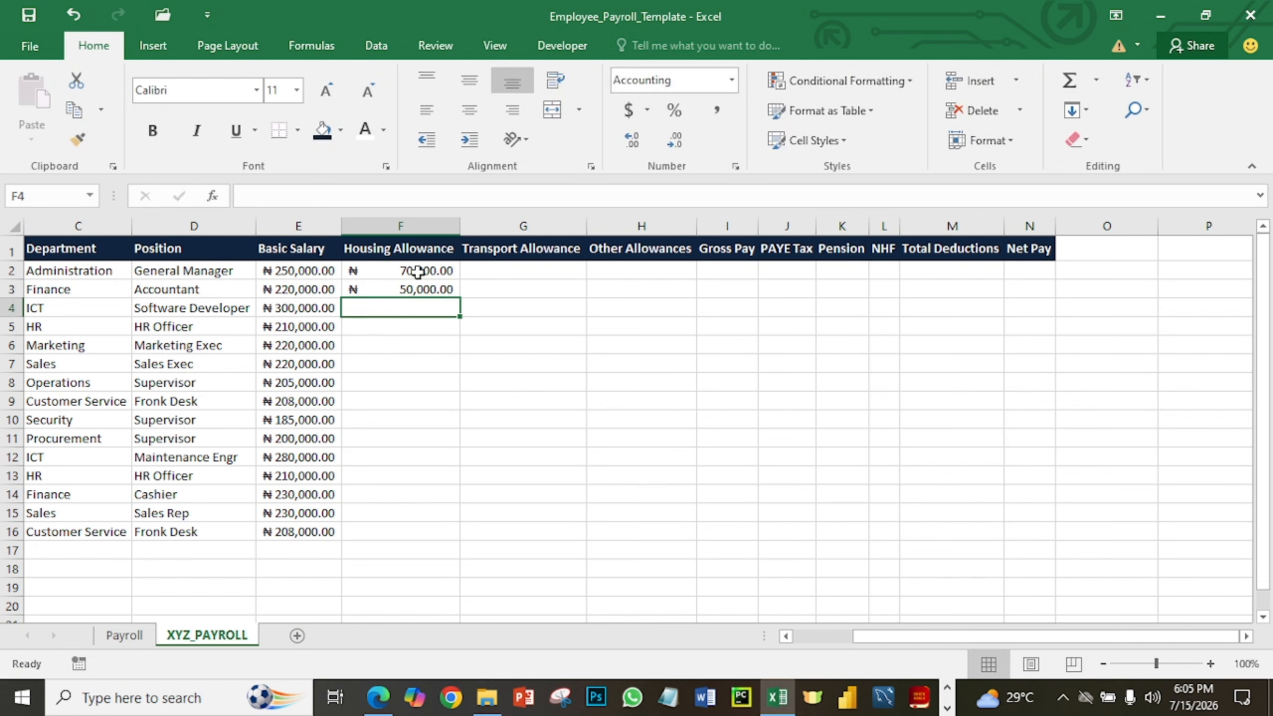
text(45000)
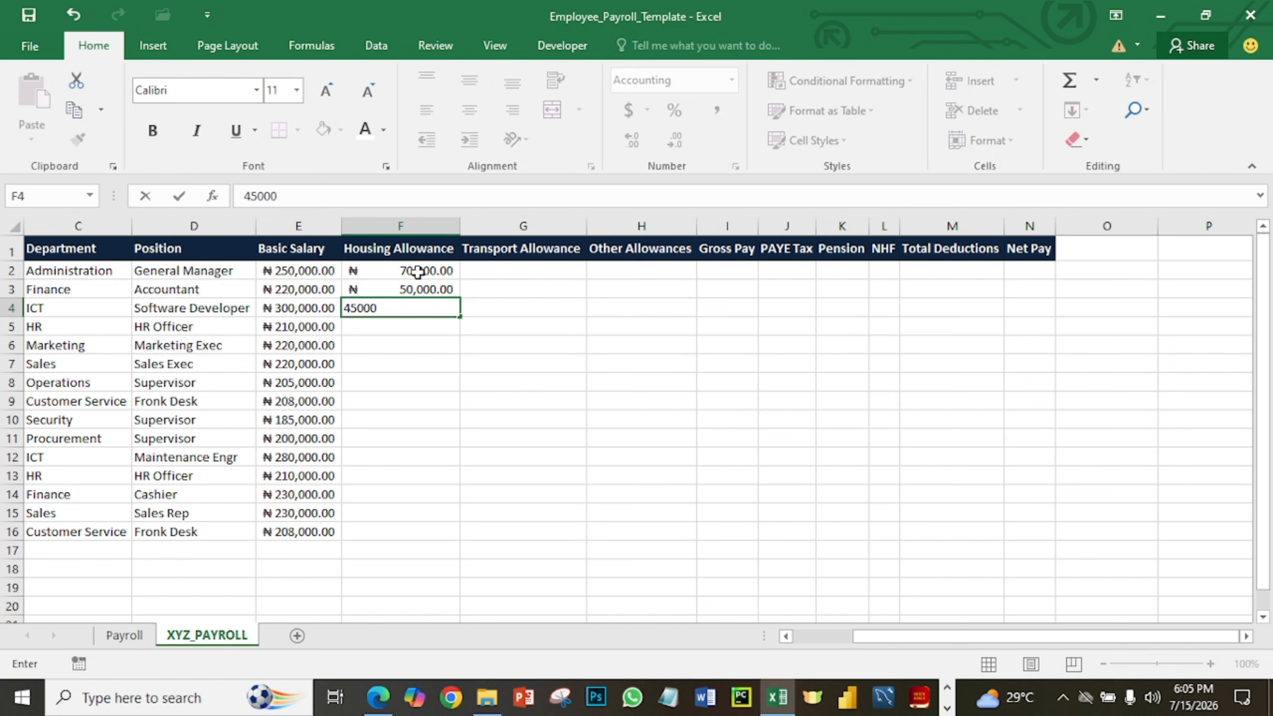
key(Return)
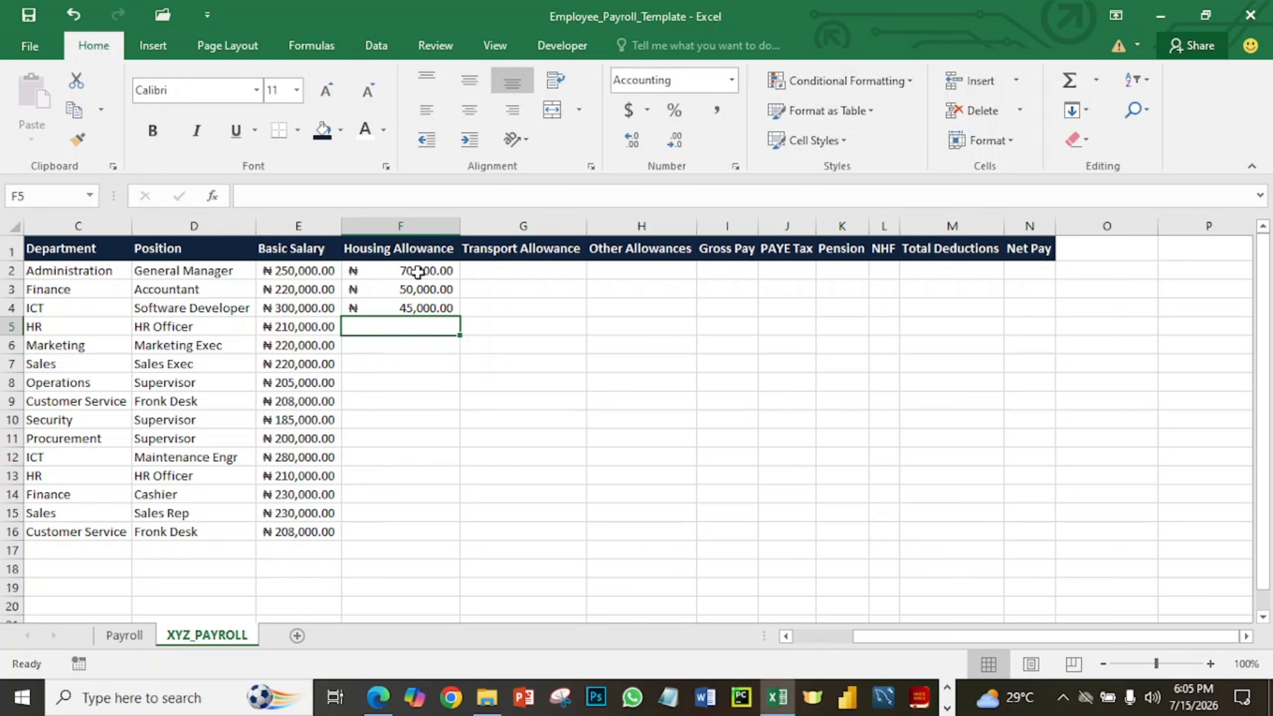
text(3)
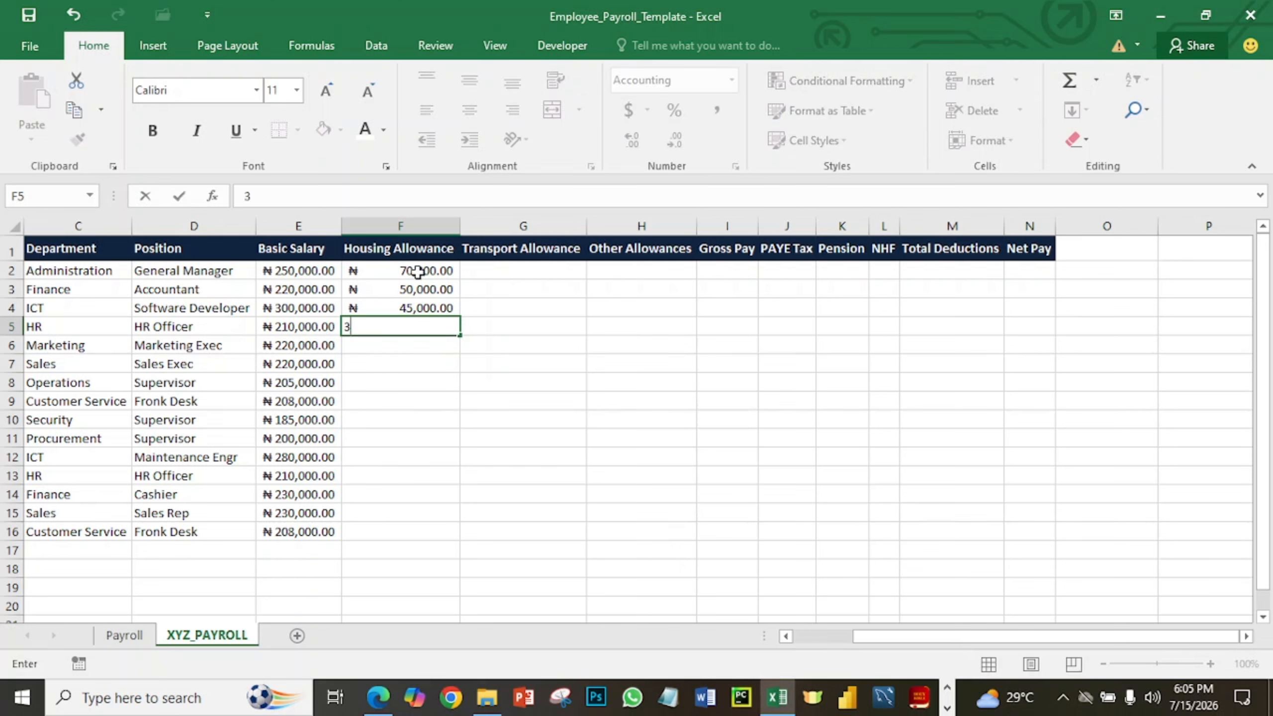
text(5000)
key(Return)
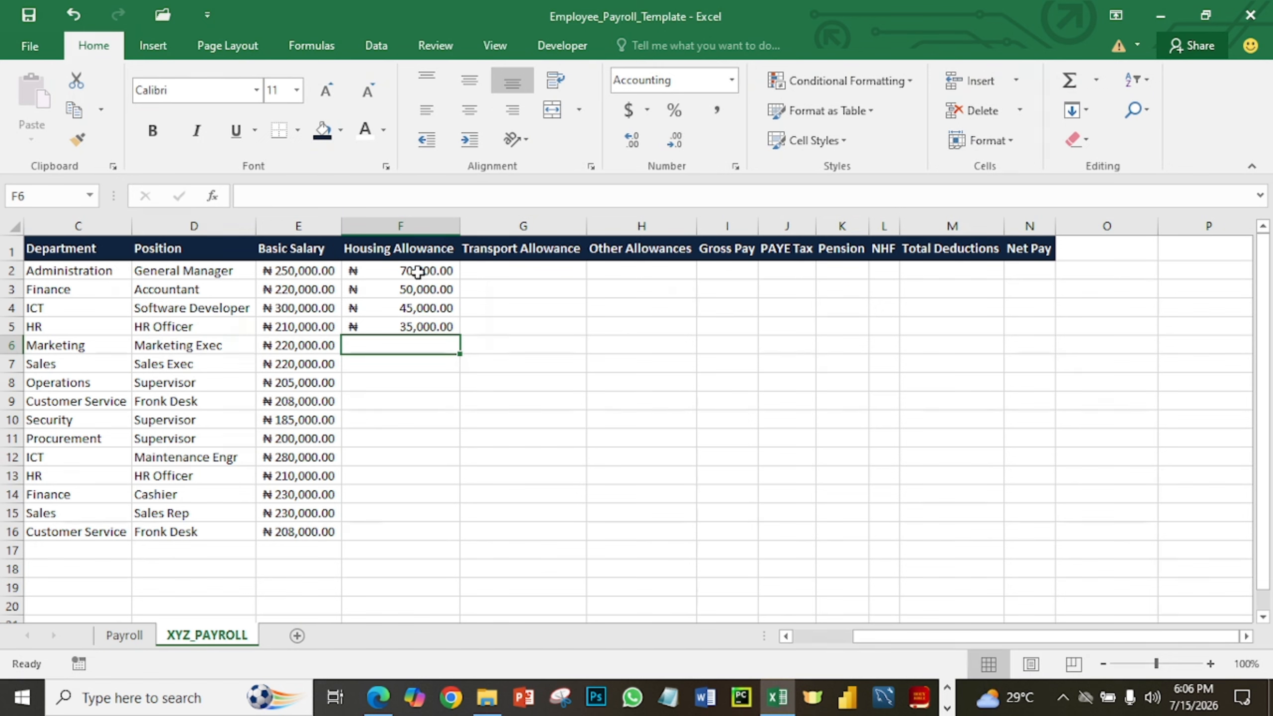
Enter housing allowances 35000, 30000, 30000, 25000 and 20000 in F6:F10.
text(35000)
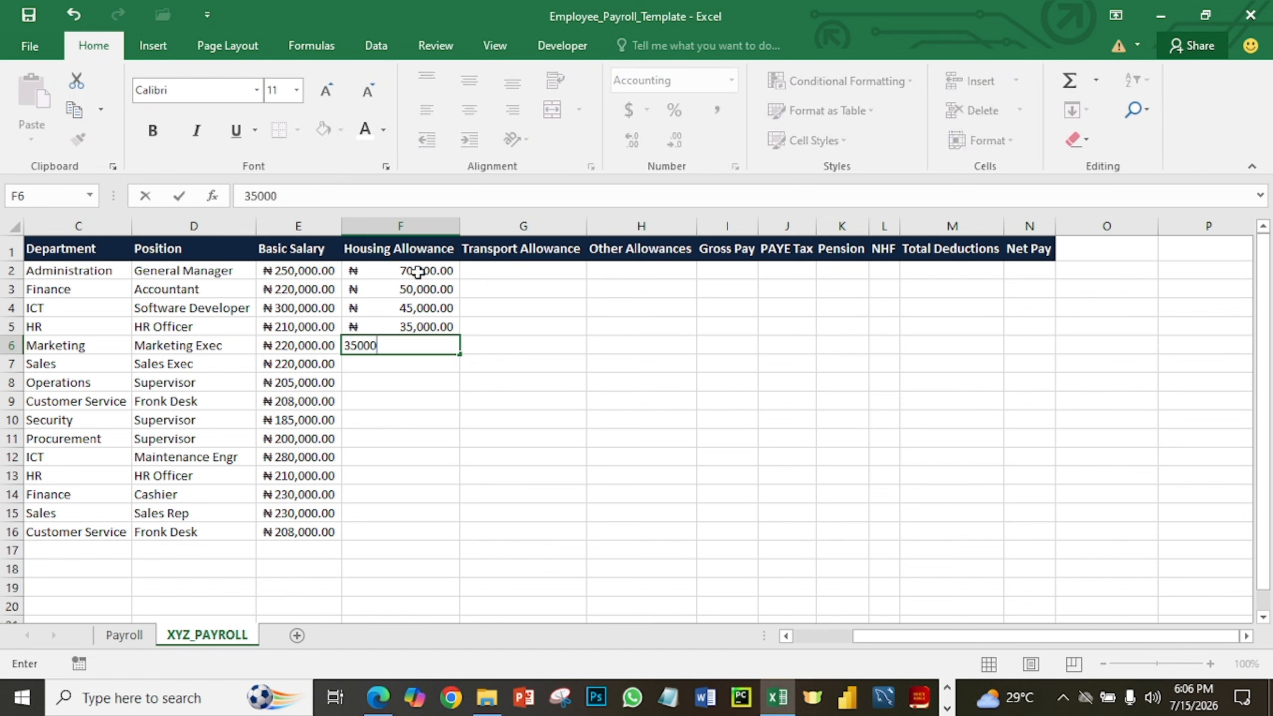
key(Return)
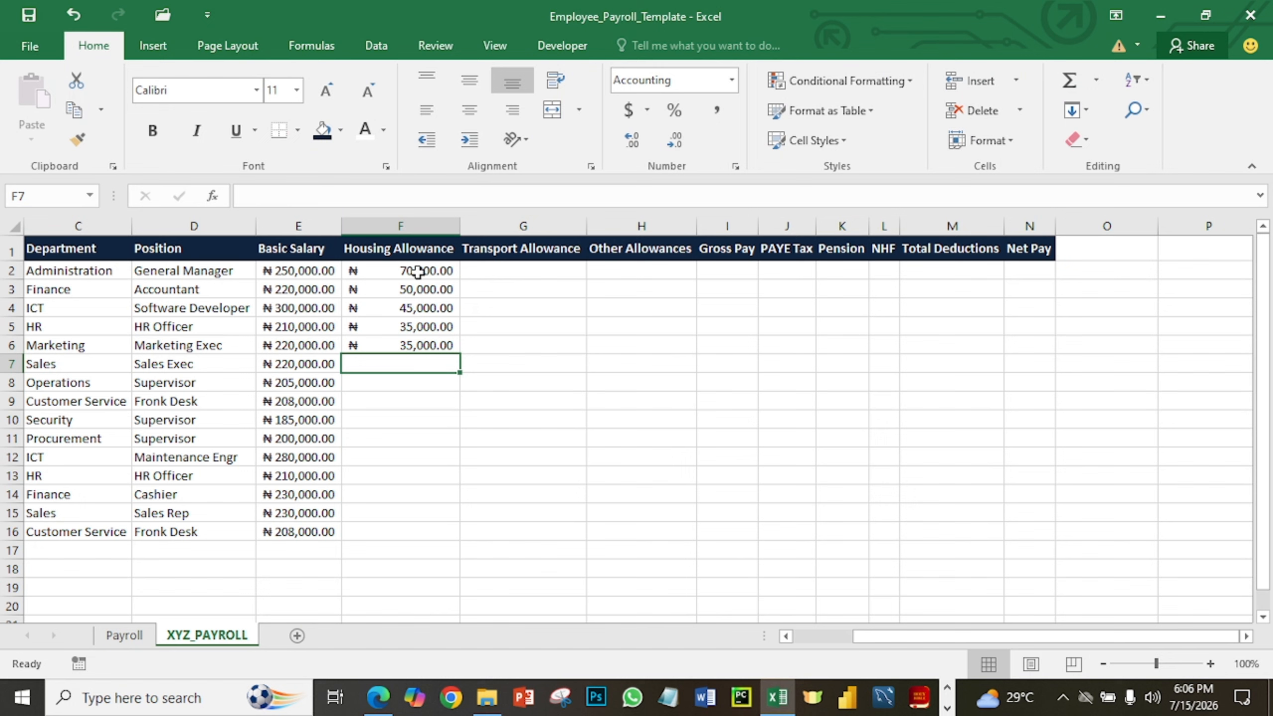
text(30000)
key(Return)
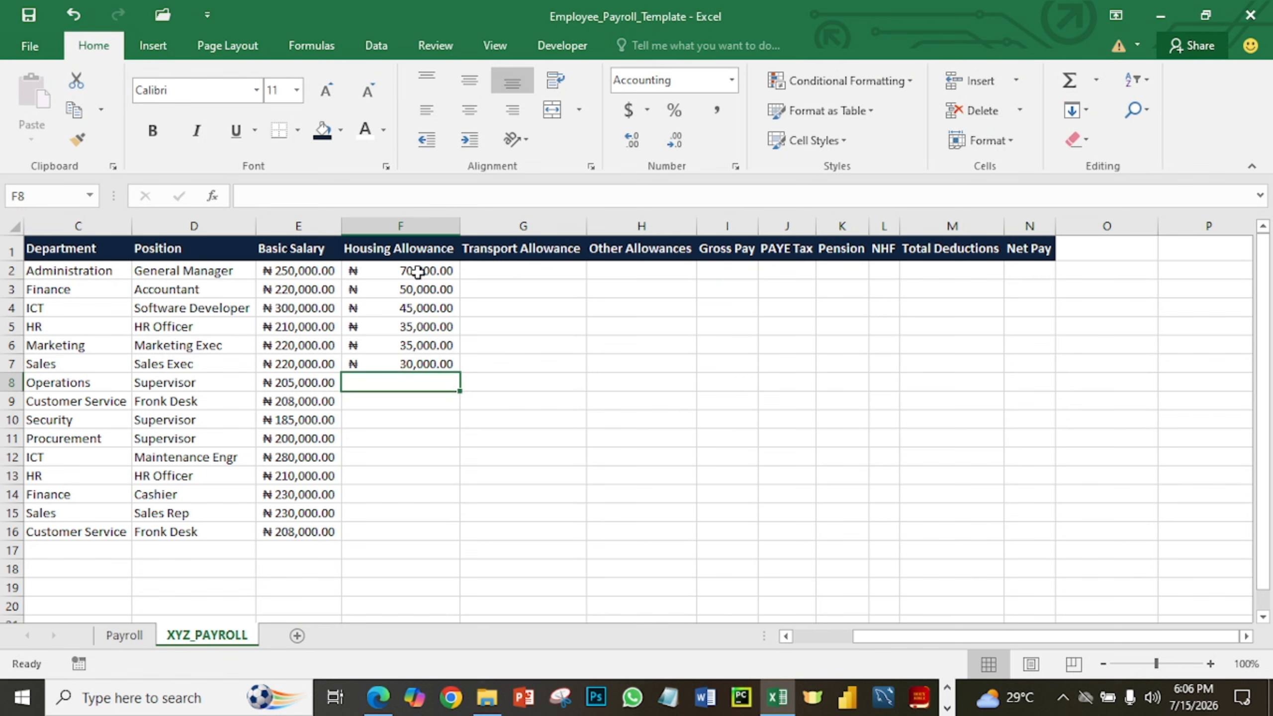
text(30000)
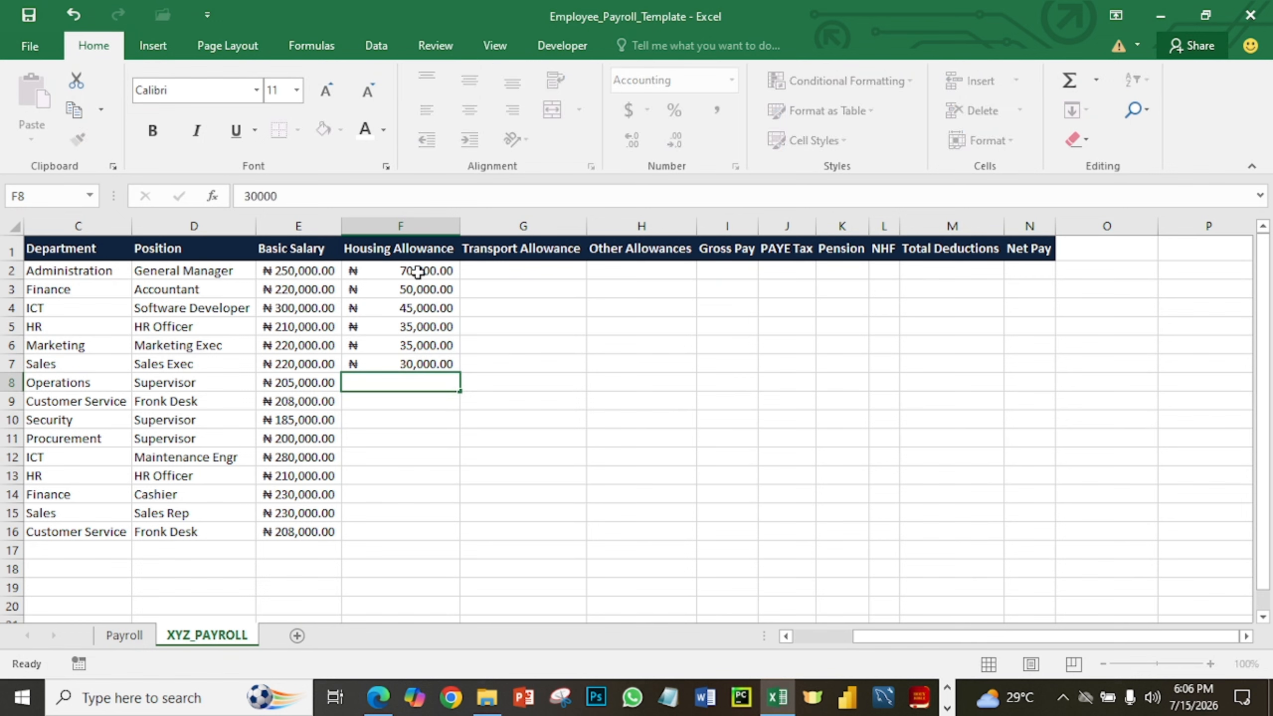
key(Return)
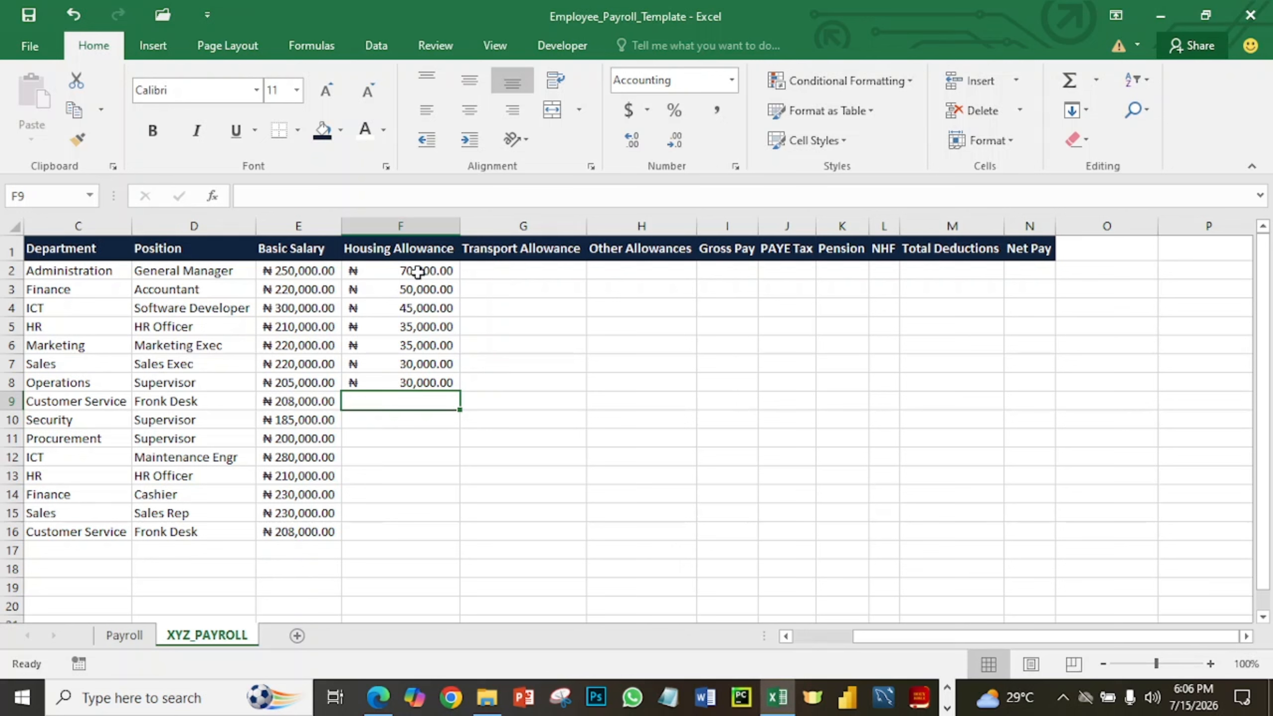
text(25000)
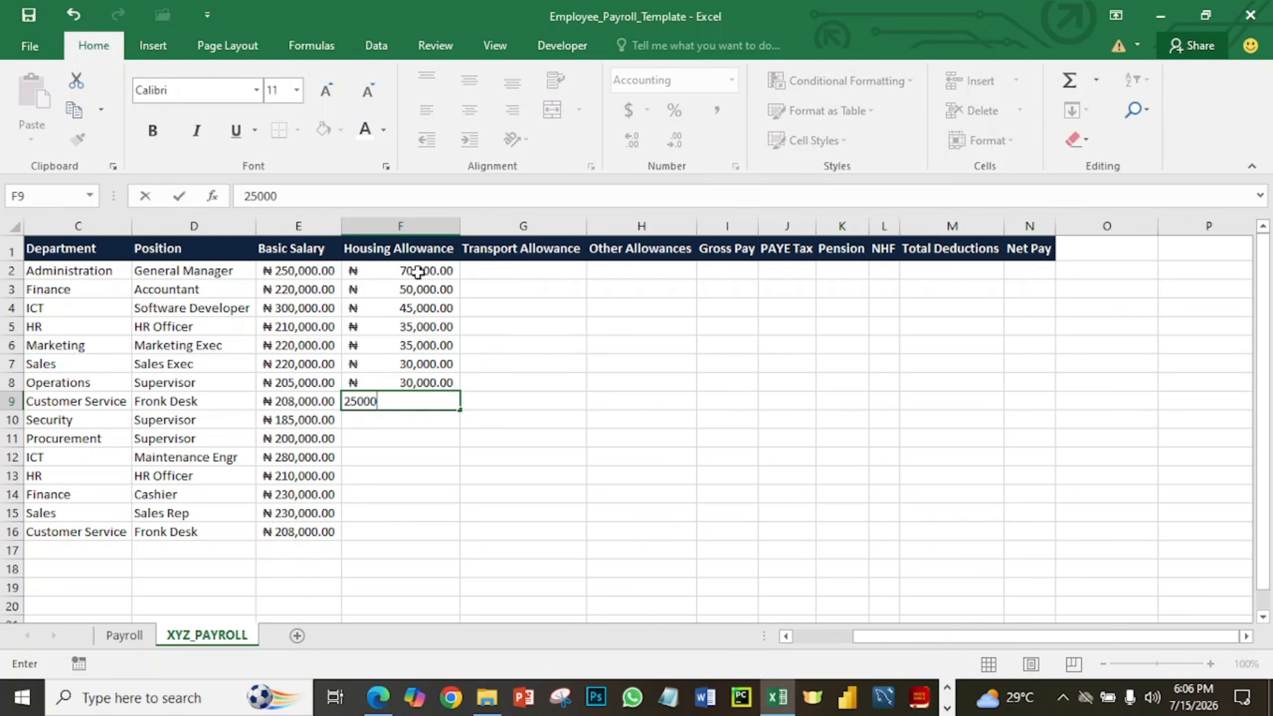
key(Return)
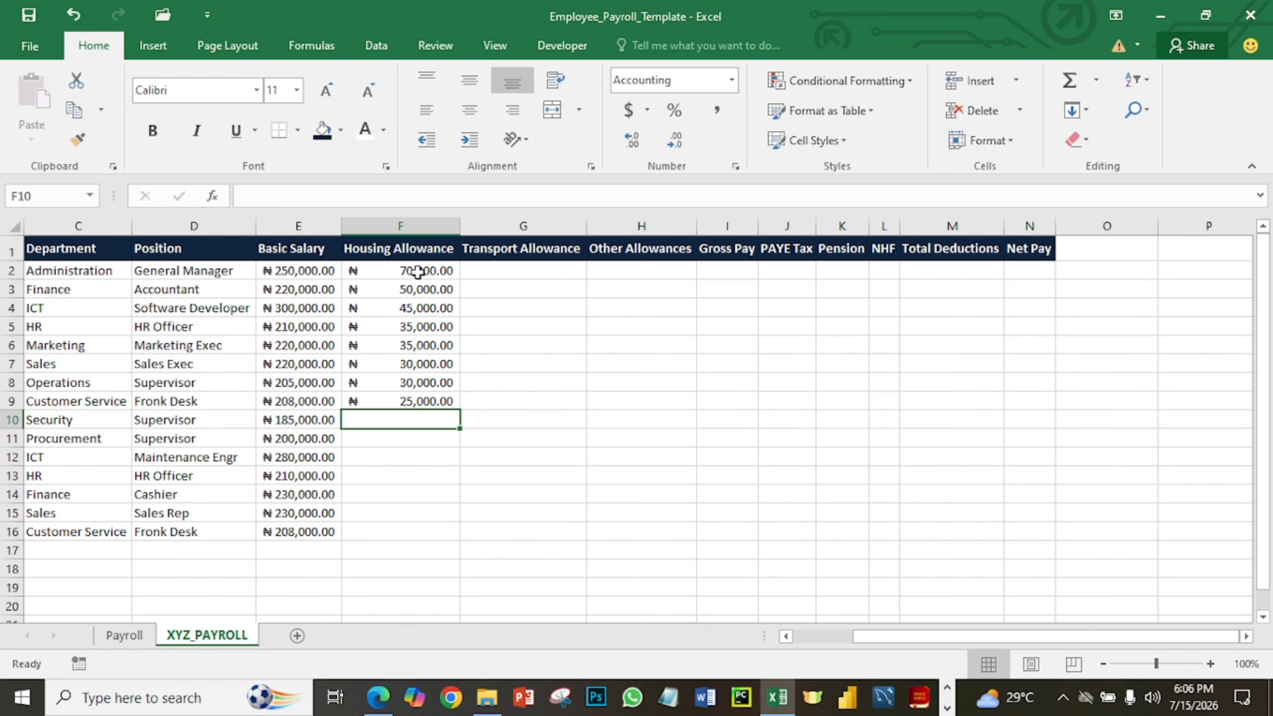
text(2)
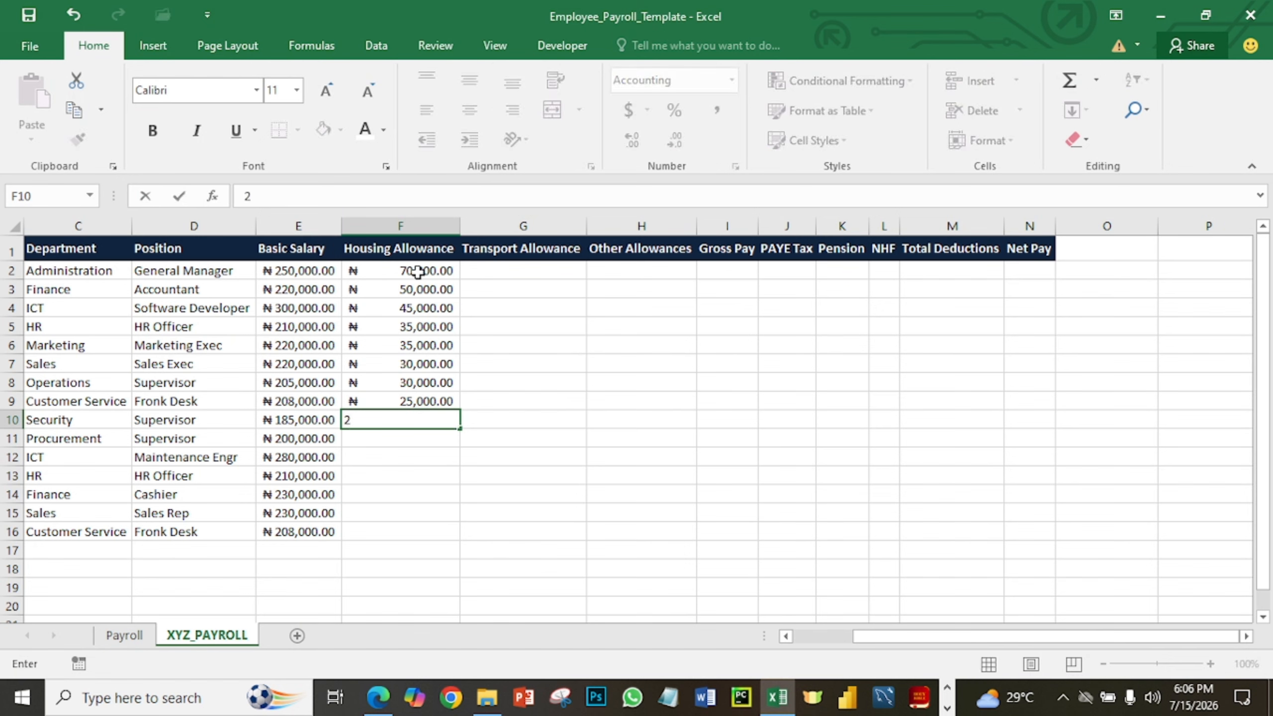
text(0000)
key(Return)
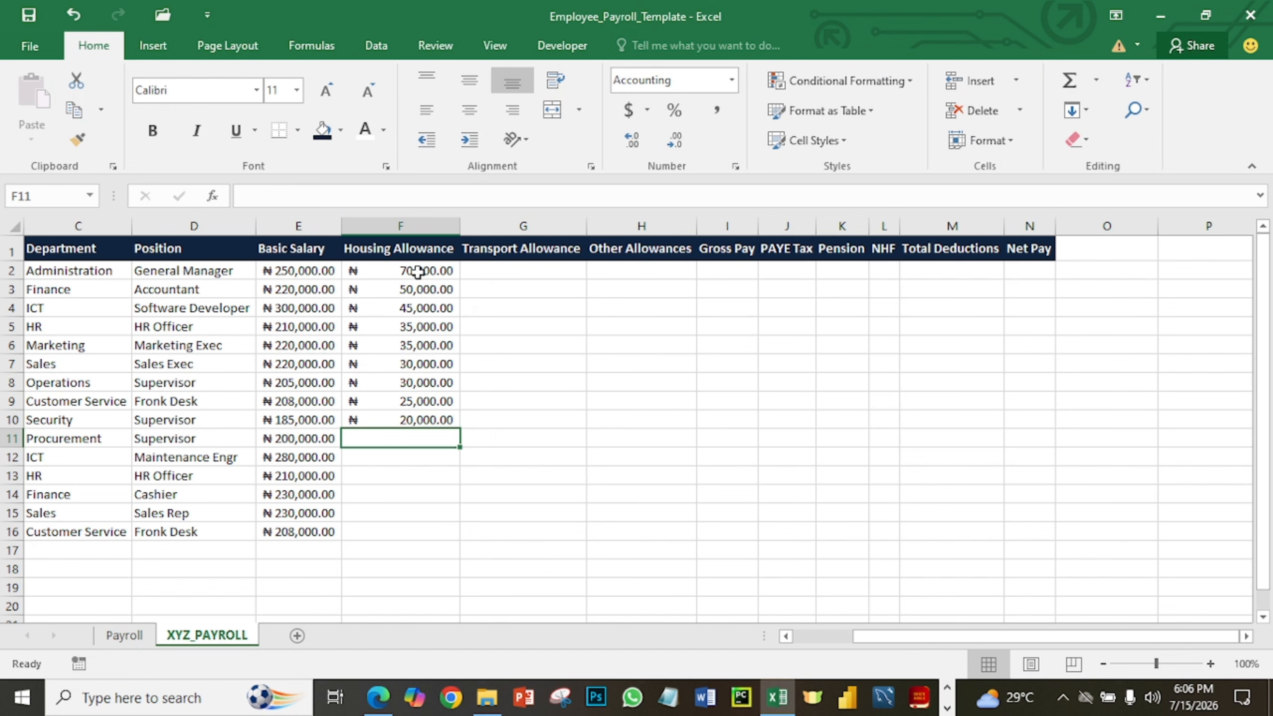
Enter housing allowances 25000, 40000, 35000, 38000, 35000 and 25000 in F11:F16.
text(25000)
key(Return)
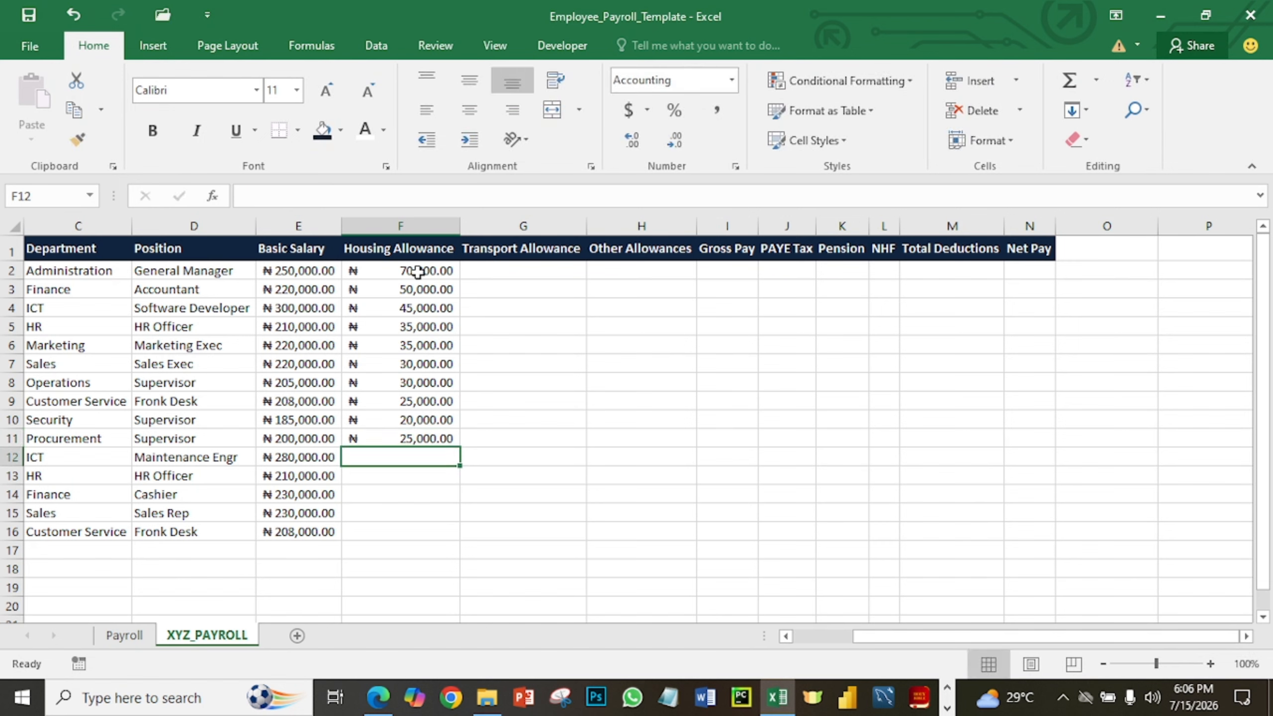
text(40000)
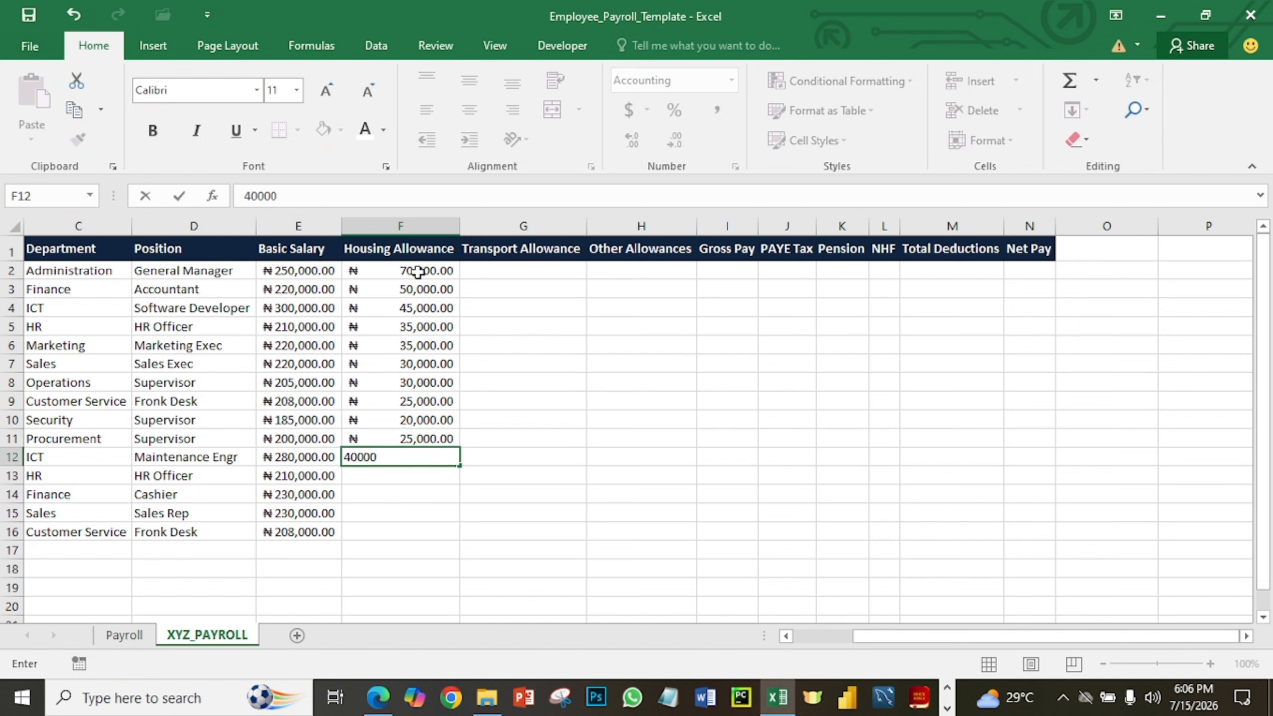
key(Return)
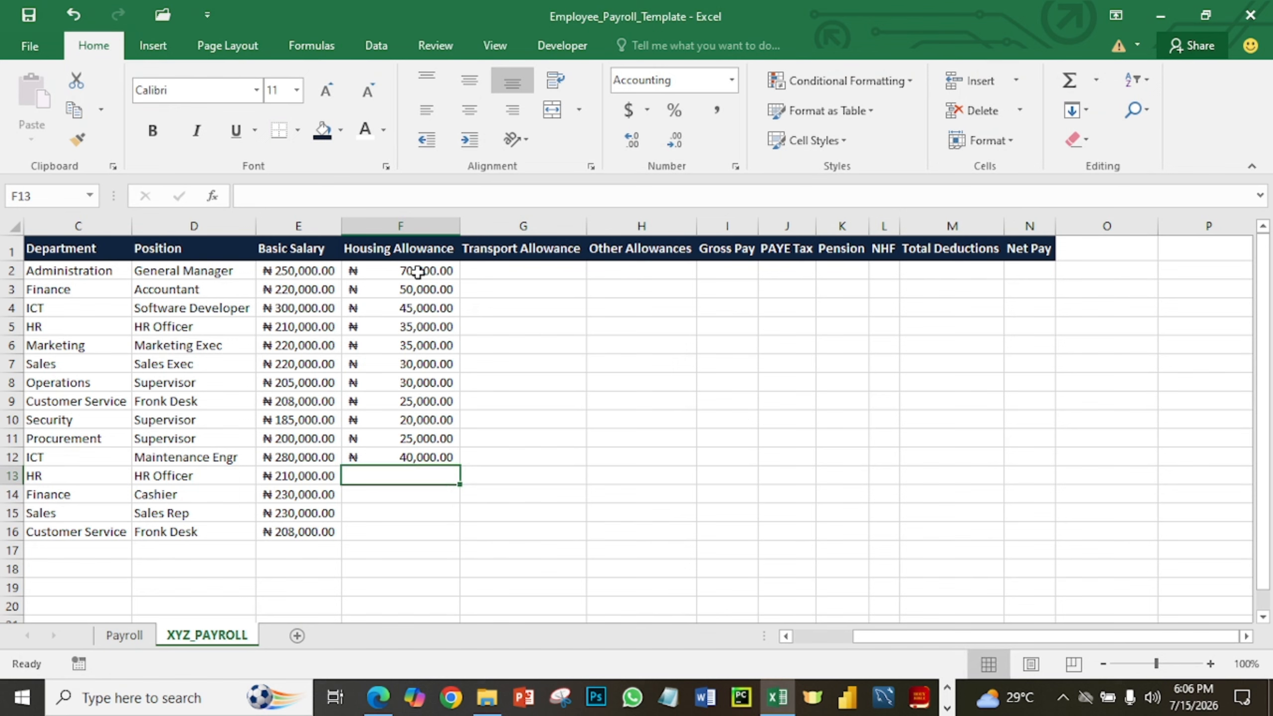
text(35000)
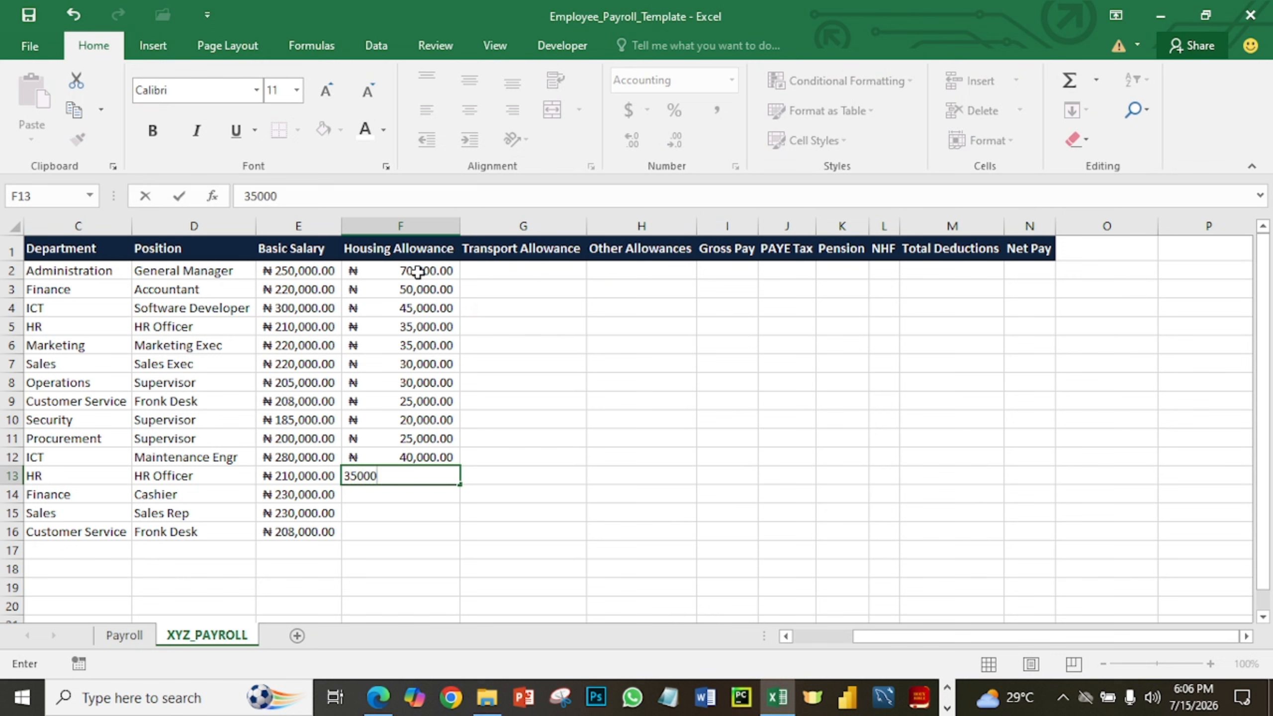
key(Return)
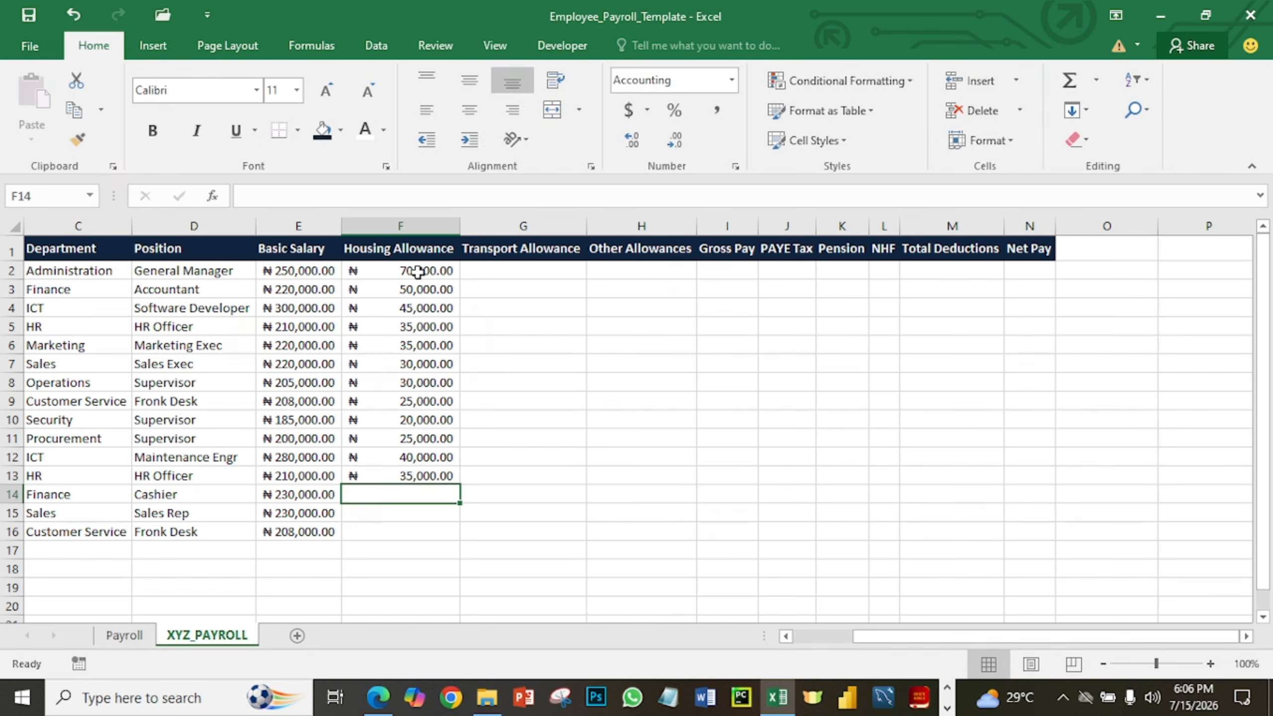
text(38000)
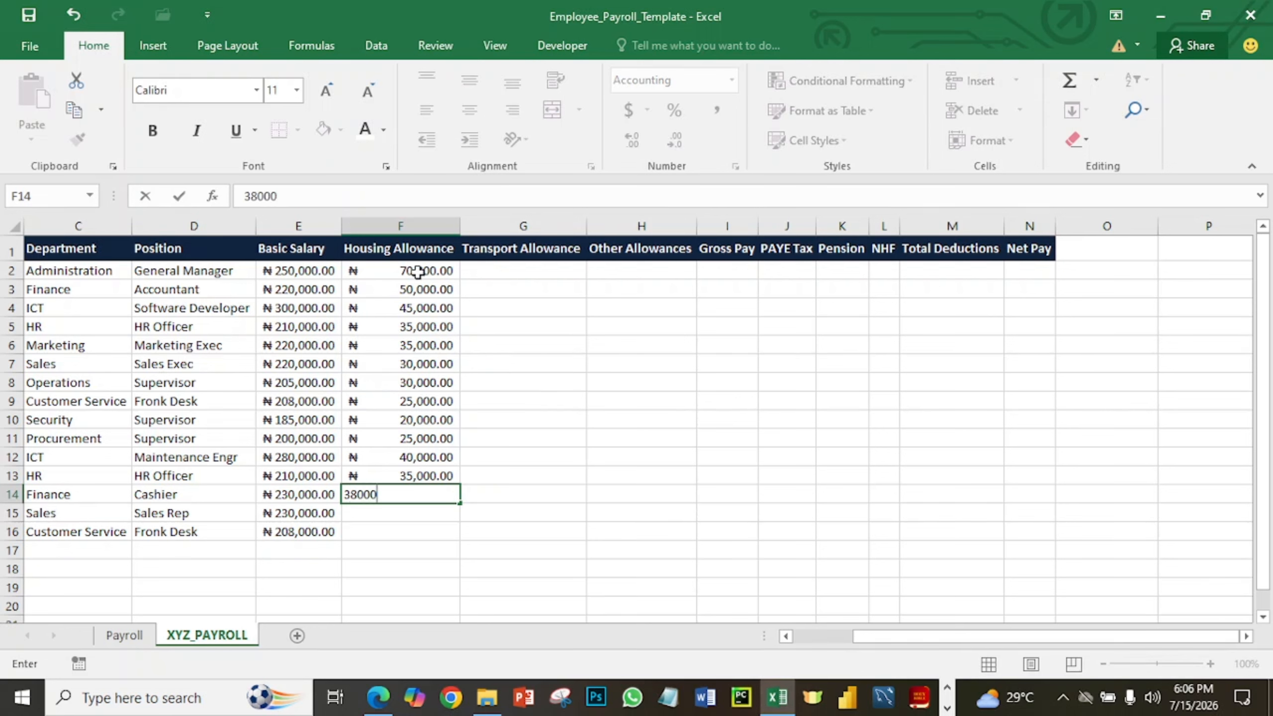
key(Return)
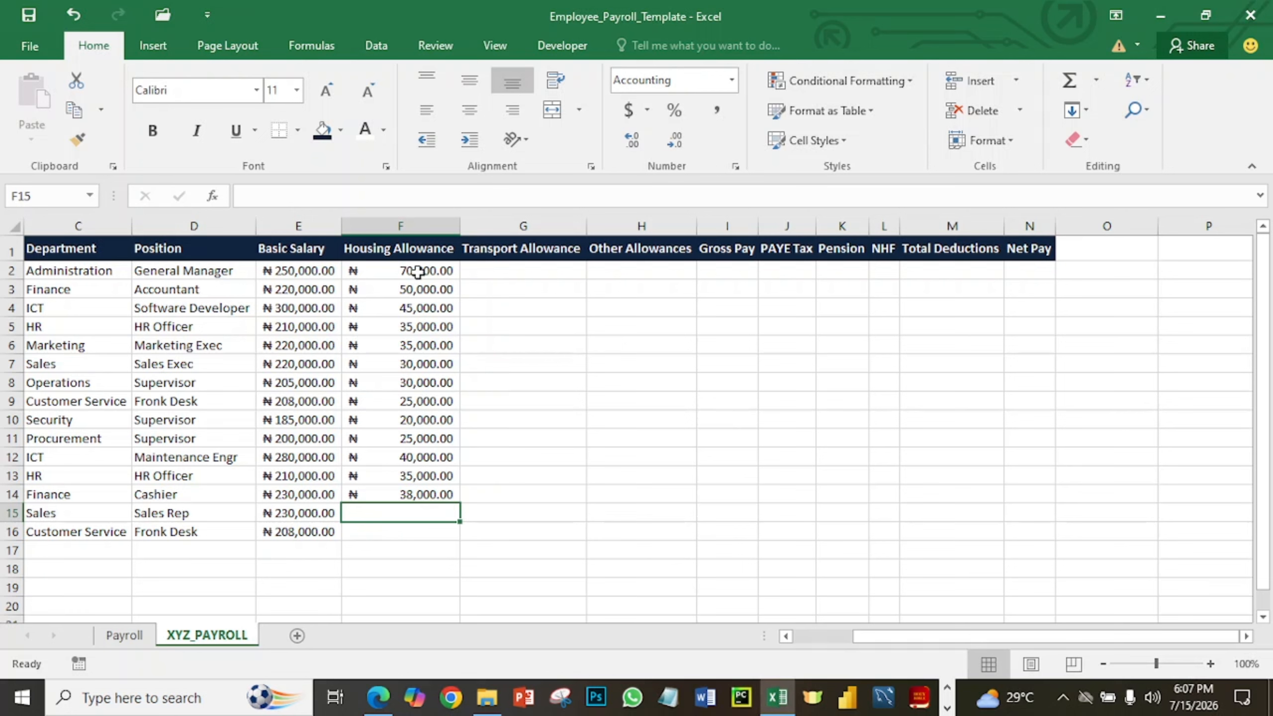
text(35000)
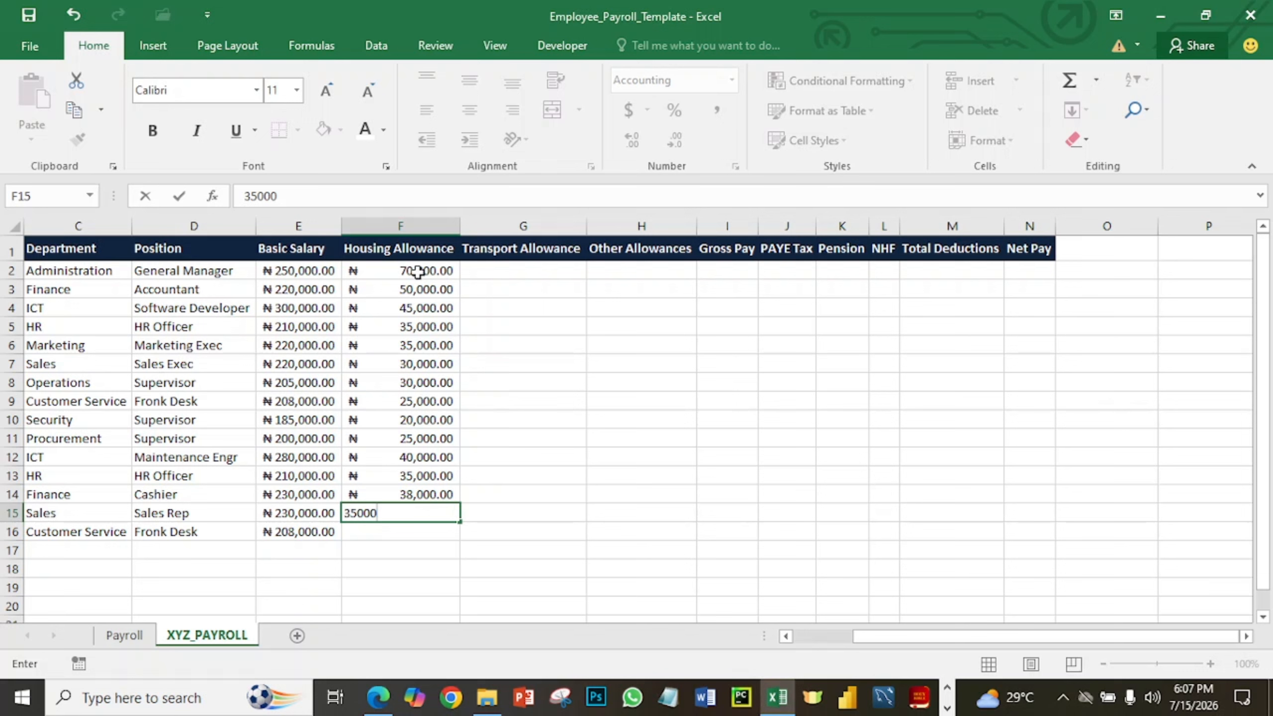
key(Return)
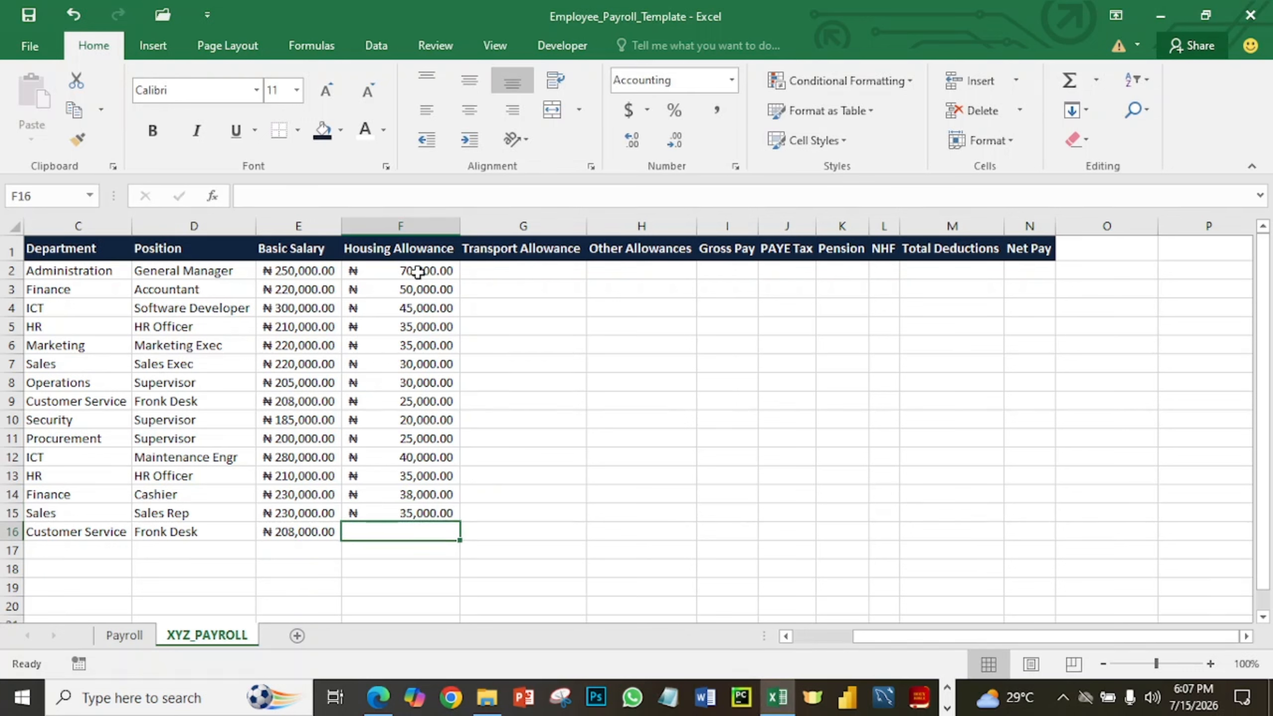
text(25000)
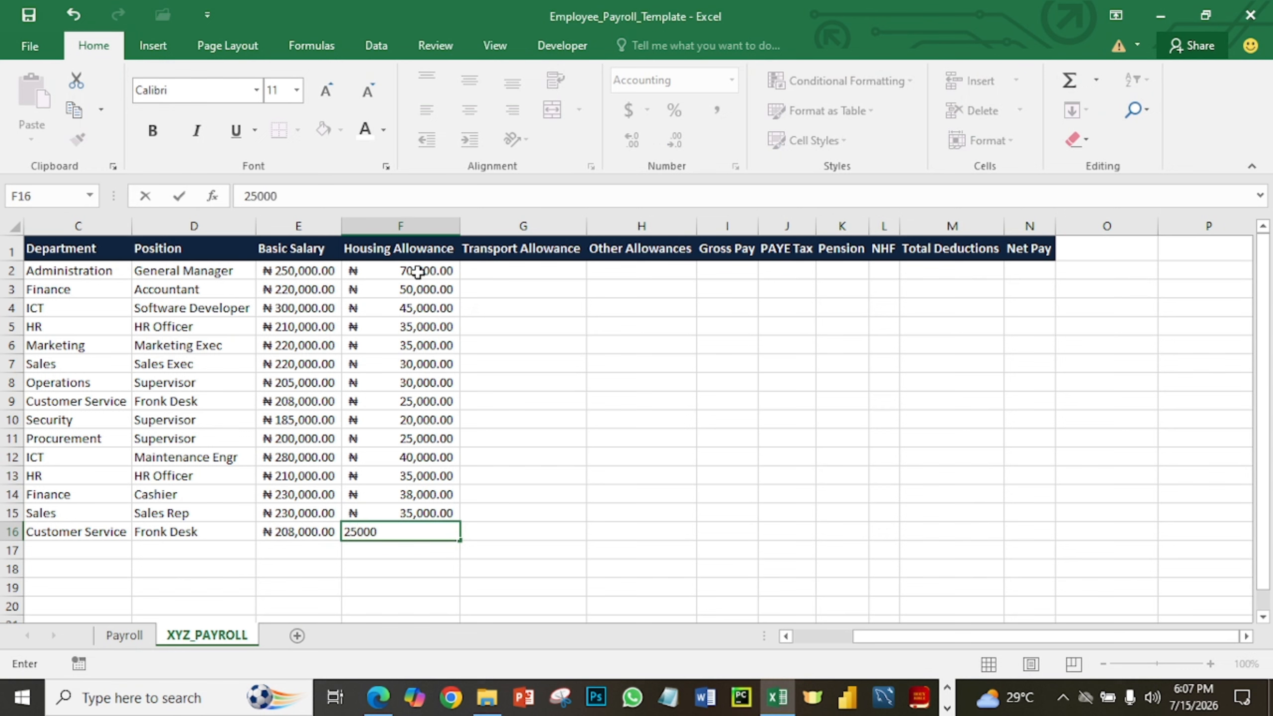
key(Return)
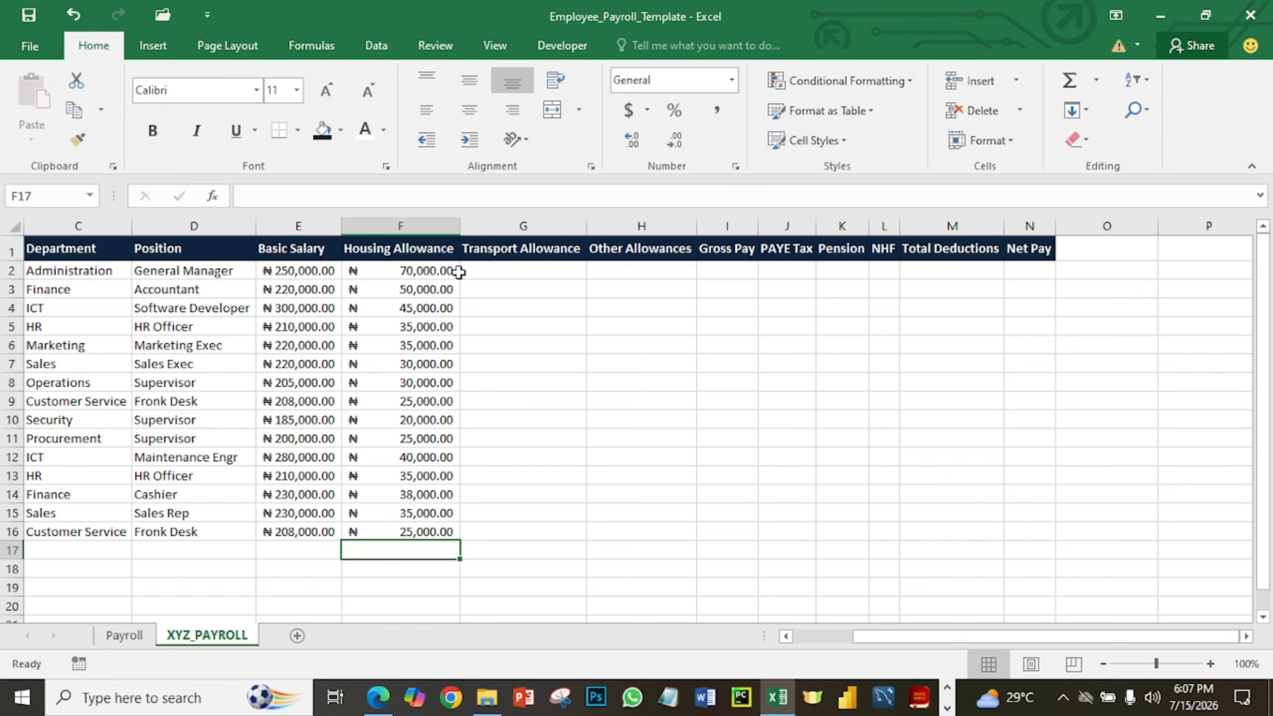
Enter transport allowances 30000, 35000, 30000, 30000 and 25000 in G2:G6.
click(502, 272)
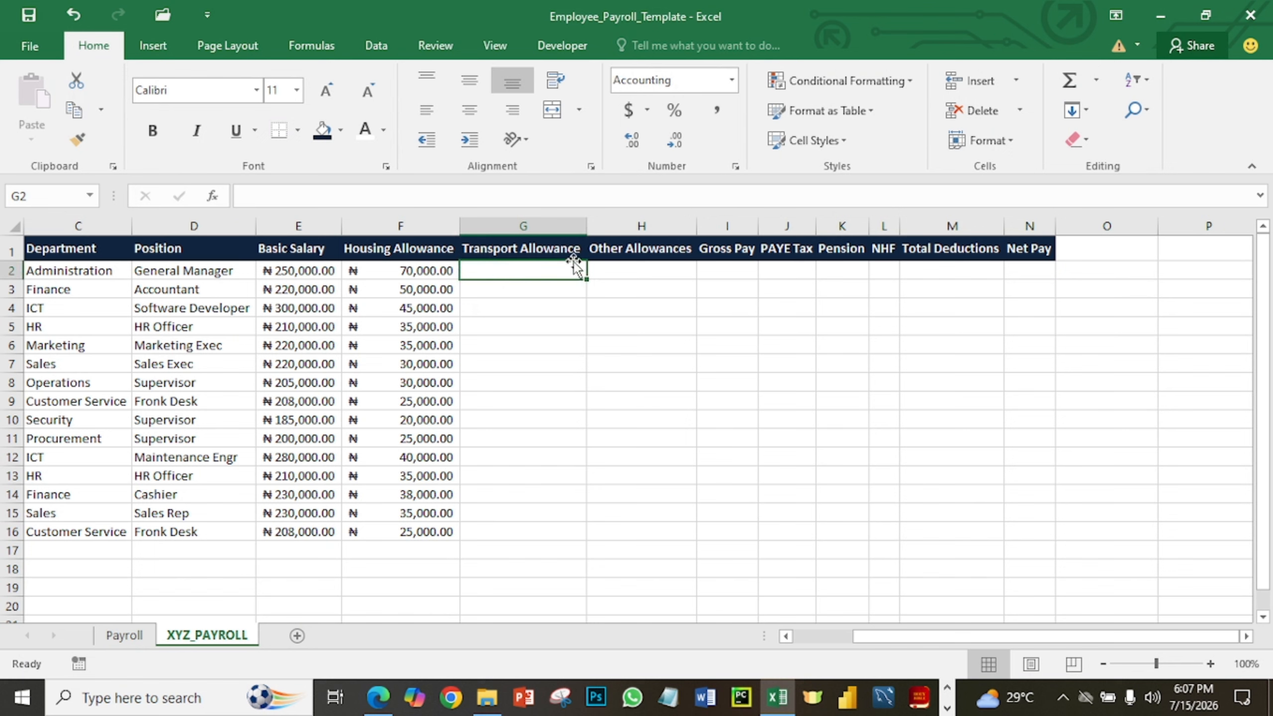
text(30000)
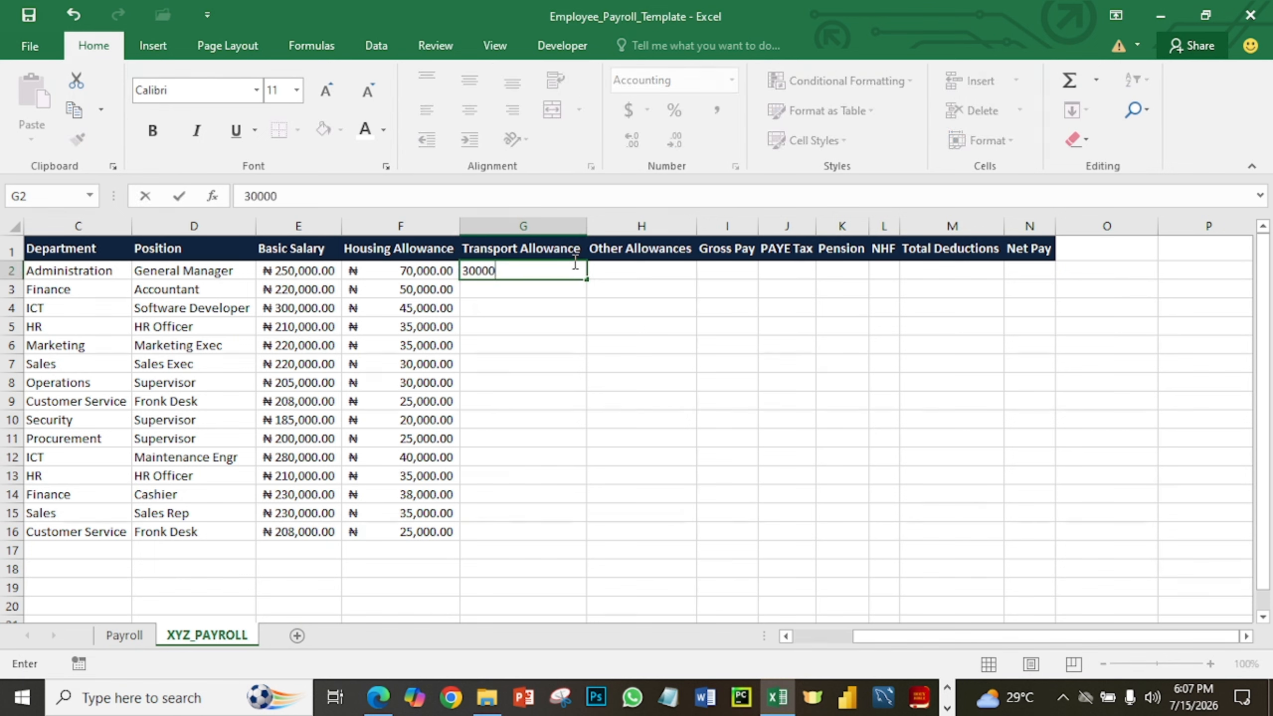
key(Return)
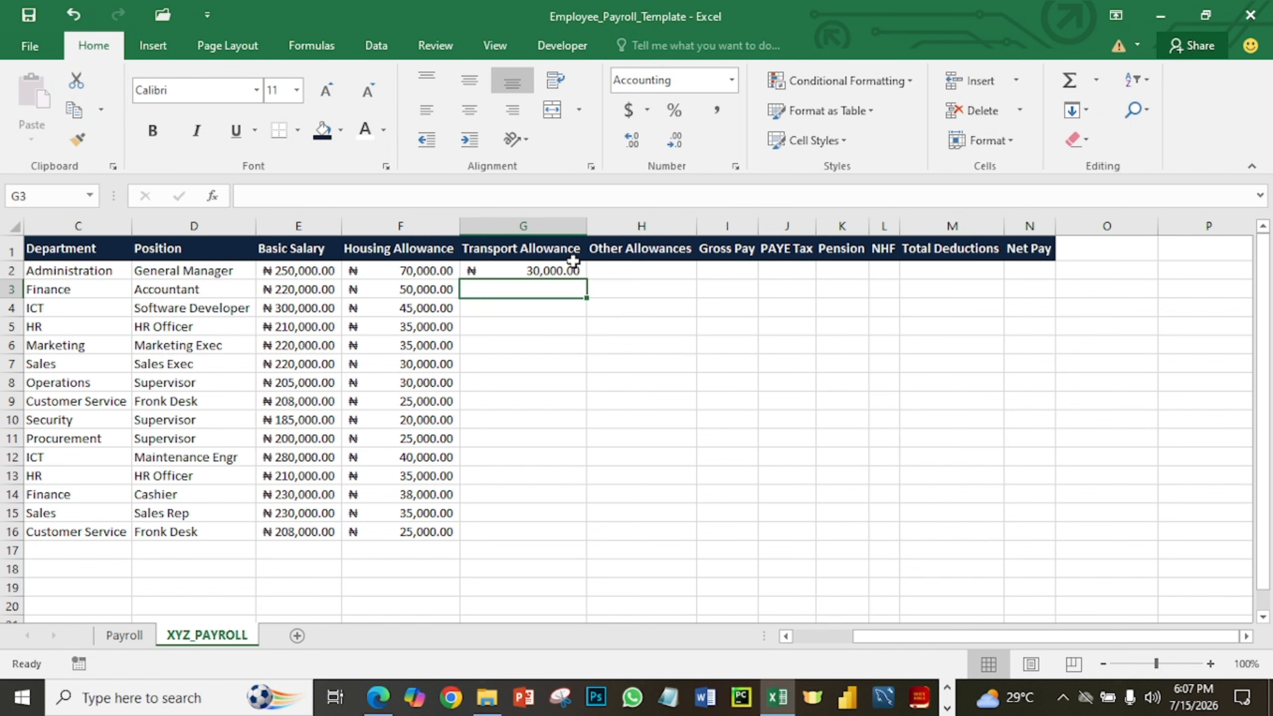
text(3)
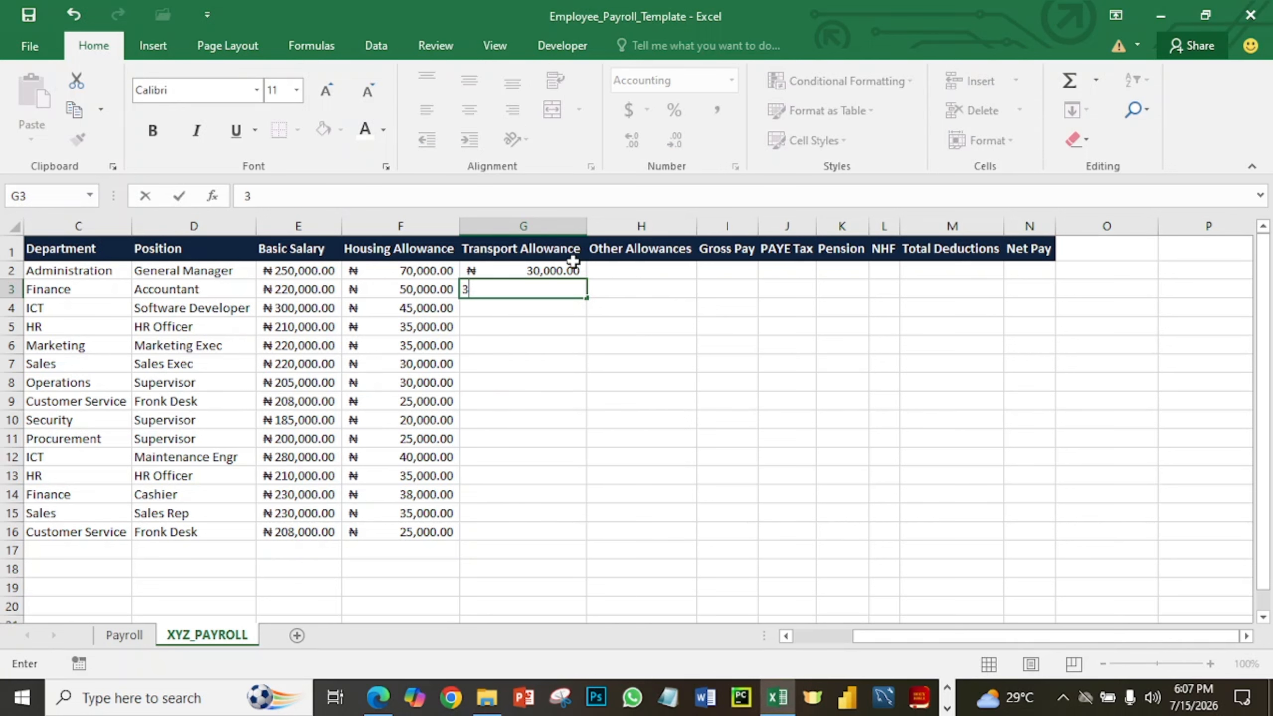
text(5,00)
text(000)
key(Return)
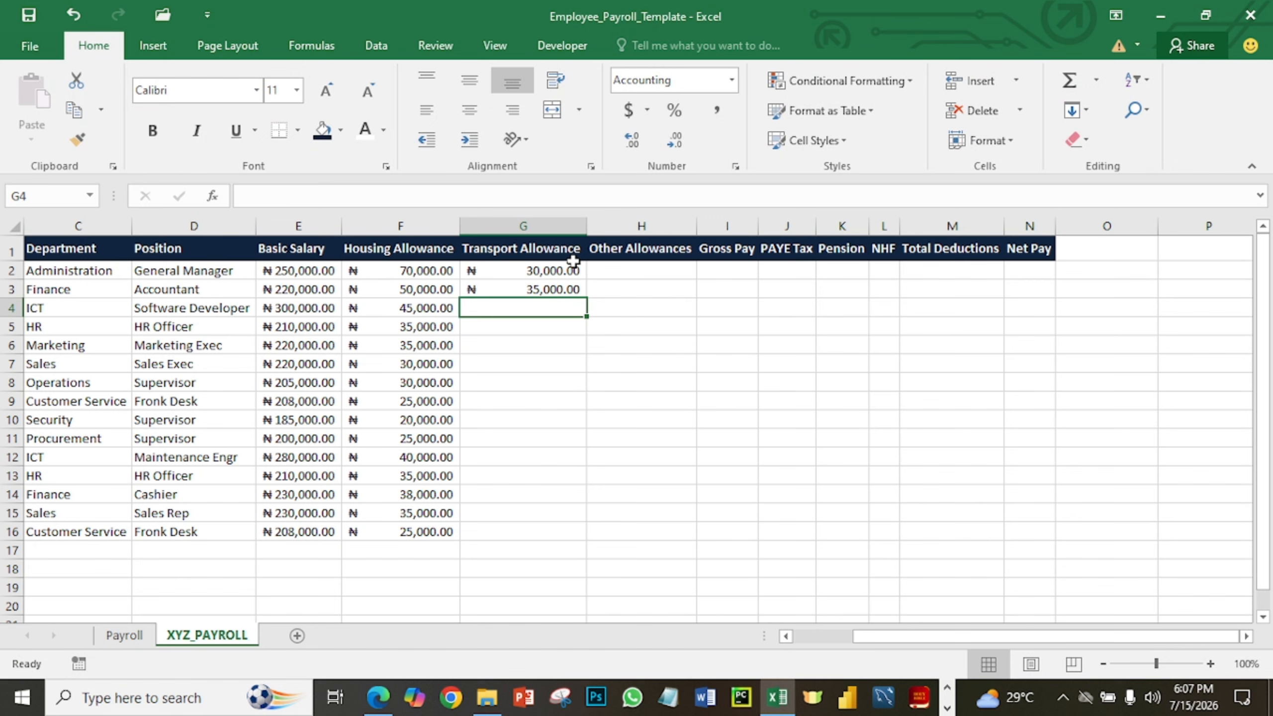
text(30000)
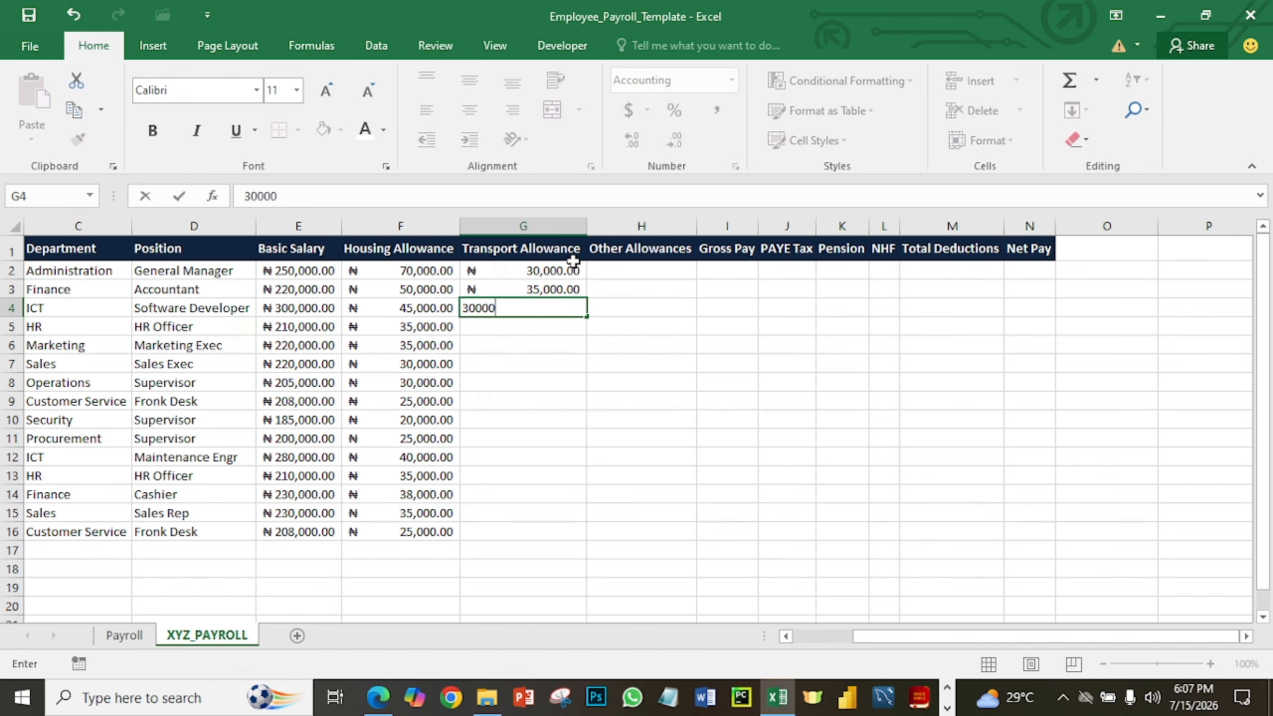
key(Return)
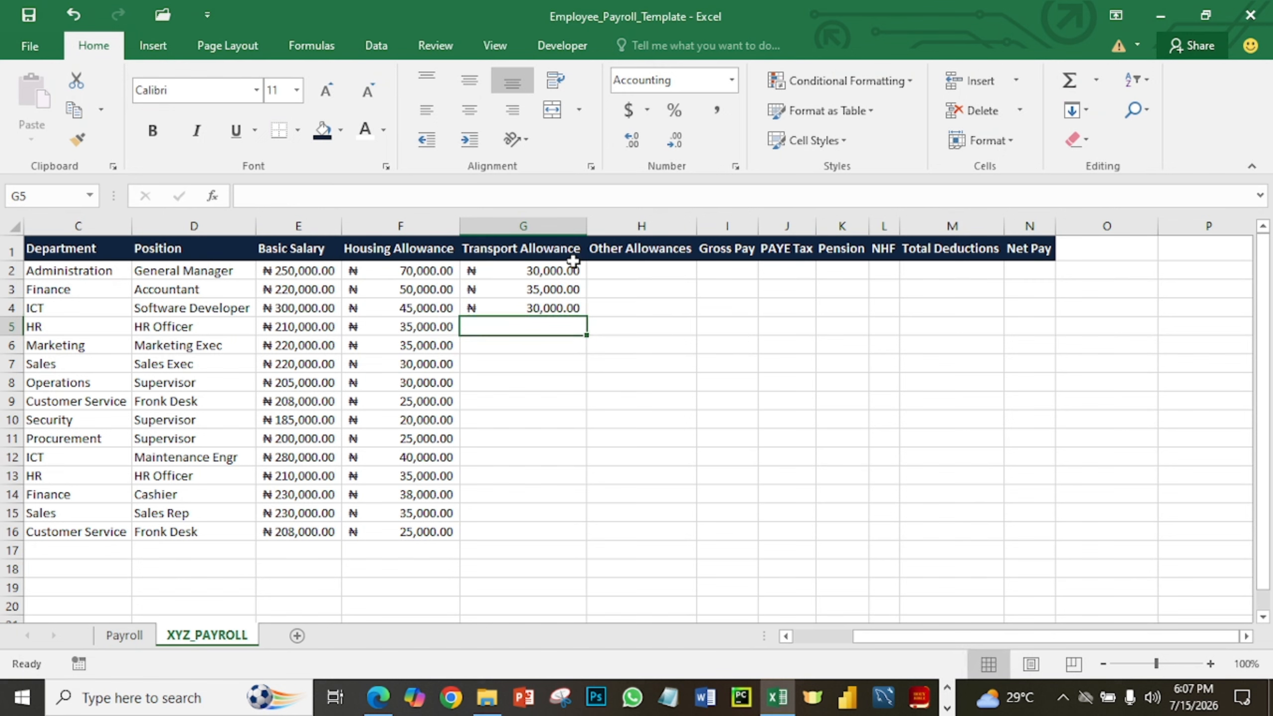
text(30000)
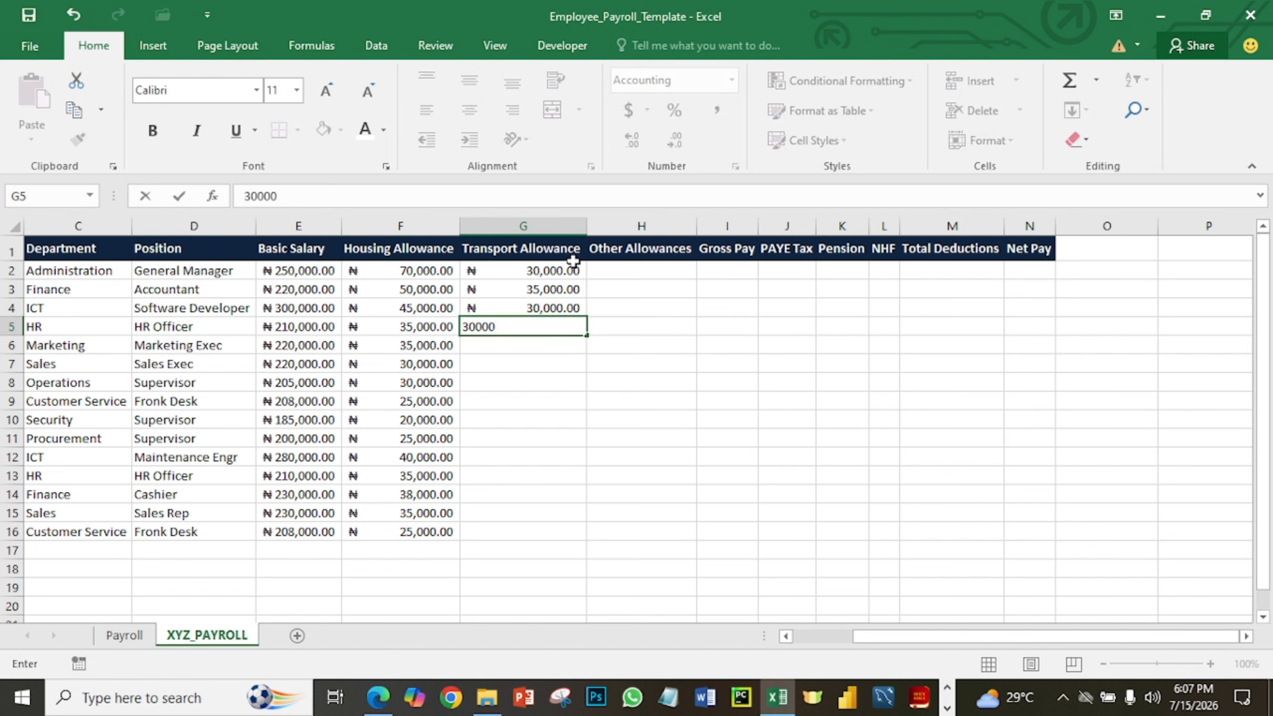
key(Return)
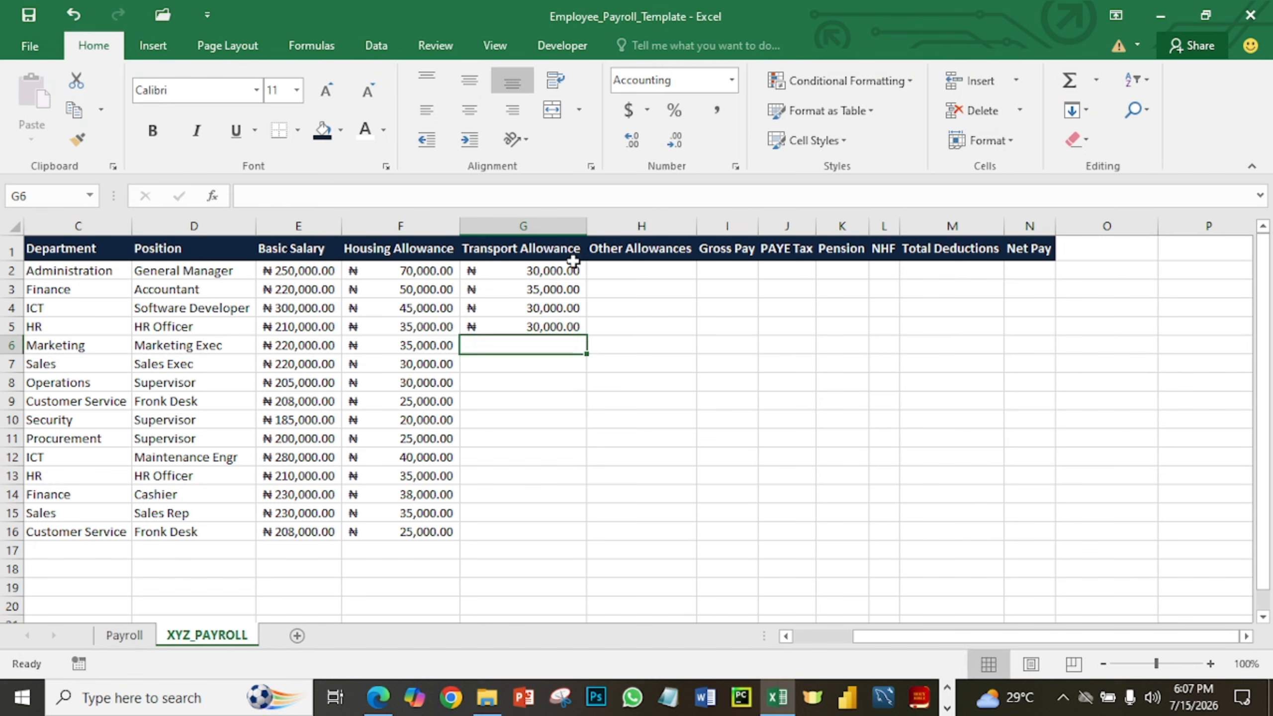
text(25000)
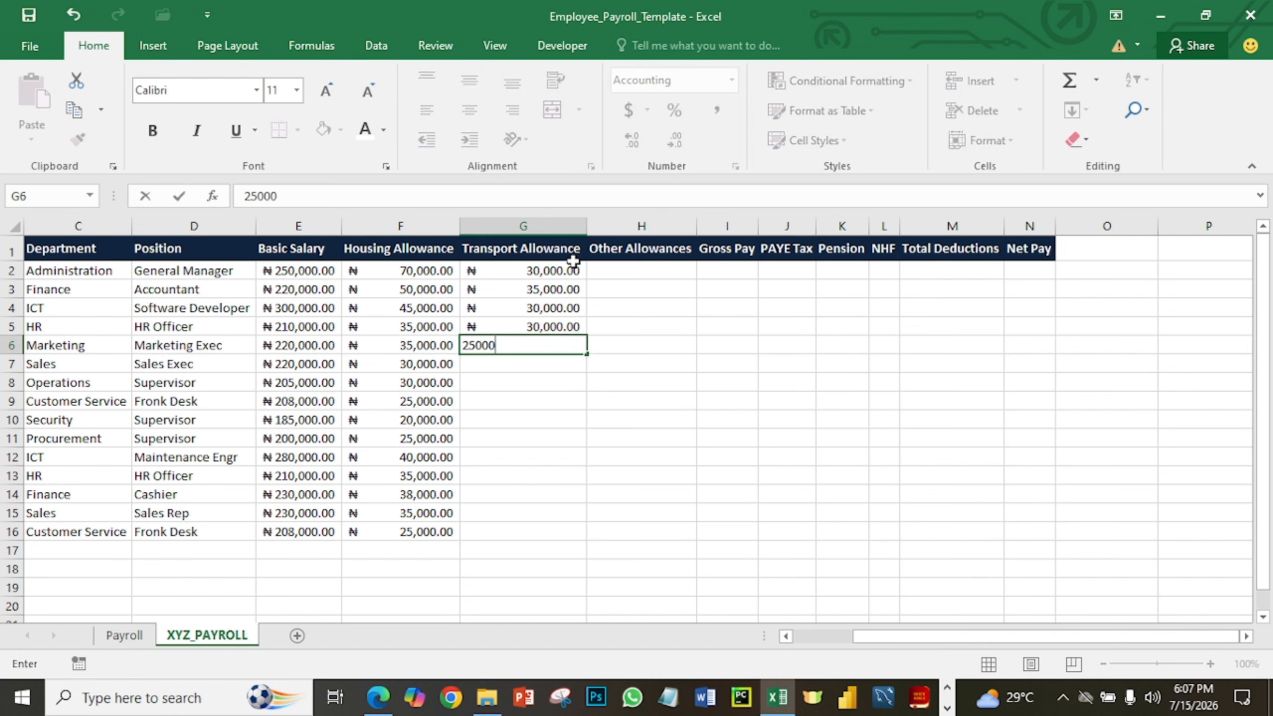
key(Return)
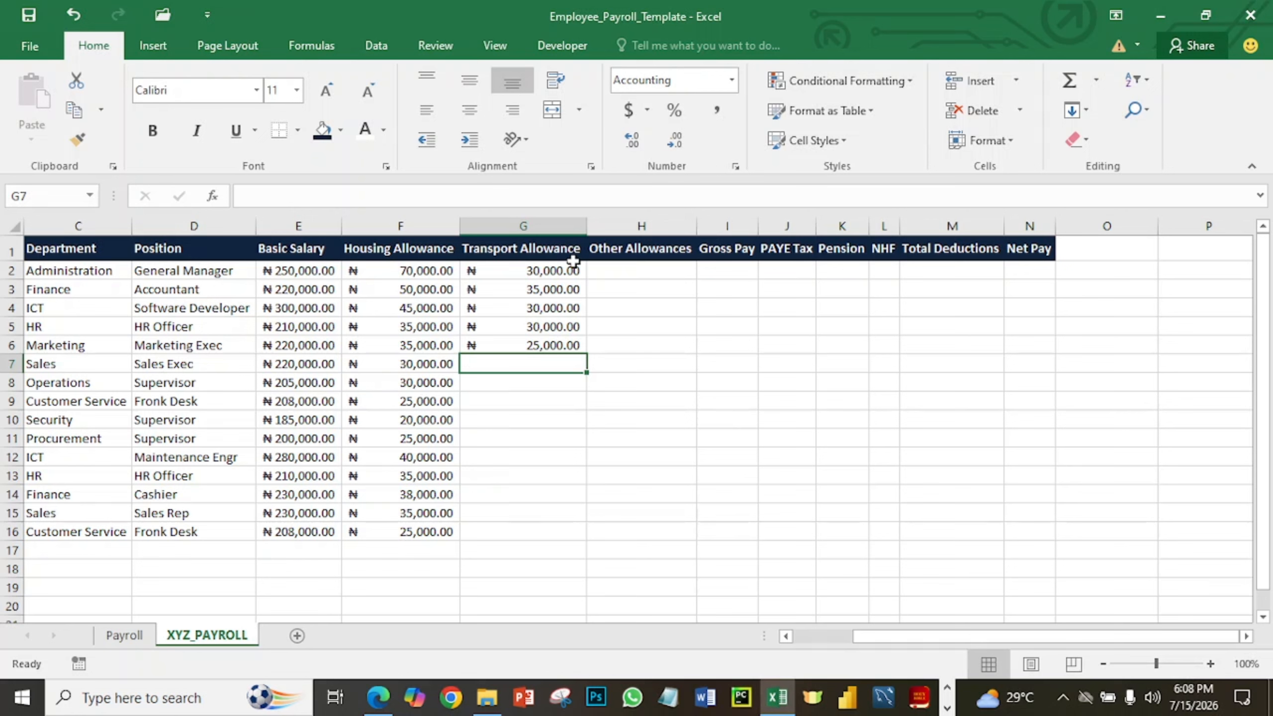
Enter transport allowances 25000, 28000, 35000 and 15000 in G7:G10.
text(25000)
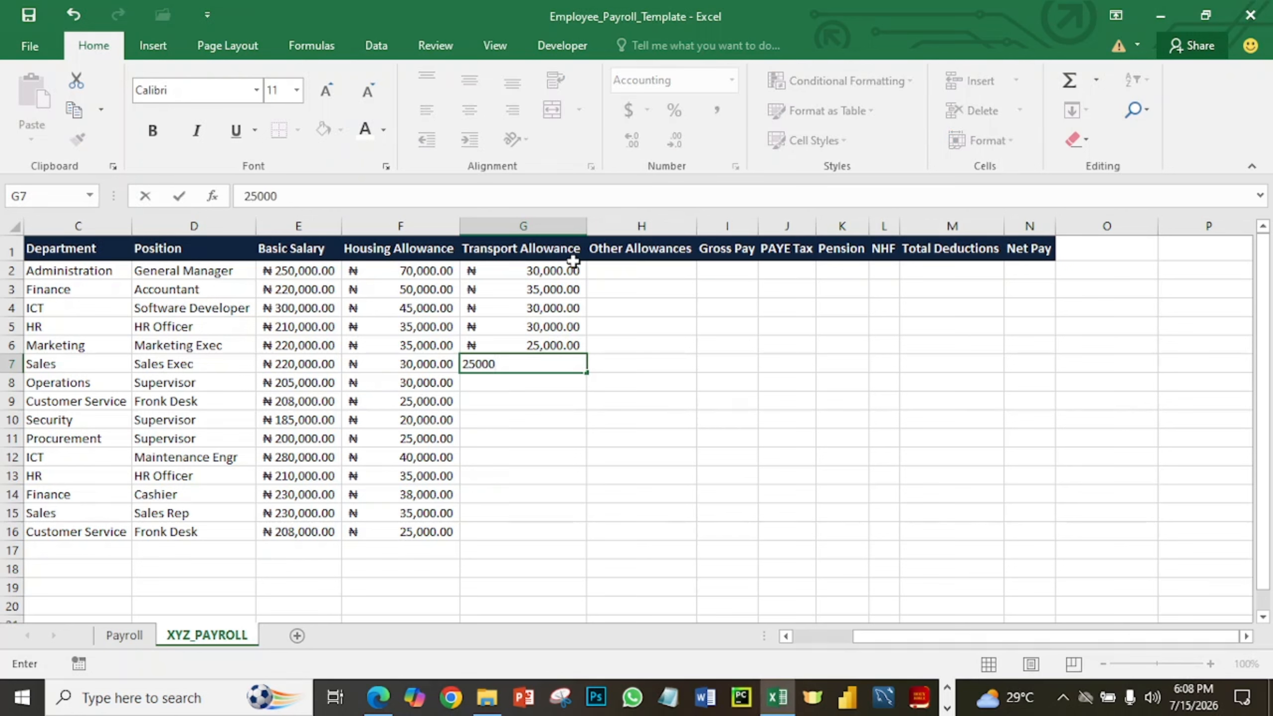
key(Return)
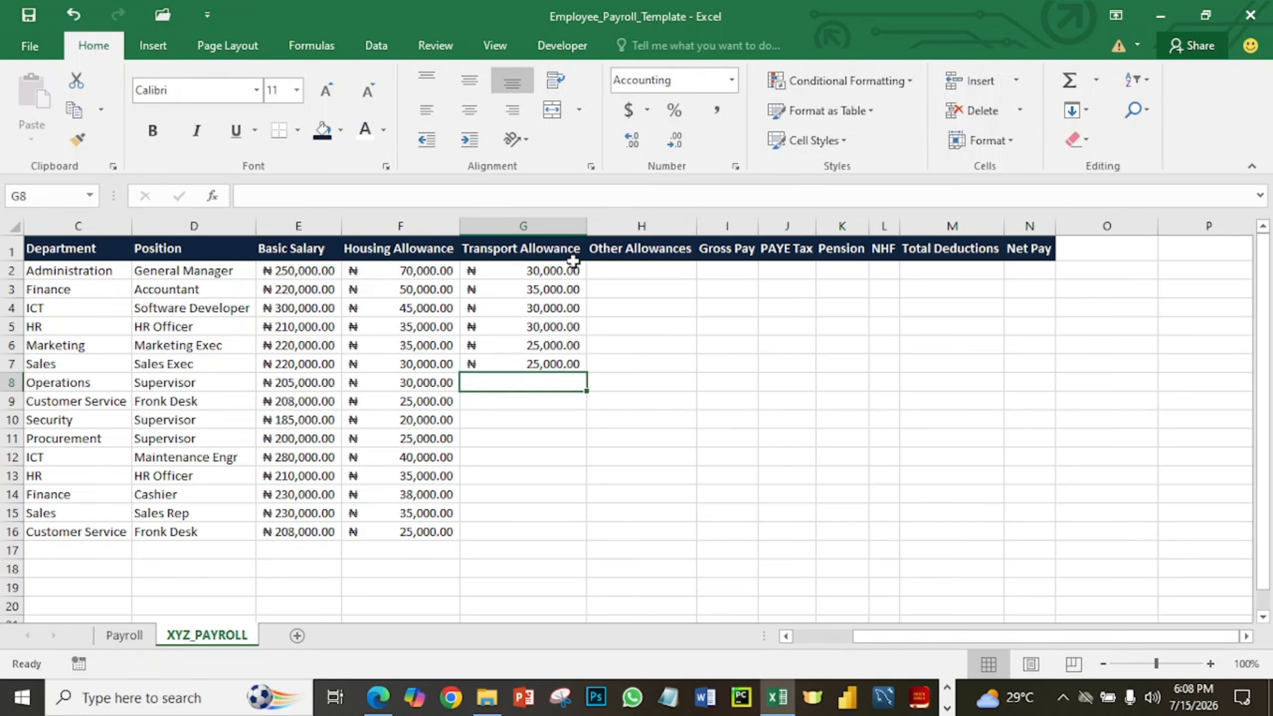
text(2)
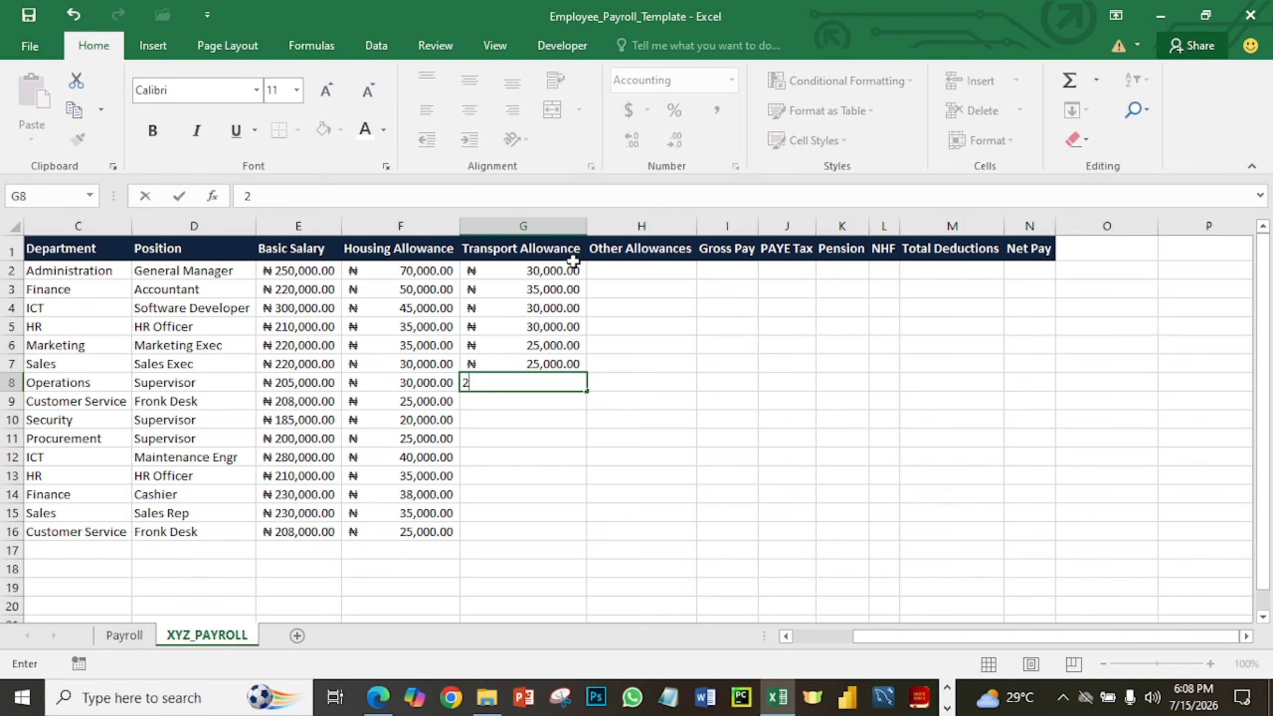
text(8,000)
key(Return)
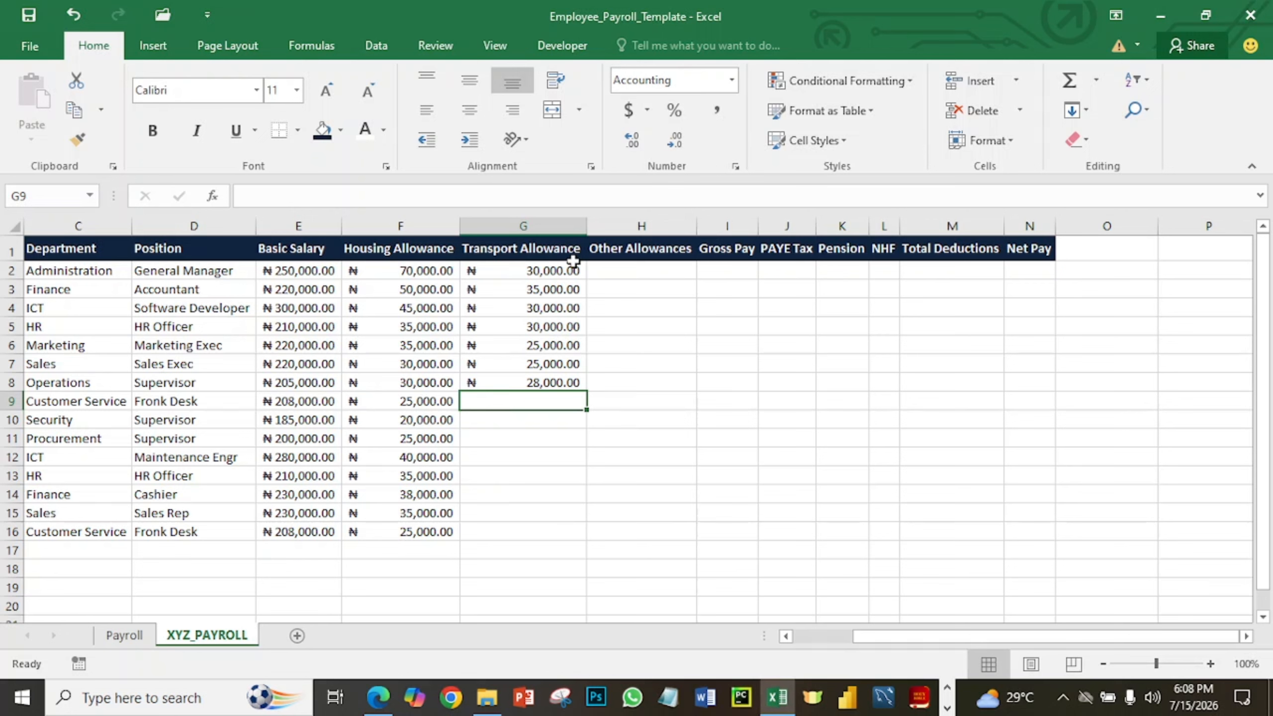
text(30)
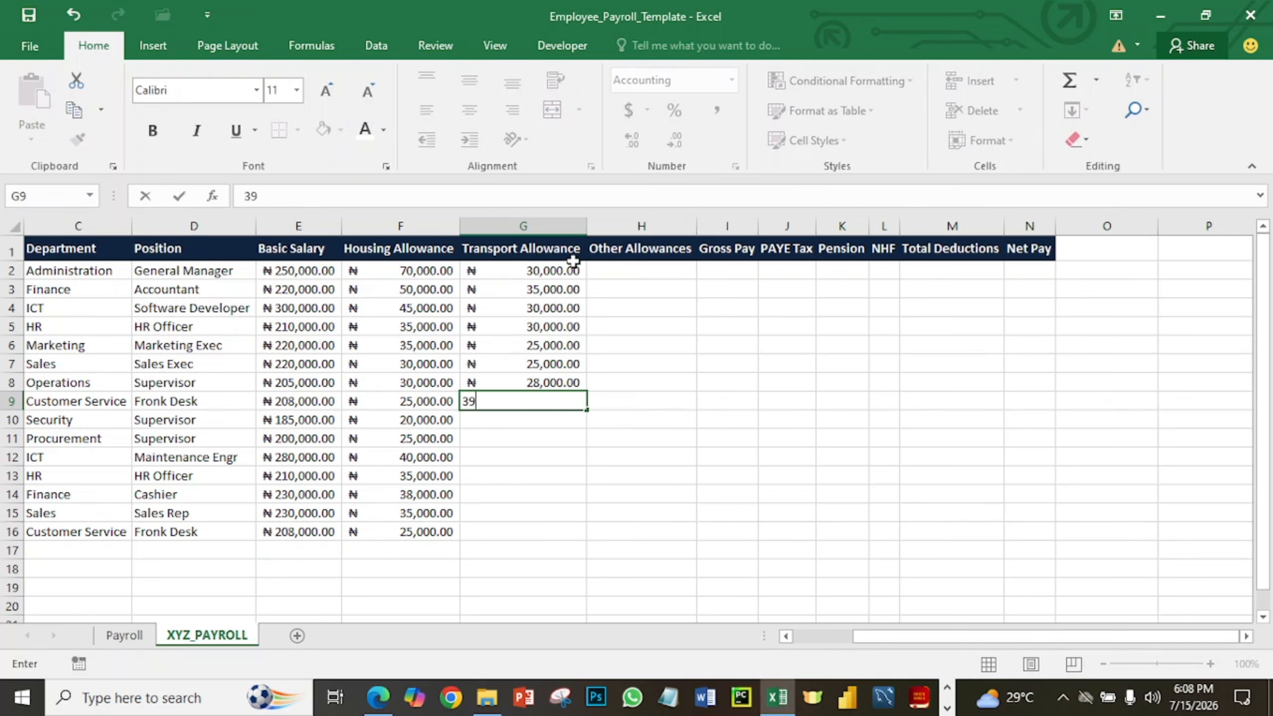
key(BackSpace)
text(5000)
key(Return)
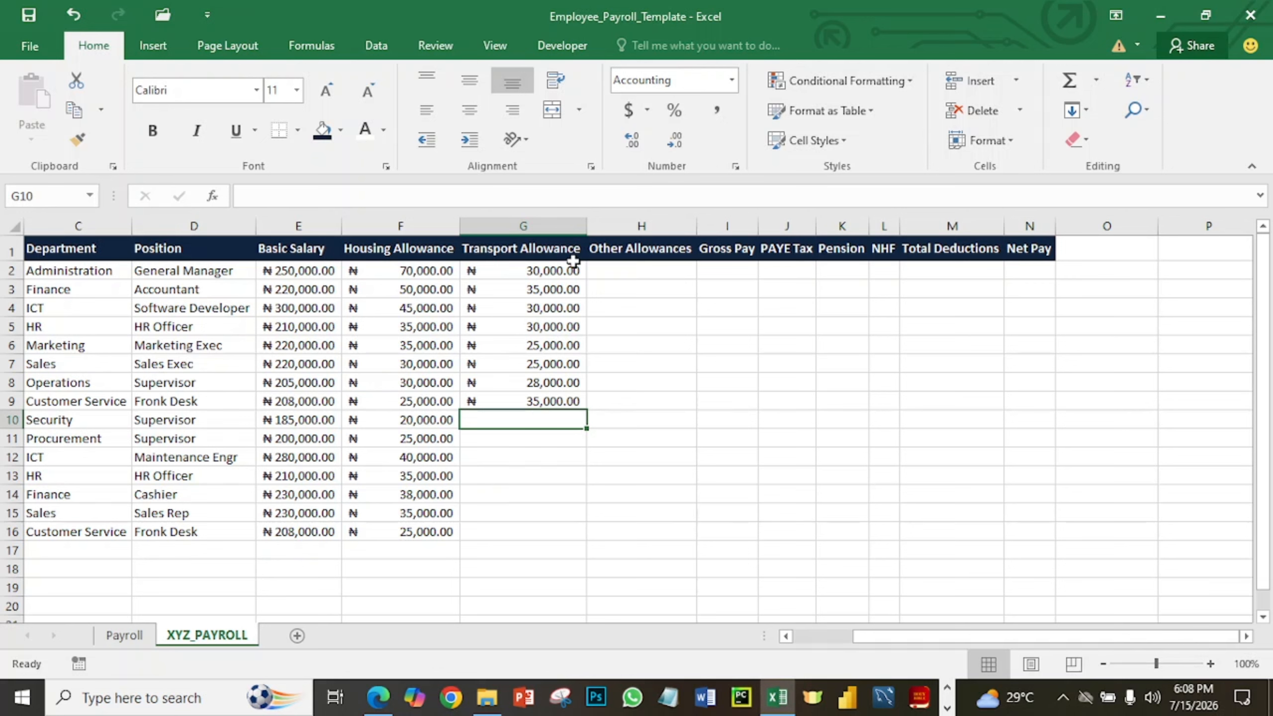
text(15000)
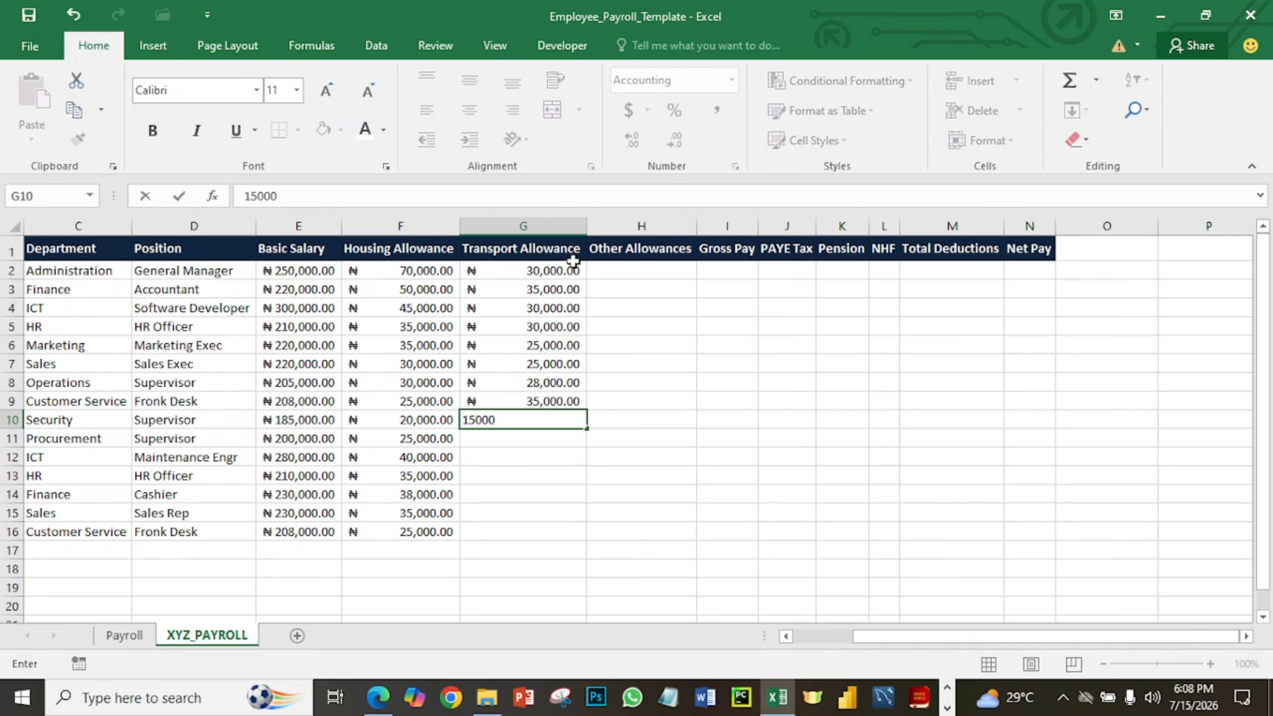
key(Return)
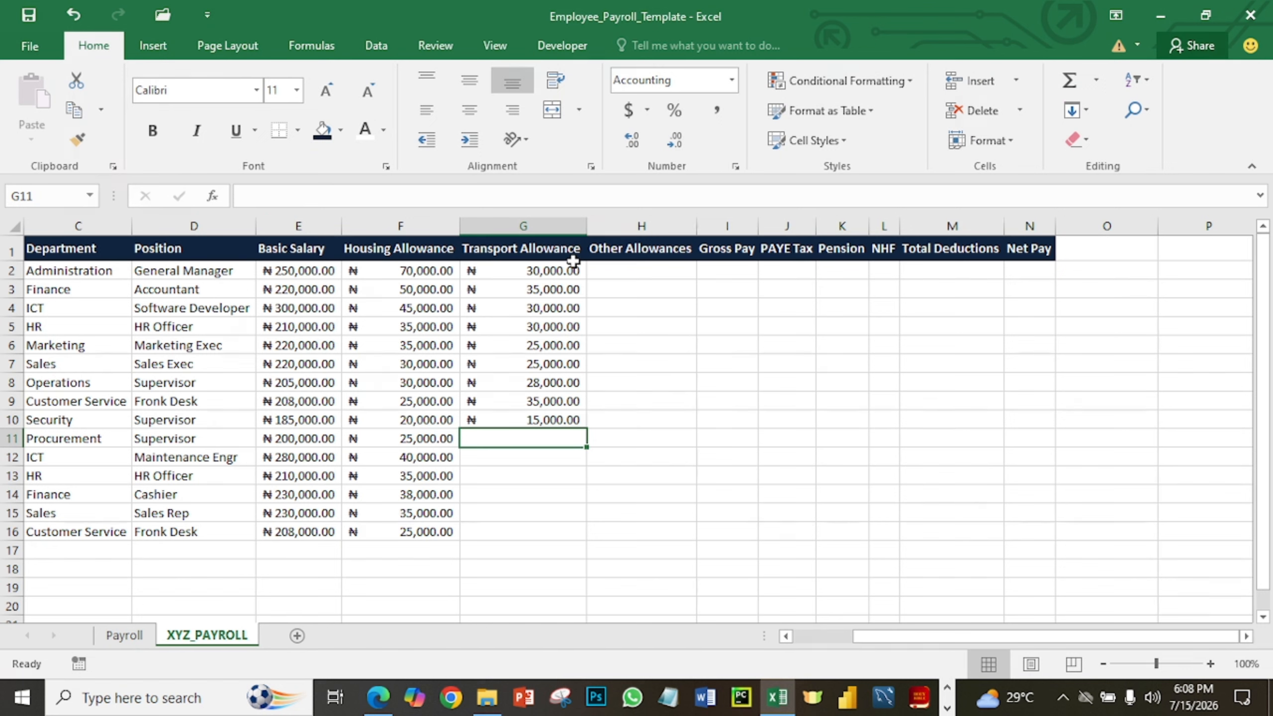
Enter transport allowances 32000, 35000, 30000 and 35000 in G11:G14.
text(3)
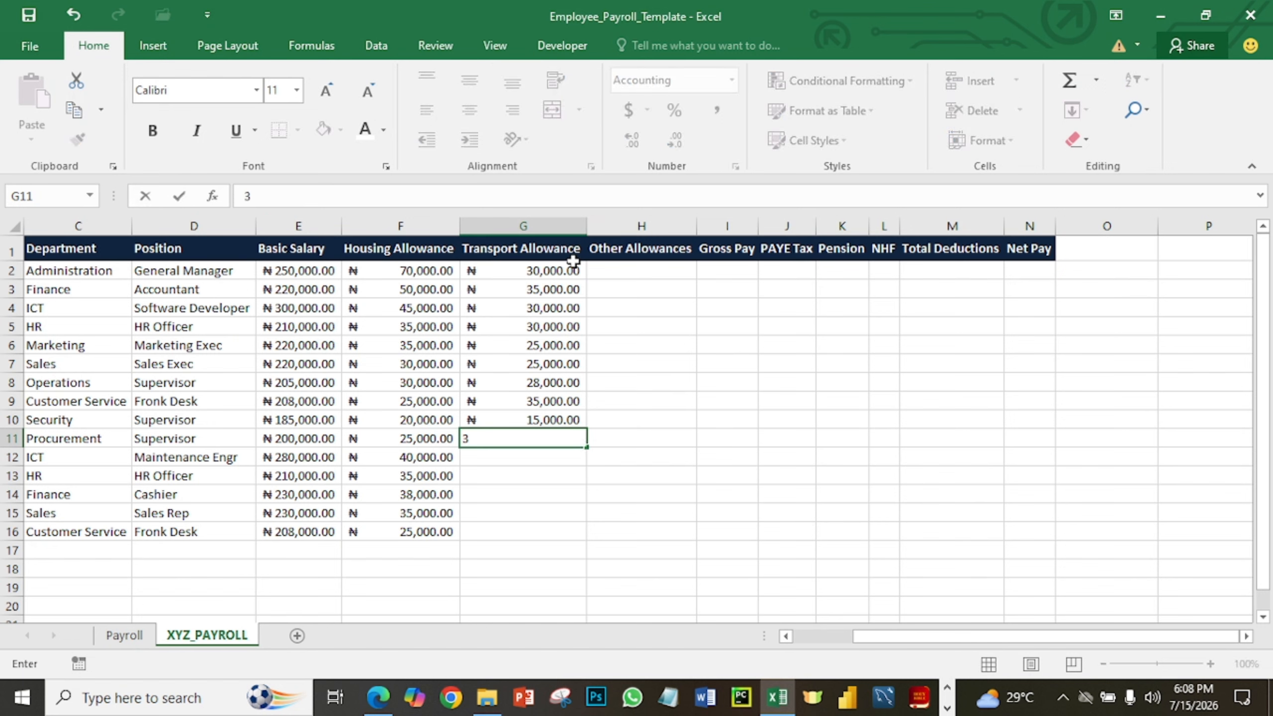
text(2,0000)
key(Return)
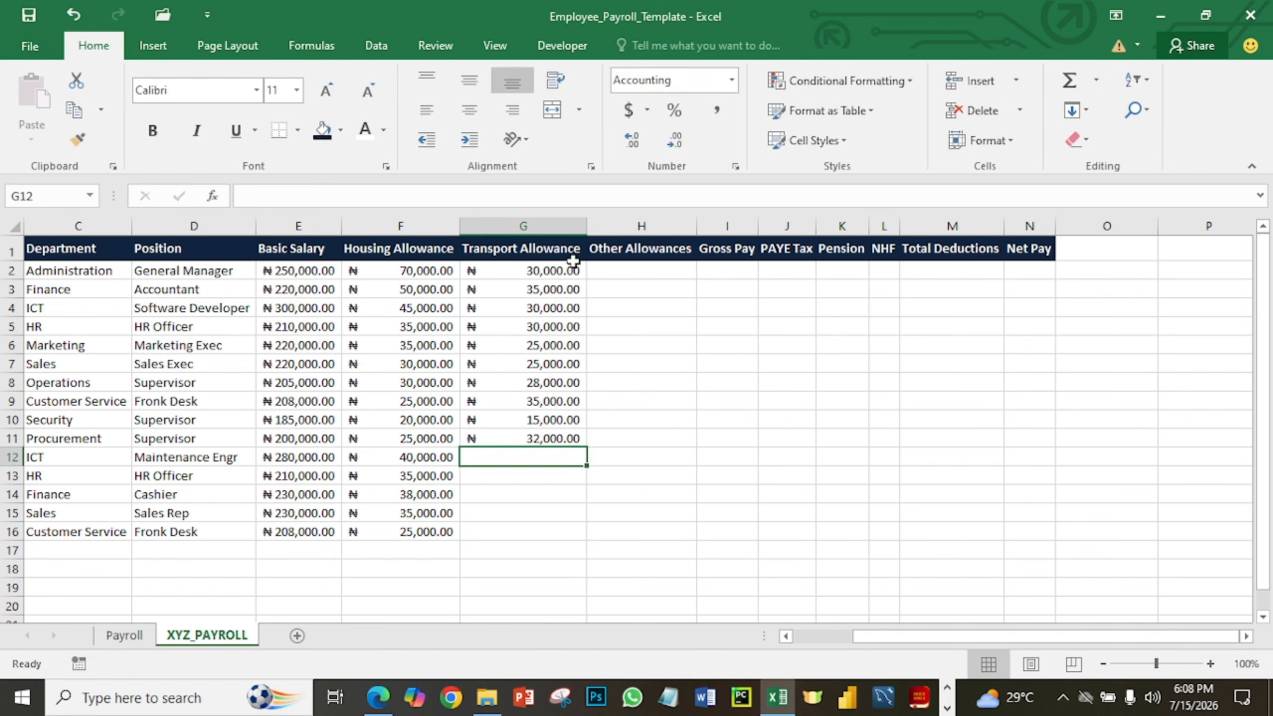
text(3)
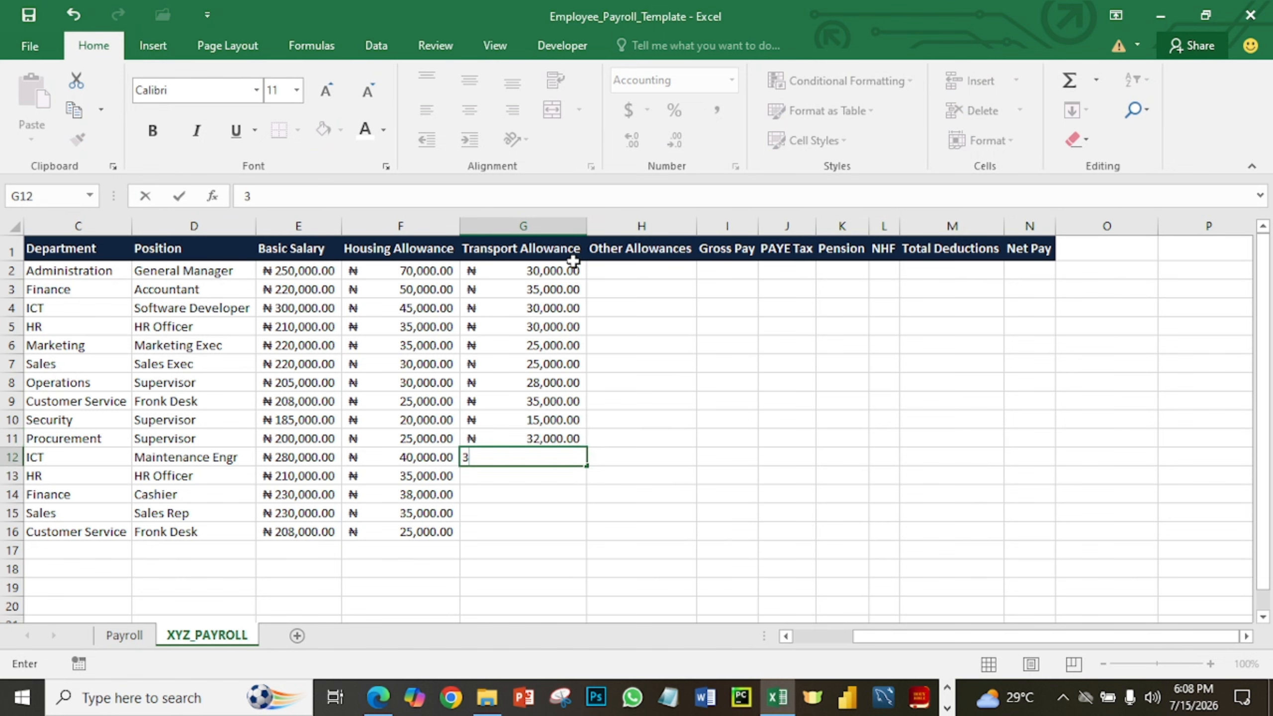
text(5,000)
key(Return)
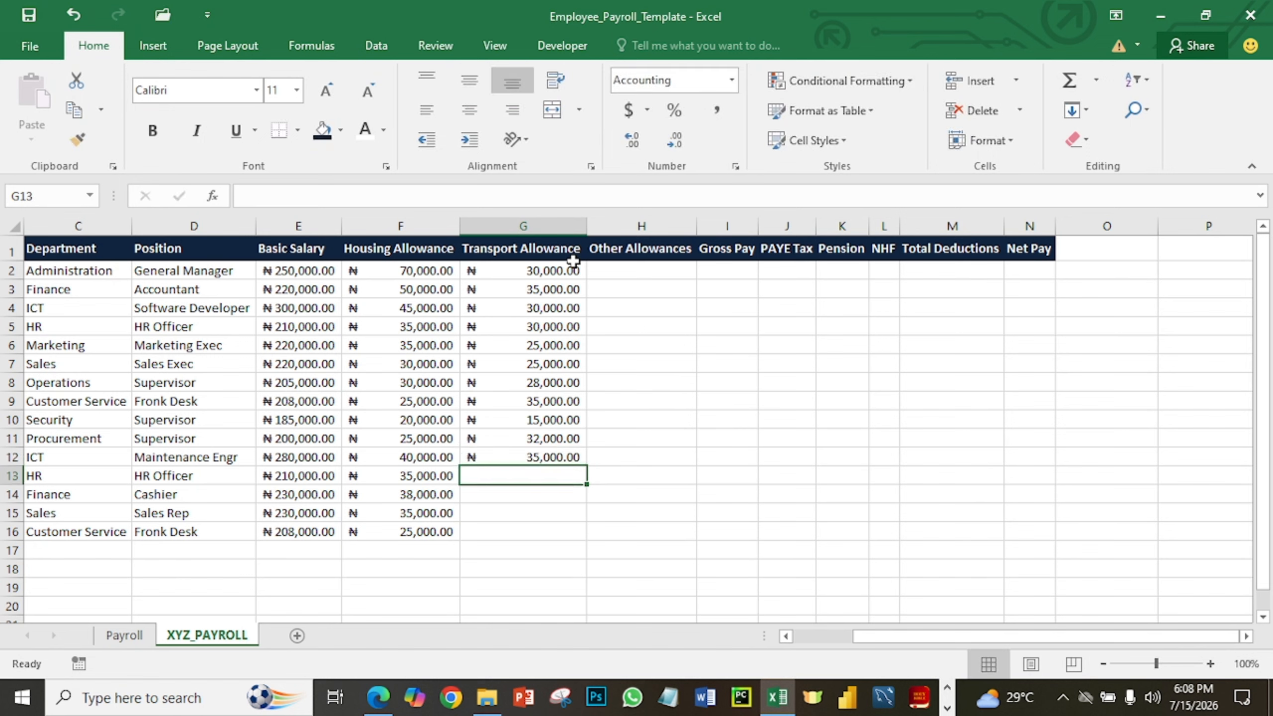
text(30000)
key(Return)
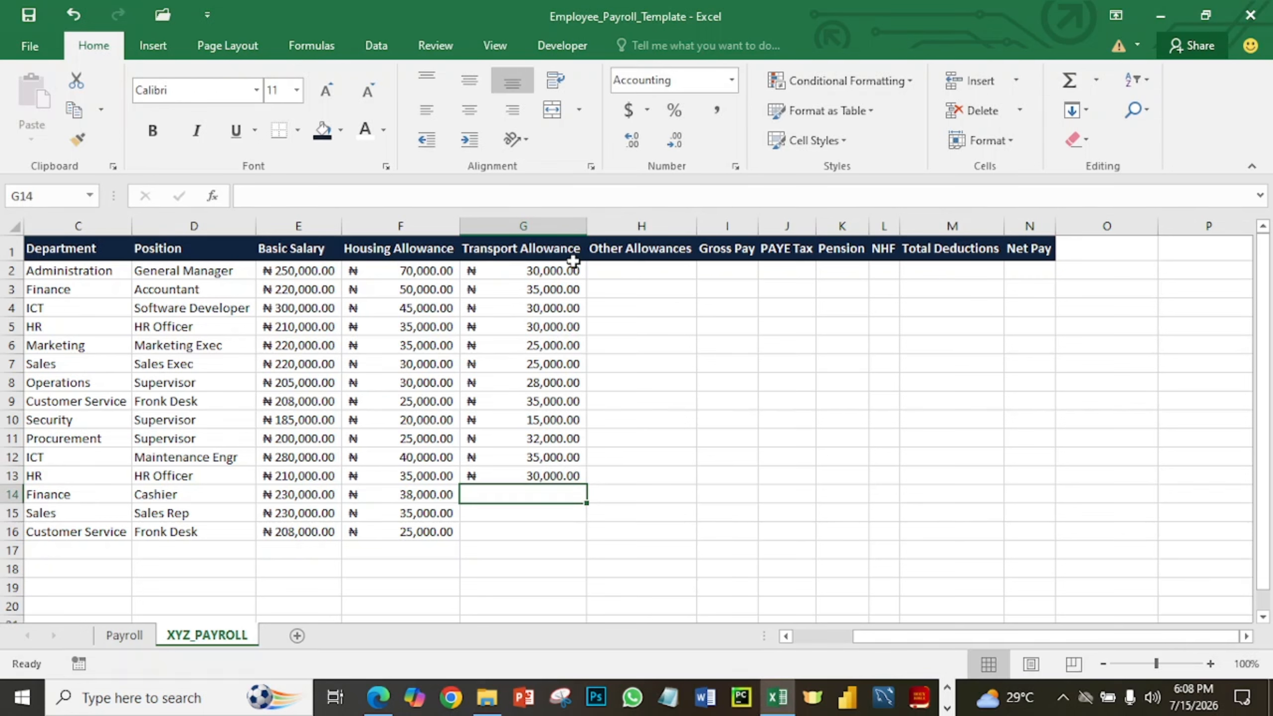
text(35000)
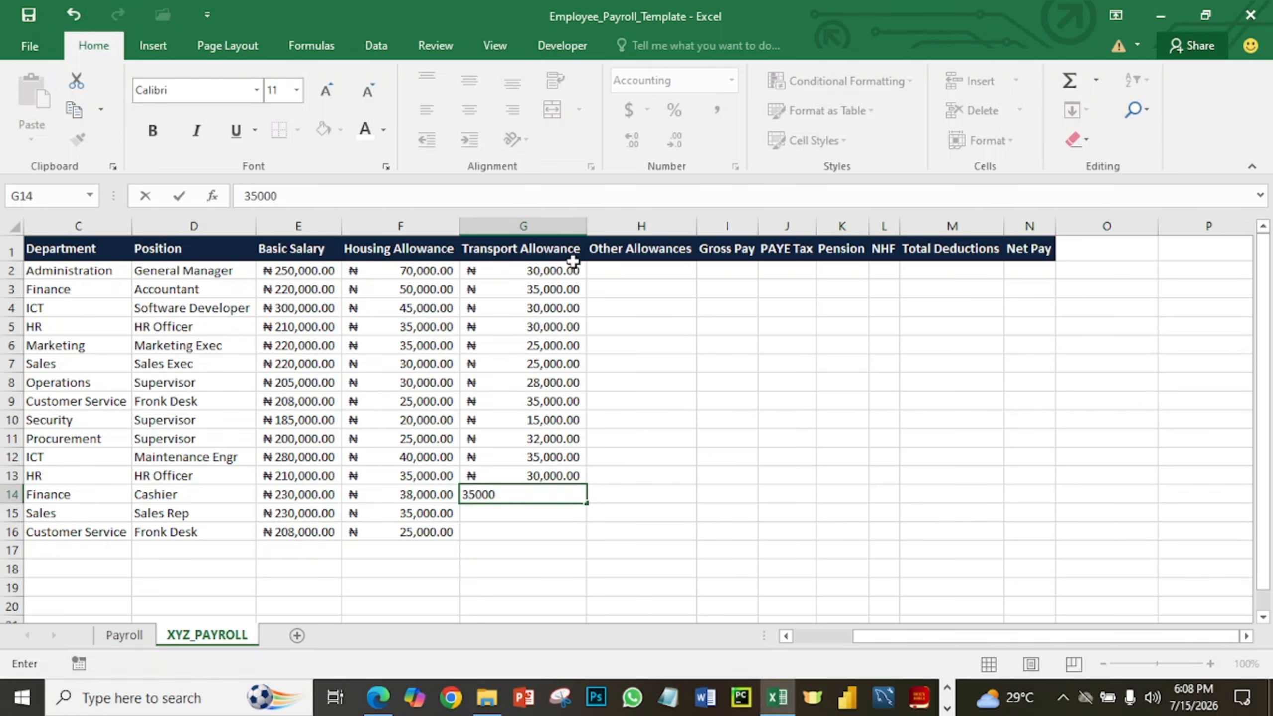
key(Return)
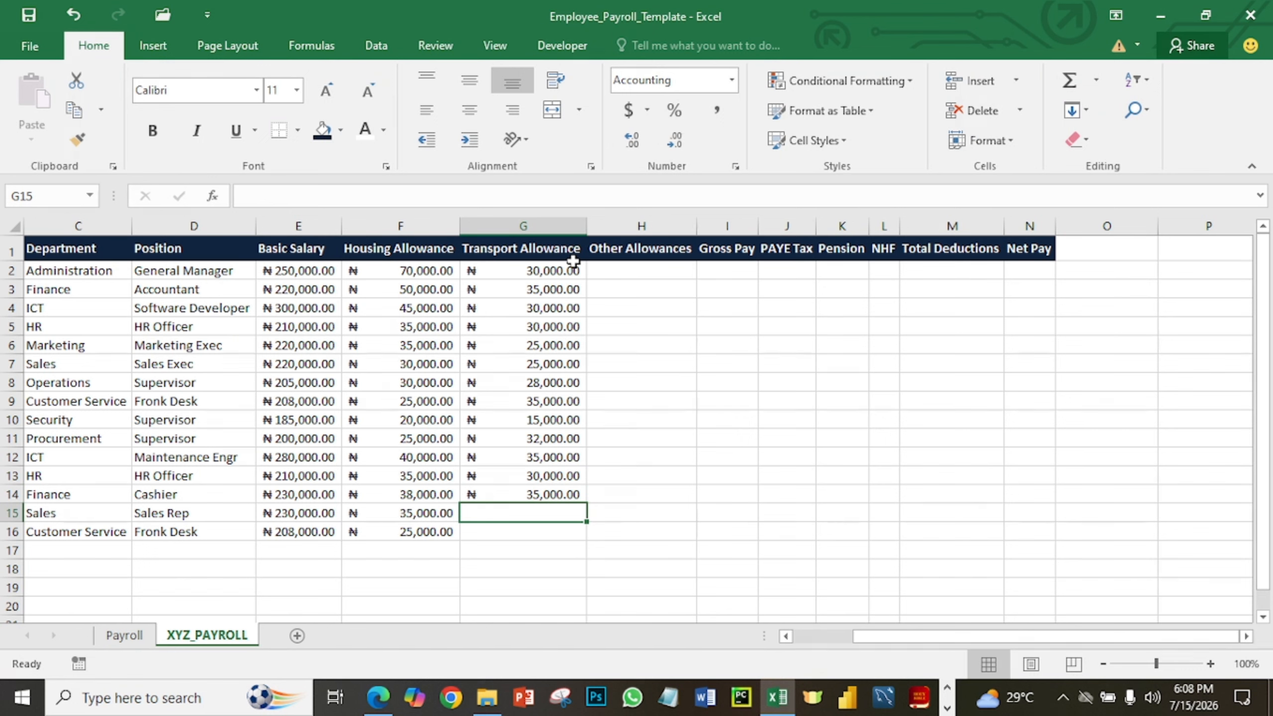
Set G15 to 38000, correcting the earlier 20000, and enter 35000 in G16.
text(20000)
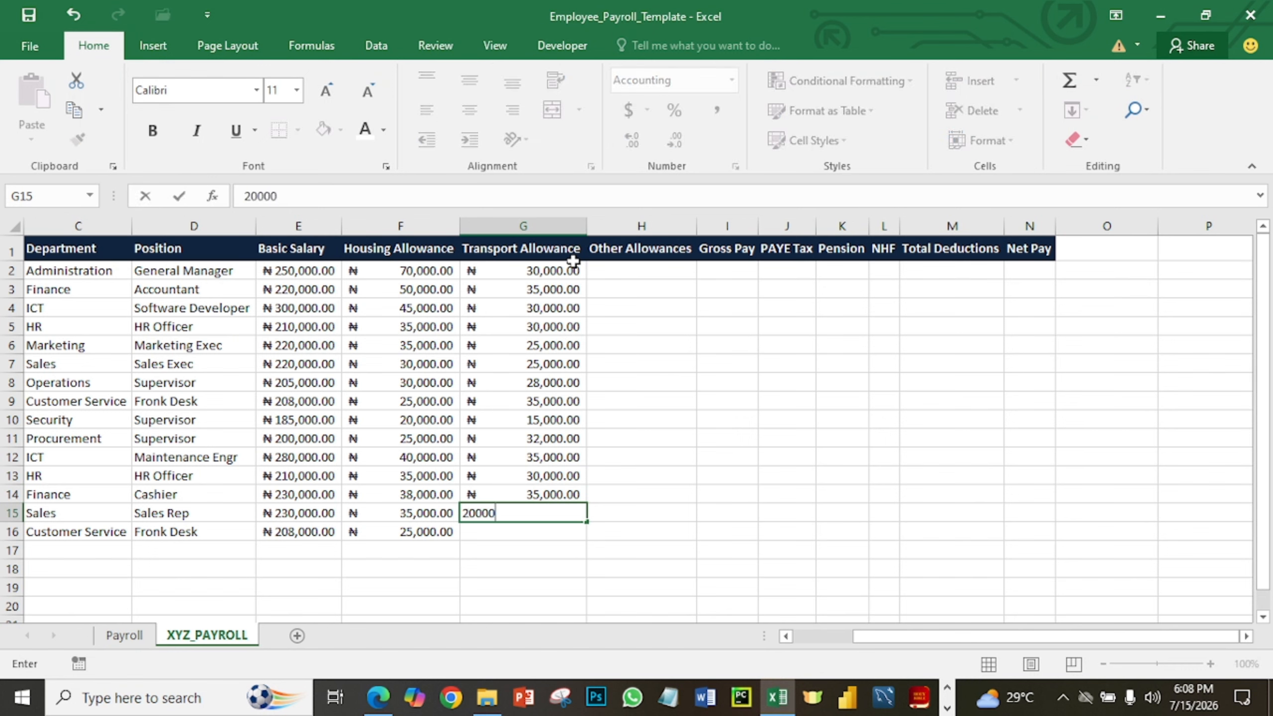
key(ctrl+Return)
key(Down)
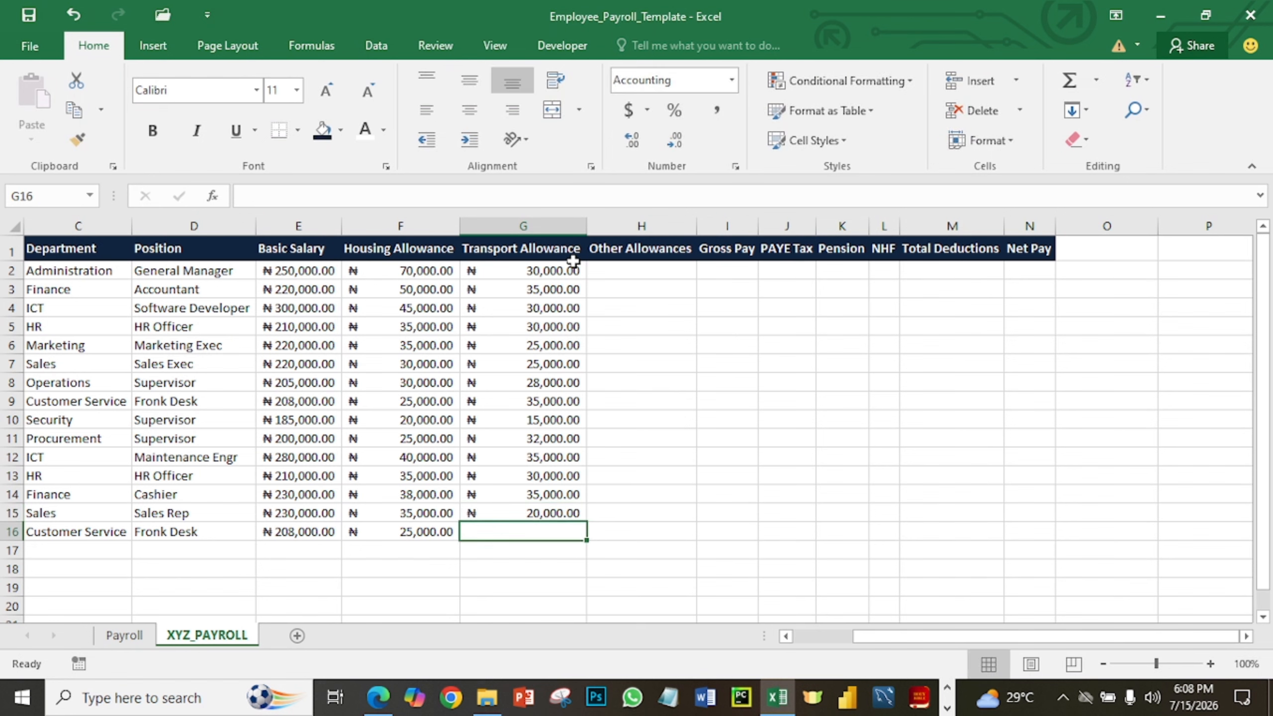
key(Up)
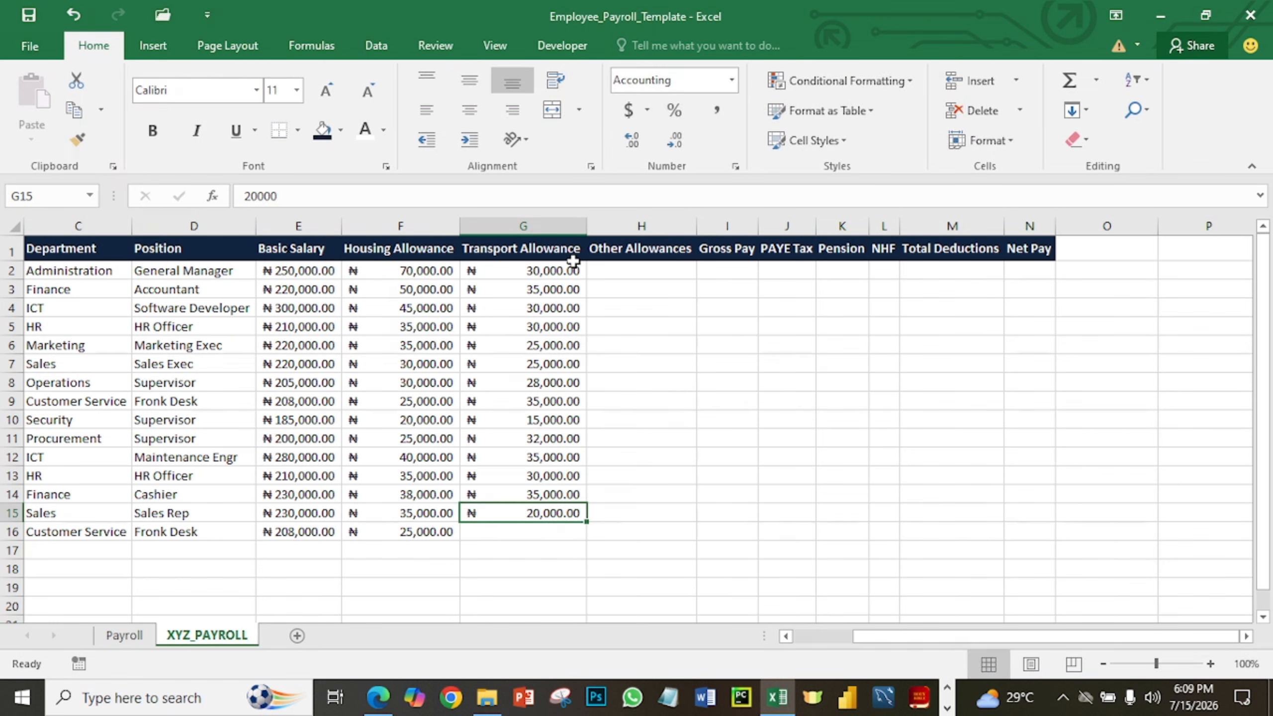
text(38,00)
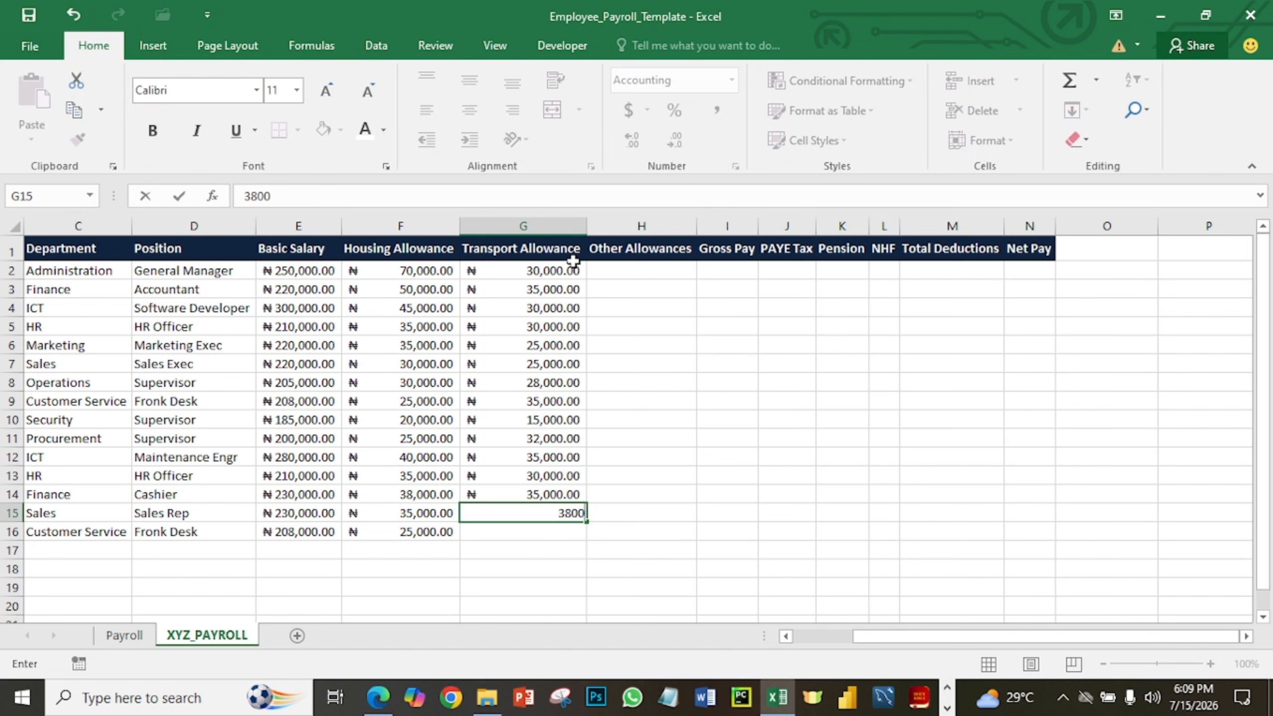
text(0)
key(Return)
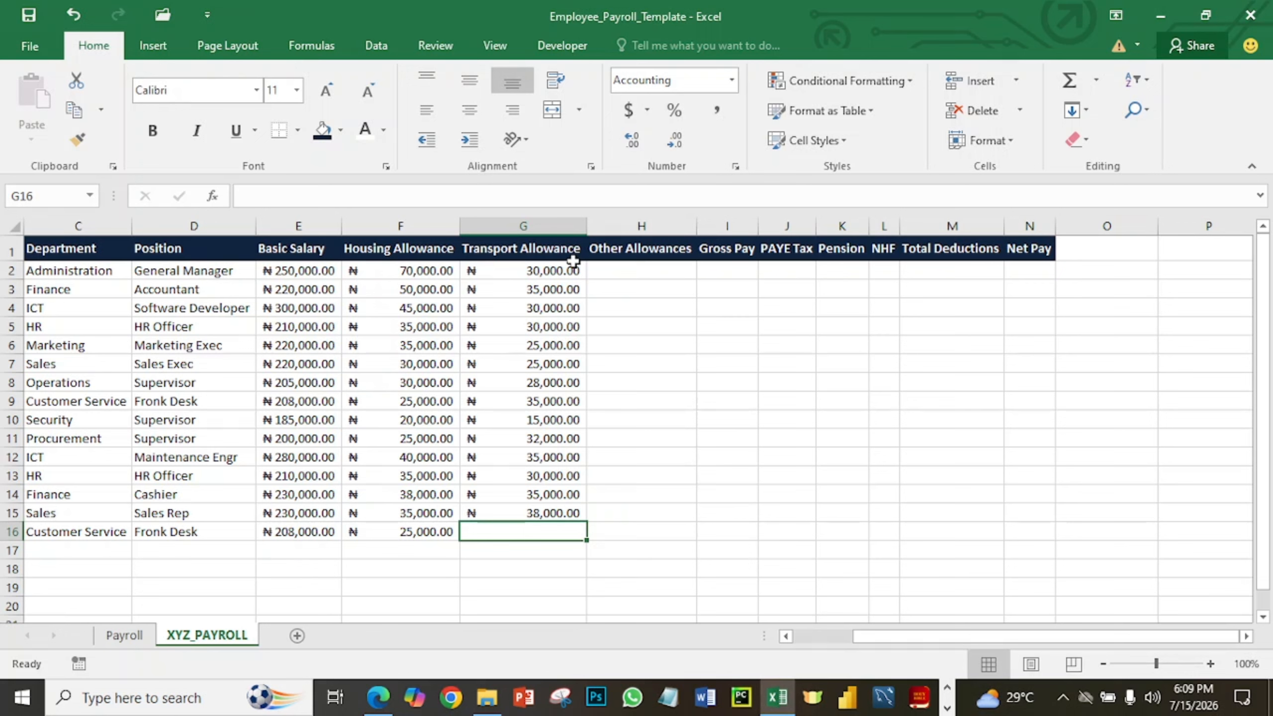
text(35000)
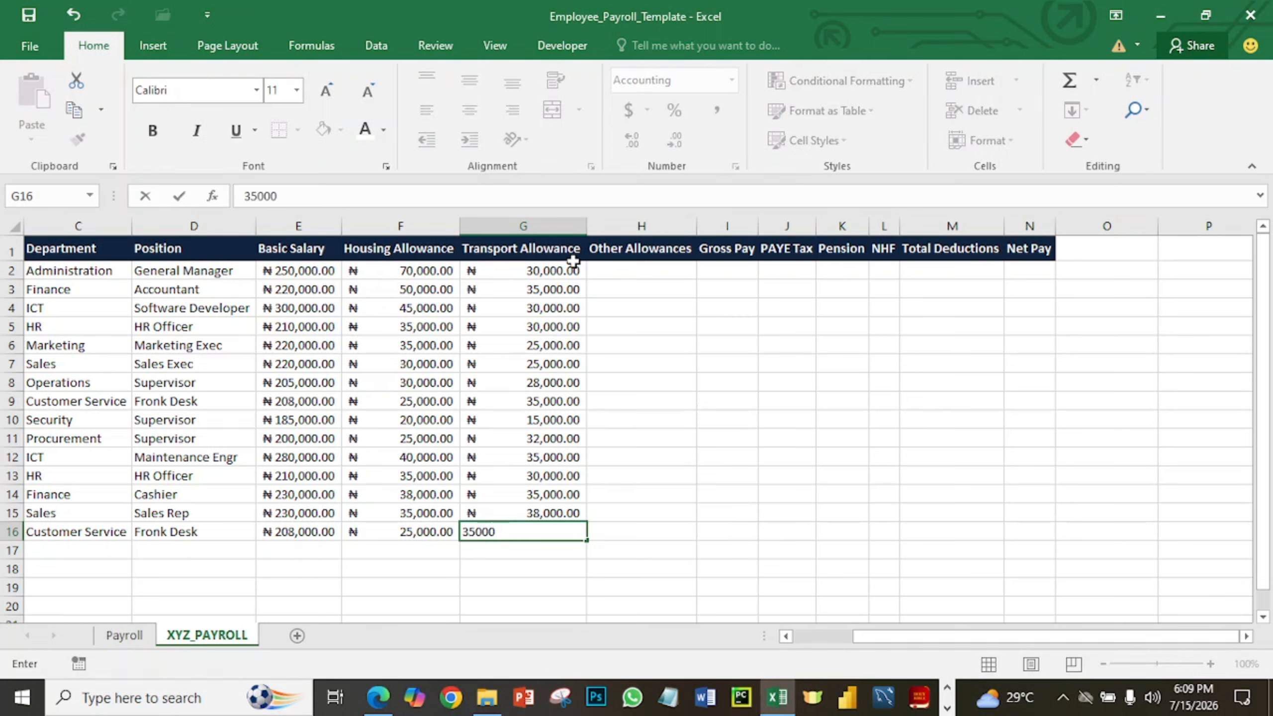
key(Return)
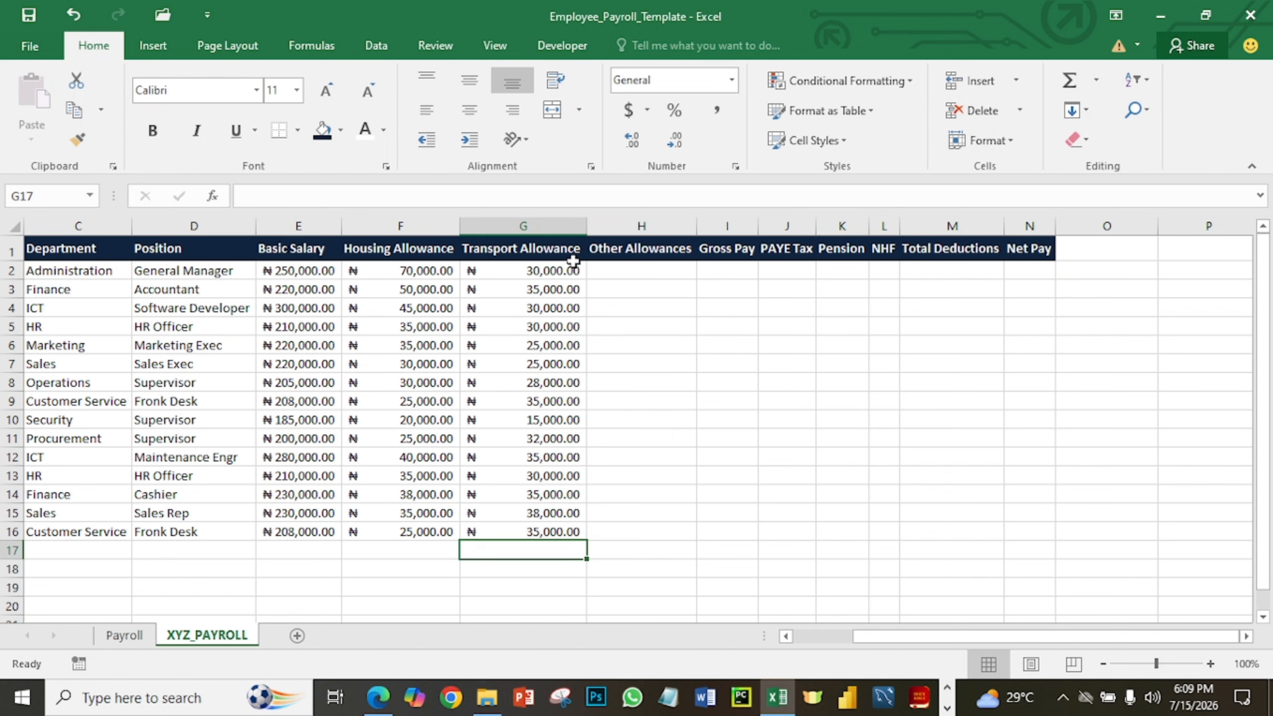
Enter Other Allowances 20000, 10000, 25000 and 20000 in H2:H5.
click(645, 272)
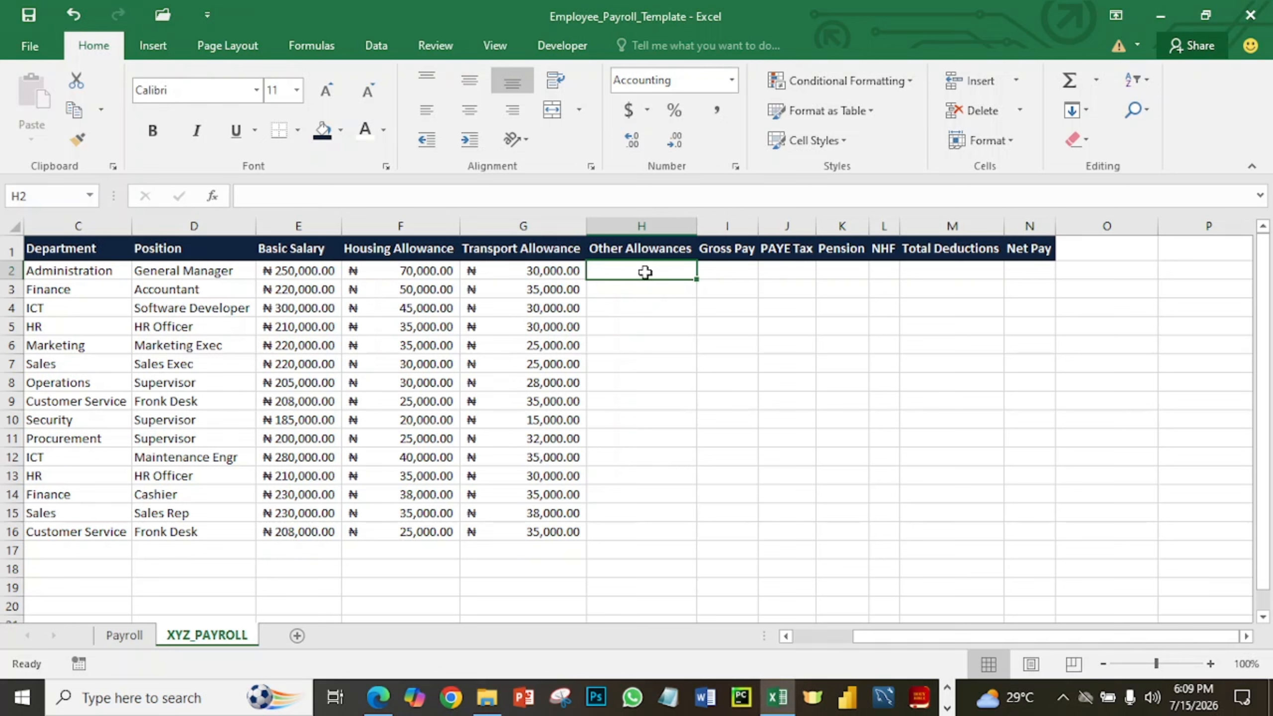
text(20,00)
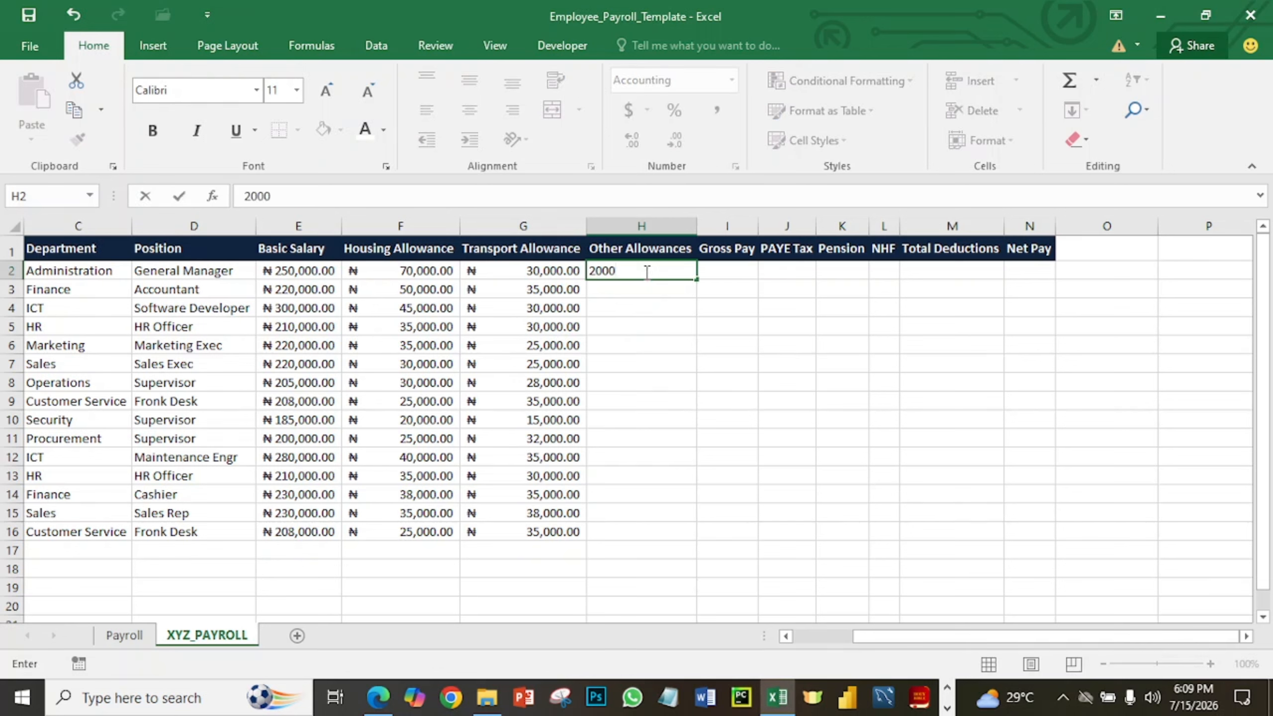
text(0)
key(Return)
text(1)
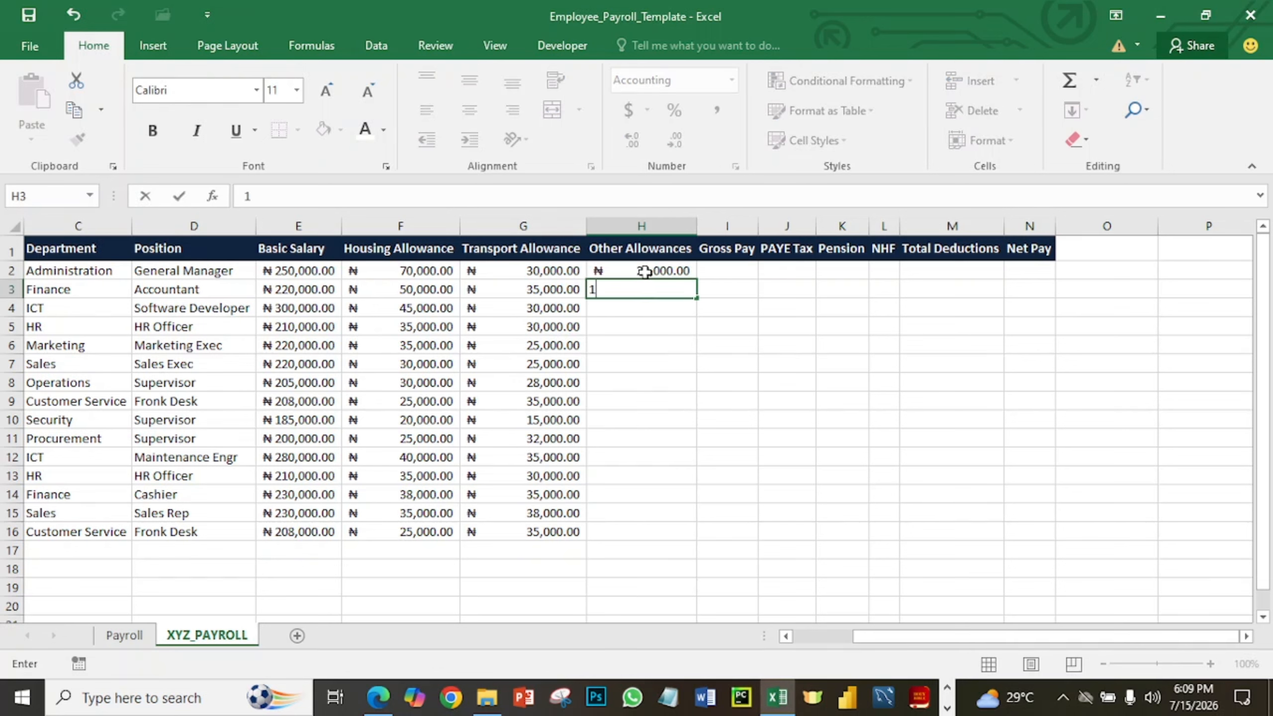
text(00000)
key(BackSpace)
key(Return)
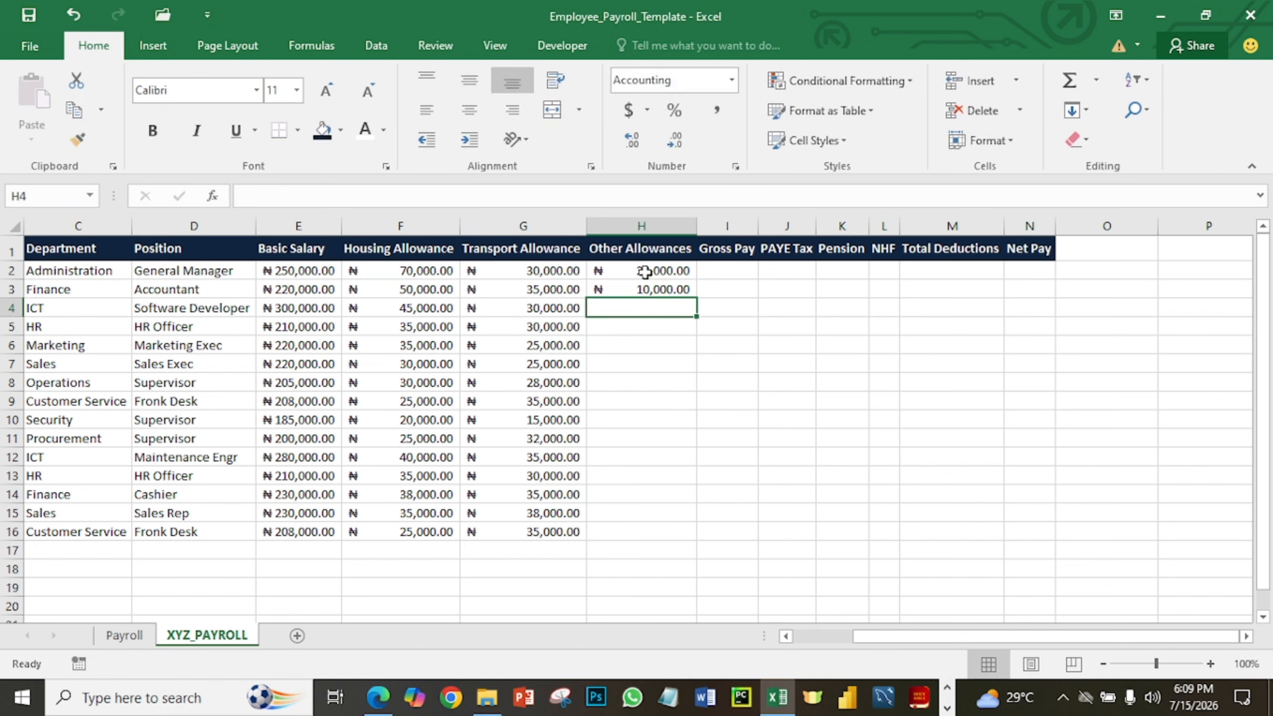
text(25000)
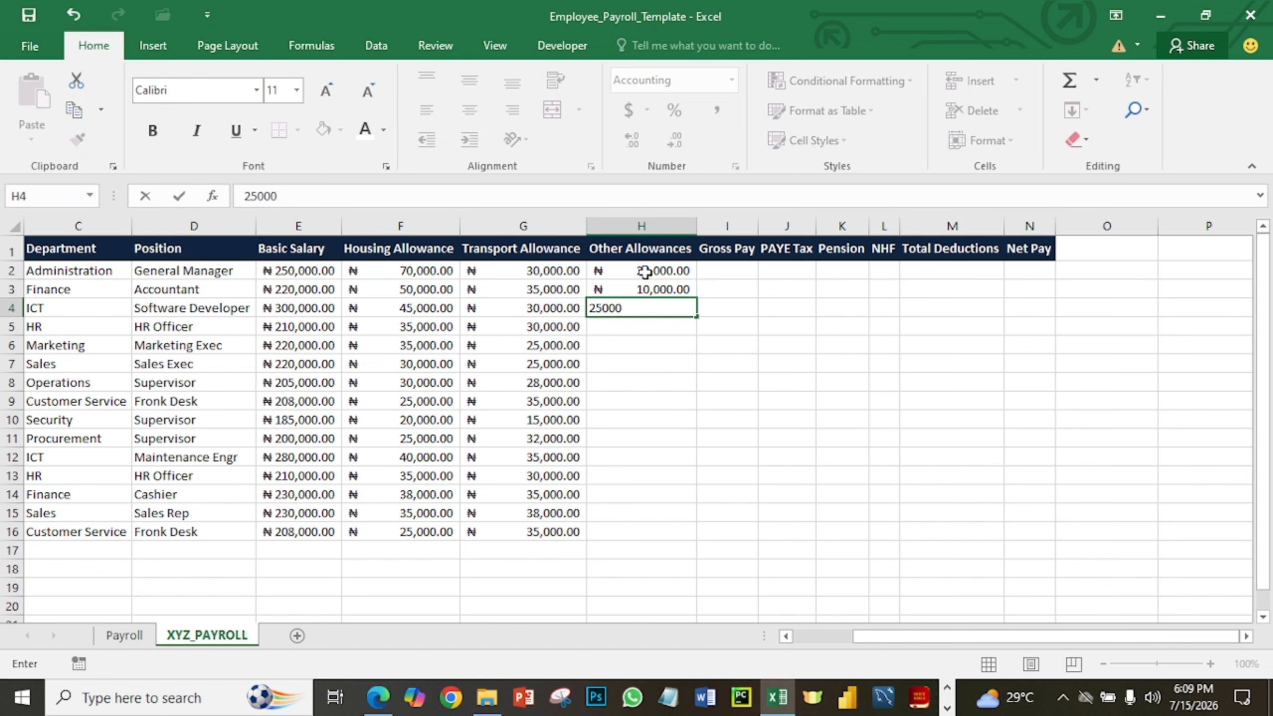
key(Return)
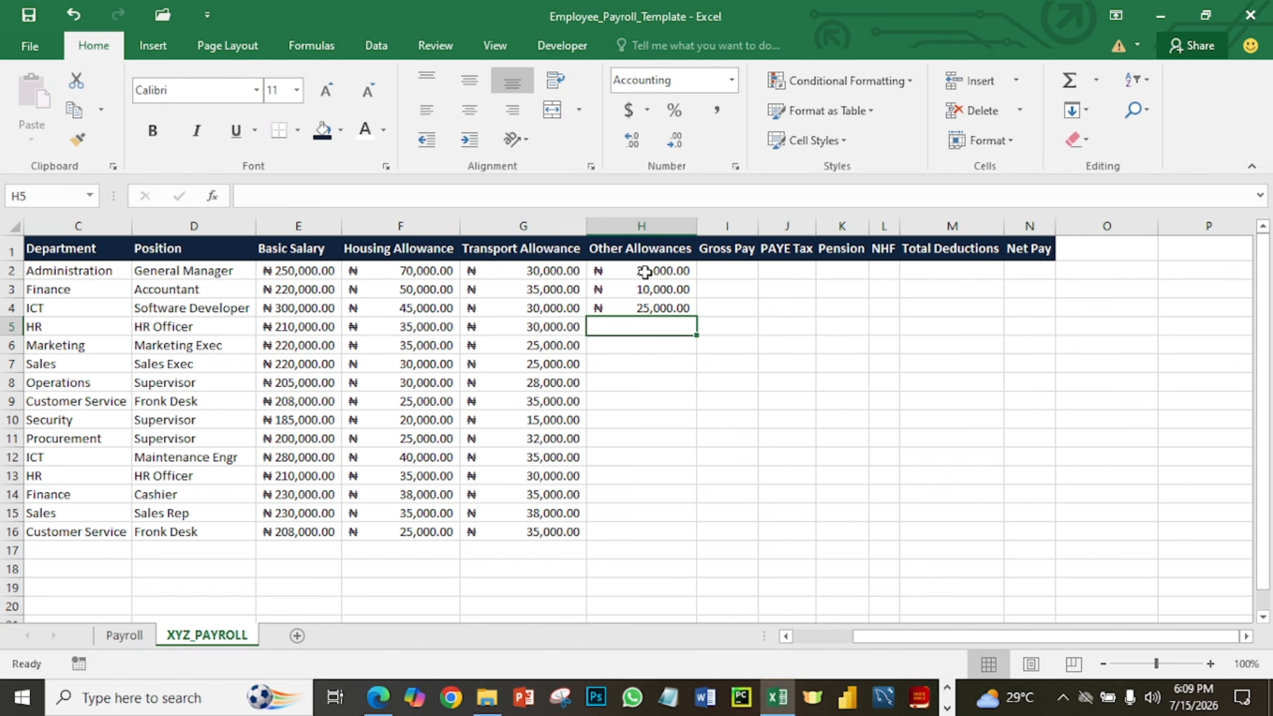
text(20000)
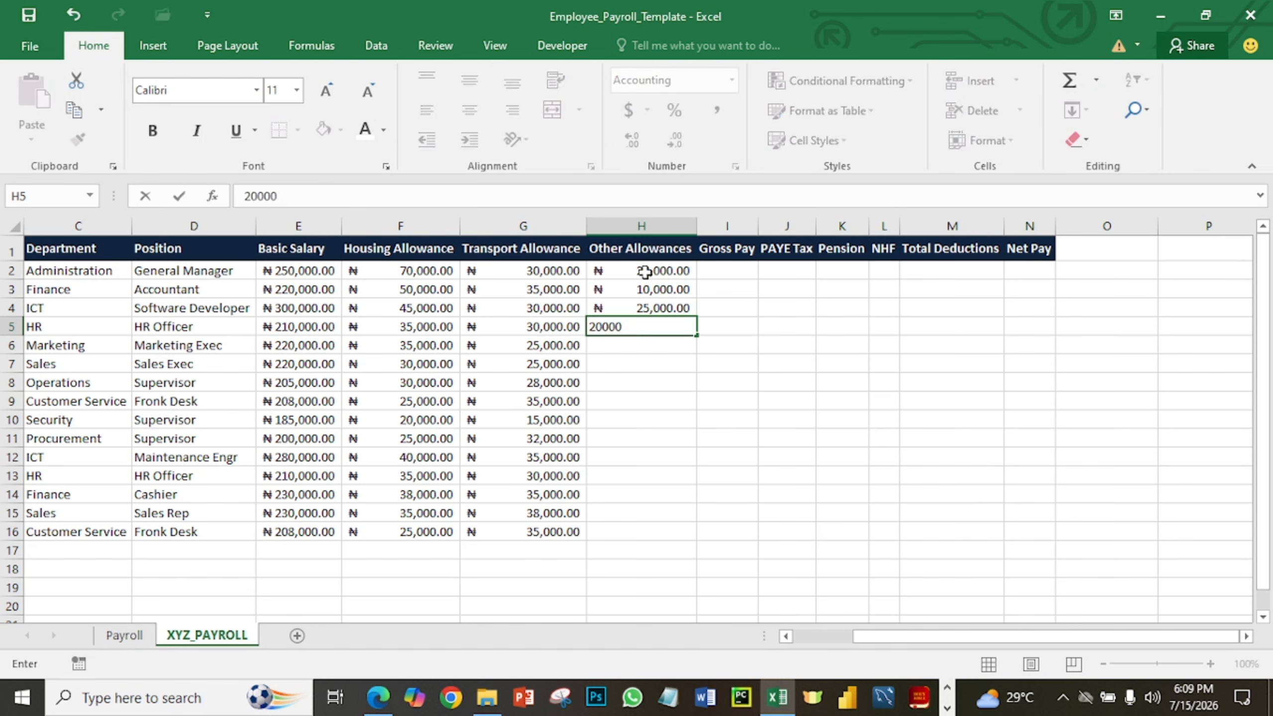
key(Return)
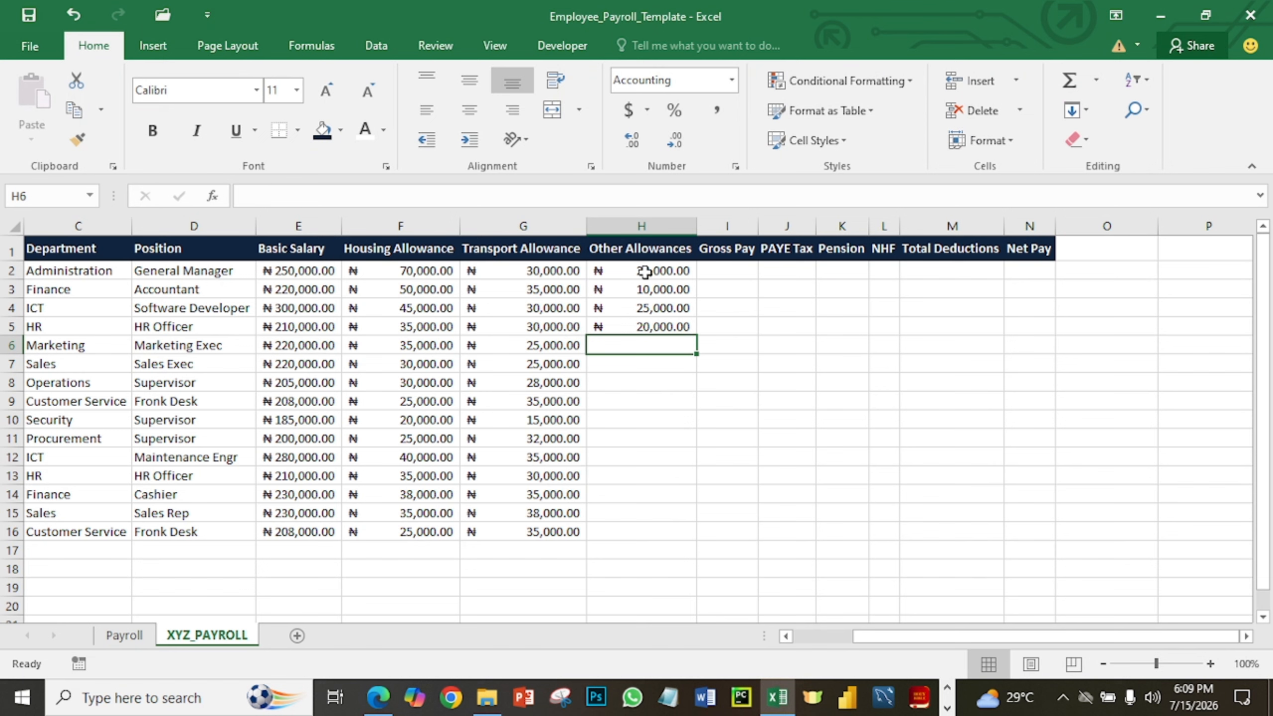
Enter Other Allowances 25000, 15000, 20000 and 15000 in H6:H9, then start 12000 in H10.
text(2)
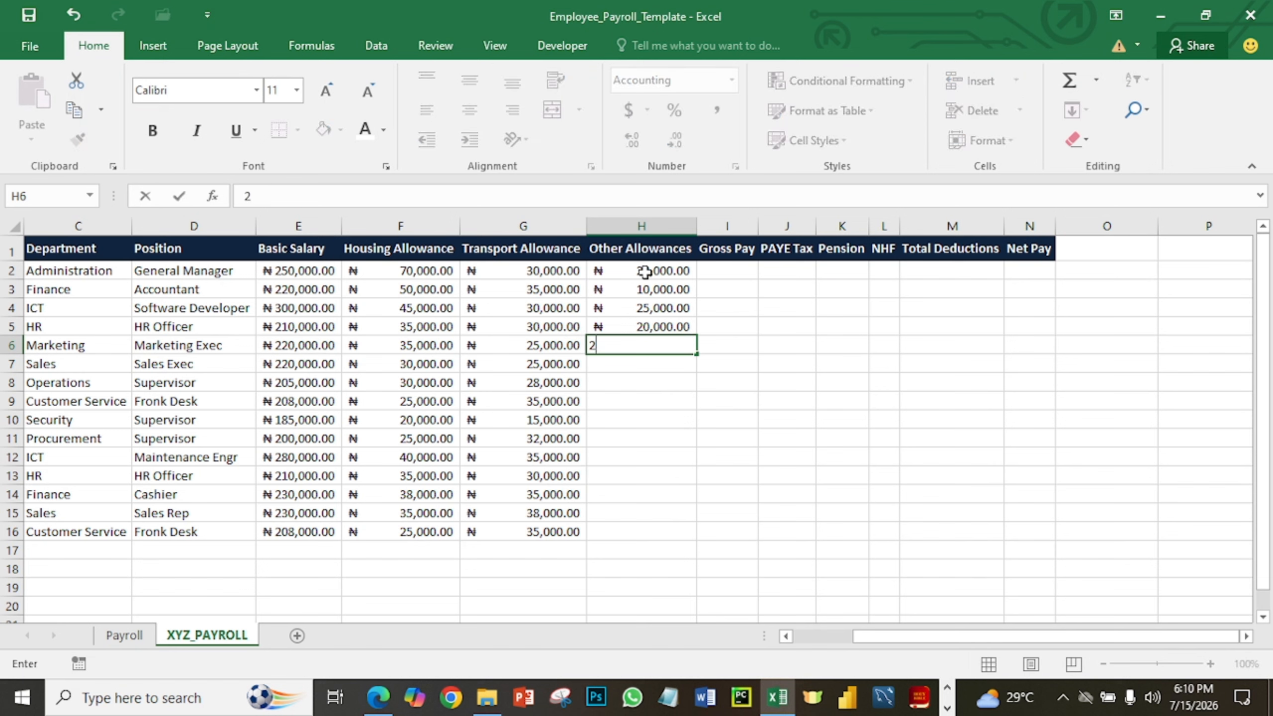
text(5,0000)
key(Return)
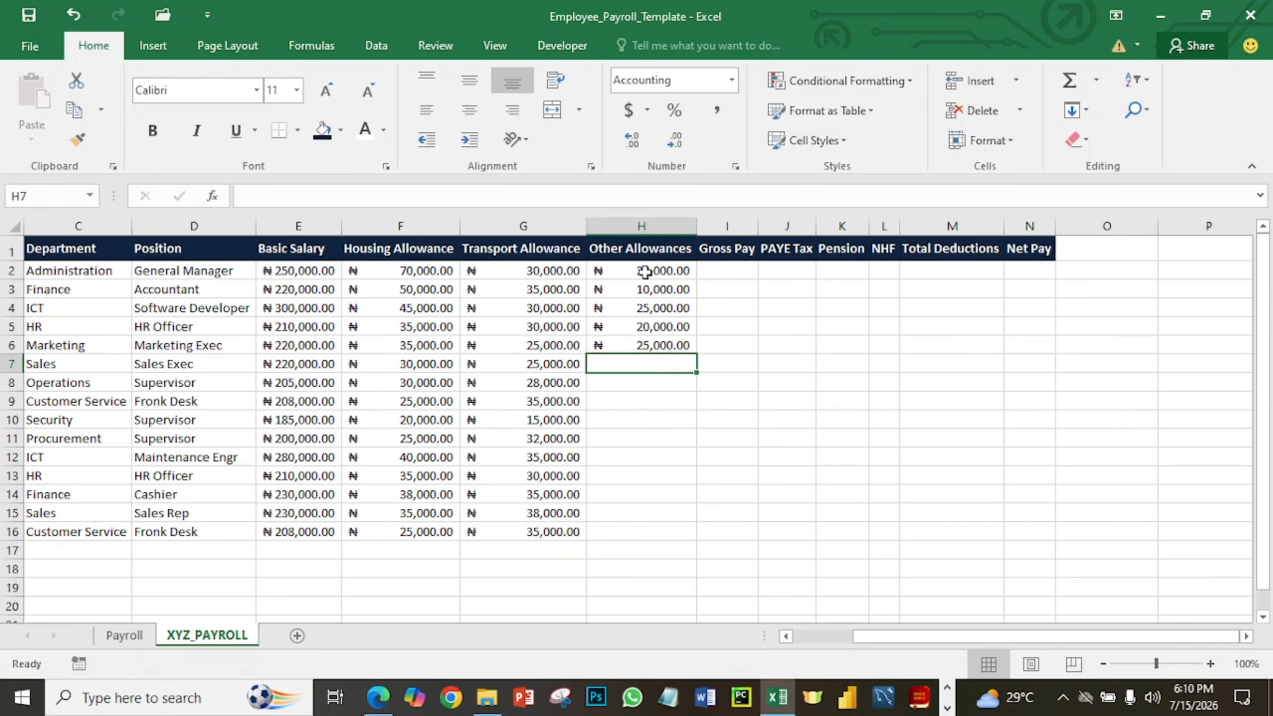
text(15,0)
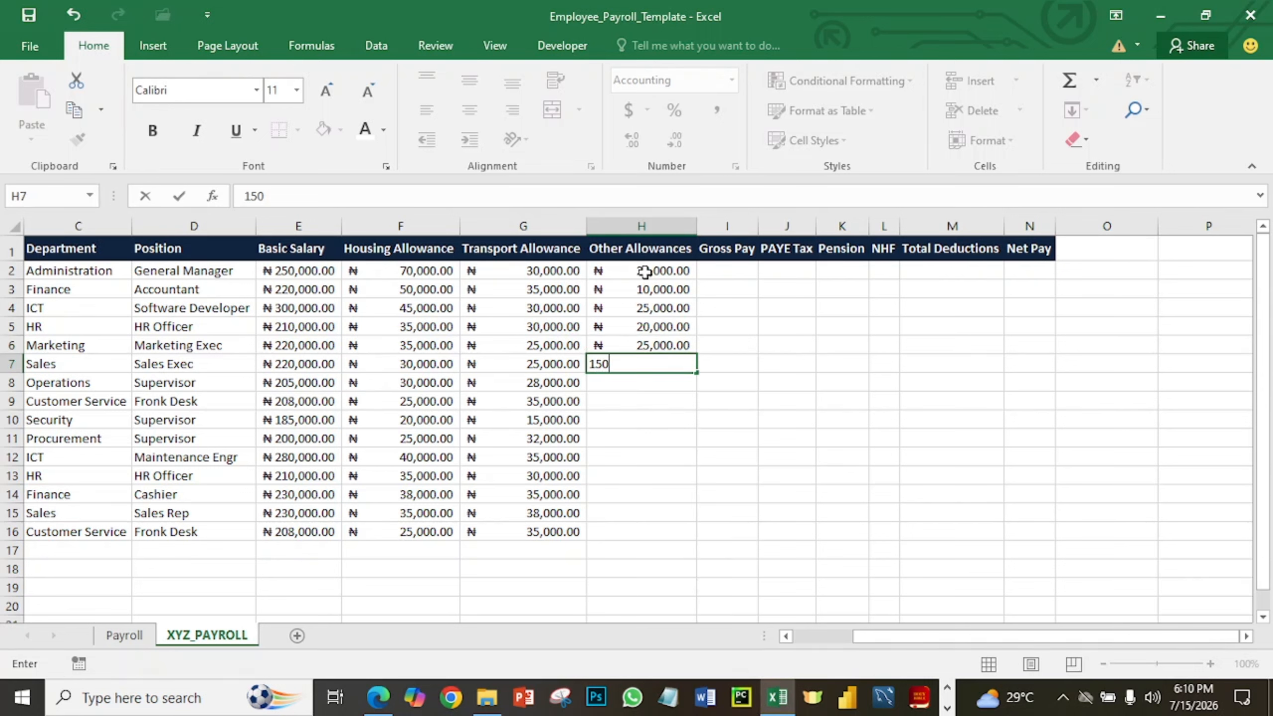
text(00)
key(Return)
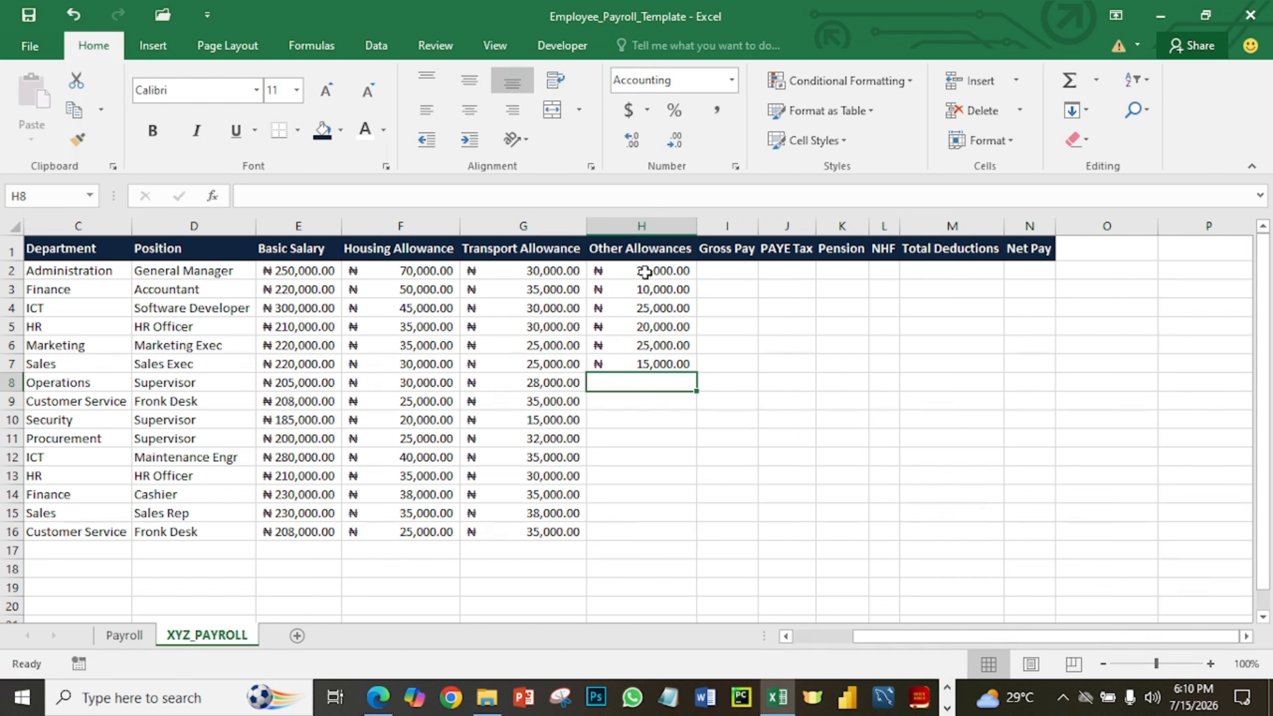
text(20000)
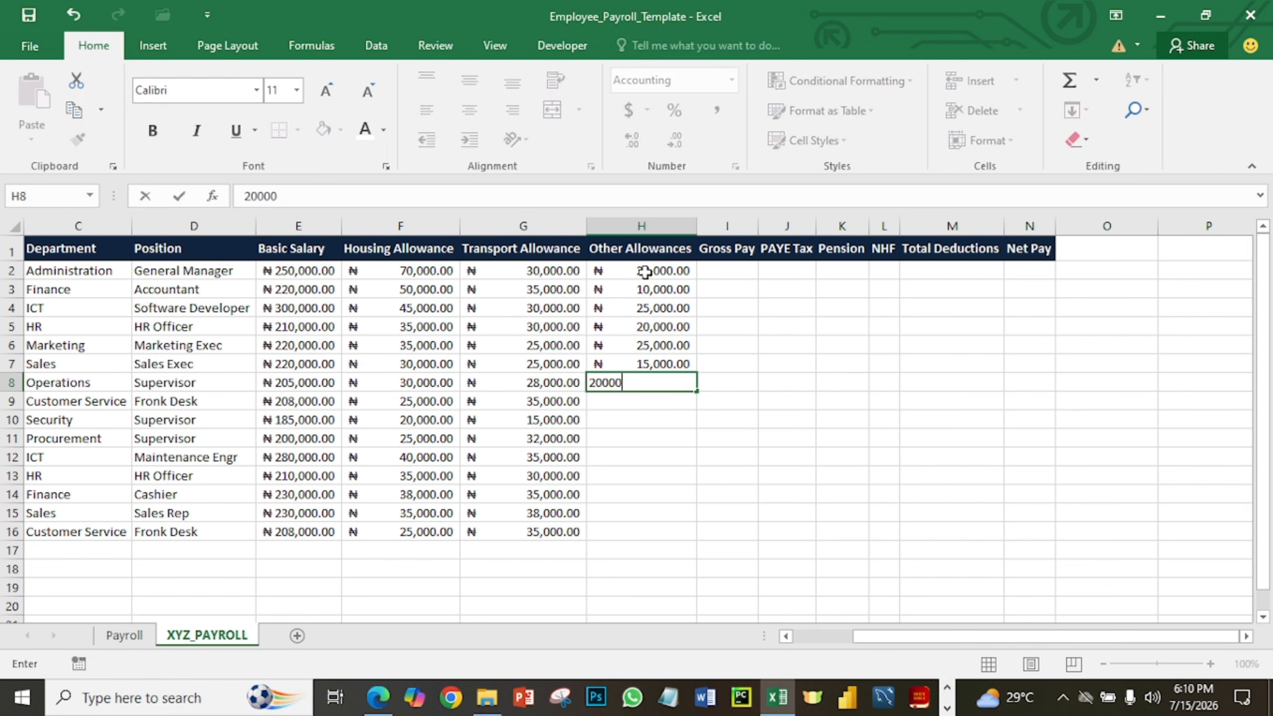
key(Return)
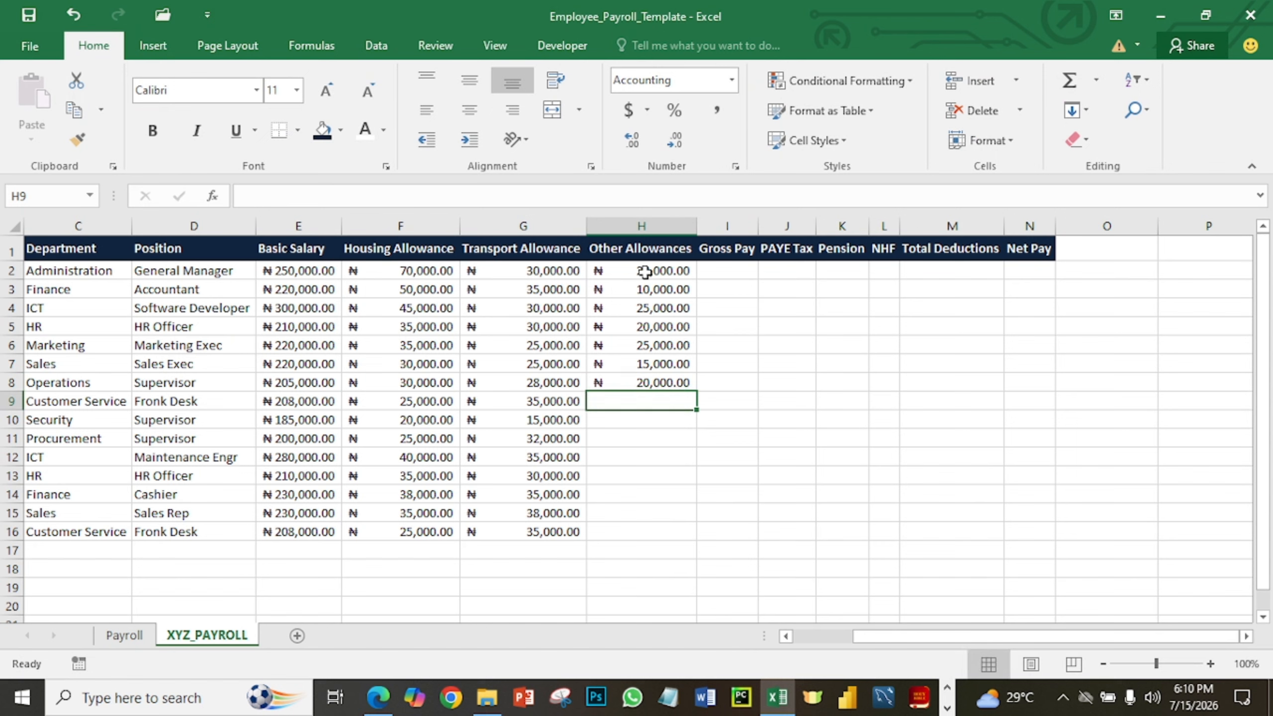
text(15)
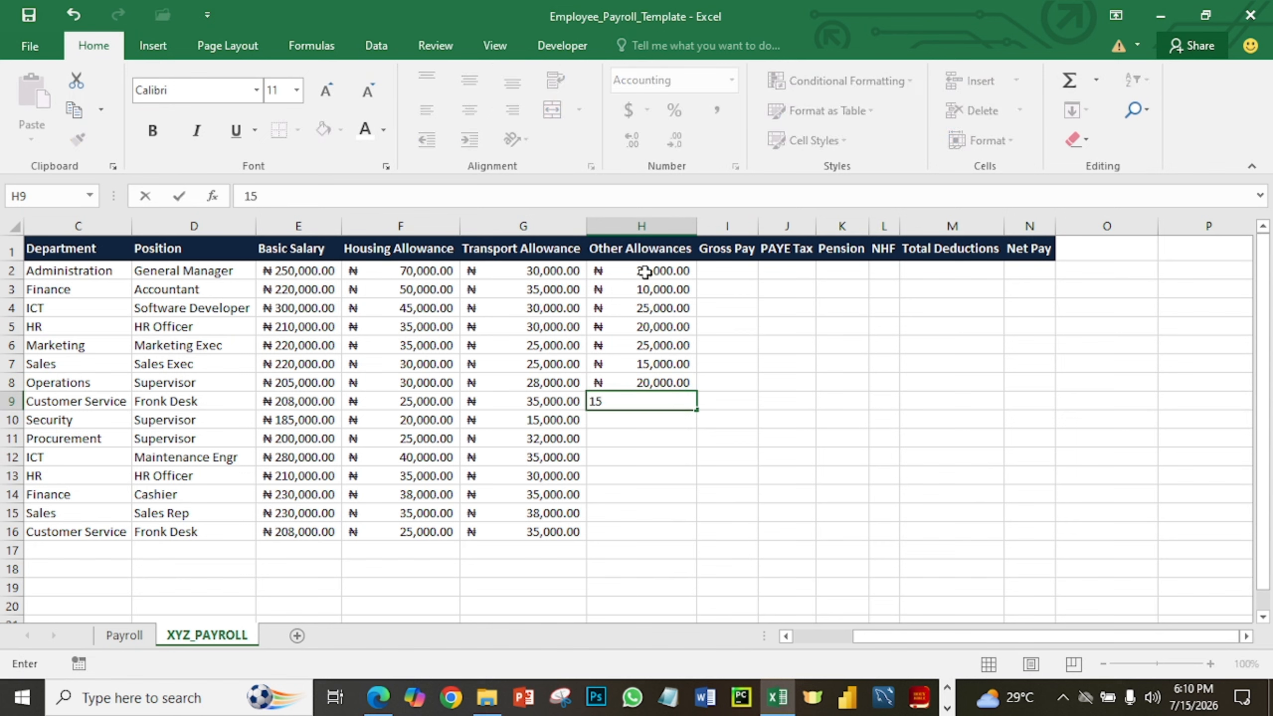
text(,000)
key(Return)
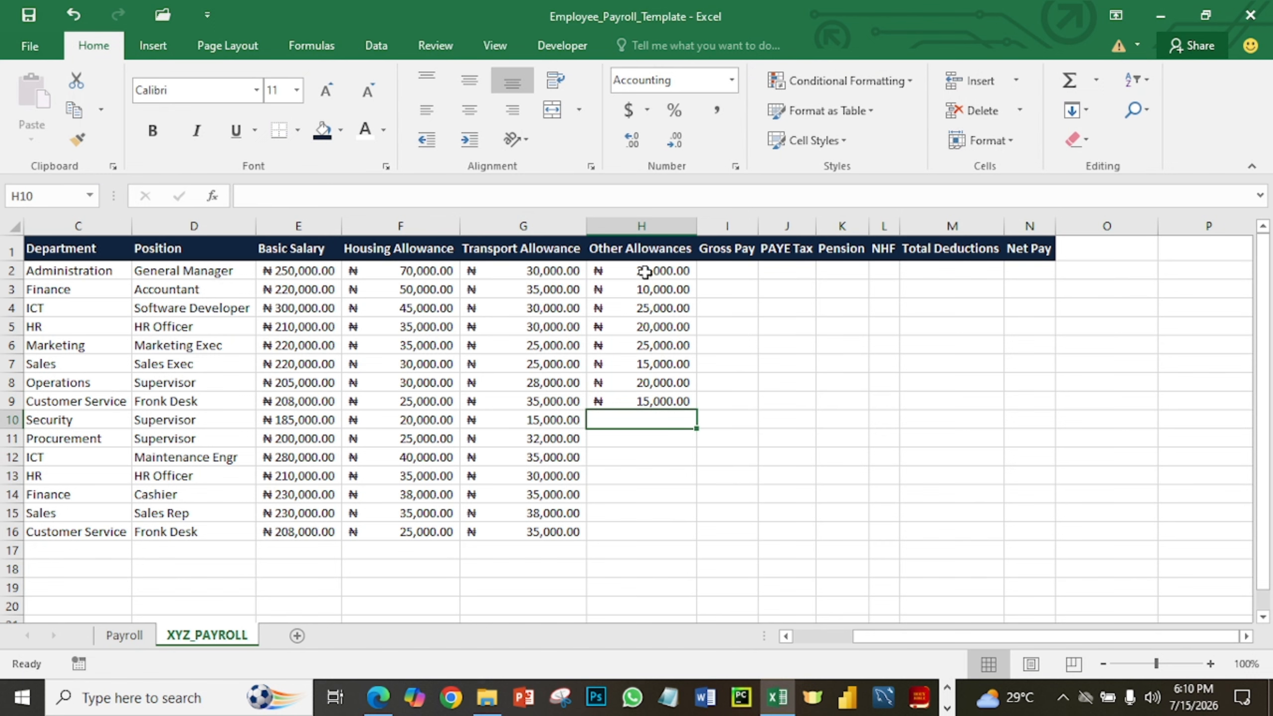
text(12000)
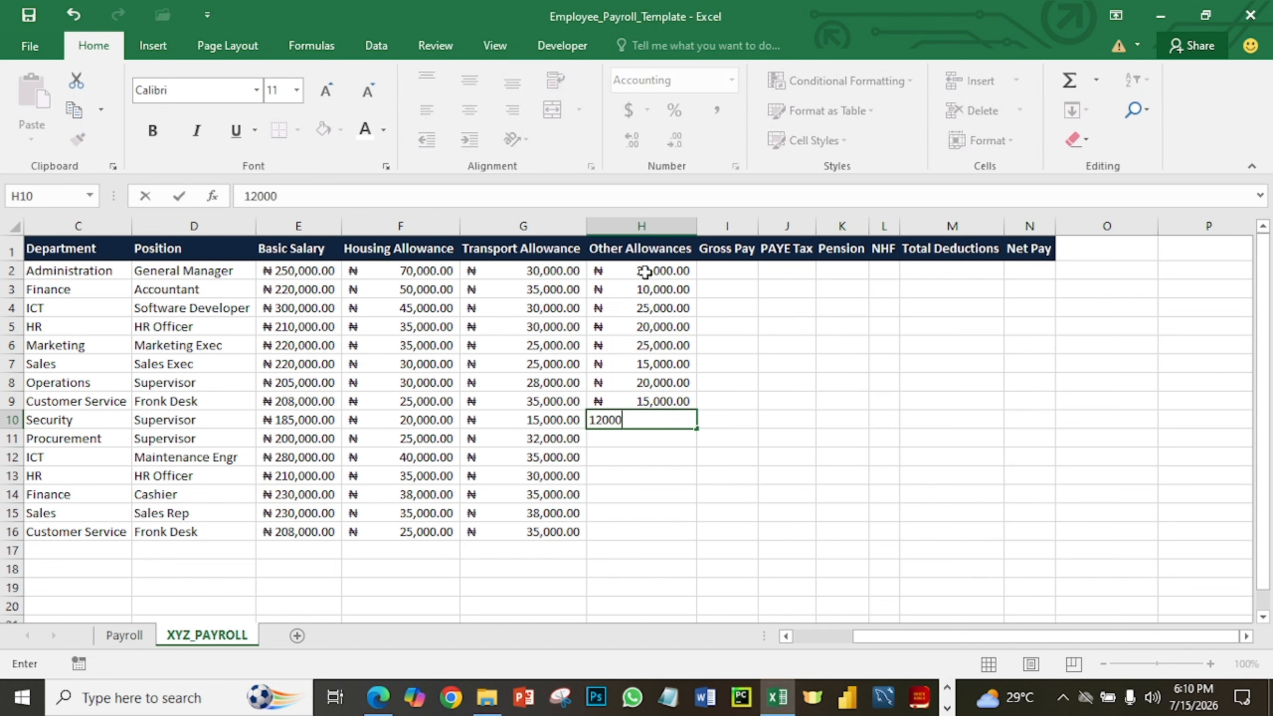
Enter Other Allowances of 12,000, 24,000, 20,000 and 22,000 for rows 10 to 13.
key(Return)
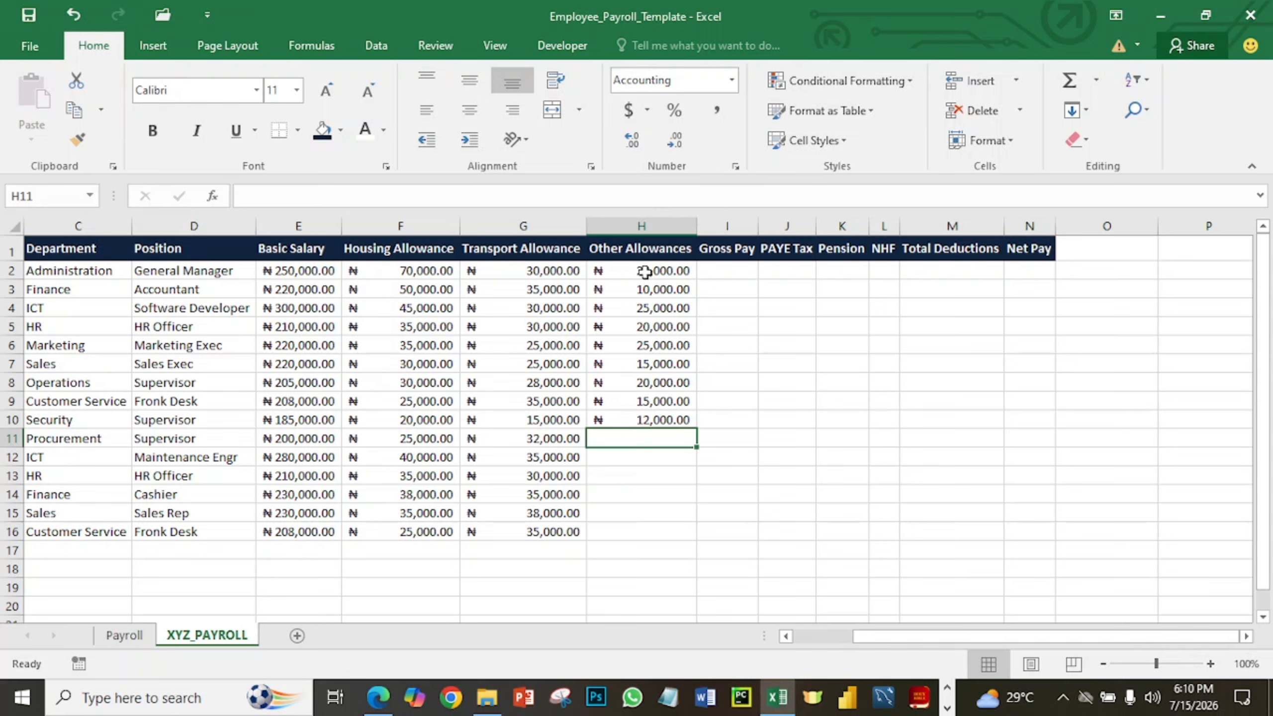
text(2)
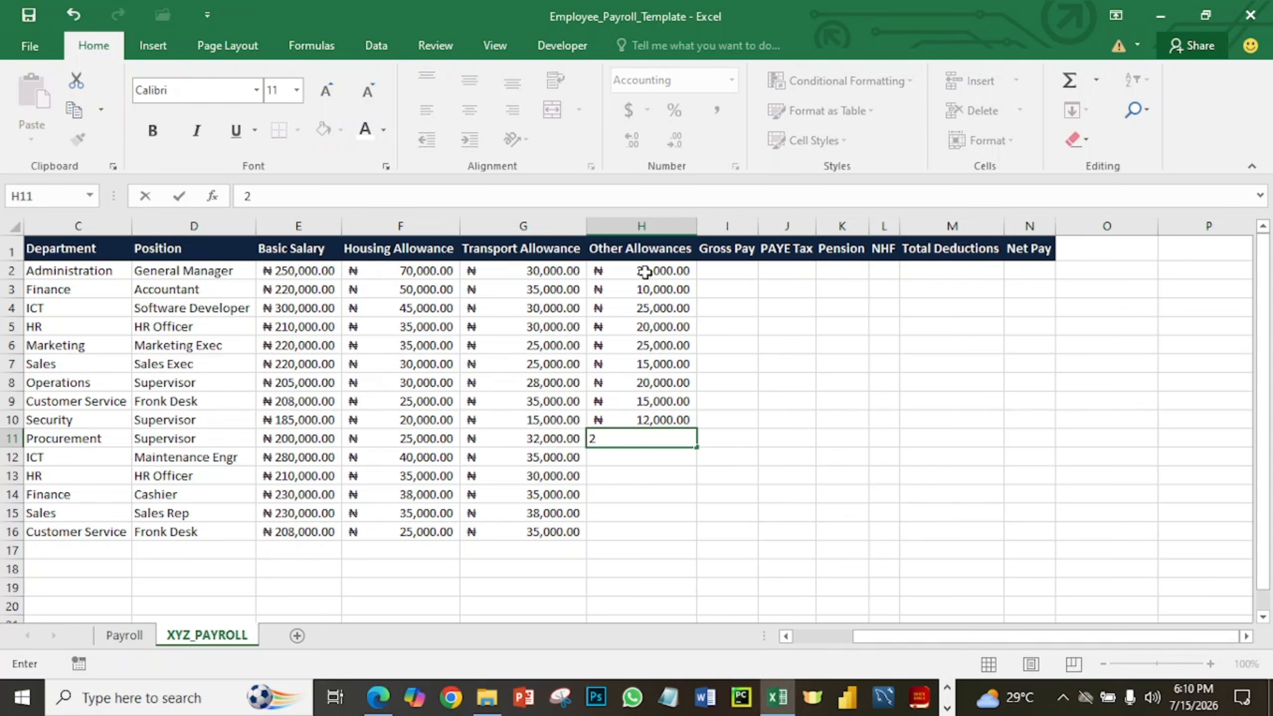
text(4,000.0)
key(BackSpace)
key(Return)
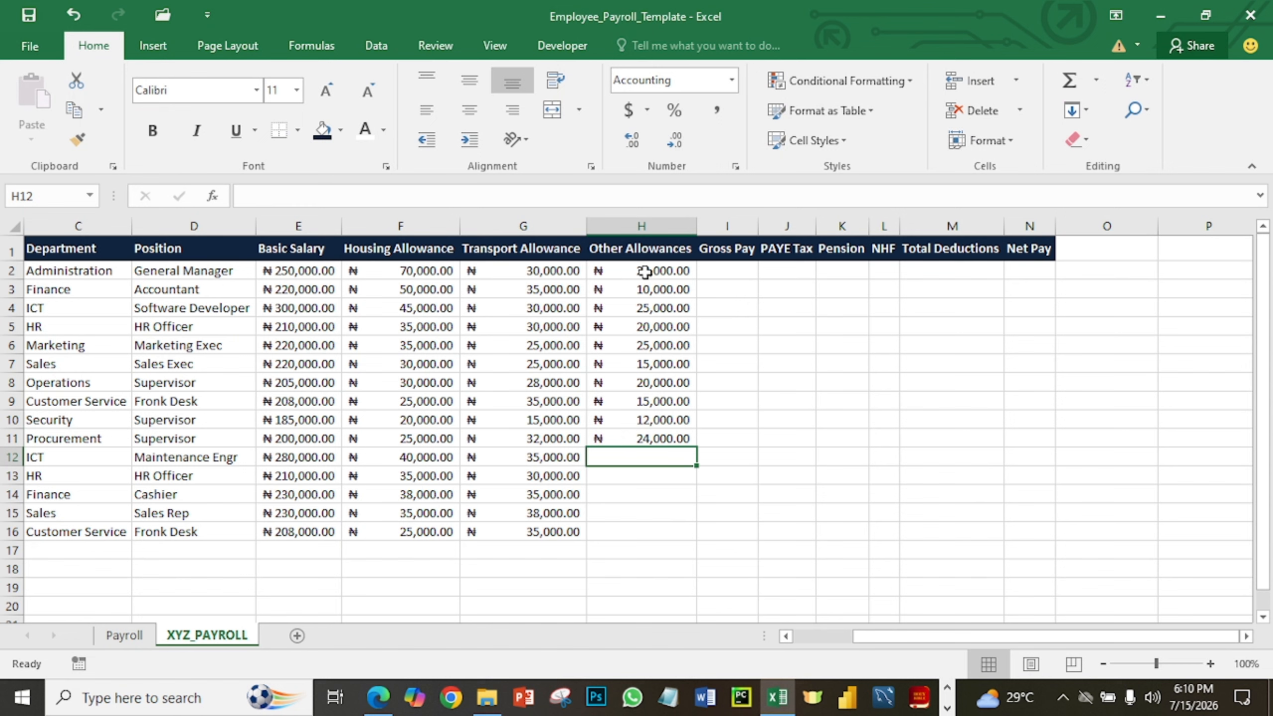
text(20000)
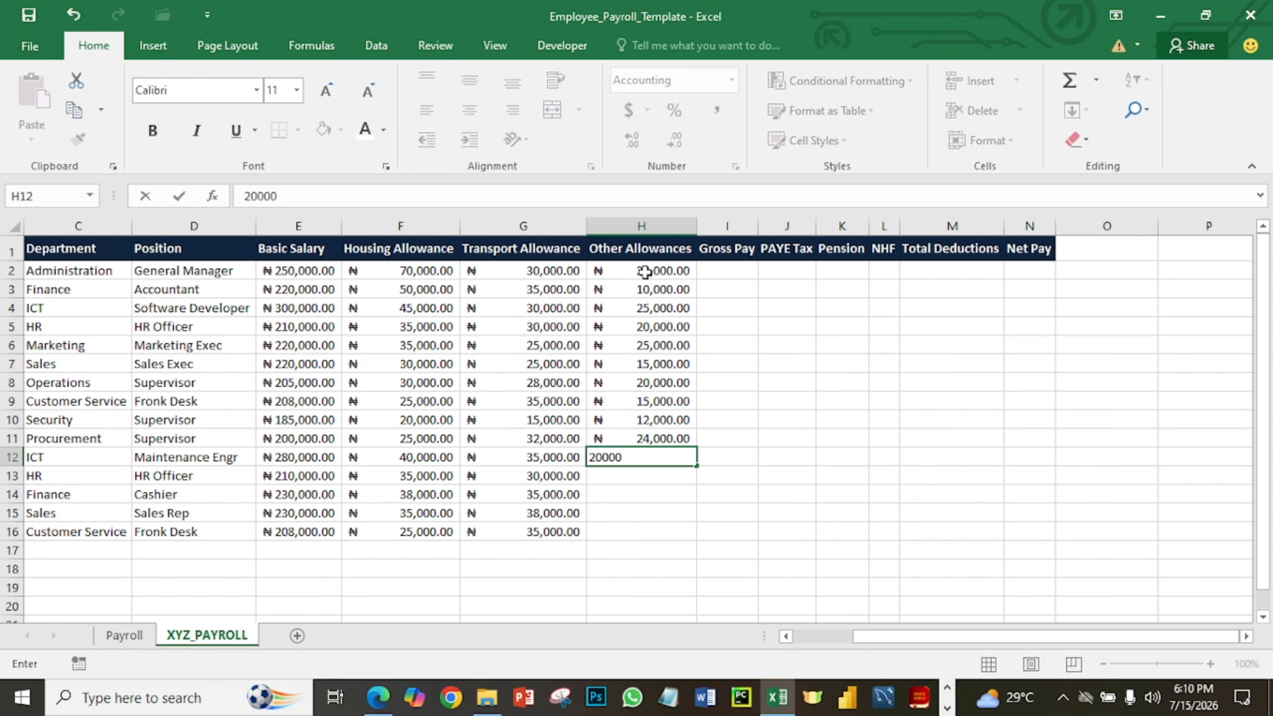
key(Return)
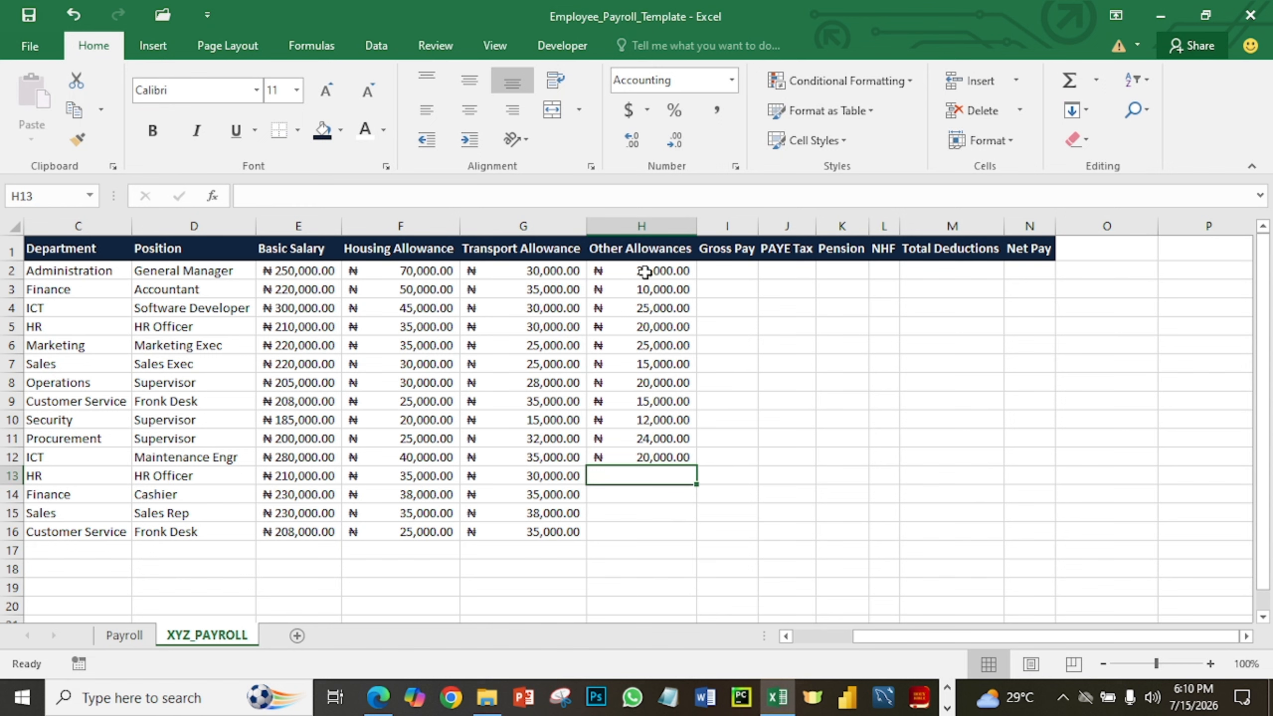
text(22000)
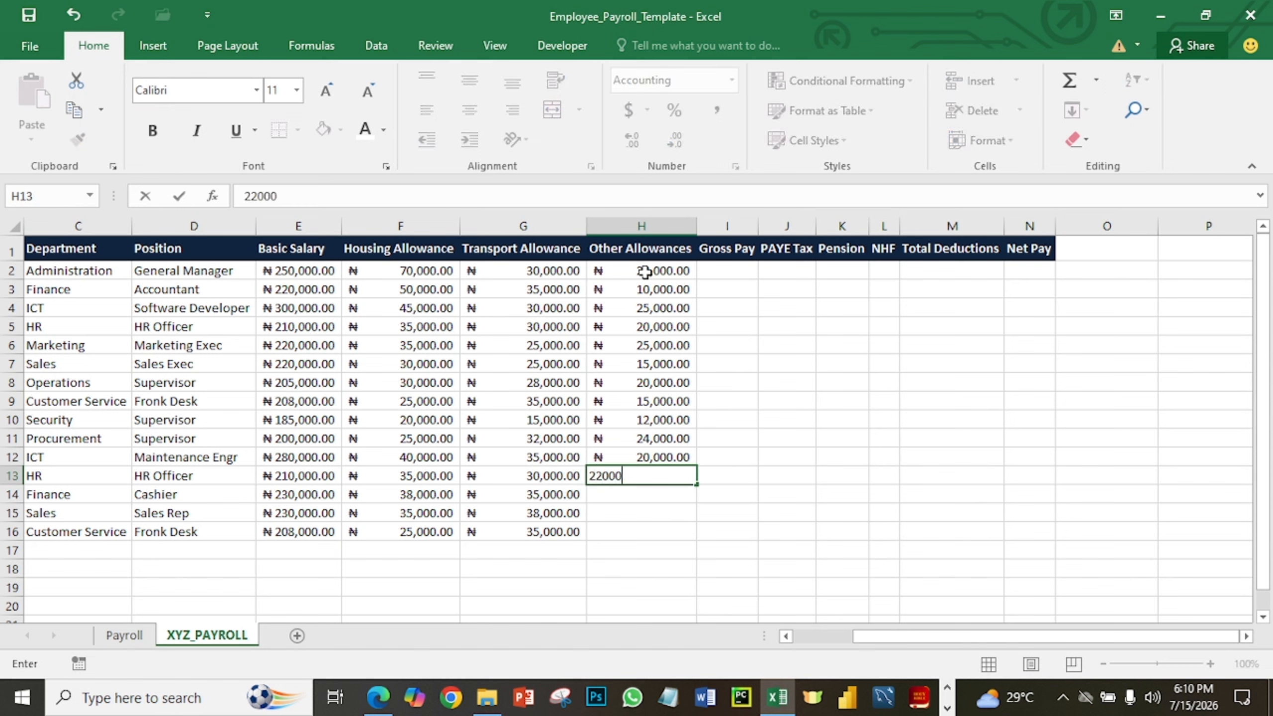
key(Return)
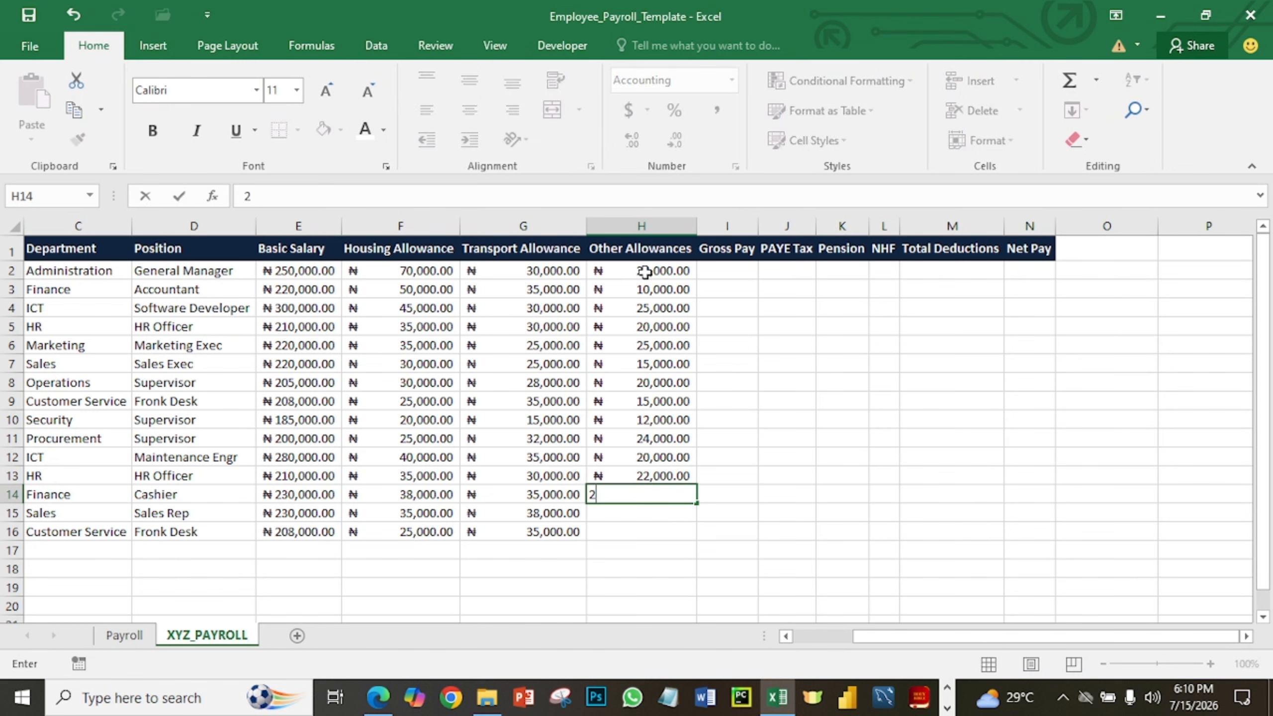
Enter Other Allowances of 28,000, 28,000 and 15,000 for rows 14 to 16.
text(28,0)
text(000)
key(Return)
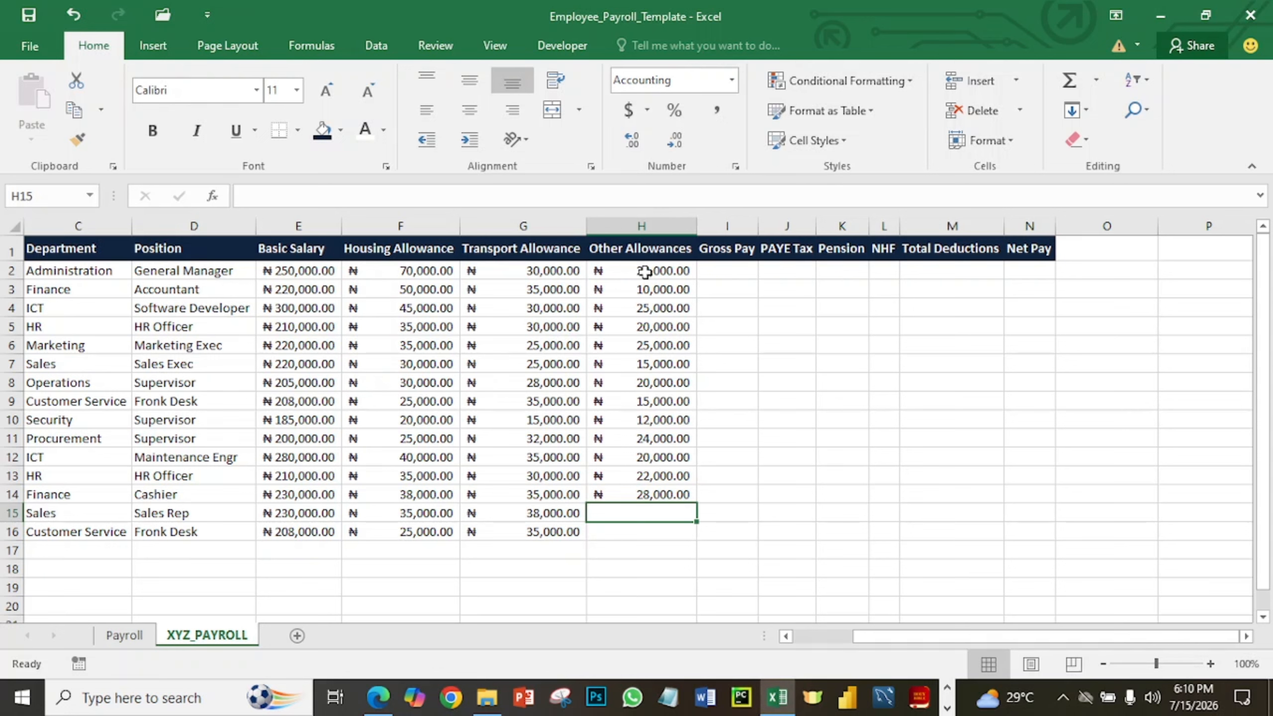
text(28000)
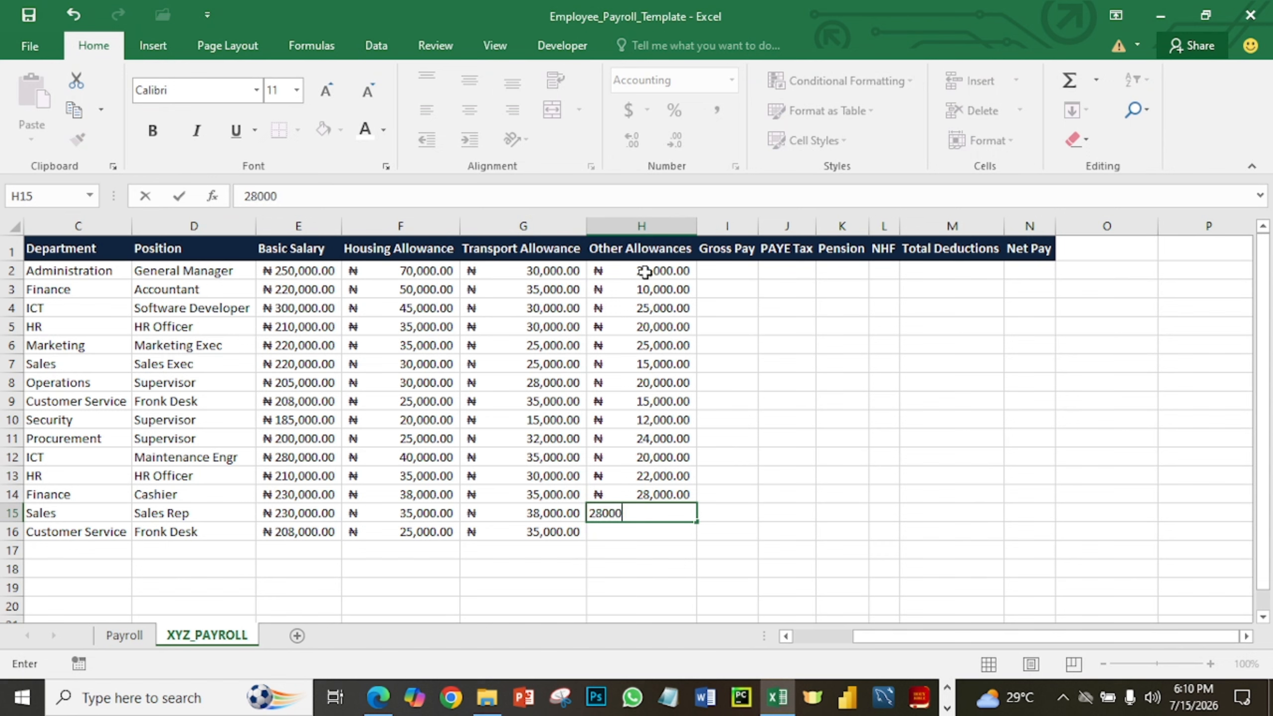
key(Return)
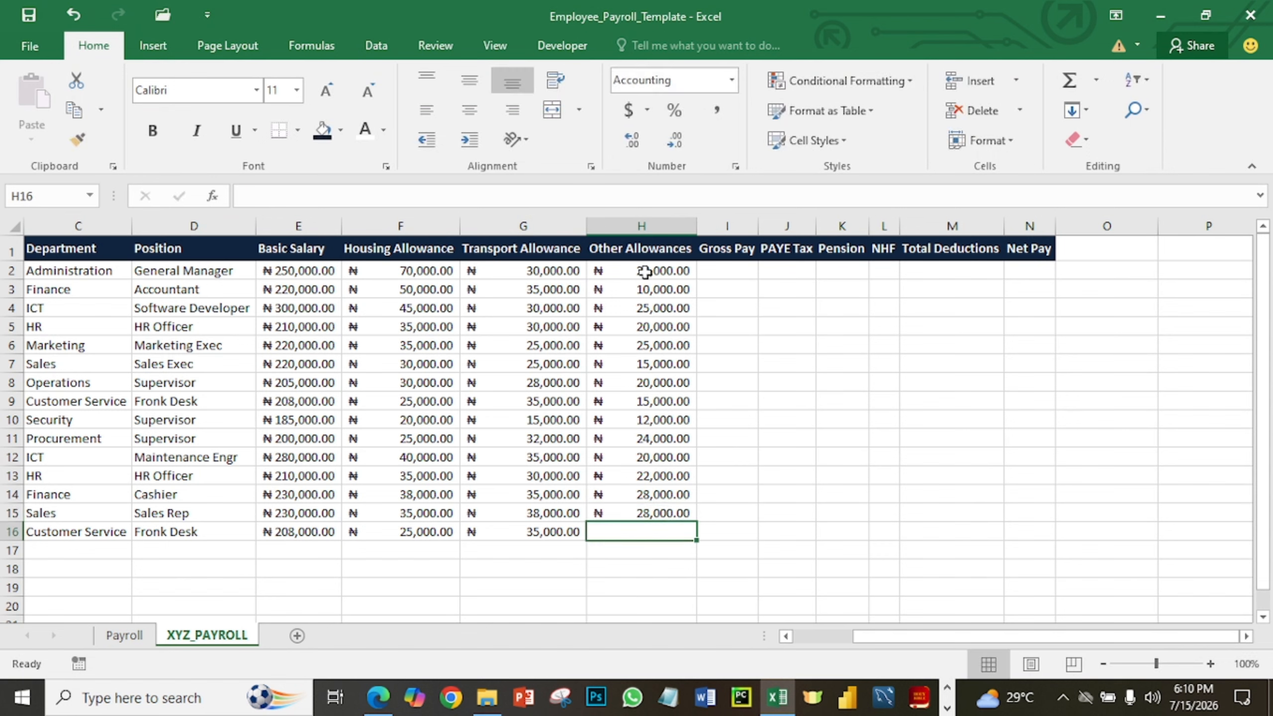
text(1)
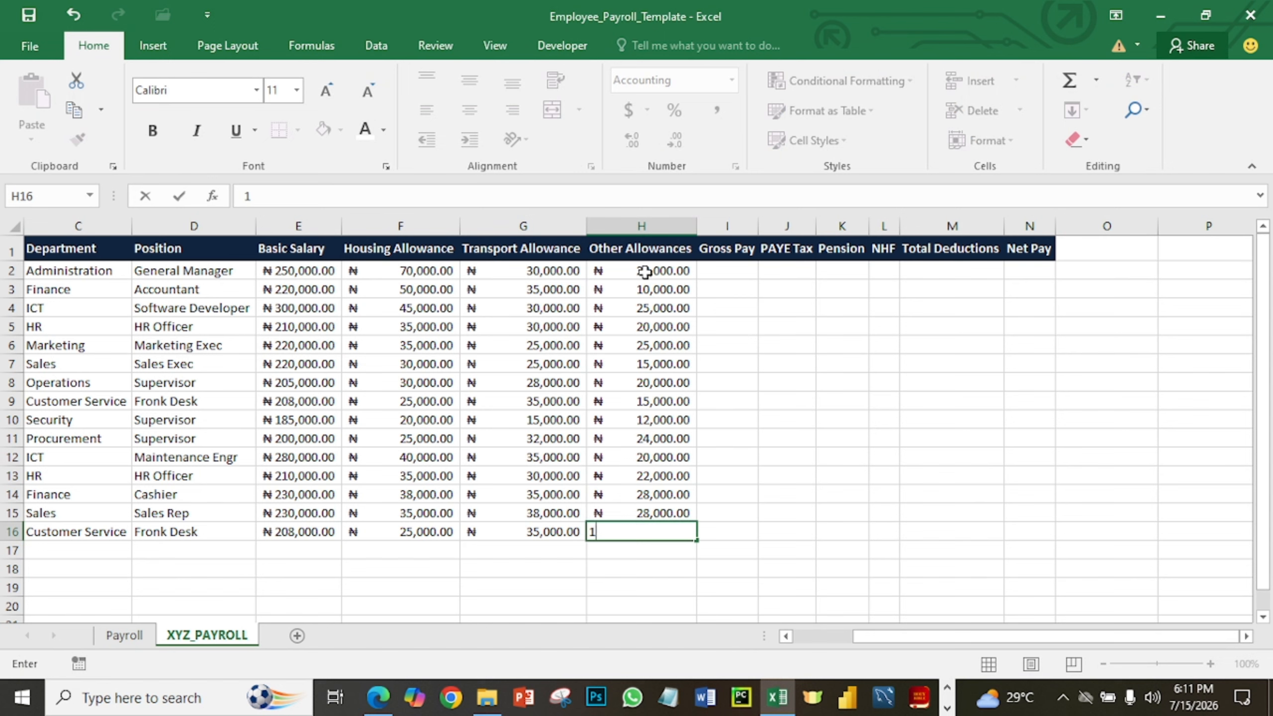
text(5000)
key(Return)
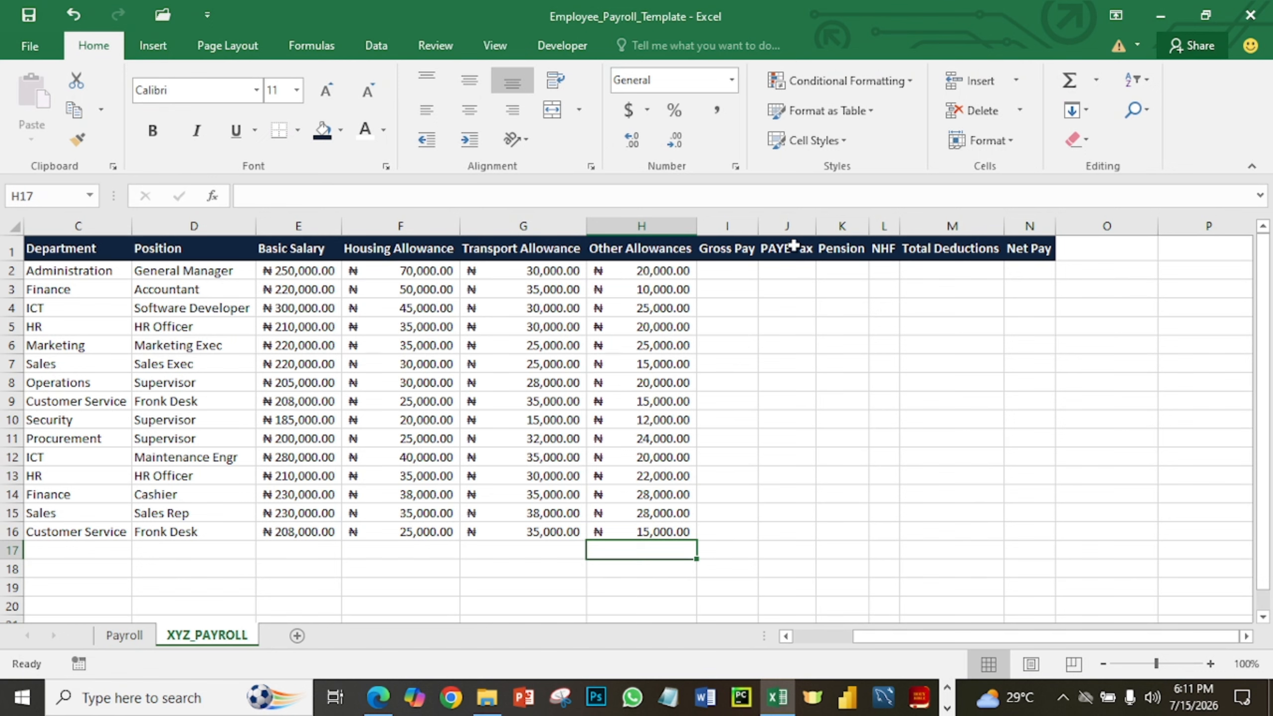
Enter =SUM(E2:H2) in I2 so the first Gross Pay reads ₦370,000.00.
click(735, 270)
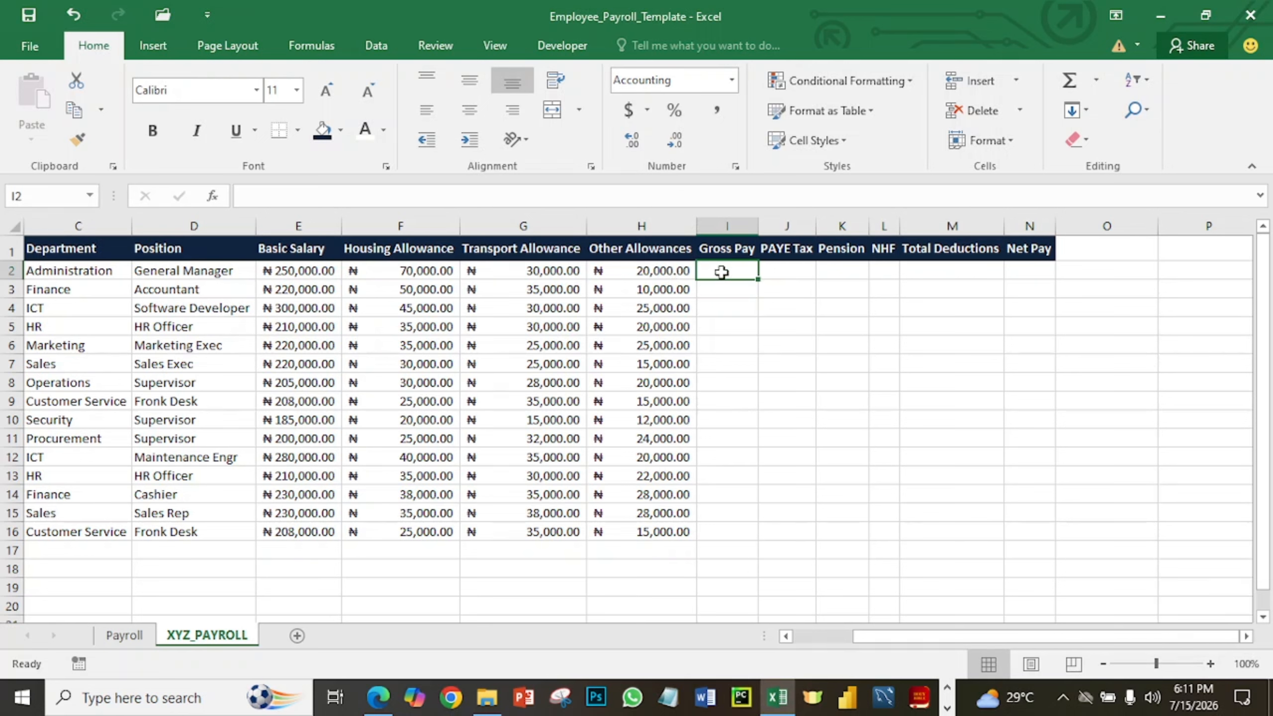
text(=s)
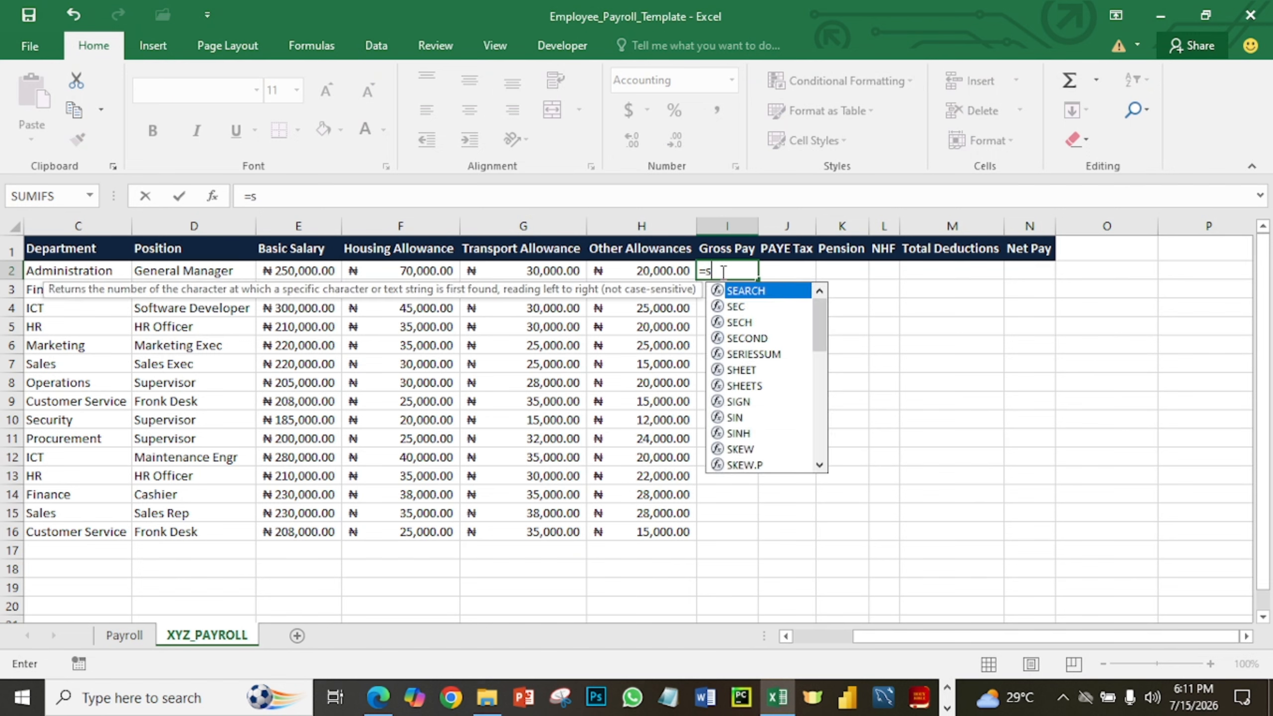
text(um()
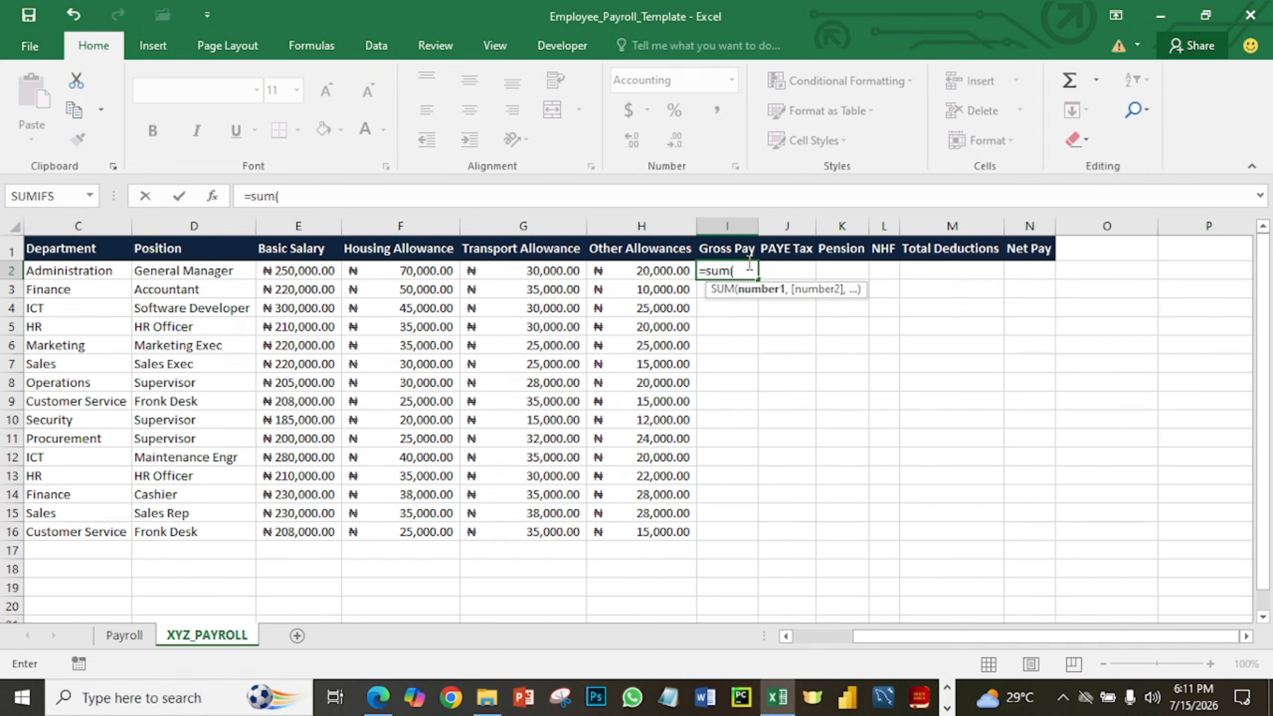
text())
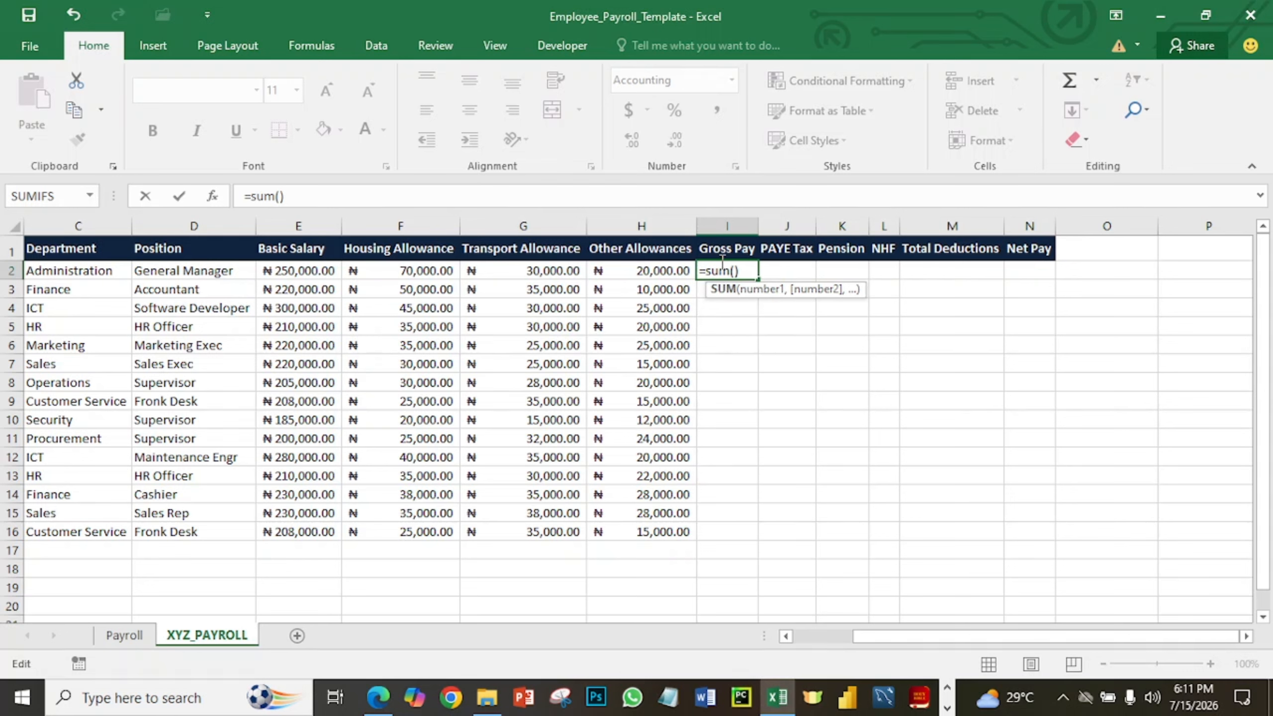
key(Right)
key(Left)
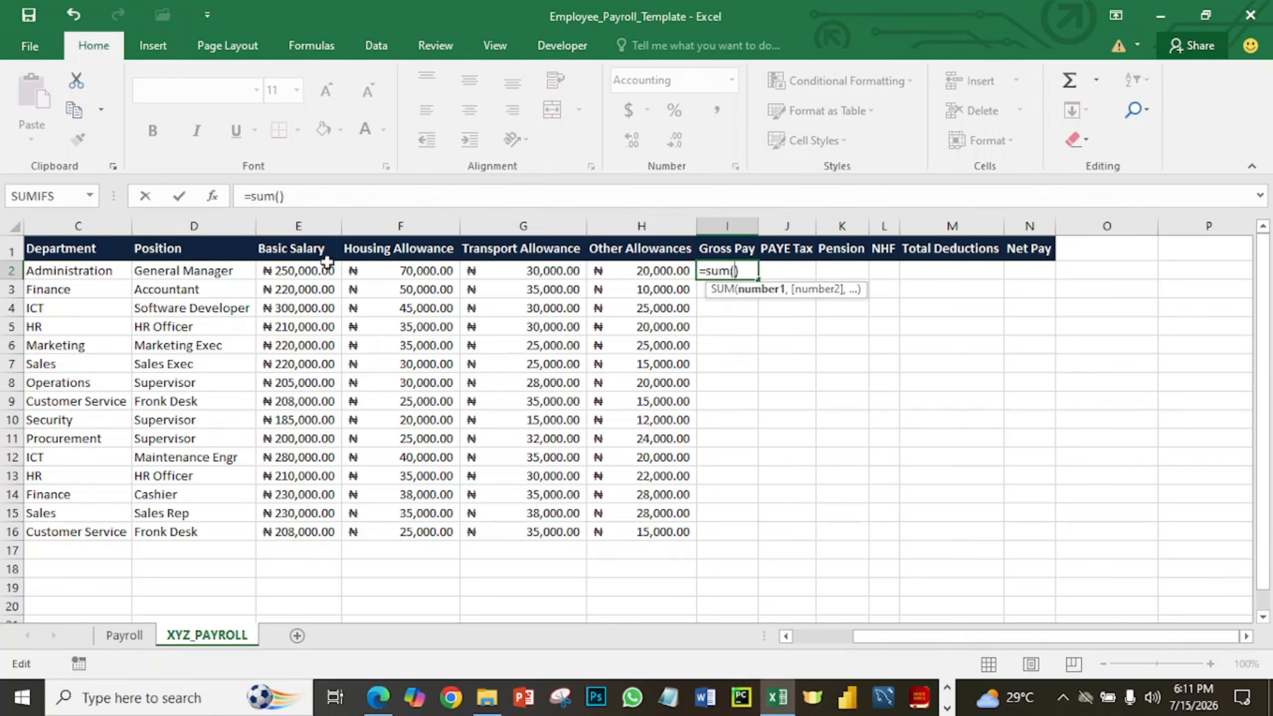
click(281, 273)
drag(352, 271, 632, 261)
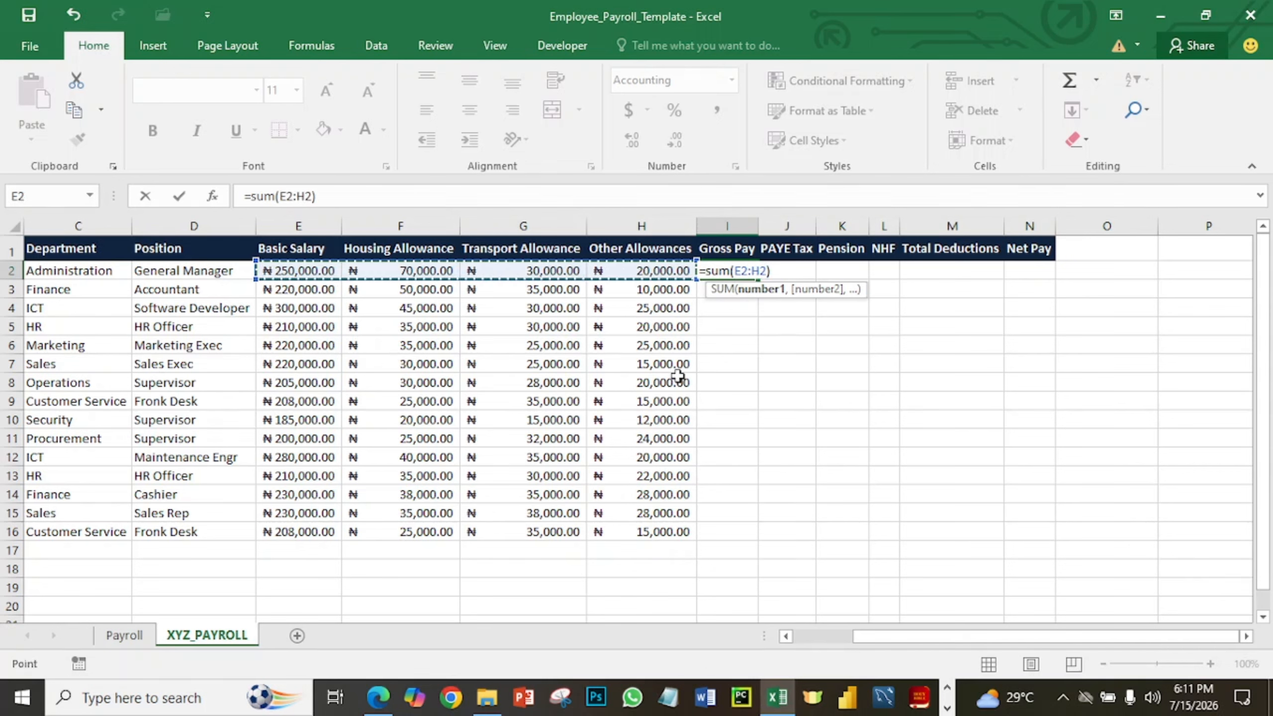
key(Return)
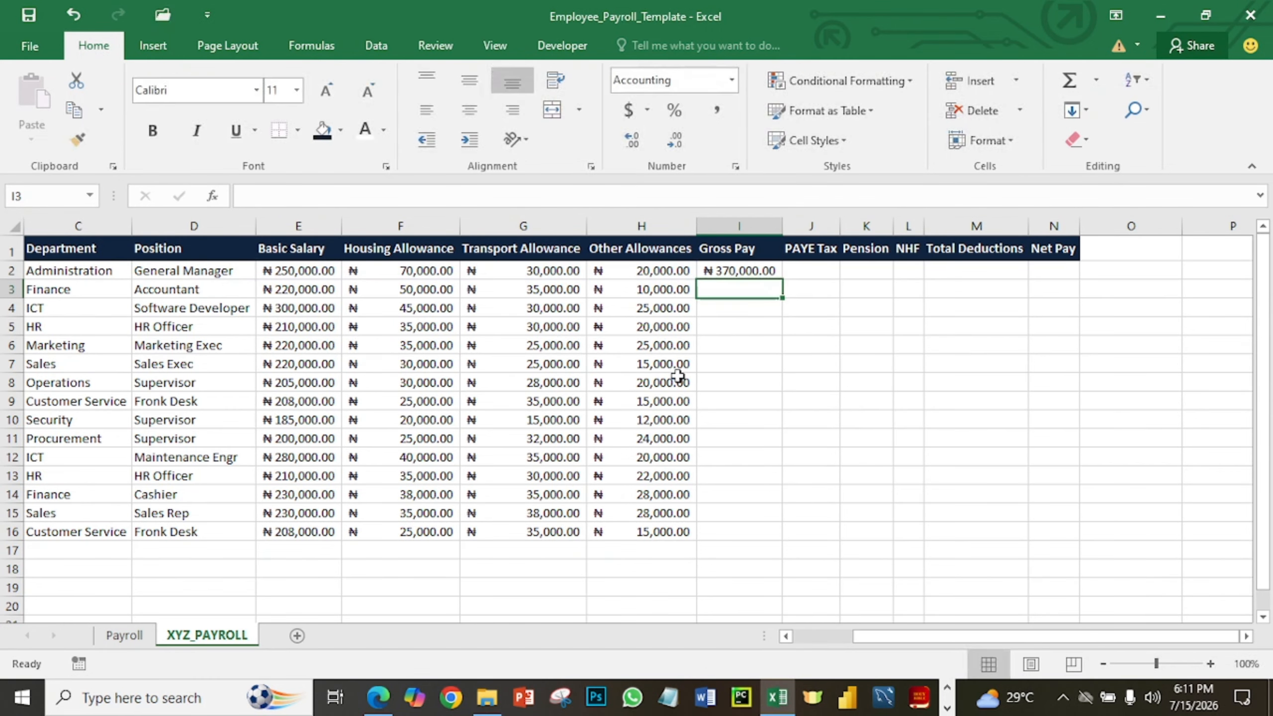
Fill the I2 SUM formula down to I16, ending at ₦283,000.00.
click(753, 270)
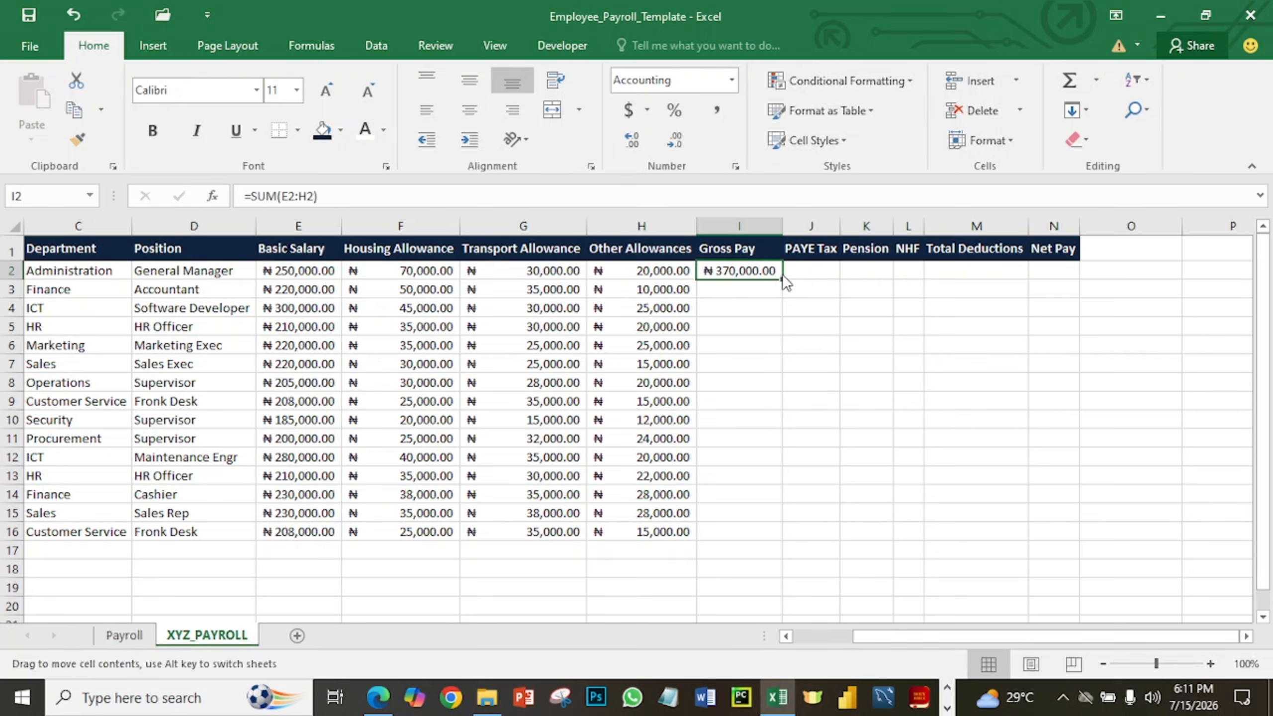
double_click(782, 276)
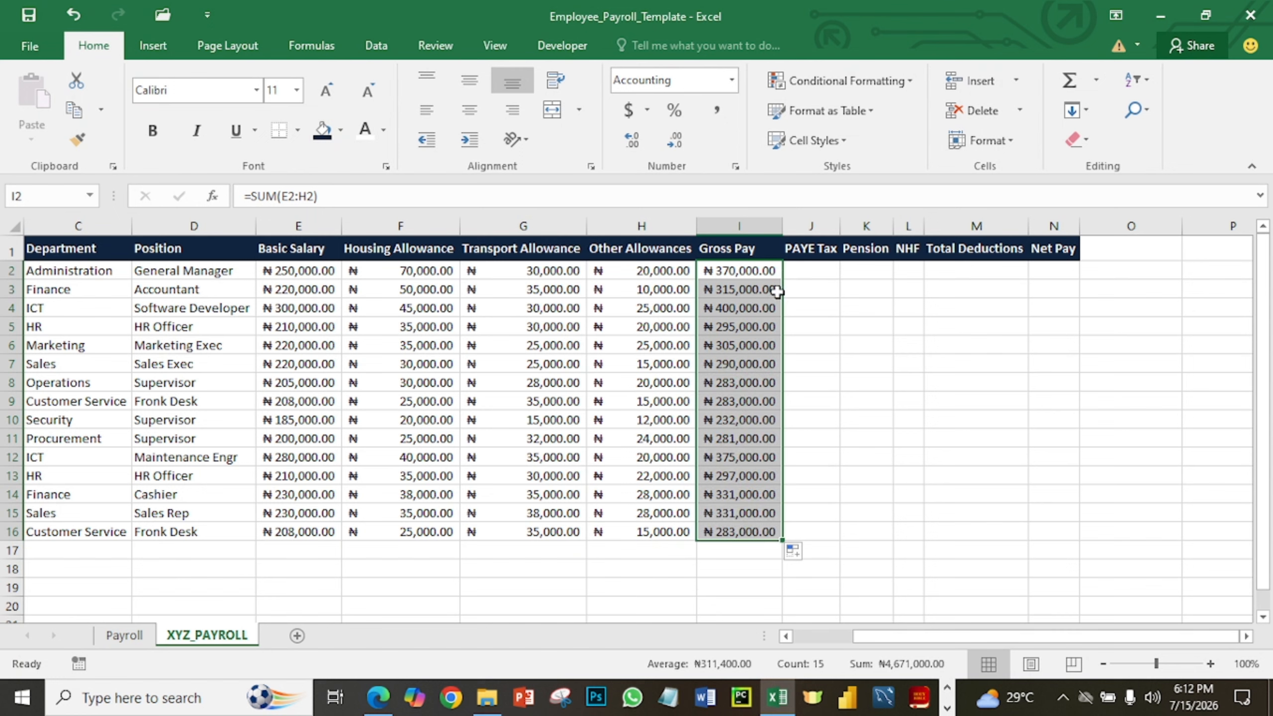
click(794, 270)
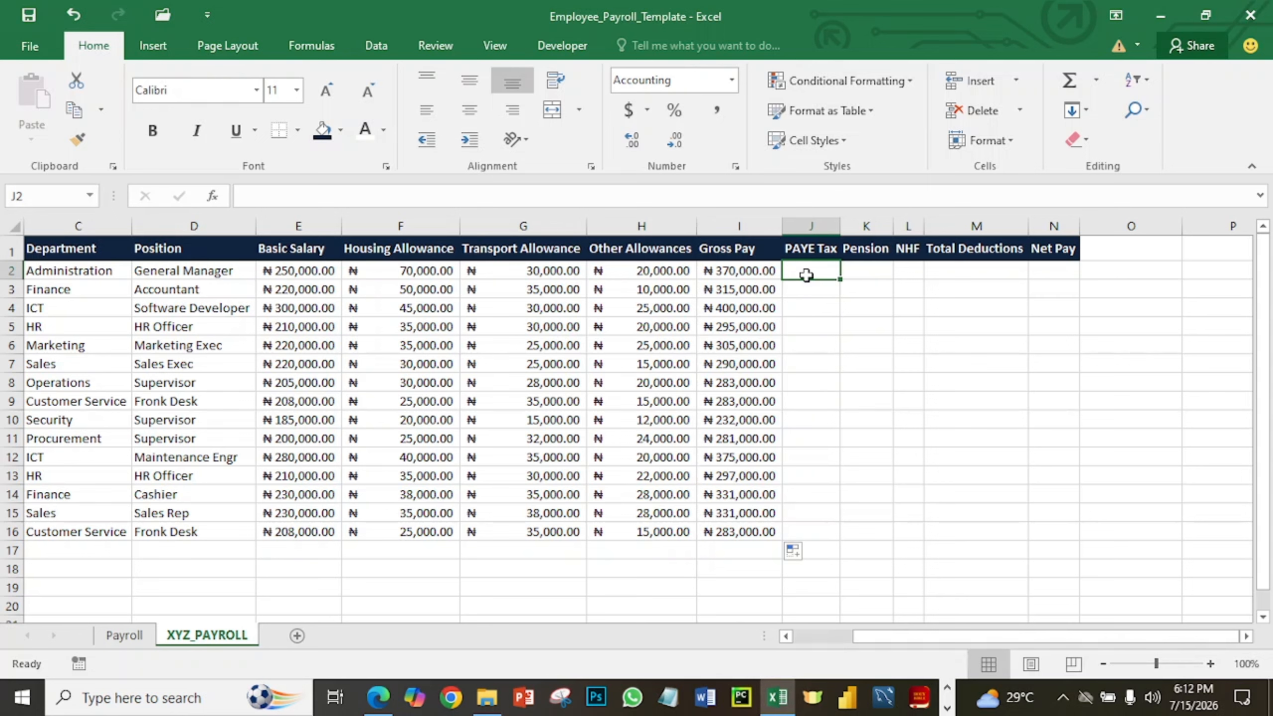
Enter =I2*10% in J2 and fill it down to J16.
text(=)
click(751, 271)
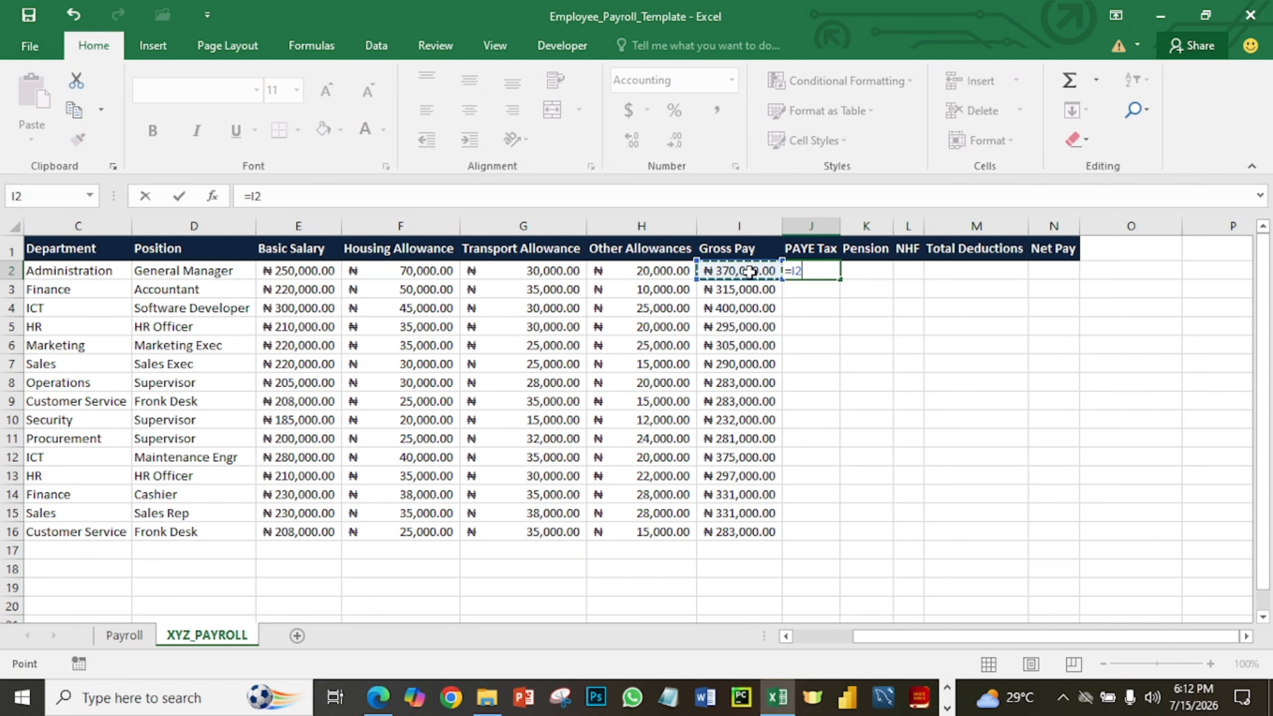
text(*10%)
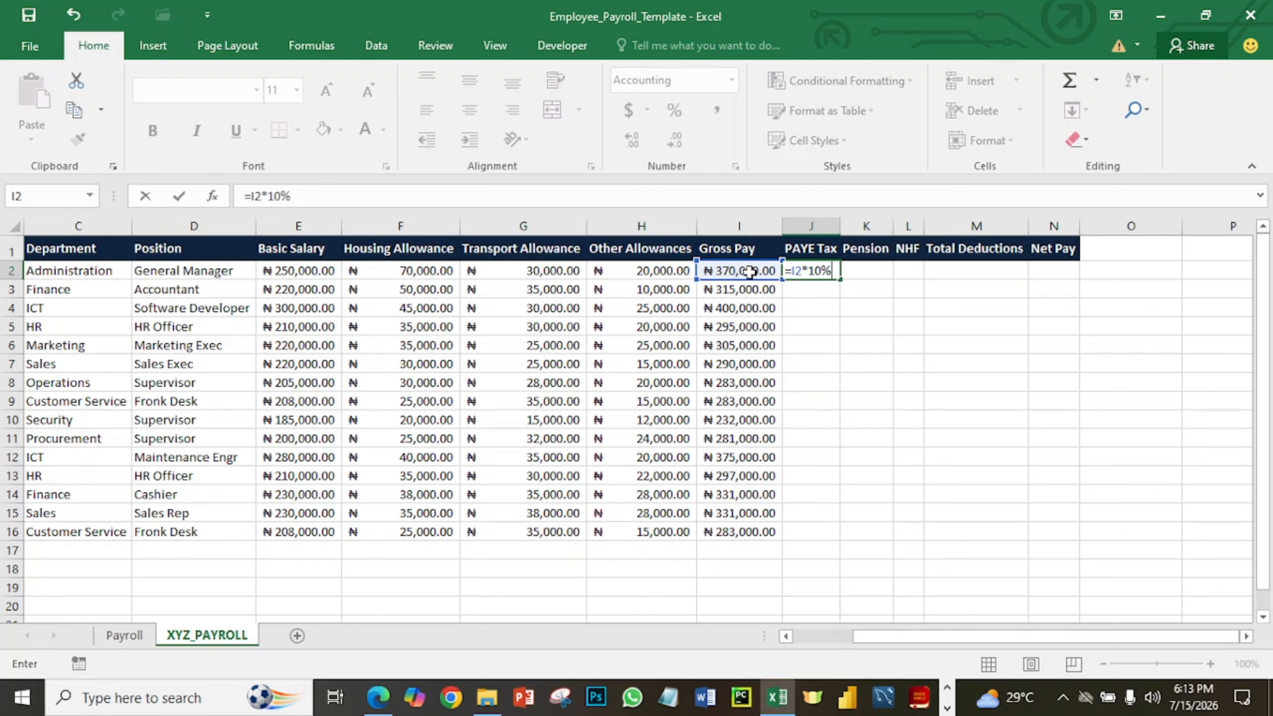
key(Return)
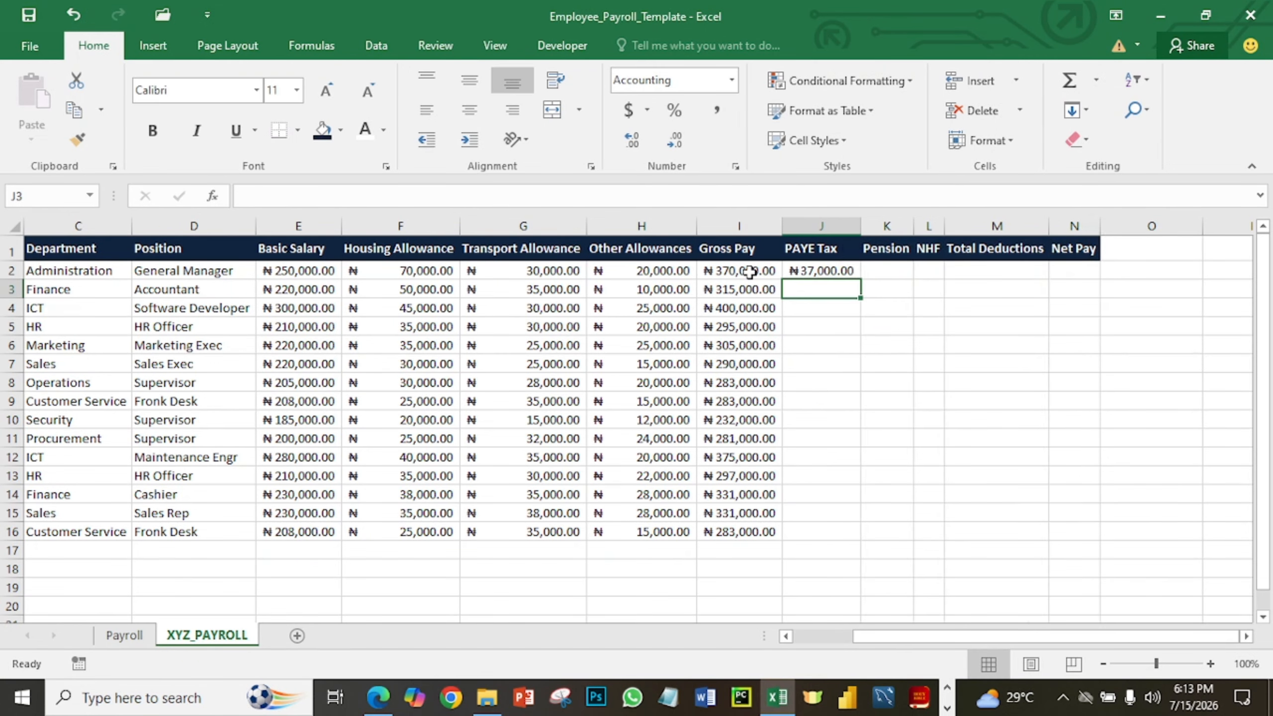
click(849, 271)
double_click(858, 279)
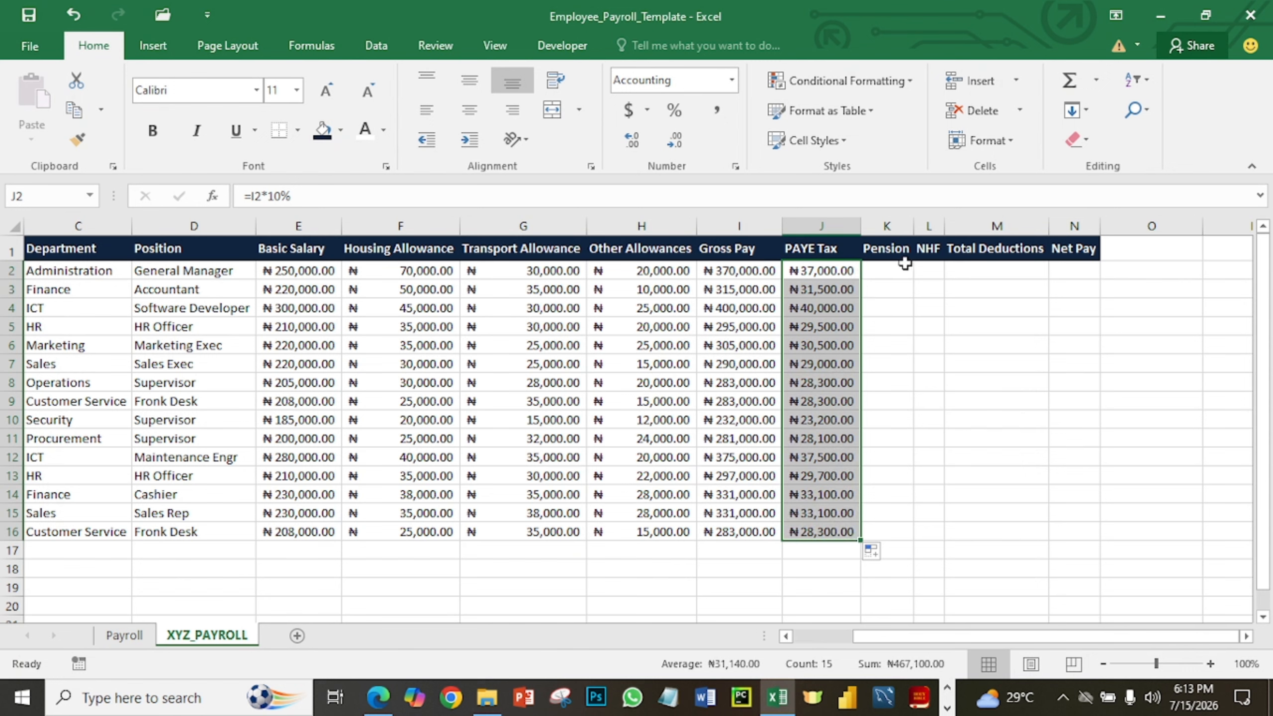
click(890, 272)
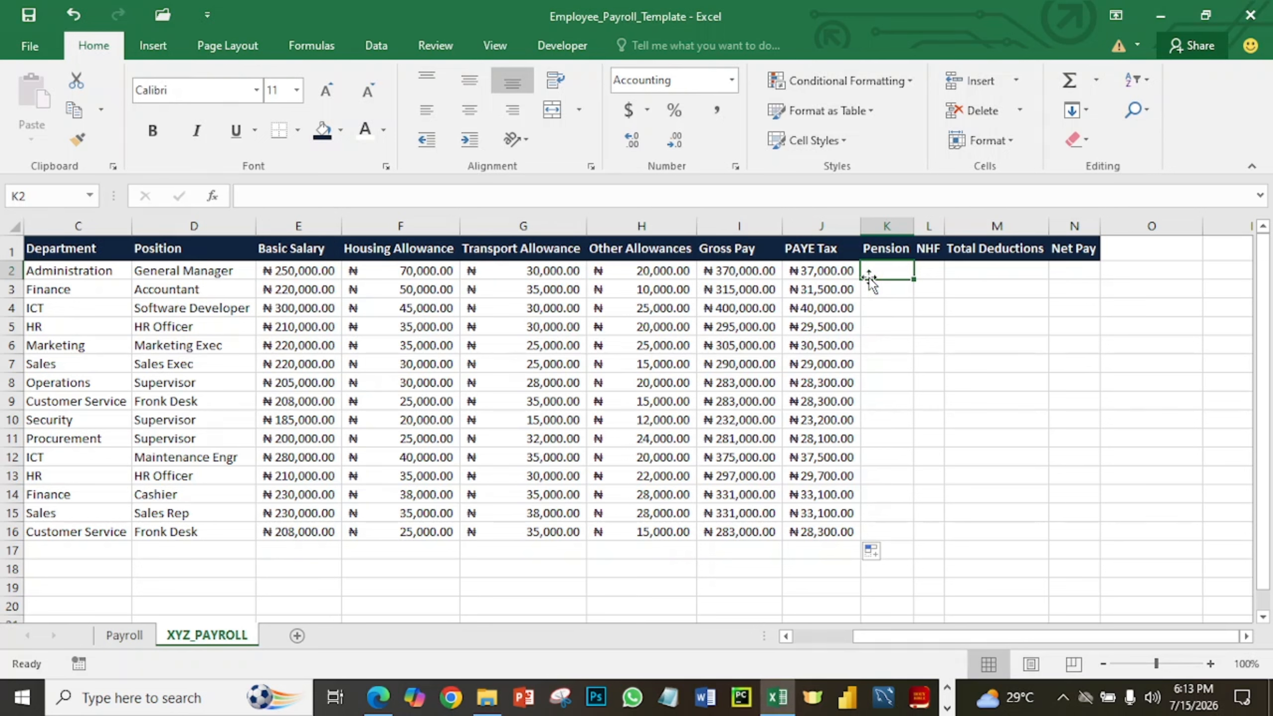
Enter =E2*8% in K2 and fill it down to K16.
text(=)
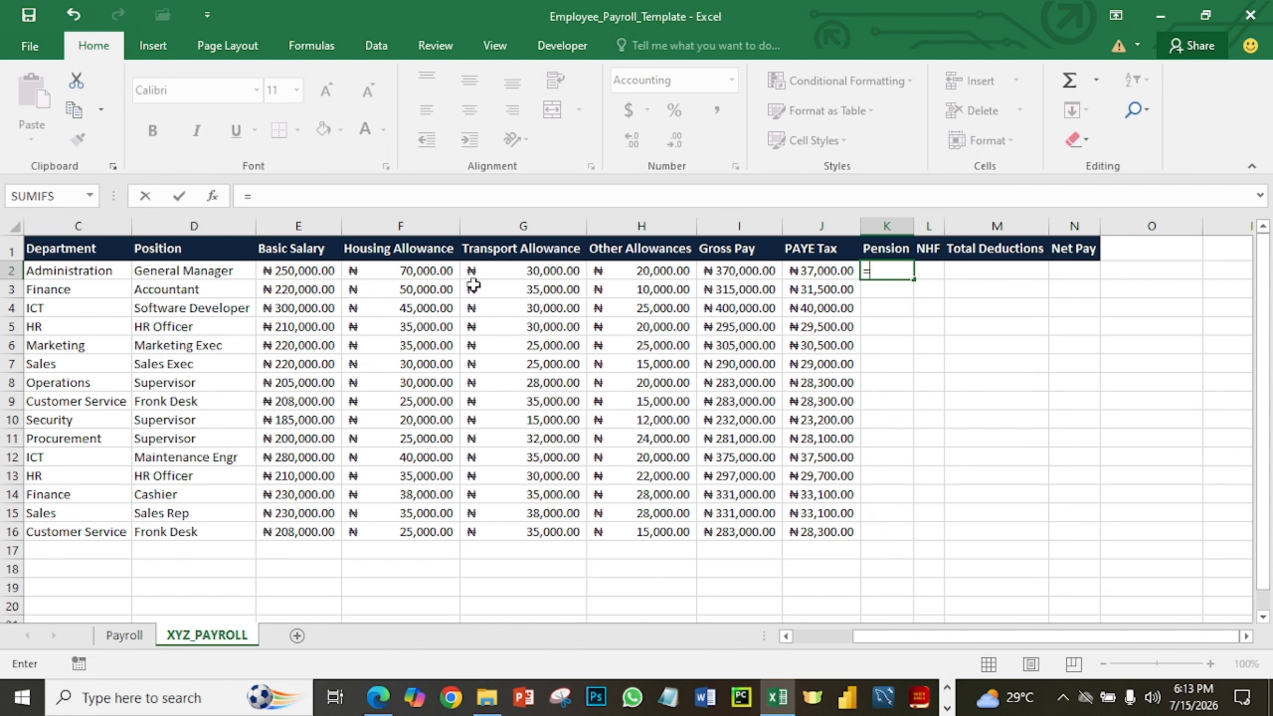
click(319, 269)
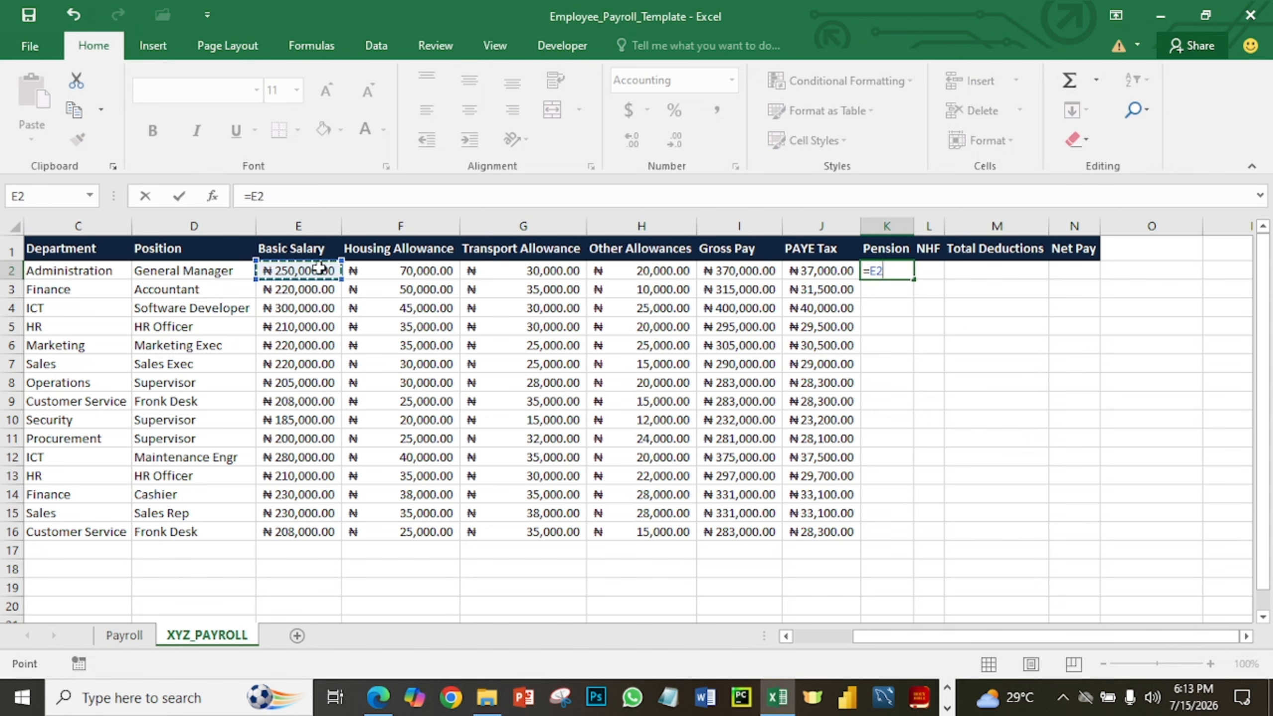
text(*8%)
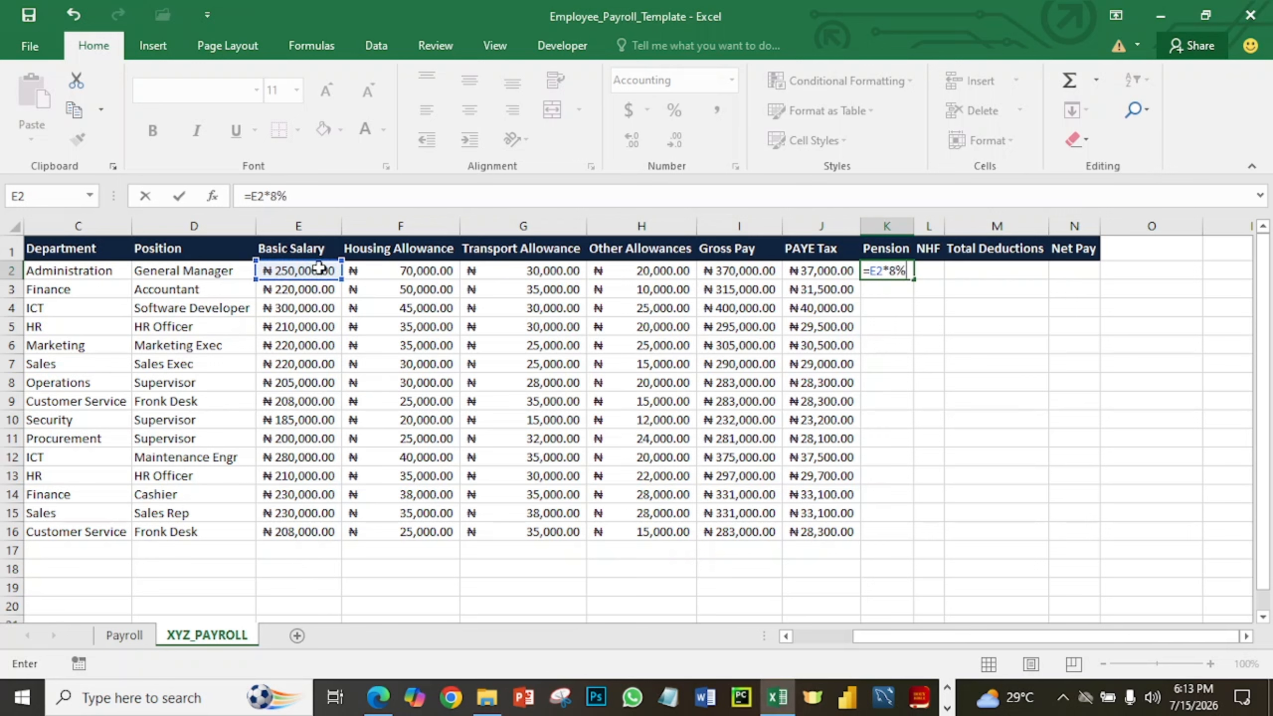
key(Return)
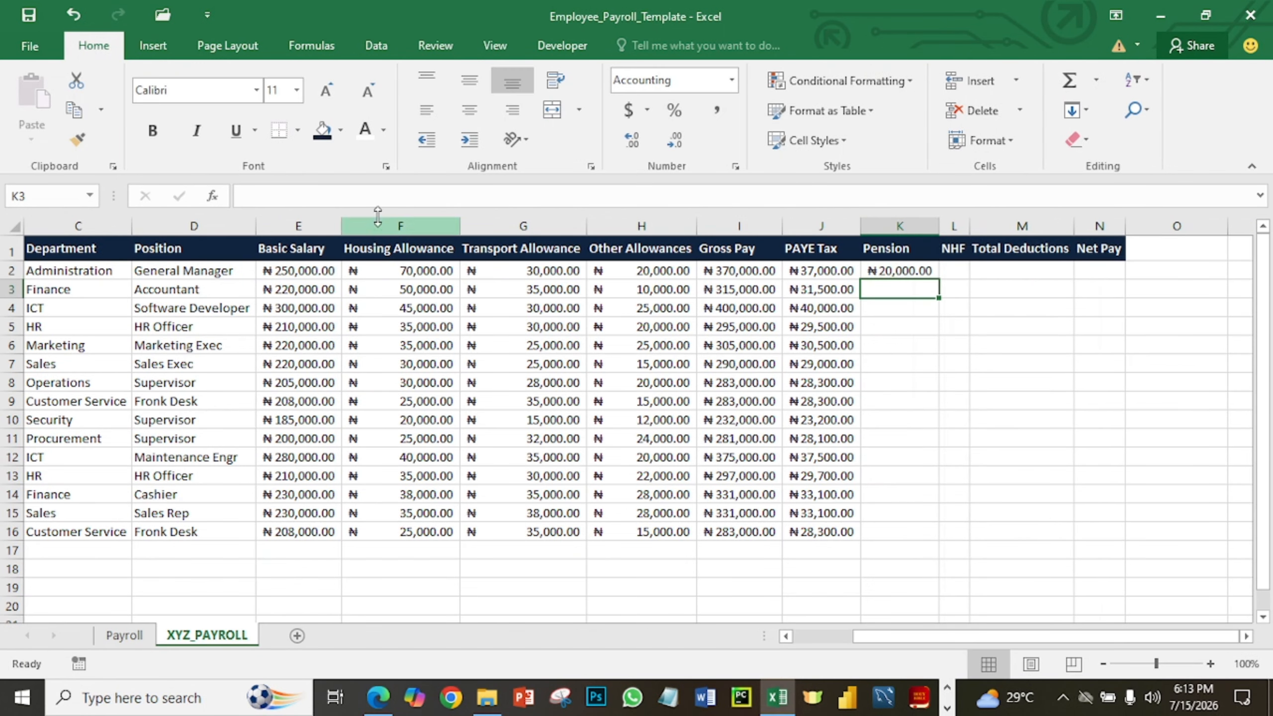
click(924, 271)
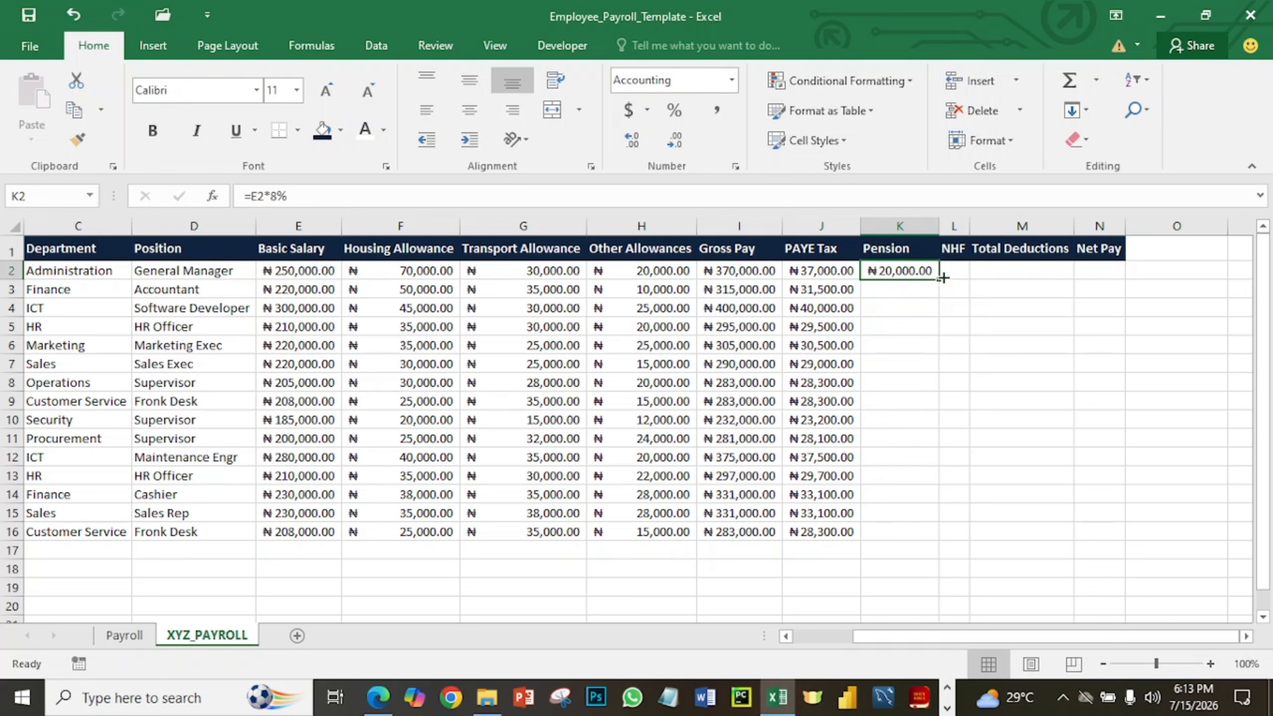
double_click(938, 279)
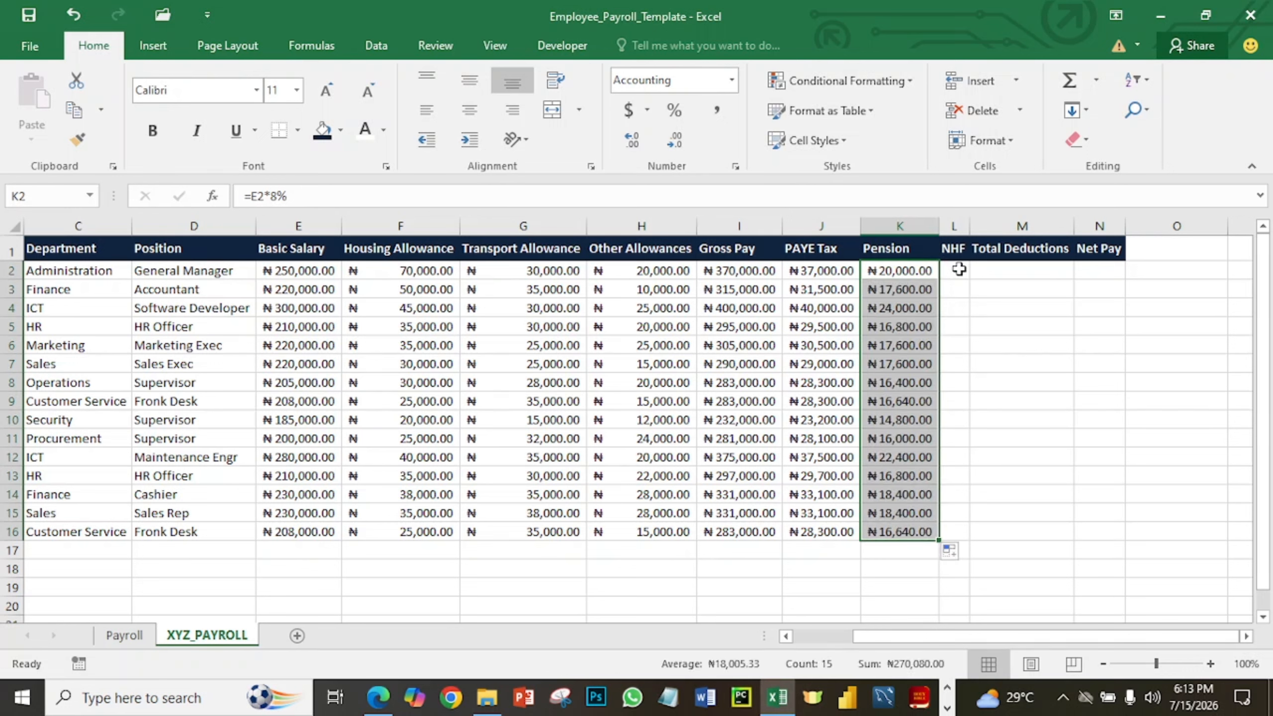
click(958, 270)
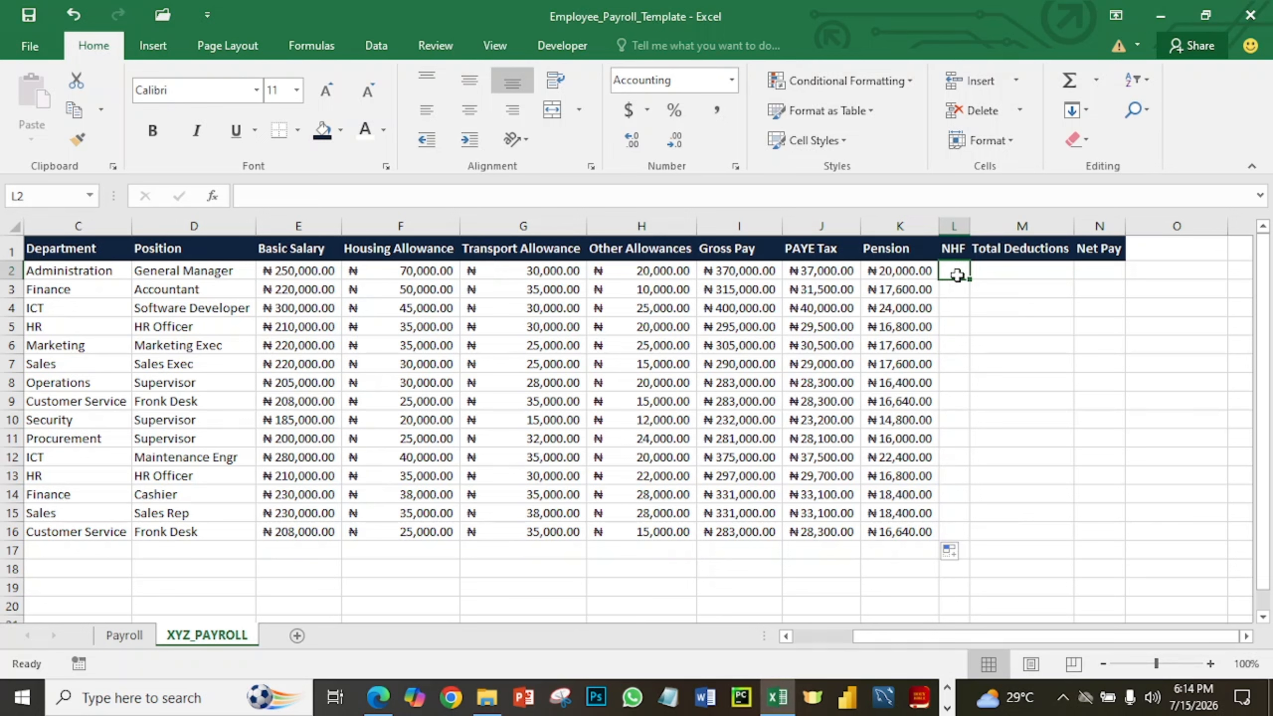
Enter =E2*2.5% in L2 and drag it down to L16.
text(=)
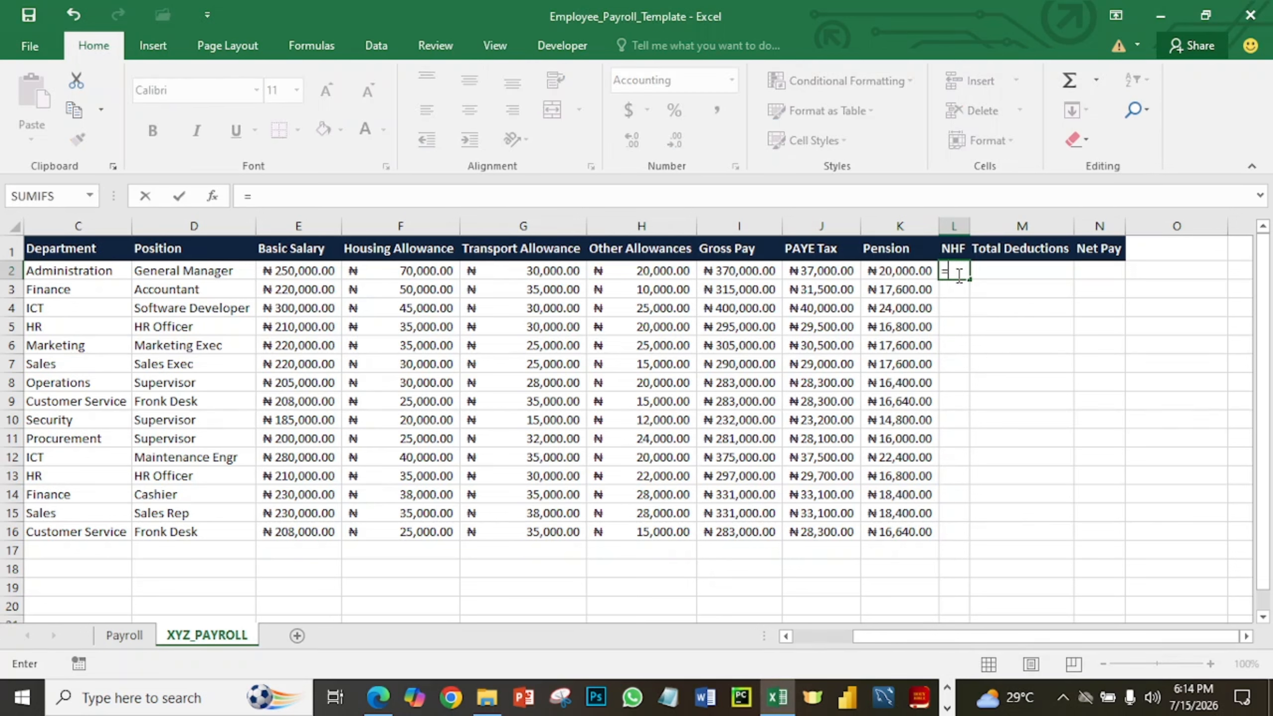
click(310, 272)
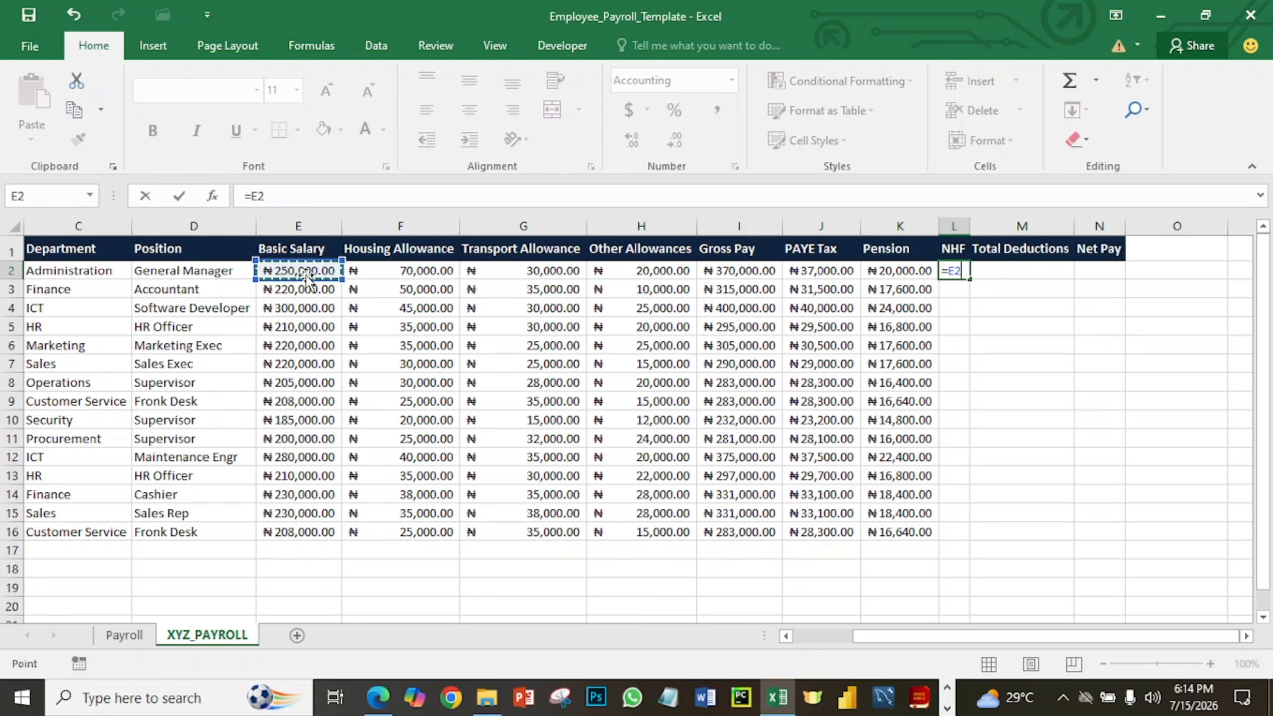
text(*2.5%)
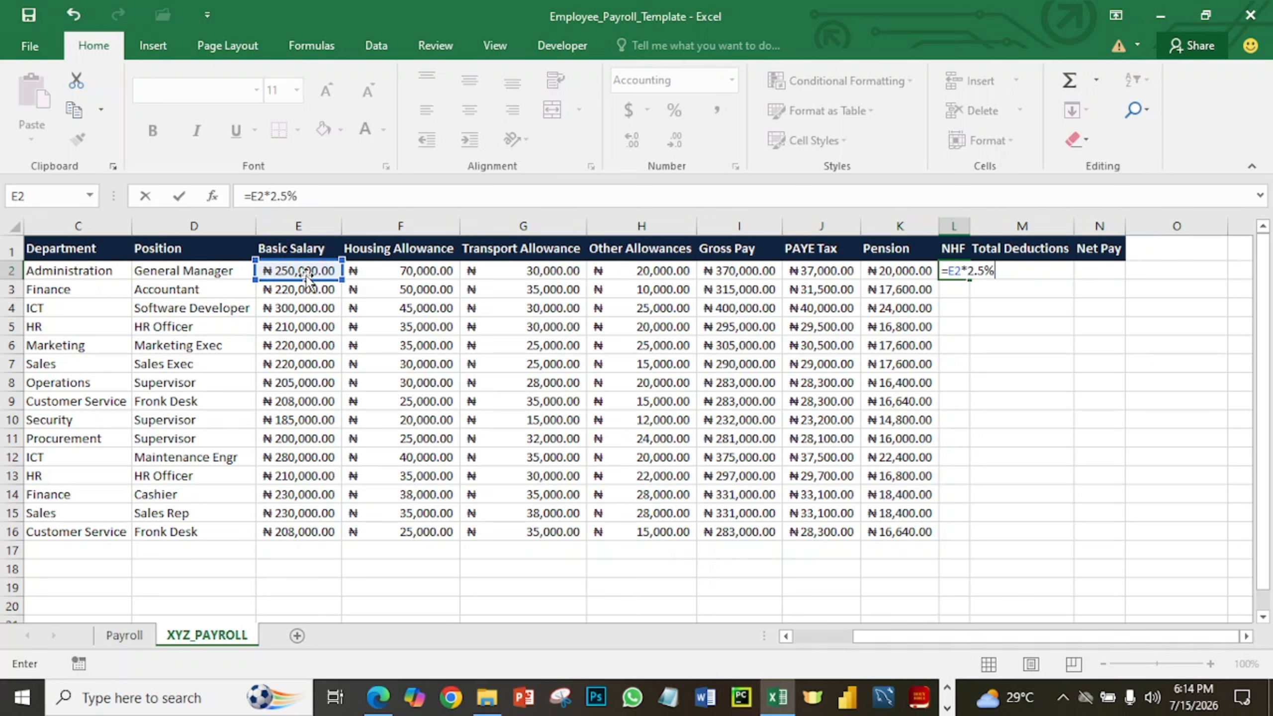
key(Return)
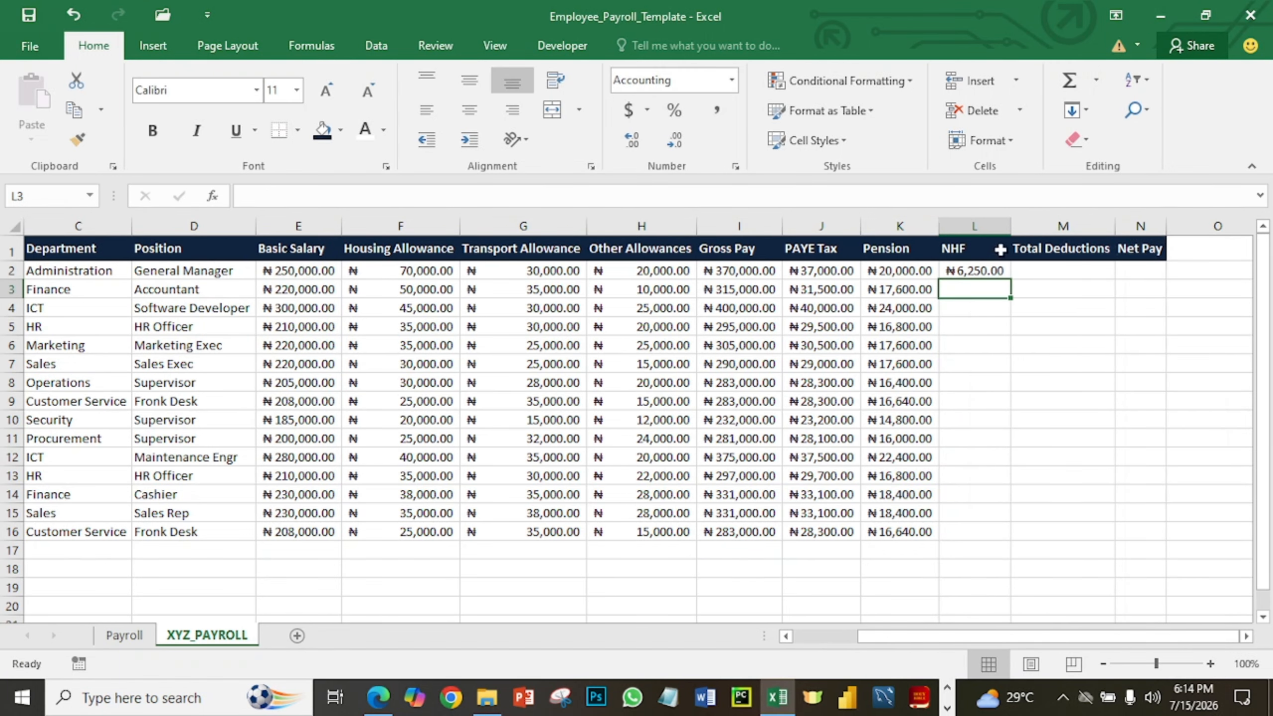
click(991, 271)
drag(1011, 279, 1000, 534)
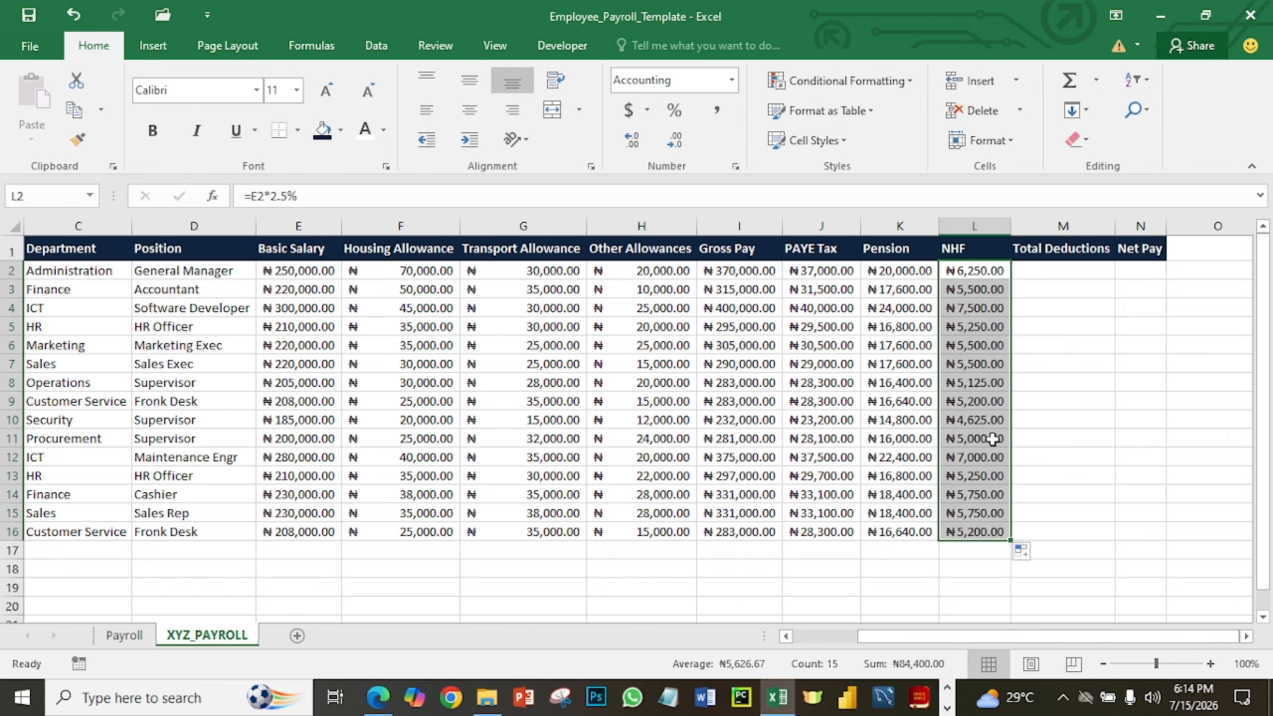
click(1062, 270)
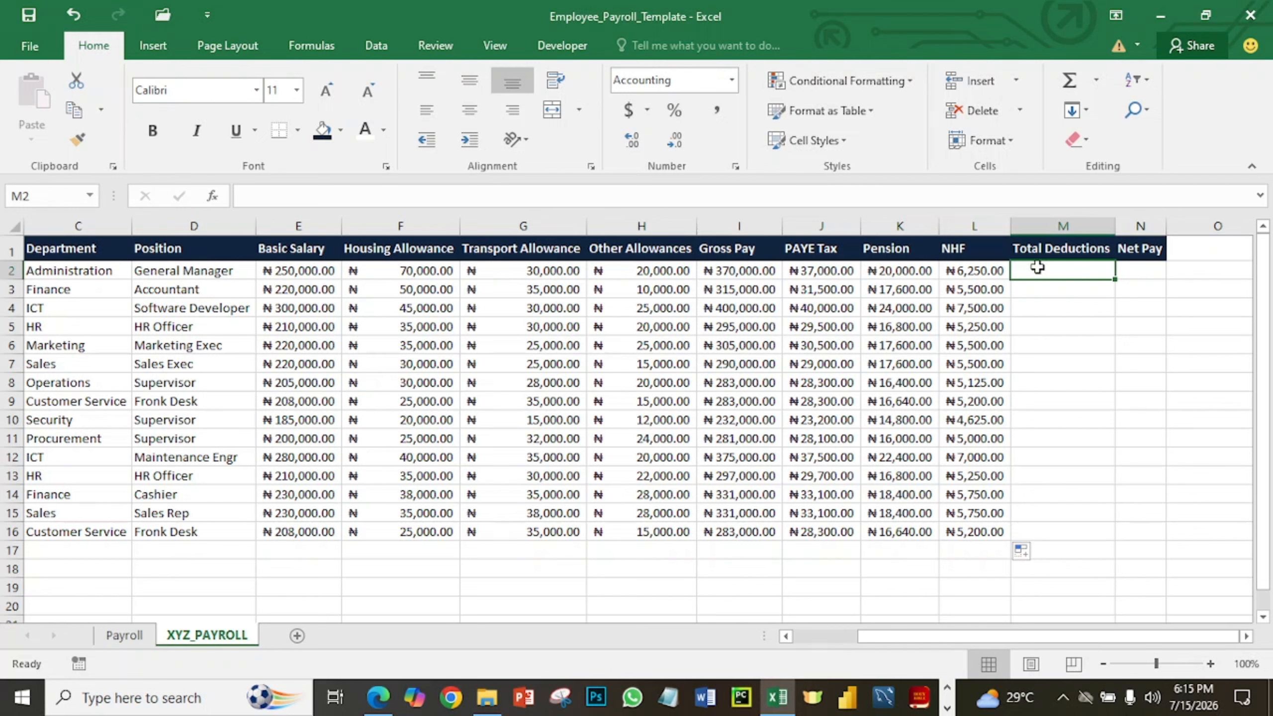
Enter =SUM(J2:L2) in M2 and fill it down to M16.
text(=sum)
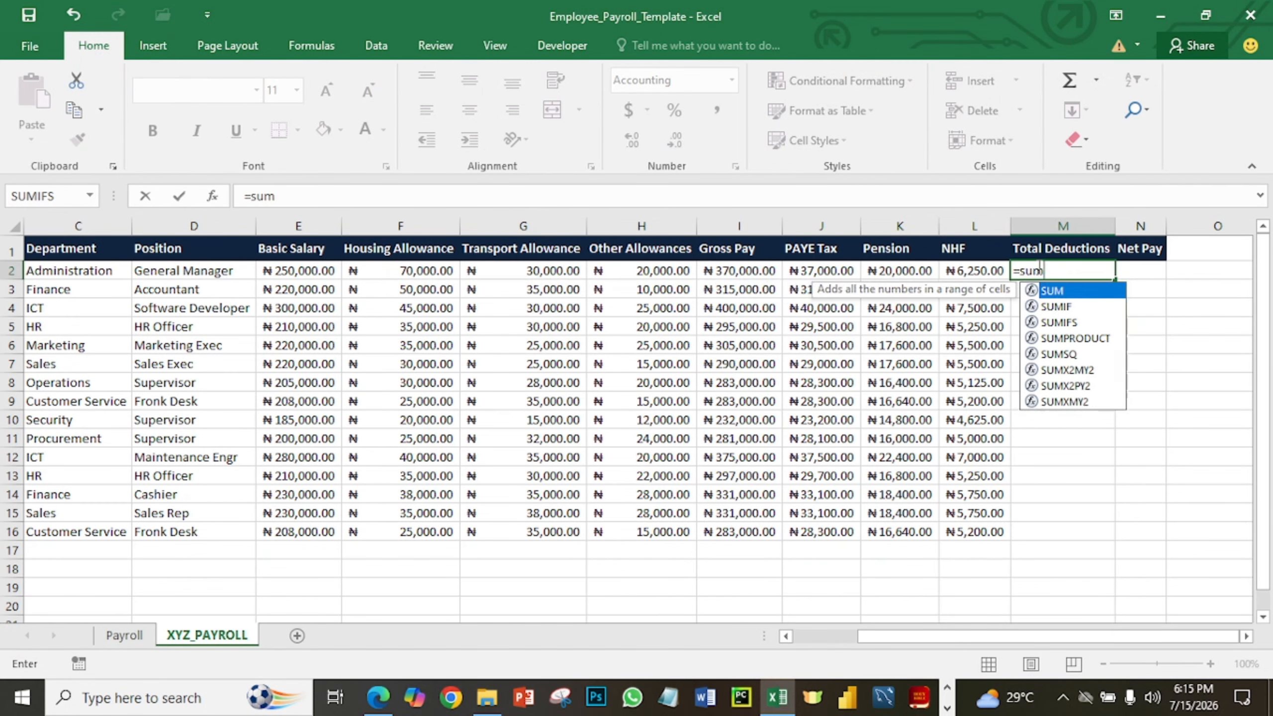
text(()
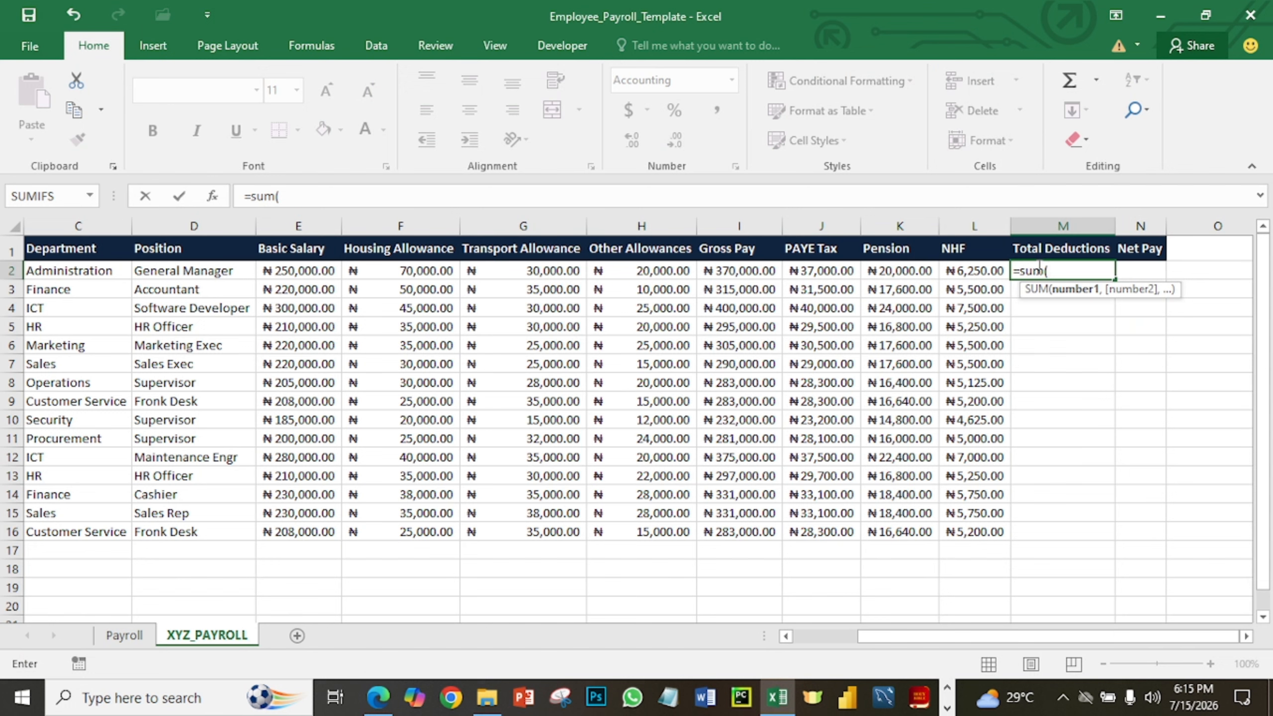
click(831, 272)
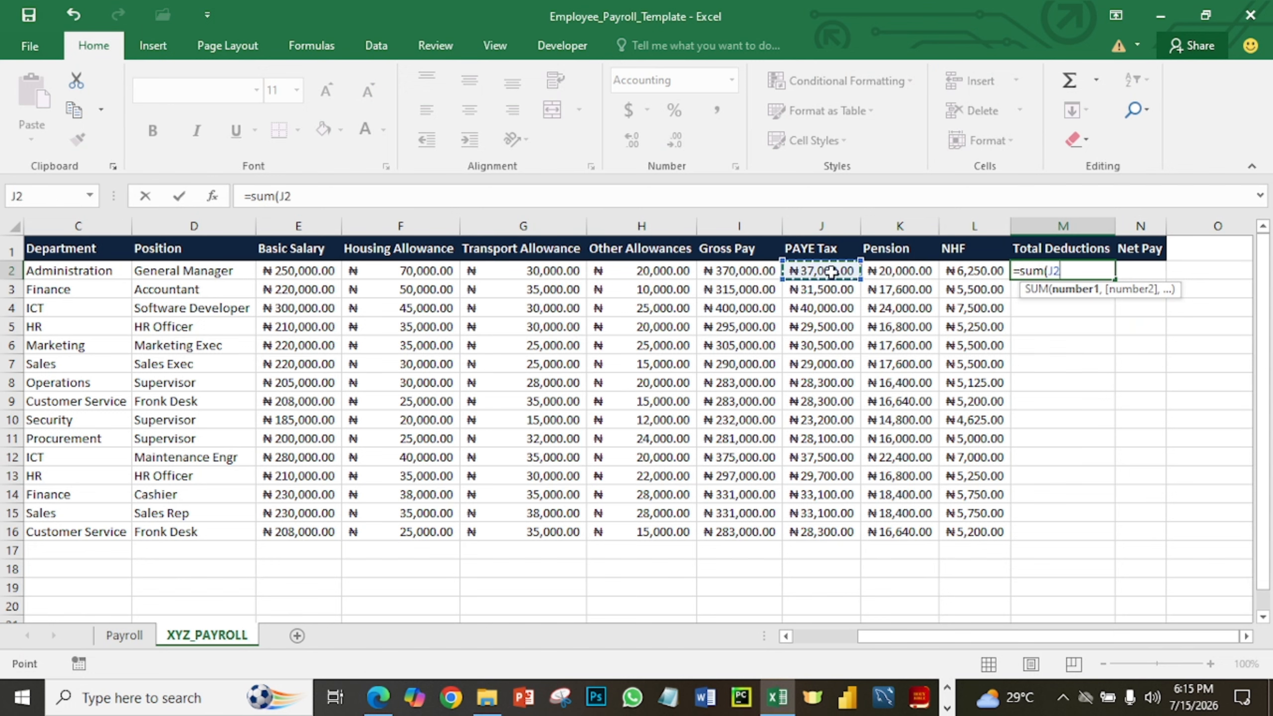
drag(831, 272, 961, 274)
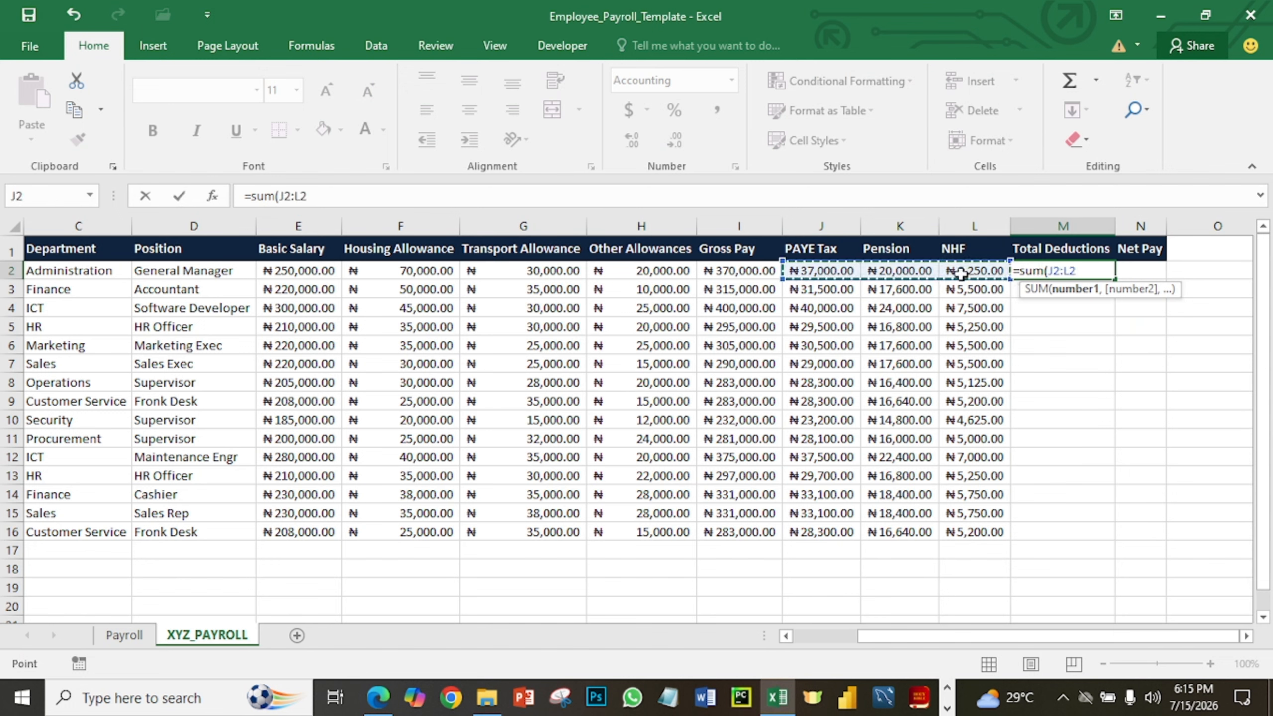
text())
key(Return)
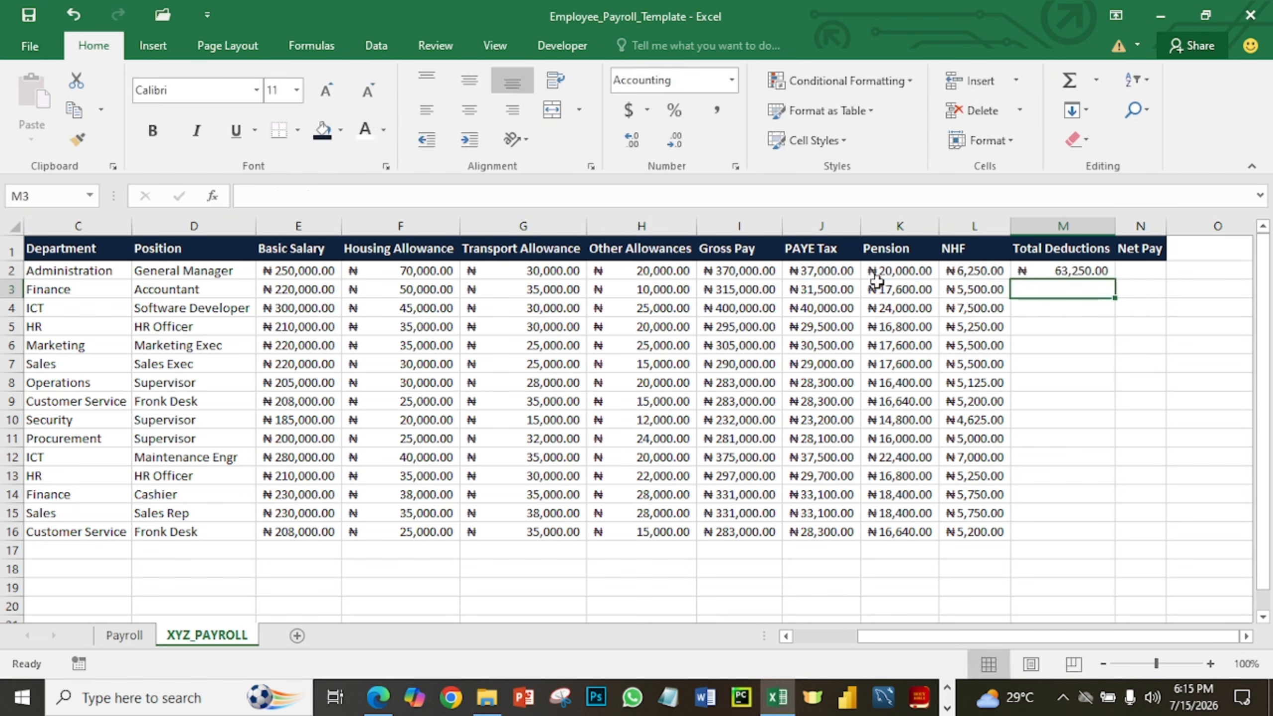
key(Up)
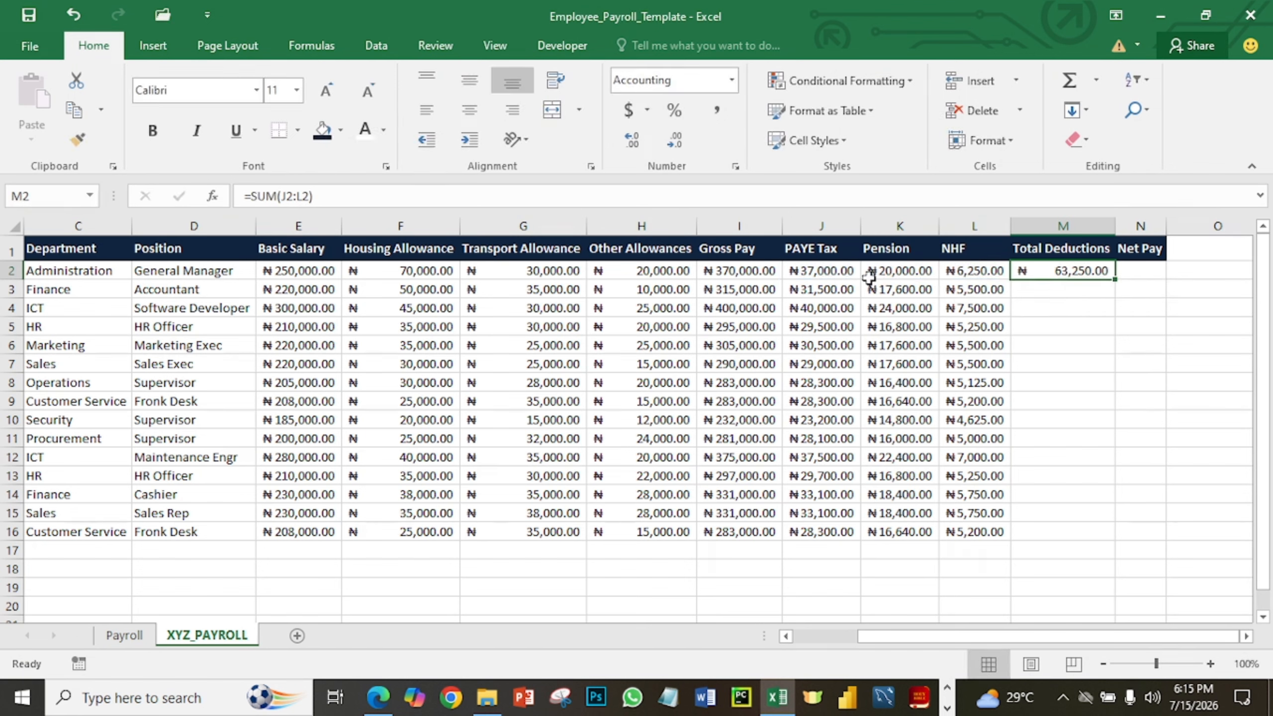
double_click(1116, 277)
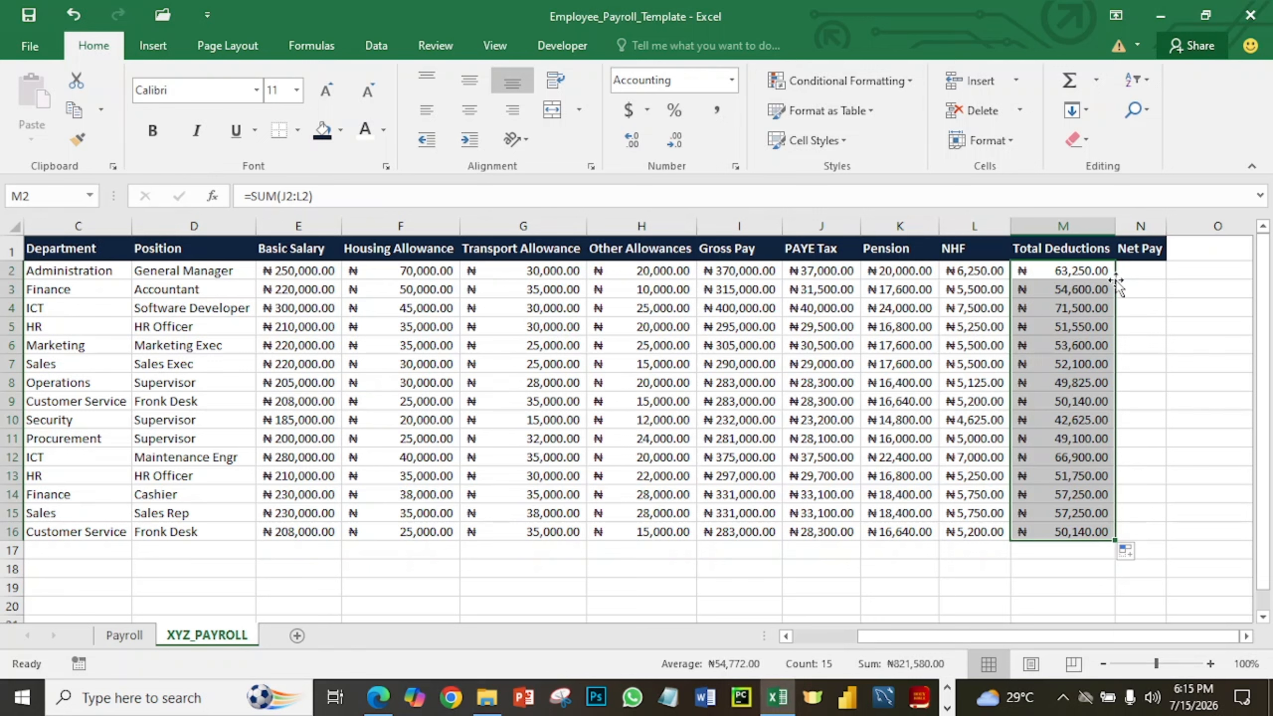
click(1136, 271)
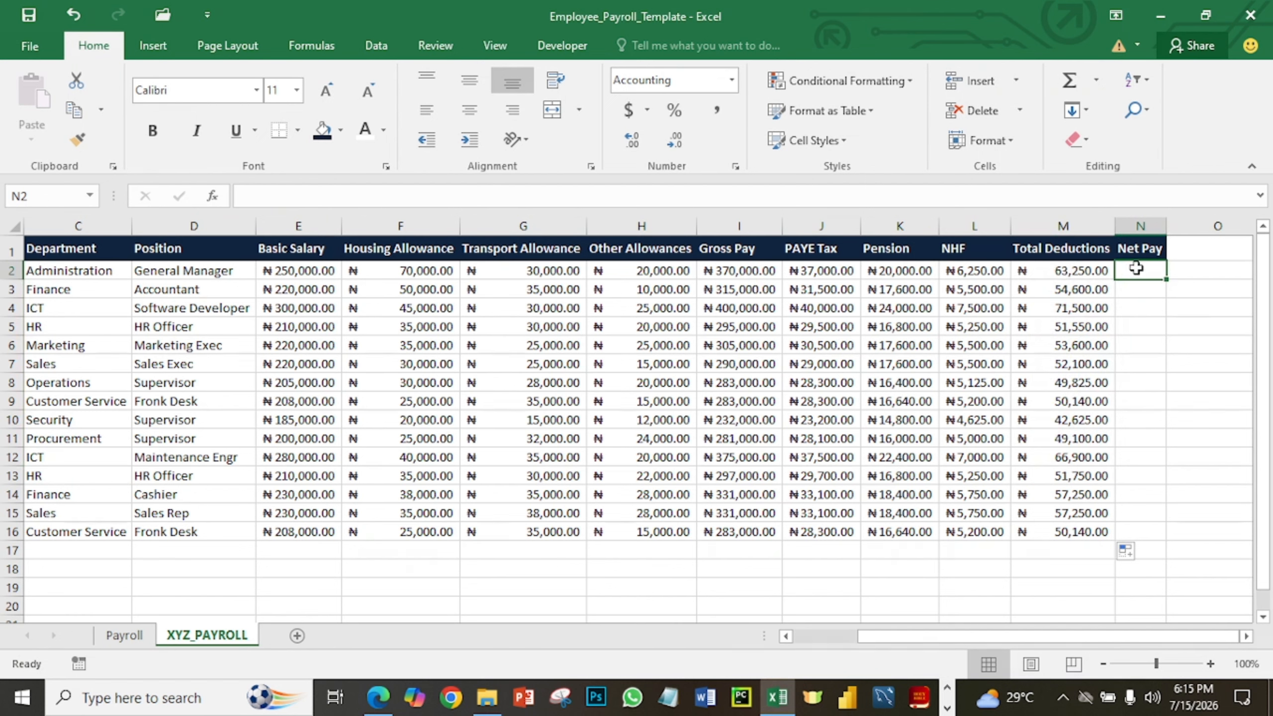
Enter =I2-M2 in N2 and fill it down to N16.
text(=)
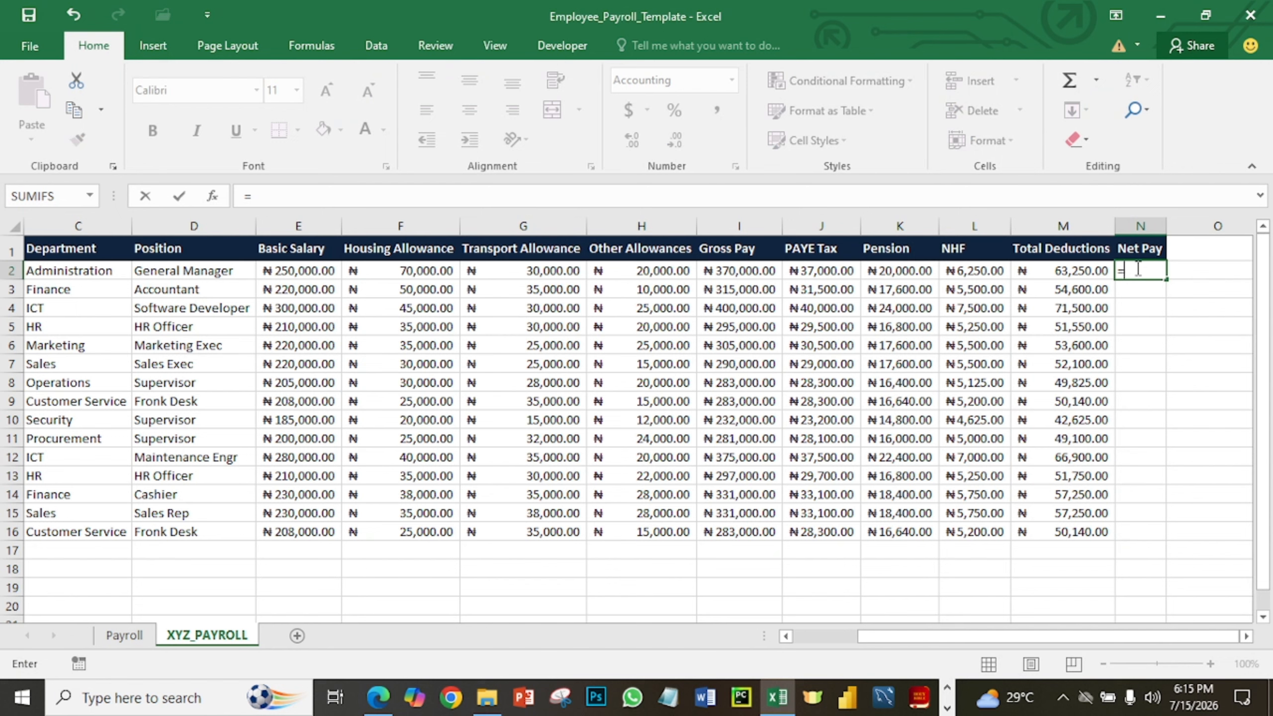
click(751, 271)
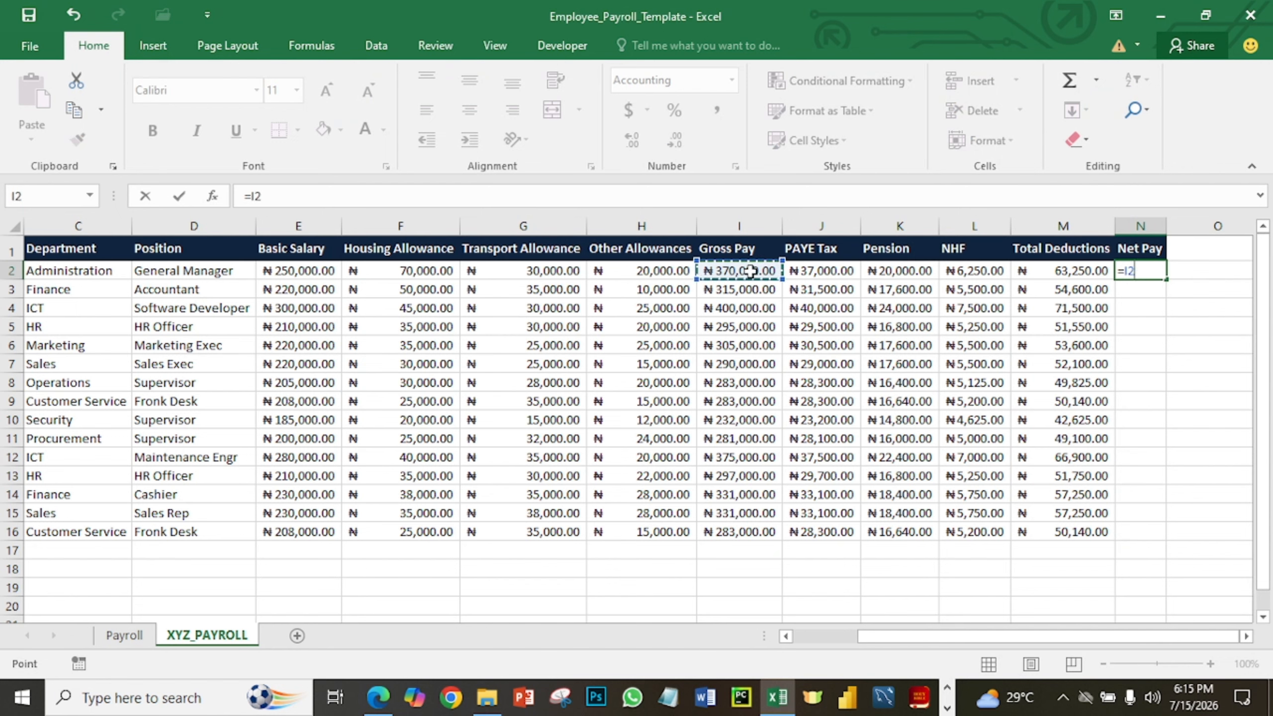
text(-)
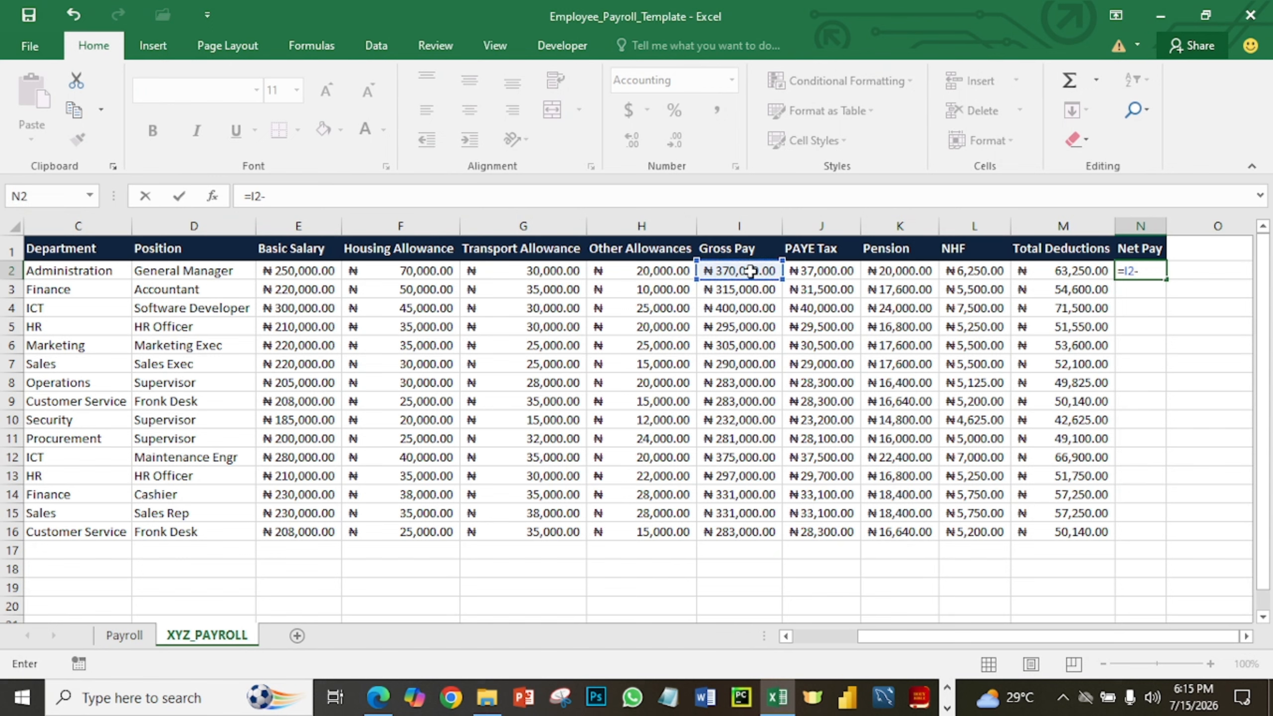
click(1060, 270)
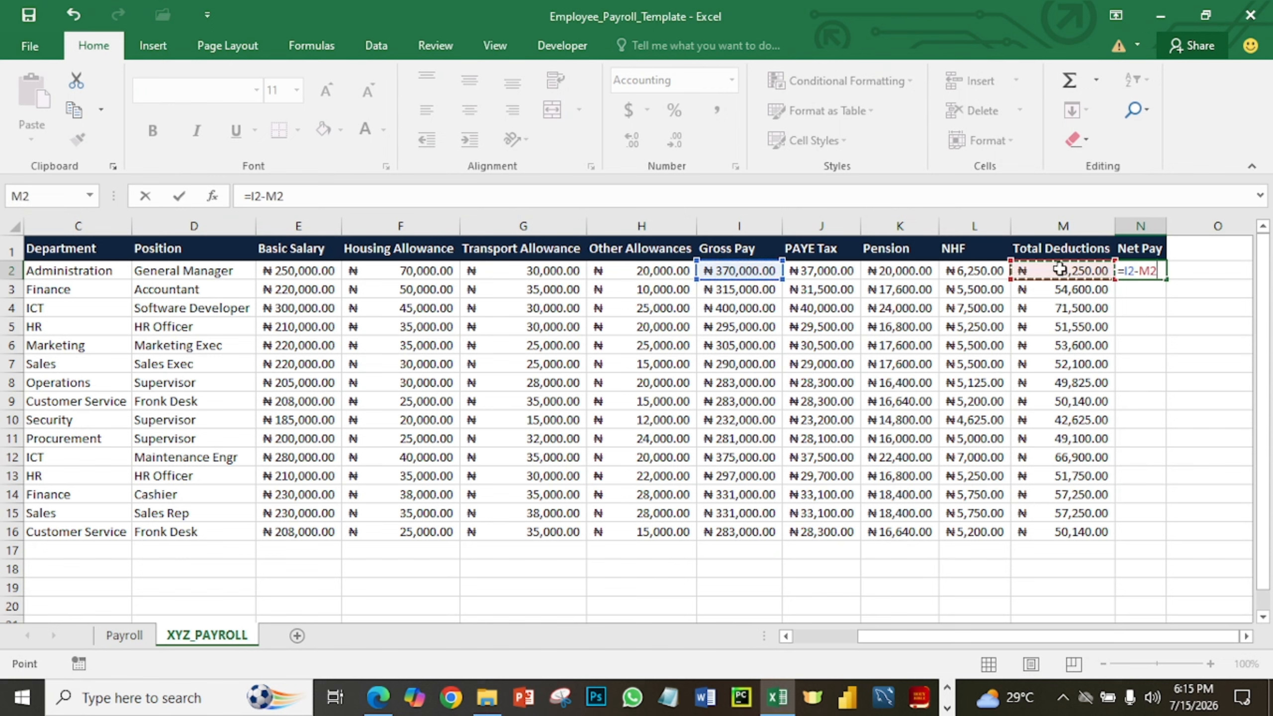
key(Return)
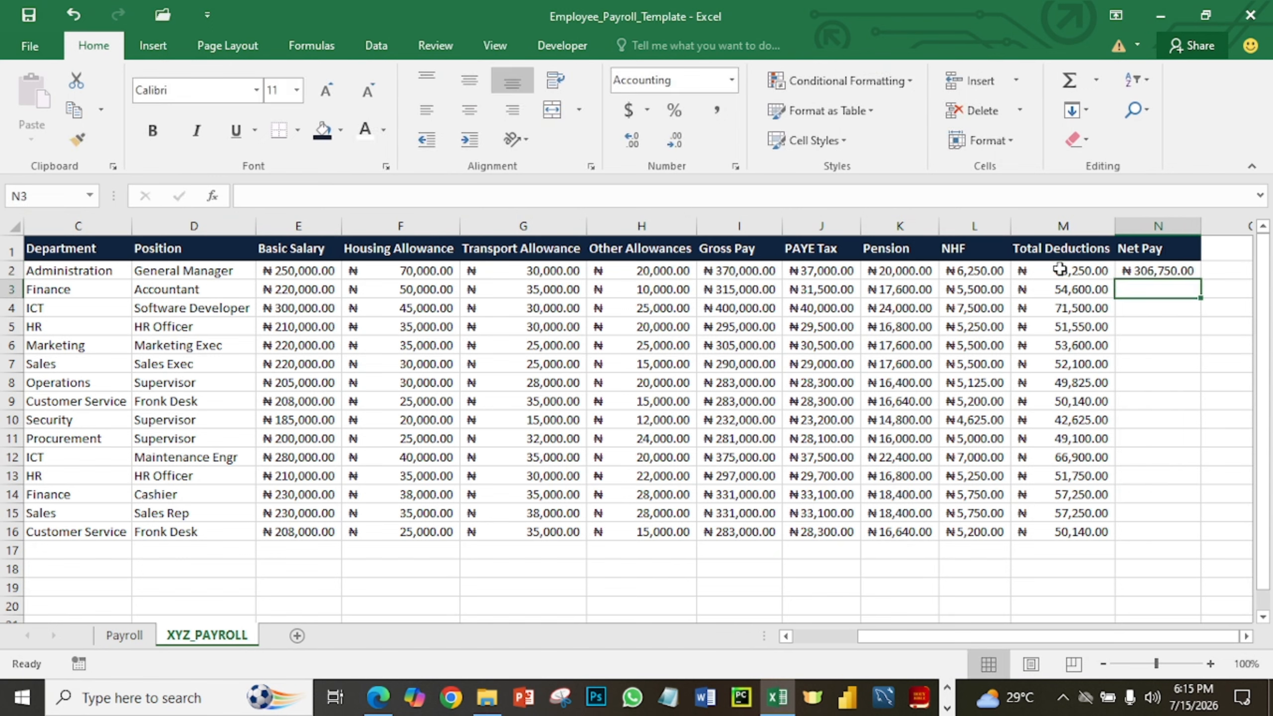
click(1183, 273)
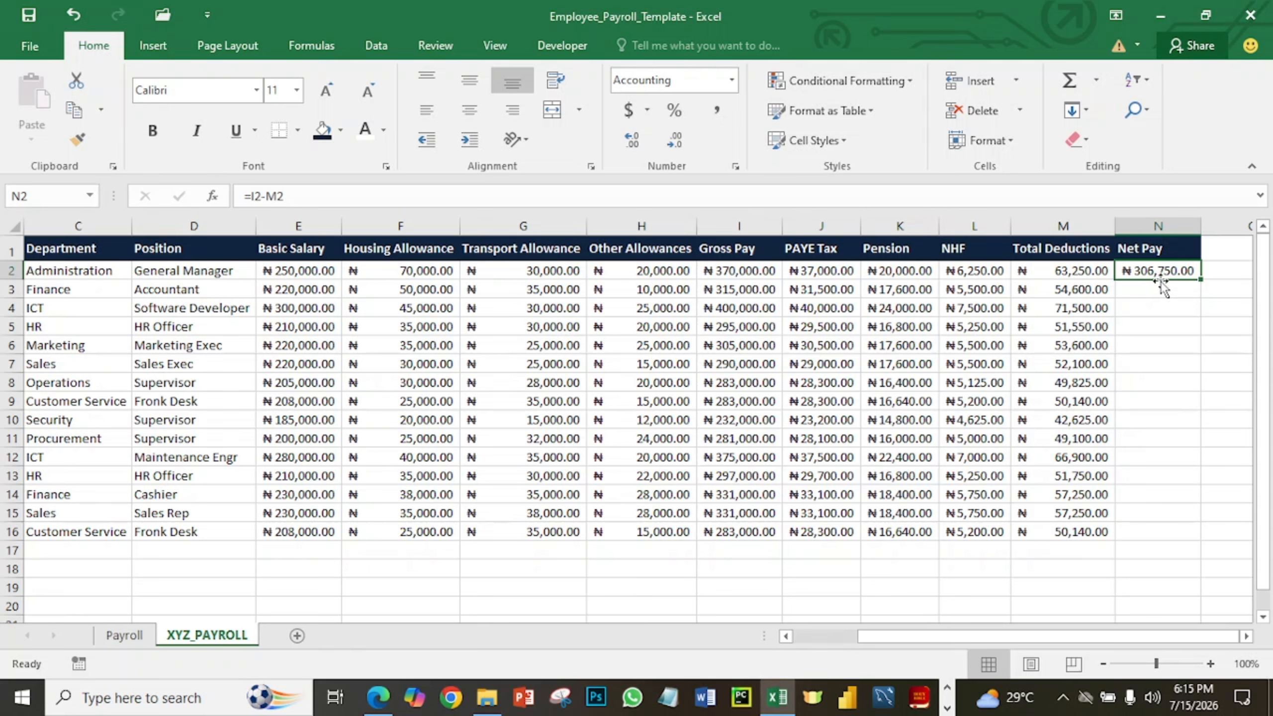
double_click(1203, 281)
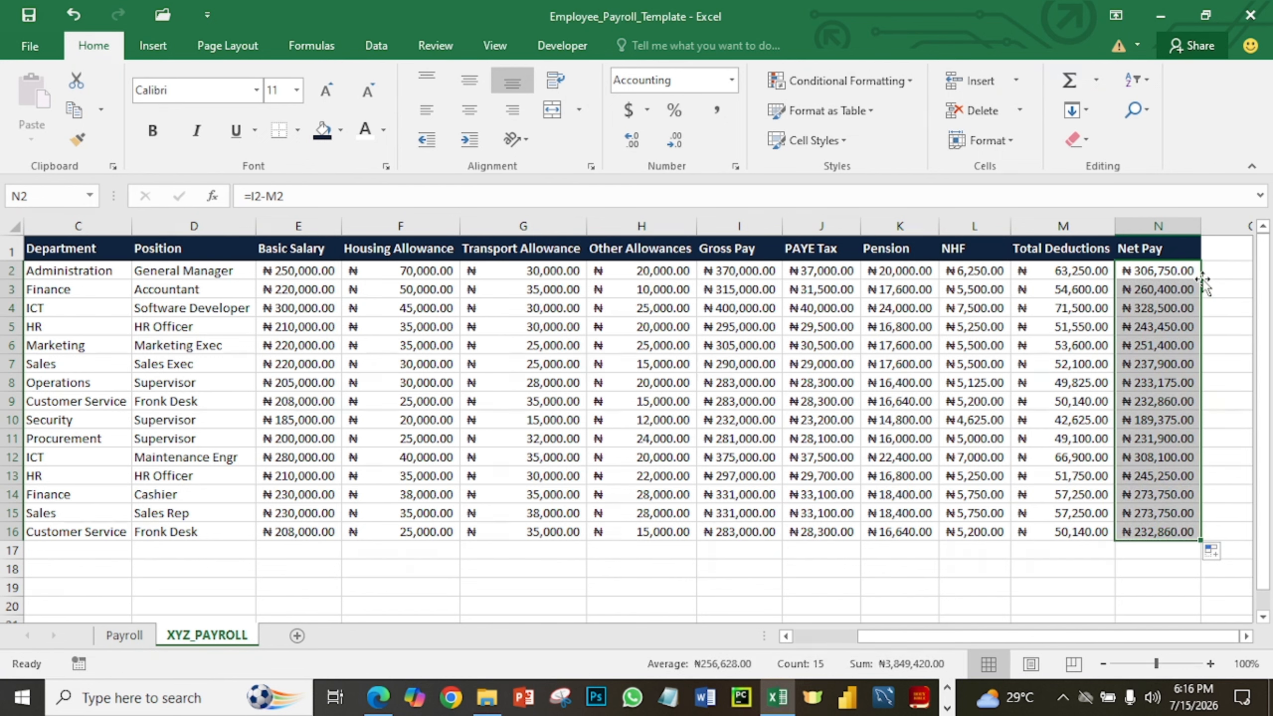
click(301, 549)
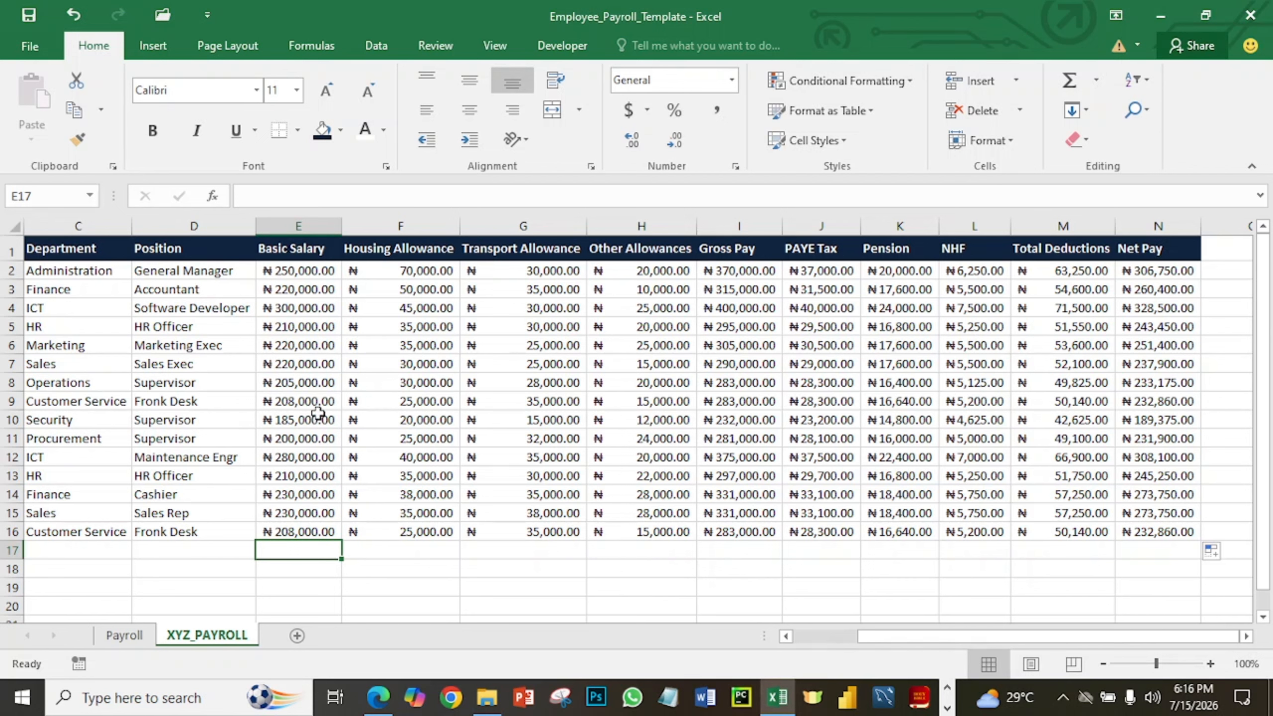
Convert A1:N16 into a table with headers, named Table2, using Ctrl+T.
click(347, 421)
click(345, 400)
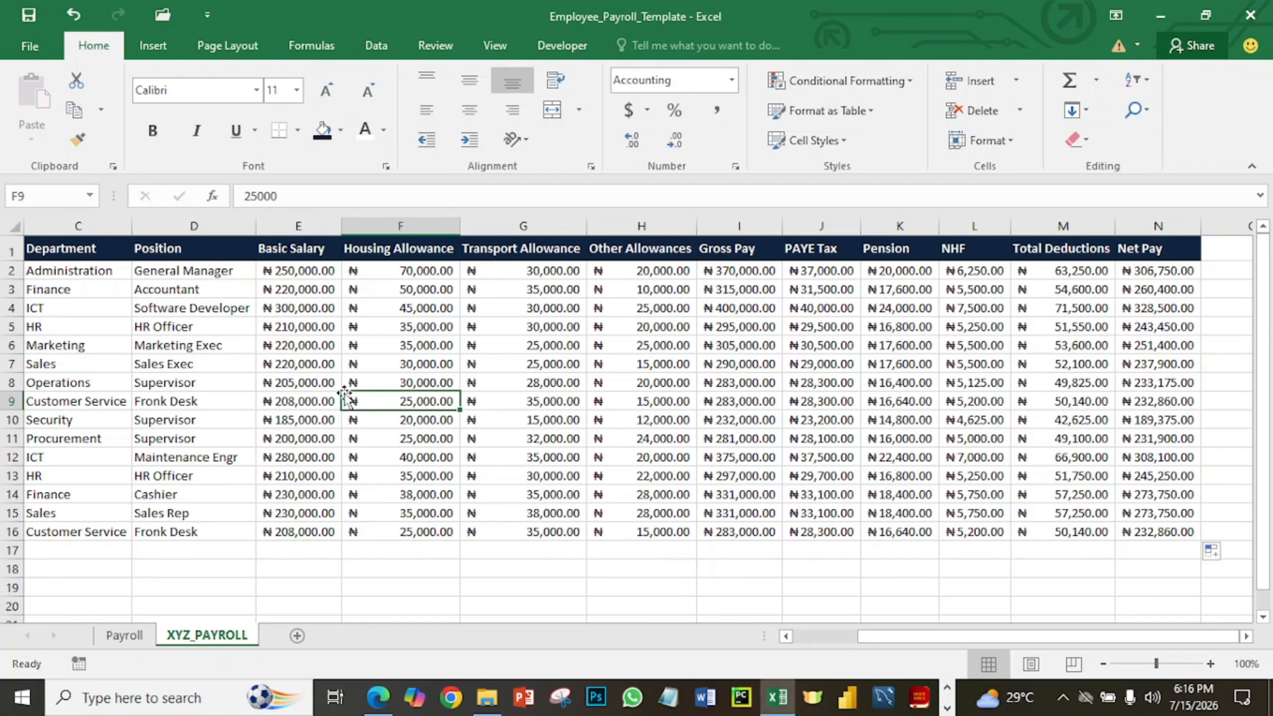
click(379, 329)
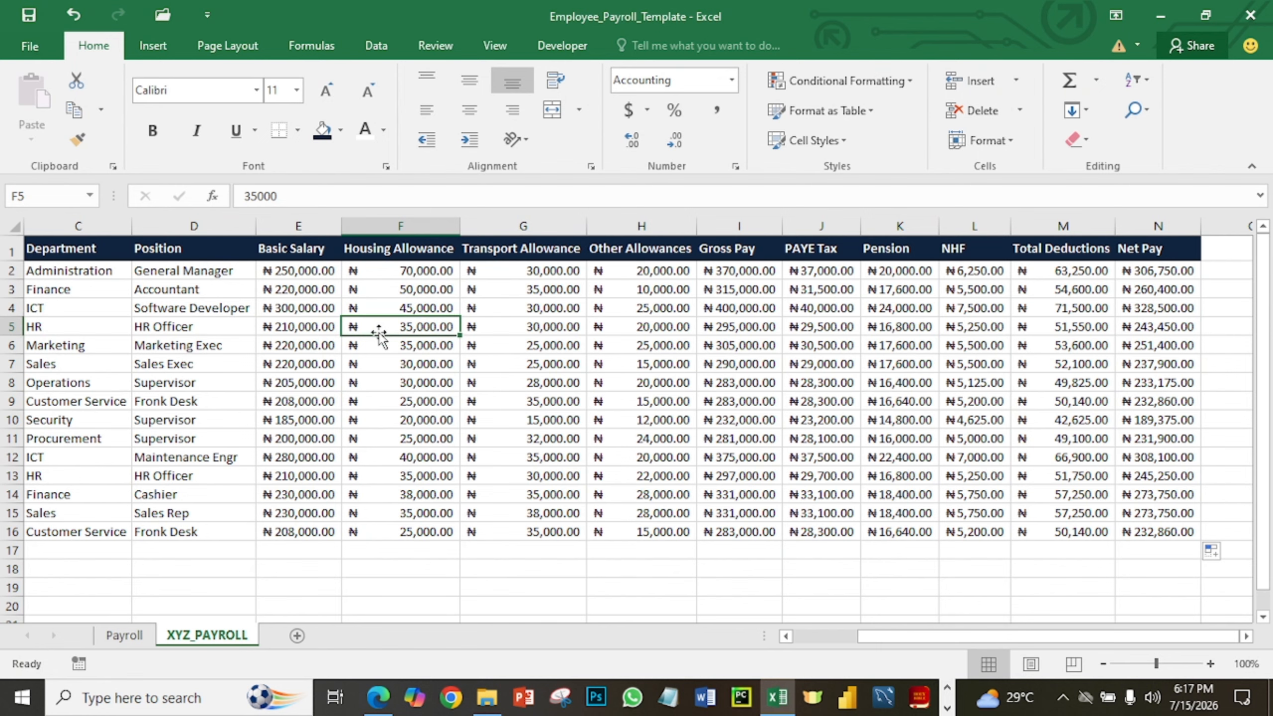
key(ctrl+t)
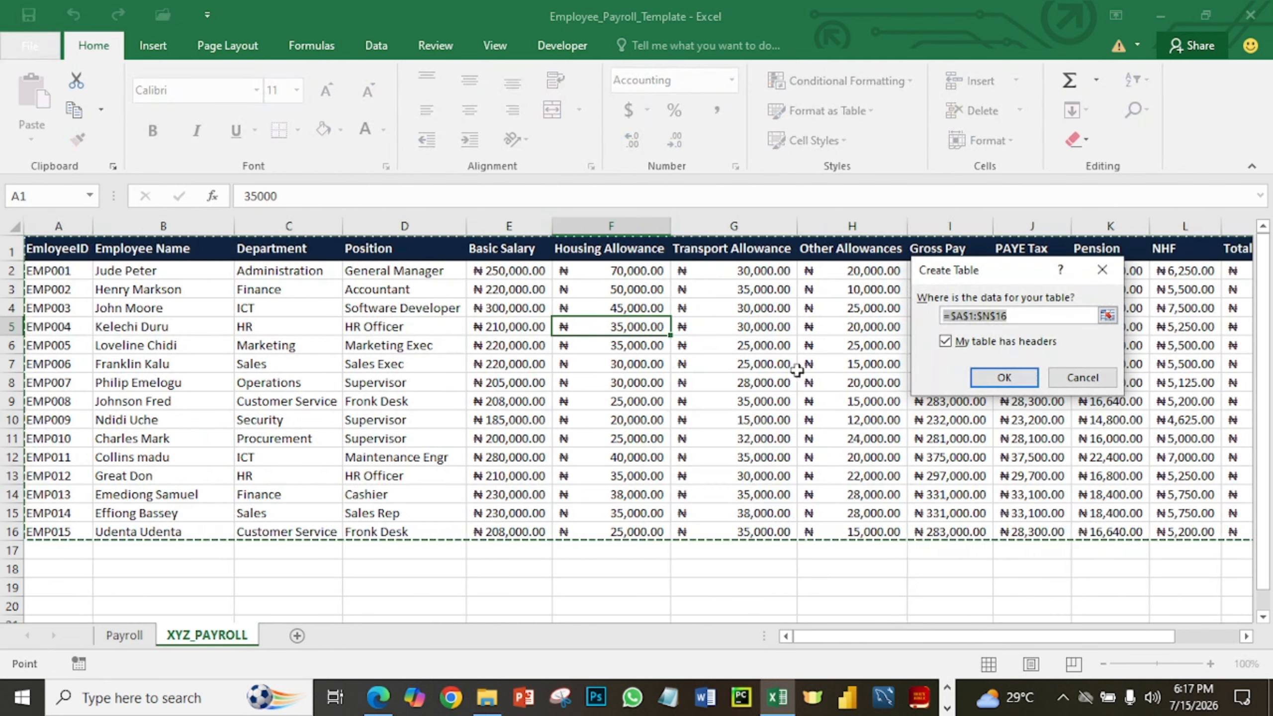
click(997, 375)
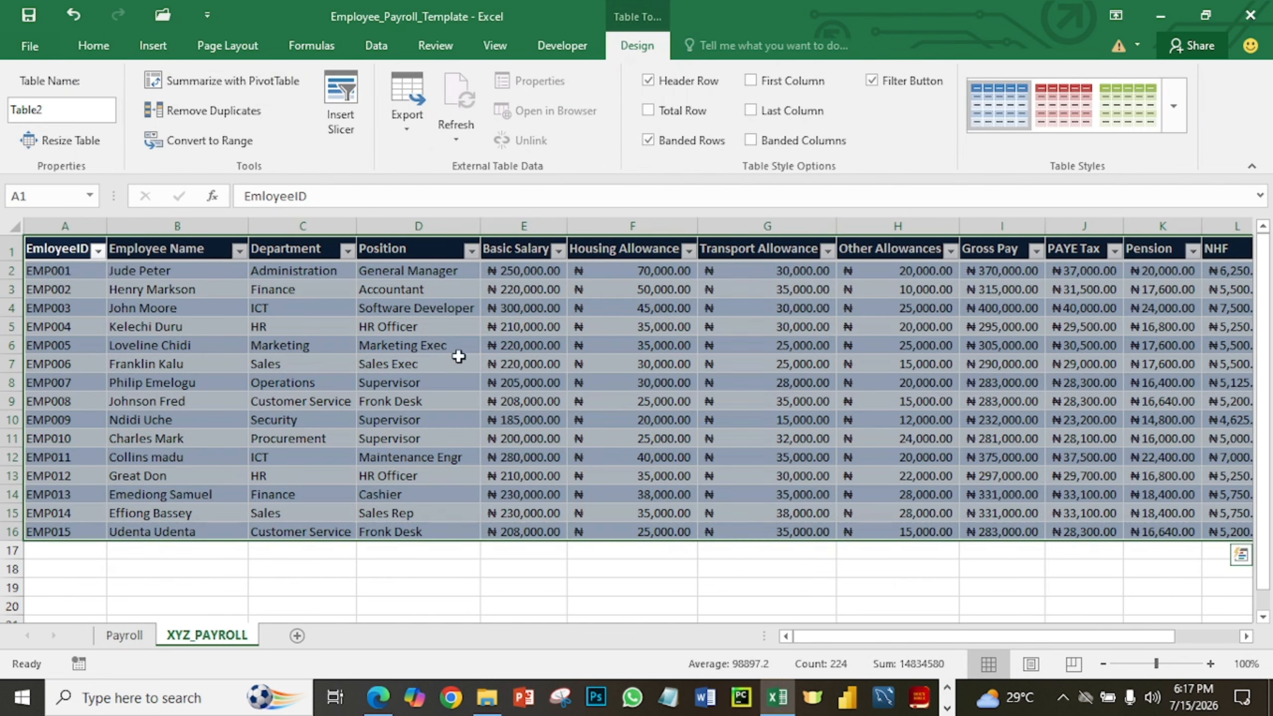
click(384, 357)
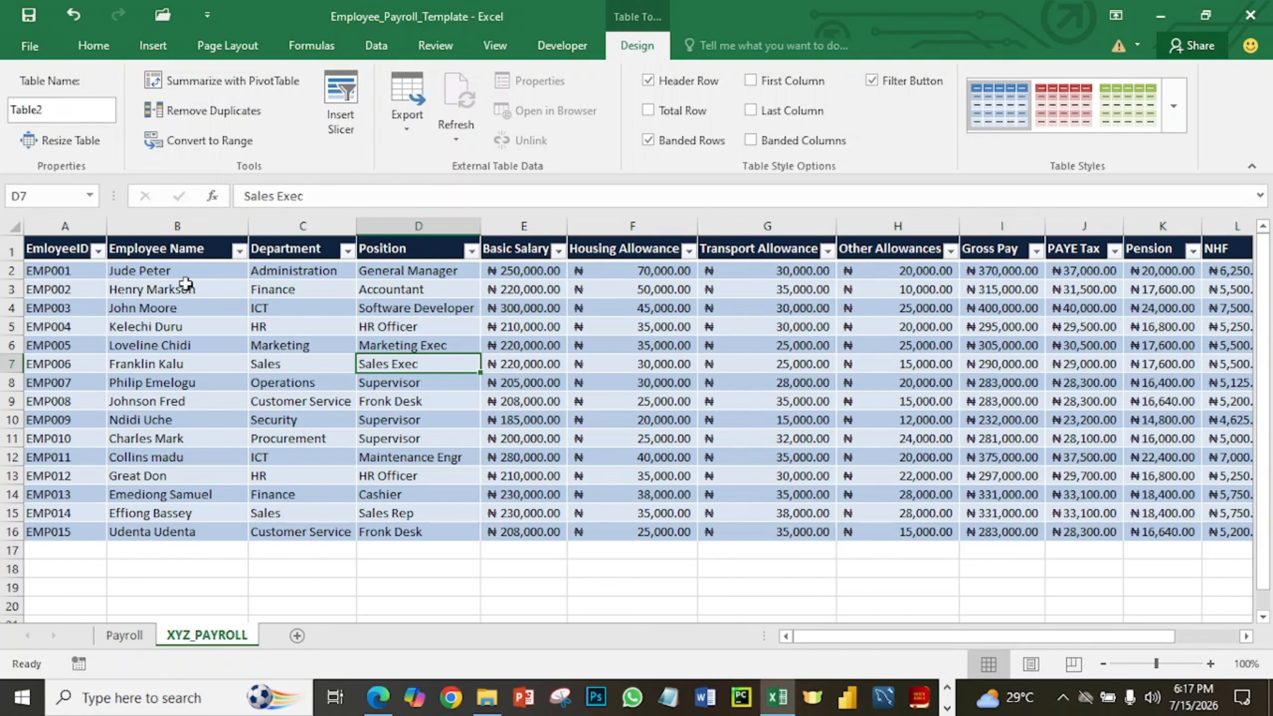
Filter the Department column to show only ICT rows.
click(239, 250)
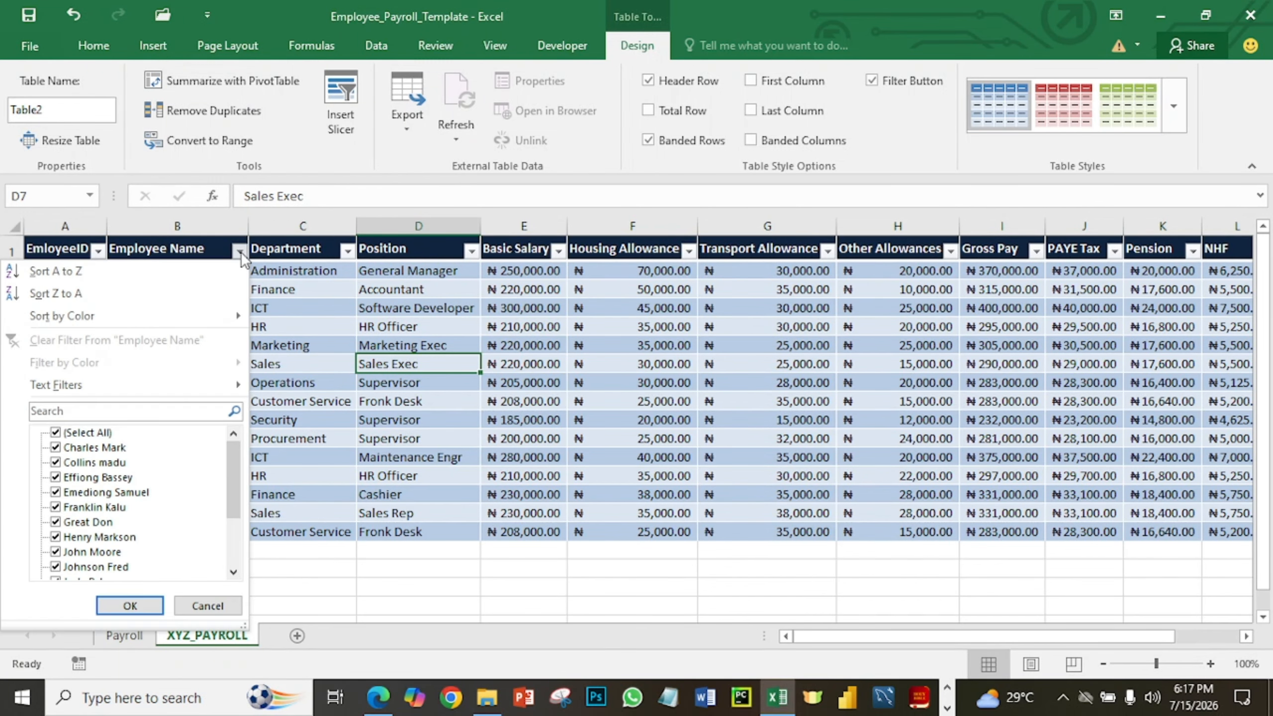
click(241, 252)
click(241, 251)
click(241, 252)
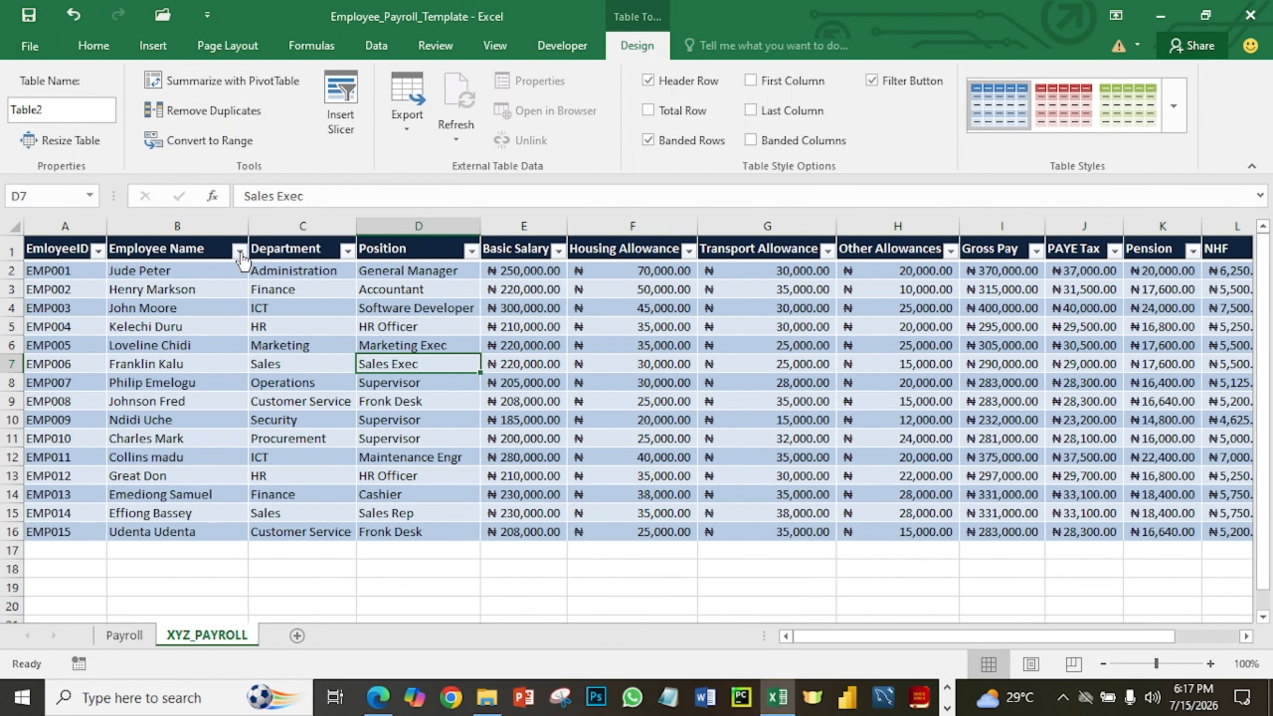
click(346, 251)
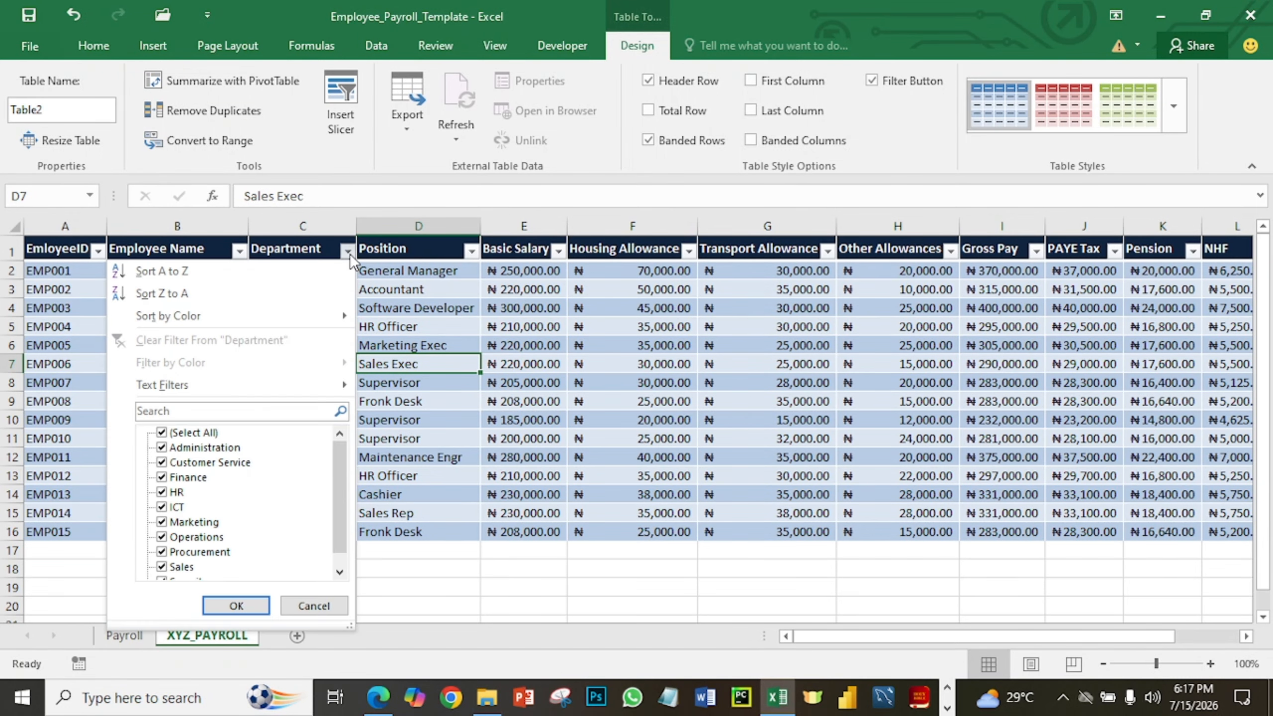
click(165, 432)
click(161, 507)
click(236, 606)
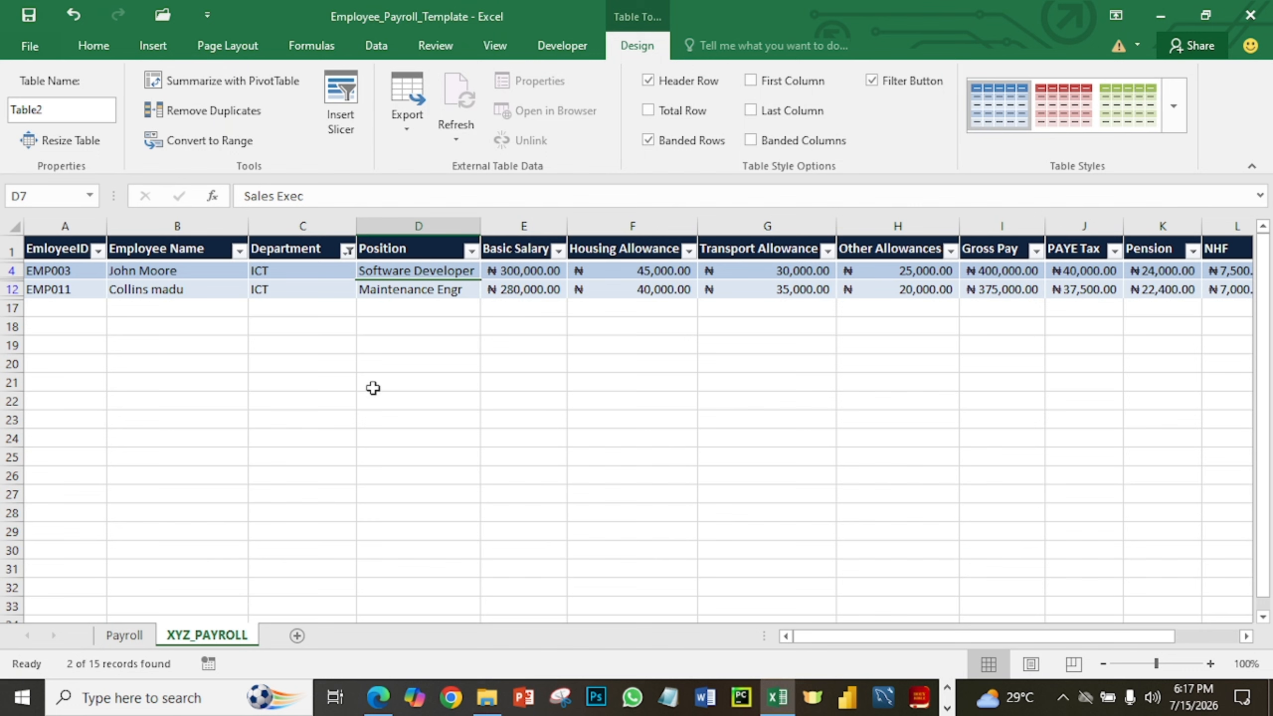
Add Sales to the Department filter, then clear it to show all 15 rows.
click(347, 250)
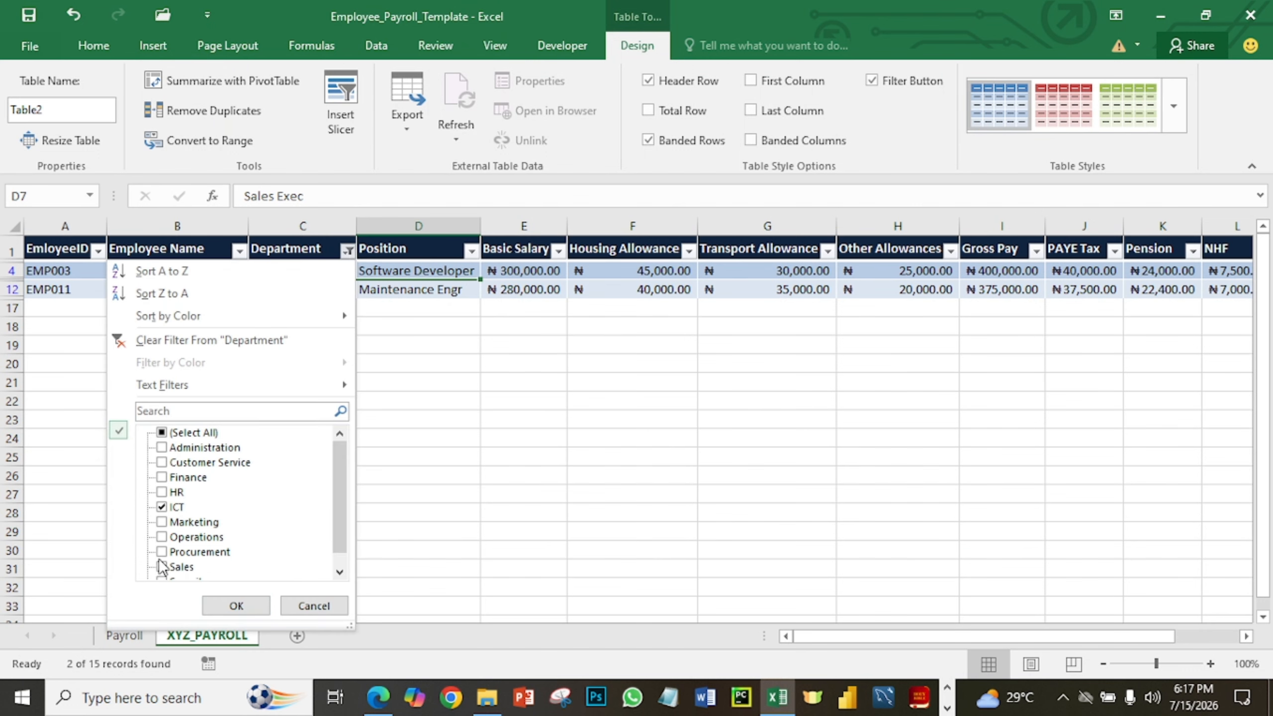
click(175, 568)
click(227, 605)
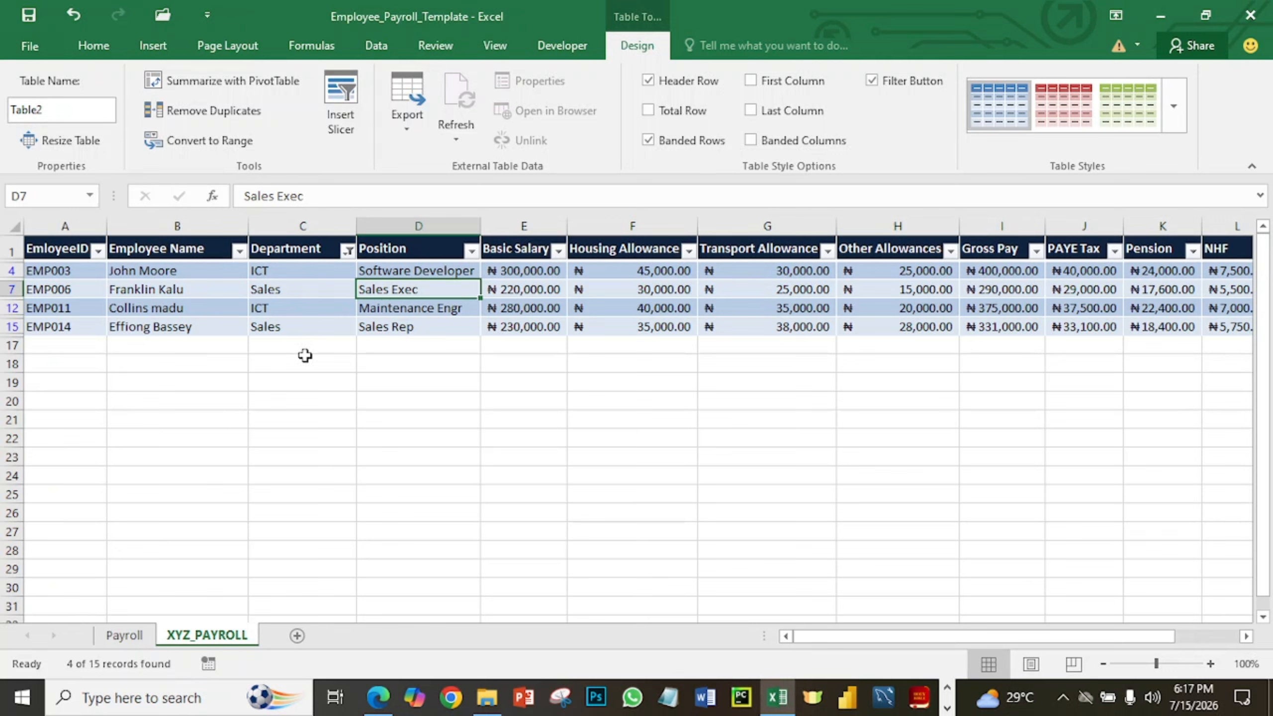
click(347, 251)
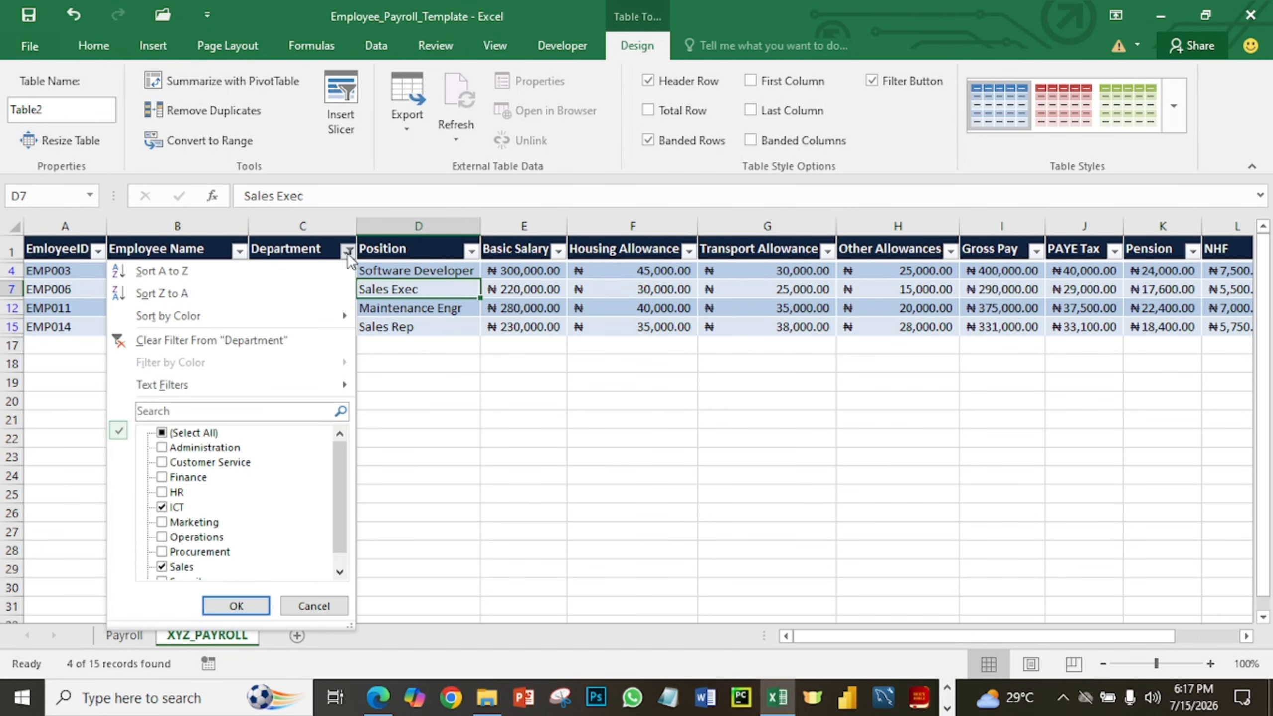
click(209, 339)
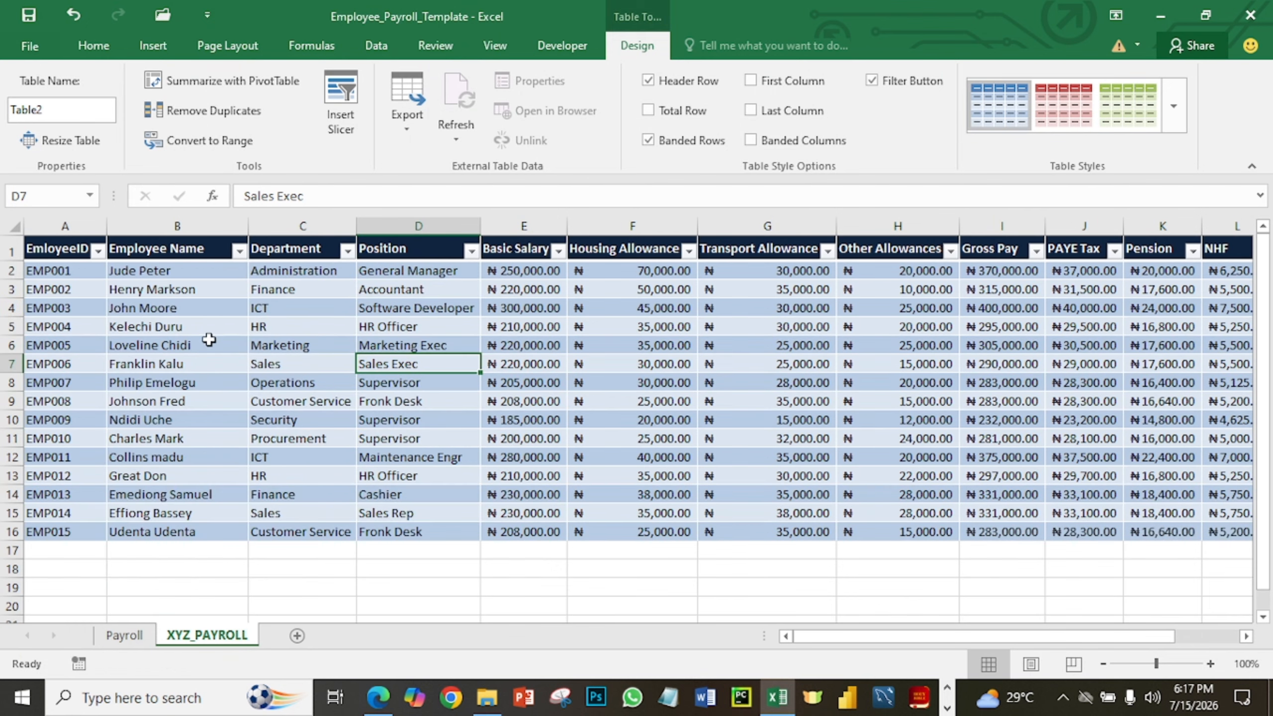
Start a PivotTable from Table2 via Summarize with PivotTable.
click(339, 409)
click(314, 363)
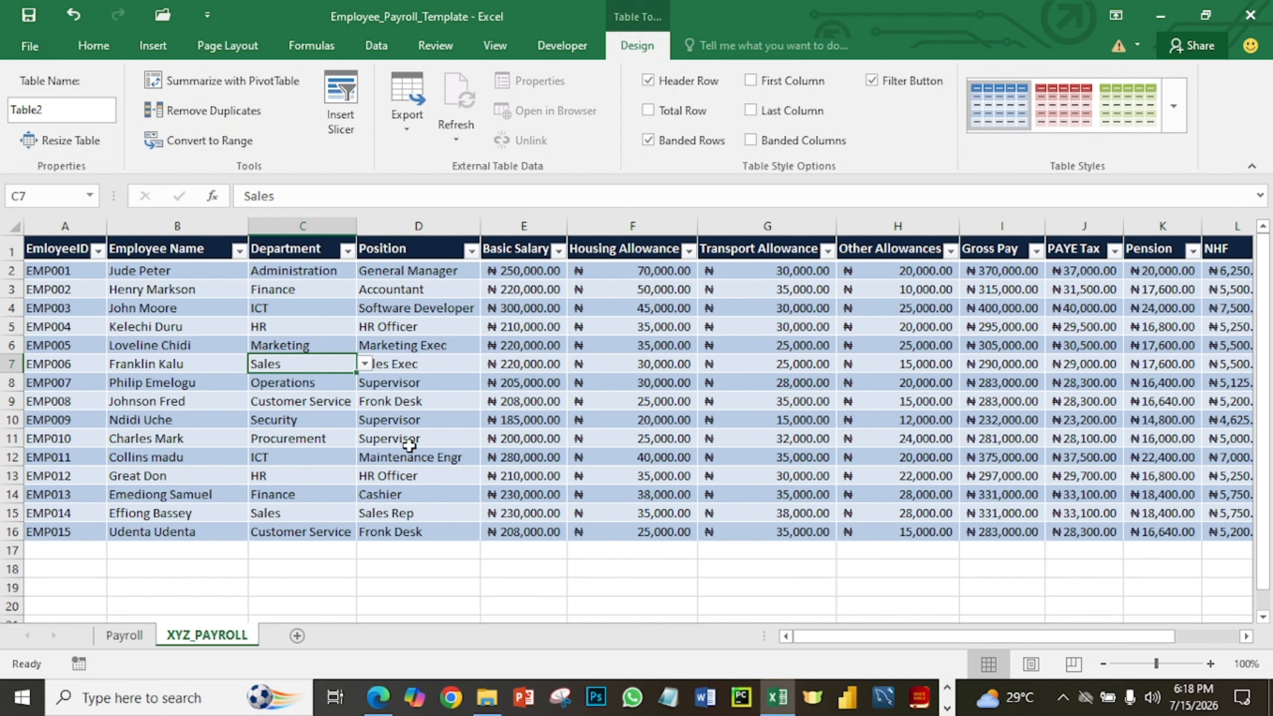
click(245, 84)
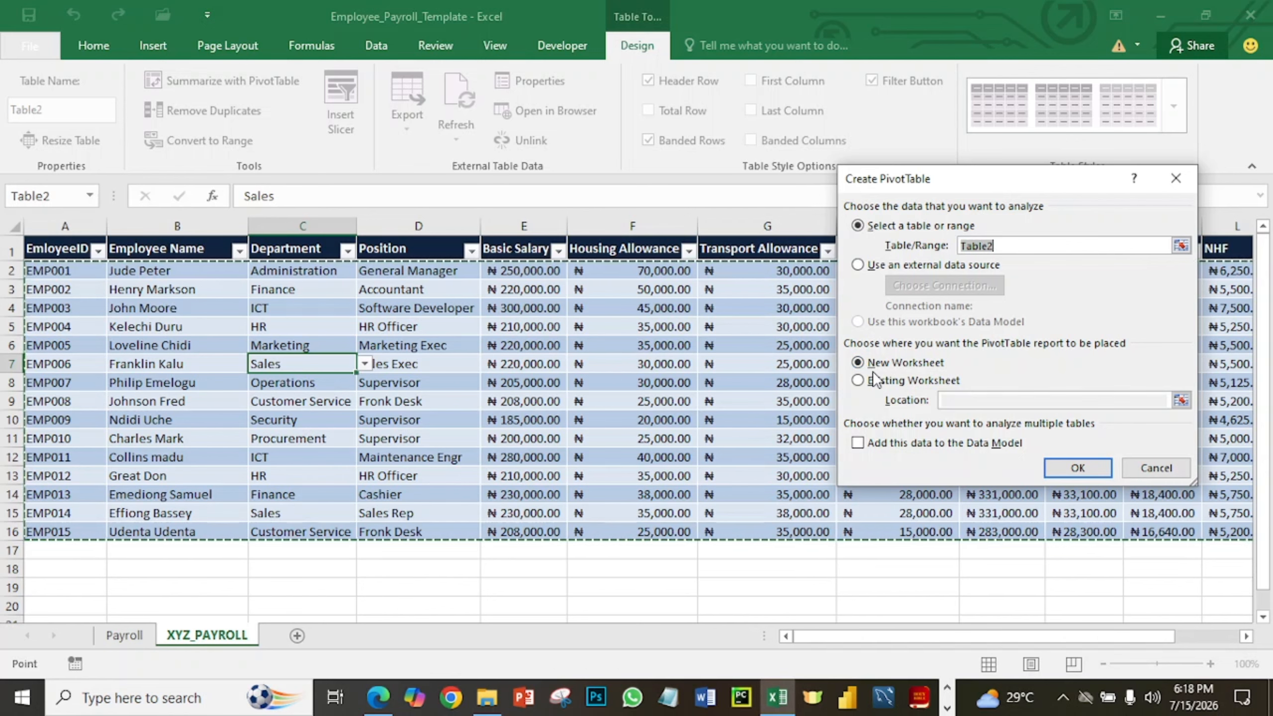
Create PivotTable2 from Table2 on a new worksheet, Sheet5.
click(857, 380)
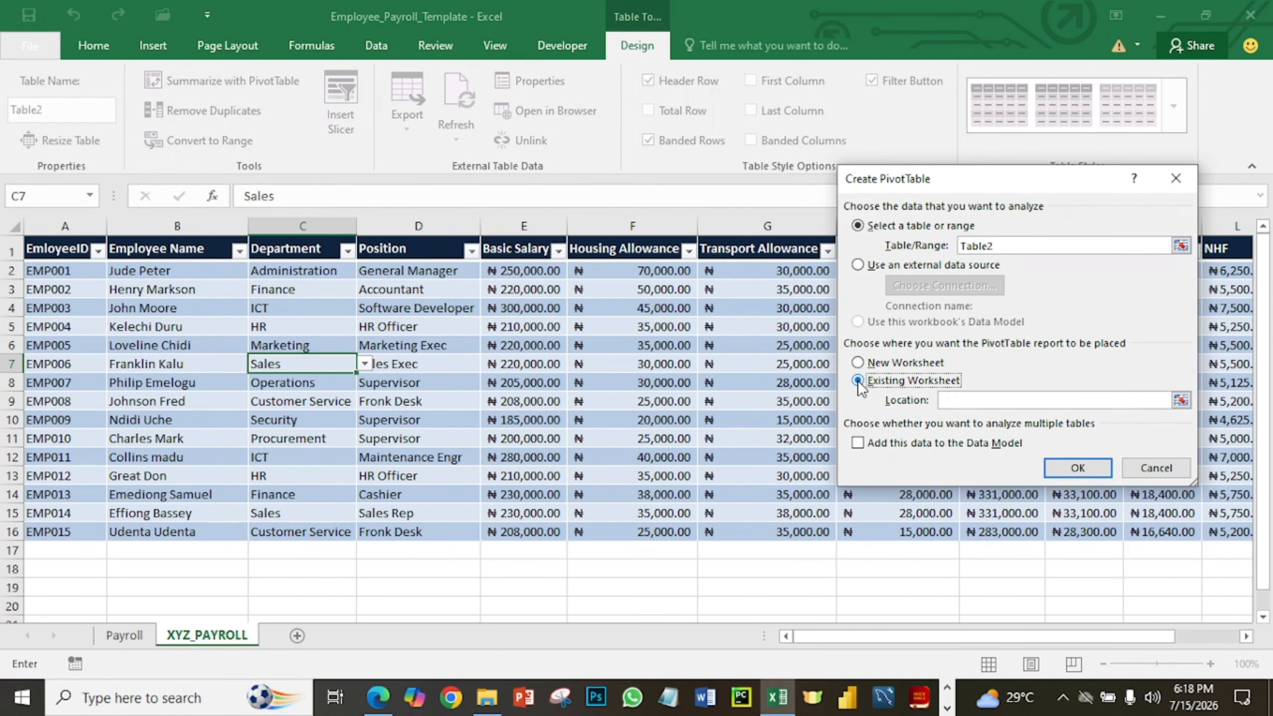
click(1182, 400)
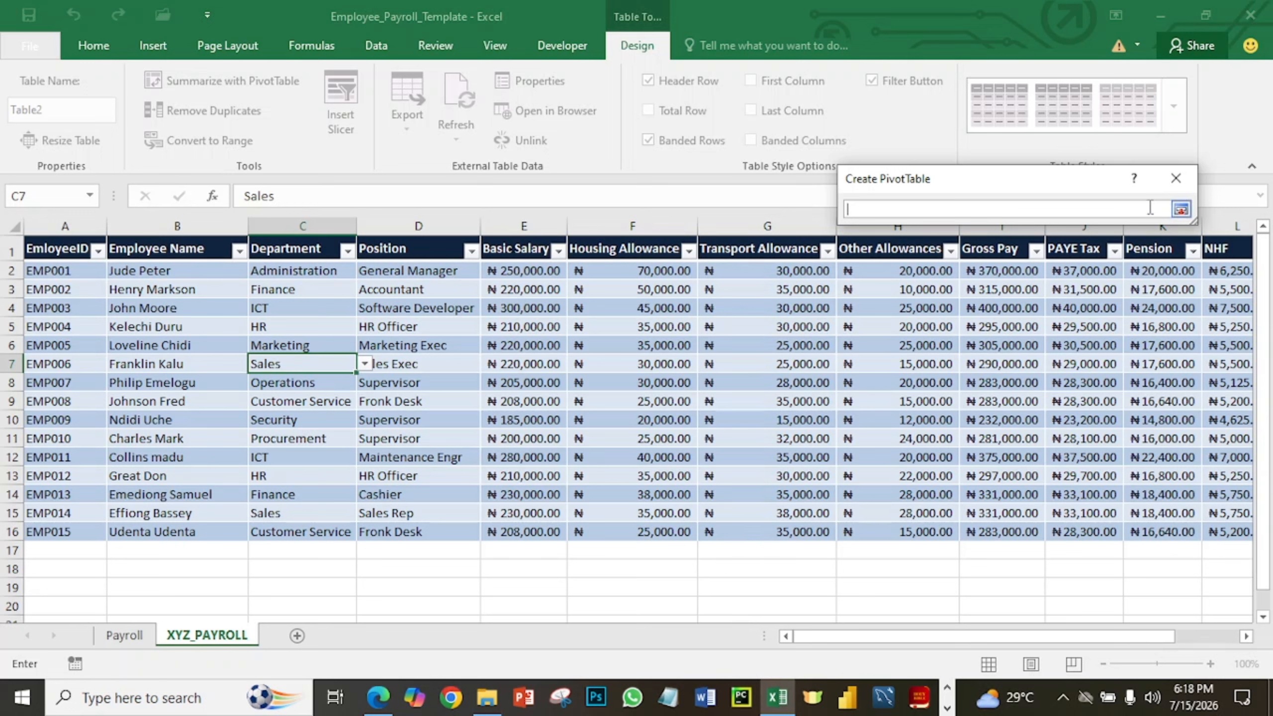
click(1181, 206)
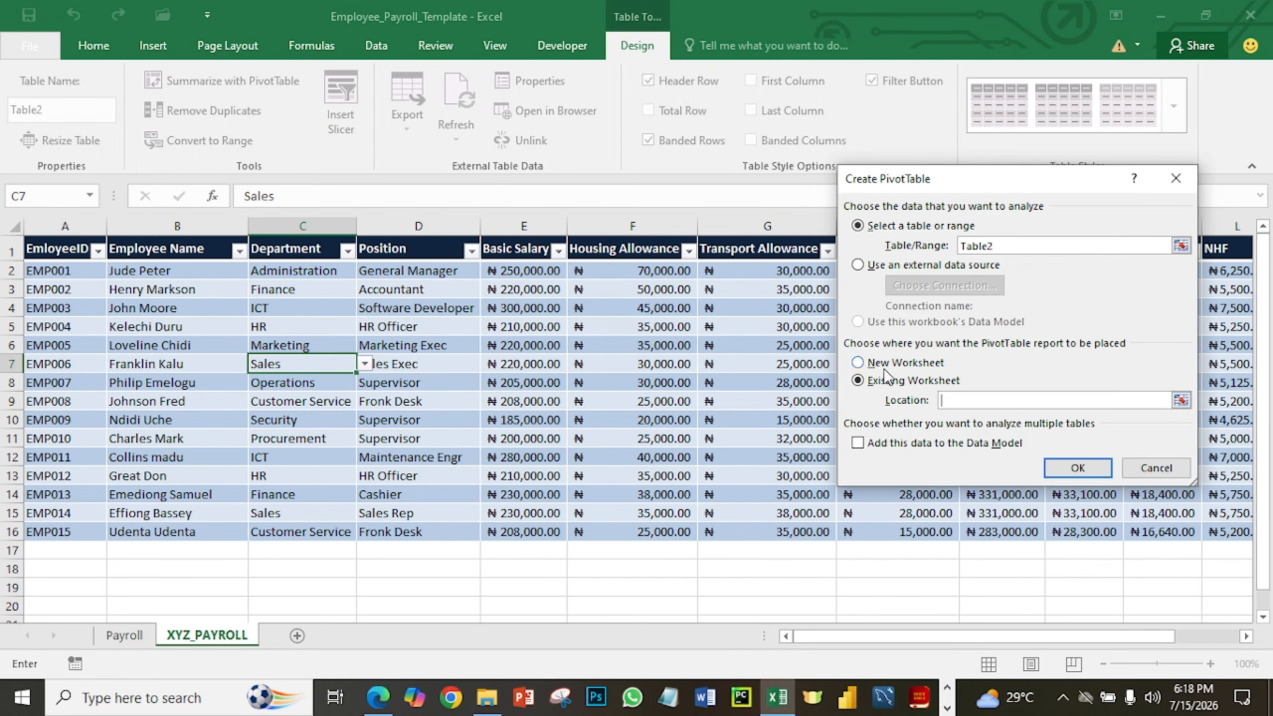
click(858, 364)
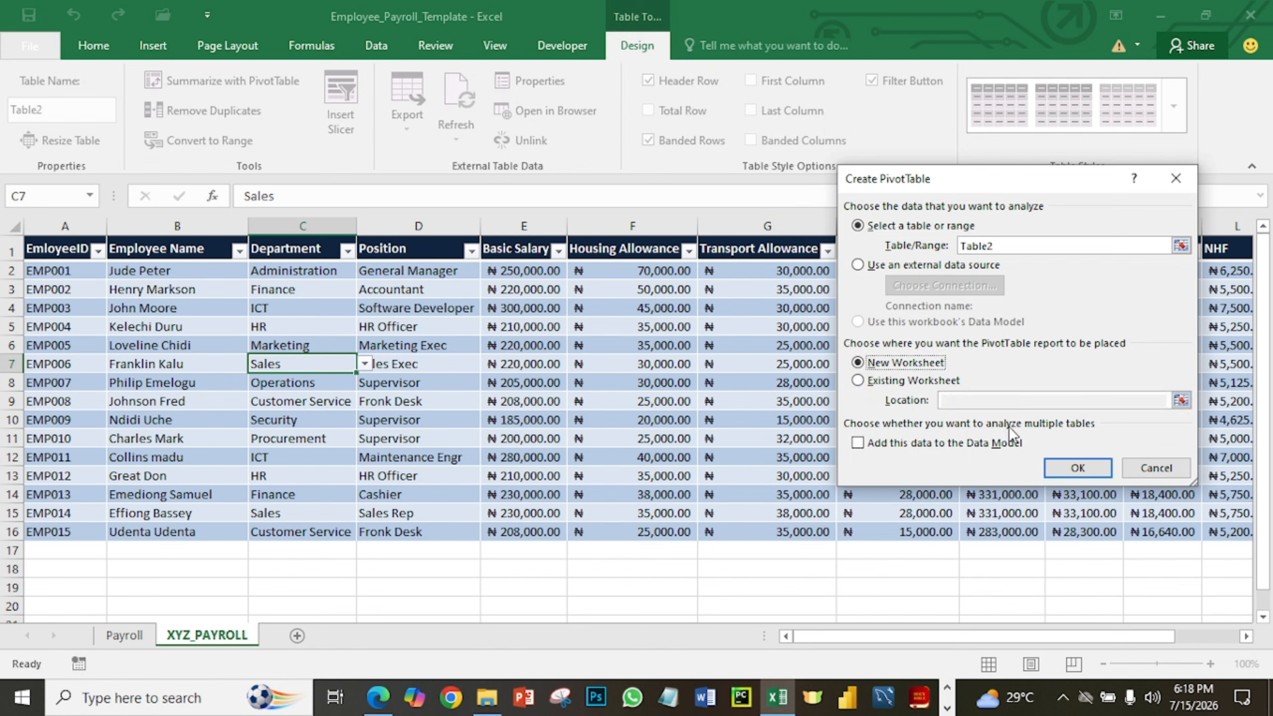
click(1062, 468)
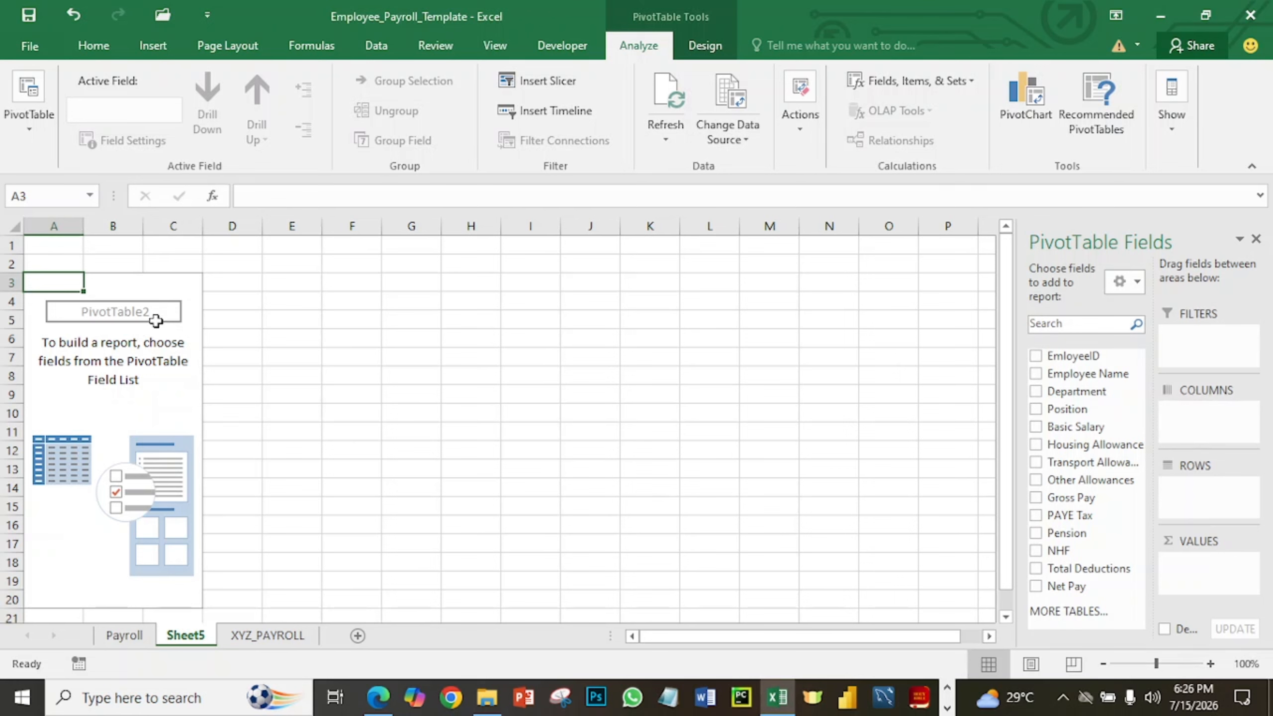
Try the pivot table's shortcut menu and name setting, leaving PivotTable2 unchanged.
right_click(117, 315)
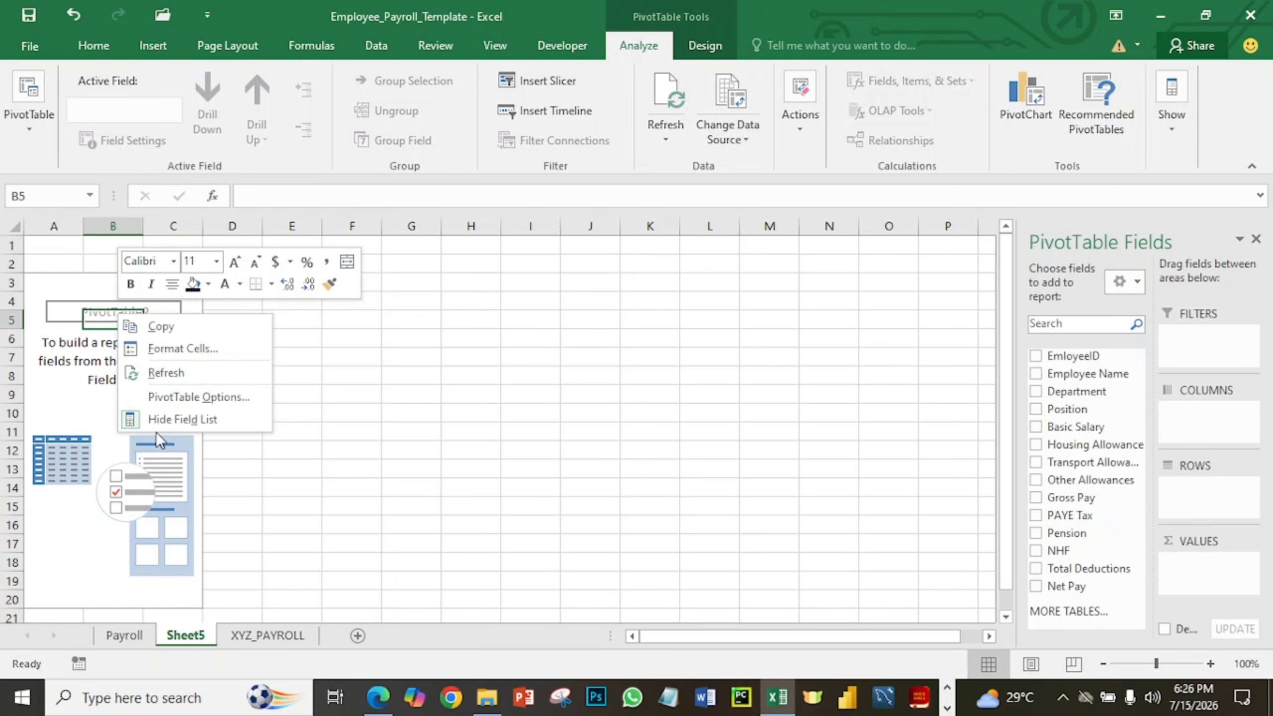
click(83, 400)
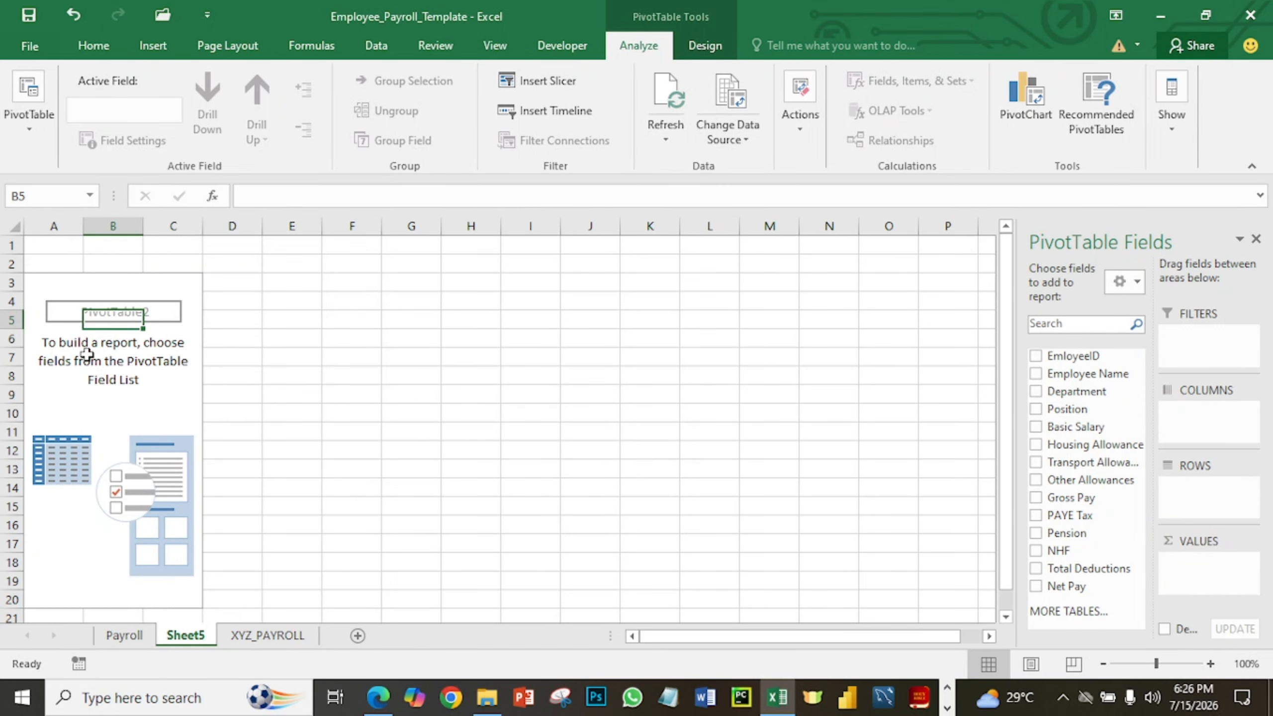
right_click(116, 314)
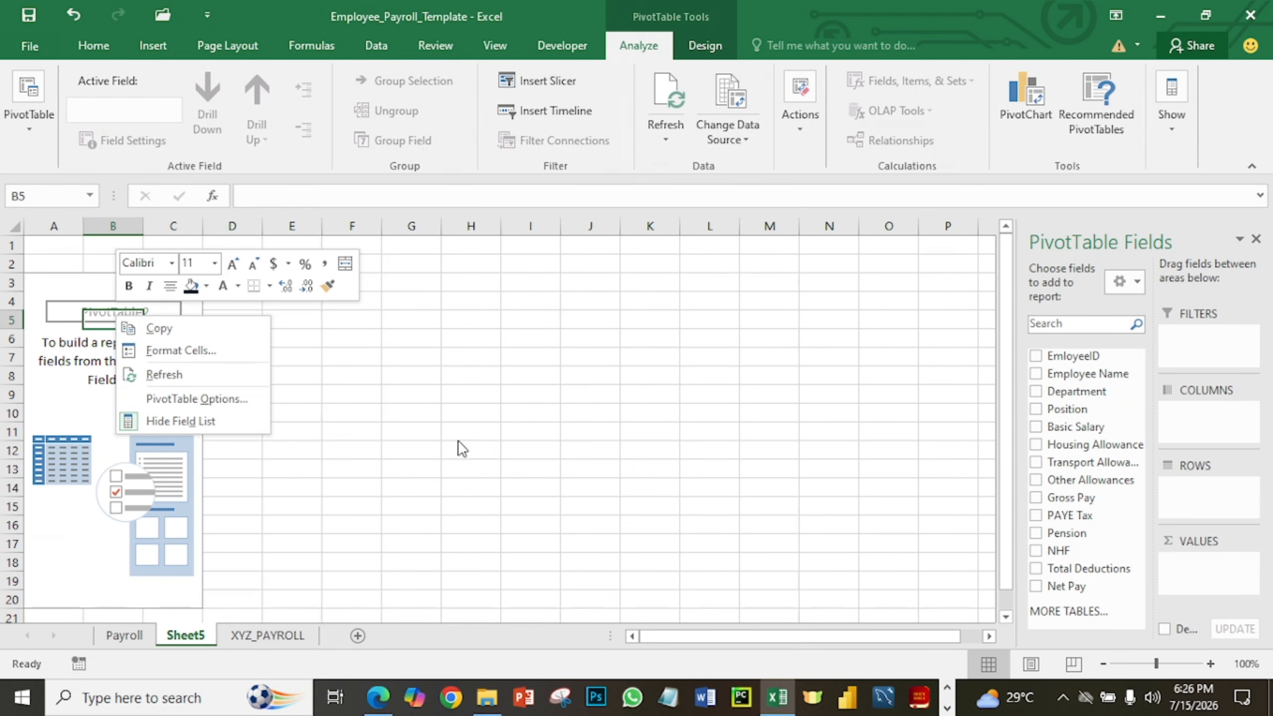
click(642, 48)
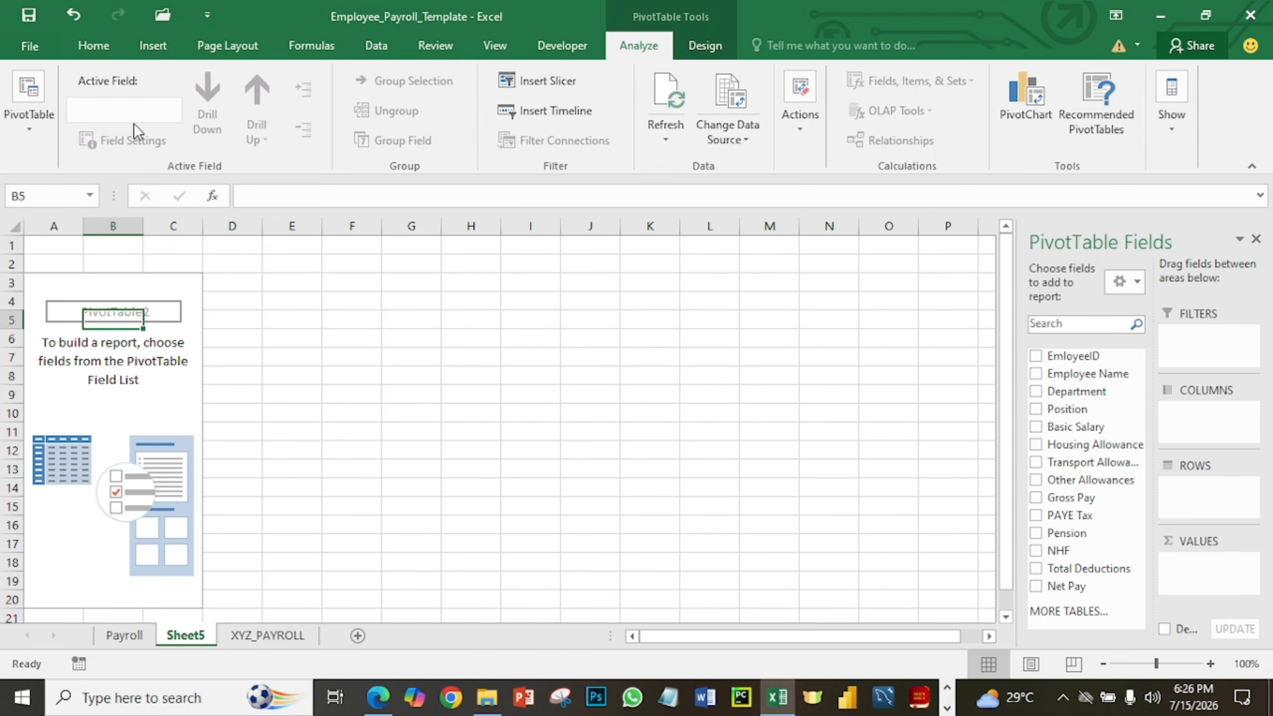
click(28, 129)
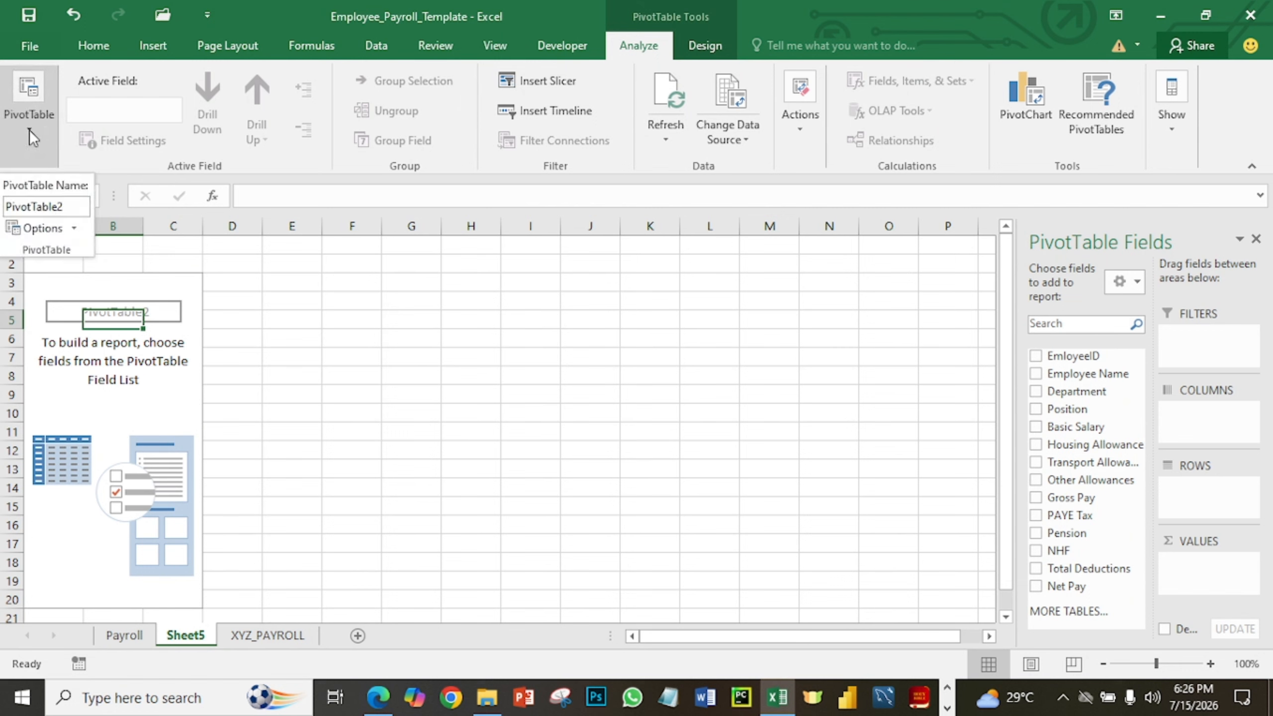
double_click(66, 206)
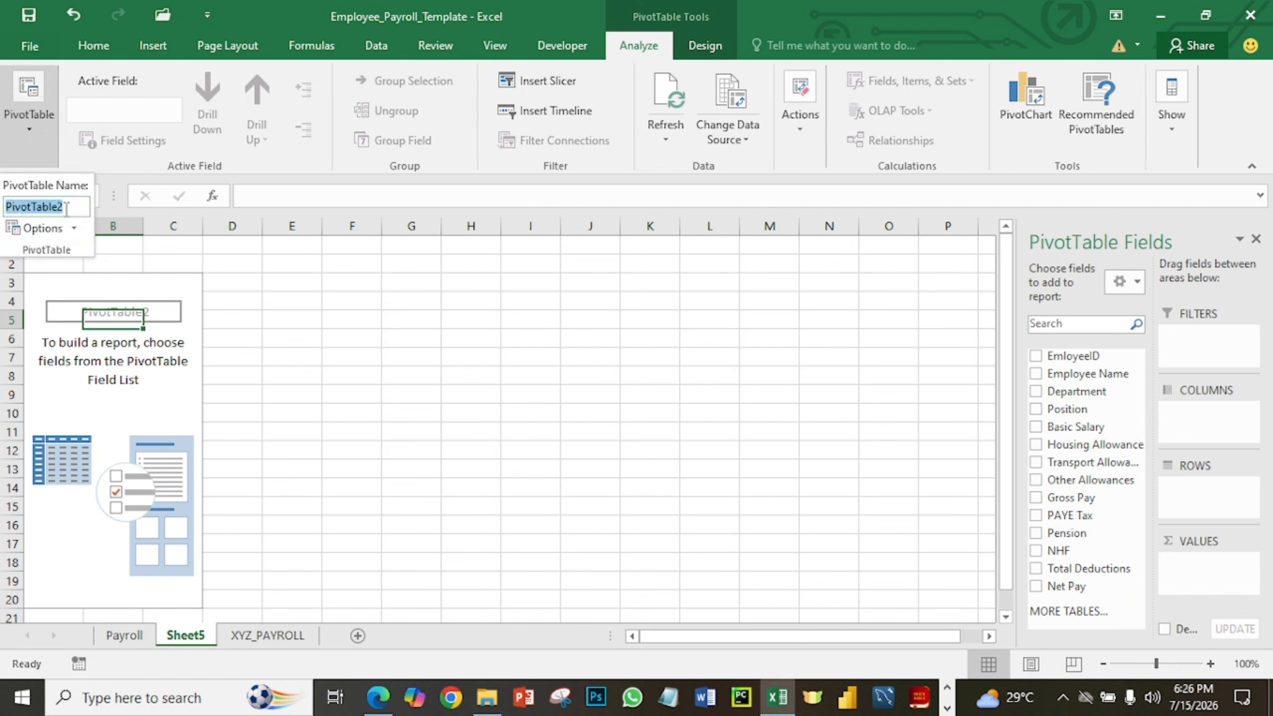
click(60, 304)
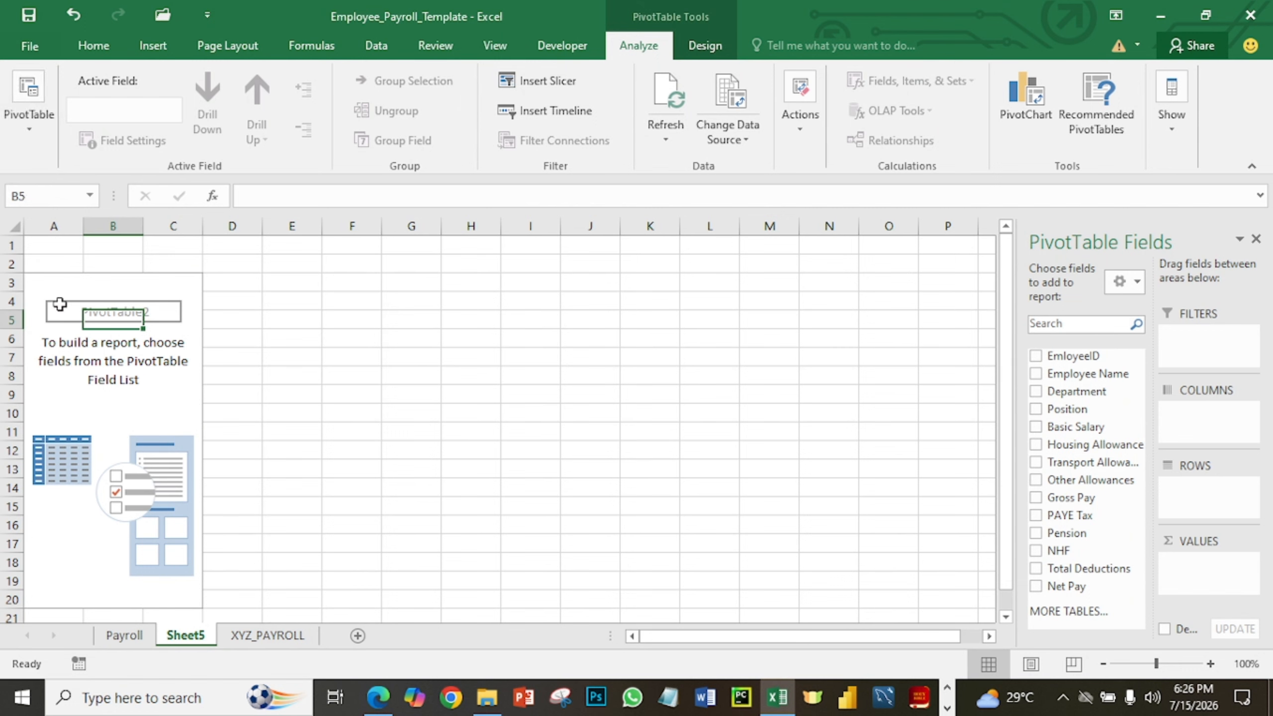
In PivotTable Options, replace the name PivotTable2 with xyz_payroll.
right_click(60, 306)
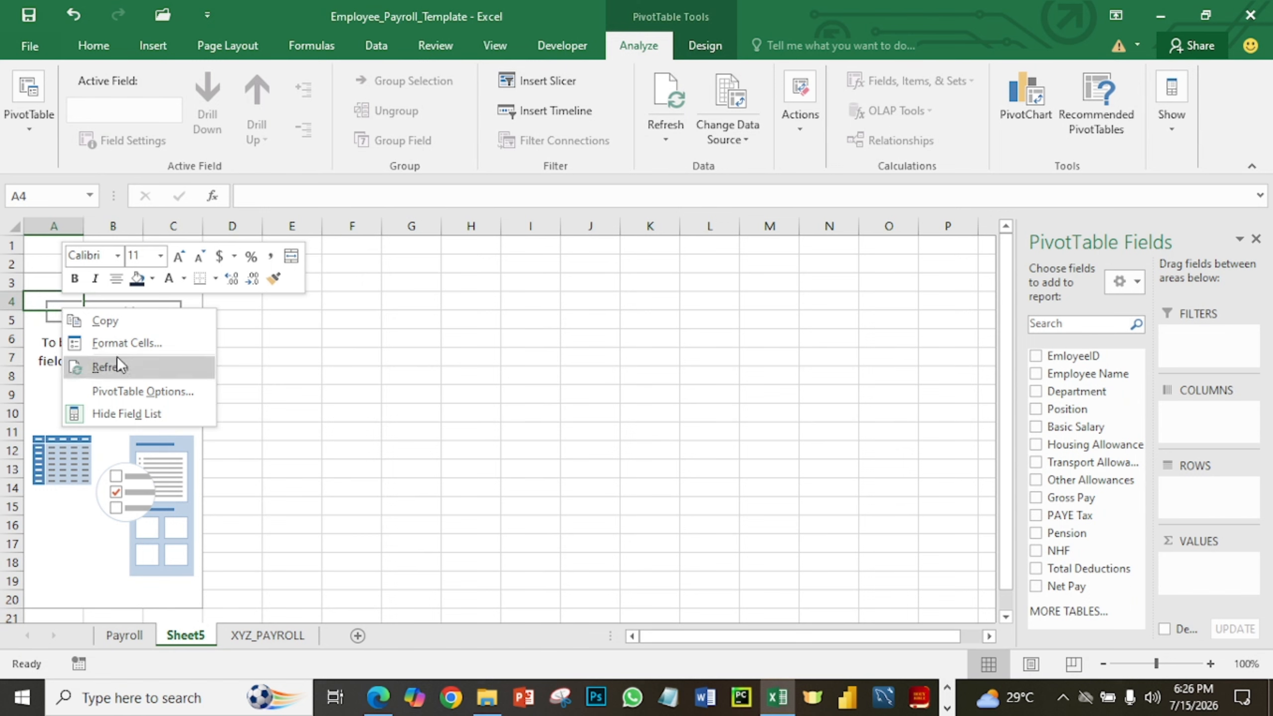
click(125, 391)
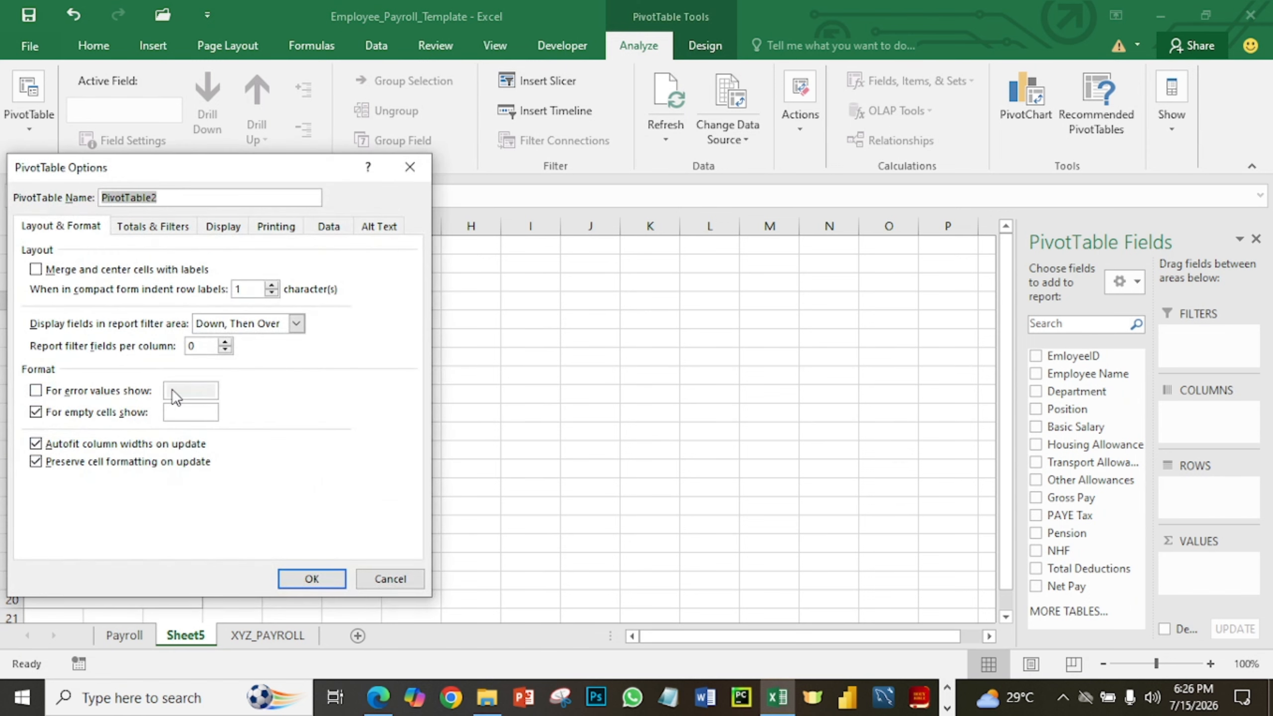
click(171, 197)
double_click(171, 197)
text(xy)
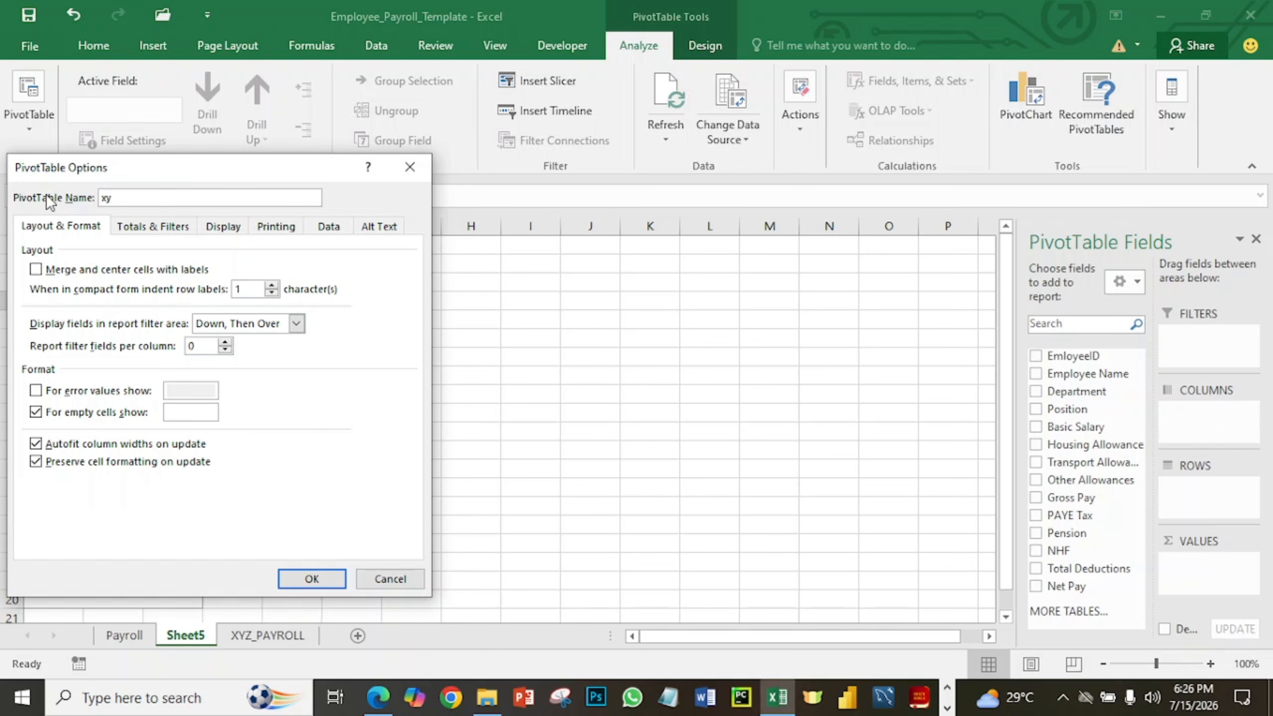
key(BackSpace)
key(BackSpace)
text(X)
key(BackSpace)
text(xyz_P)
key(BackSpace)
text(payroll)
Confirm the xyz_payroll name, toggle Net Pay on and off, then go to XYZ_PAYROLL.
click(333, 577)
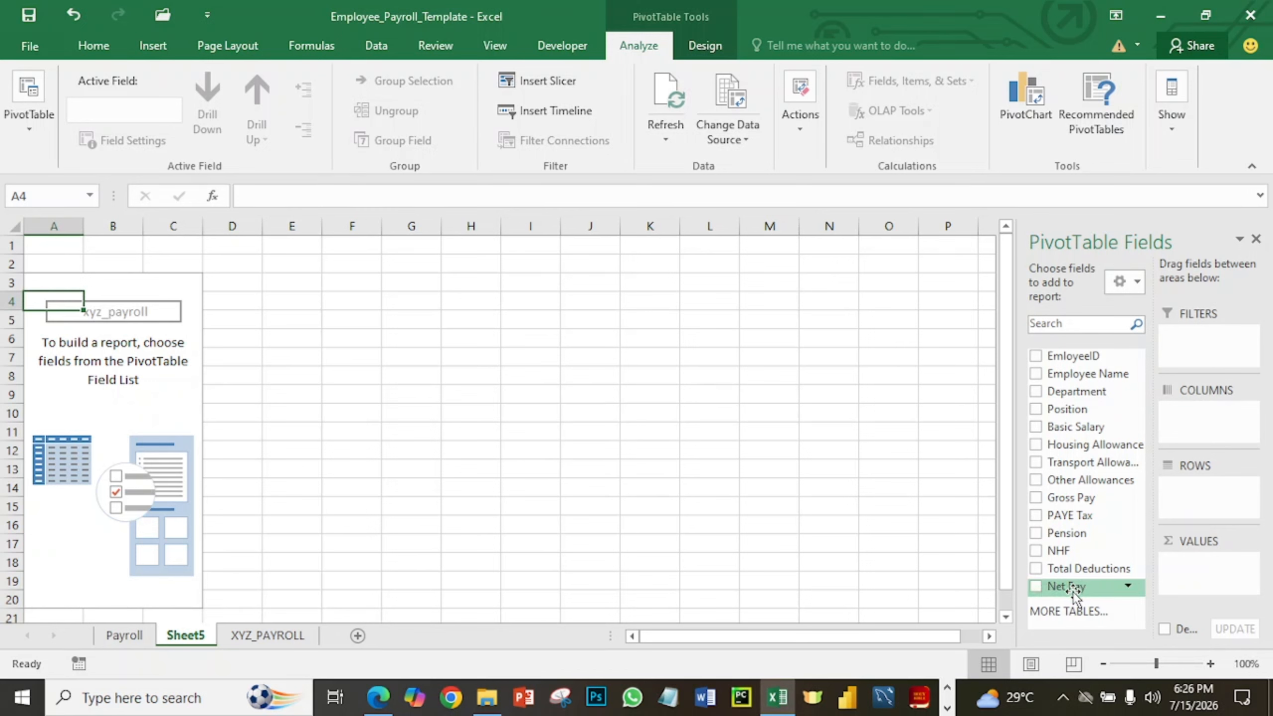
click(1036, 586)
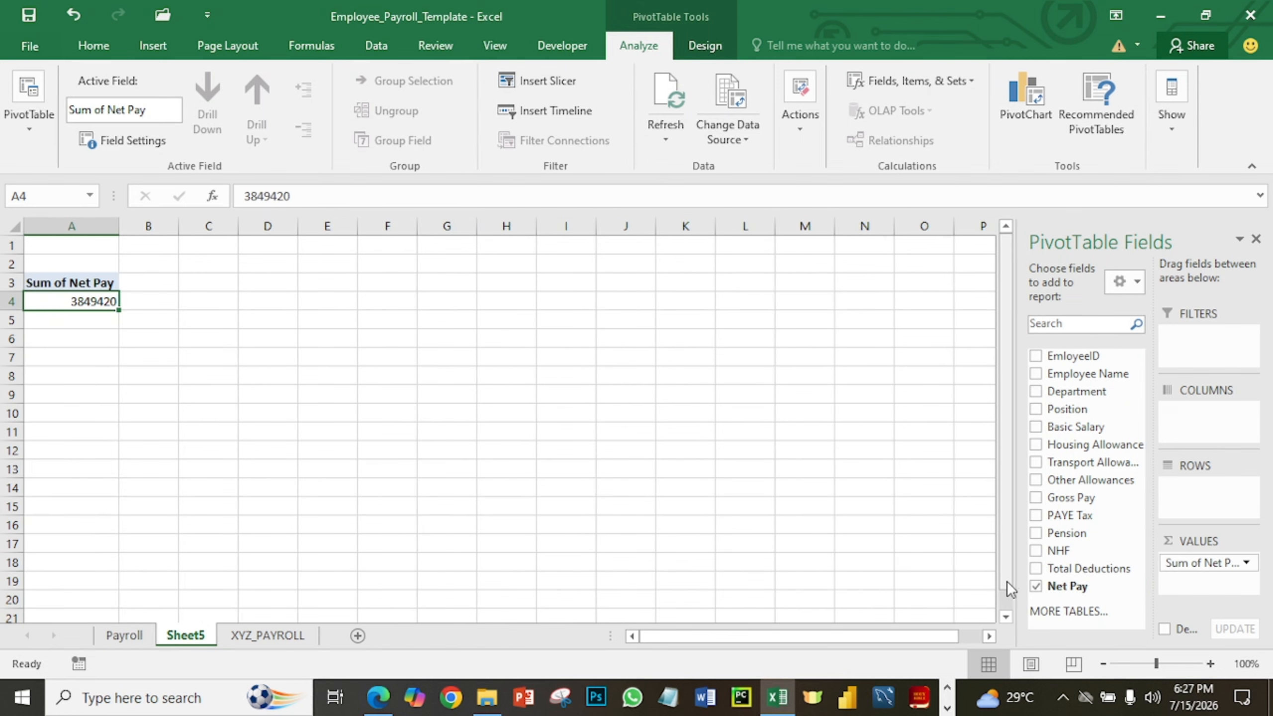
click(1035, 586)
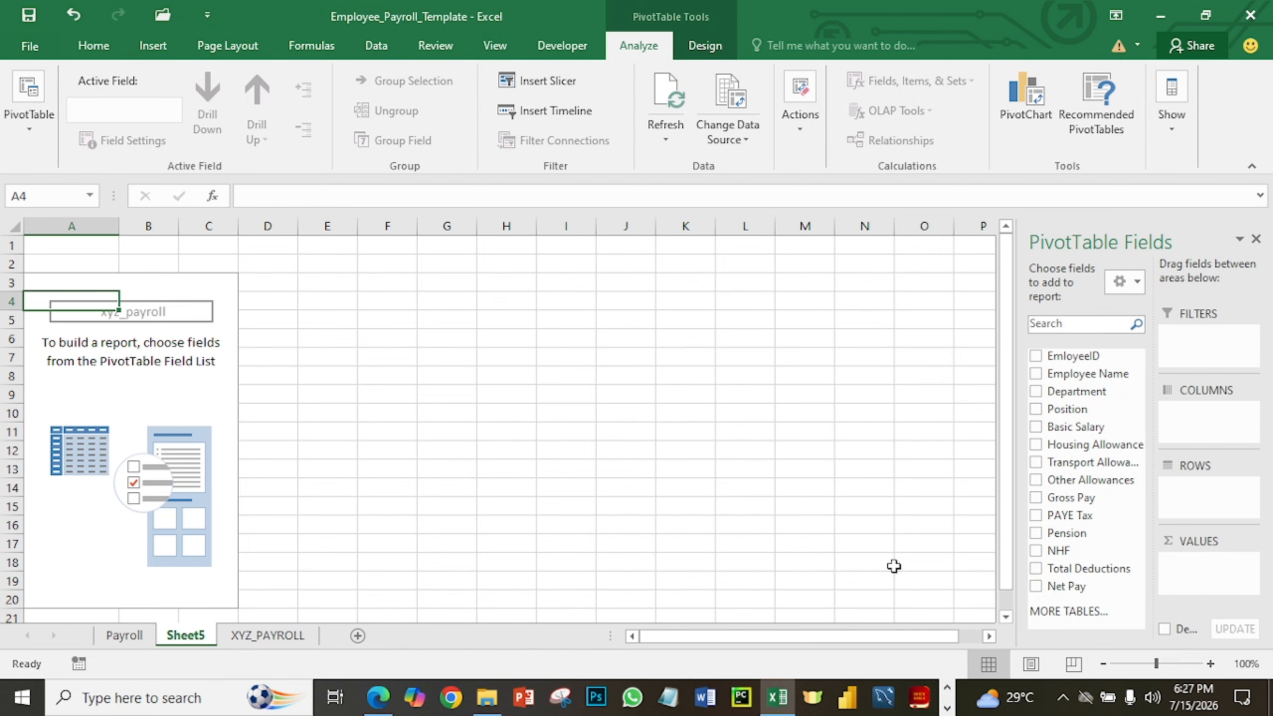
click(290, 635)
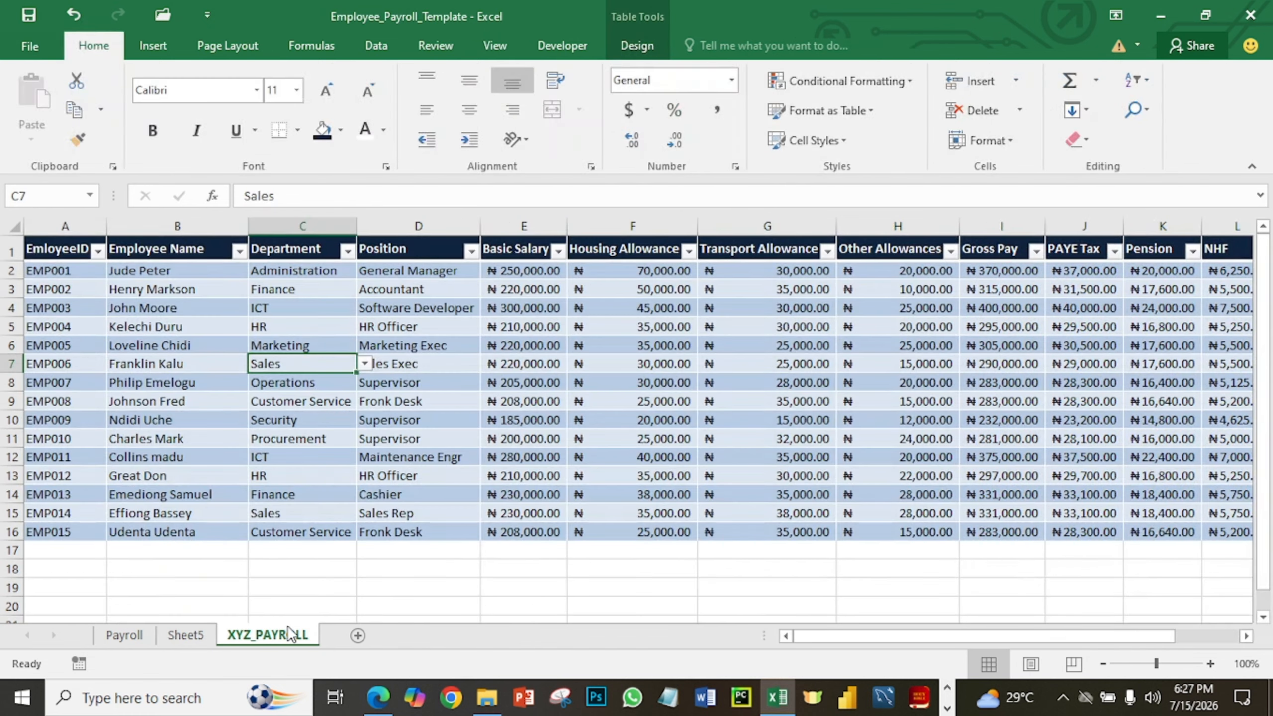
Inspect the Net Pay column total on the XYZ_PAYROLL sheet.
drag(796, 636, 934, 635)
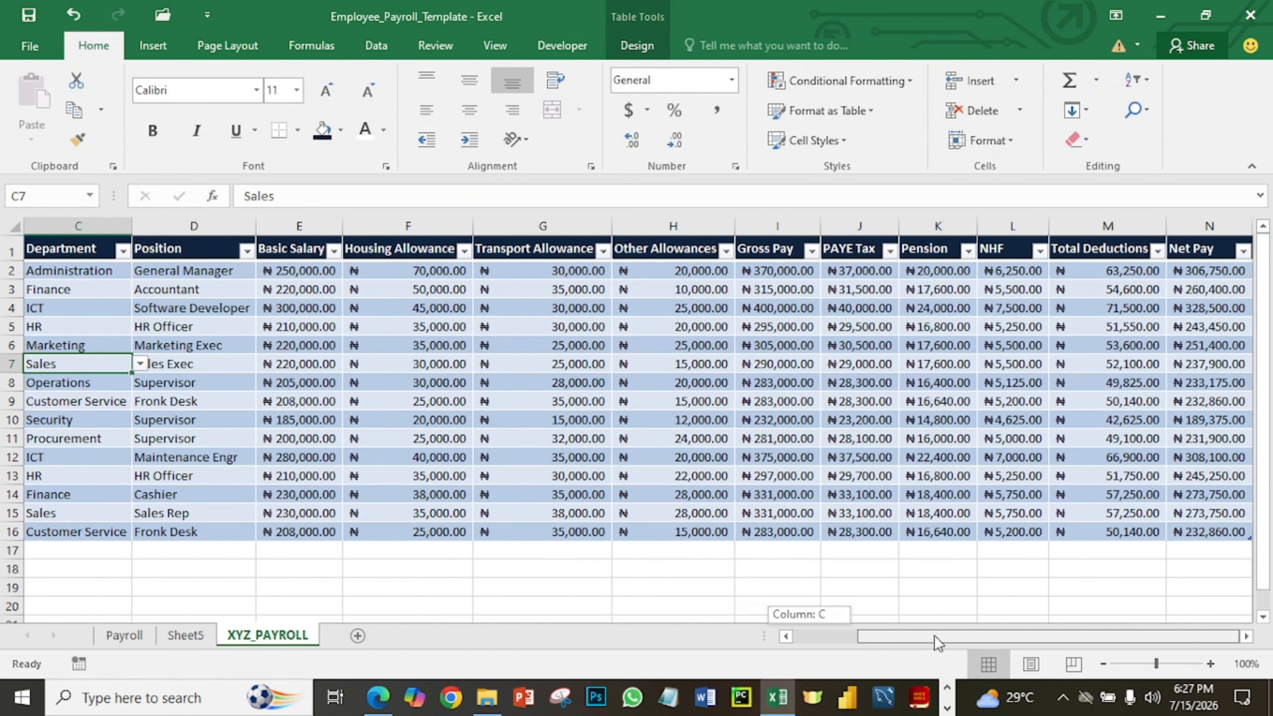
drag(1022, 636, 1022, 636)
drag(1181, 274, 1195, 532)
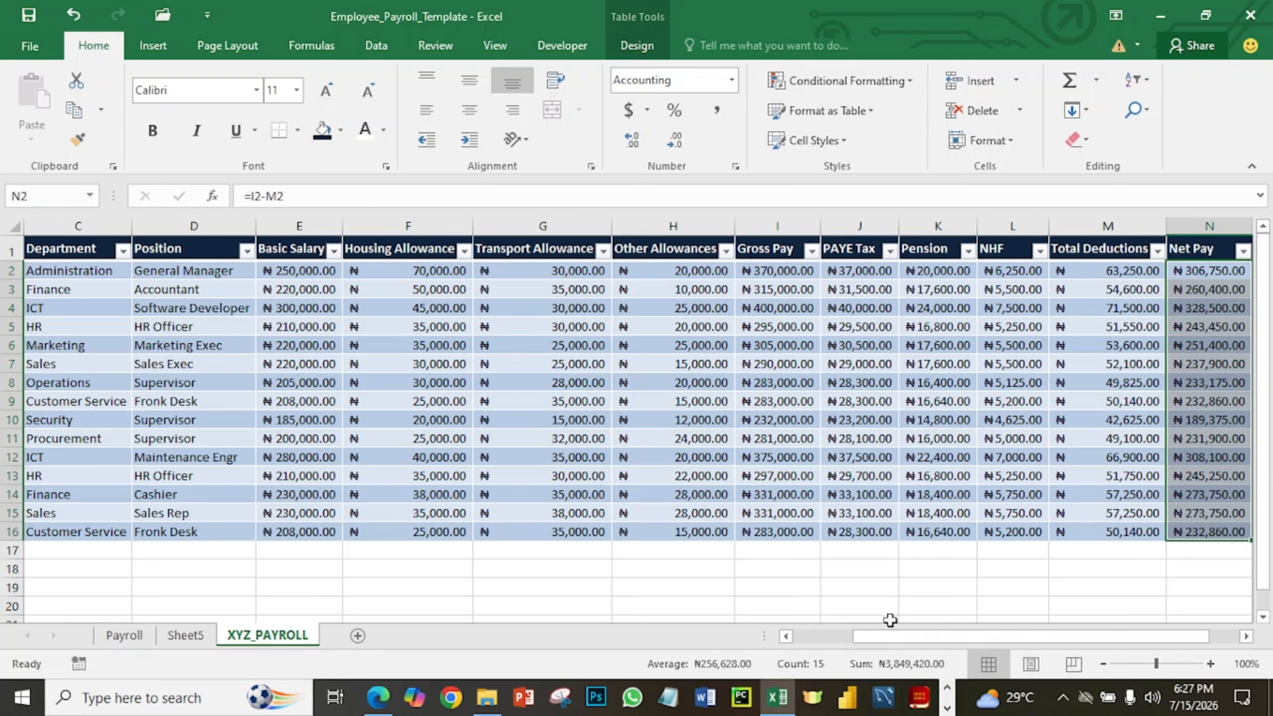
drag(895, 640, 841, 637)
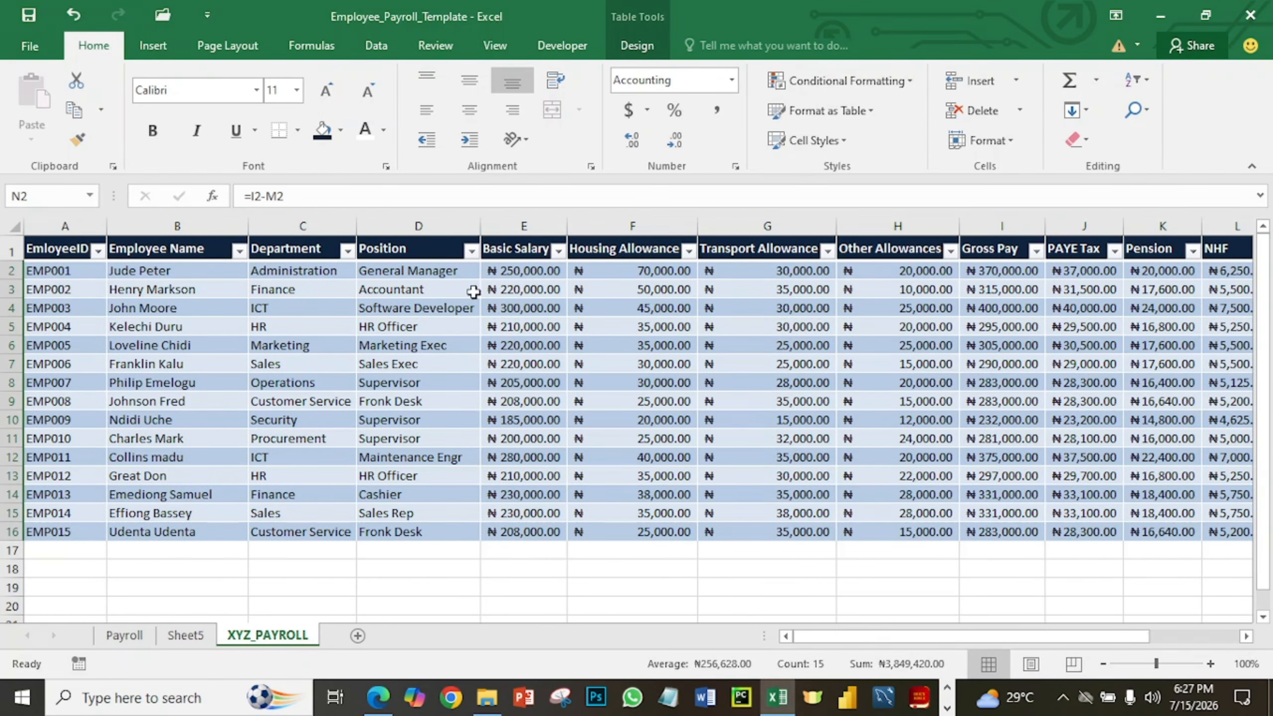
click(187, 636)
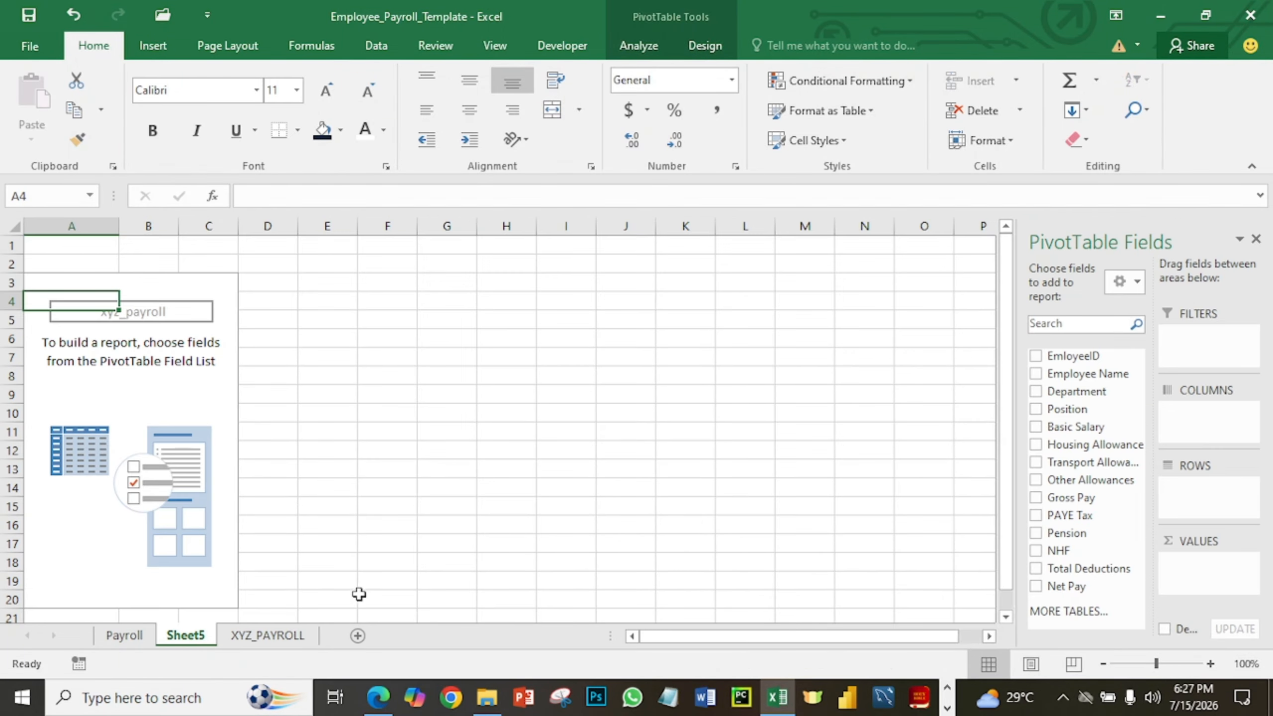
click(277, 642)
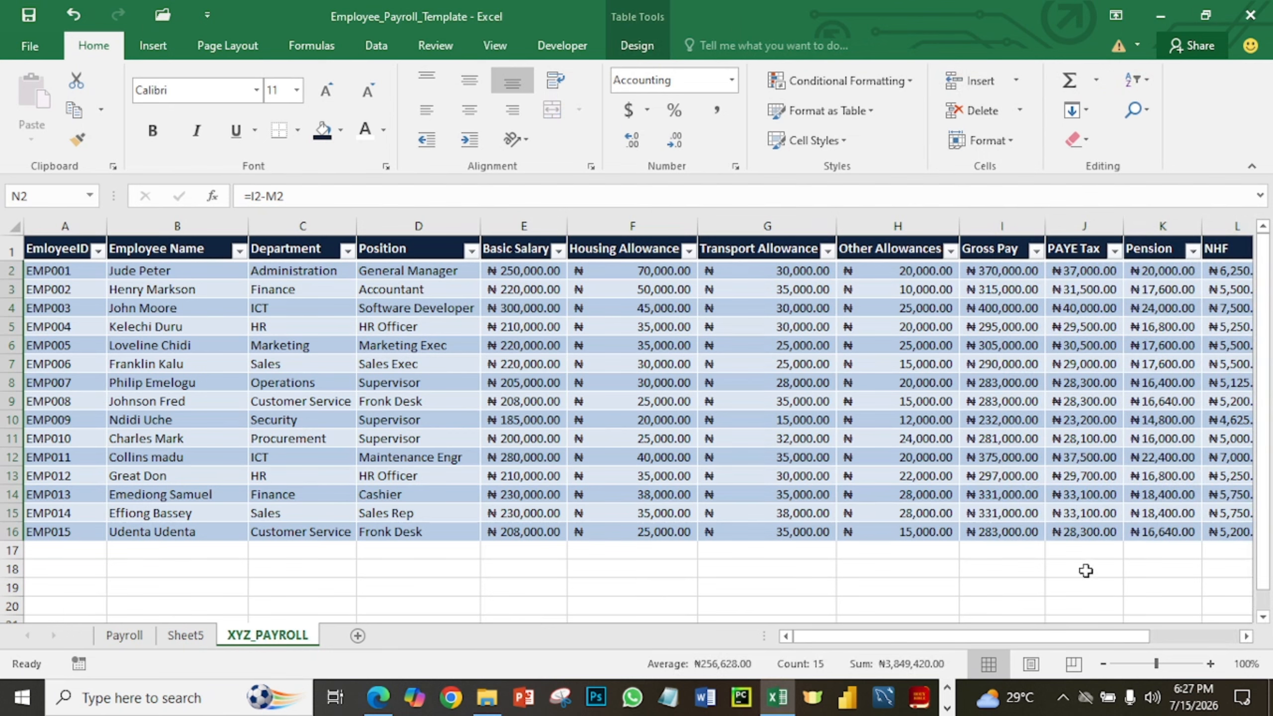
drag(1019, 637, 1152, 613)
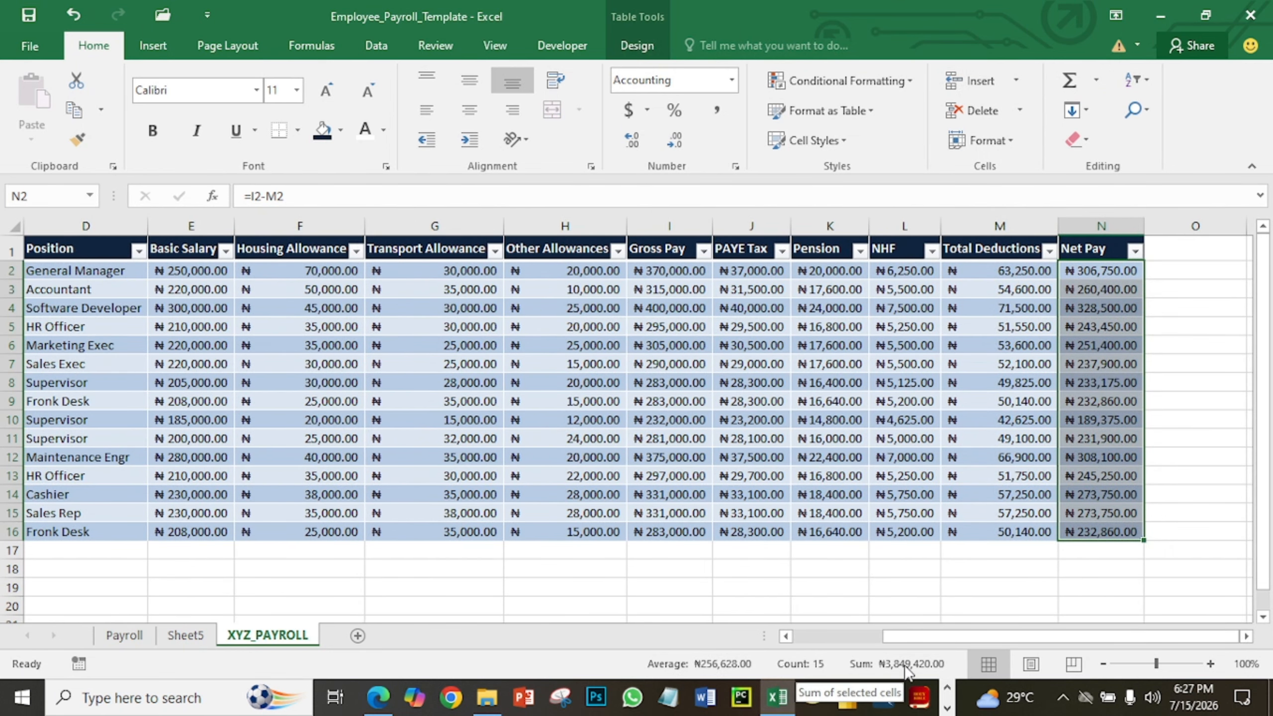
Add Net Pay to the Sheet5 pivot, showing Sum of Net Pay 3849420, matching the payroll total.
click(186, 636)
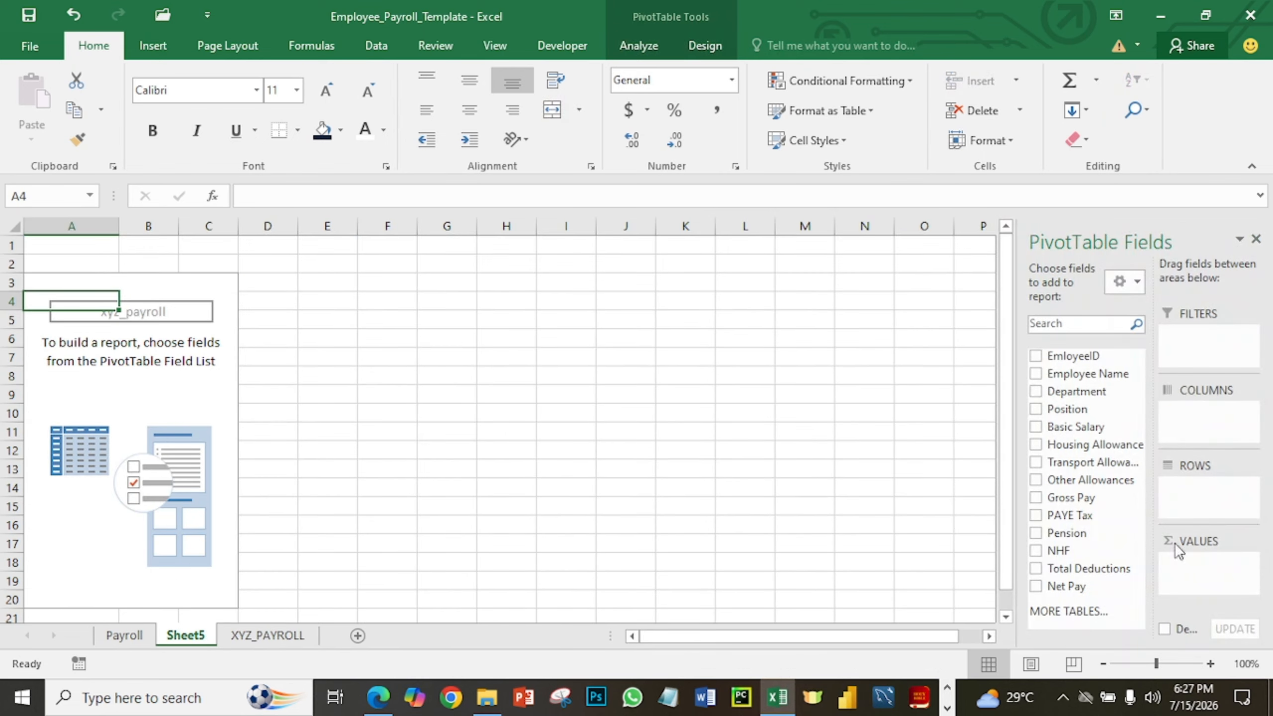
click(1036, 586)
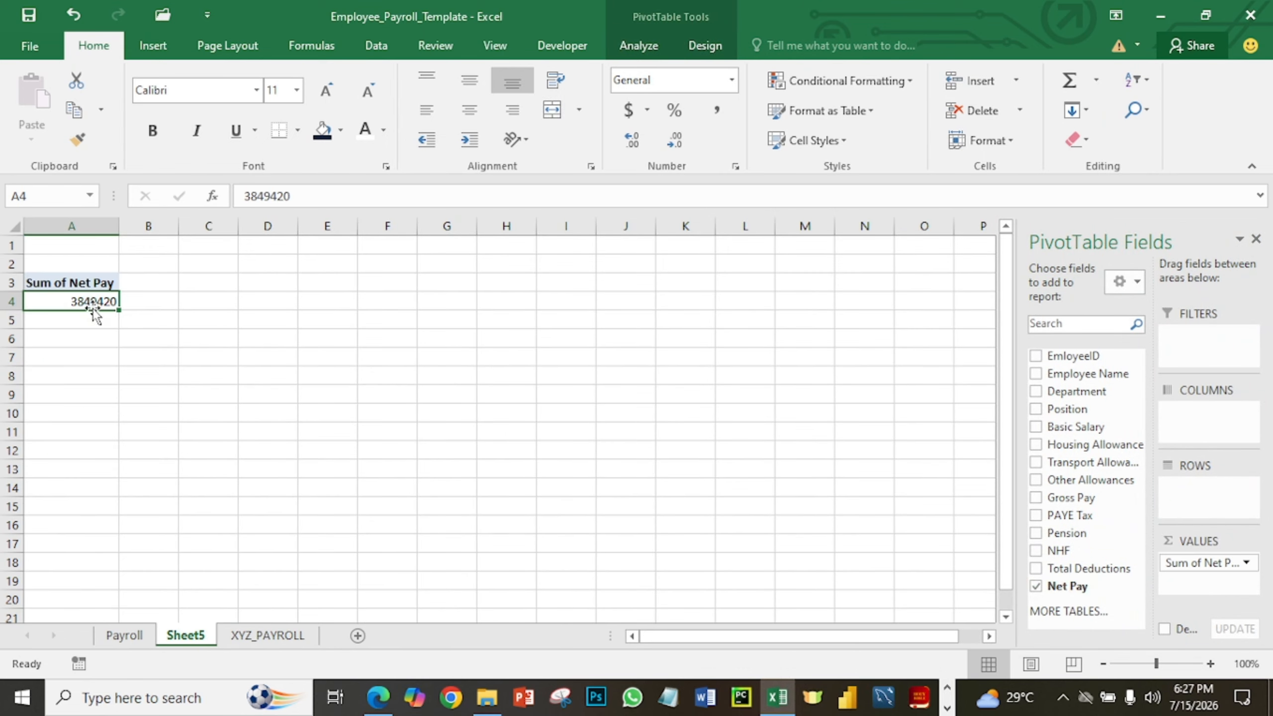
click(248, 636)
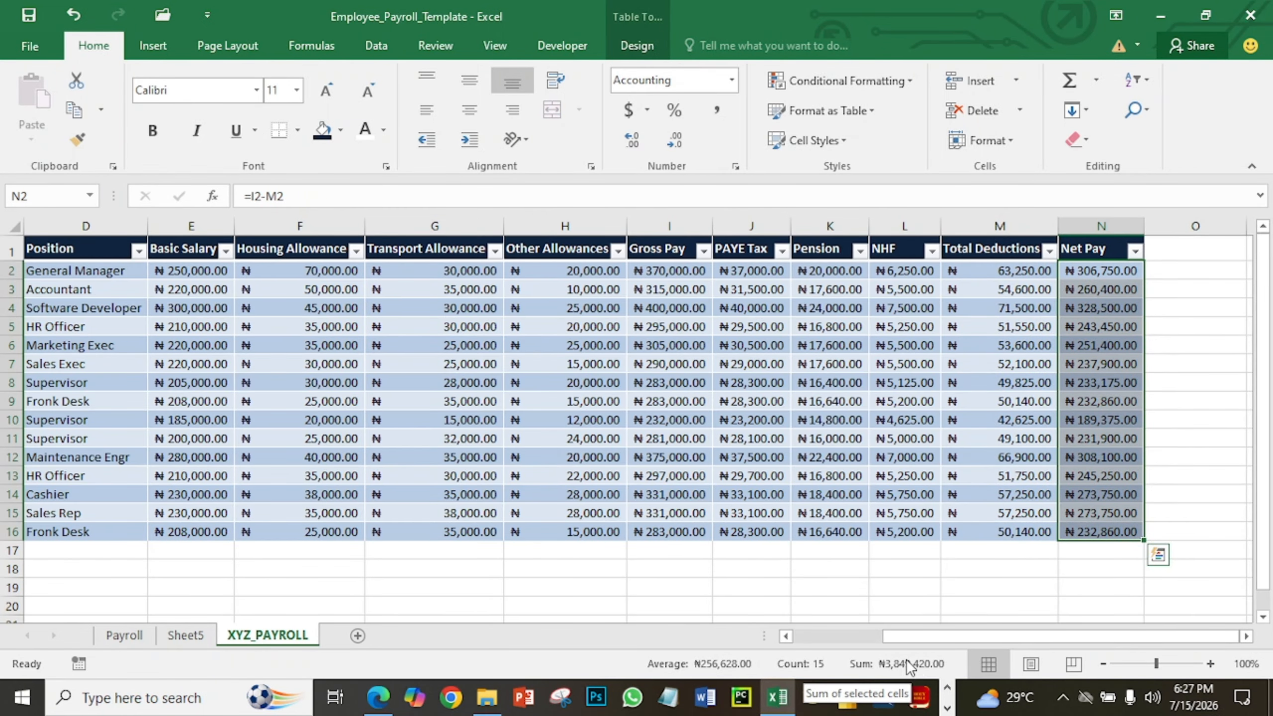
click(187, 635)
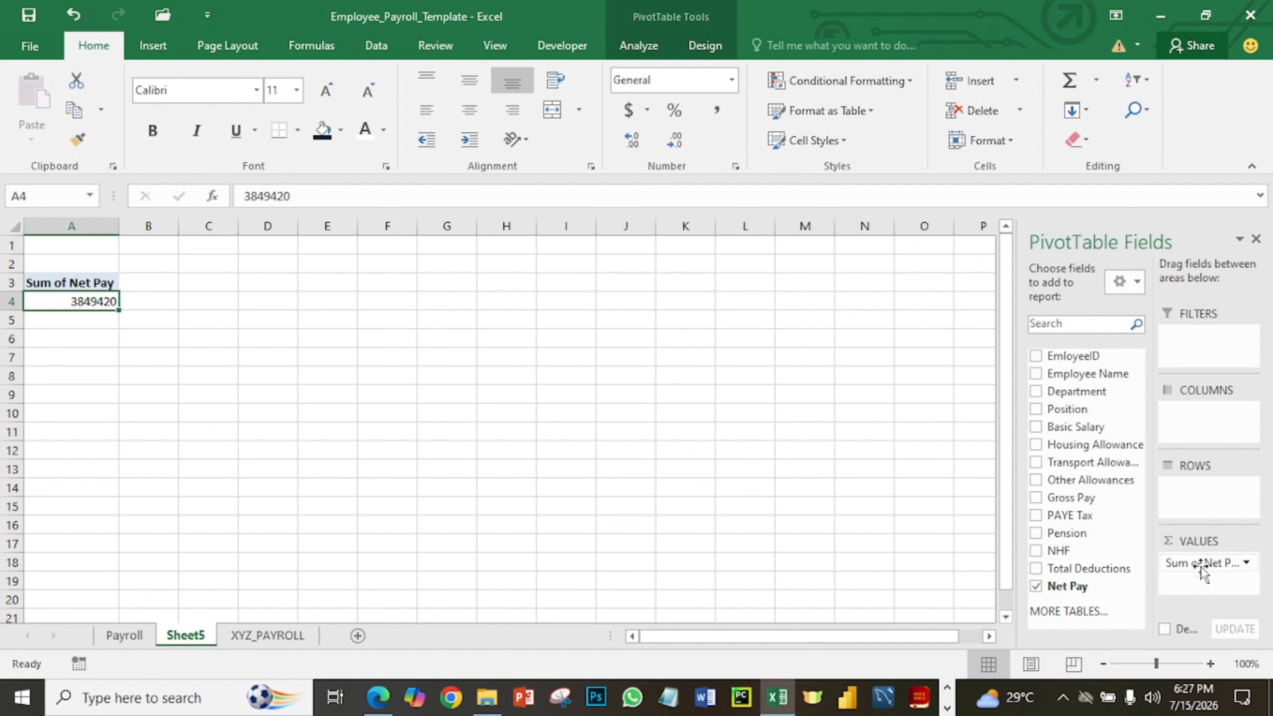
Format Sum of Net Pay as Accounting with the ₦ Igbo symbol, showing ₦ 3,849,420.00.
click(1247, 563)
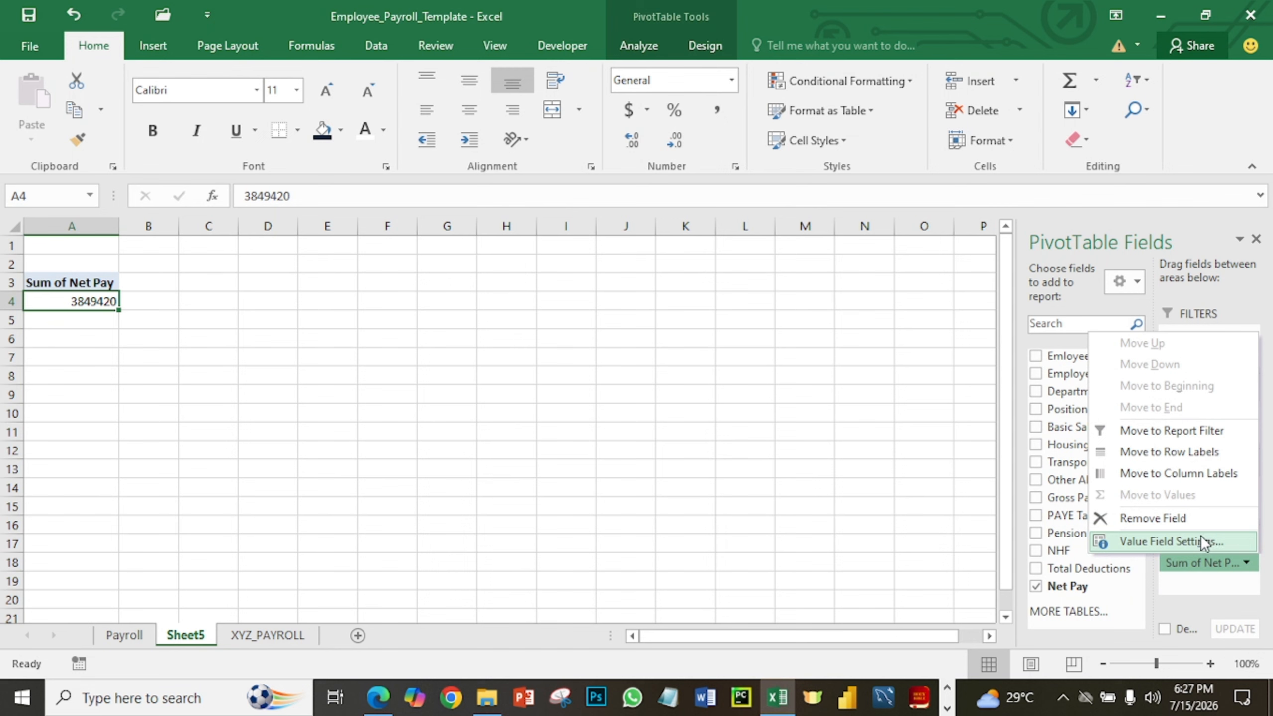
click(1202, 543)
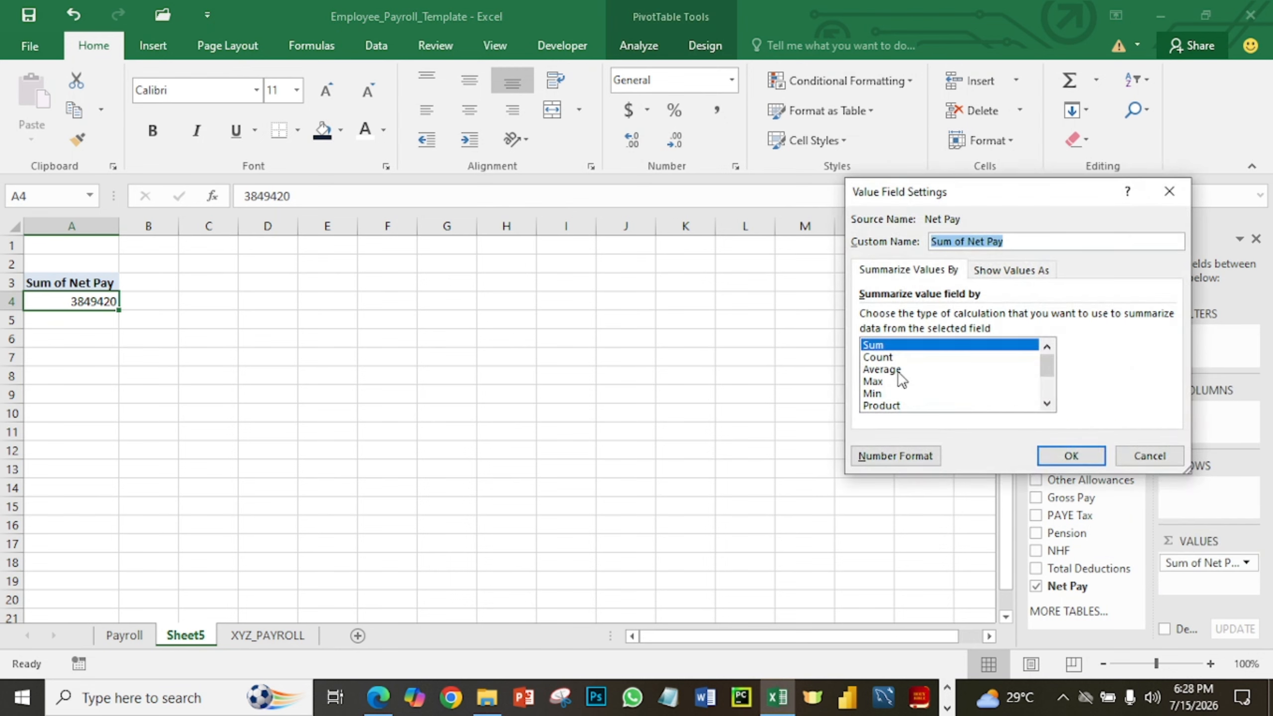
click(914, 460)
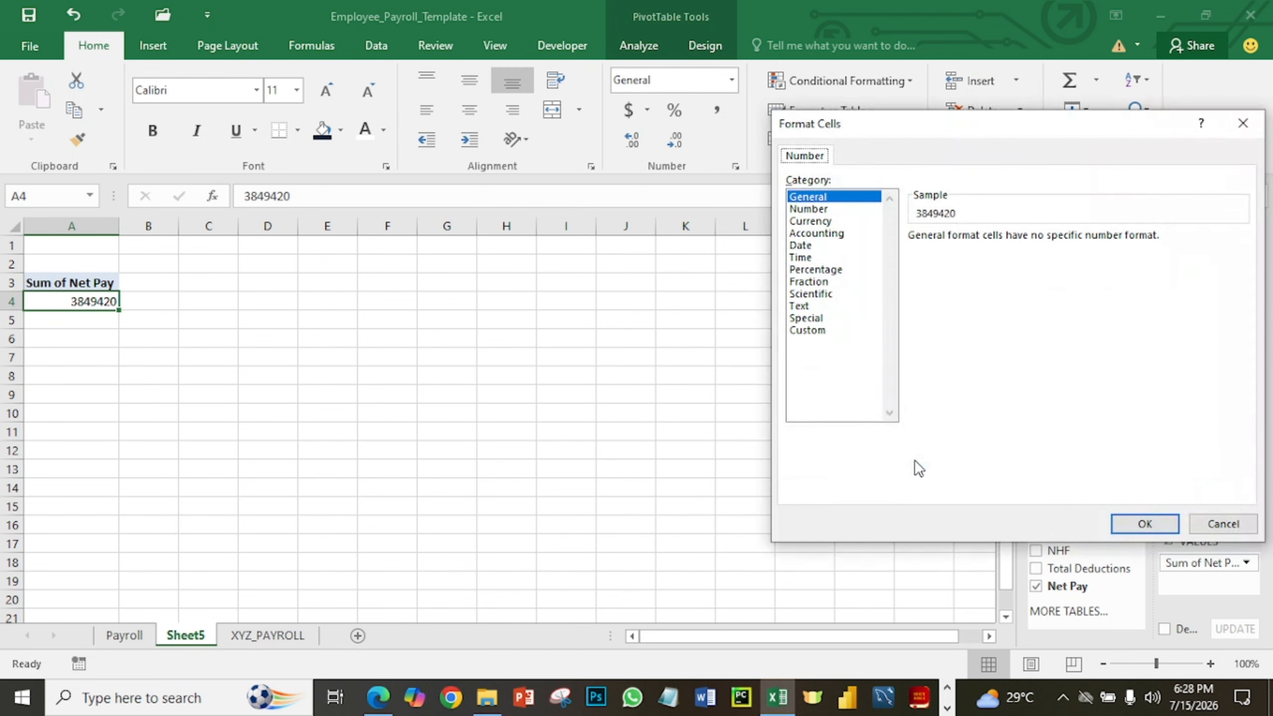
click(819, 232)
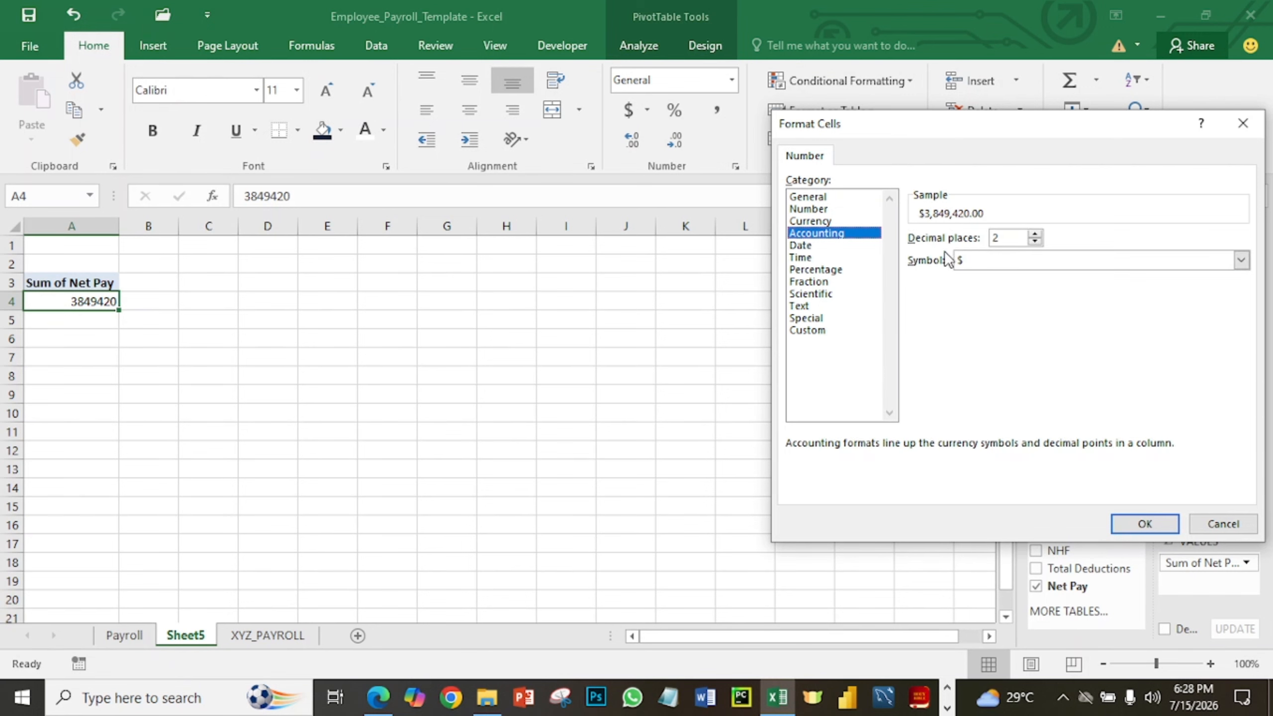
click(1005, 261)
scroll(1032, 311, down, 2)
scroll(1032, 315, down, 15)
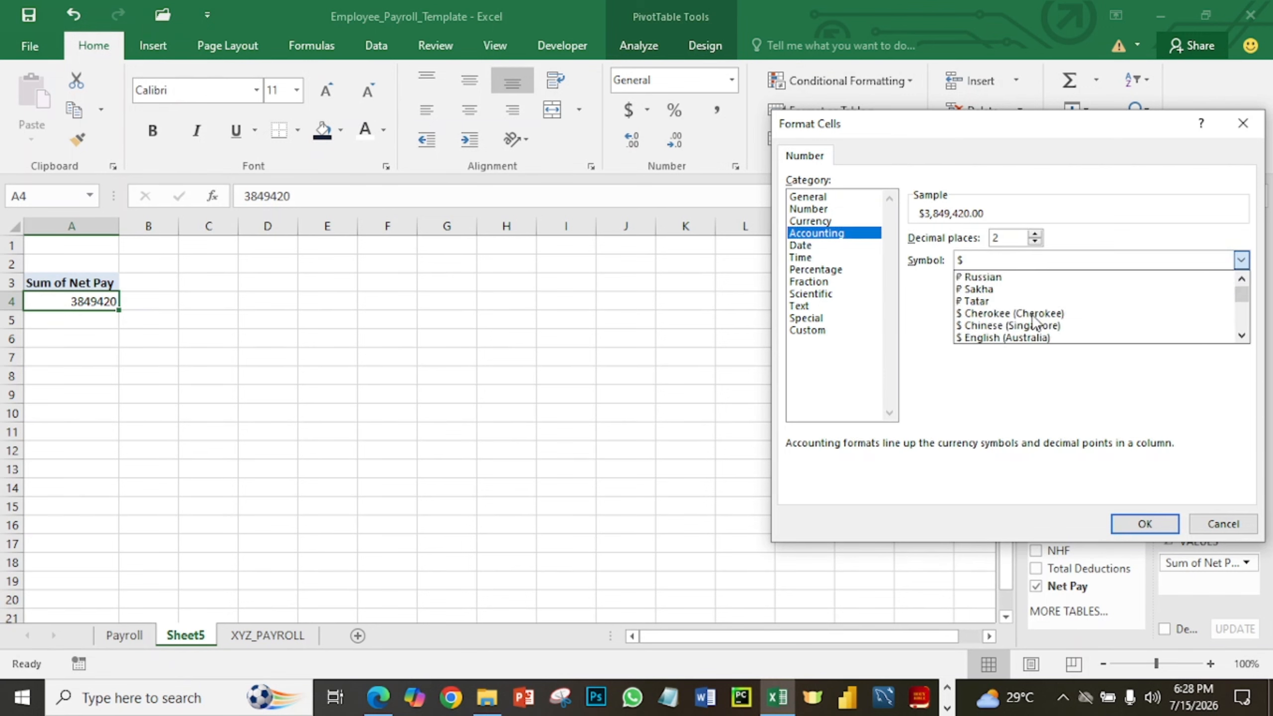
scroll(1033, 314, down, 15)
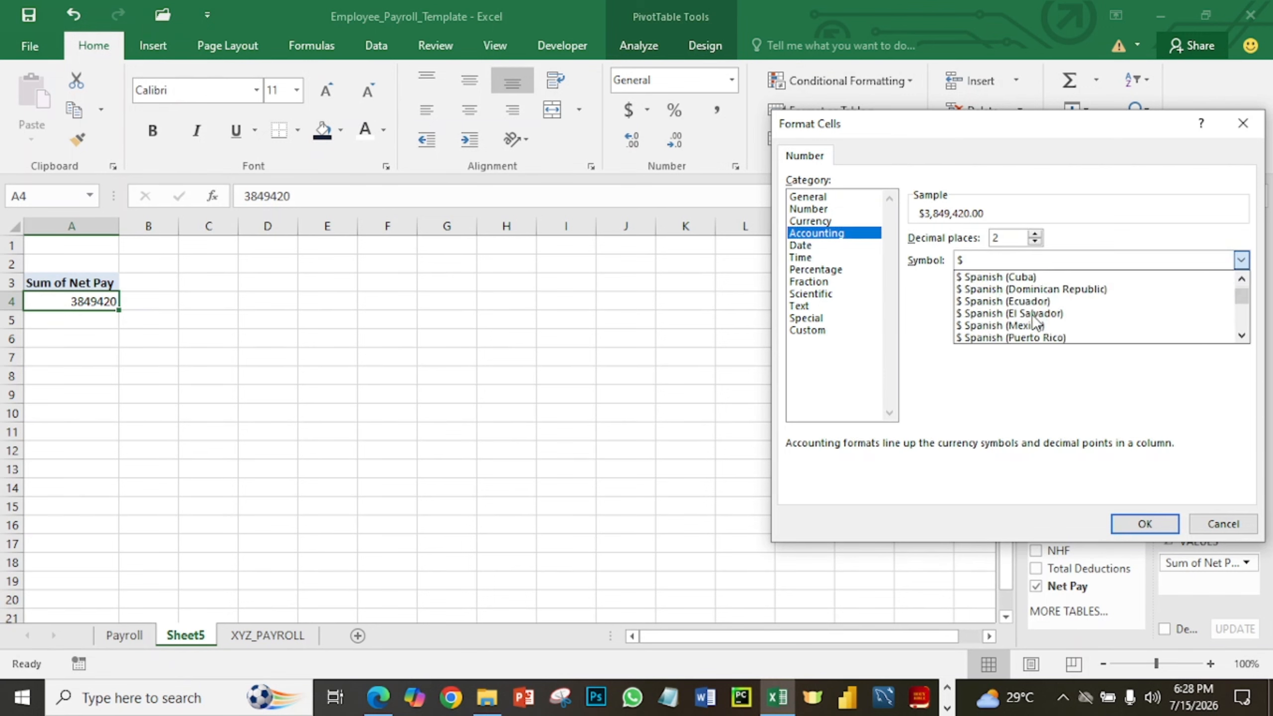
scroll(1032, 315, up, 2)
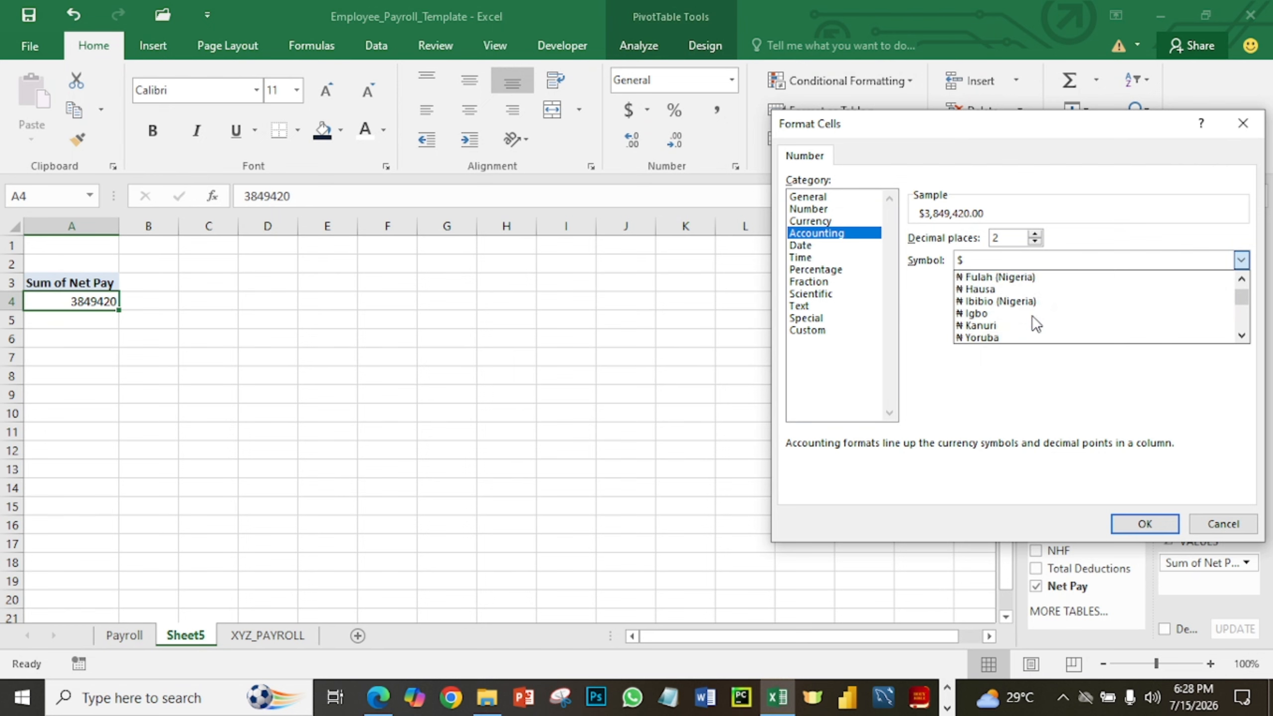
click(972, 325)
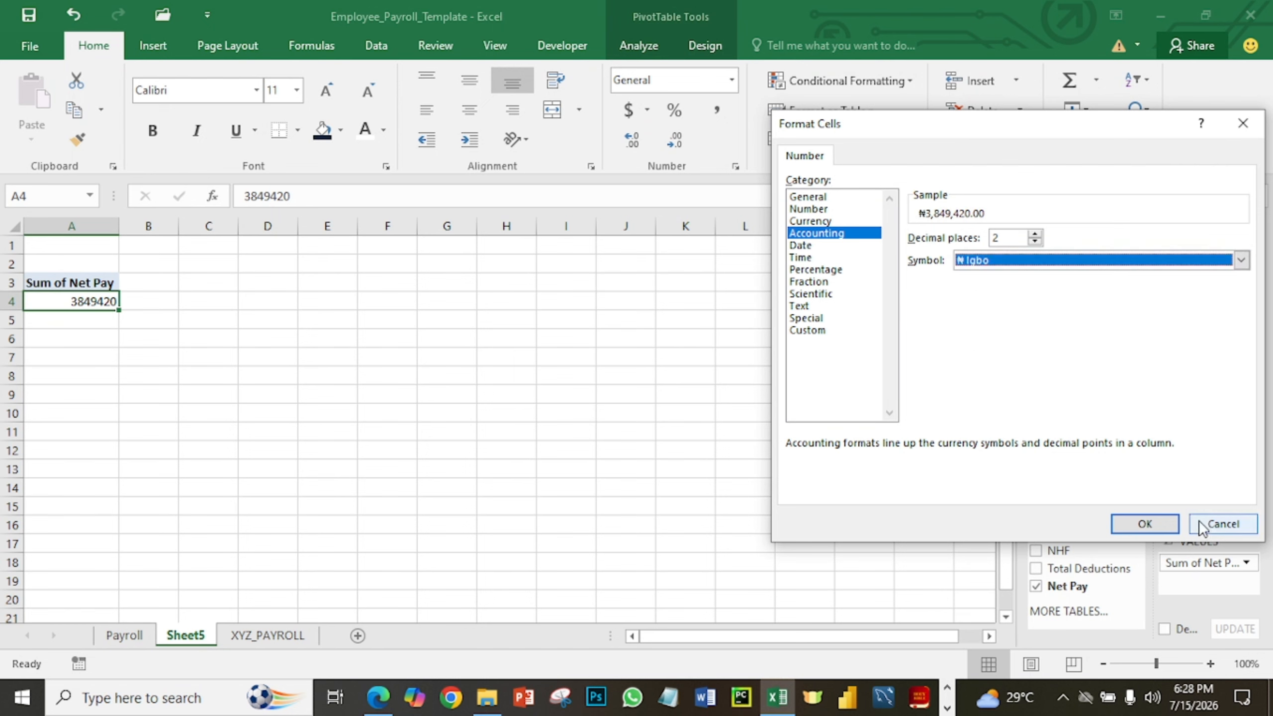
click(1153, 525)
click(1058, 457)
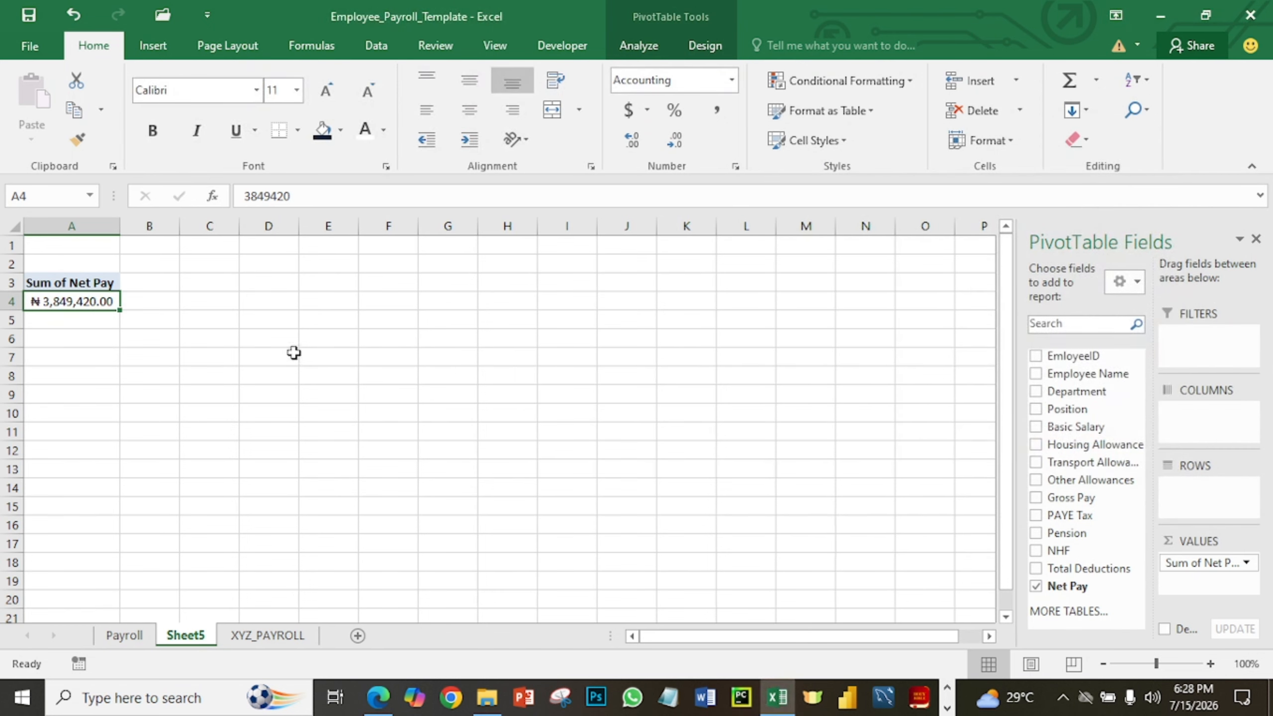
click(243, 643)
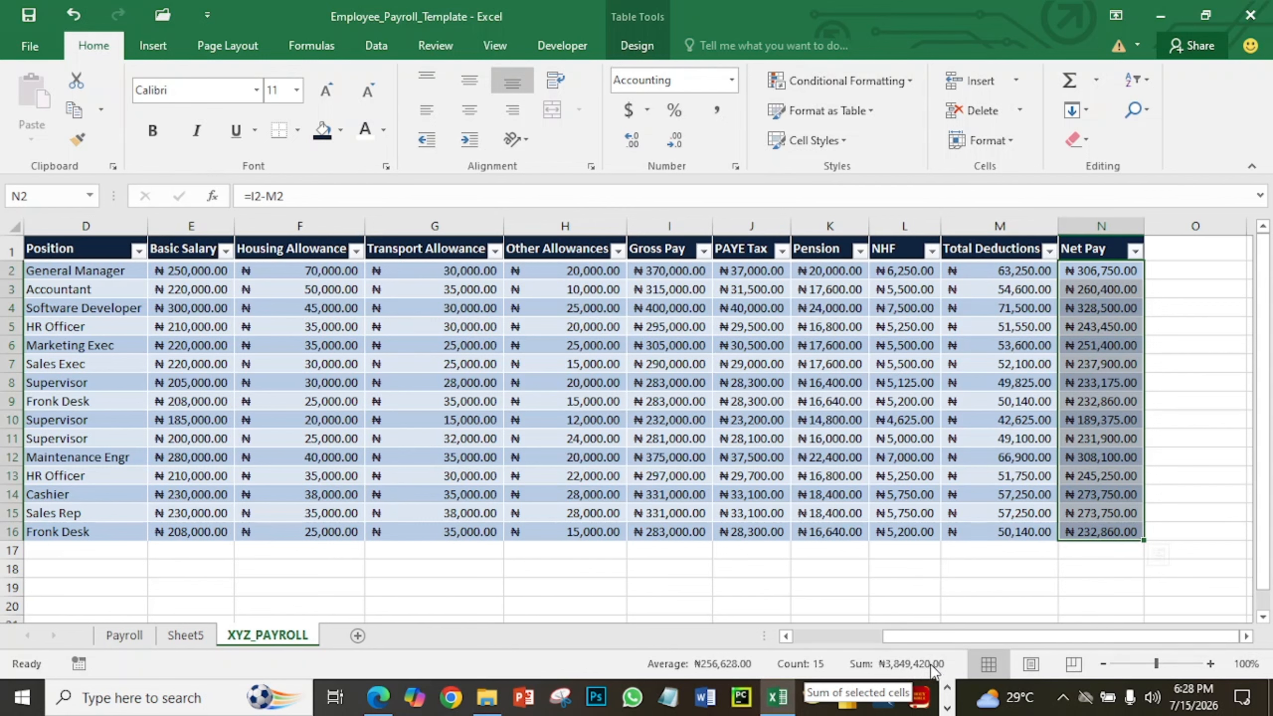
click(190, 636)
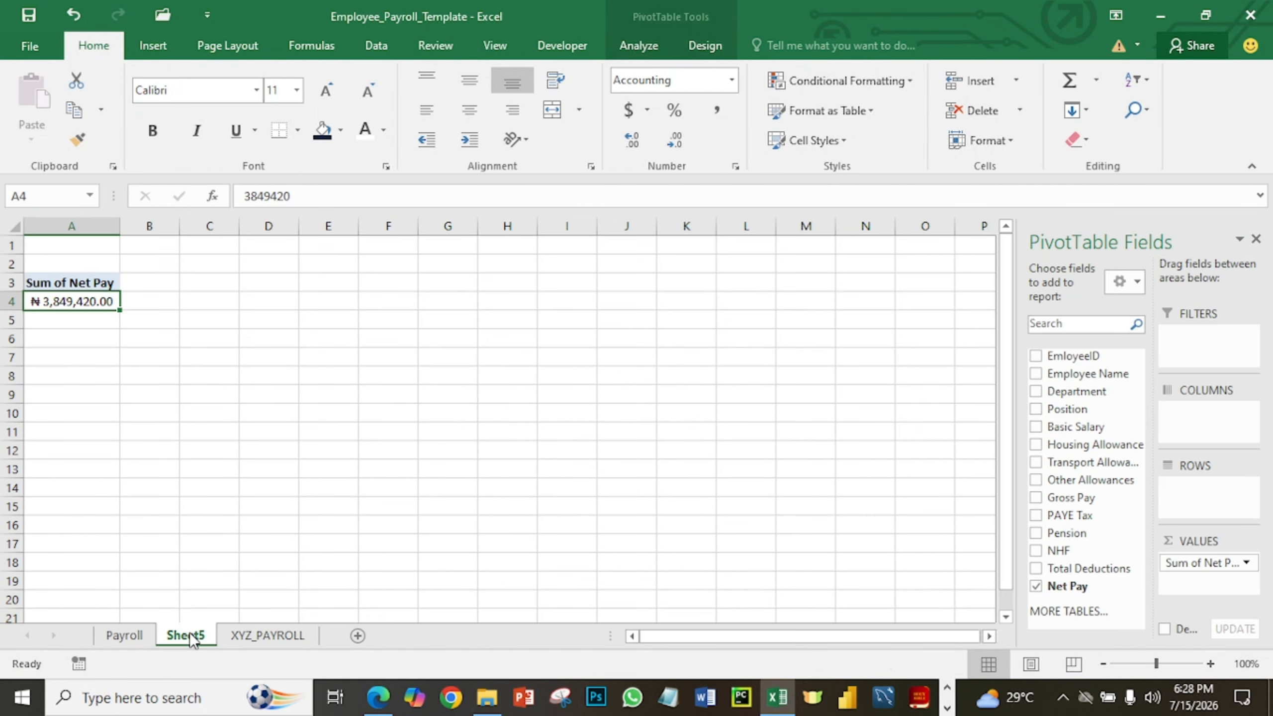
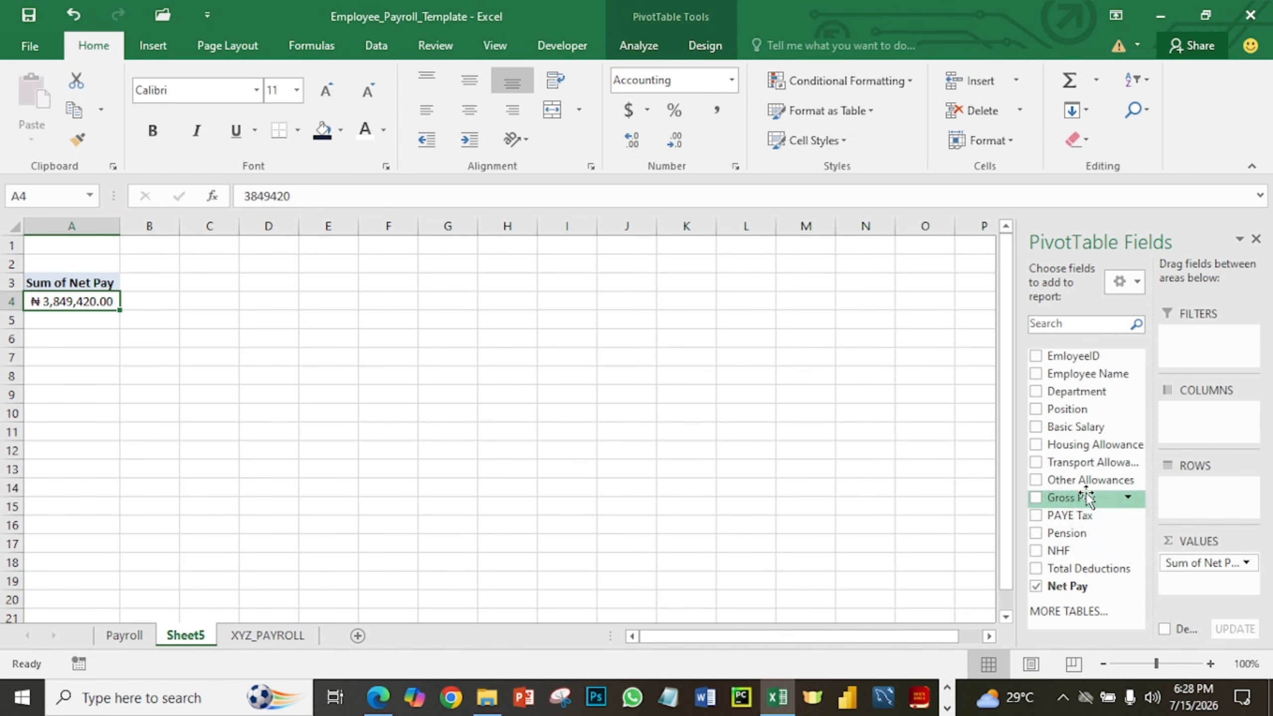
Add Employee Name to the Sheet5 pivot rows and compare the per-employee net pay with XYZ_PAYROLL.
drag(1088, 374, 1208, 499)
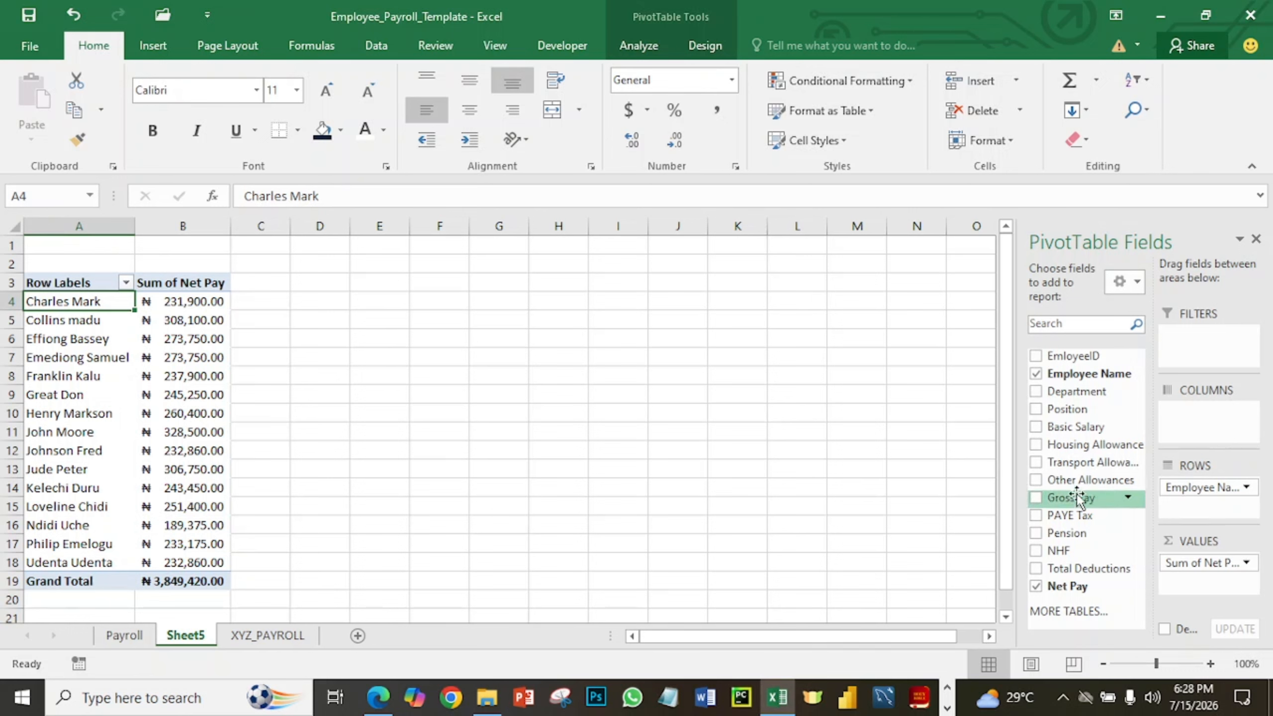
click(266, 635)
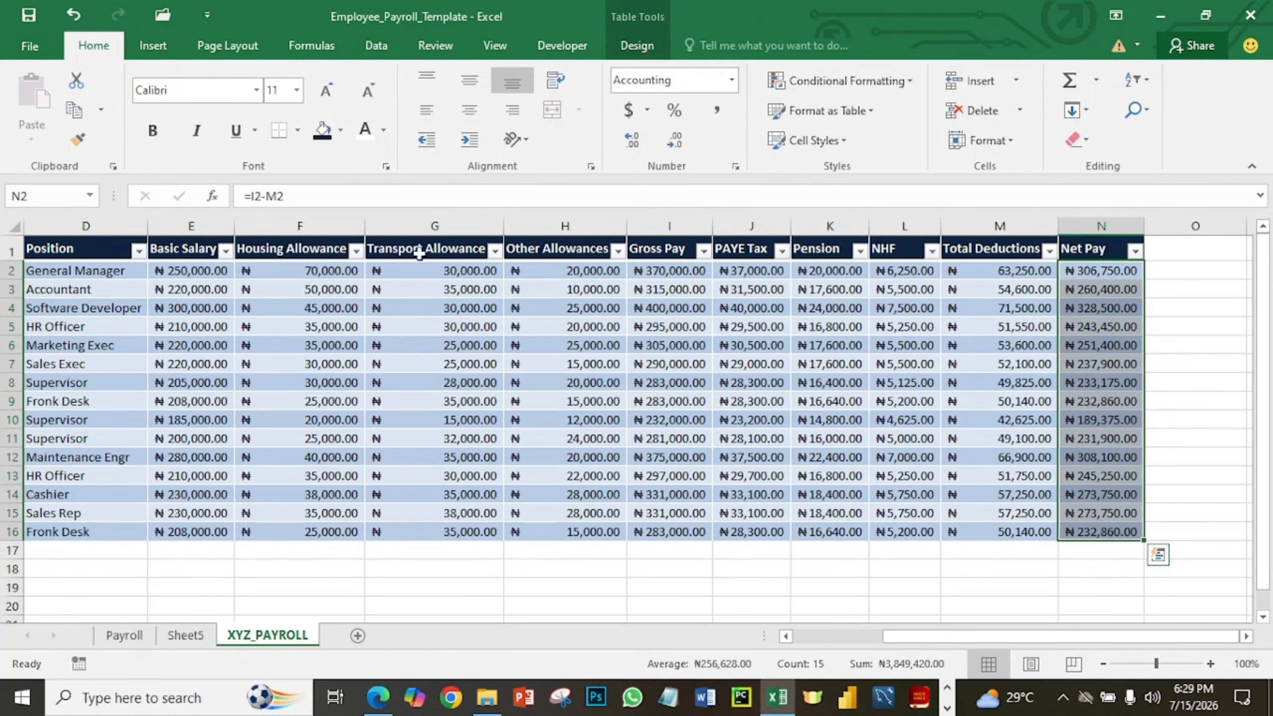
click(198, 636)
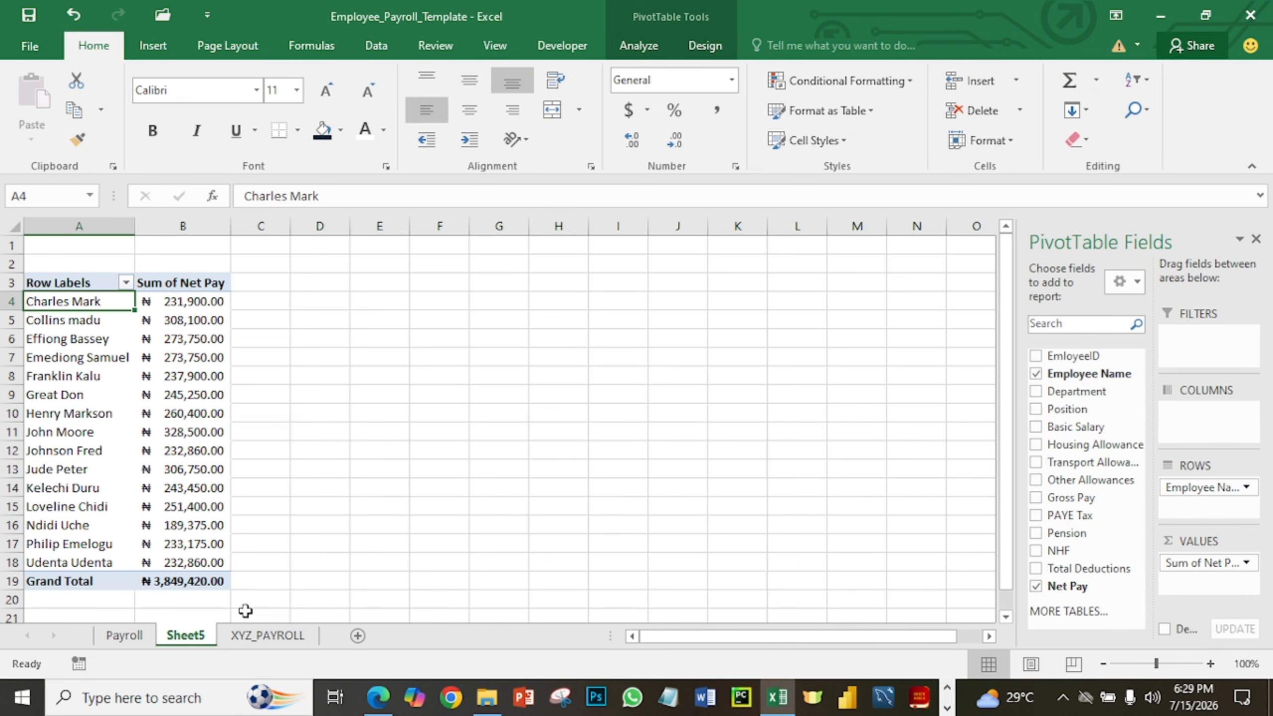
click(246, 633)
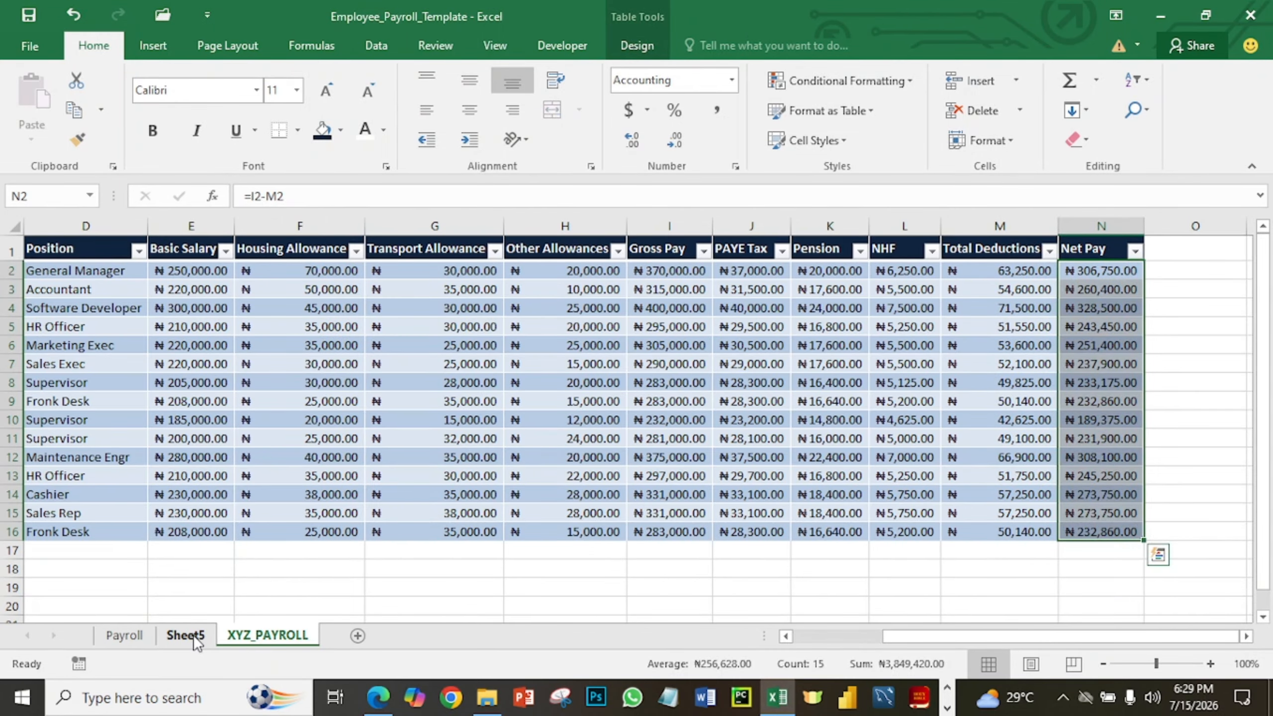
click(193, 635)
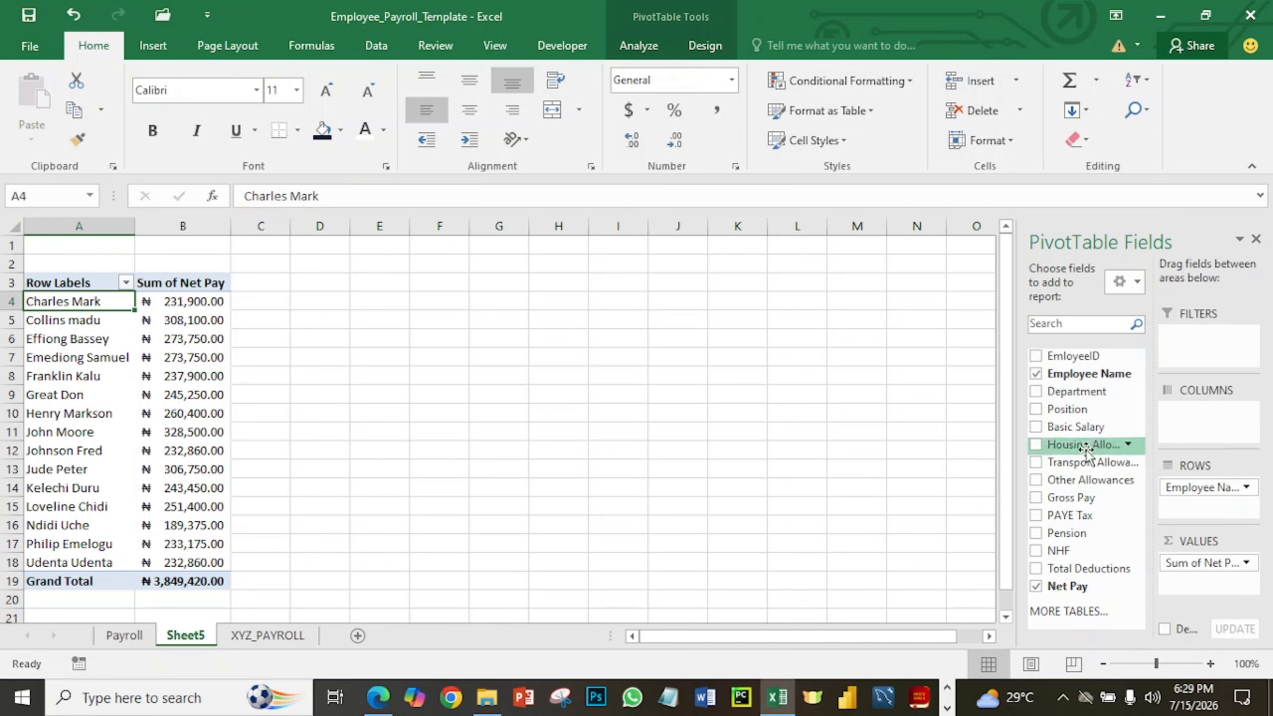
Add Department to the pivot rows above Employee Name, grouping employees by department.
drag(1078, 394, 1196, 494)
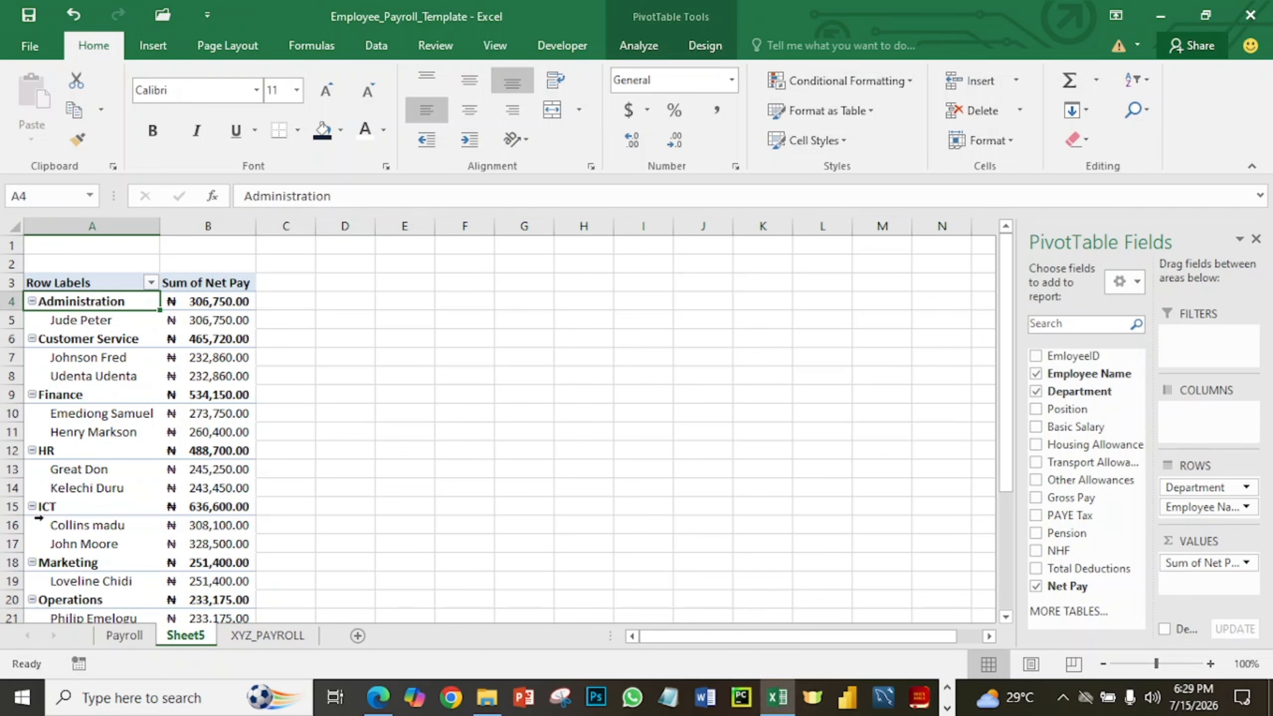
scroll(94, 536, down, 2)
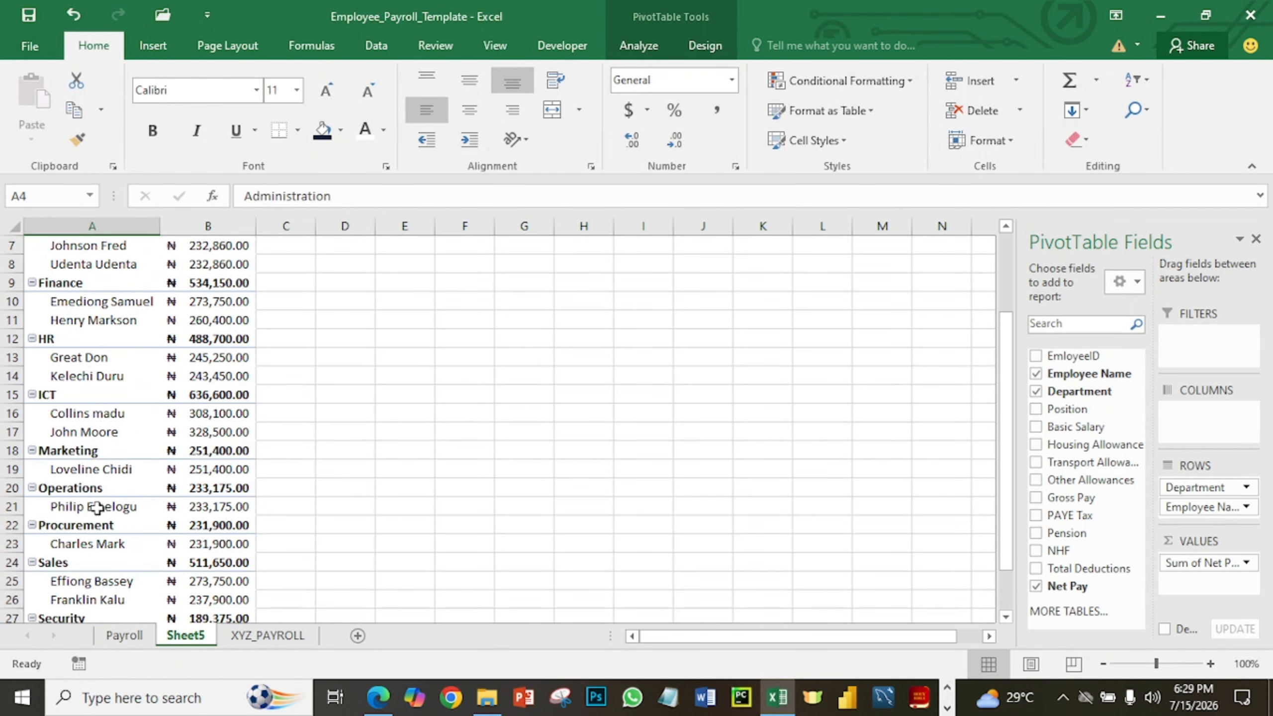
scroll(107, 532, down, 2)
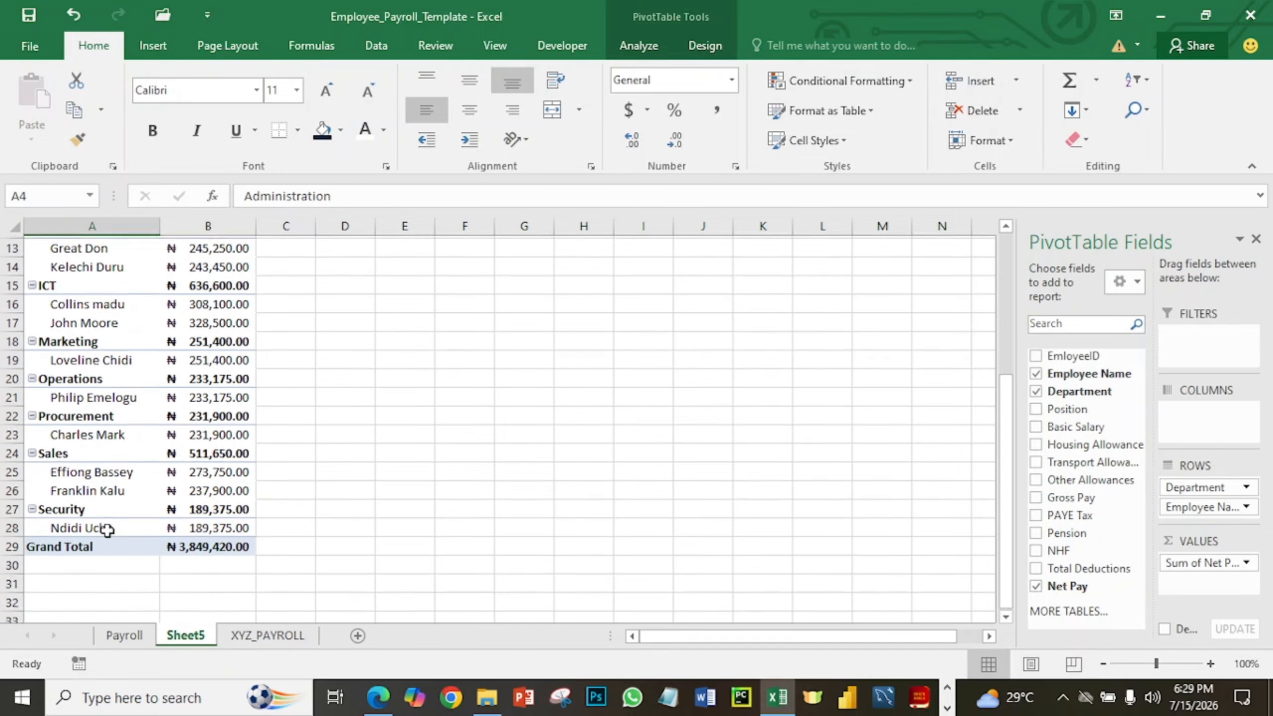
scroll(99, 529, up, 4)
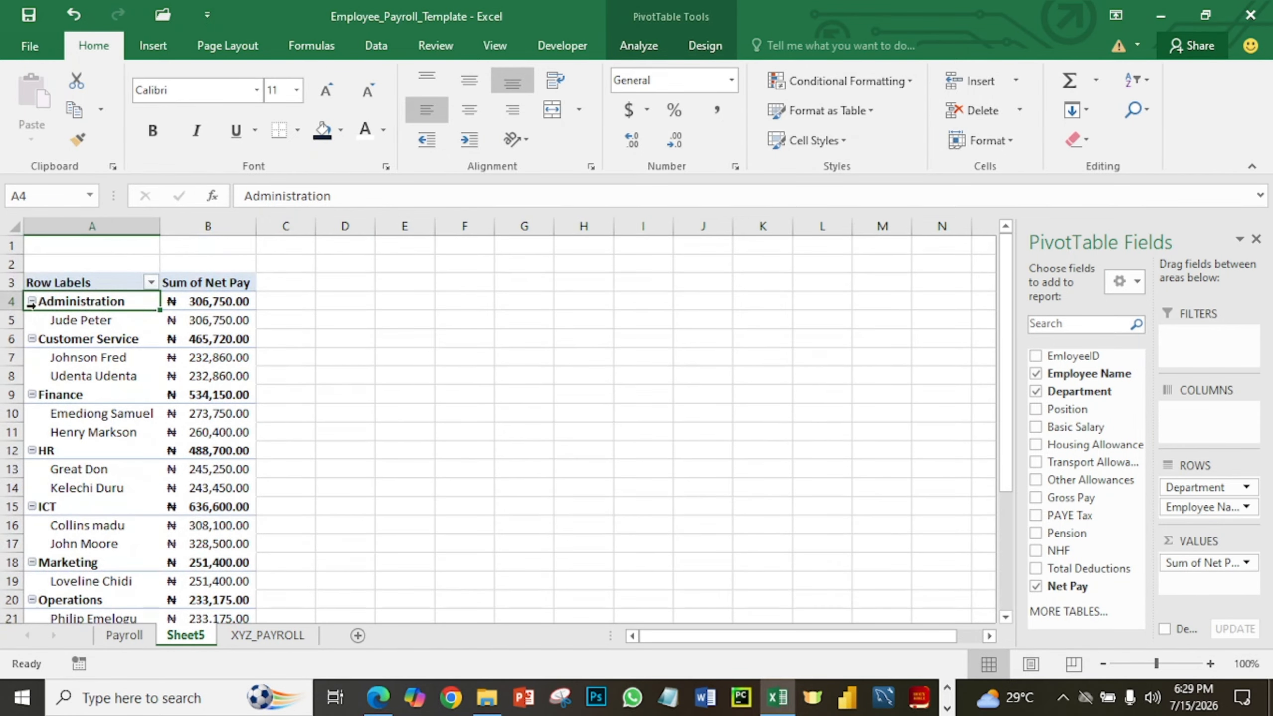
Collapse all ten departments, from Administration to Security, to show only department subtotals.
click(31, 301)
click(31, 320)
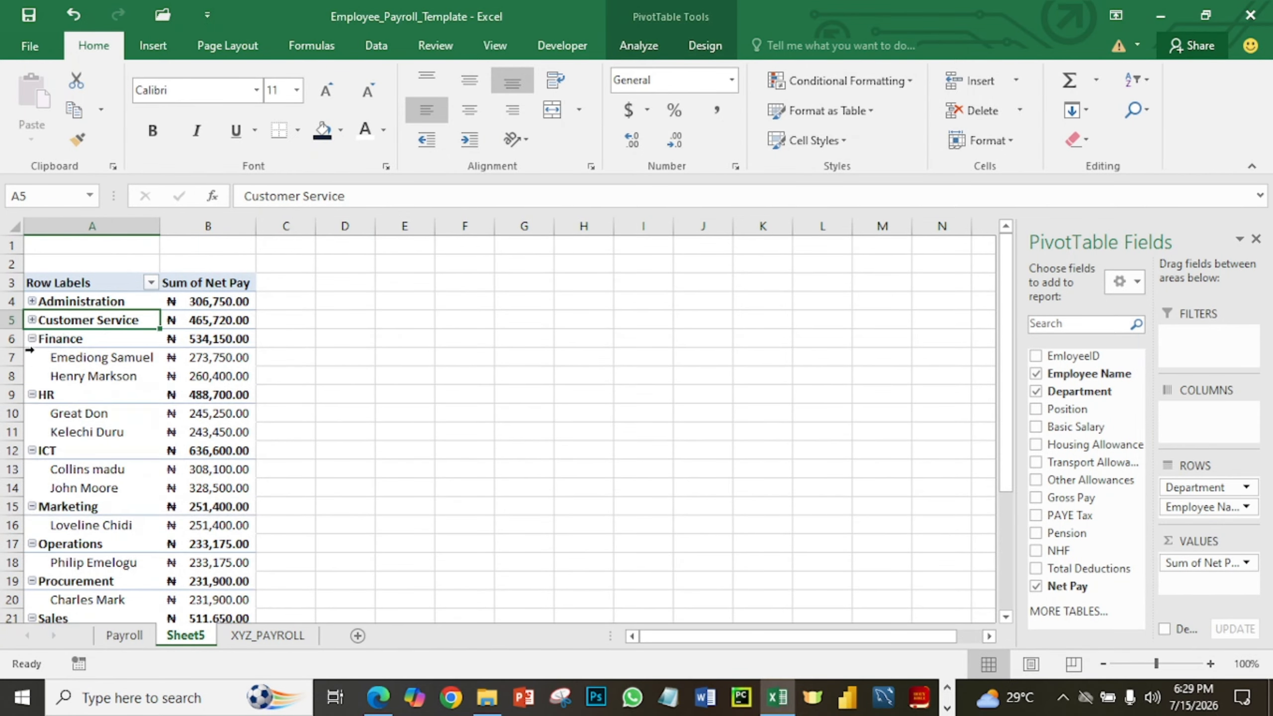
click(31, 340)
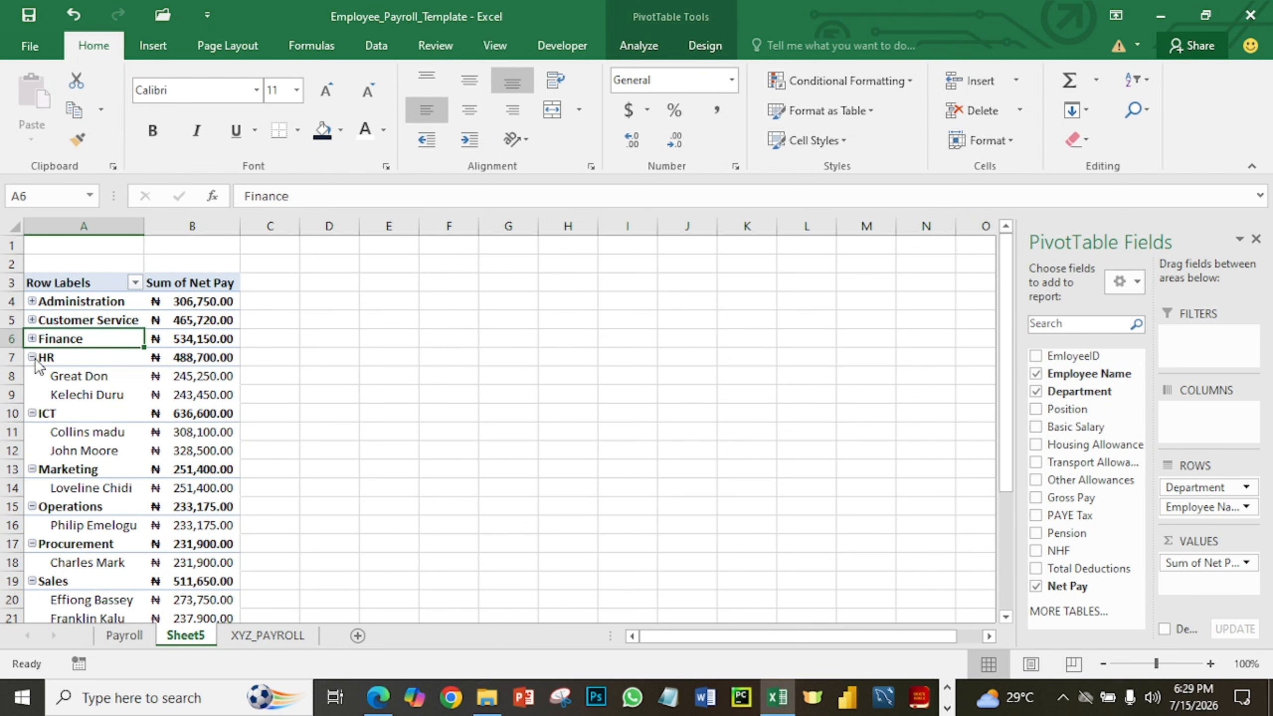
click(32, 357)
click(31, 376)
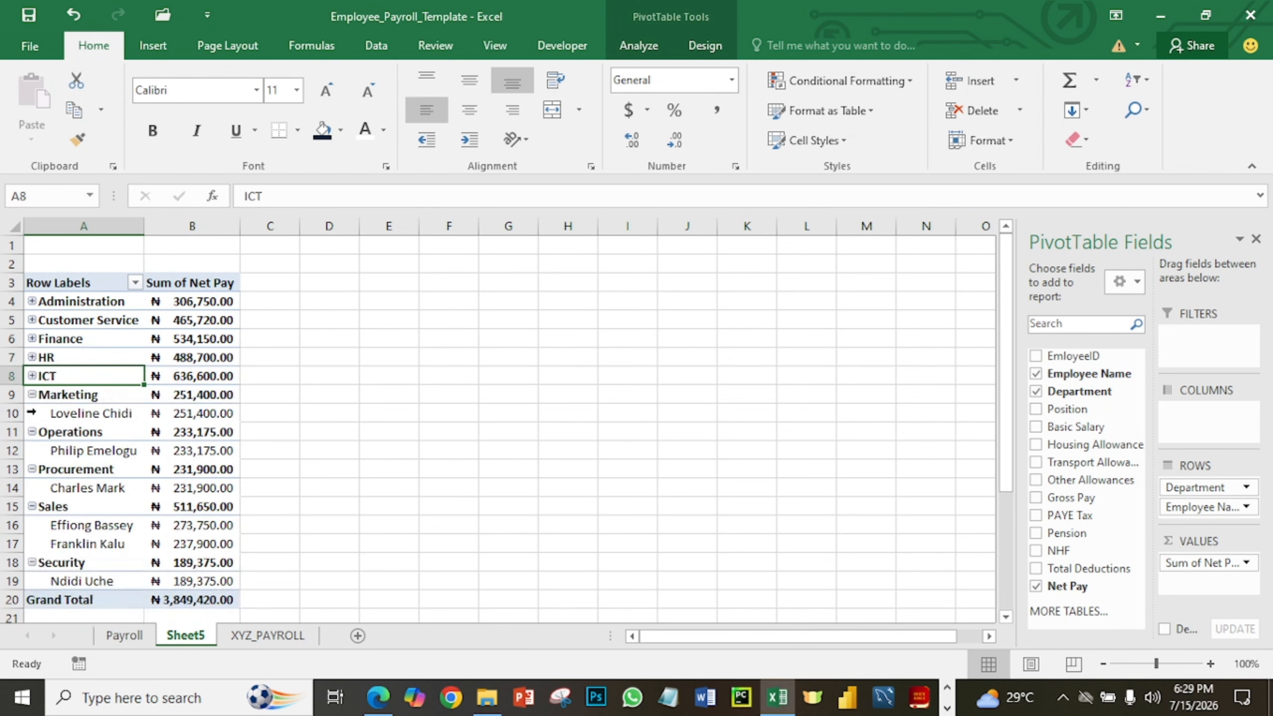
click(32, 395)
click(31, 413)
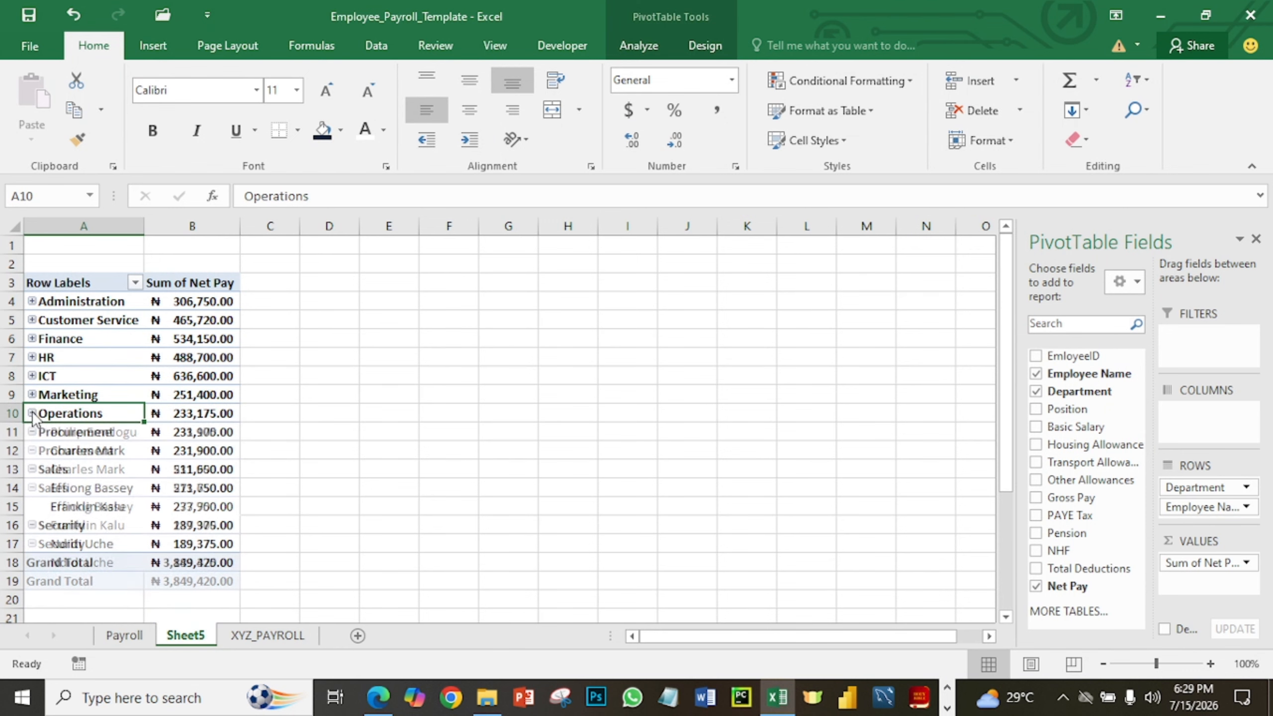
click(31, 432)
click(31, 451)
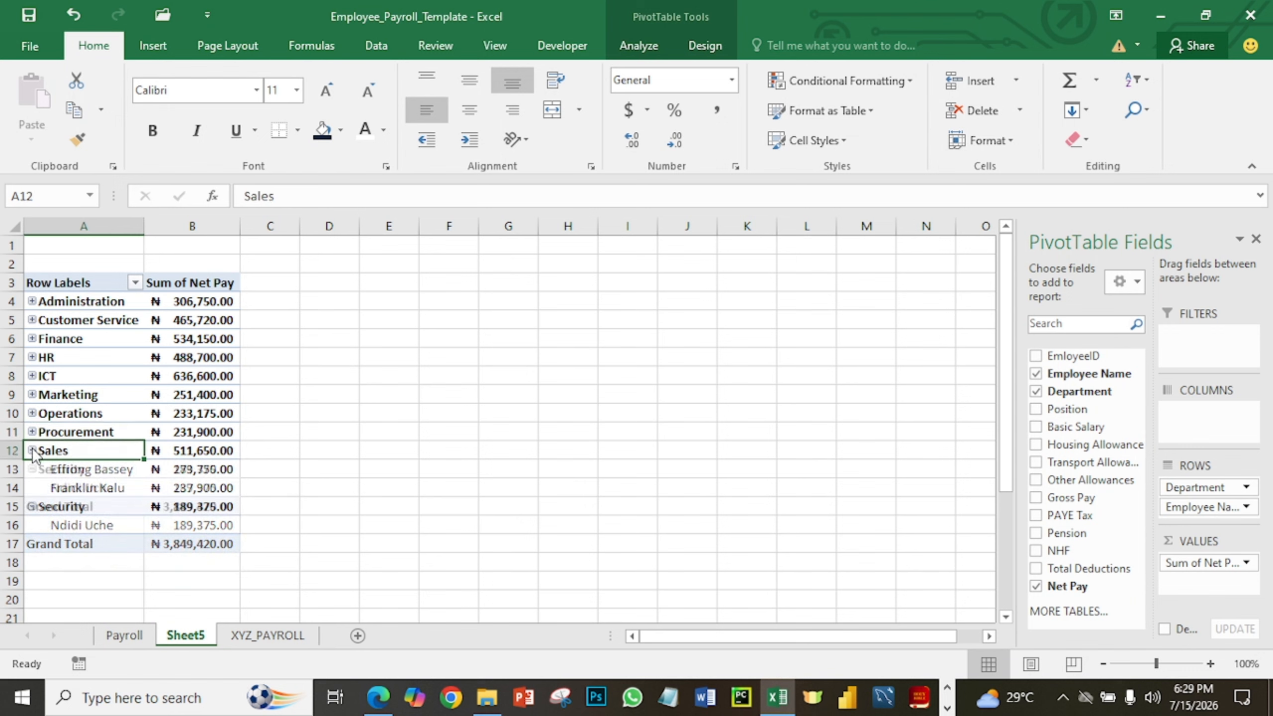
click(32, 470)
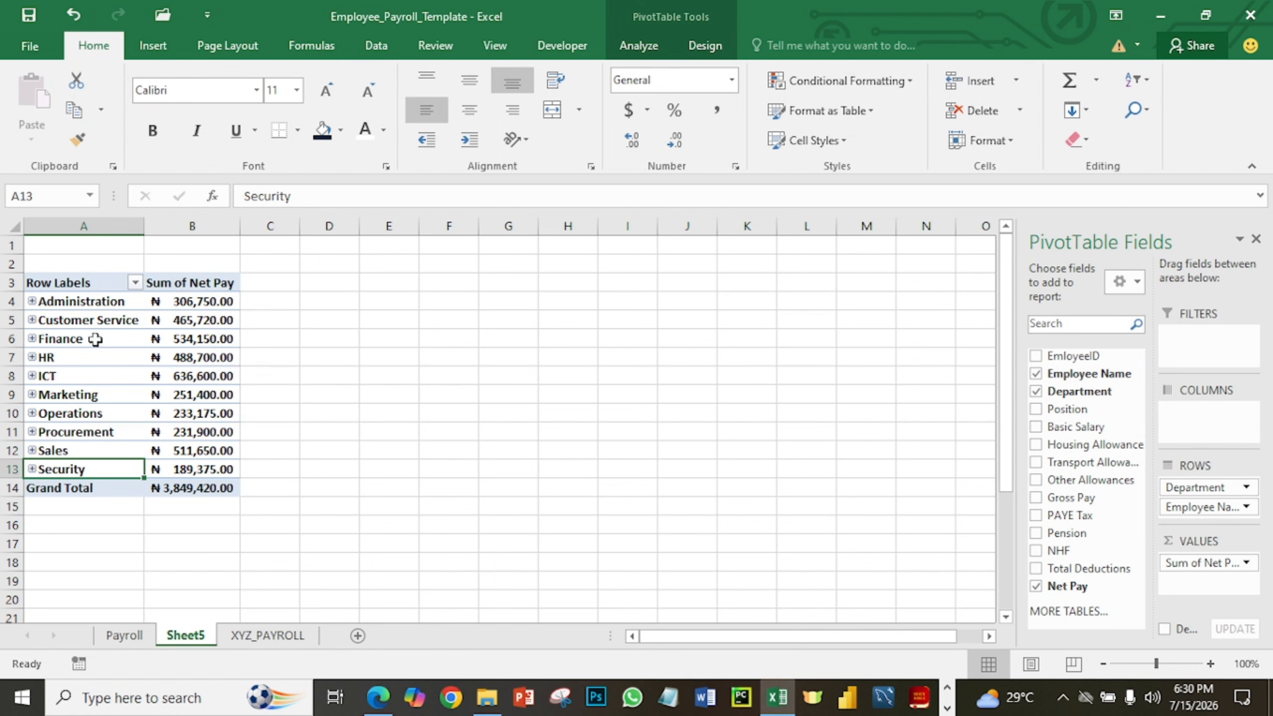
Expand the Administration, Customer Service, Finance, HR and ICT groups, checking one employee's net pay.
click(32, 302)
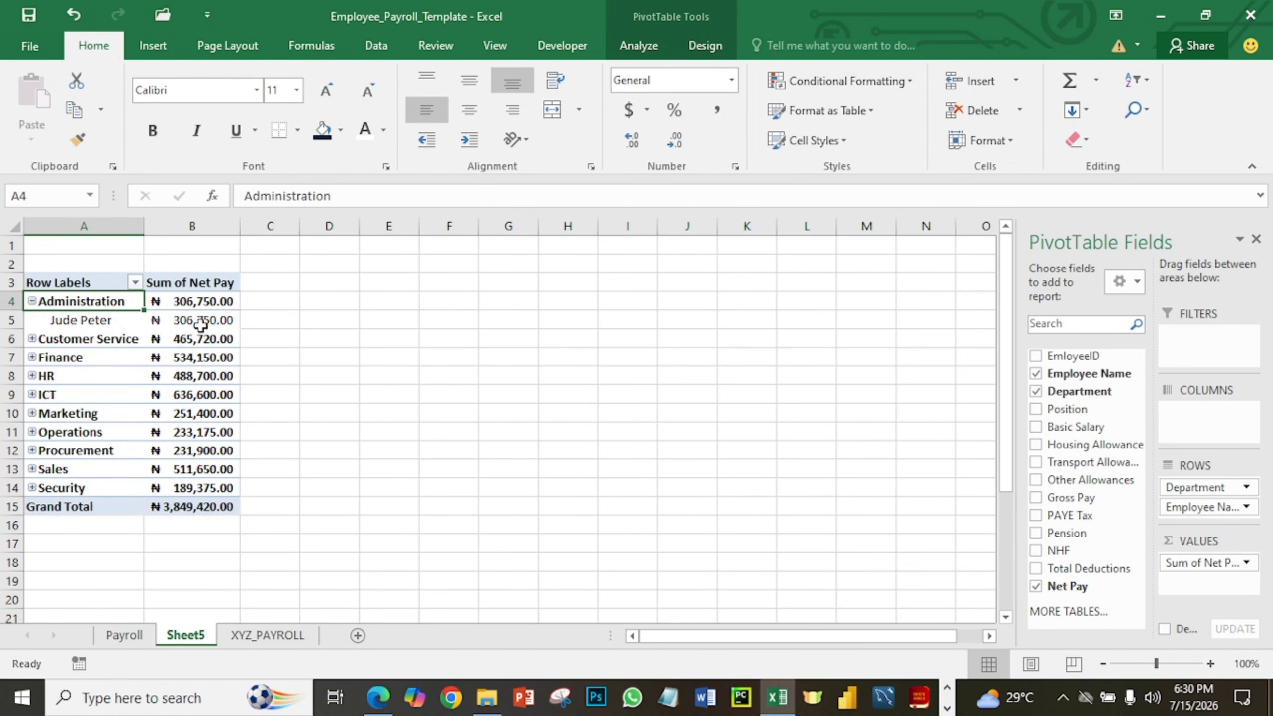
click(31, 339)
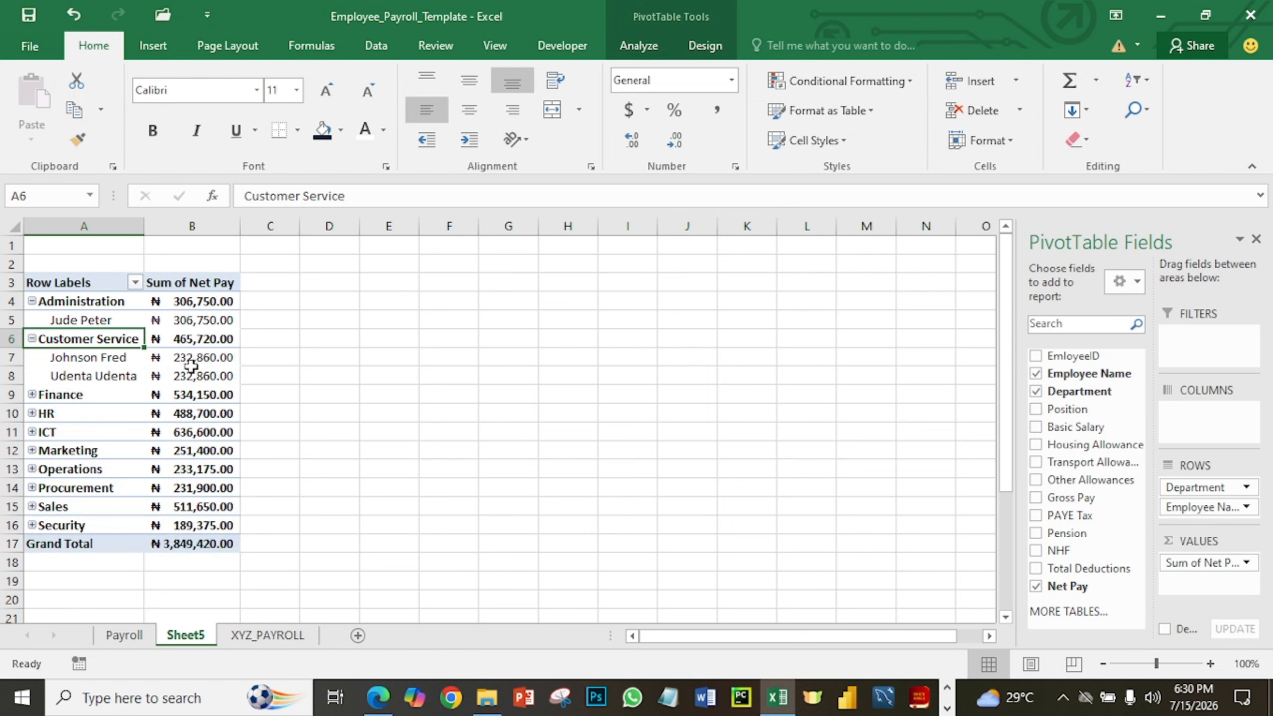
click(201, 362)
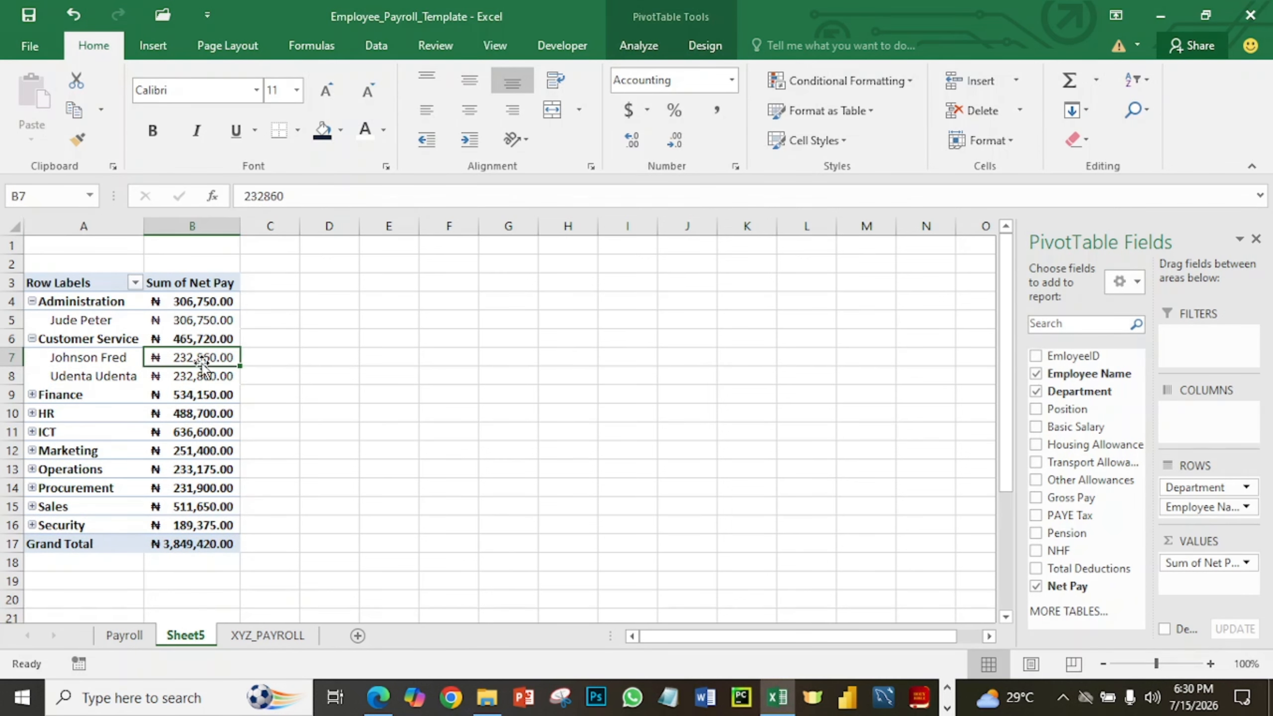
click(31, 395)
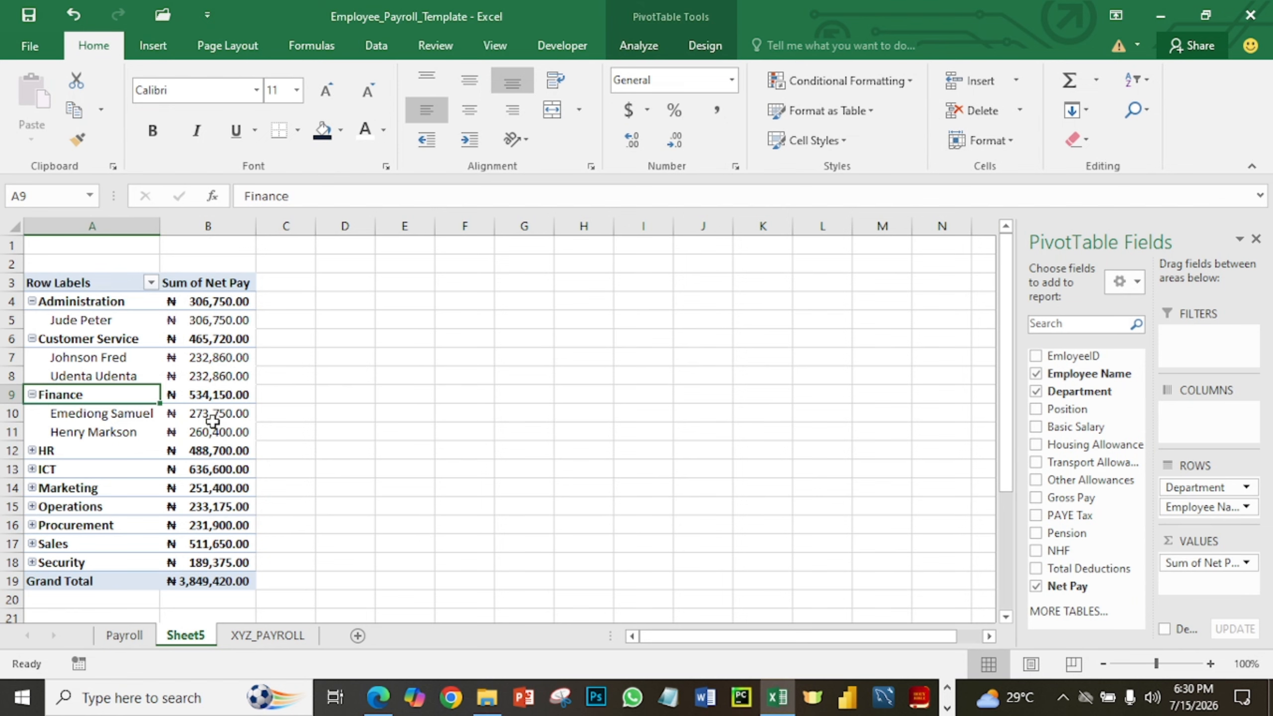
click(31, 451)
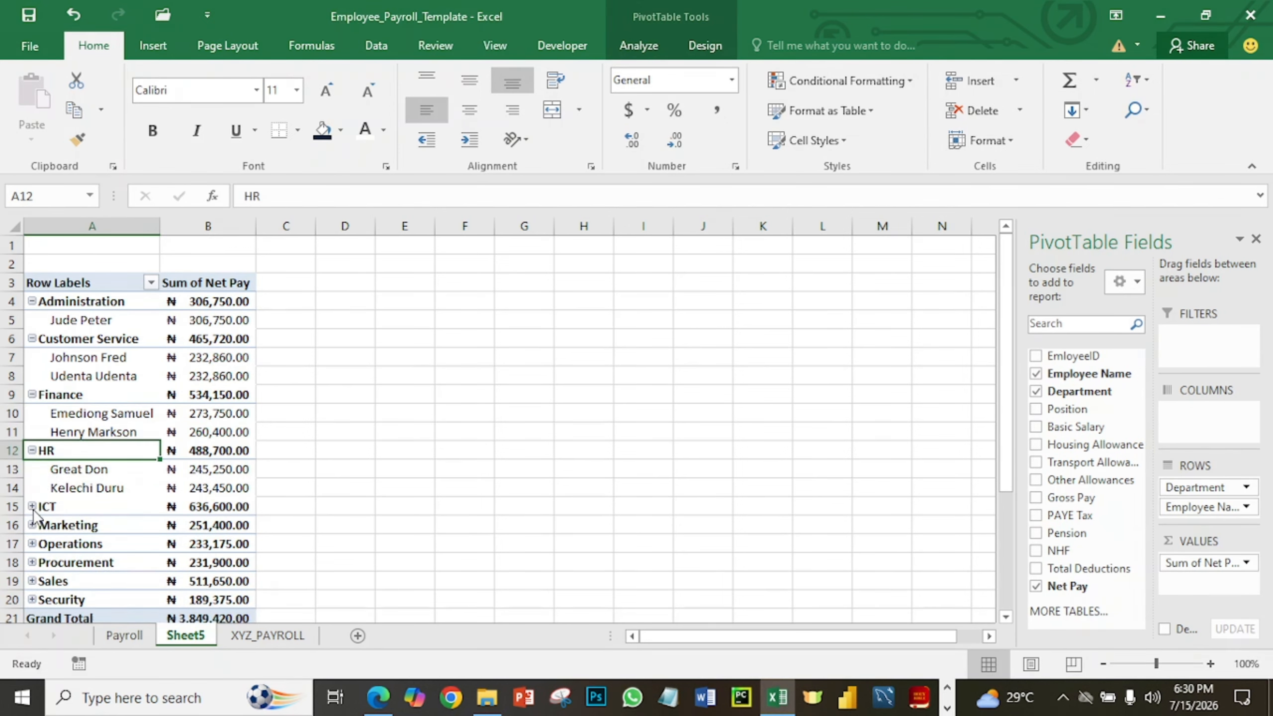
click(32, 506)
scroll(55, 486, down, 4)
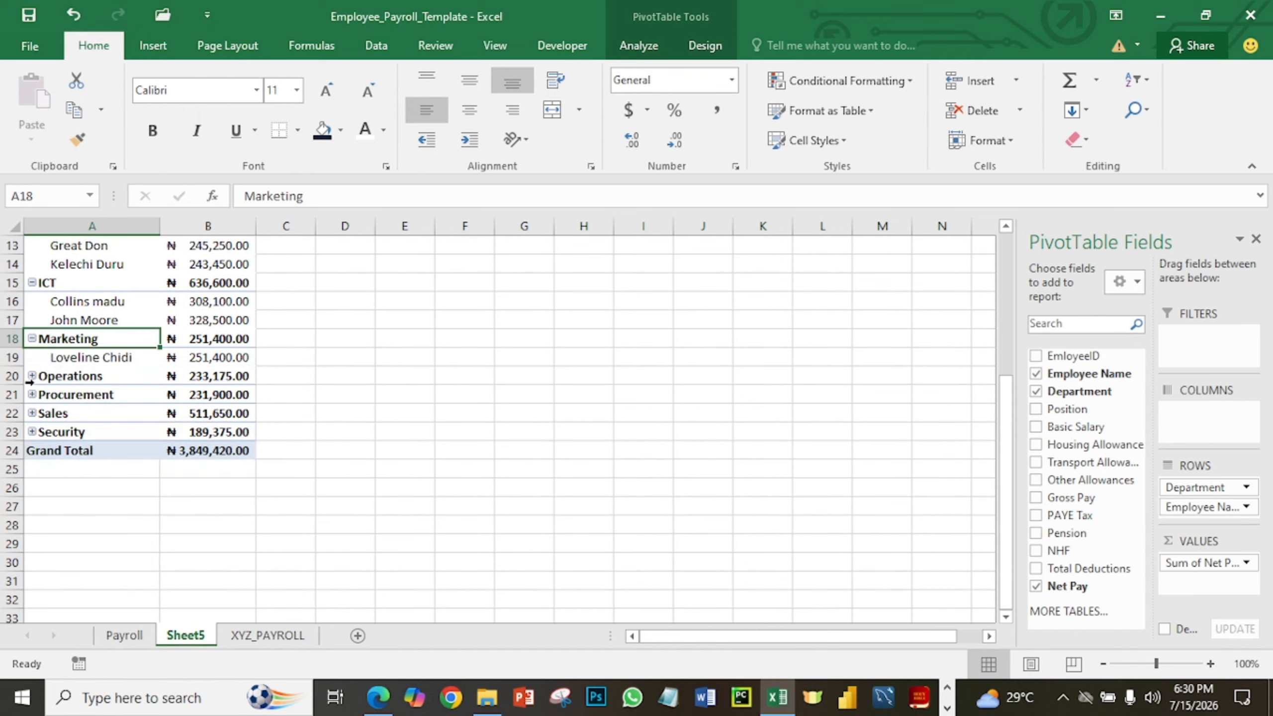
Expand the Operations, Procurement, Sales and Security groups to list their employees.
click(33, 375)
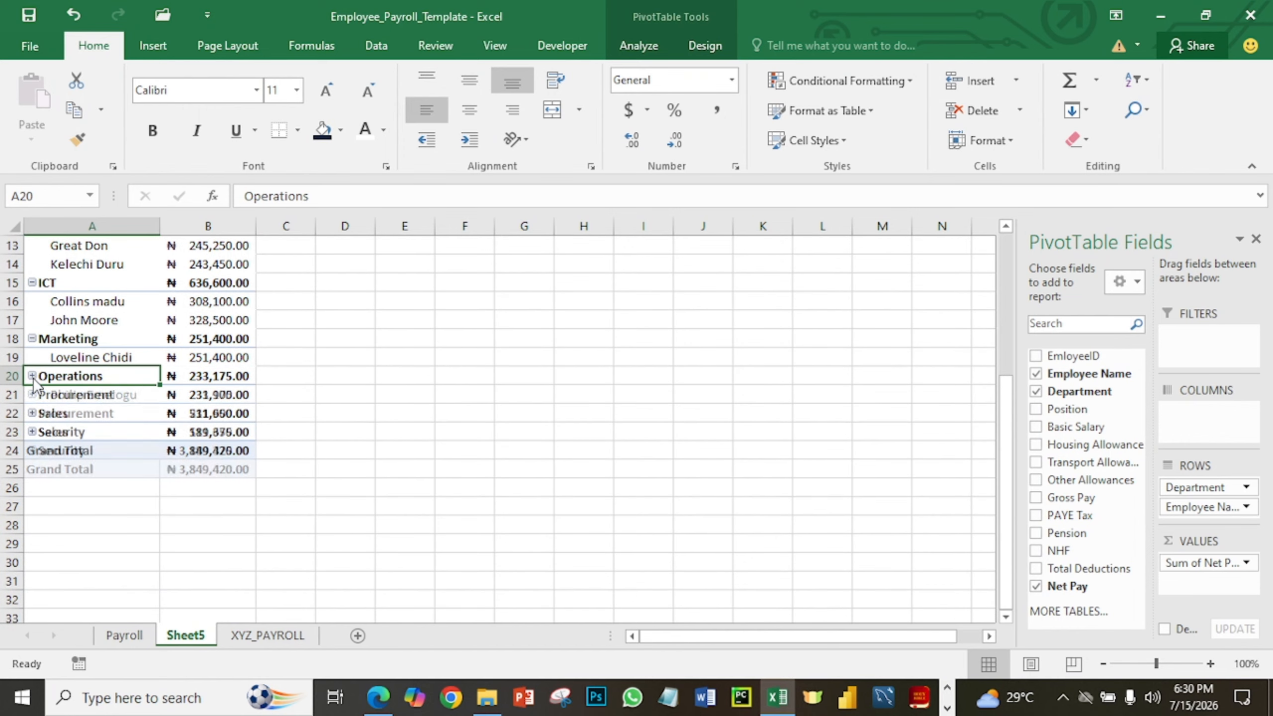
click(32, 413)
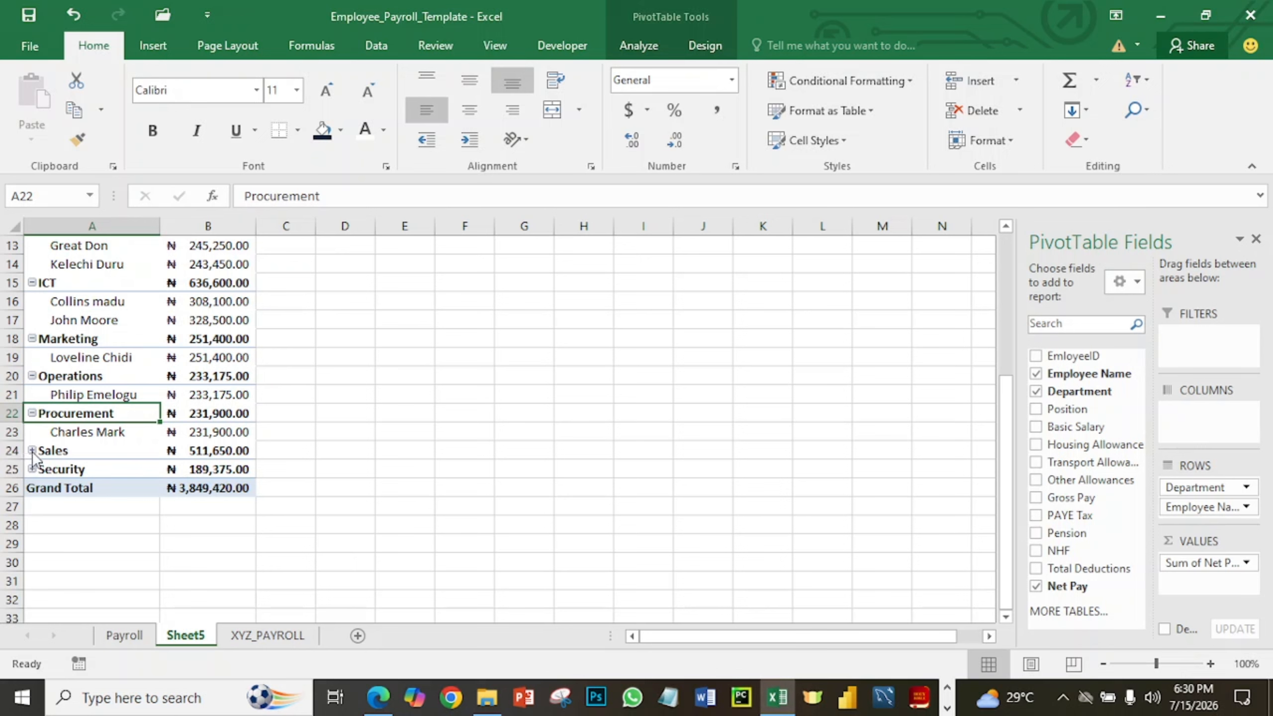
click(31, 450)
click(31, 506)
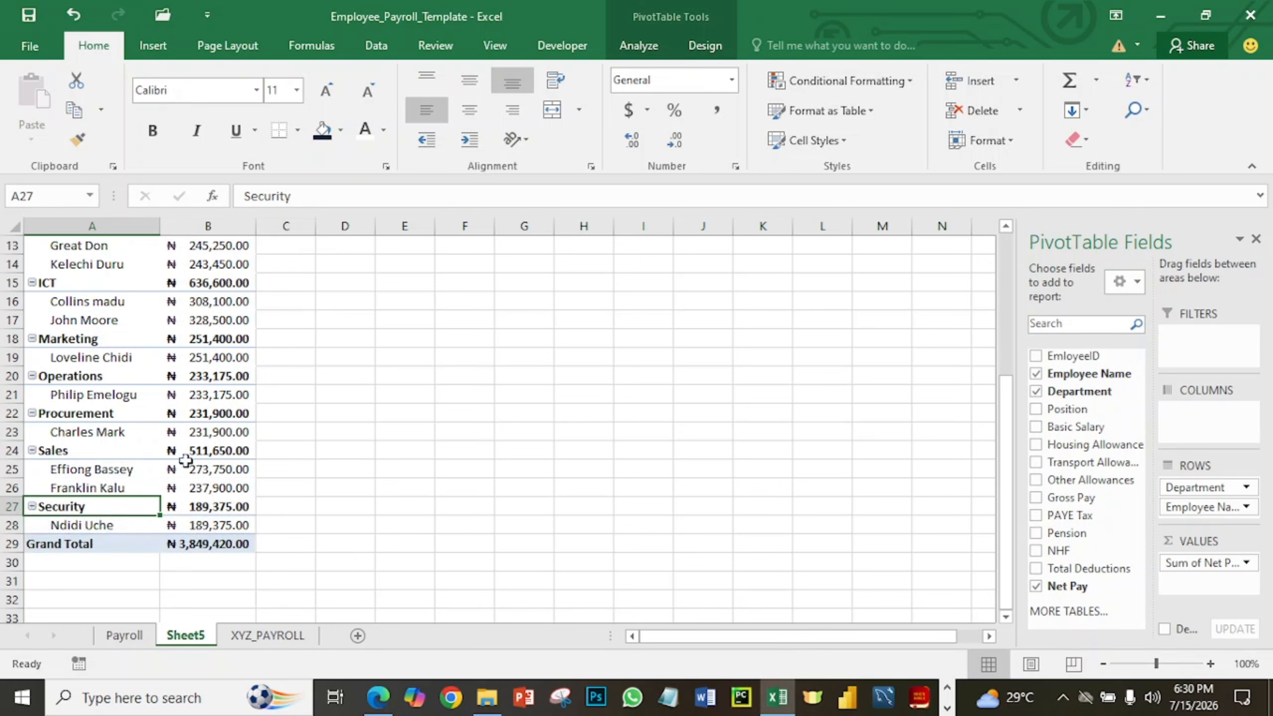
mouse_move(245, 377)
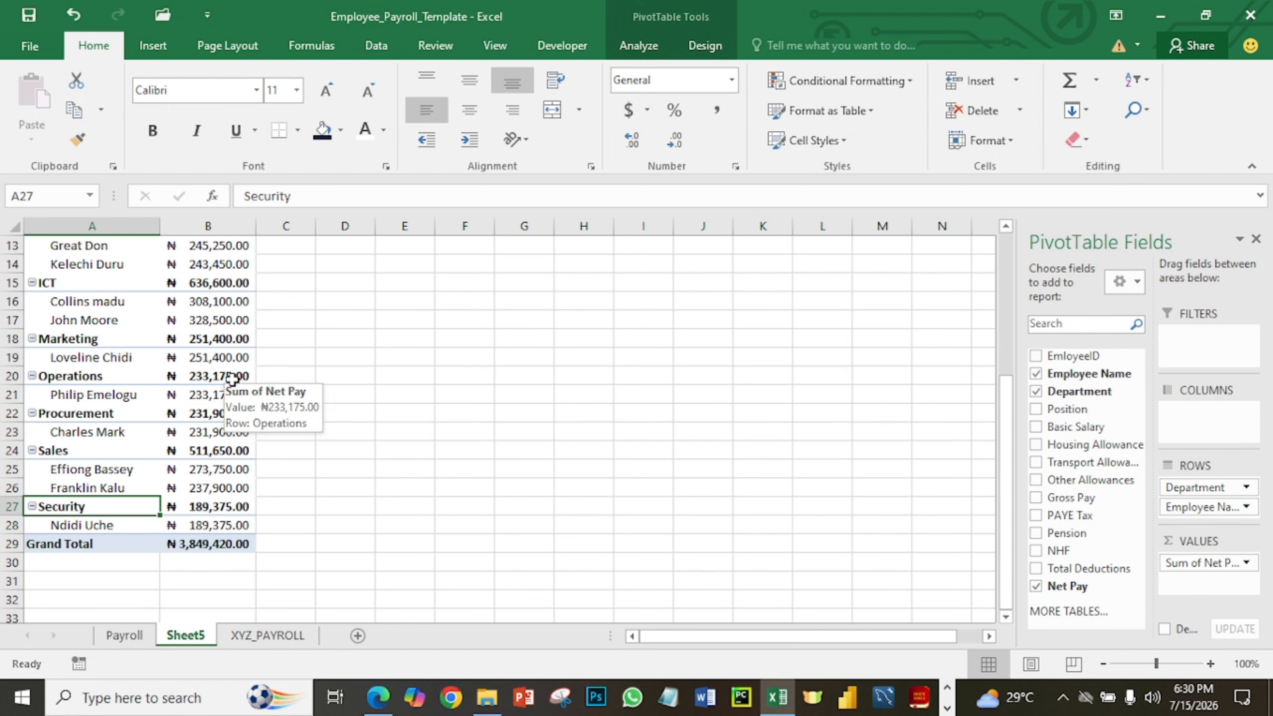
mouse_move(256, 401)
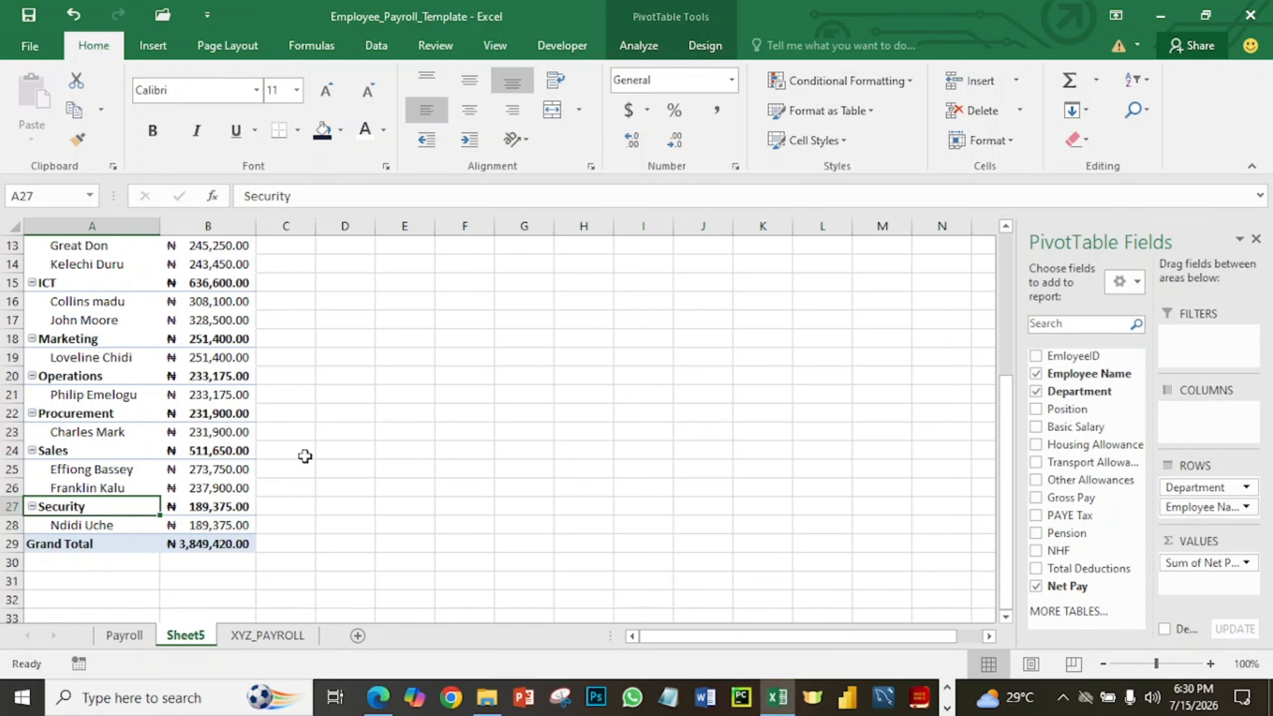
Insert a clustered column PivotChart from the Sheet5 pivot table.
click(150, 274)
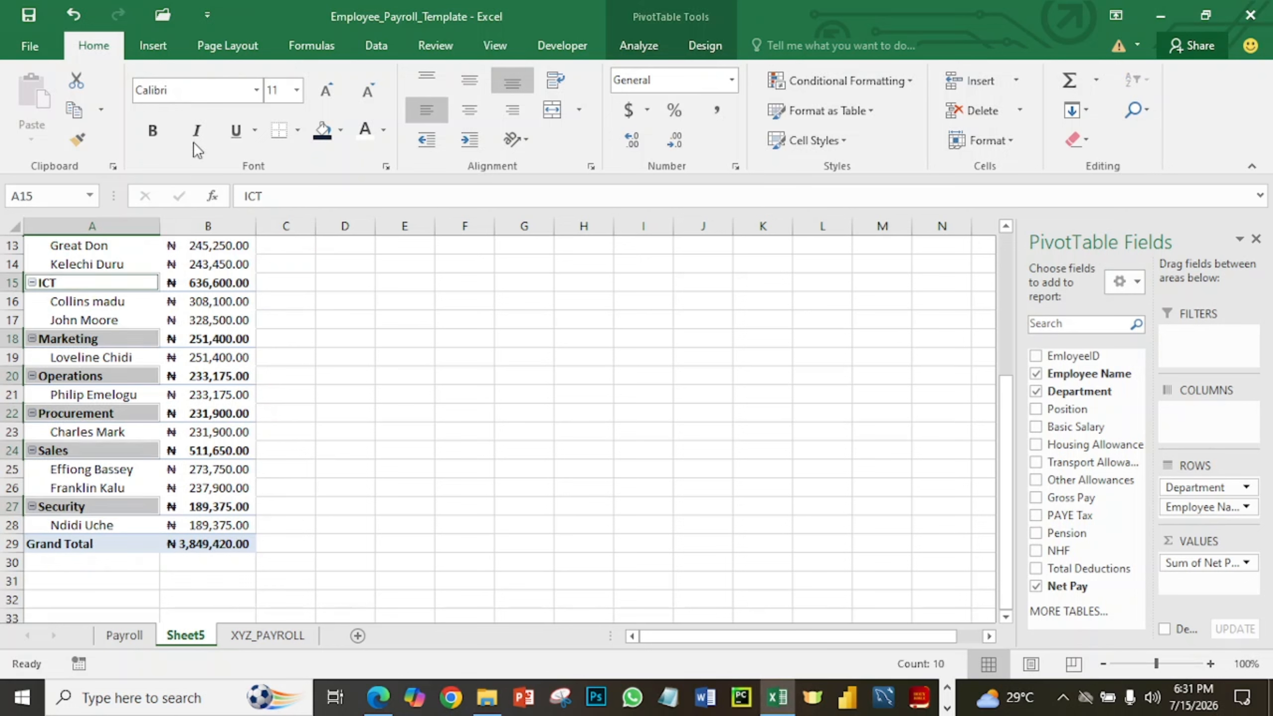
click(161, 48)
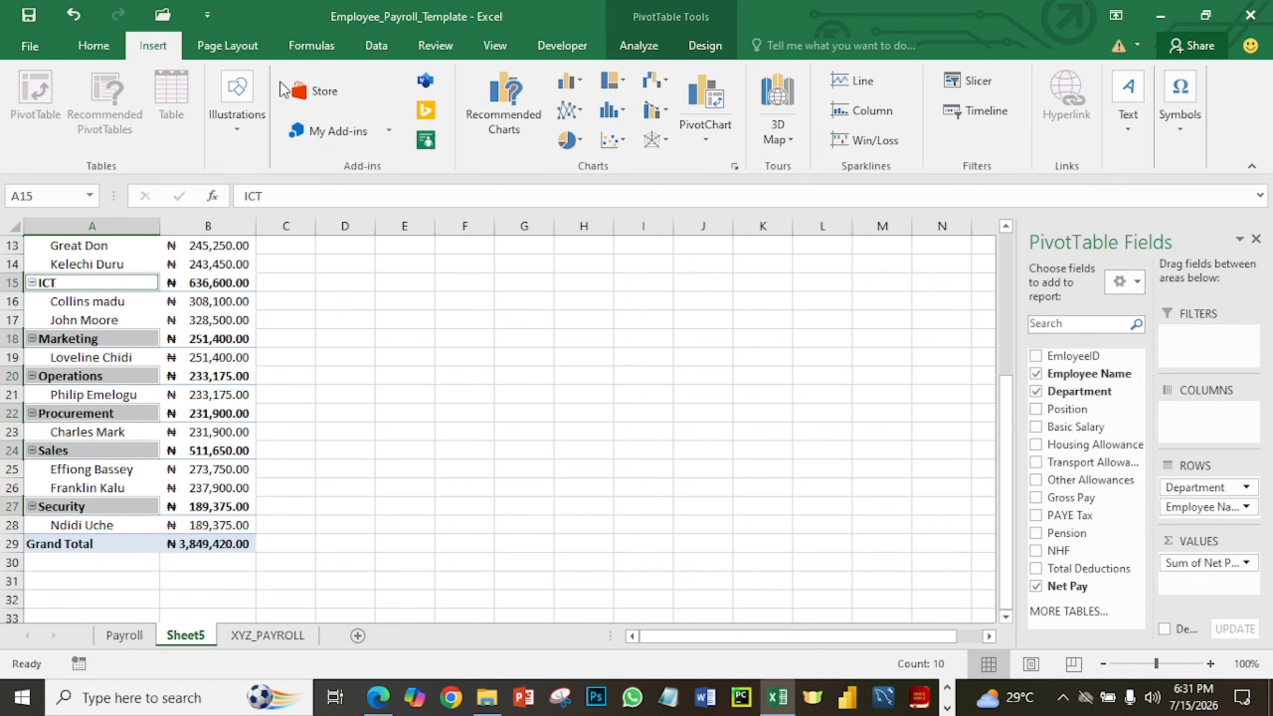
click(695, 115)
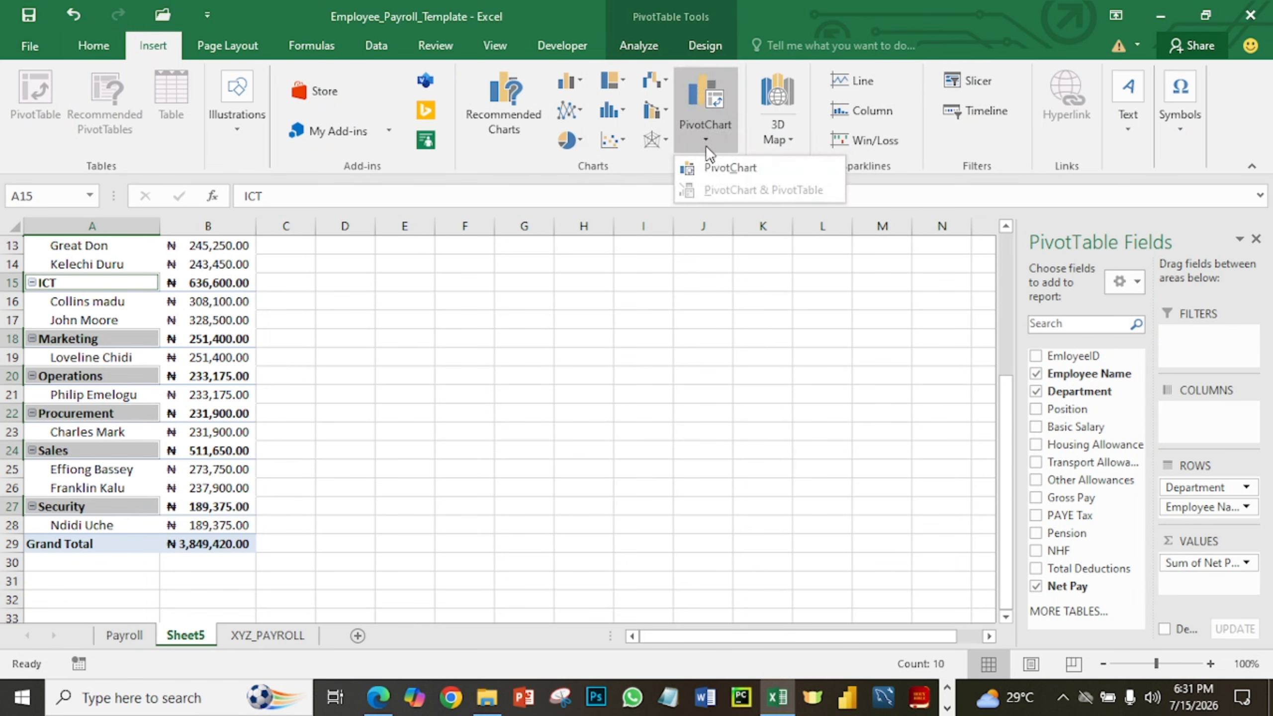
click(710, 165)
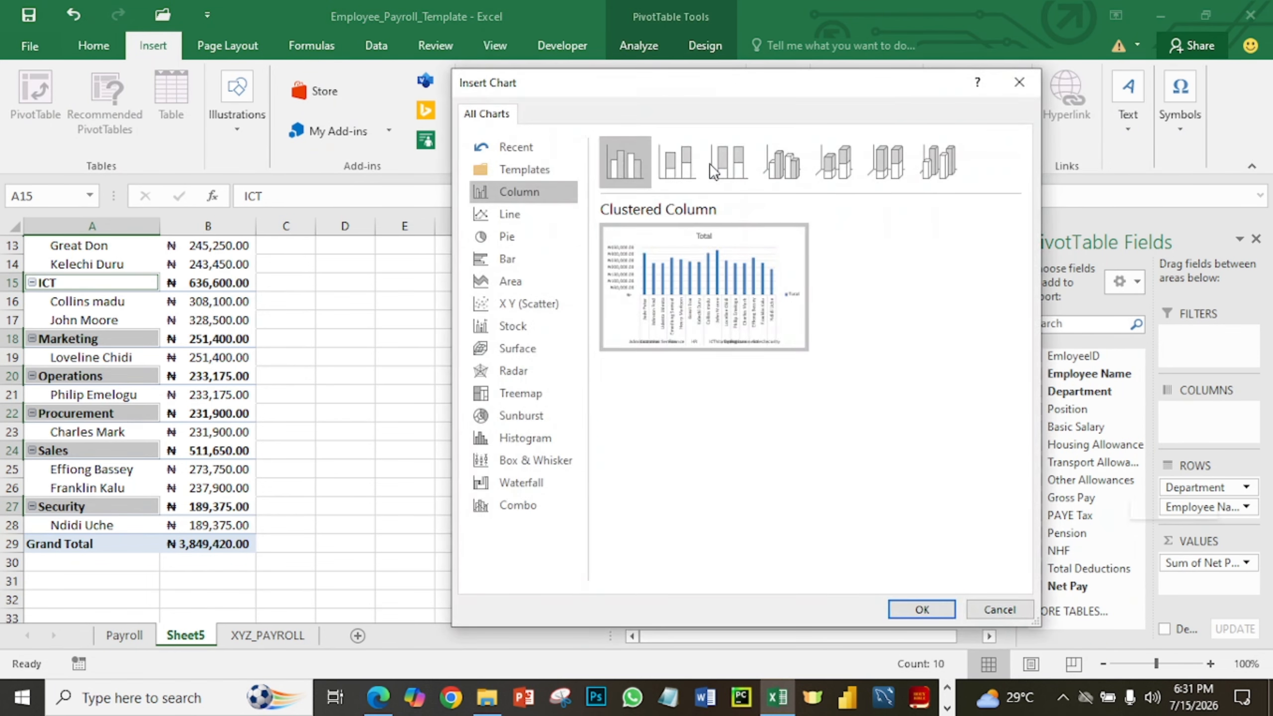
mouse_move(614, 273)
click(920, 609)
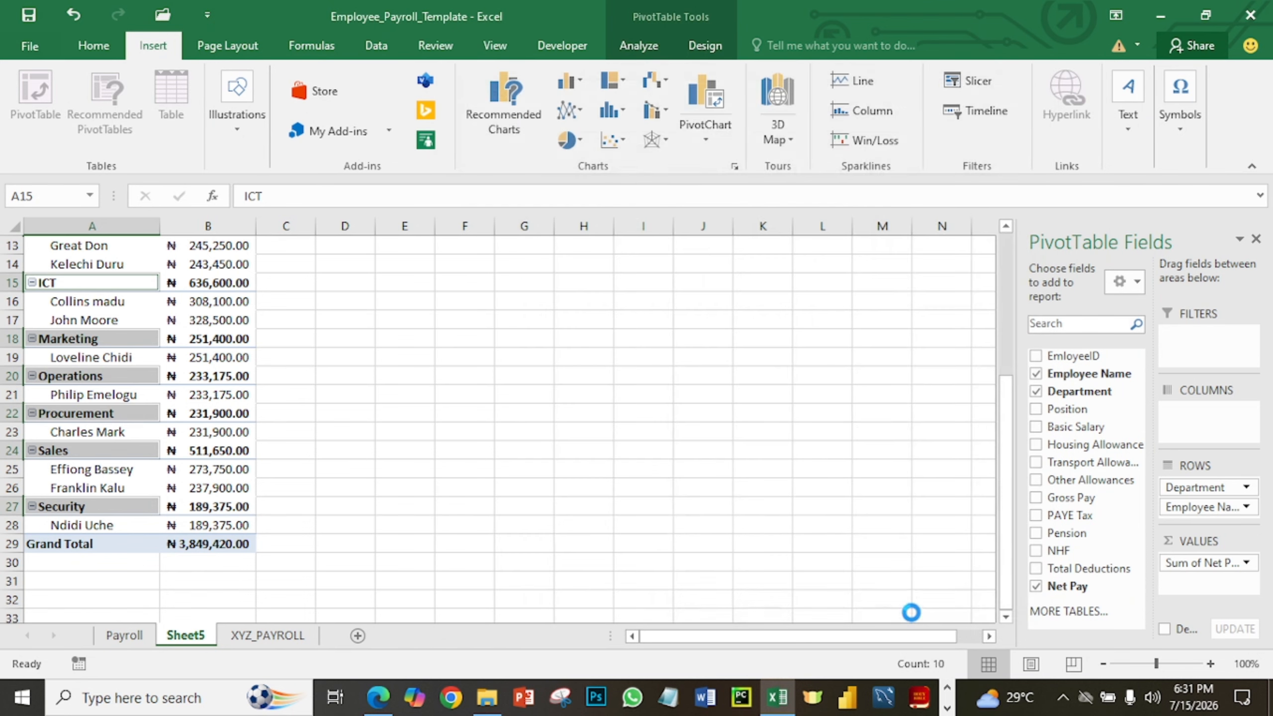
Move the PivotChart up and left beside the pivot table in columns C–J.
mouse_move(514, 320)
mouse_down()
mouse_move(580, 289)
mouse_move(591, 262)
mouse_up()
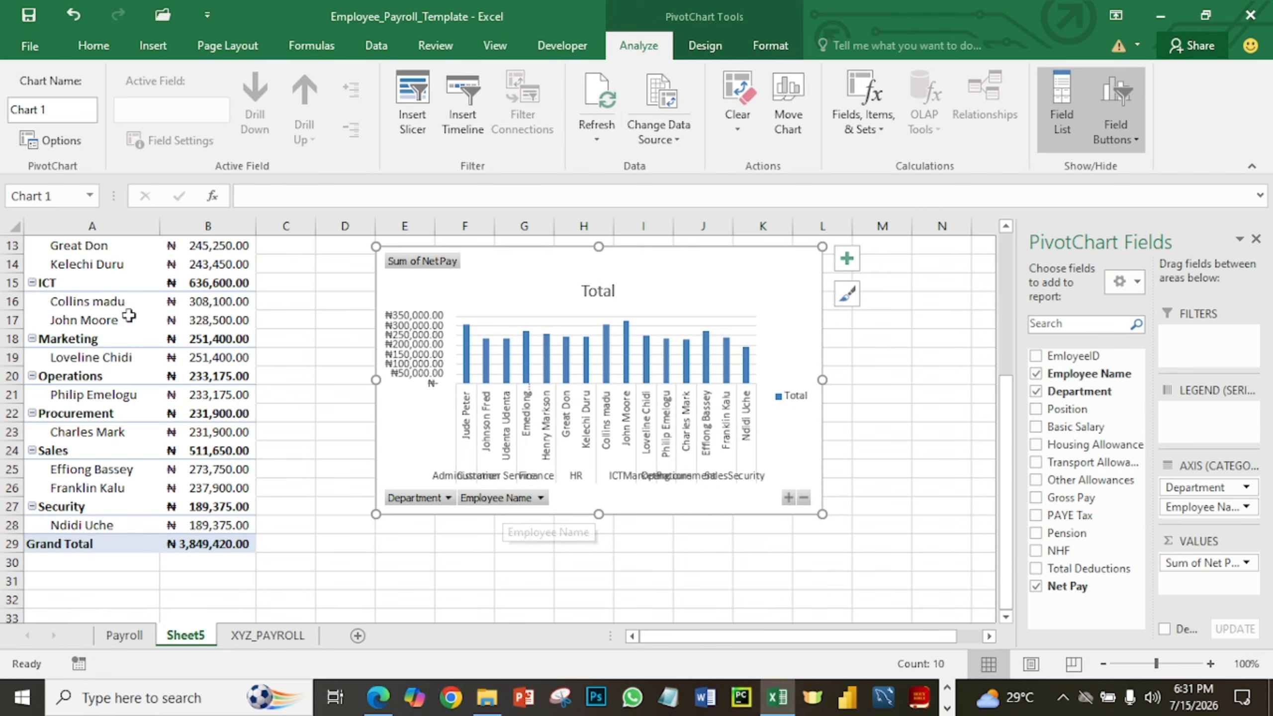
scroll(161, 338, up, 2)
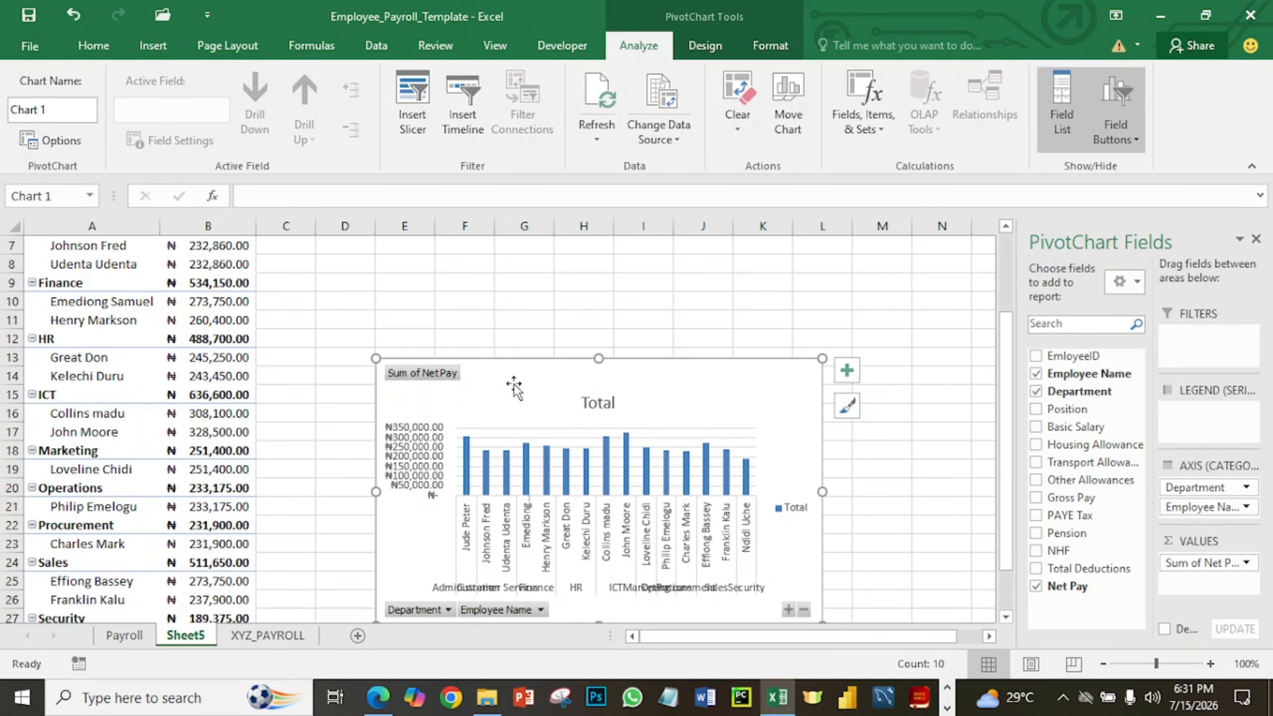
drag(517, 371, 434, 253)
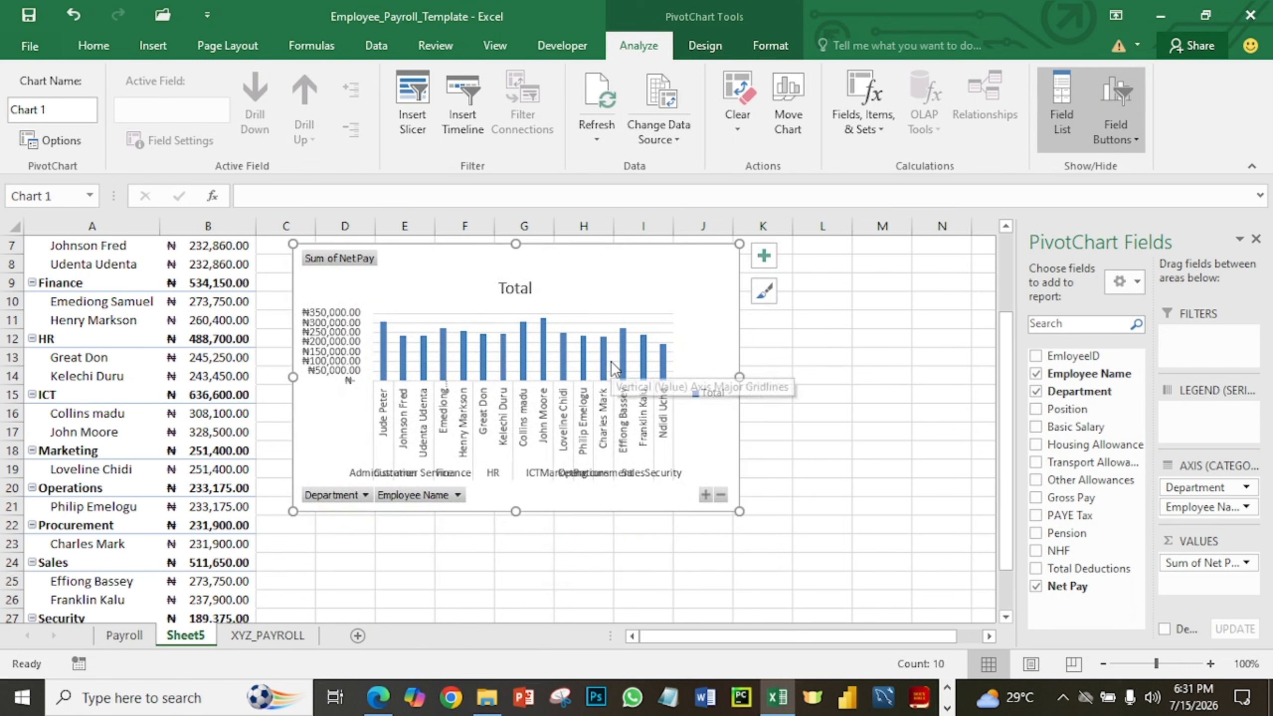
Insert Department and EmployeeID slicers for the pivot table.
click(424, 124)
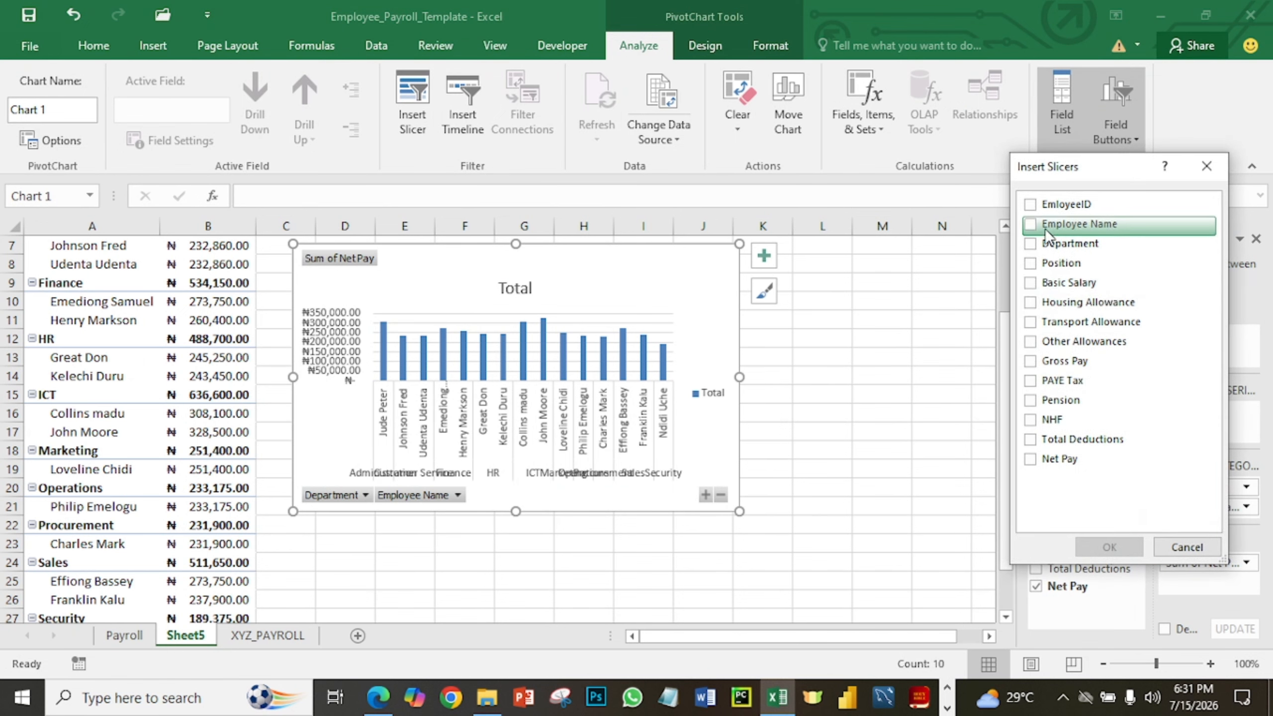
click(1031, 243)
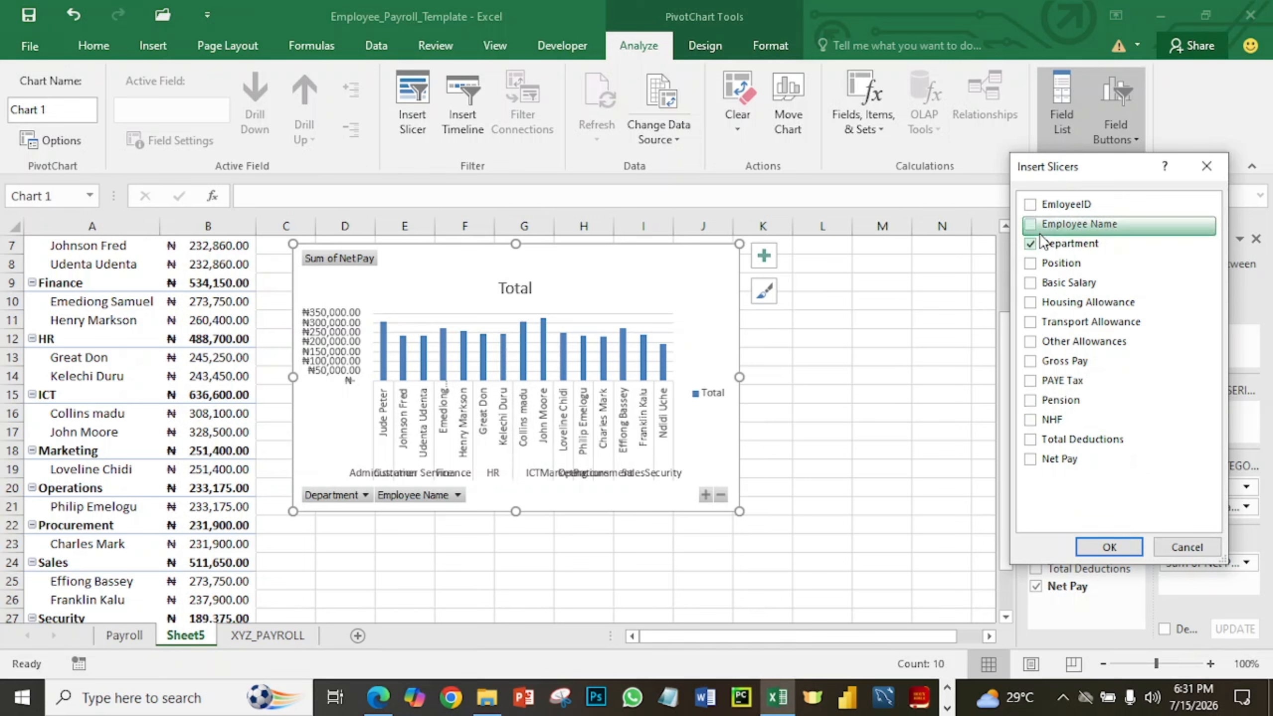
click(1030, 204)
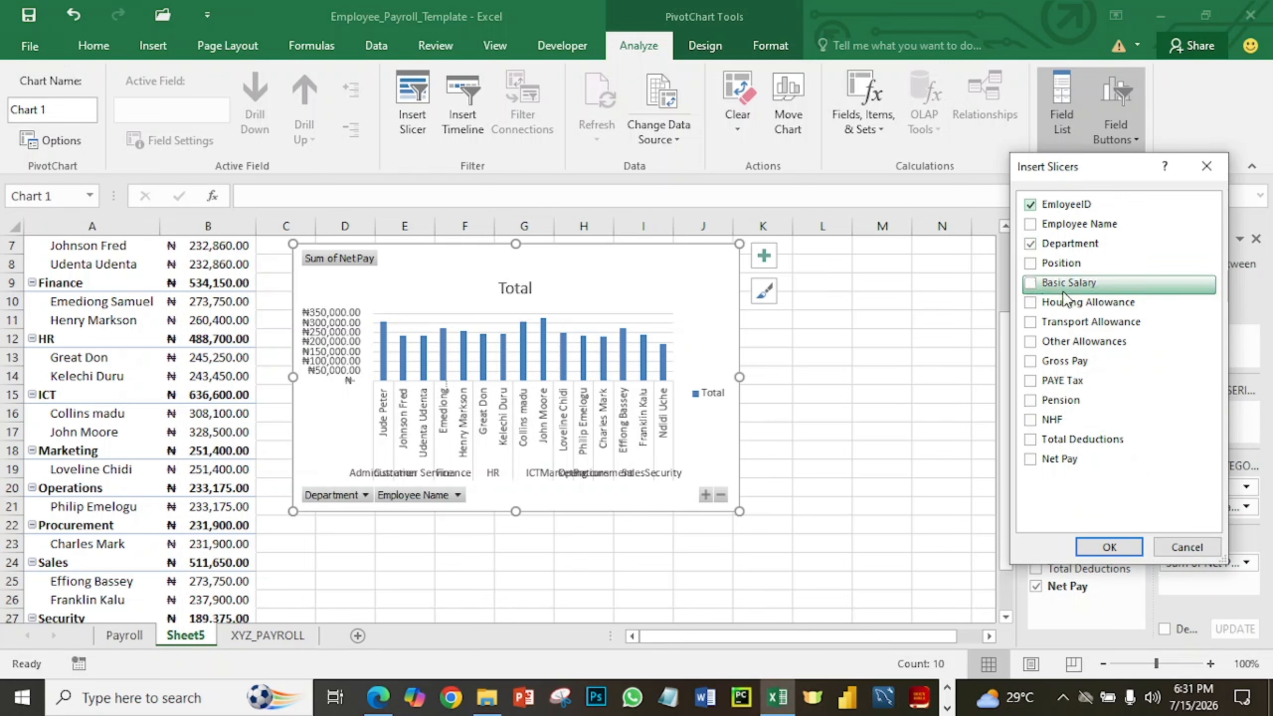
click(1109, 546)
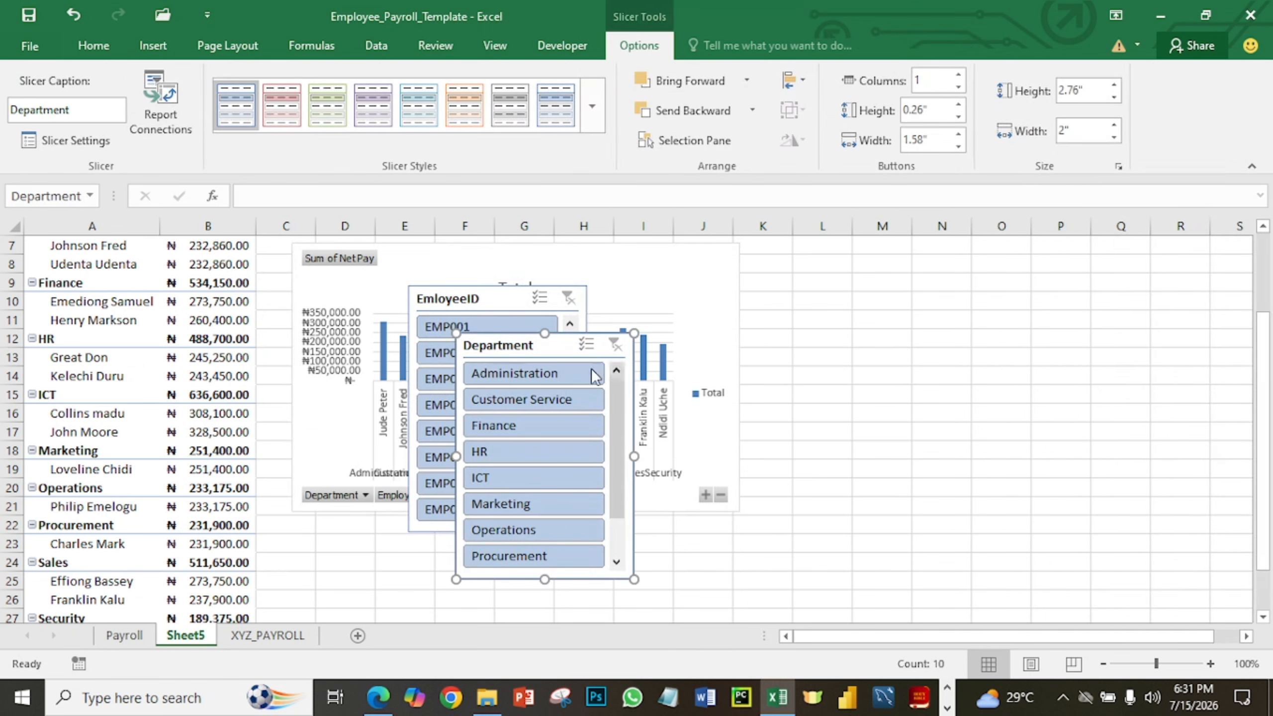
Place both slicers right of the chart and set each to 2 button columns.
drag(500, 301, 846, 257)
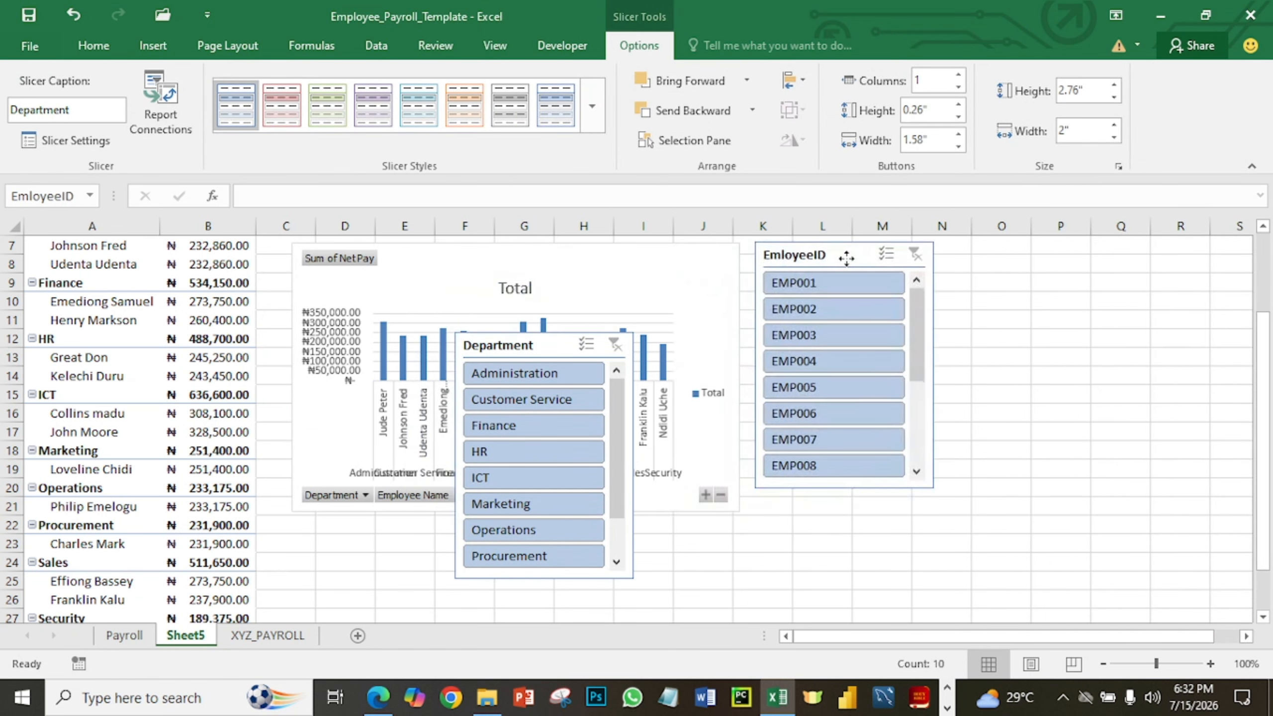
drag(516, 346, 1013, 257)
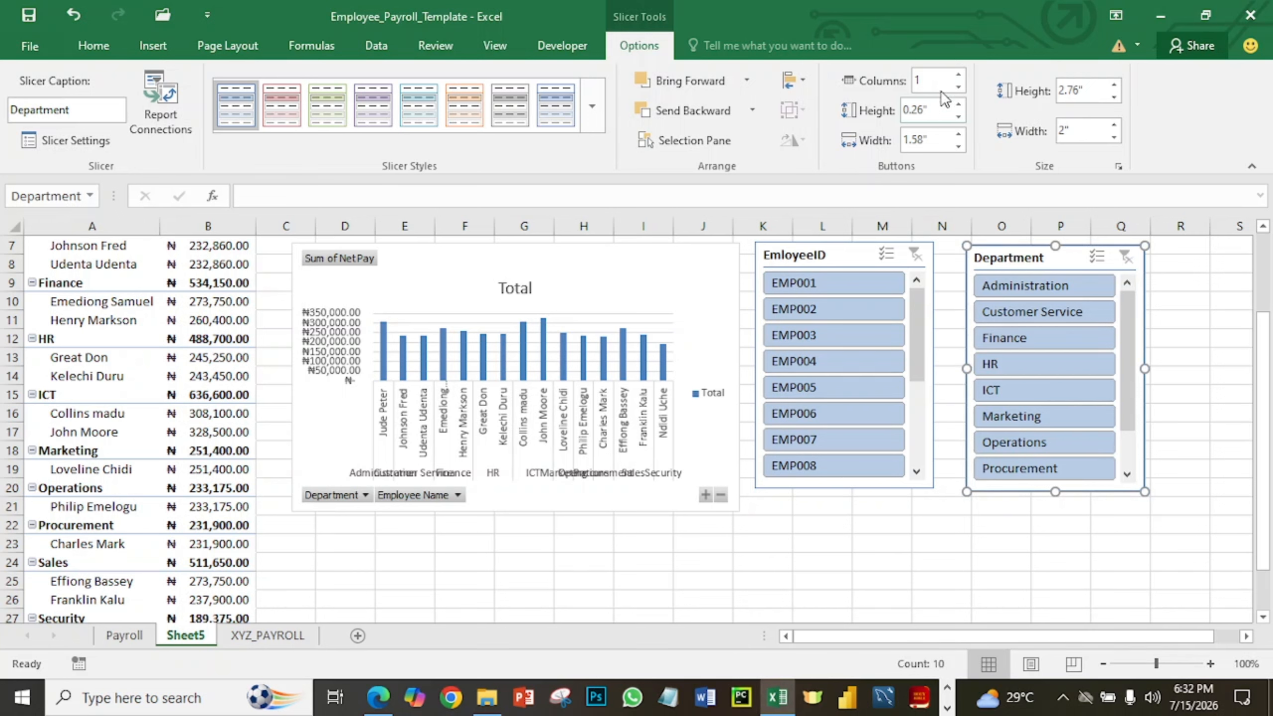
click(958, 74)
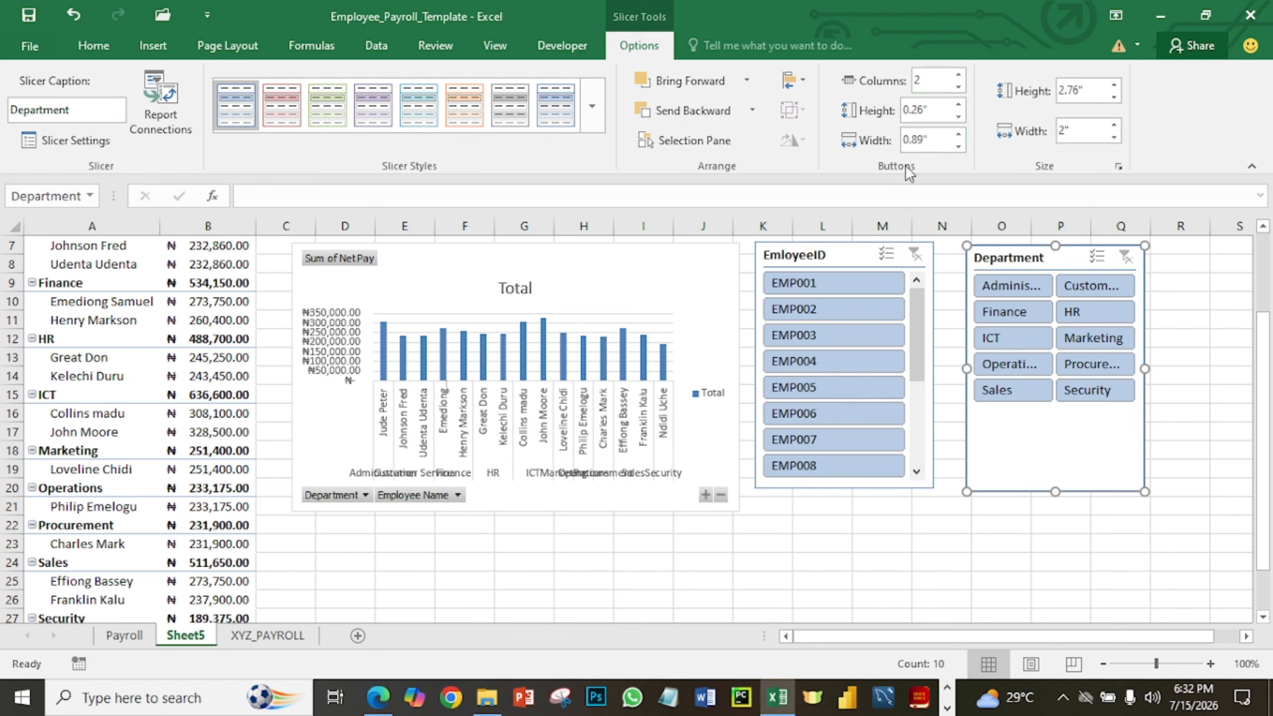
click(855, 257)
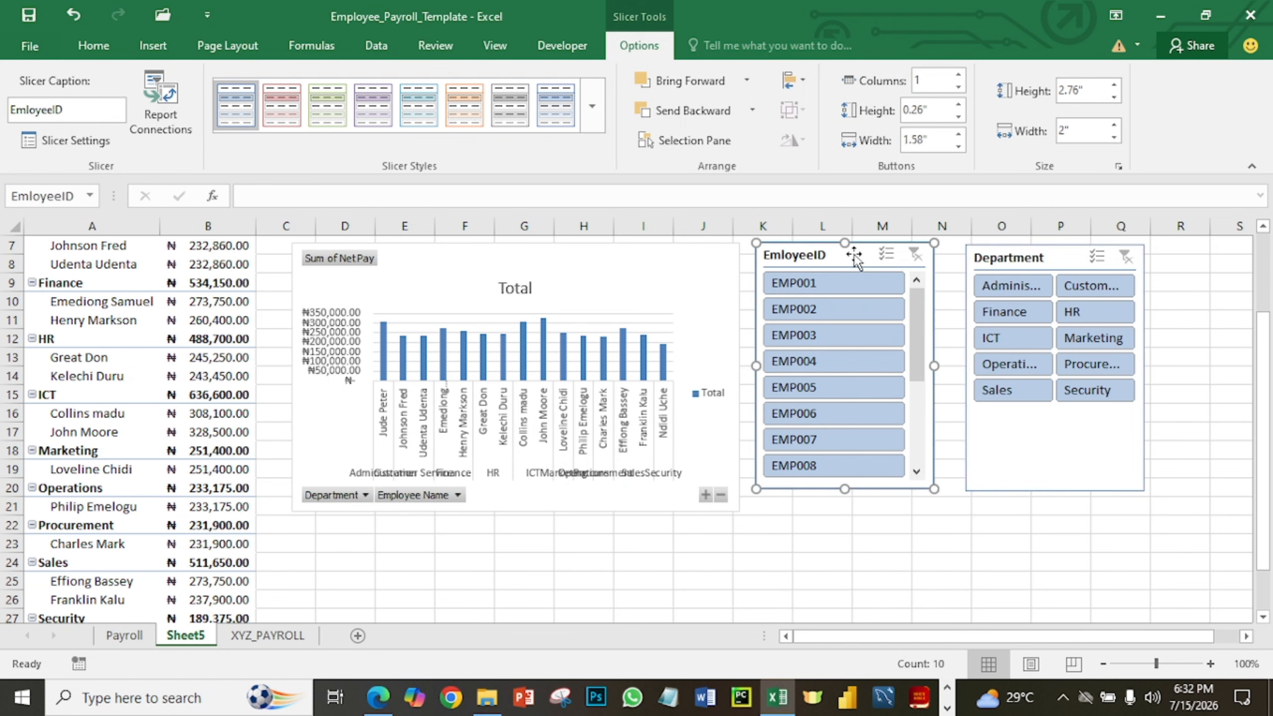
click(957, 75)
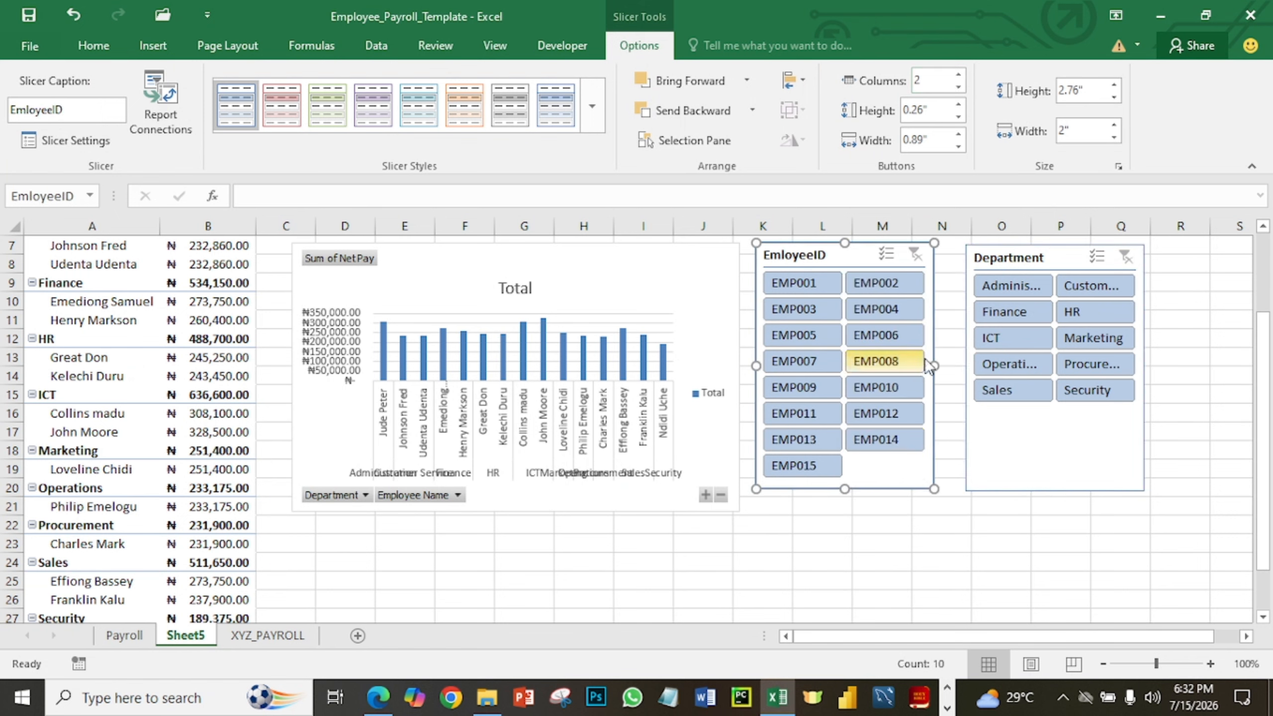
Give the EmployeeID slicer 3 columns, widen and shorten it, with Department stacked below.
click(958, 75)
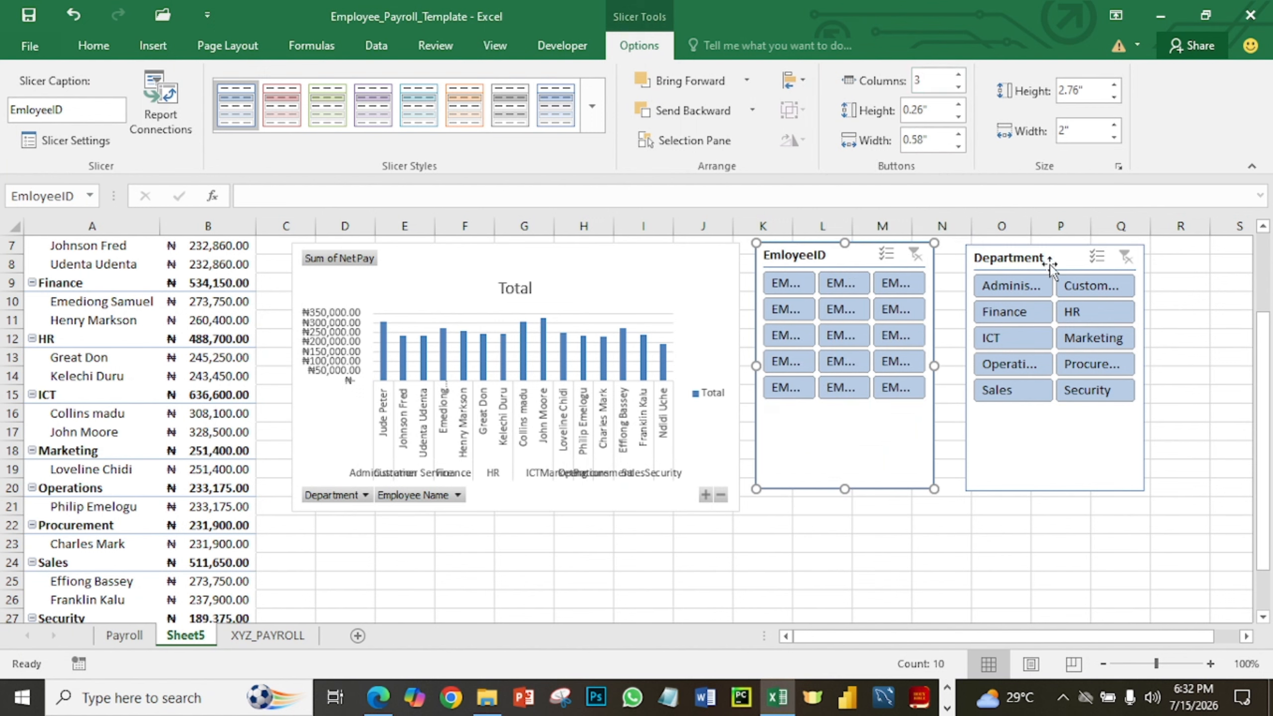
drag(1045, 259, 897, 414)
click(934, 362)
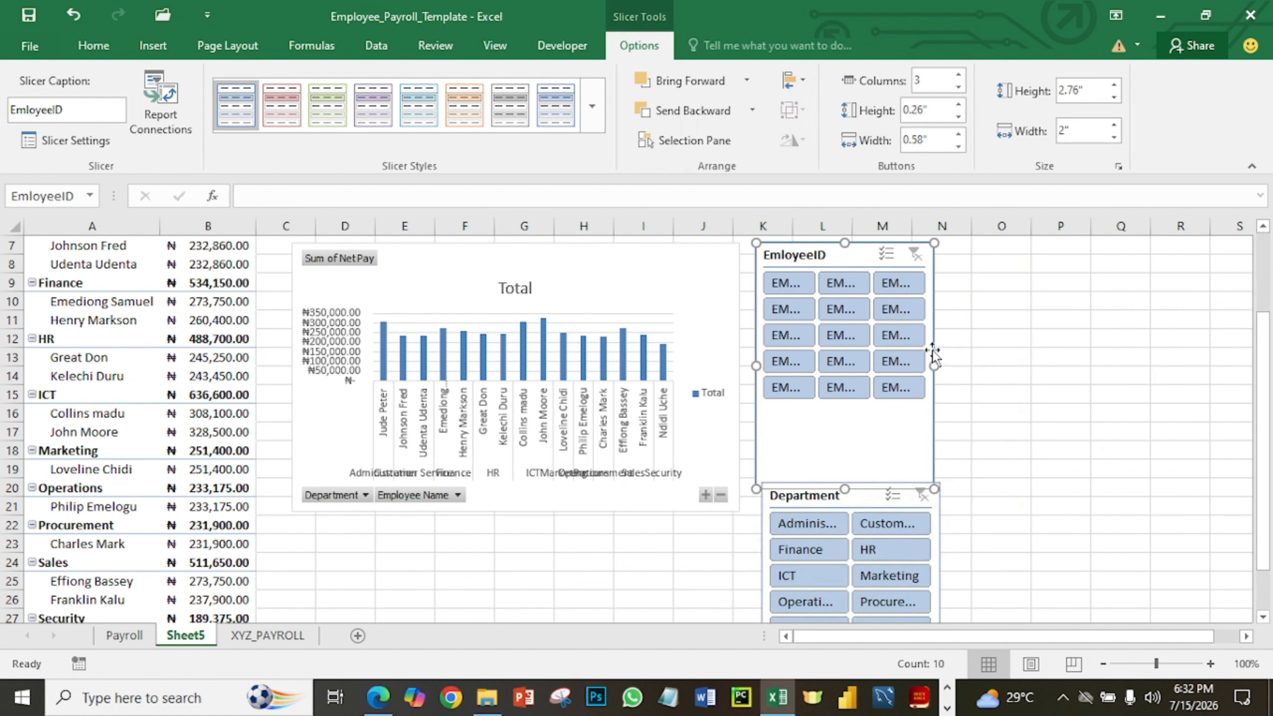
drag(933, 365, 1069, 358)
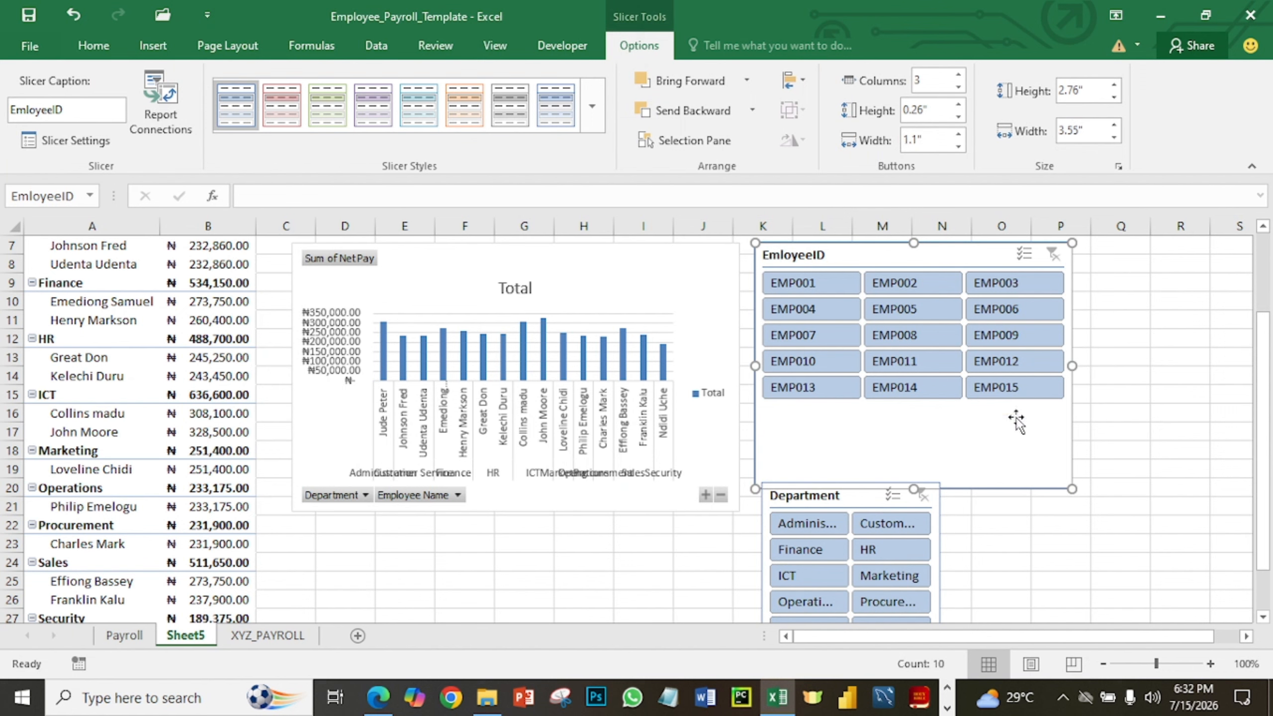
drag(918, 487, 917, 413)
drag(856, 480, 851, 419)
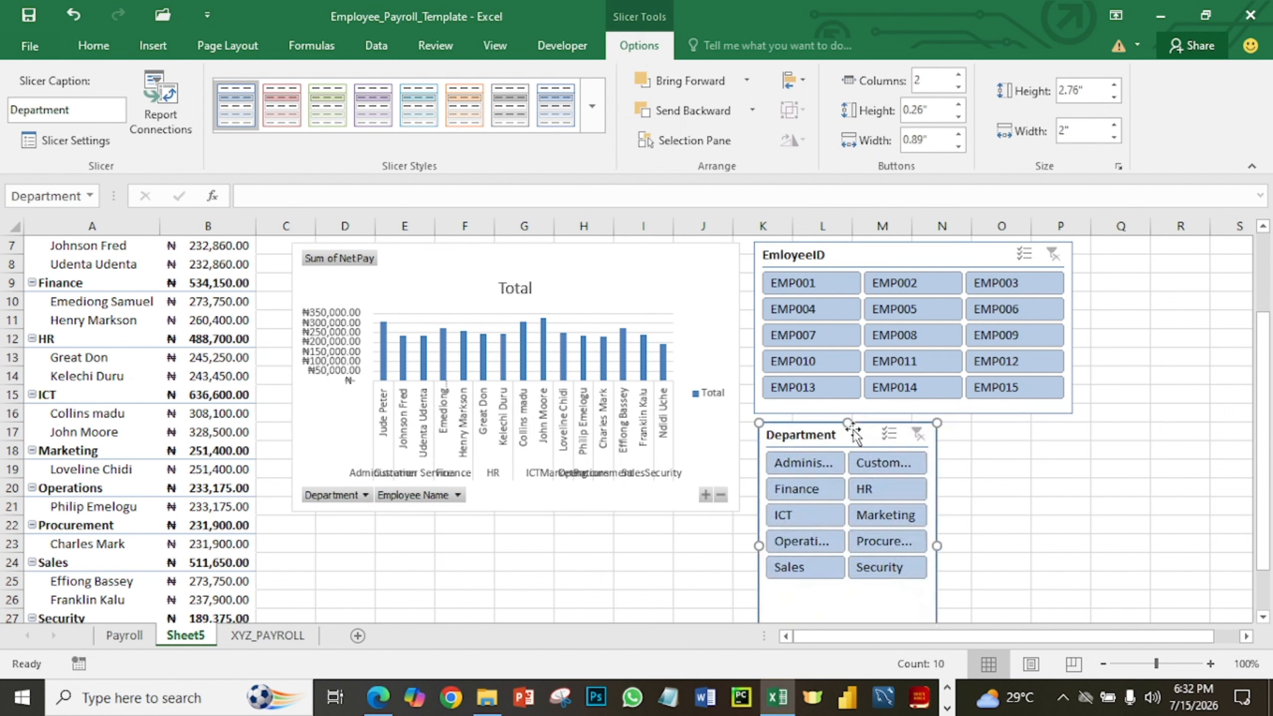
Give the Department slicer 3 columns and resize it to 3.55" wide by 1.63" high.
click(958, 75)
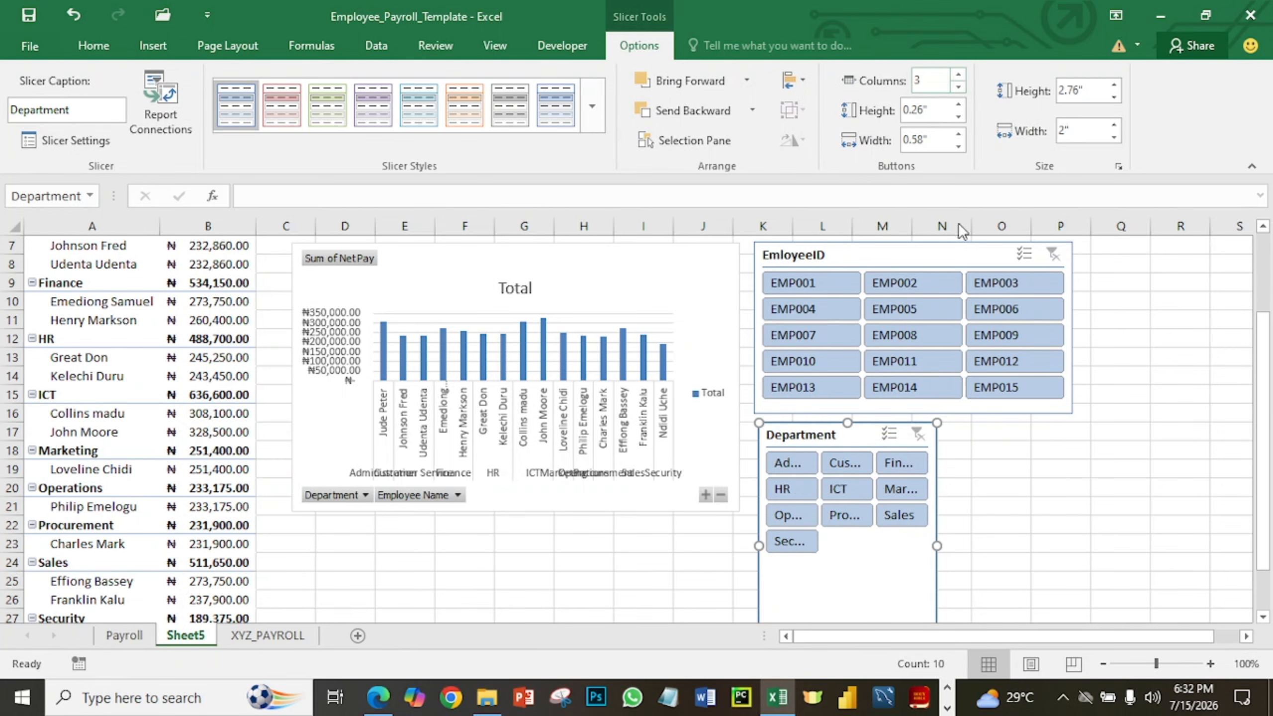
drag(937, 544, 1074, 518)
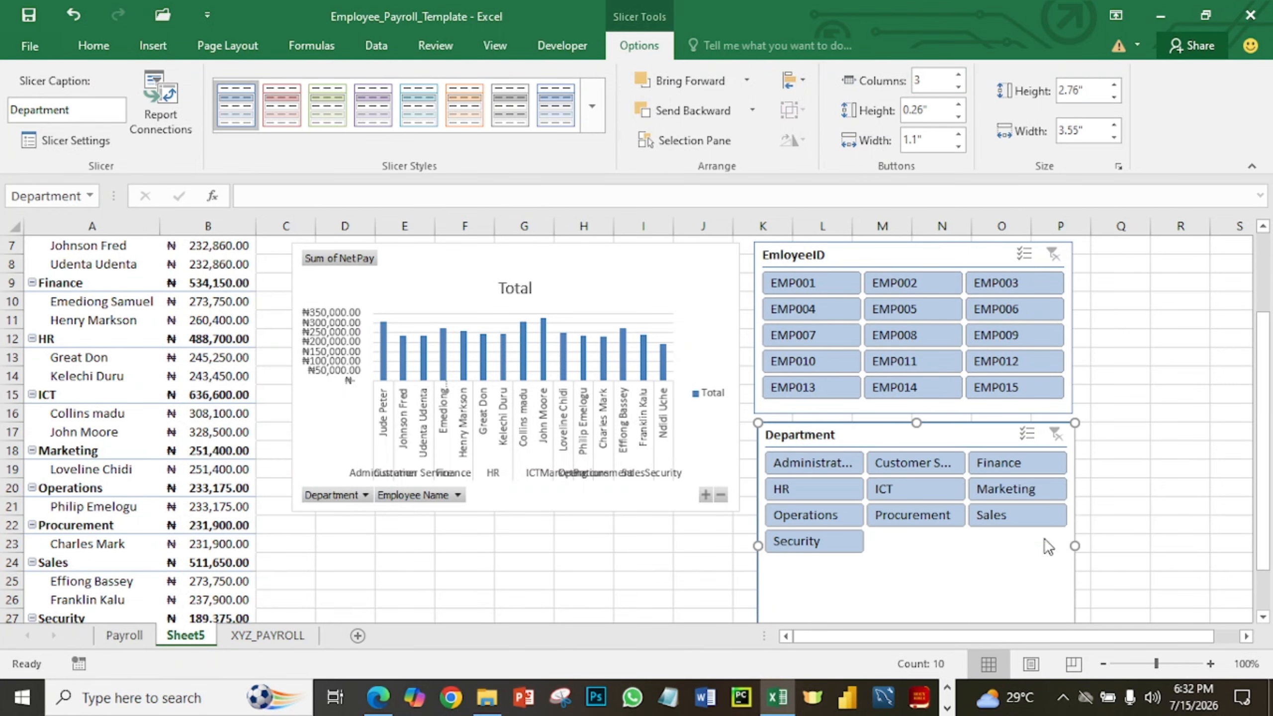
click(1263, 617)
click(1263, 616)
click(1263, 617)
click(1263, 616)
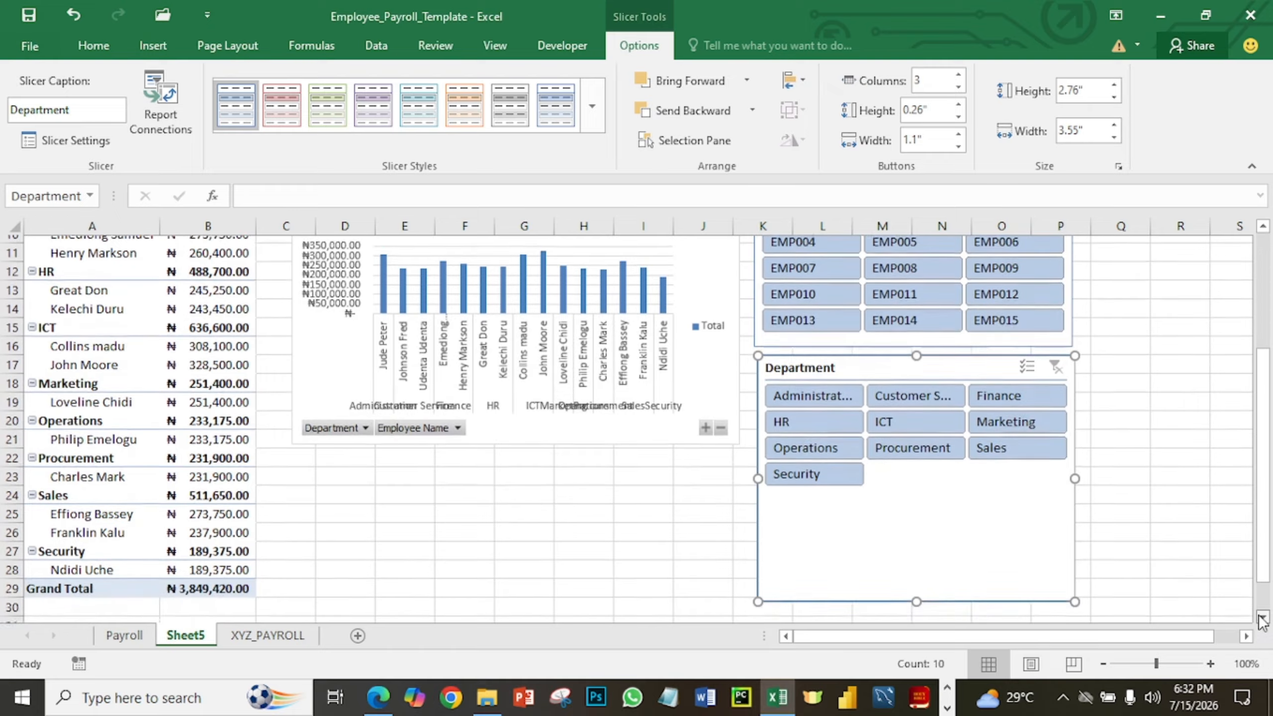
click(1263, 616)
drag(920, 576, 906, 475)
click(1263, 226)
click(1263, 226)
click(1263, 227)
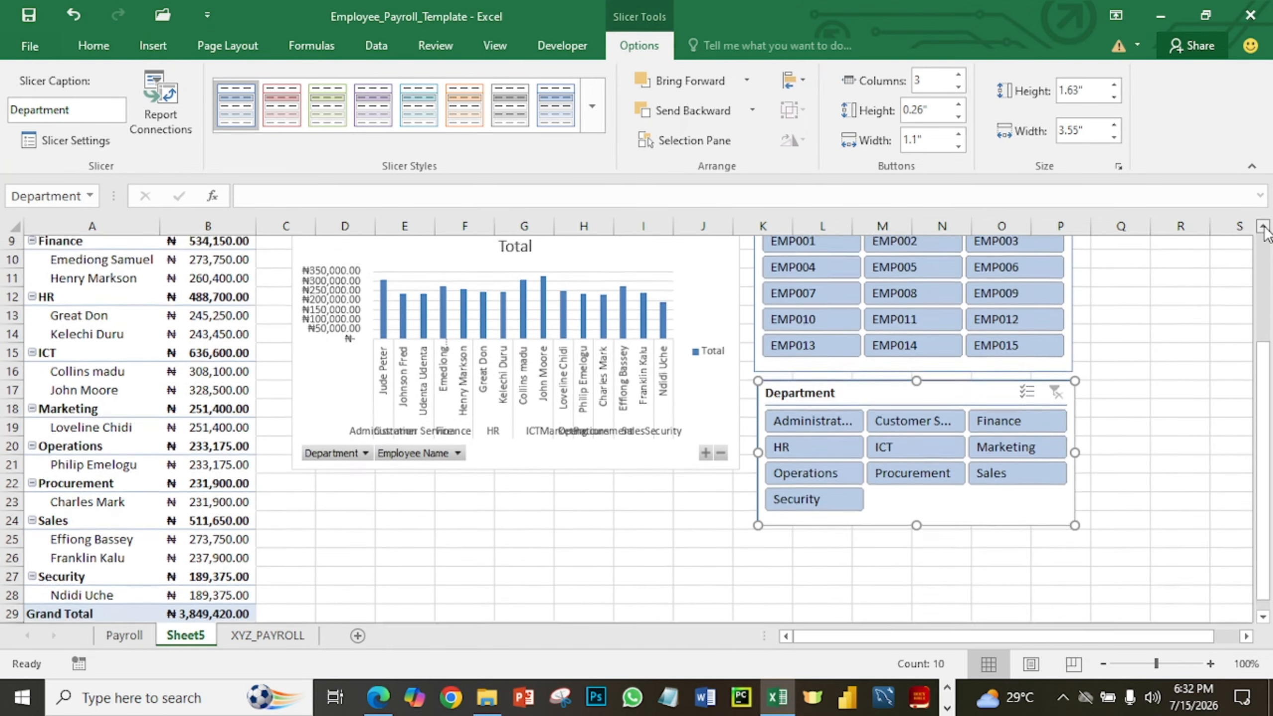
click(1263, 226)
click(1263, 226)
click(1263, 227)
click(1263, 227)
click(1263, 226)
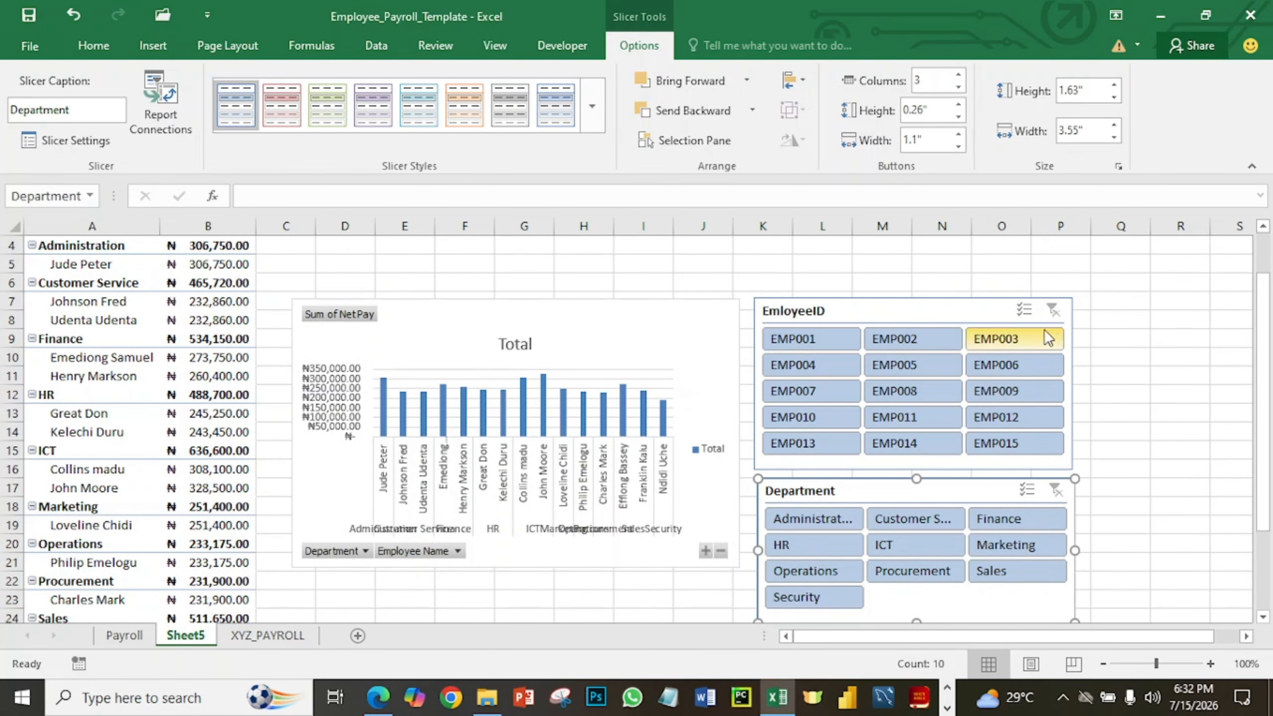
Multi-select EMP001, EMP003, EMP004, EMP010 and EMP014 in the EmployeeID slicer, totalling ₦1,384,350.00.
click(815, 337)
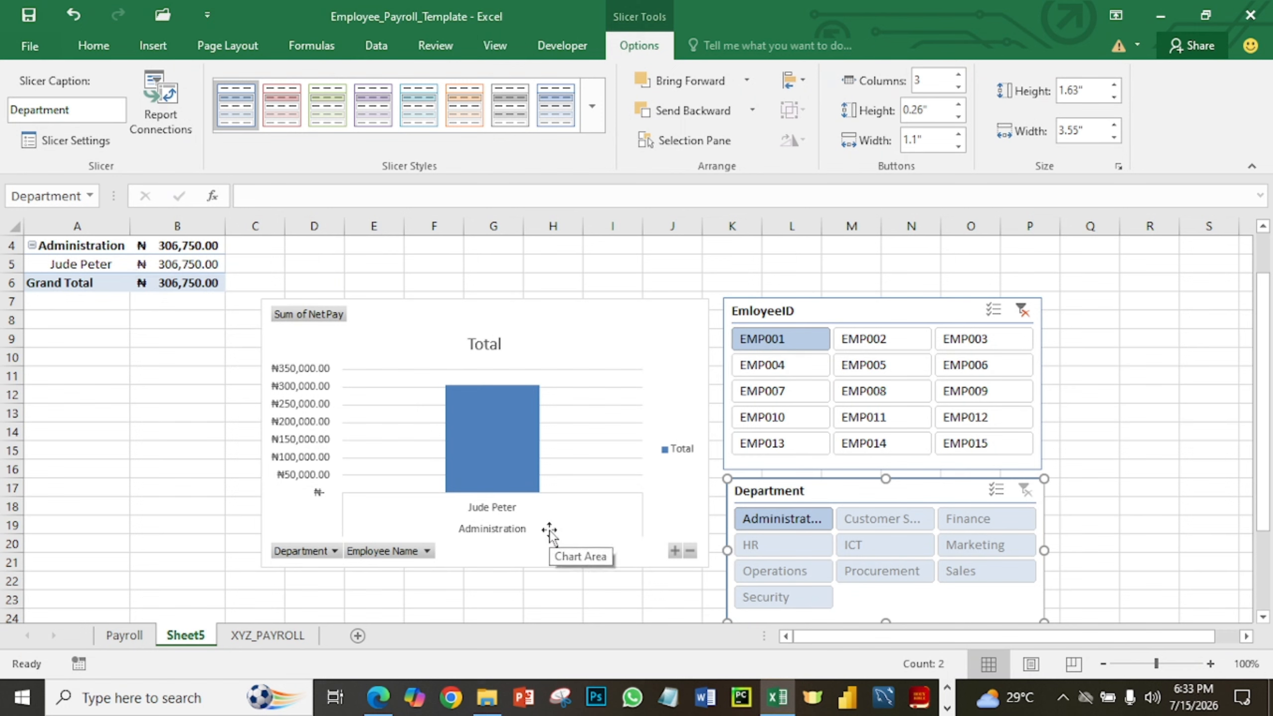
click(773, 363)
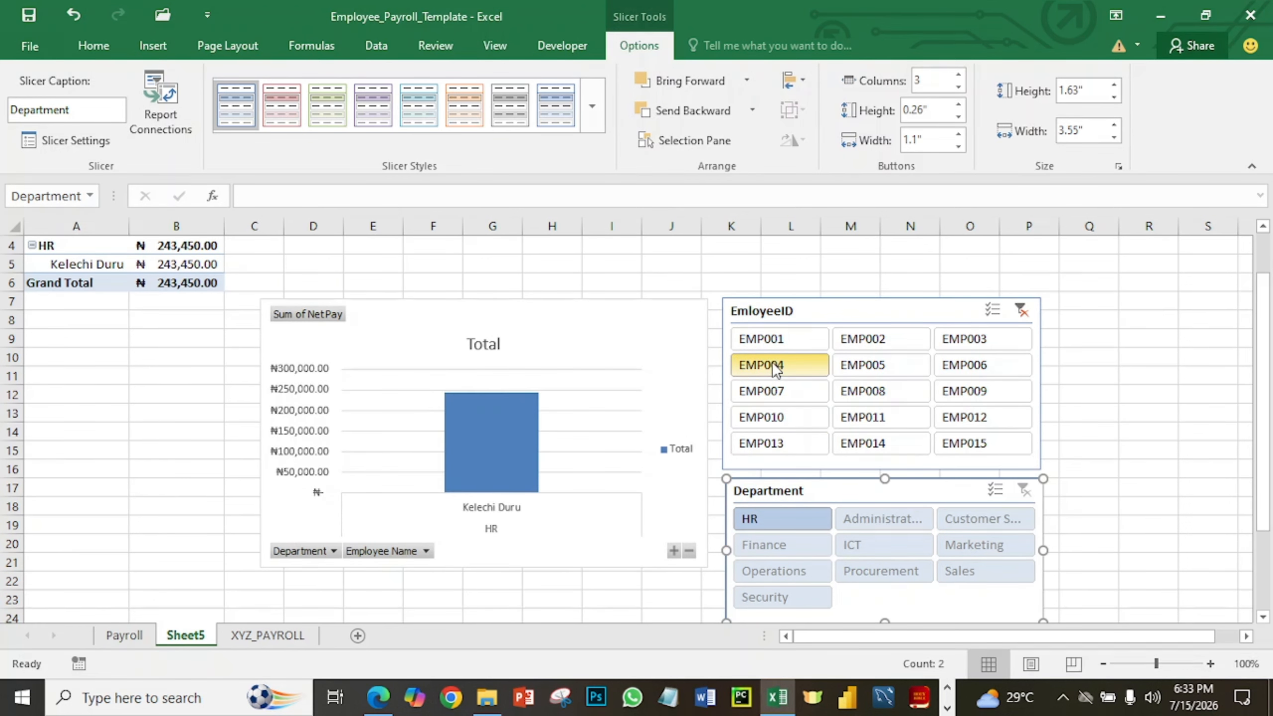
click(1002, 313)
click(776, 343)
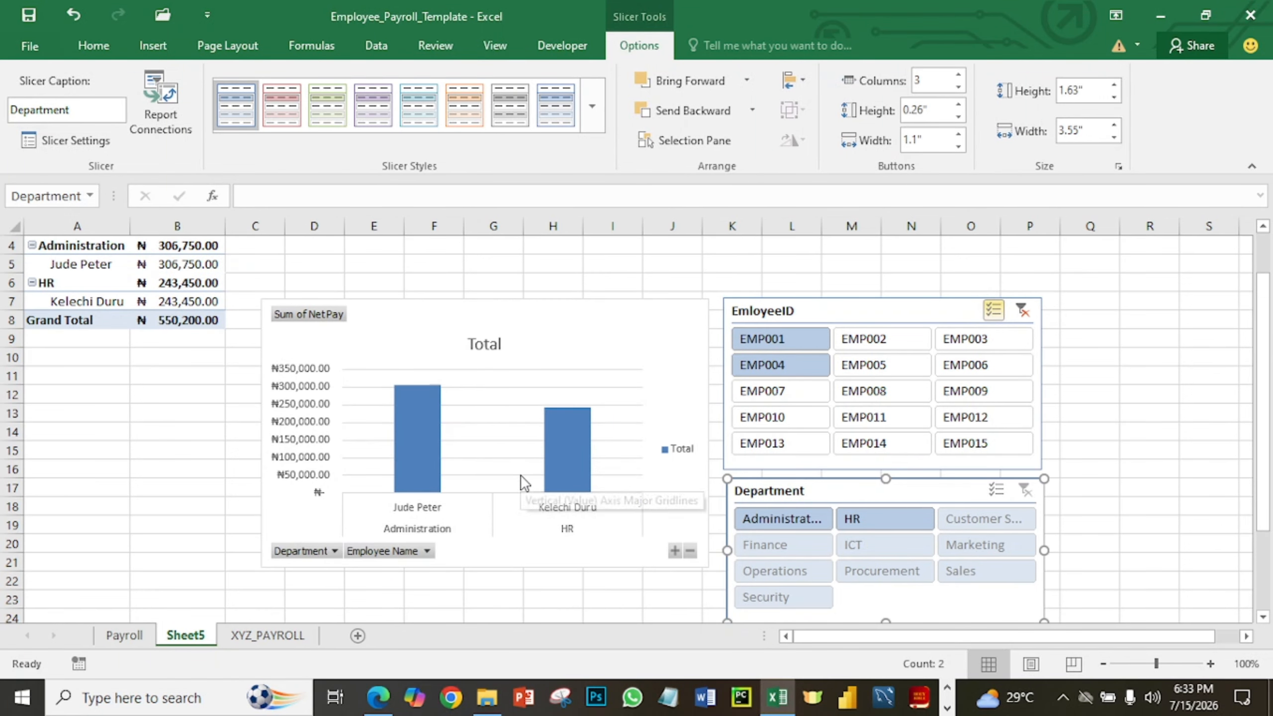
click(972, 341)
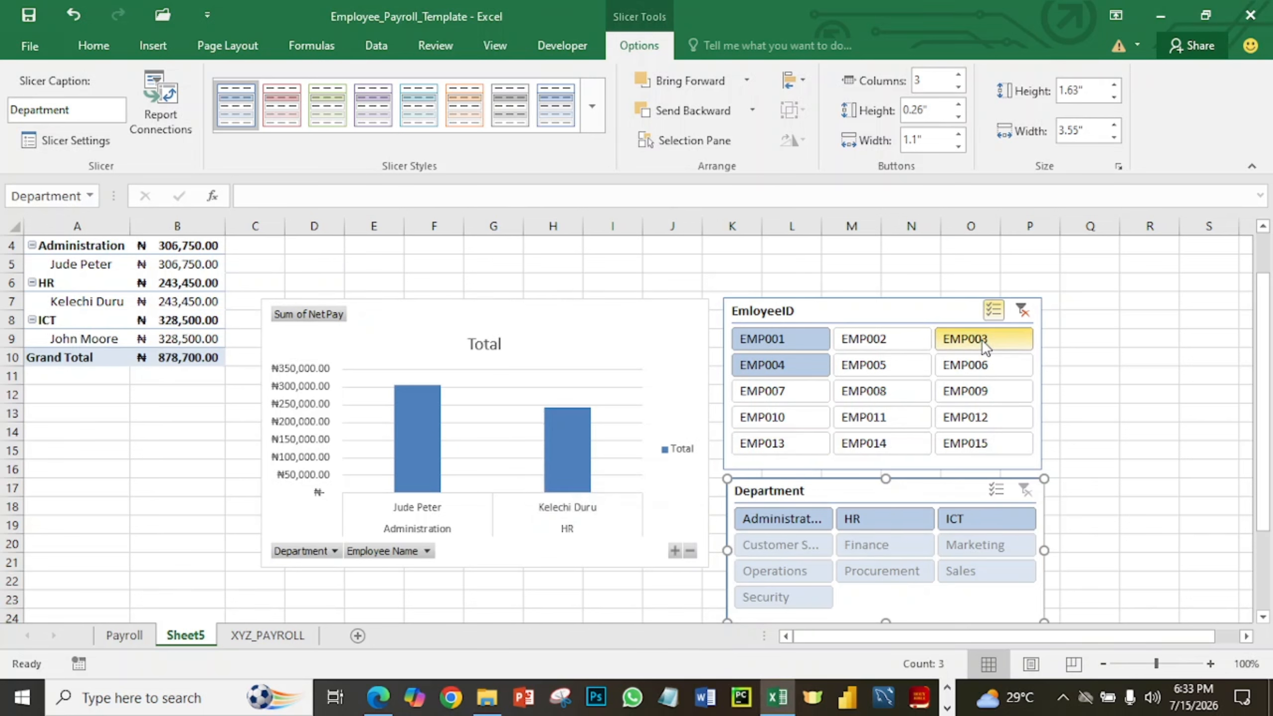
click(867, 446)
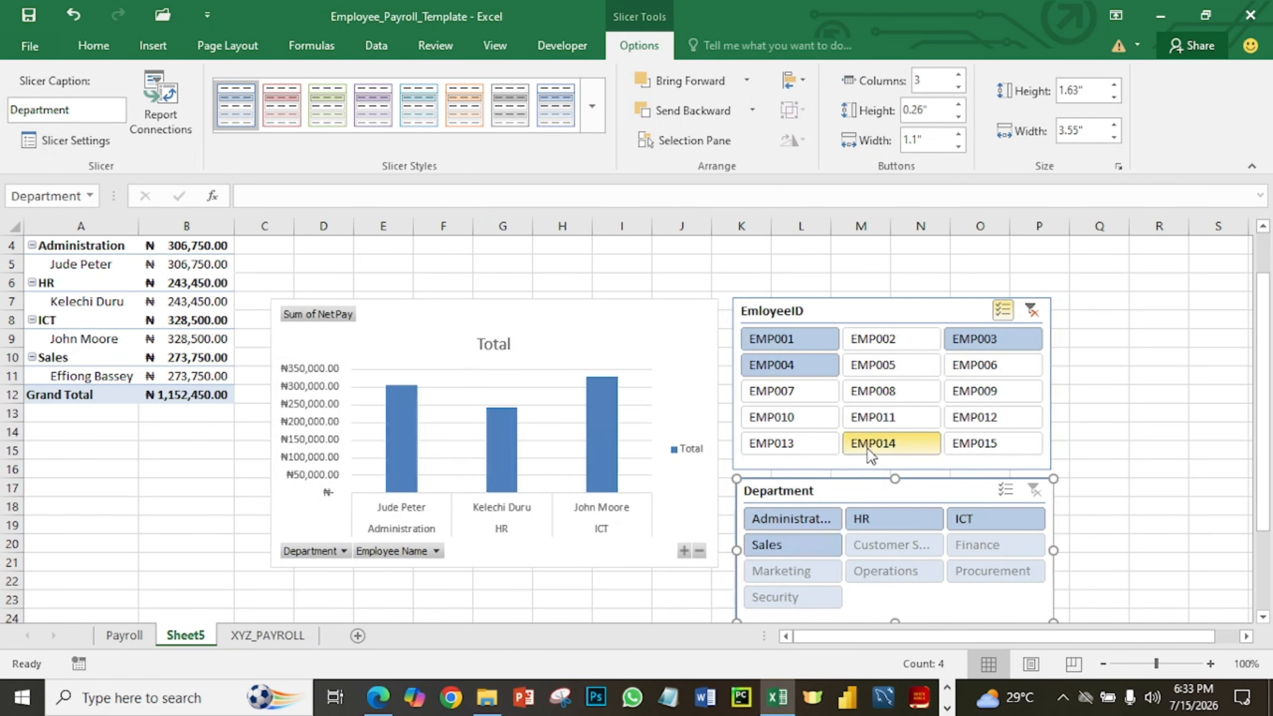
click(797, 419)
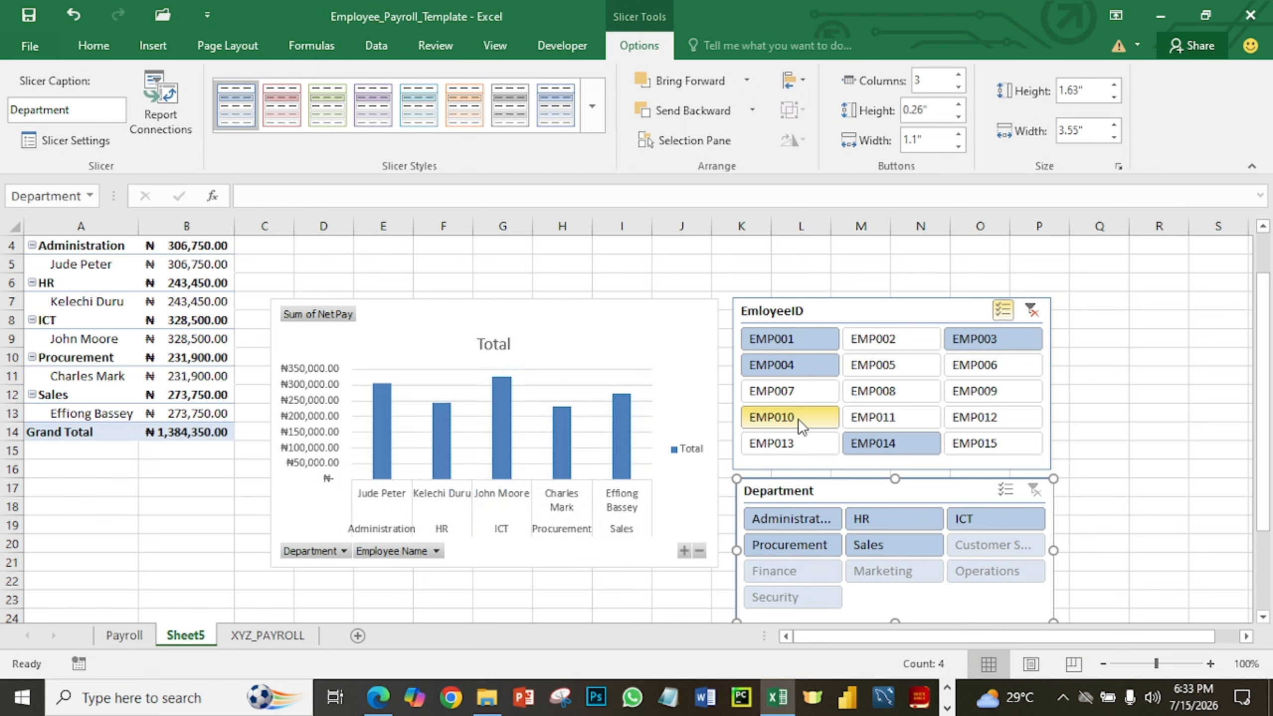
Filter the chart's Employee Name field to show only a single employee.
click(436, 550)
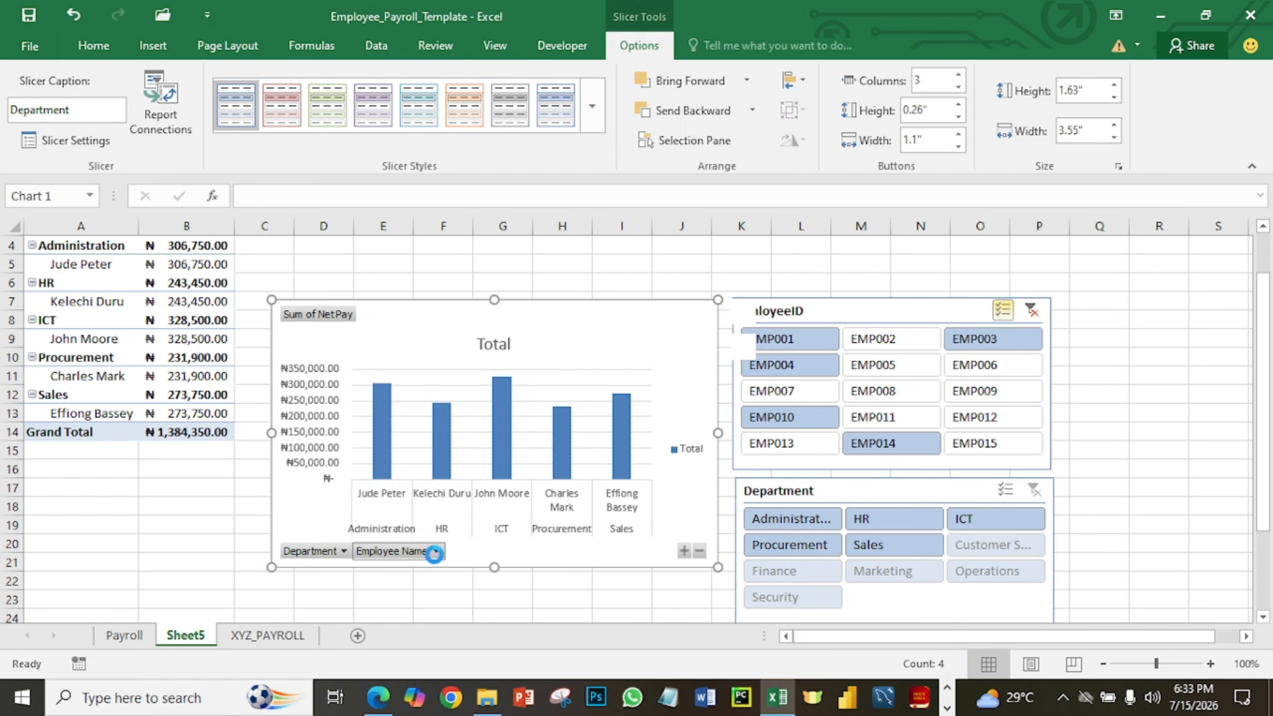
click(251, 357)
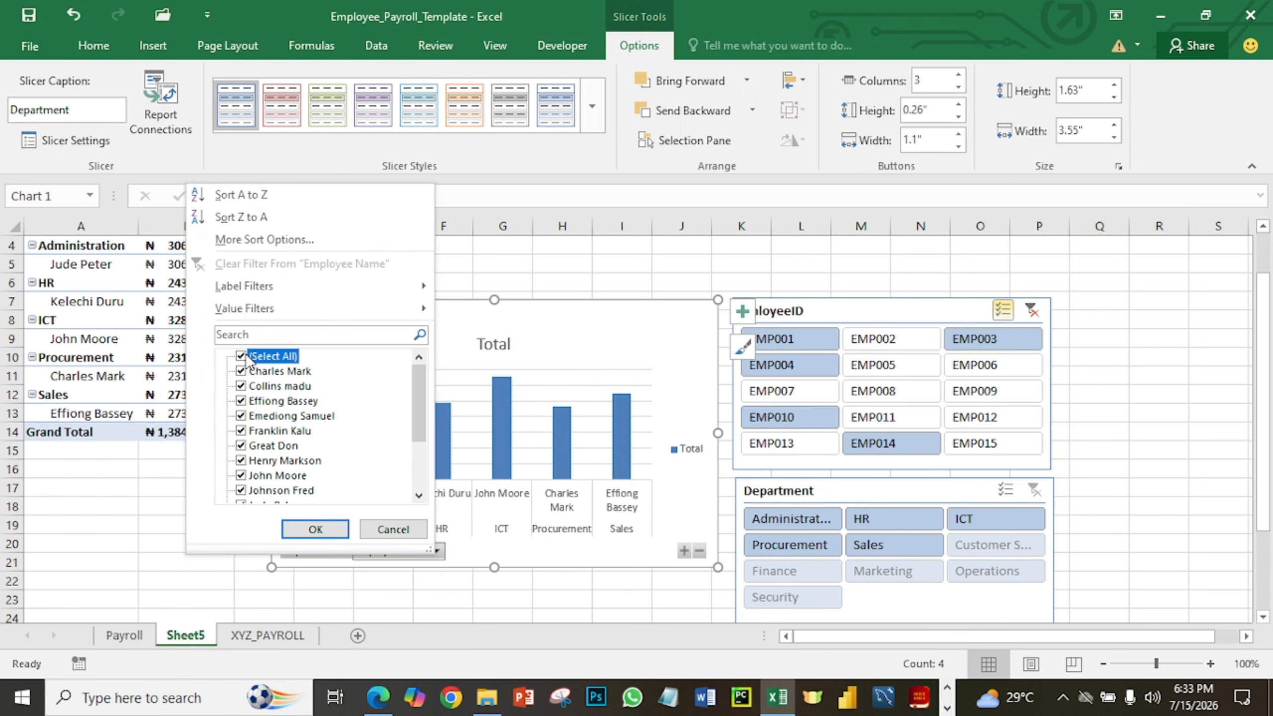
click(241, 401)
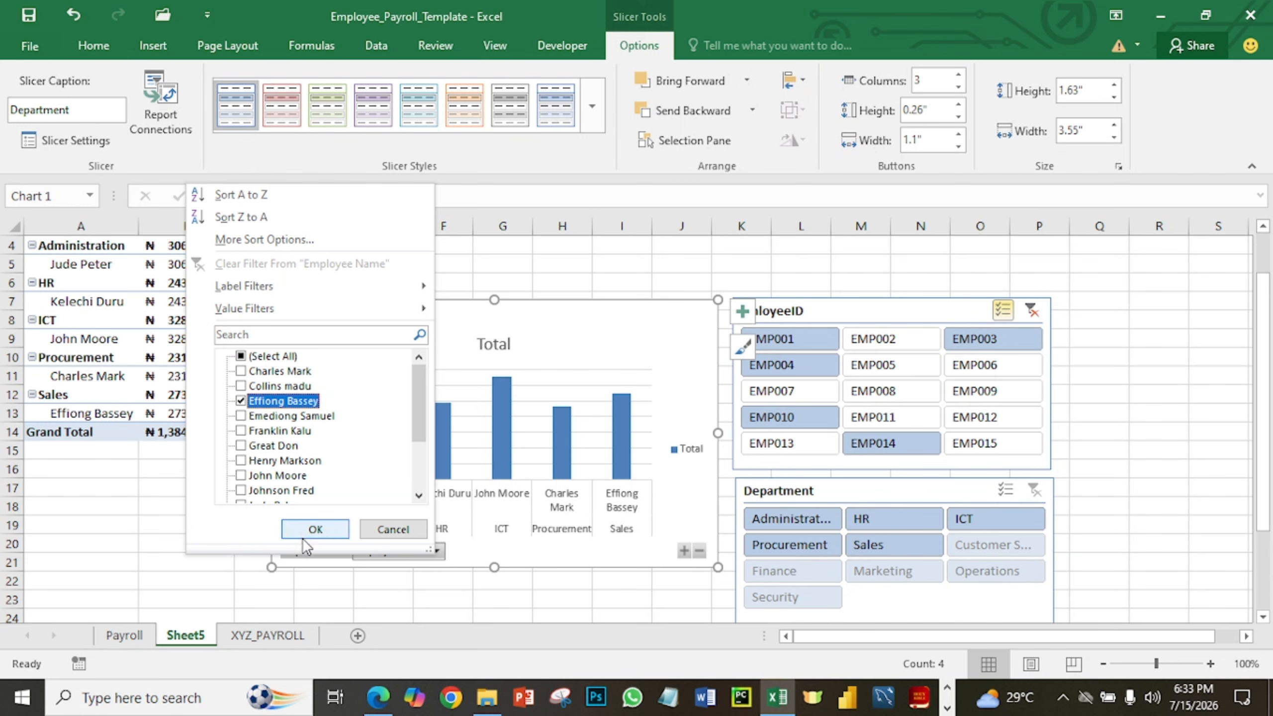
click(315, 529)
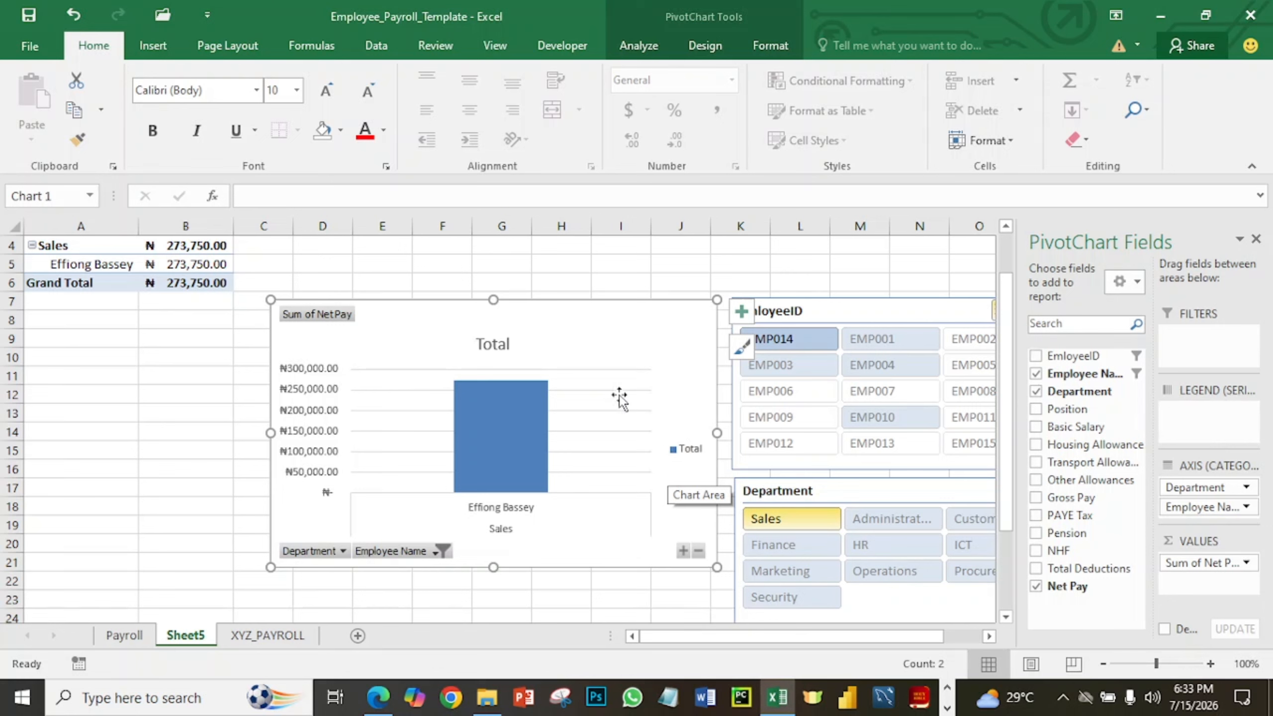
mouse_move(485, 422)
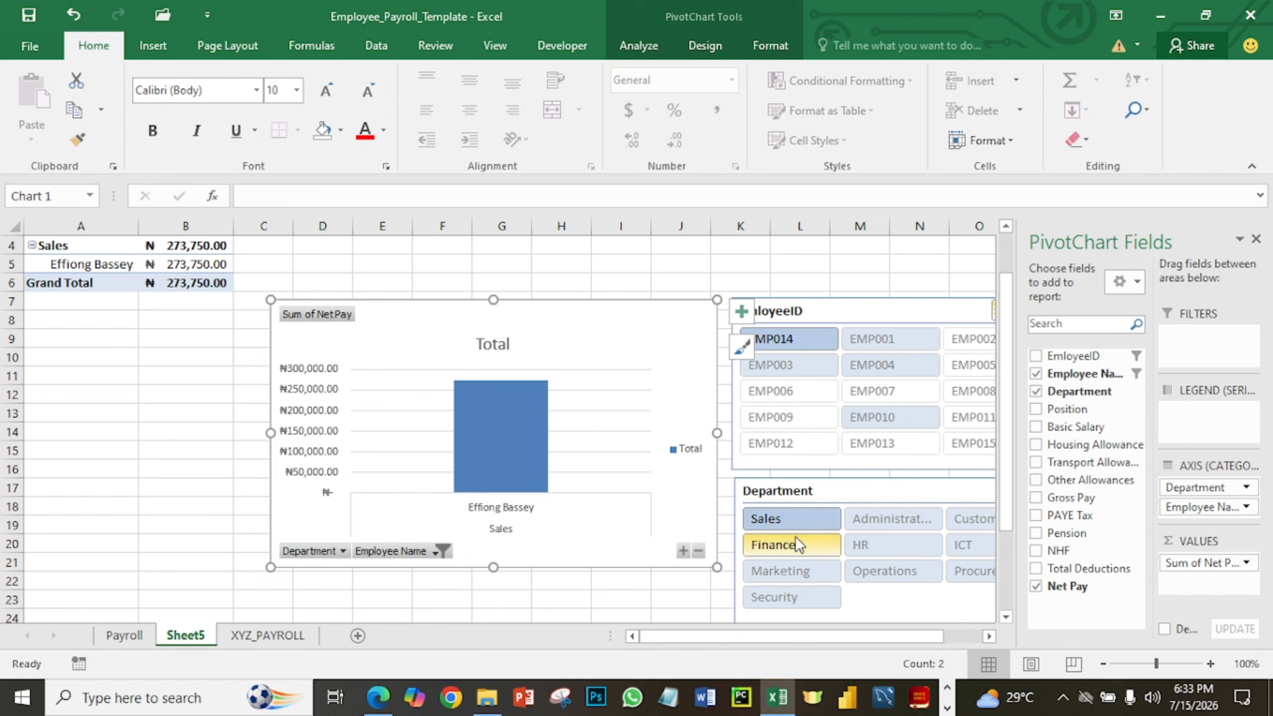
Clear both the chart's Employee Name filter and the EmployeeID slicer filter.
click(437, 551)
click(310, 180)
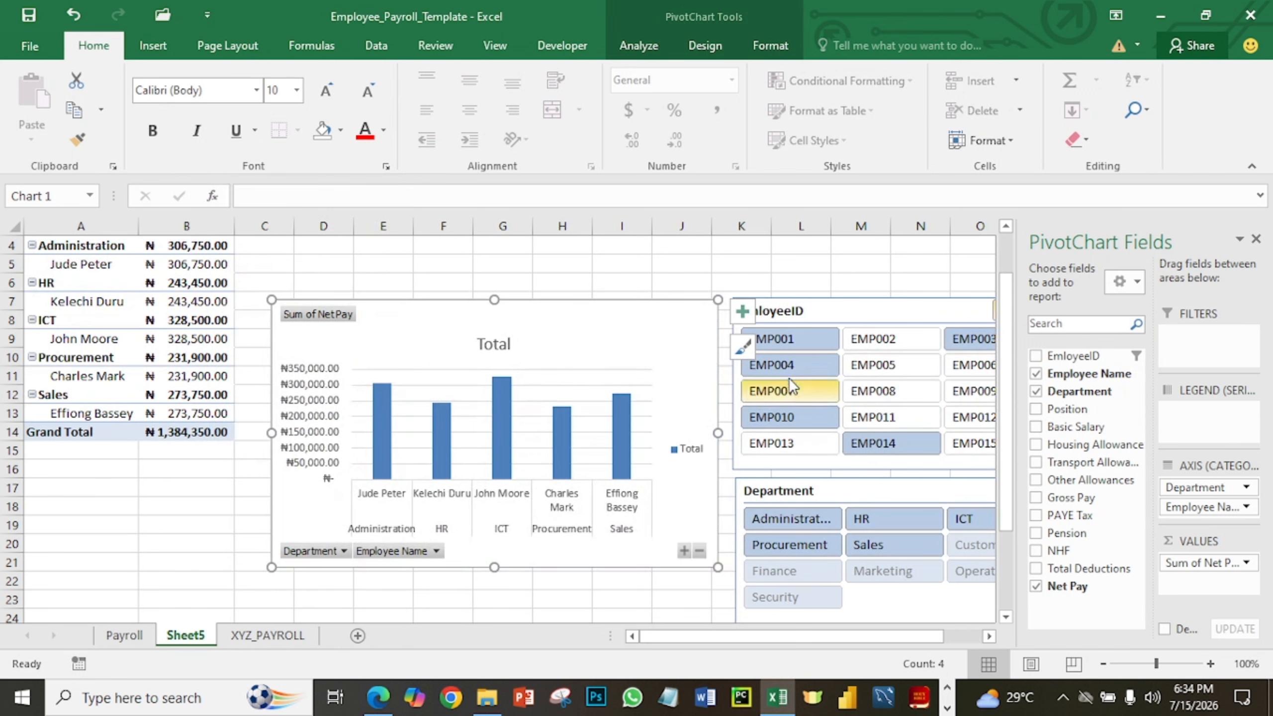
click(922, 311)
click(1052, 311)
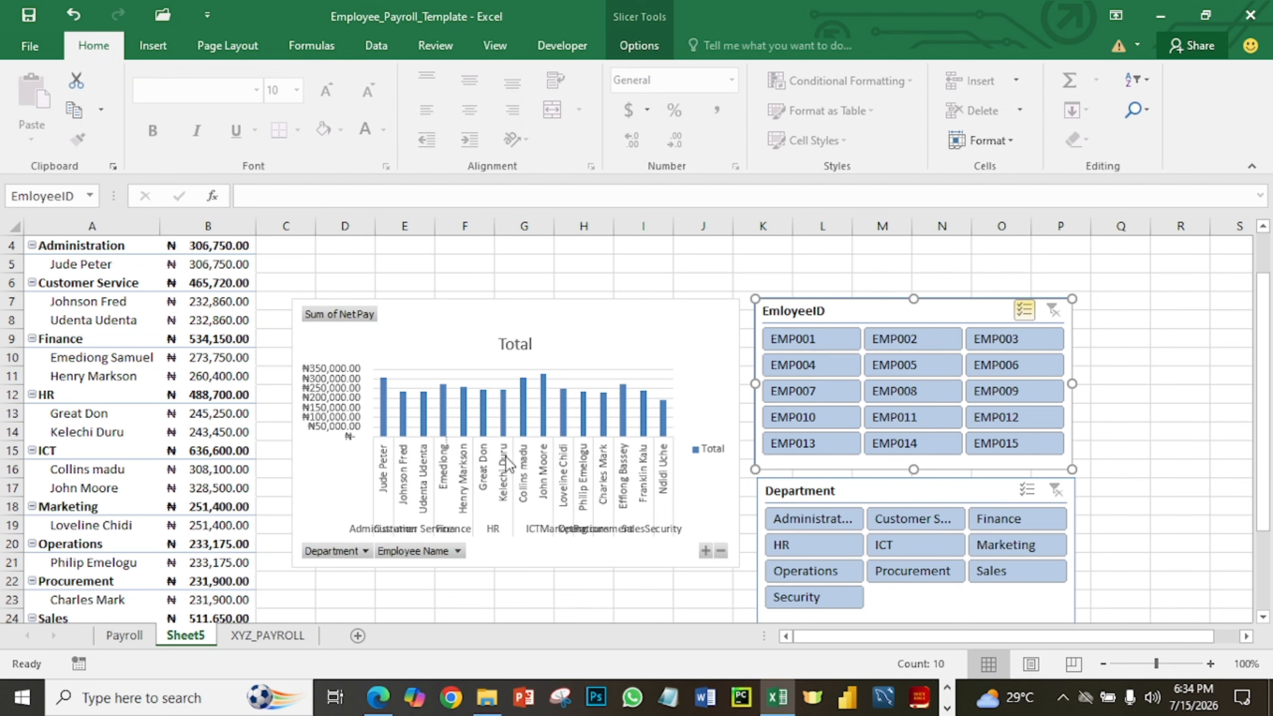
Filter by ICT, Administration, Procurement, Marketing, Security and Operations in turn, ending on Finance (₦534,150.00).
click(905, 537)
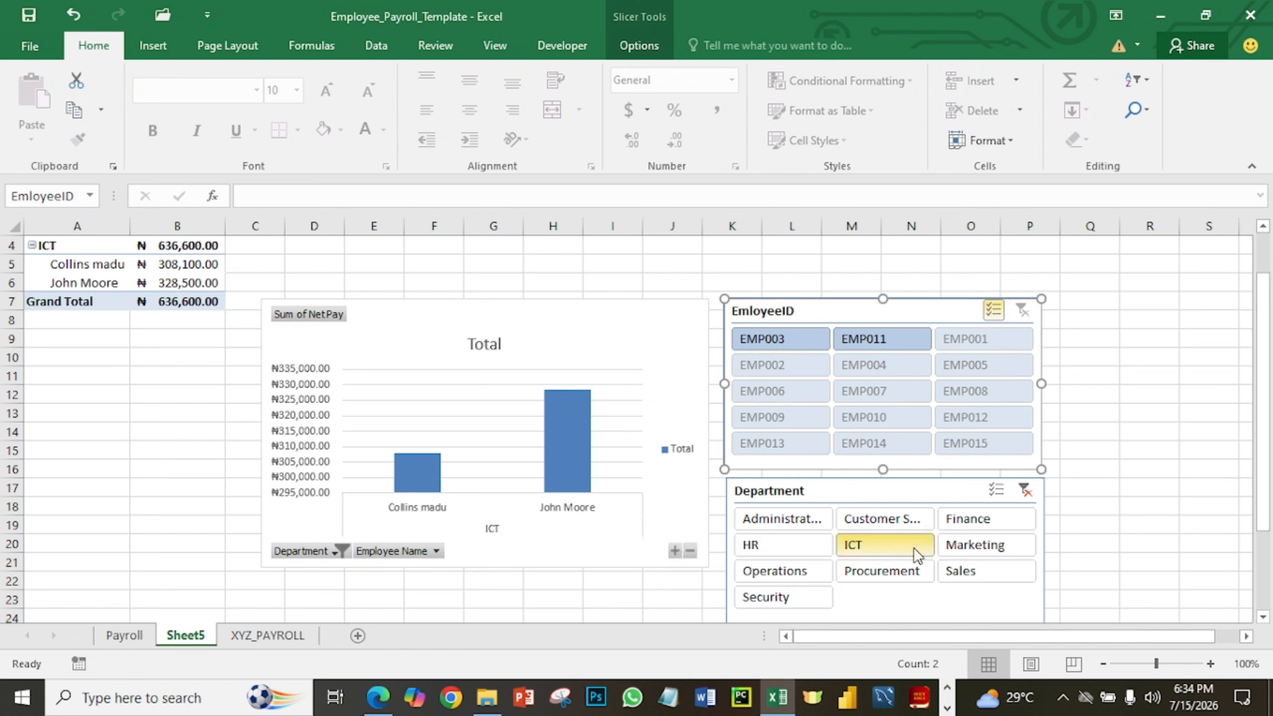
click(782, 526)
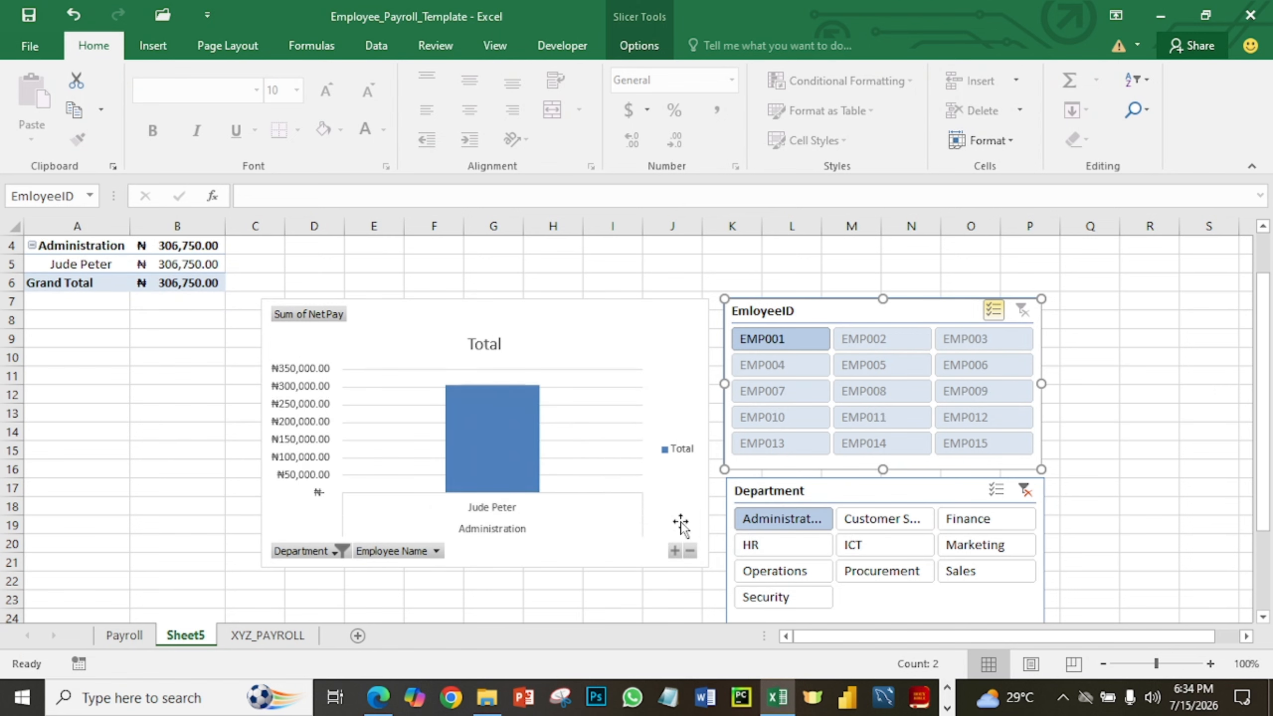
click(865, 568)
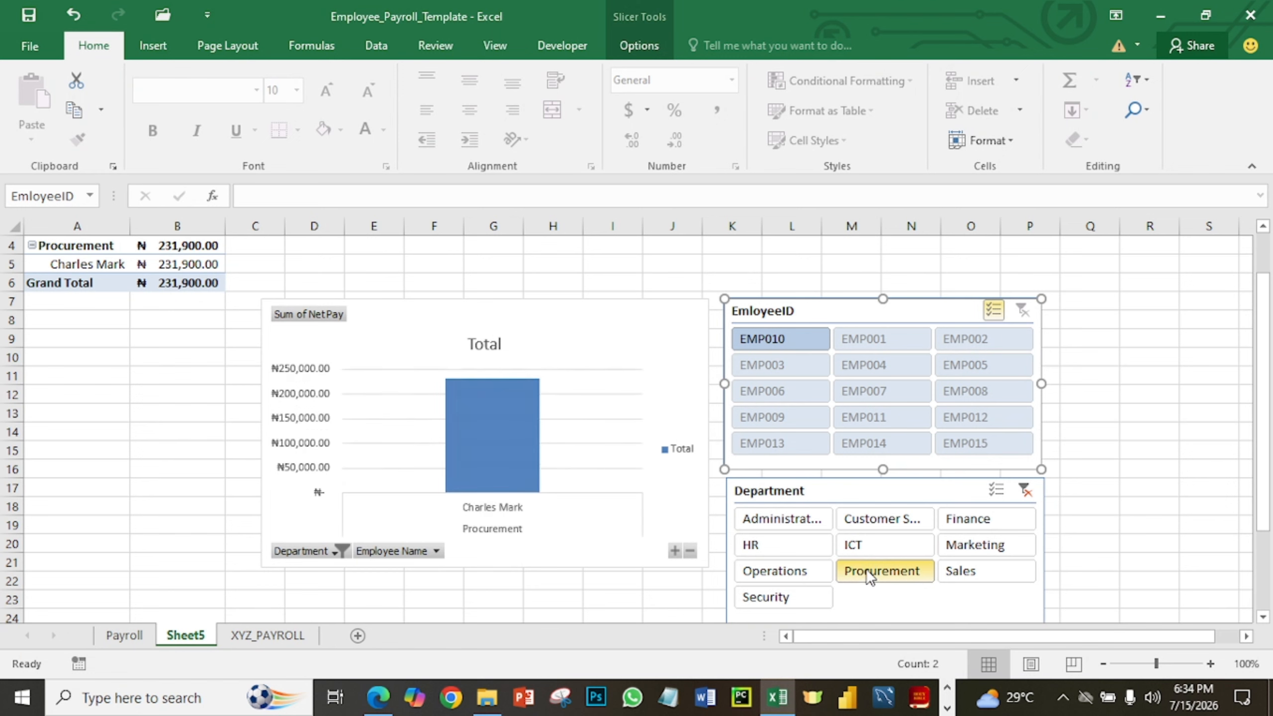
click(972, 545)
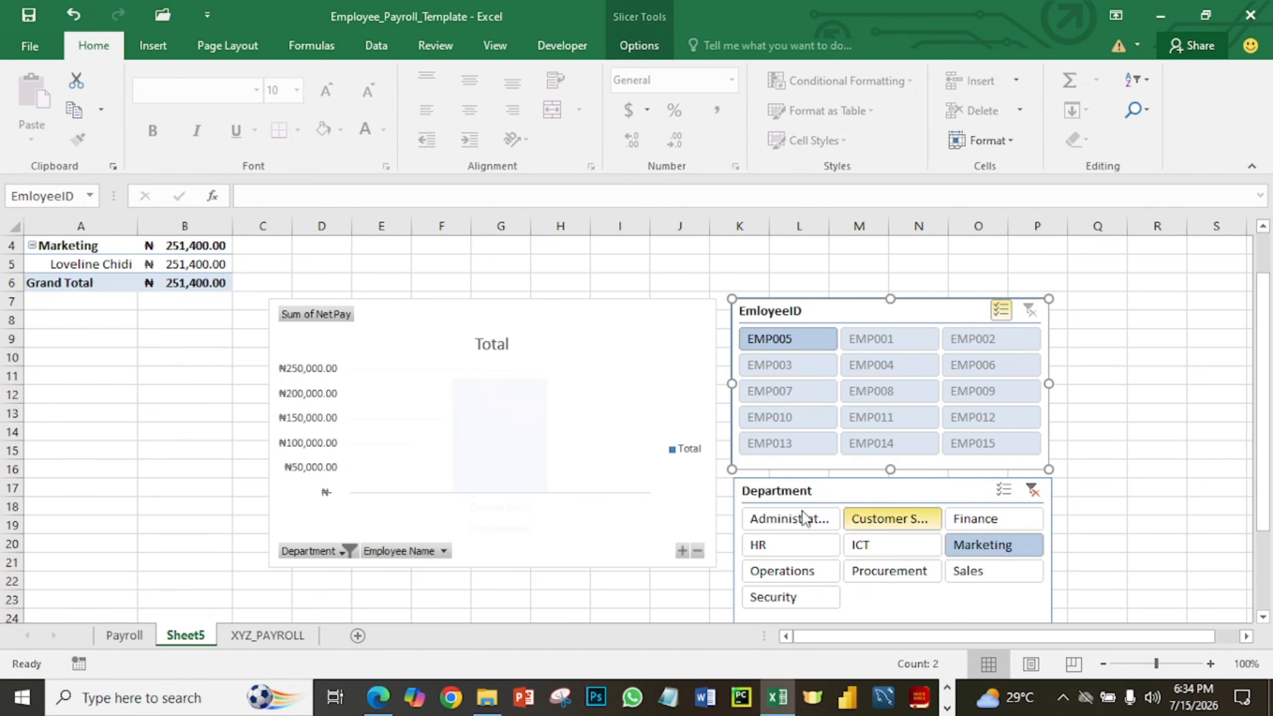
click(791, 592)
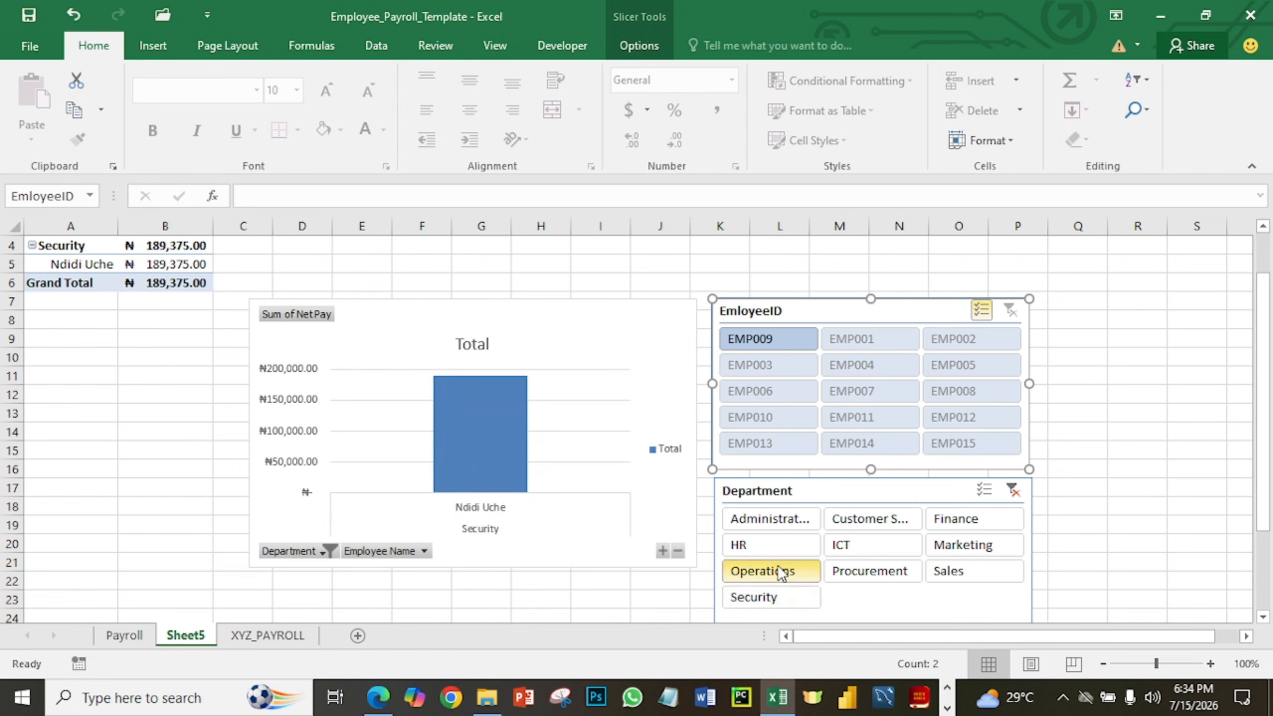
click(778, 570)
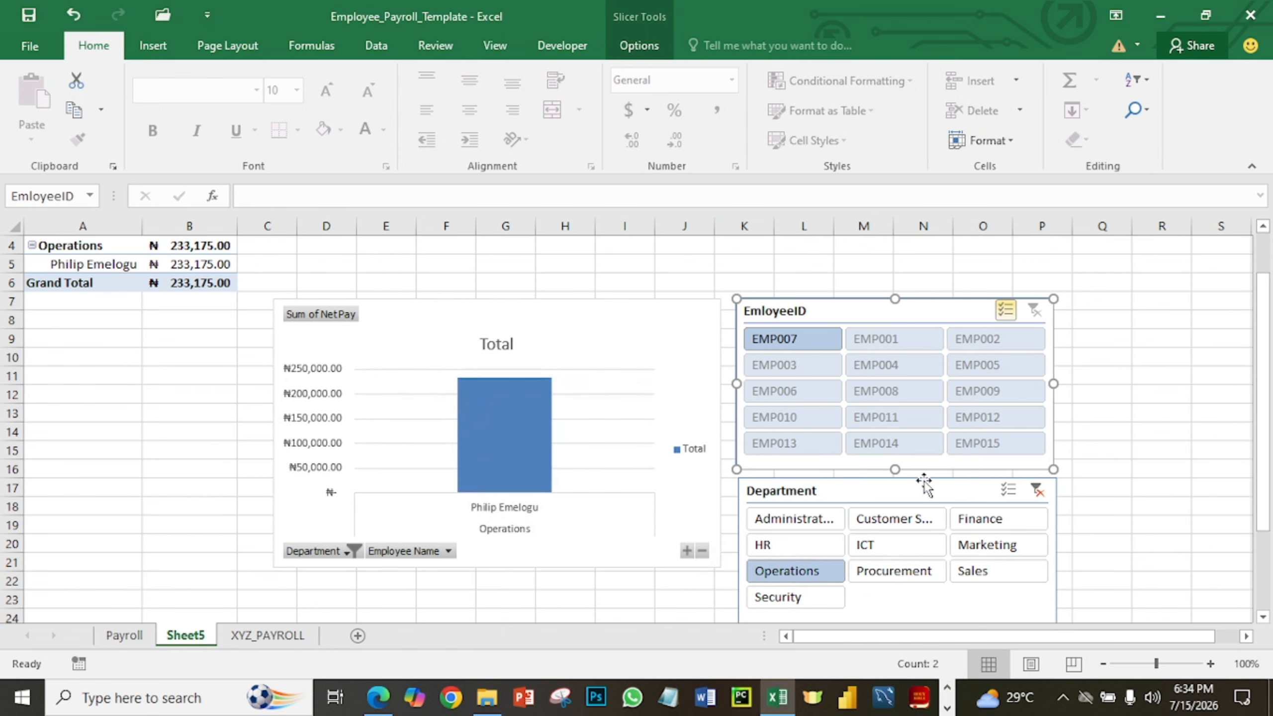
click(974, 517)
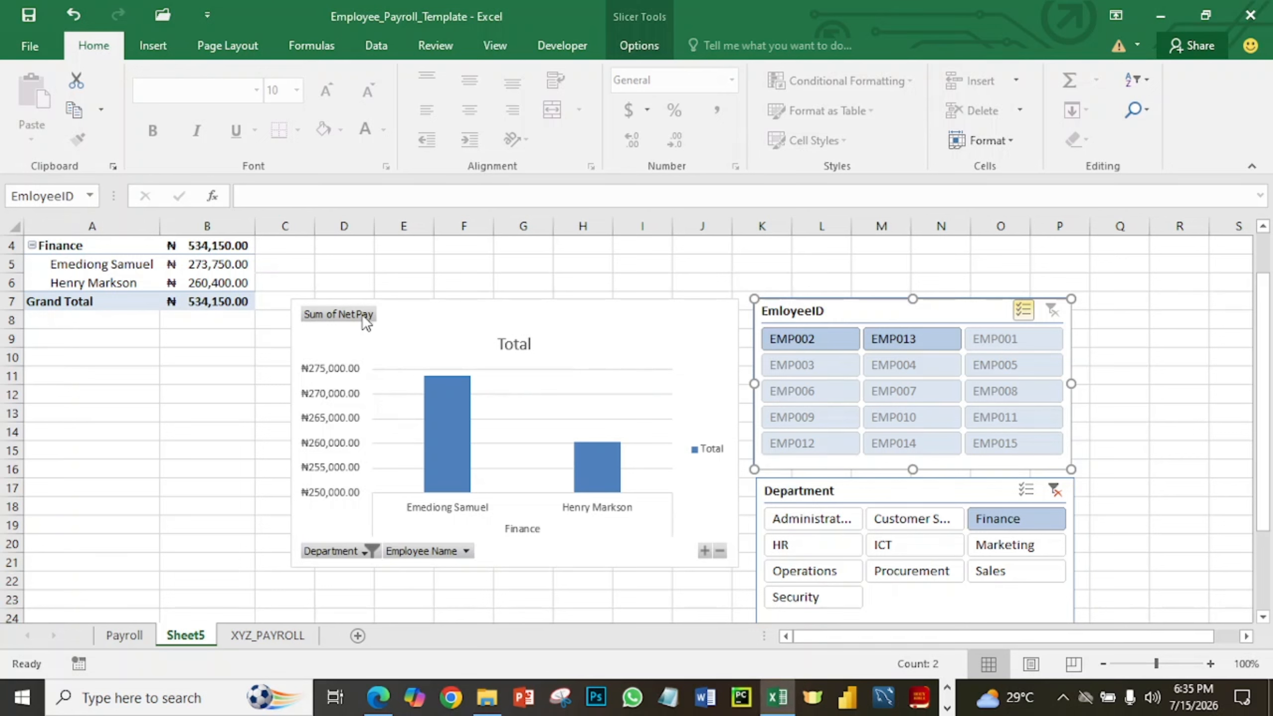
Move the PivotChart up beside the table, toggle EmployeeID Multi-Select, and clear the Department filter.
drag(398, 312, 387, 253)
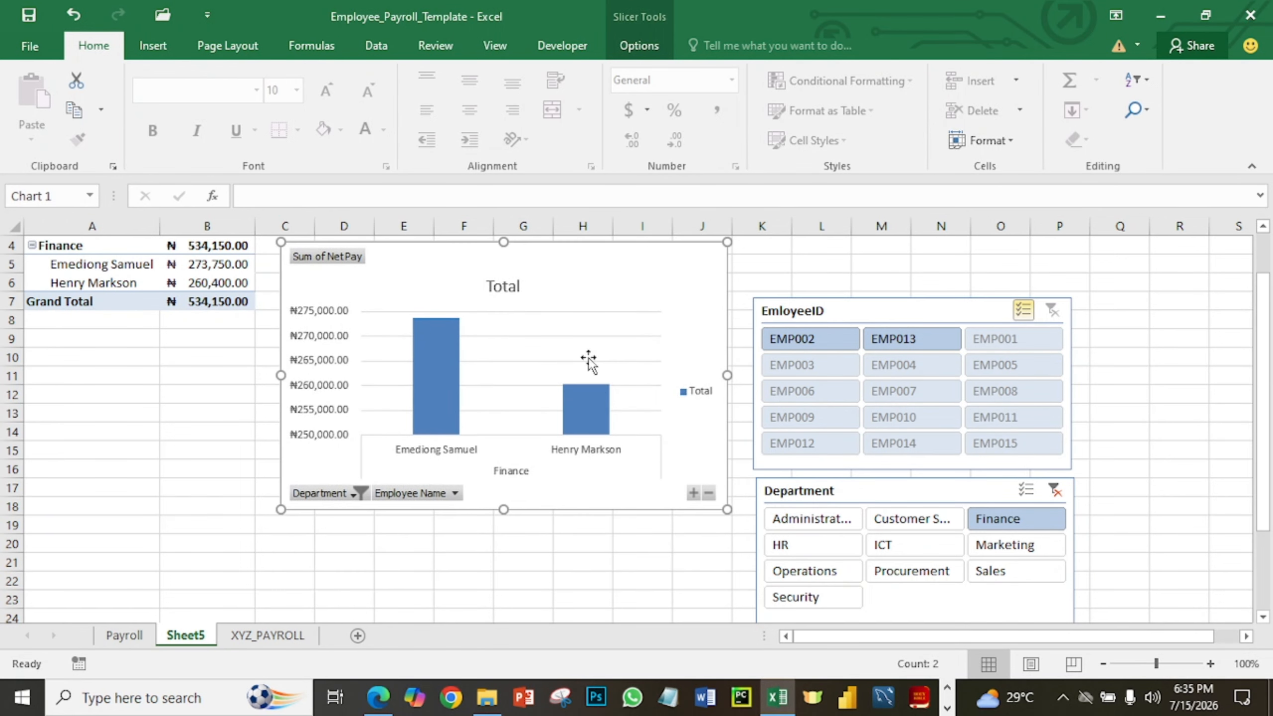
click(858, 312)
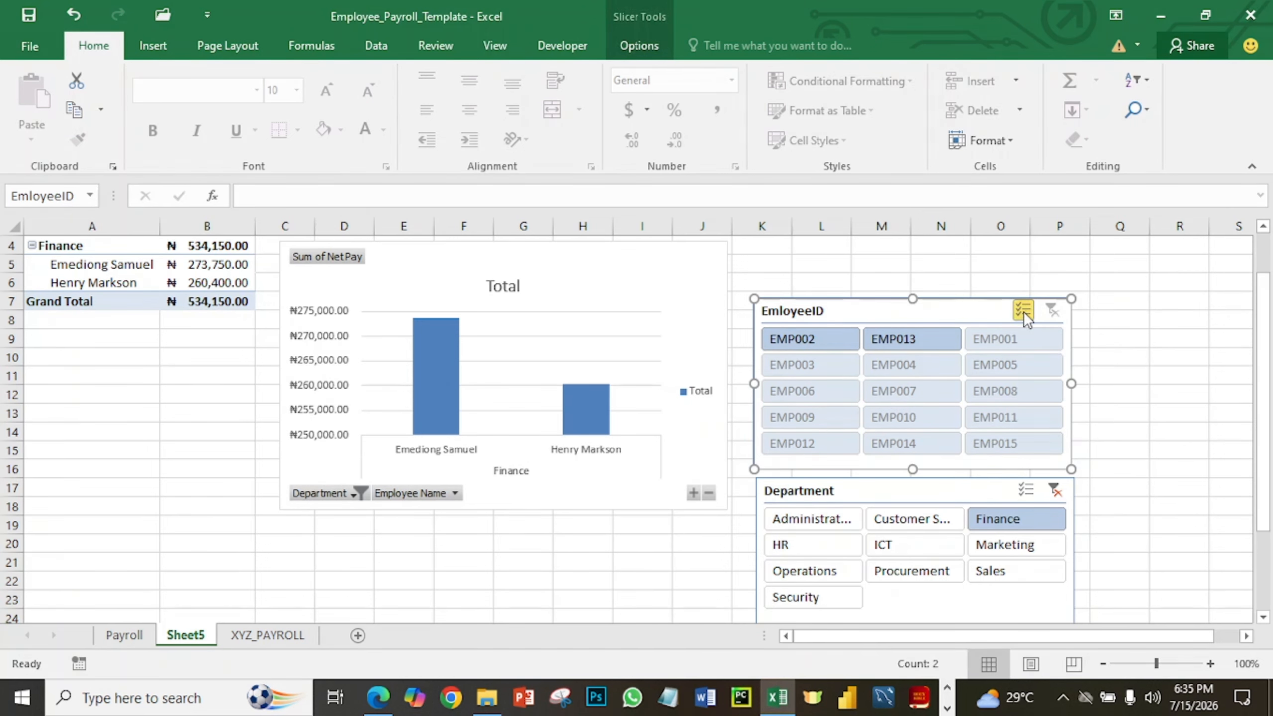
click(1024, 311)
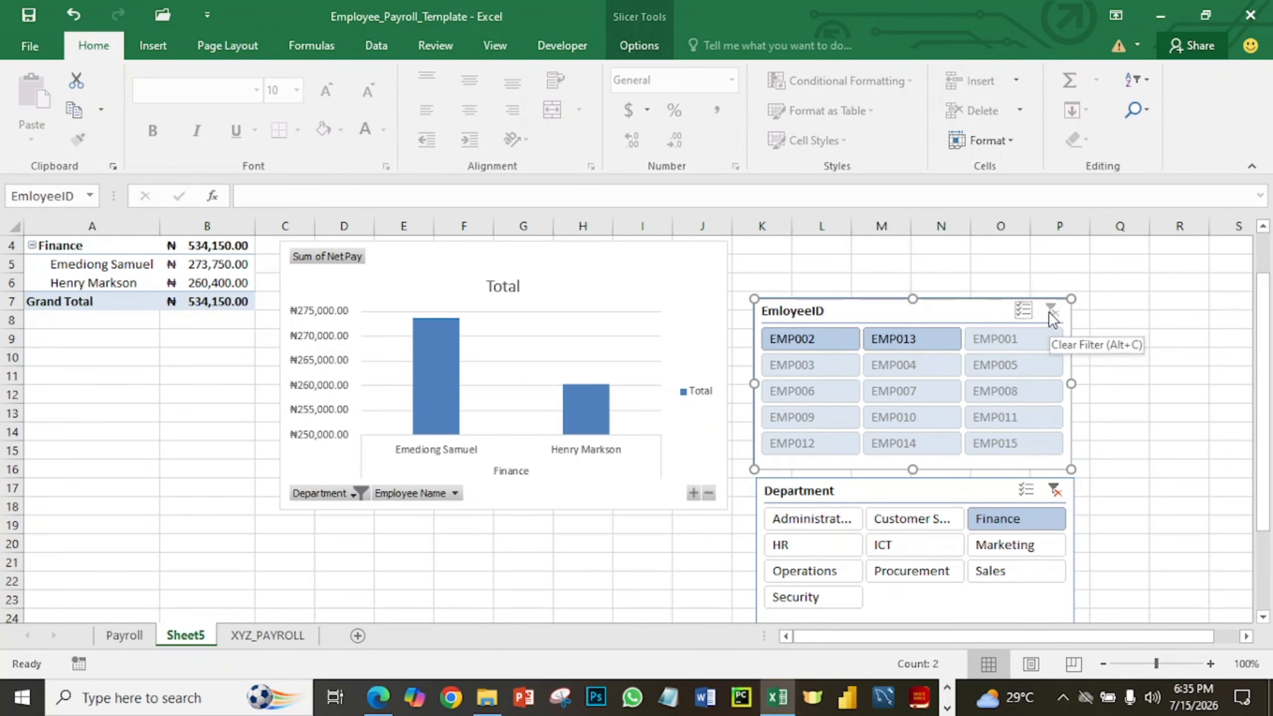
click(1054, 489)
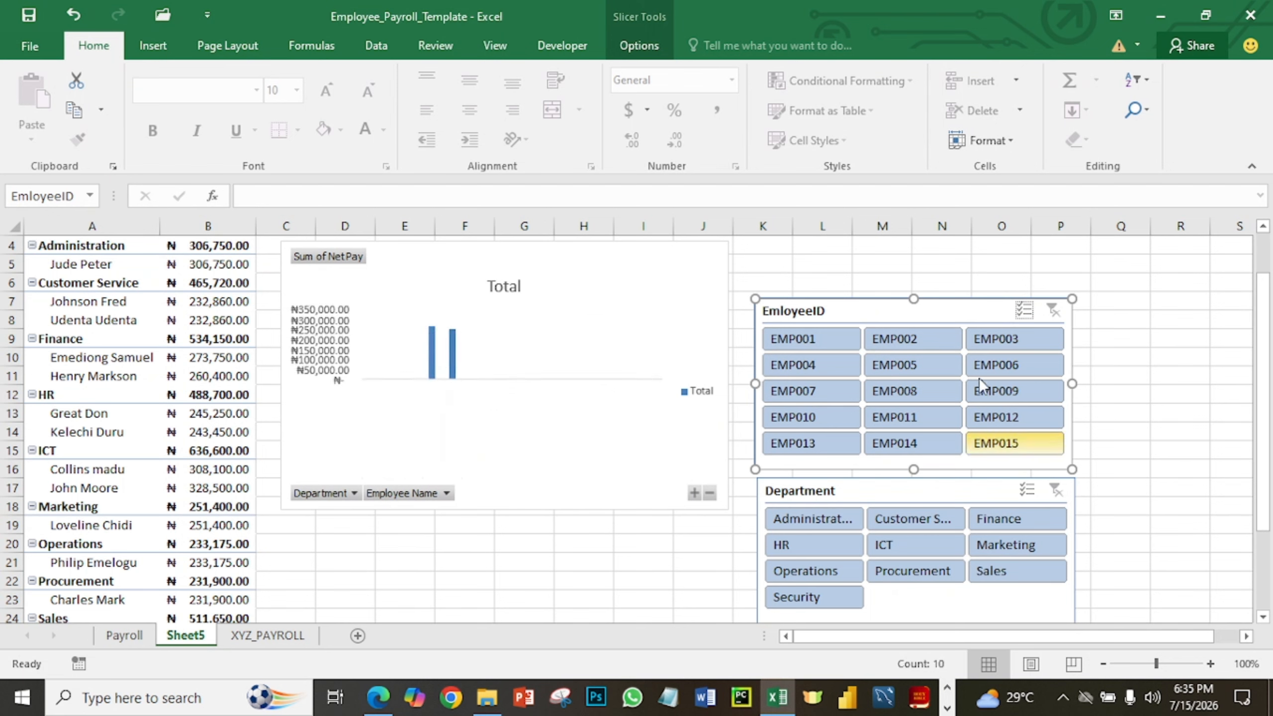
click(731, 316)
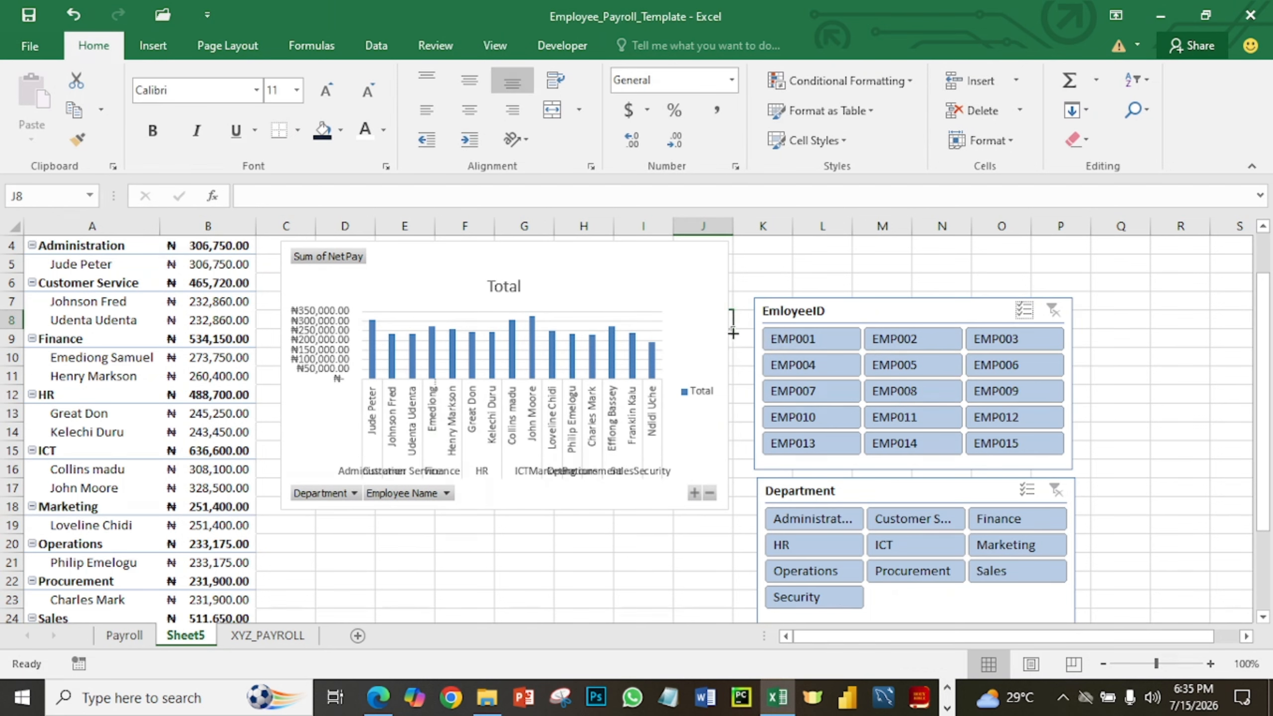
Narrow the pivot chart and move the EmployeeID and Department slicers up and left beside it.
click(671, 297)
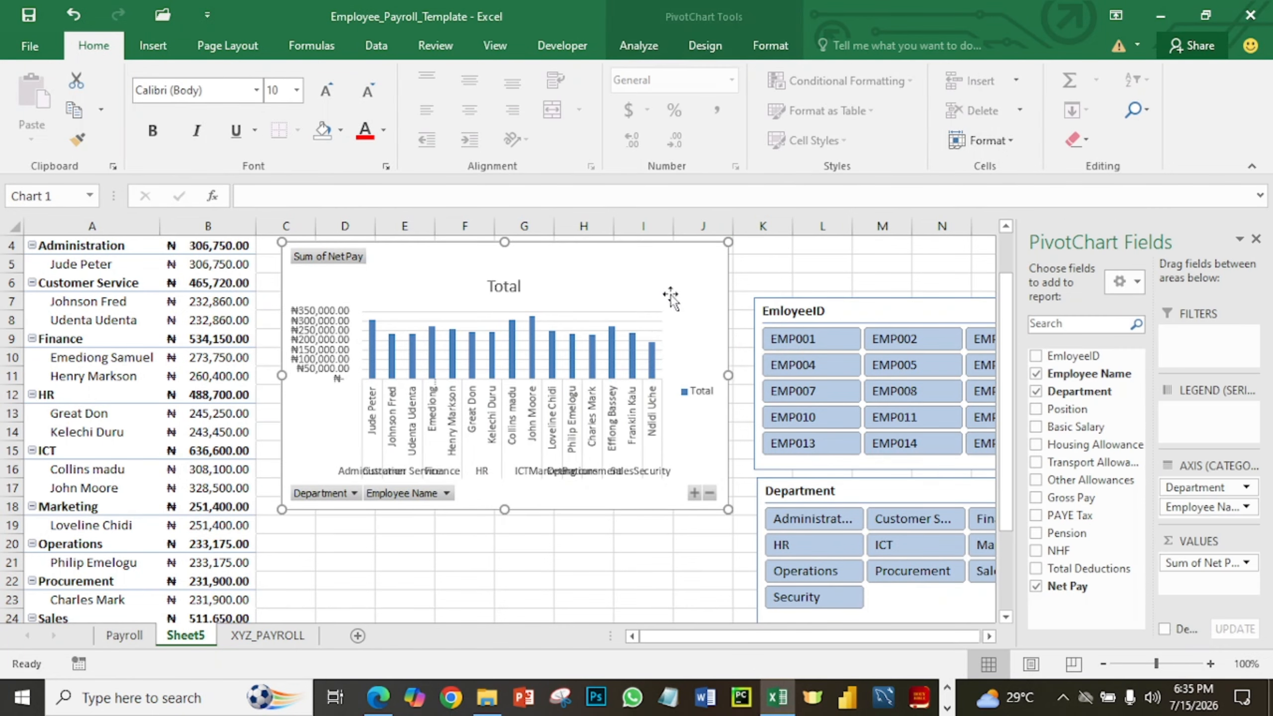
drag(728, 375, 680, 380)
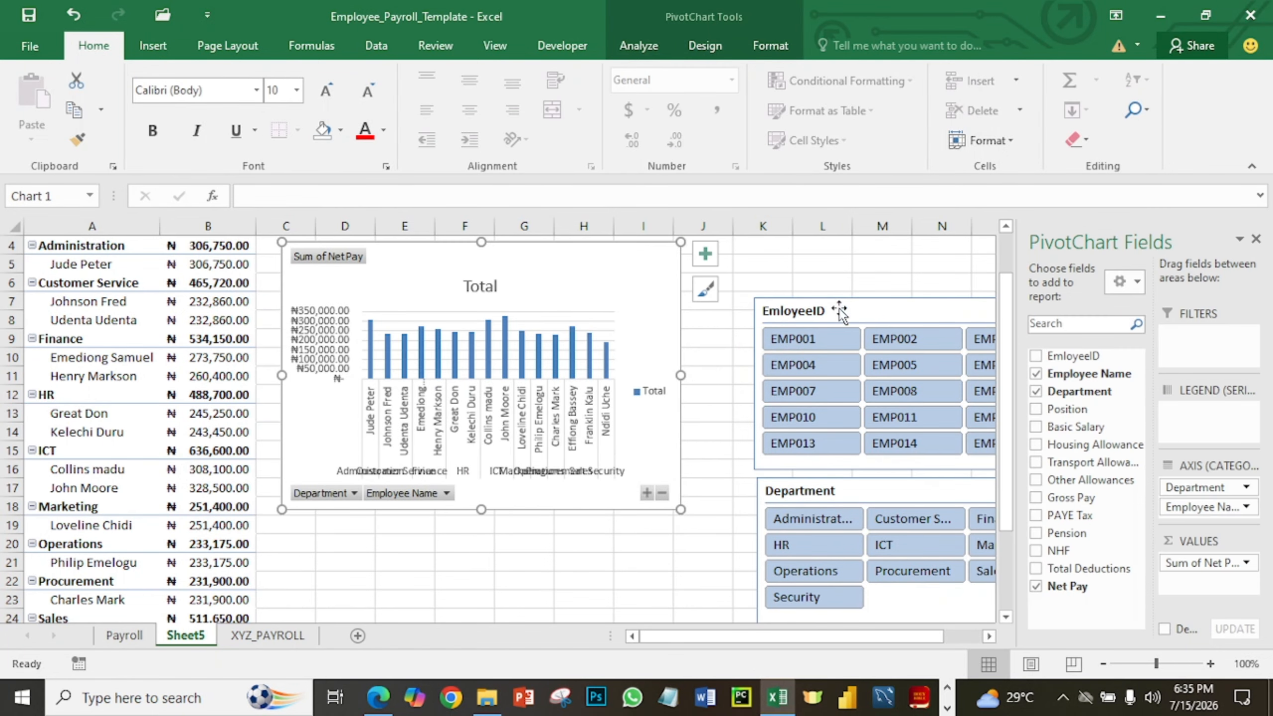
drag(839, 311, 773, 289)
drag(873, 547, 808, 472)
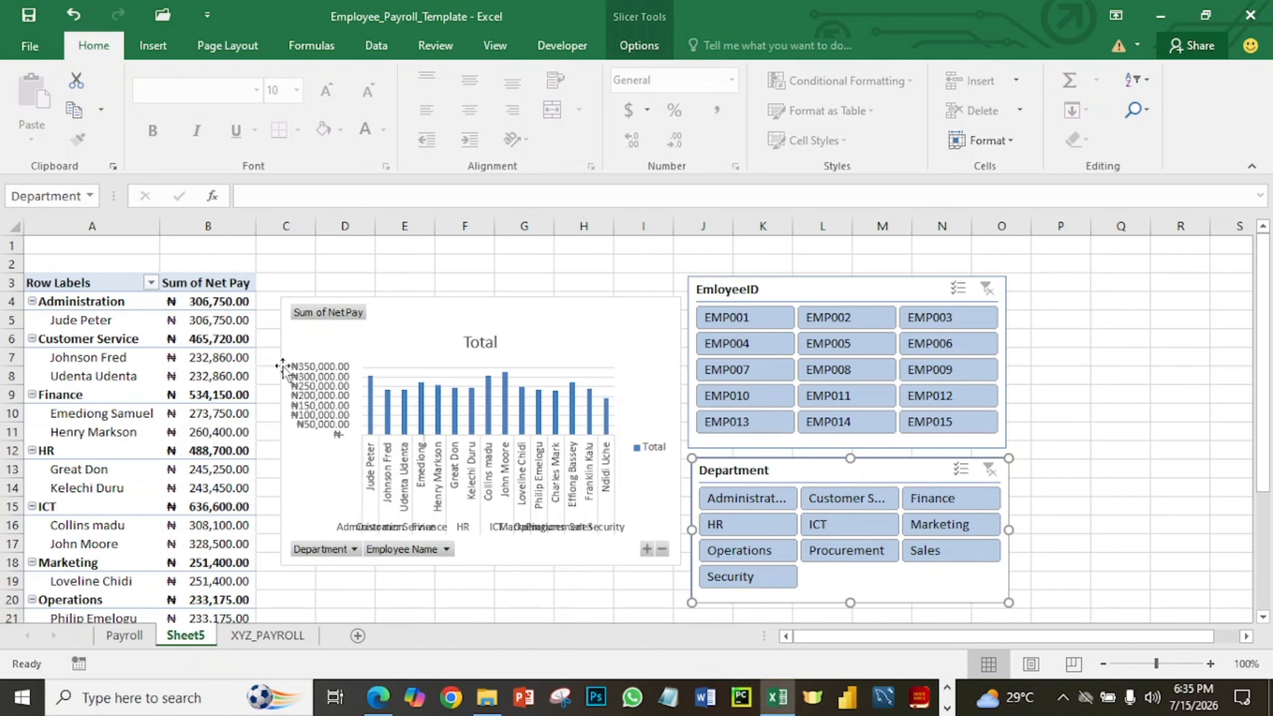
Shift the chart left, align Department under EmployeeID, and trim both slicers to equal width.
drag(421, 304, 397, 300)
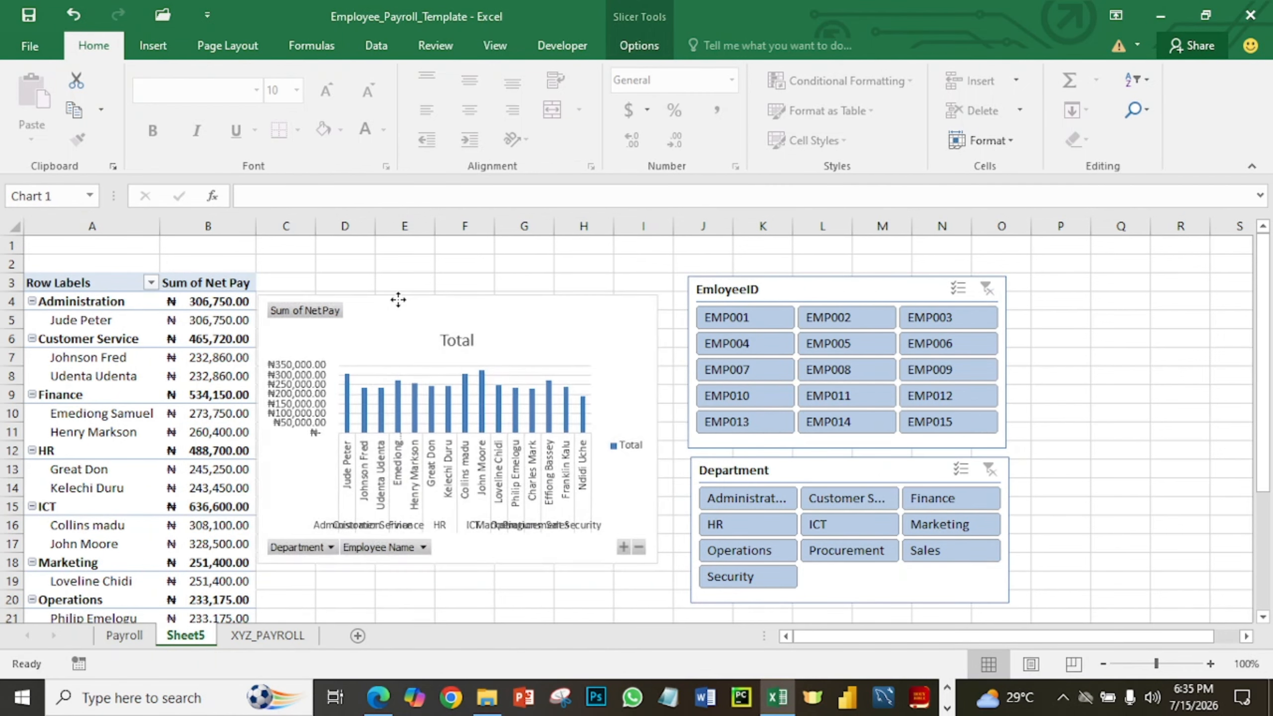
drag(724, 296, 696, 300)
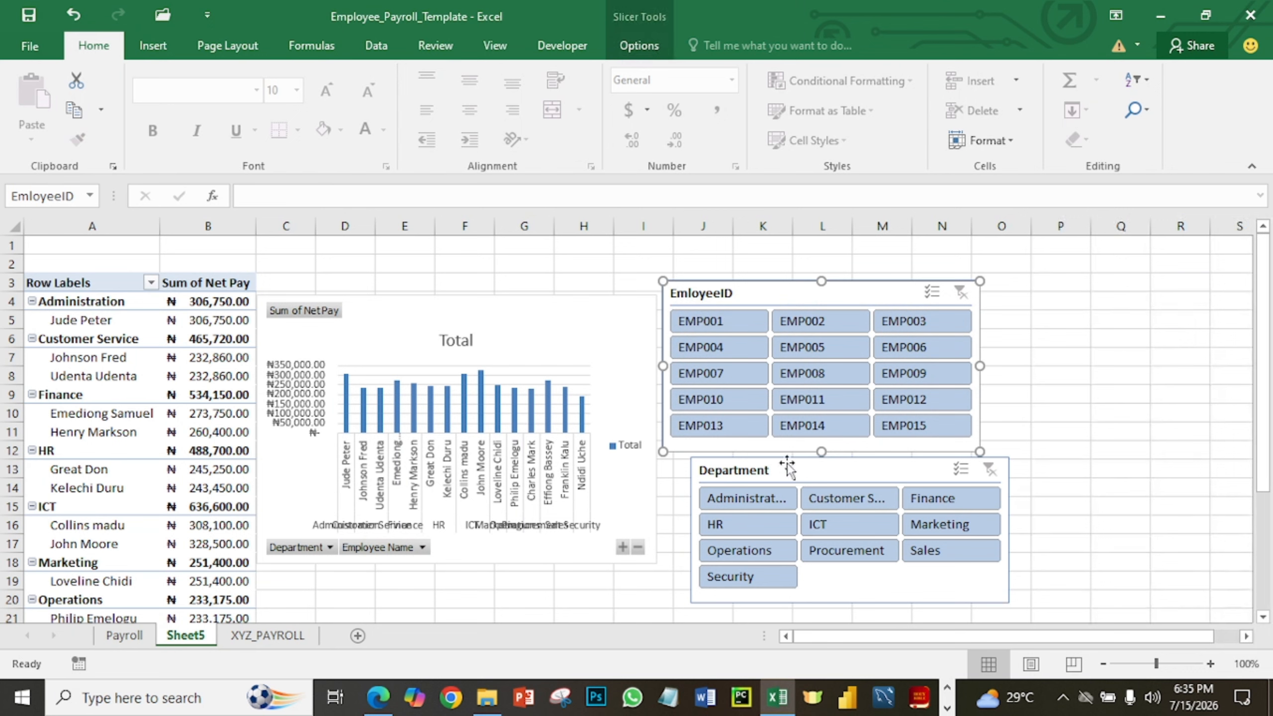
click(794, 470)
drag(795, 470, 765, 470)
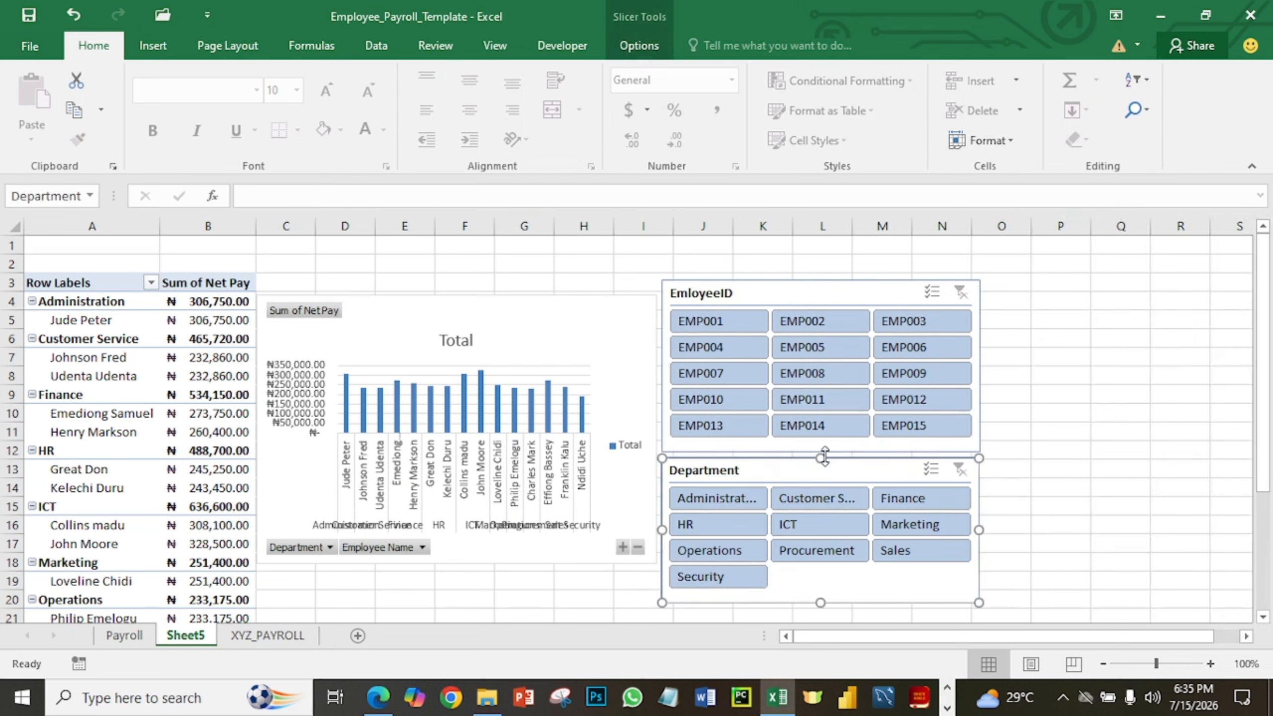
click(979, 359)
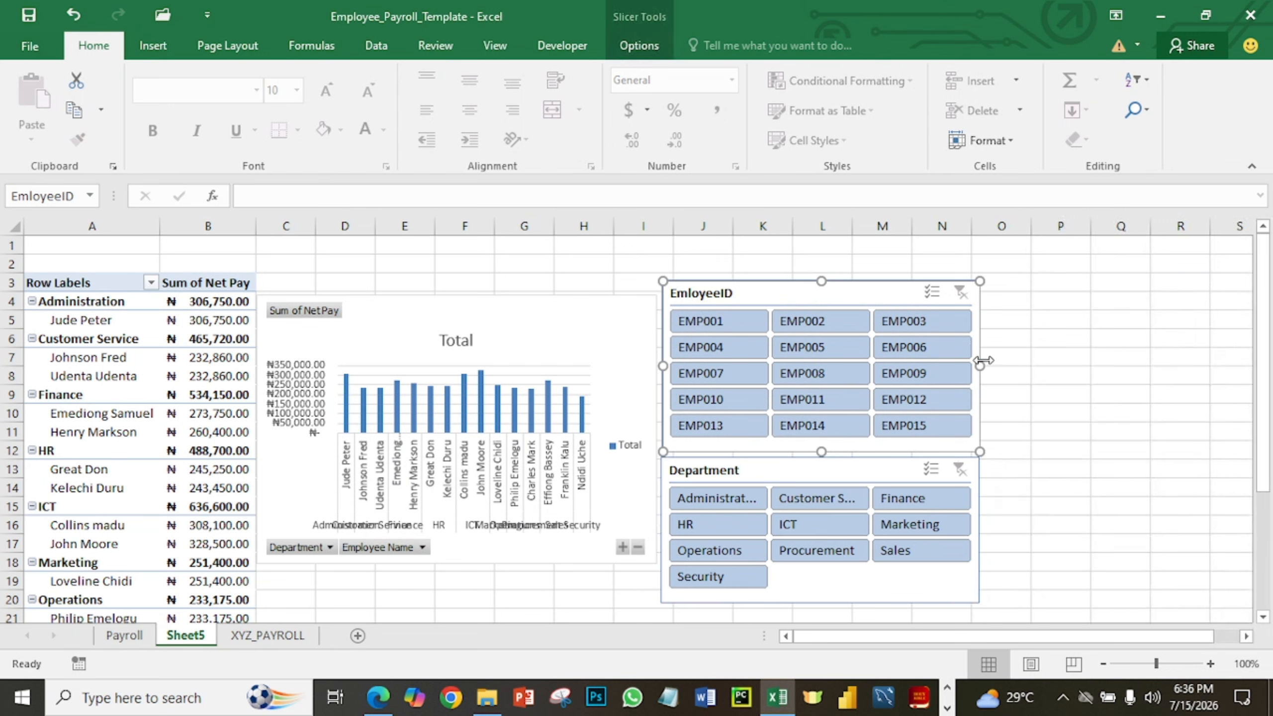
drag(981, 365, 945, 366)
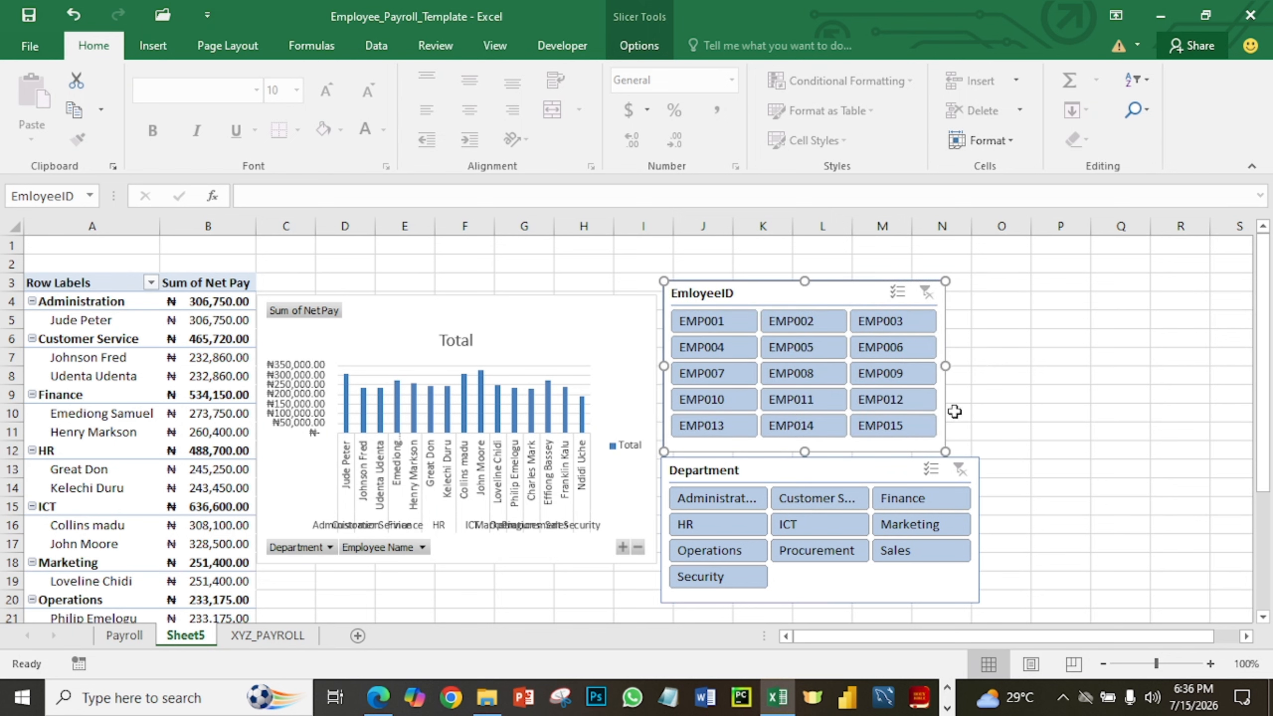
click(904, 479)
drag(979, 530, 946, 526)
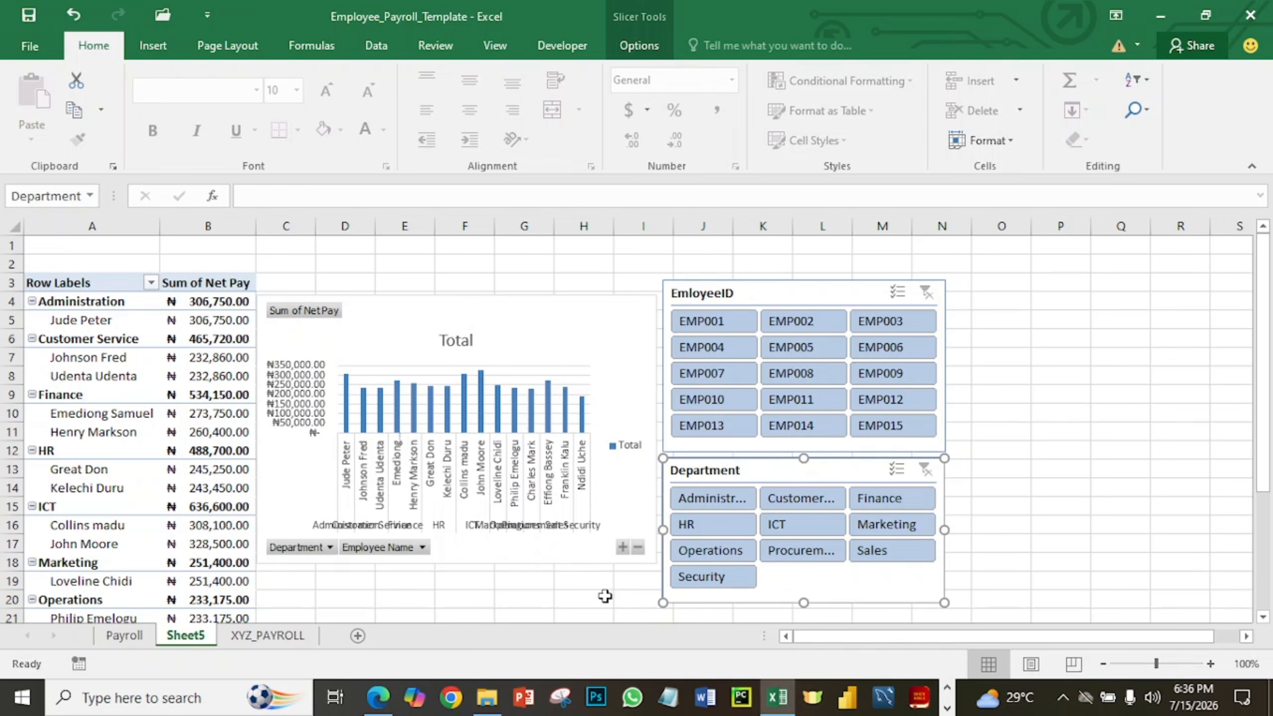
Insert a new blank sheet after Sheet5 and rename it DASHBOARD_METRICS.
click(357, 636)
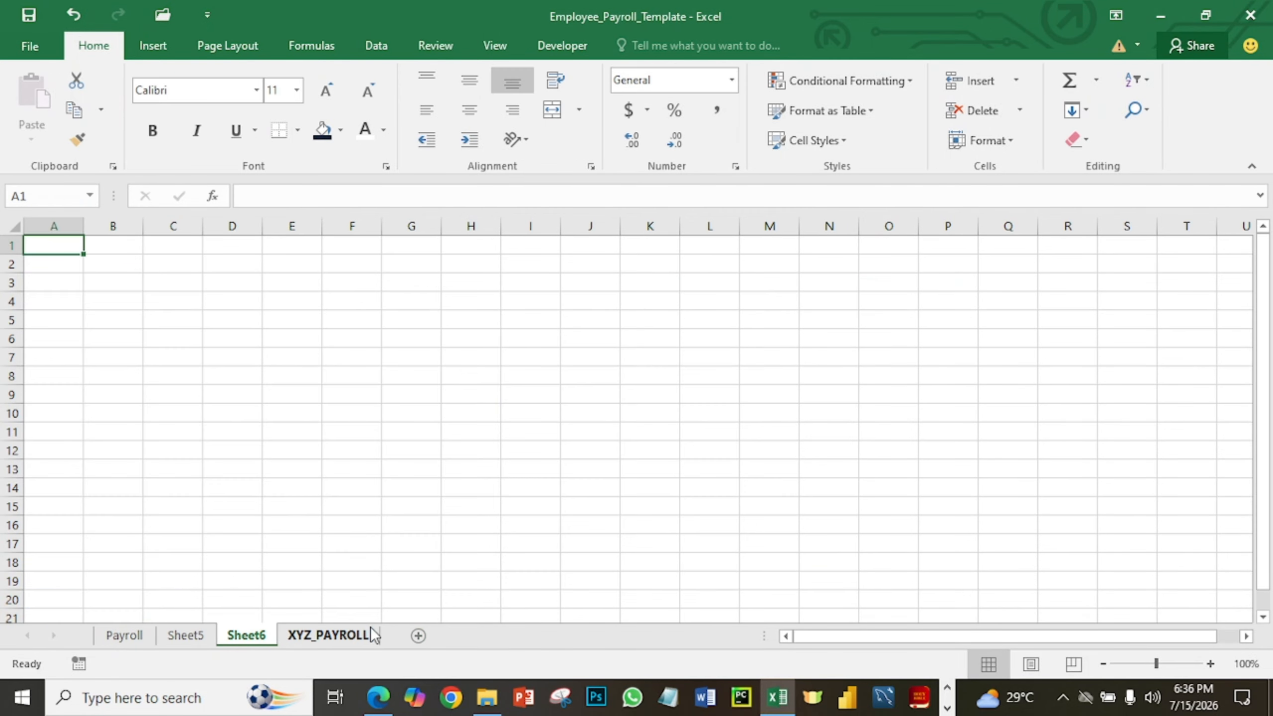
right_click(256, 641)
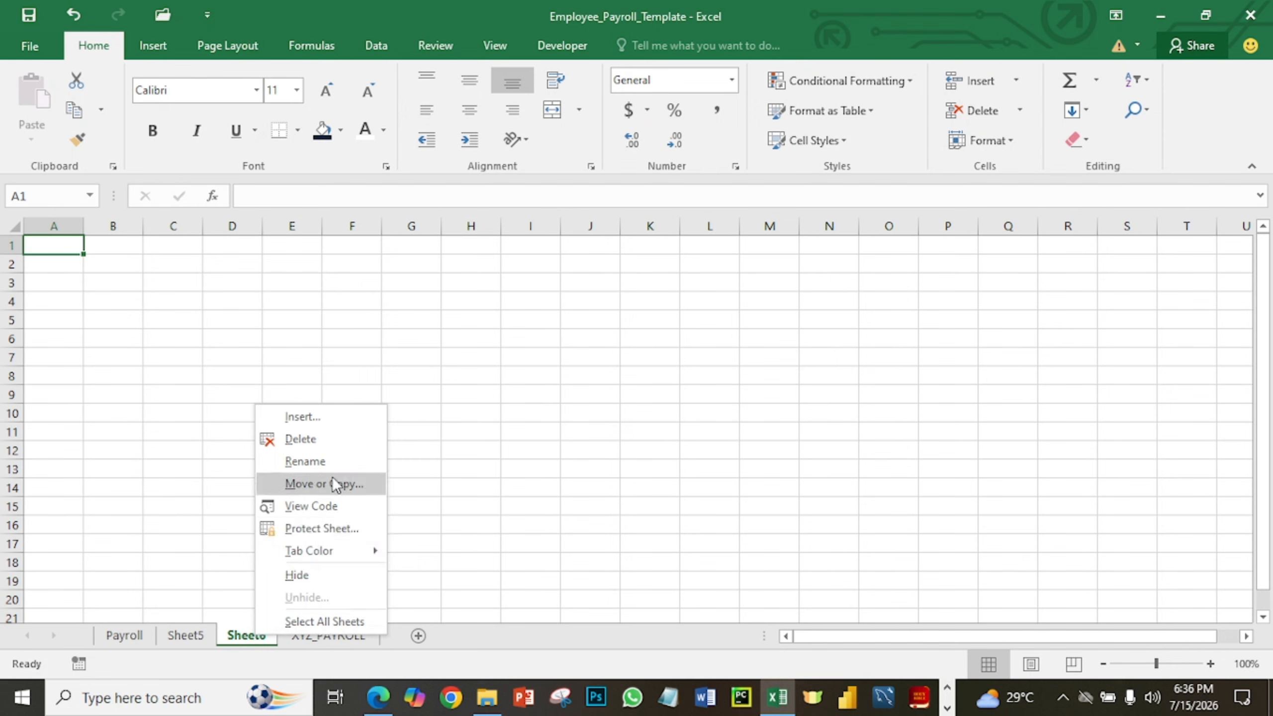
click(337, 462)
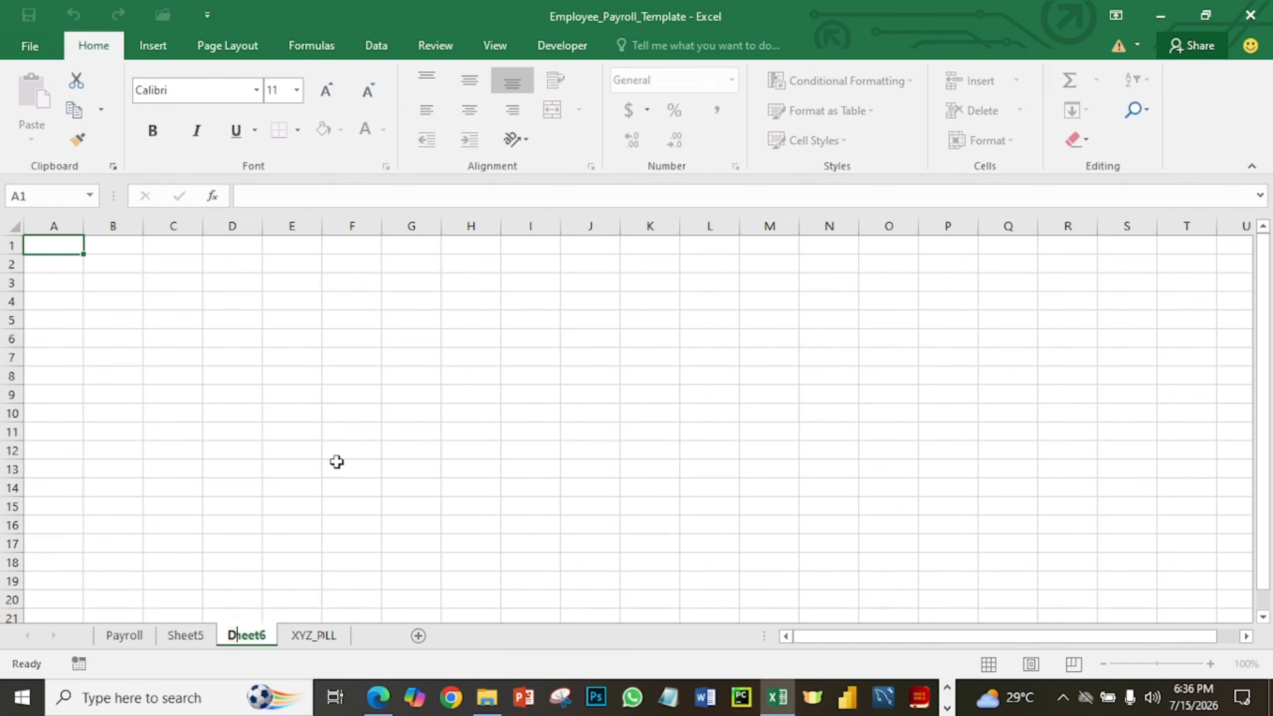
text(D)
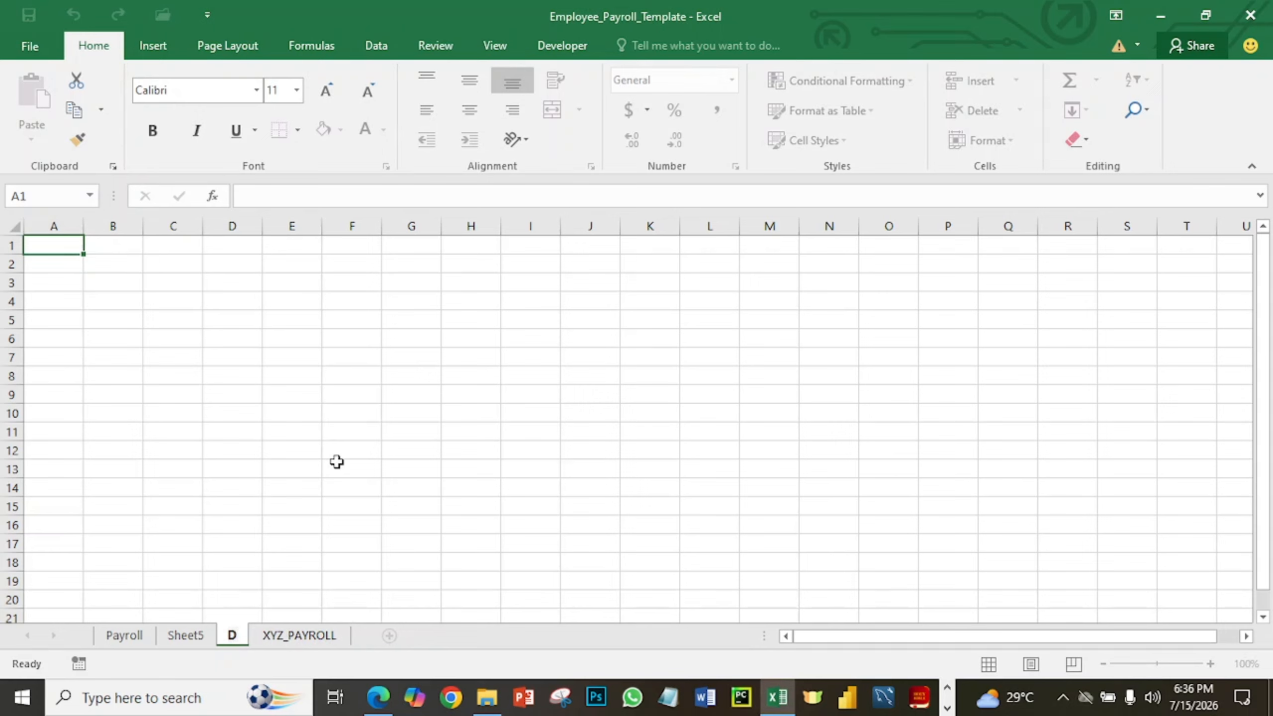
text(ASHB)
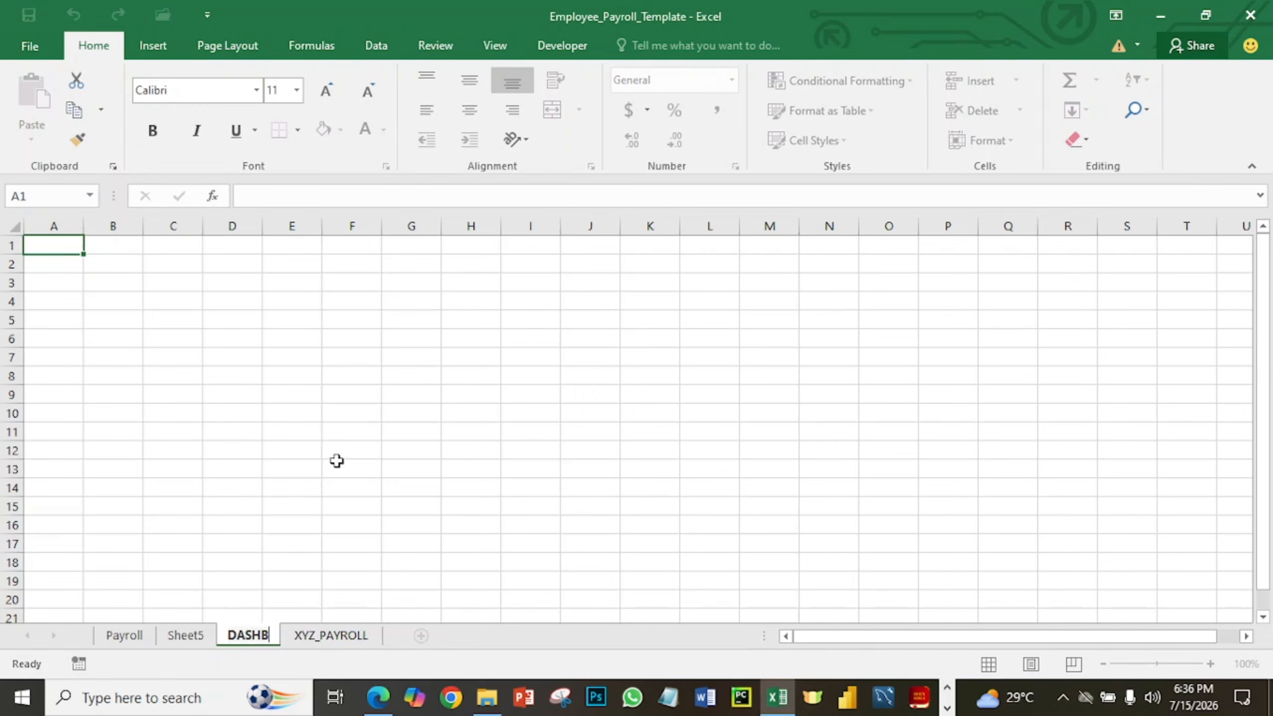
text(OARD)
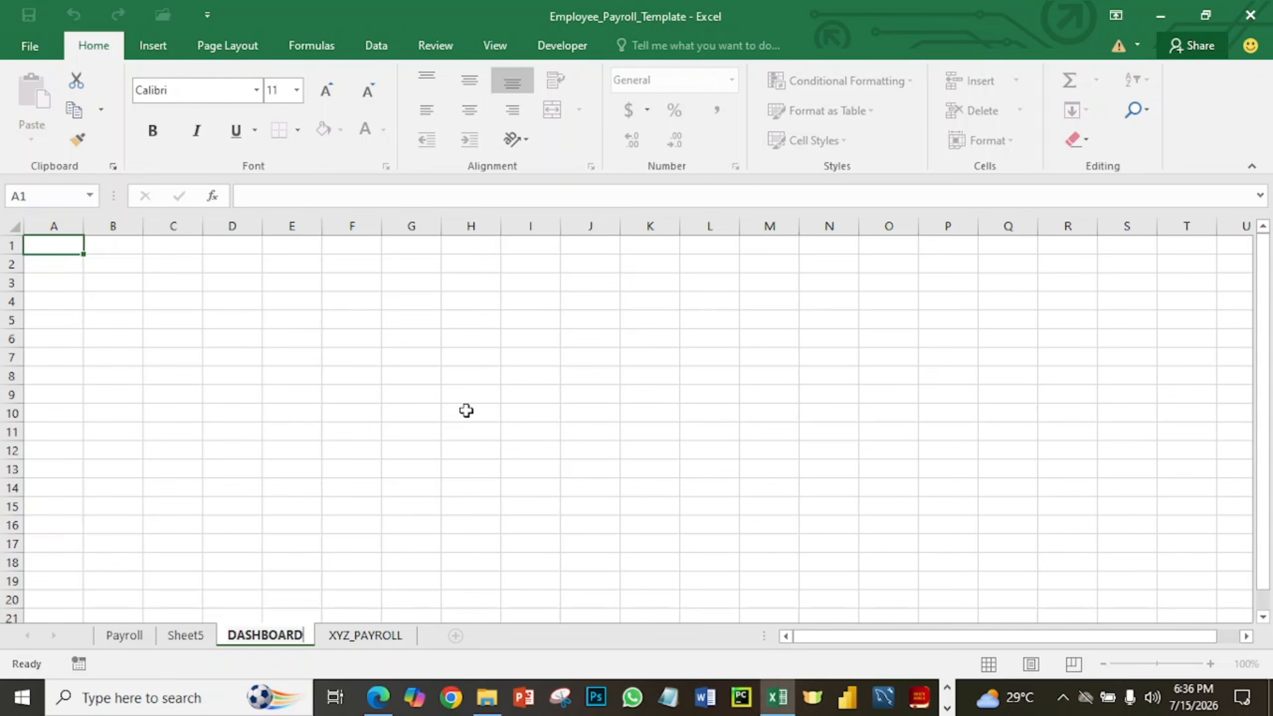
text(_MET)
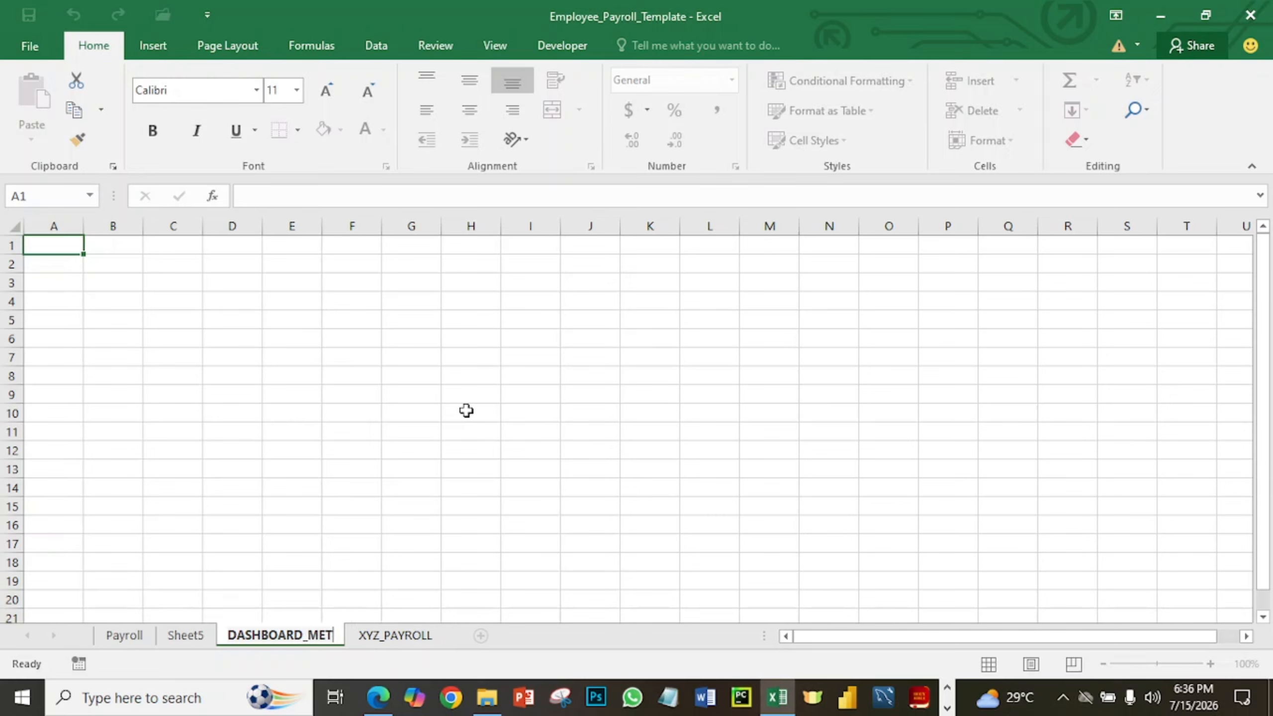
text(RICS)
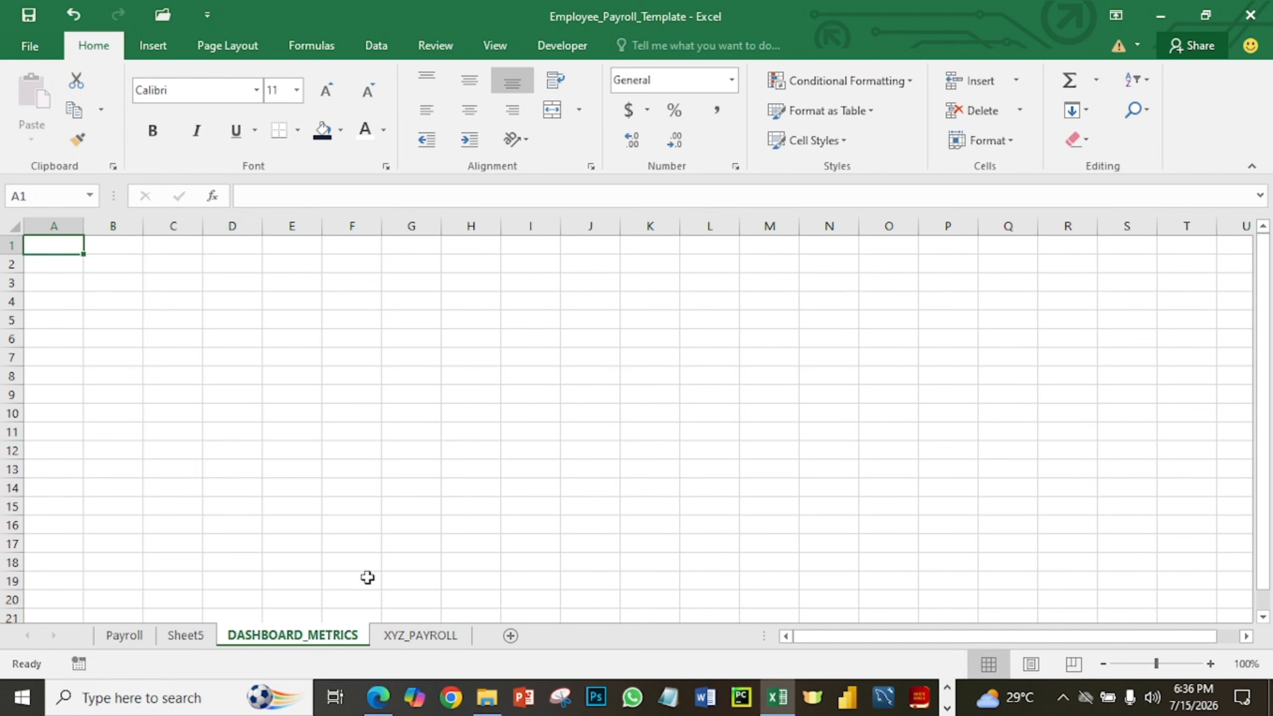
Rename the Sheet5 pivot table sheet to PIVOT_TABLE_XYZ_PAYROLL.
click(185, 635)
right_click(185, 634)
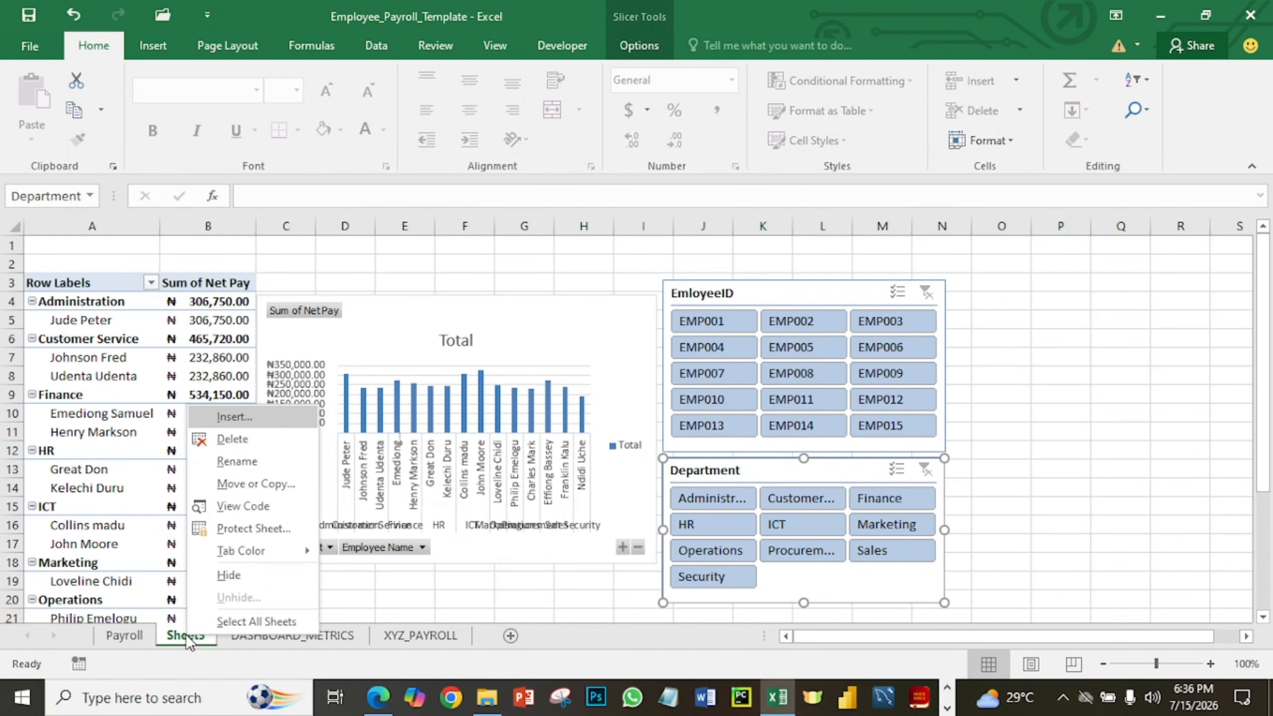
click(247, 457)
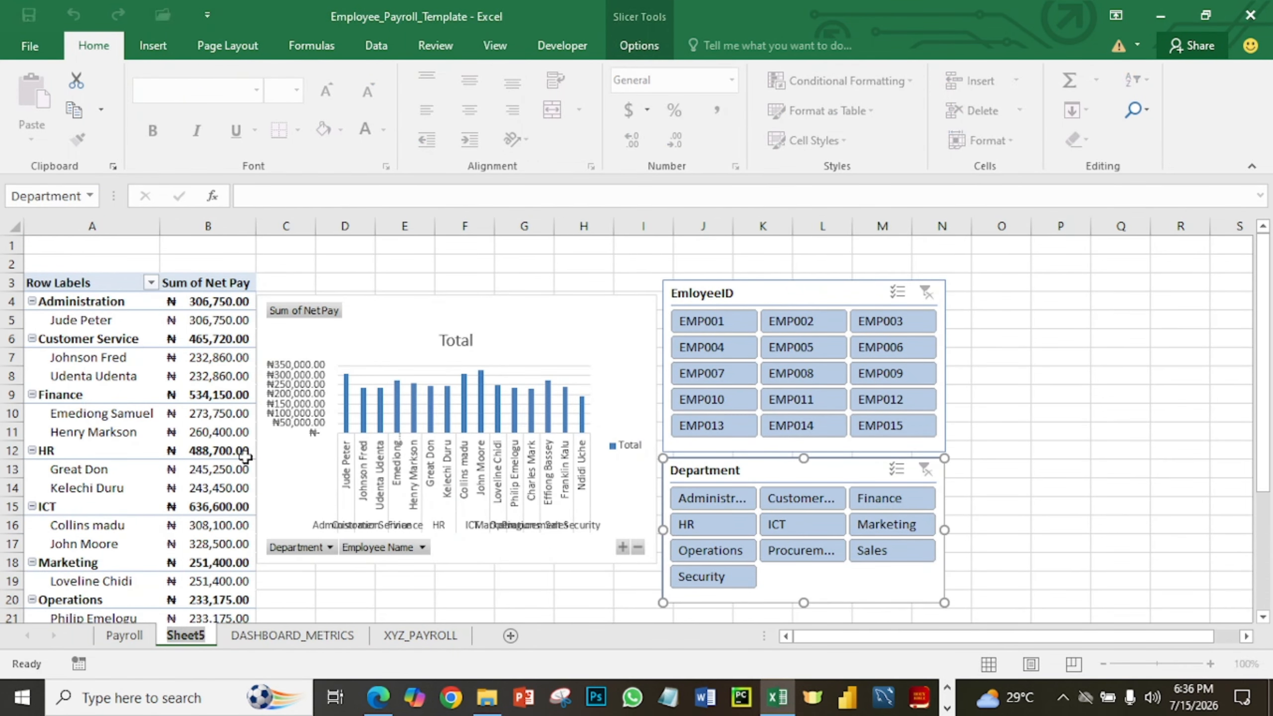
text(PIV)
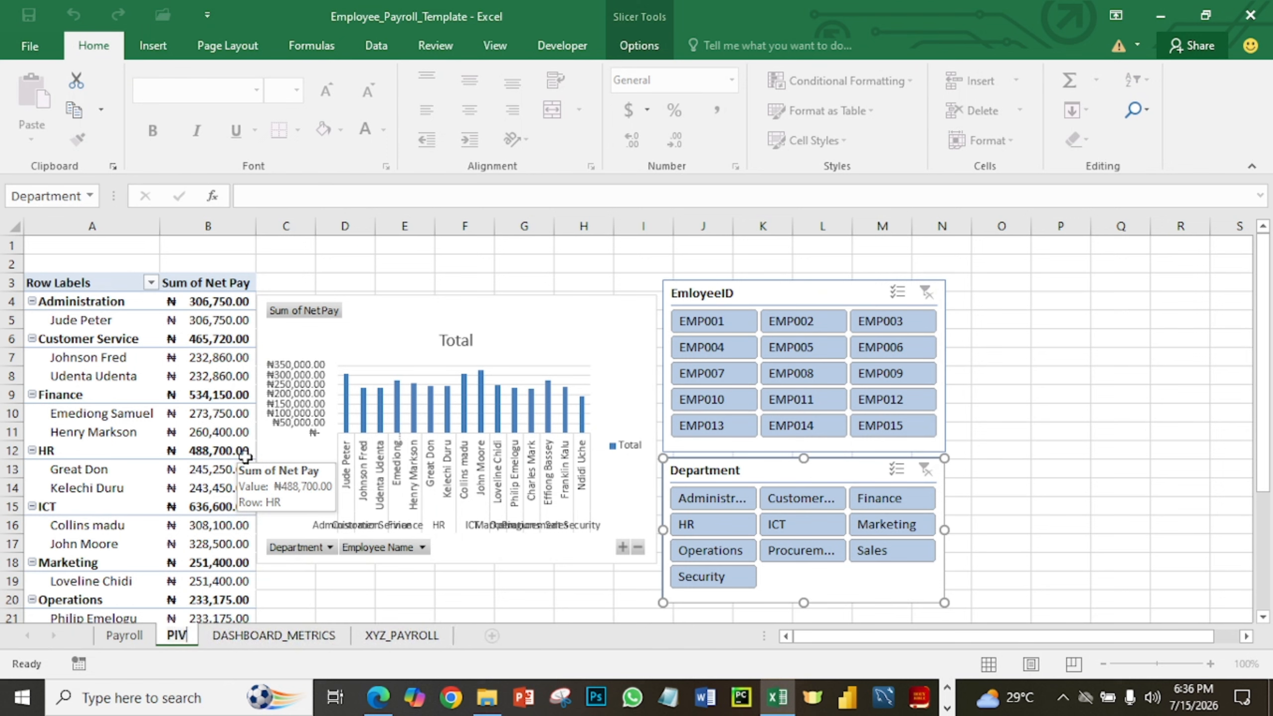
text(OT_)
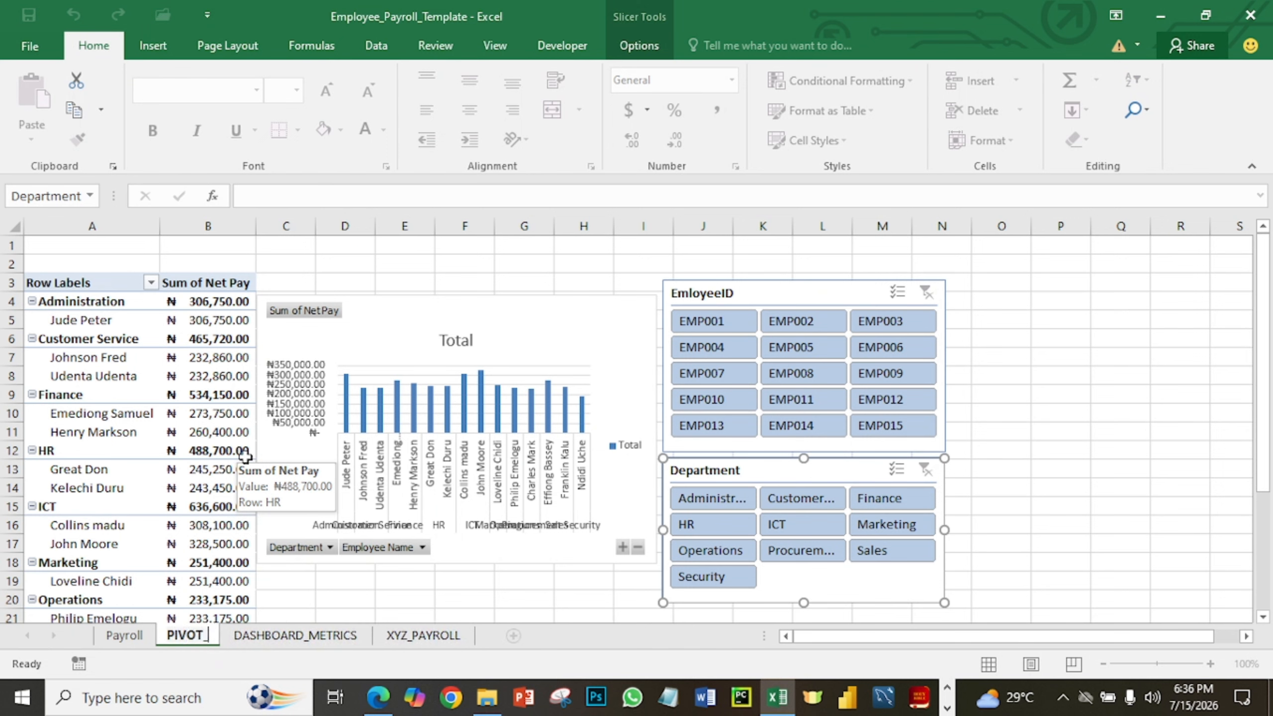
text(TABL)
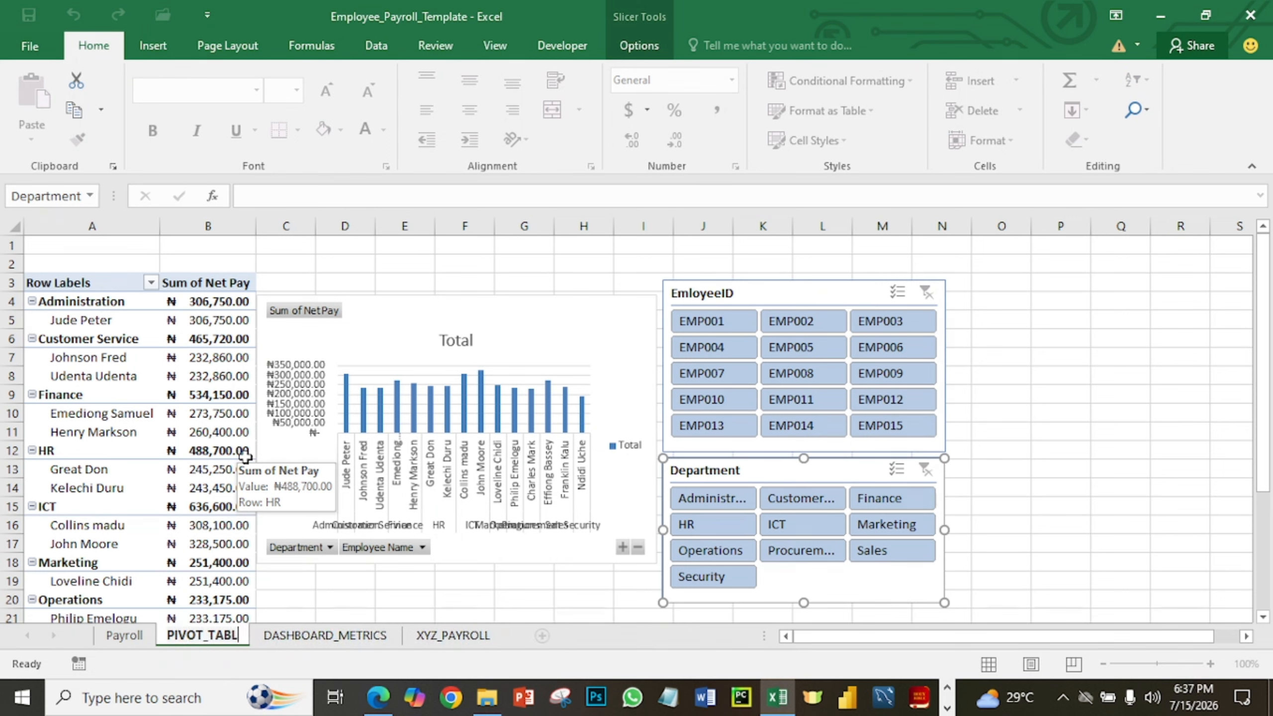
text(E_)
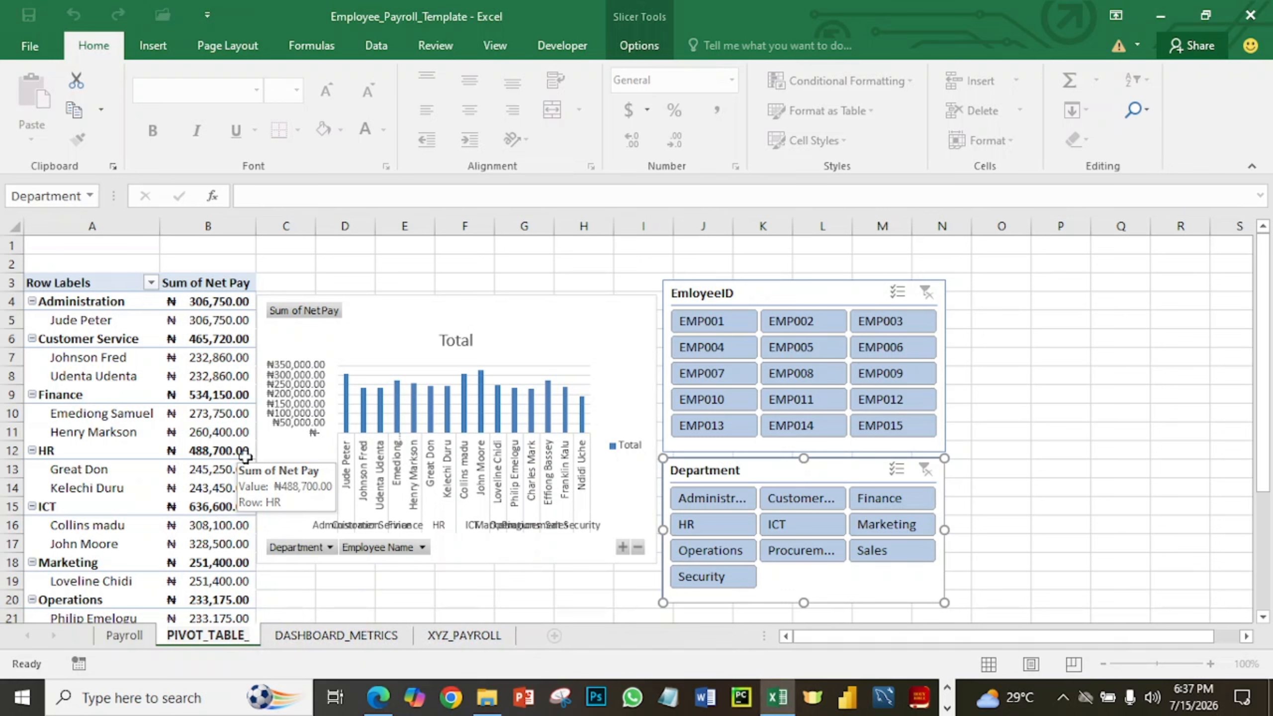
text(XYZ)
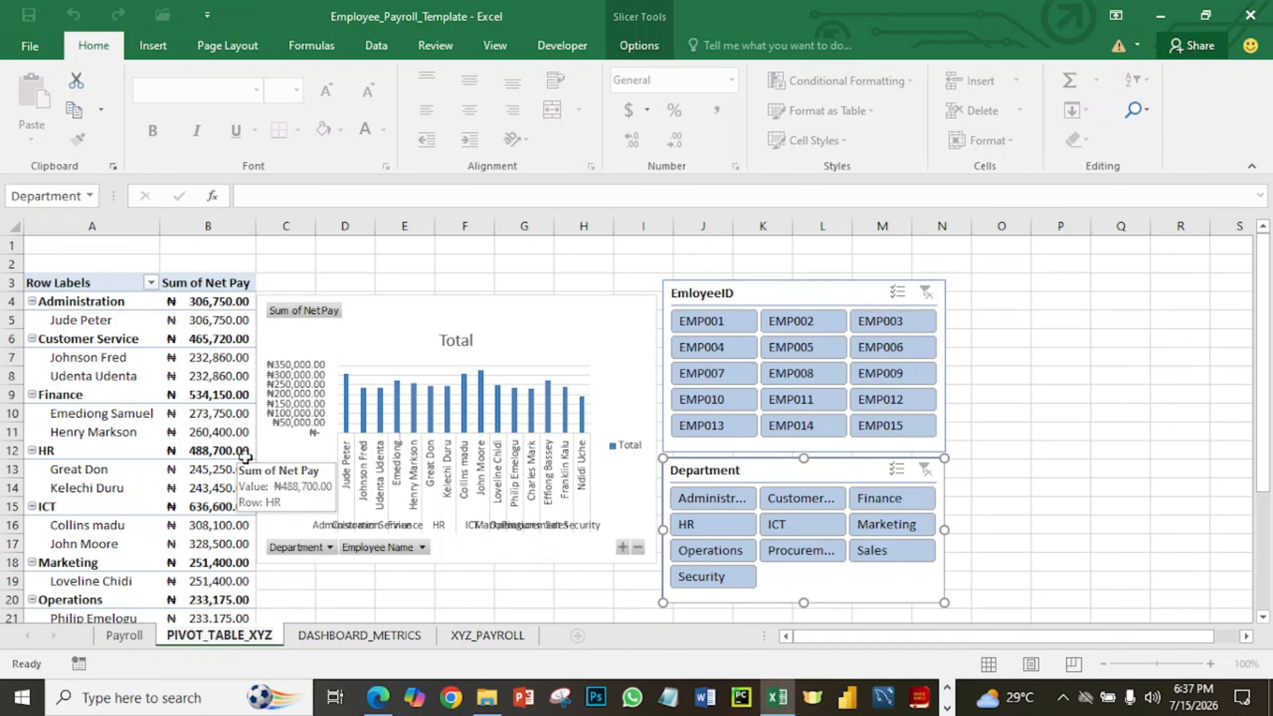
text(_)
text(PA)
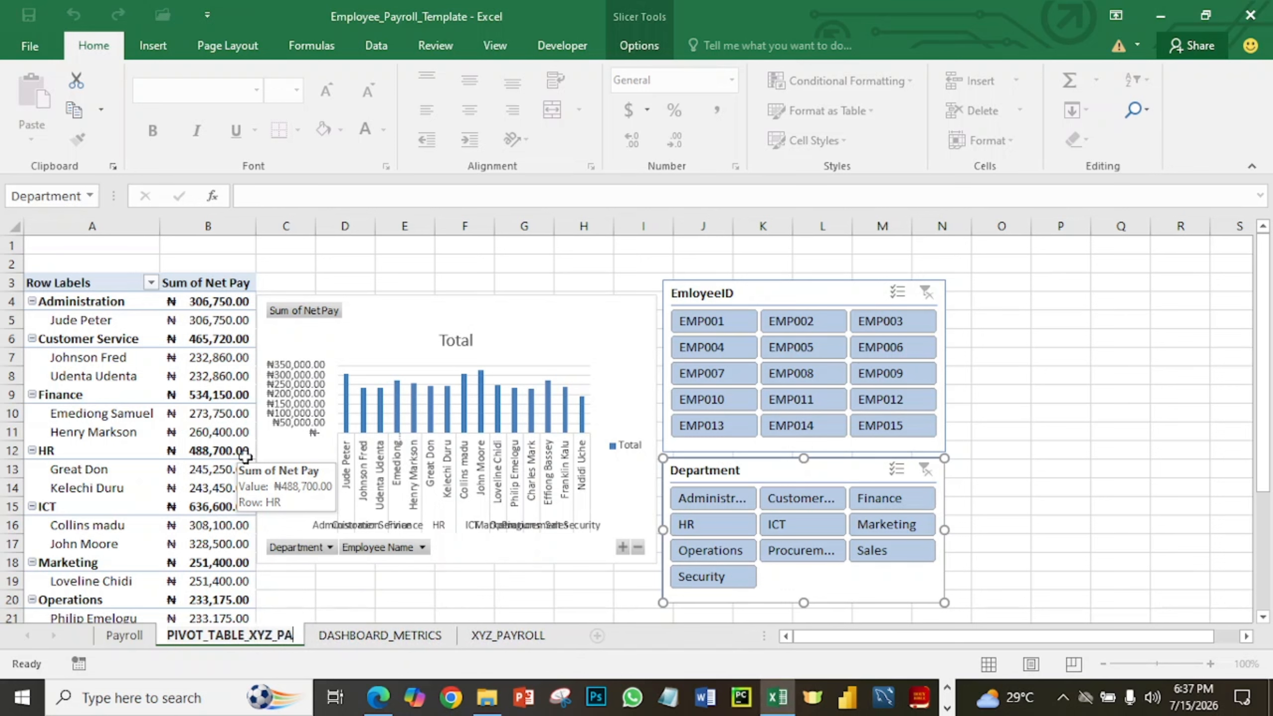
text(YROLL)
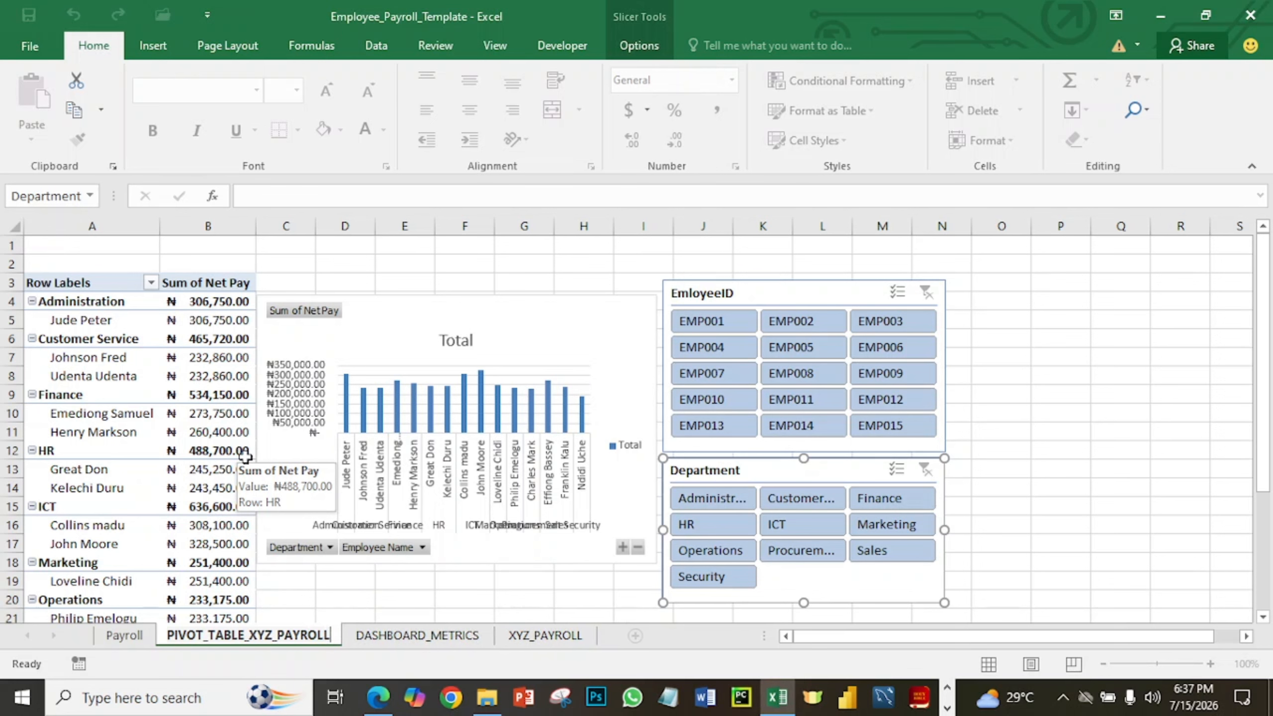
key(Return)
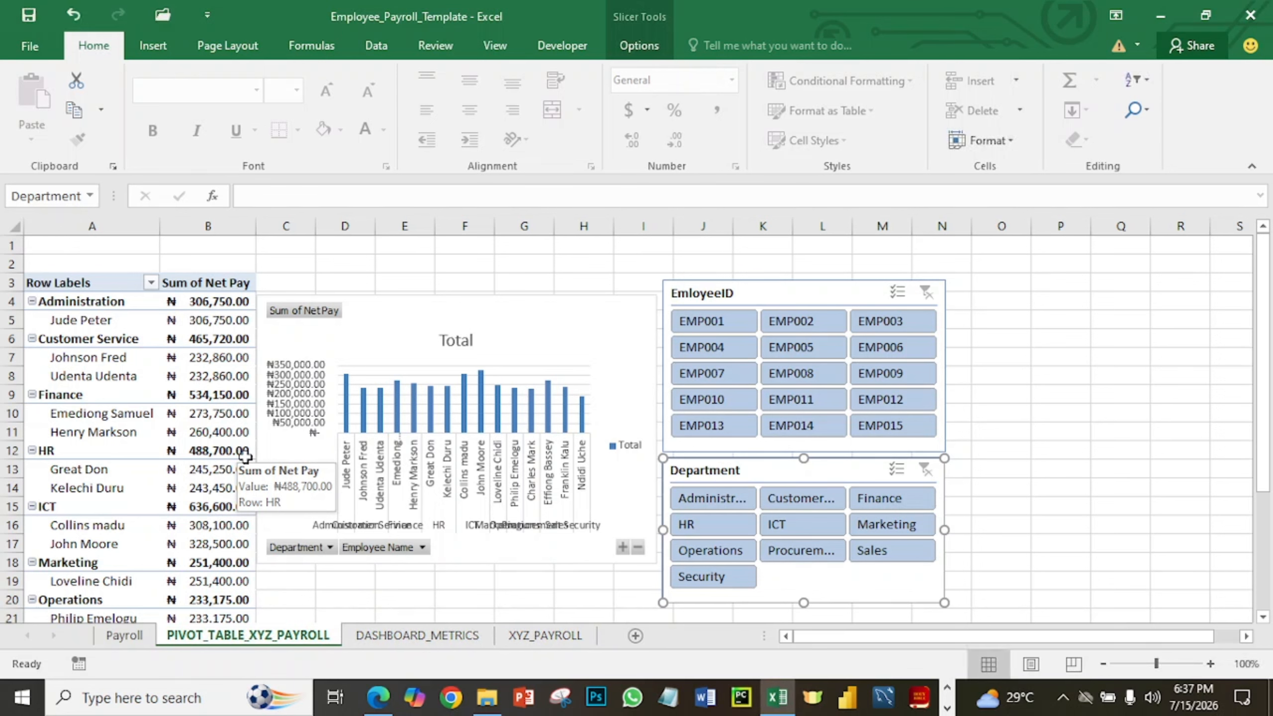
Give the PIVOT_TABLE_XYZ_PAYROLL tab a blue colour and the DASHBOARD_METRICS tab green.
right_click(215, 635)
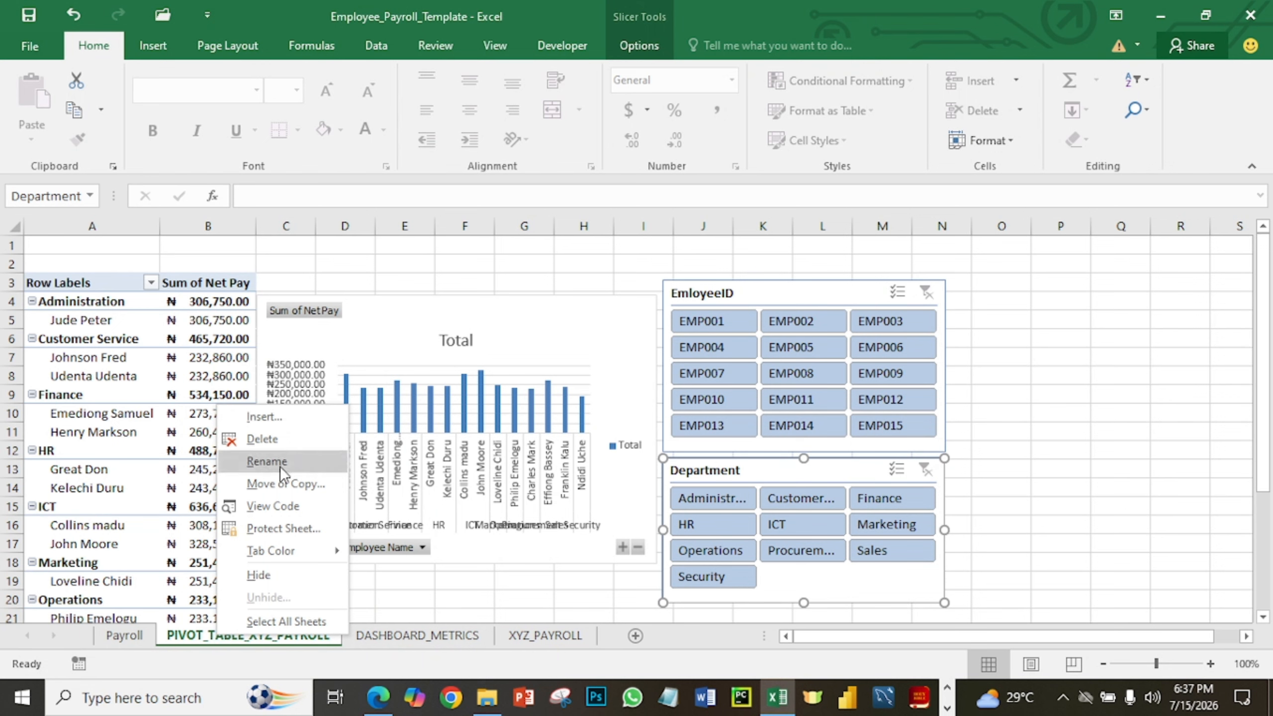
mouse_move(287, 552)
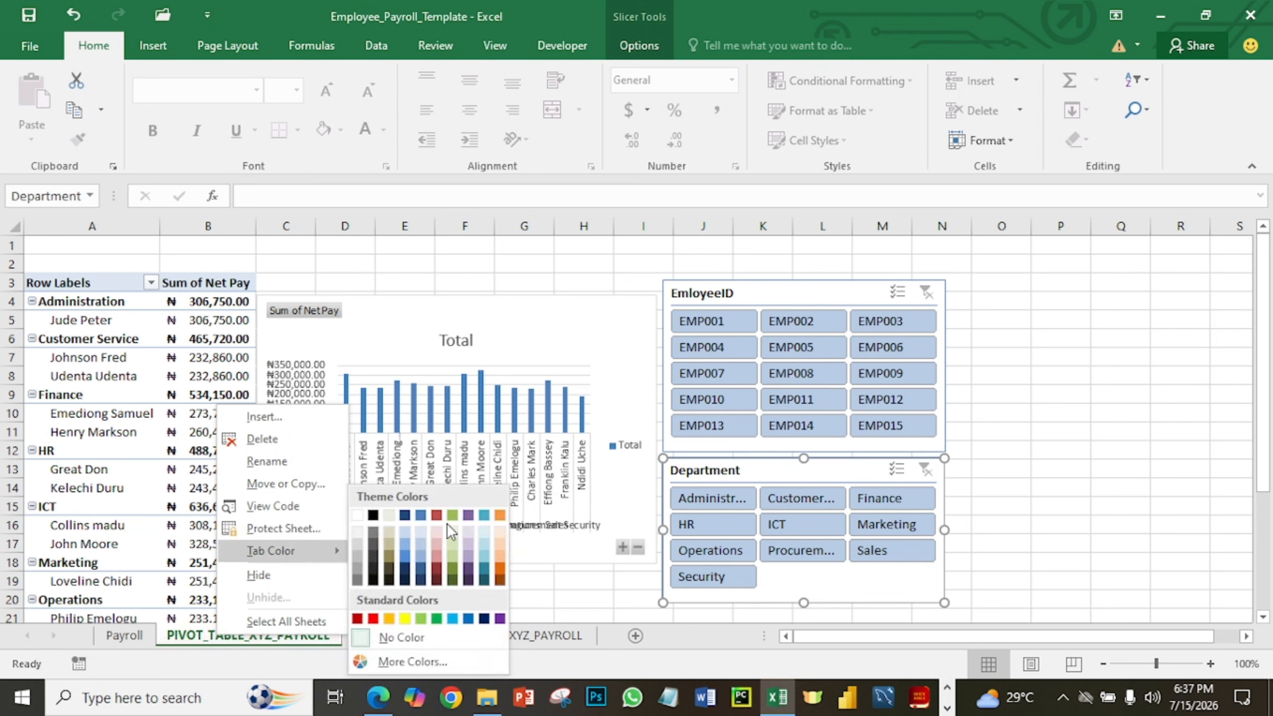
click(405, 557)
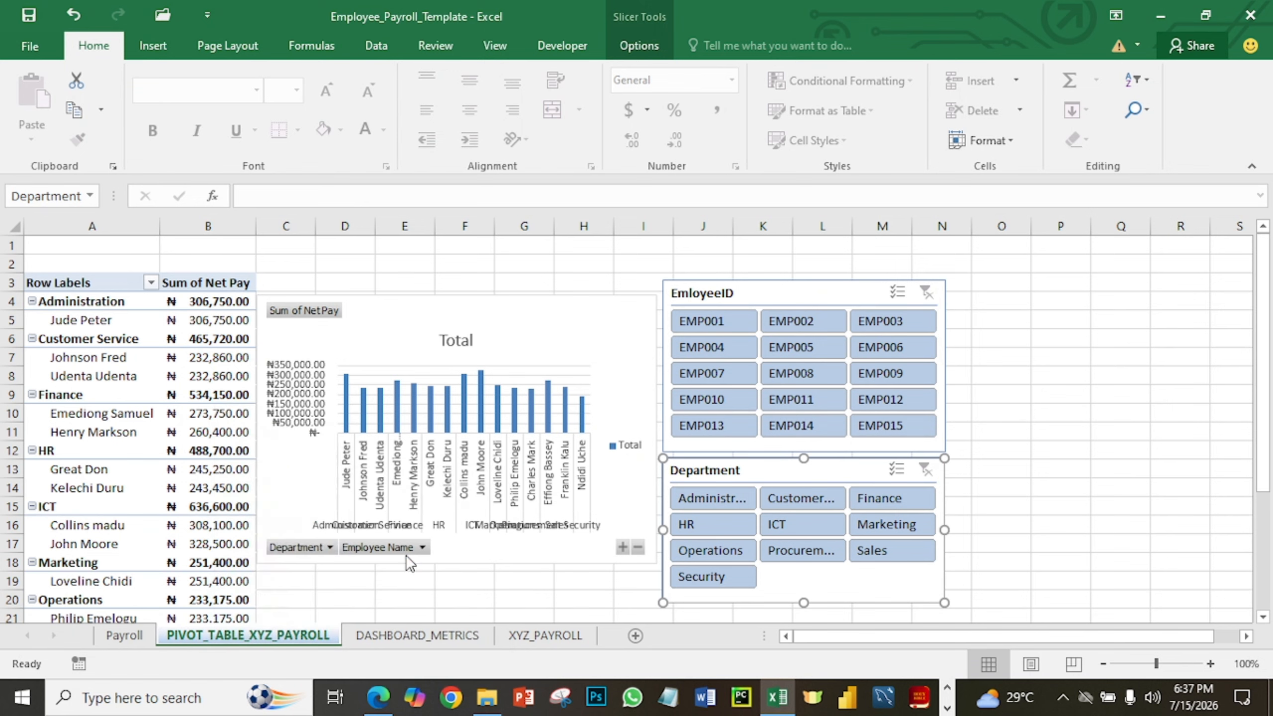
click(389, 638)
right_click(388, 640)
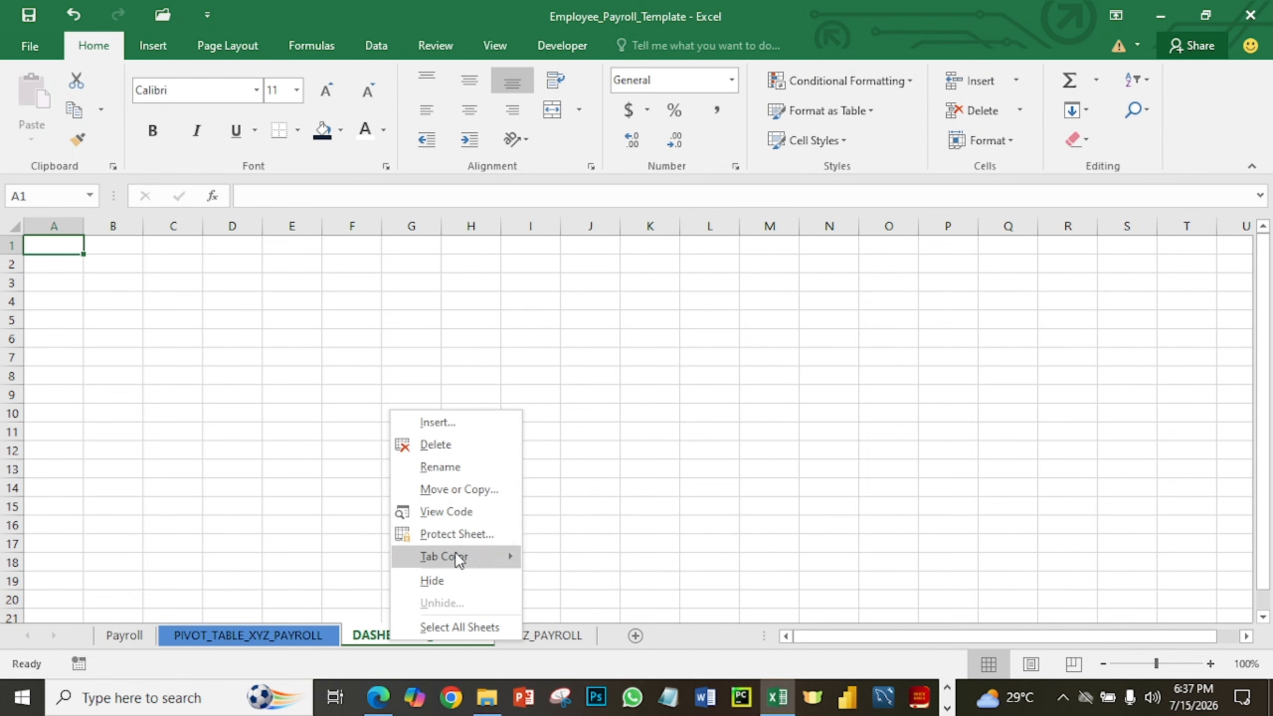
mouse_move(455, 551)
click(610, 618)
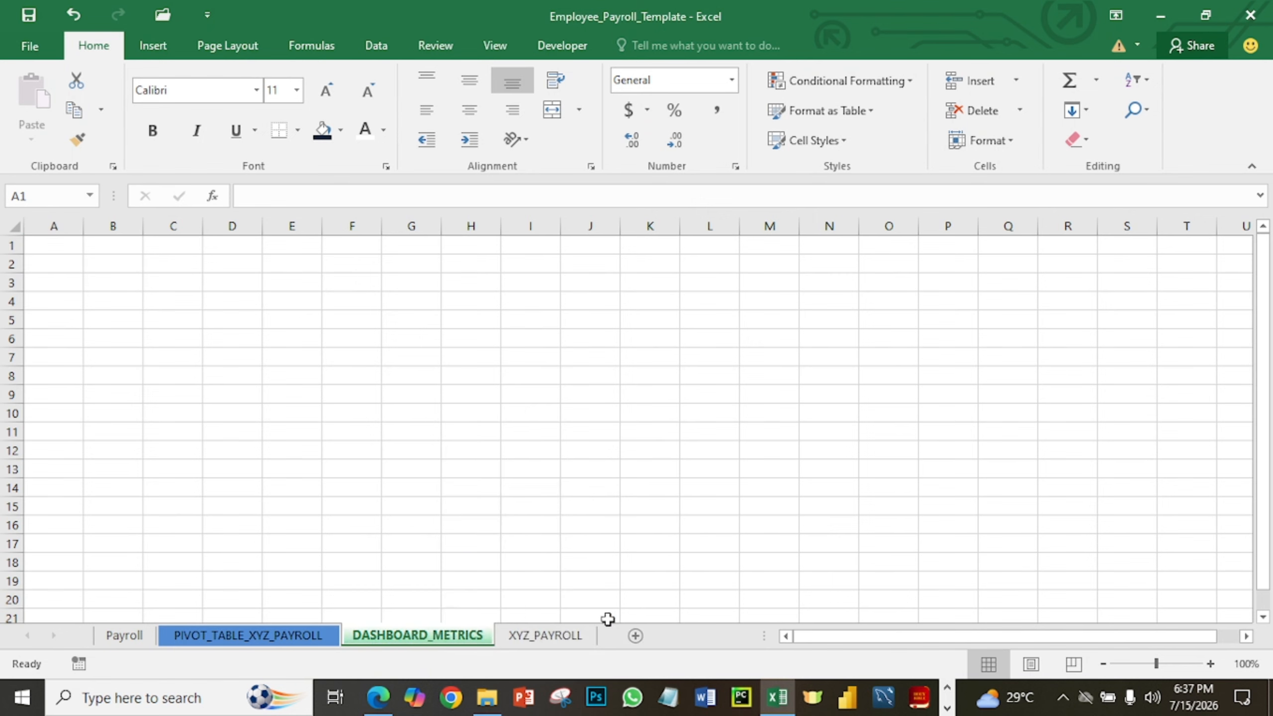
Give the XYZ_PAYROLL sheet tab a yellow colour.
click(564, 642)
right_click(559, 635)
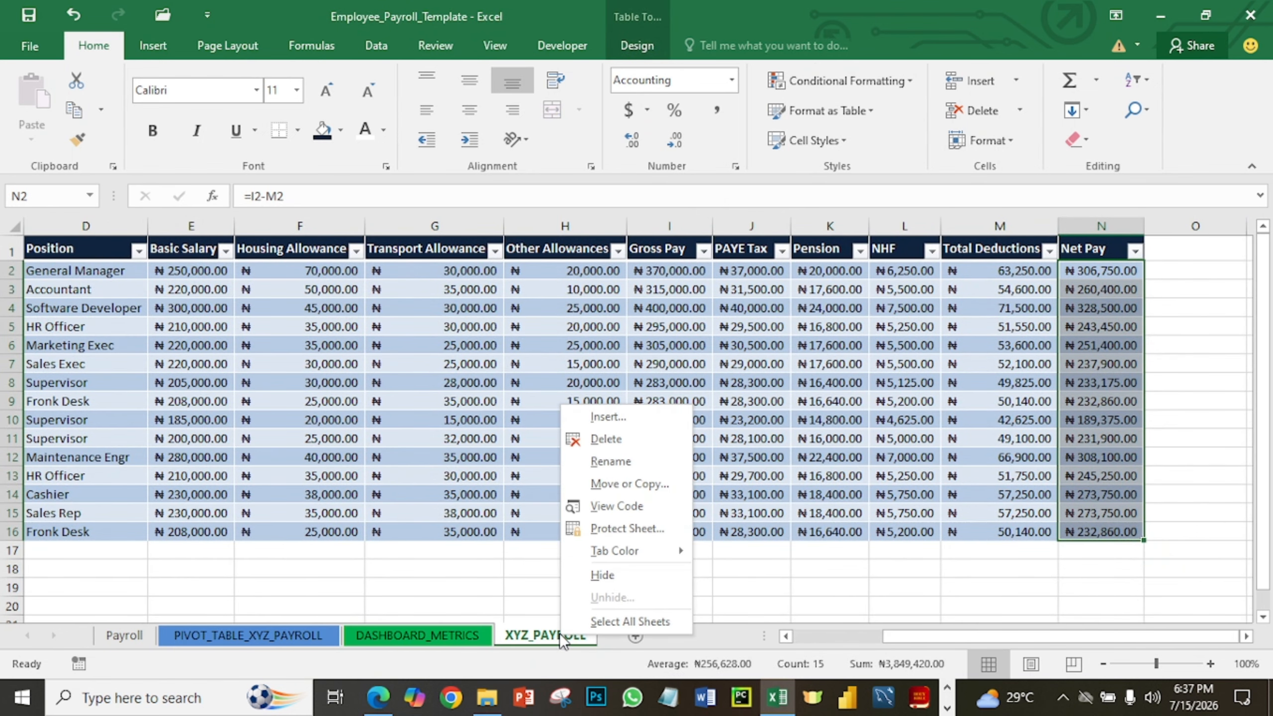
mouse_move(619, 550)
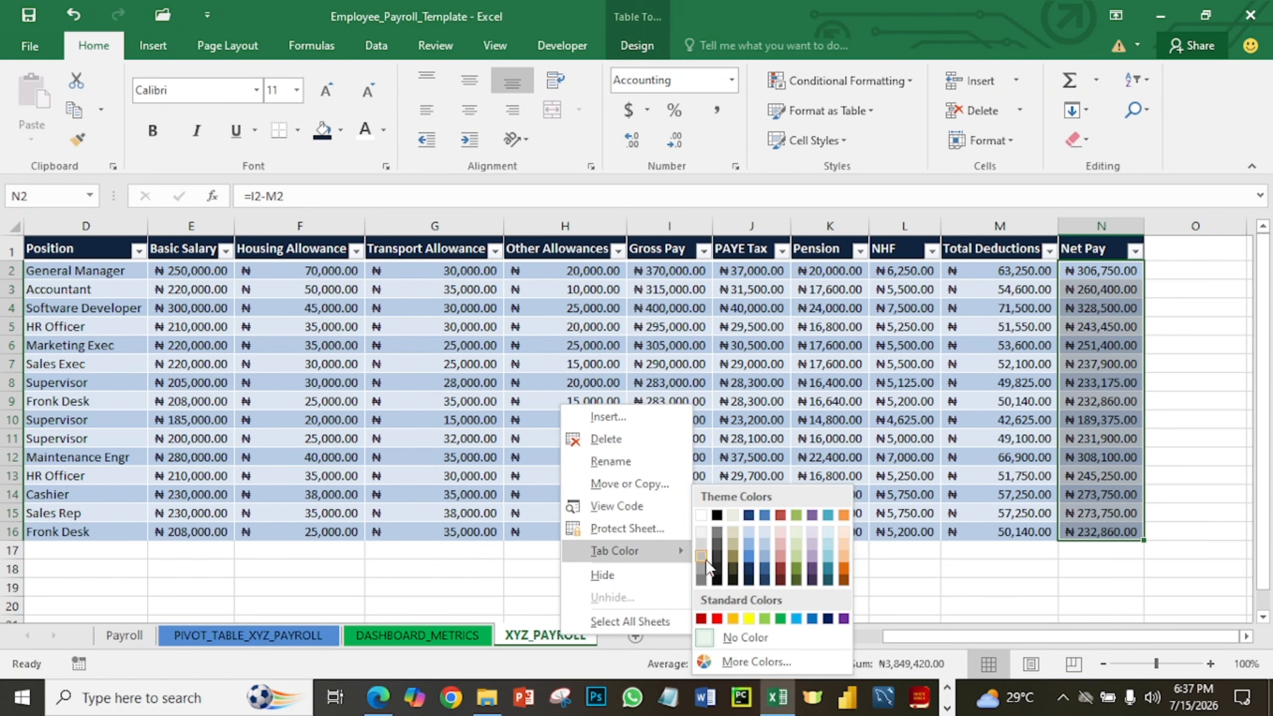
click(749, 618)
Check the tab colours across the sheets and return to DASHBOARD_METRICS.
click(559, 576)
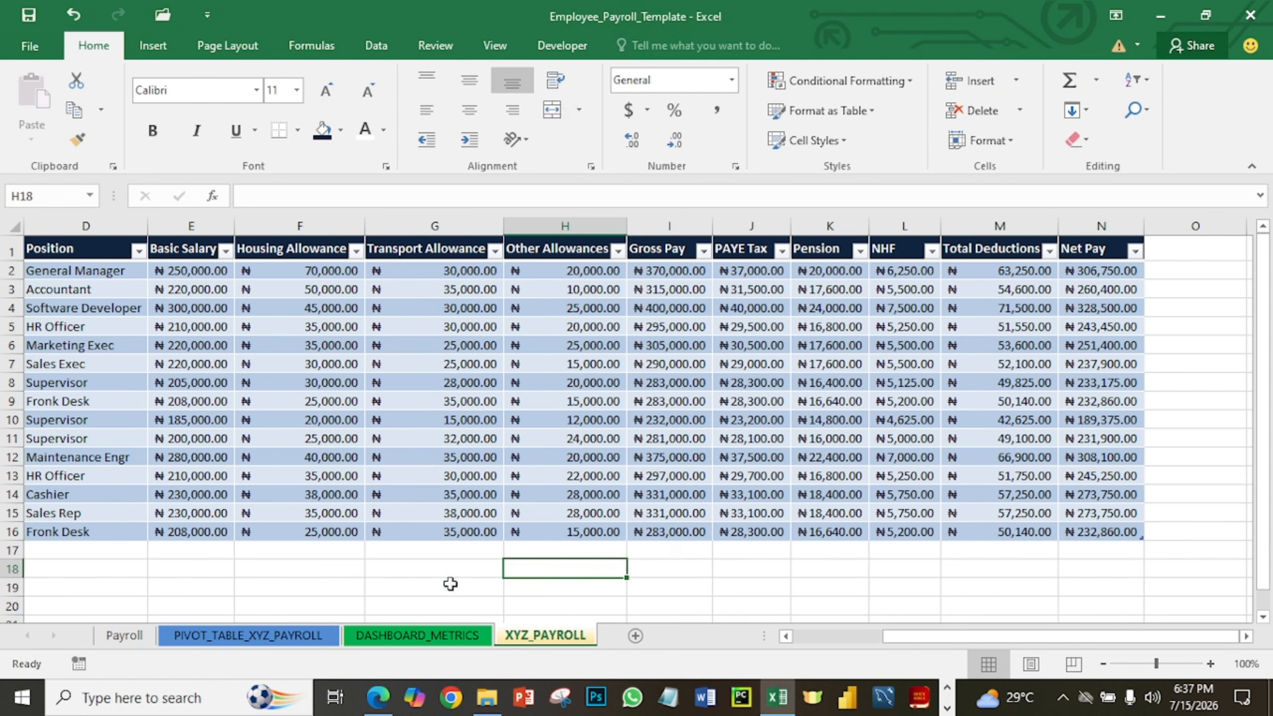
click(407, 633)
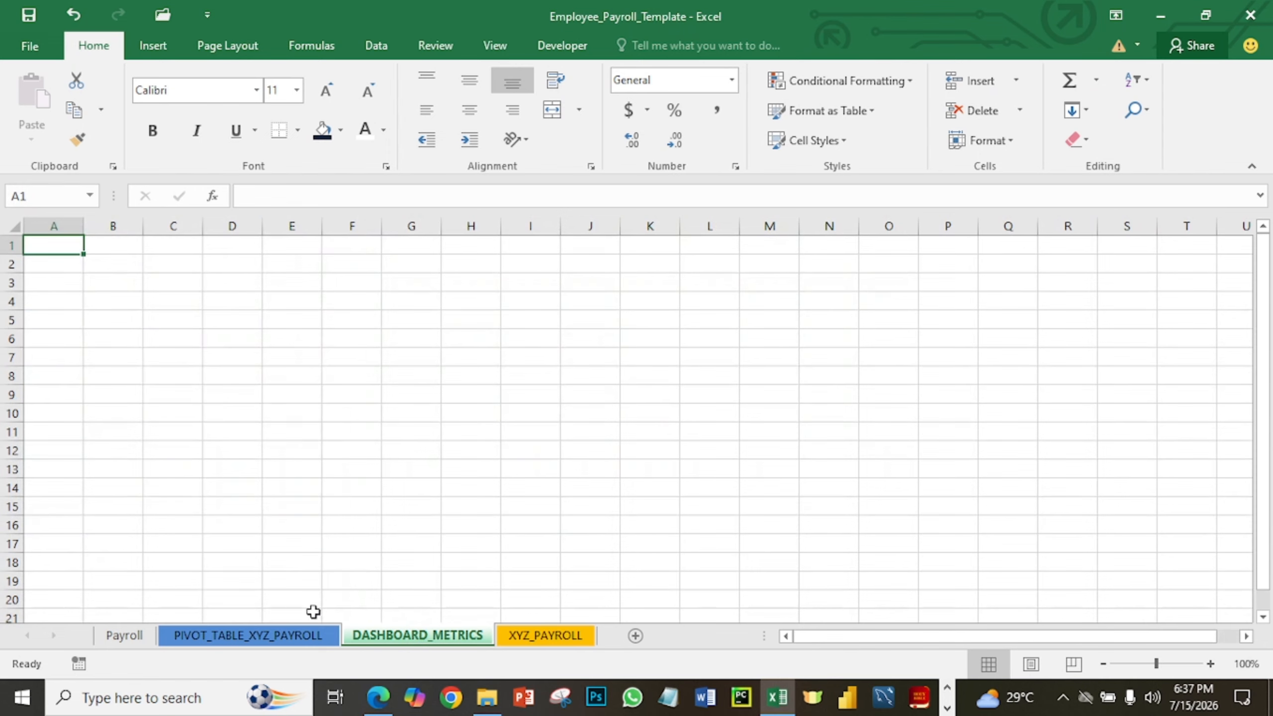
click(287, 634)
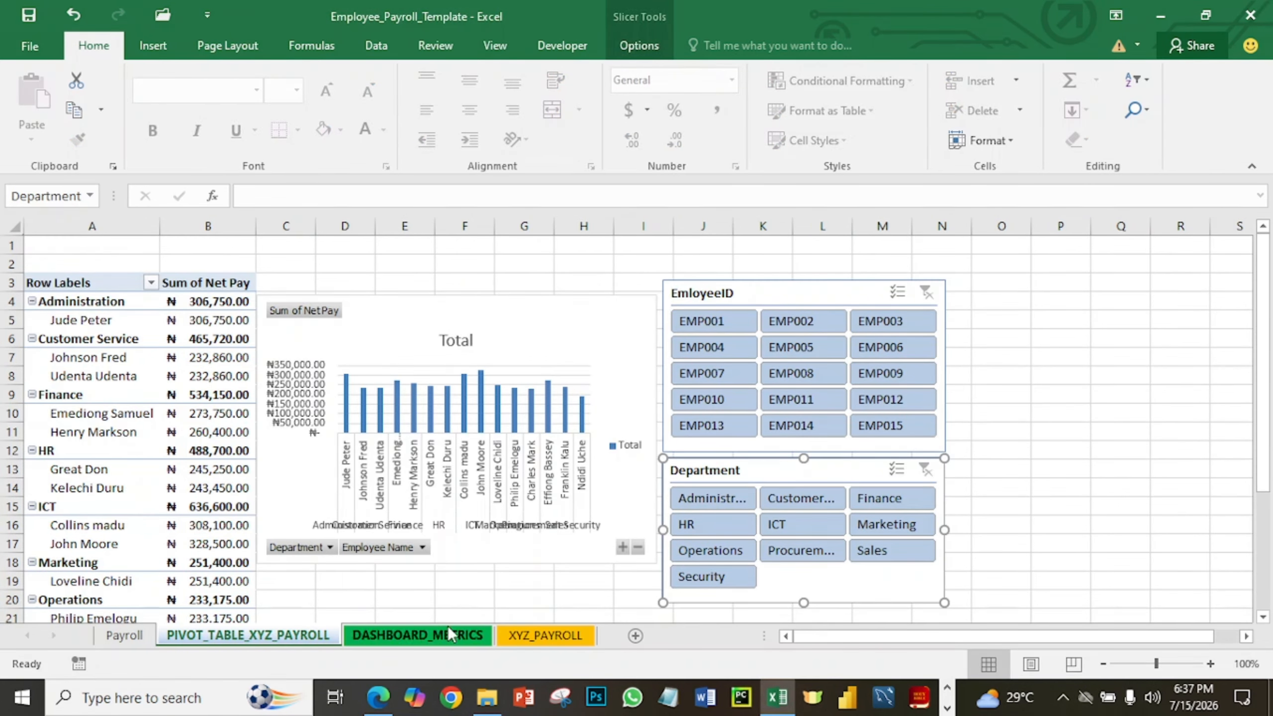
click(511, 637)
click(443, 633)
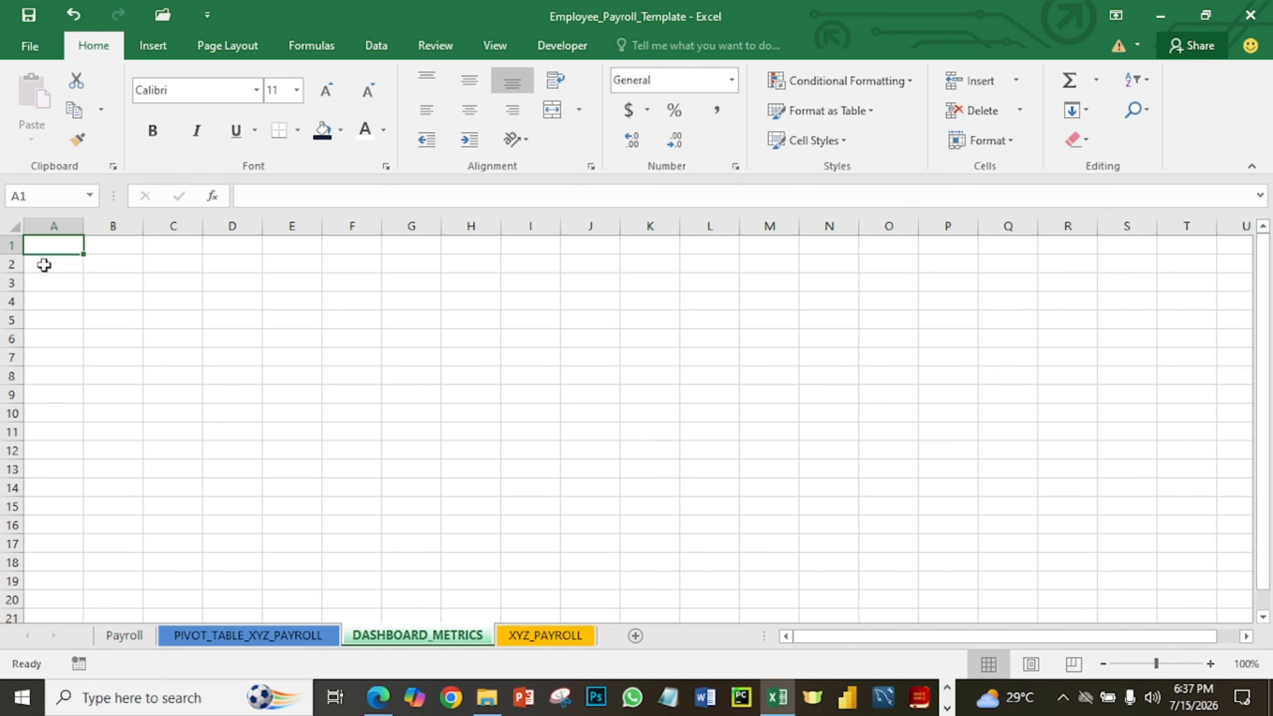
Select all cells of DASHBOARD_METRICS with Ctrl+A and fill them light grey.
drag(55, 245, 252, 392)
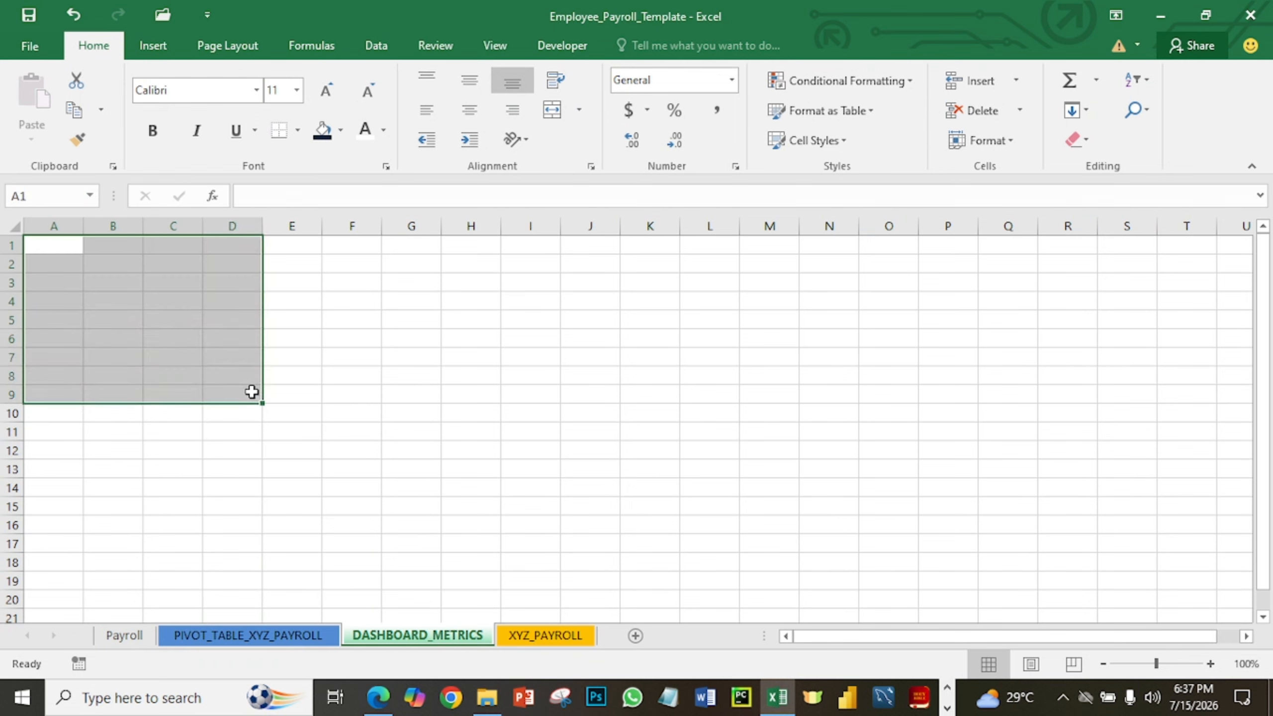
key(ctrl+a)
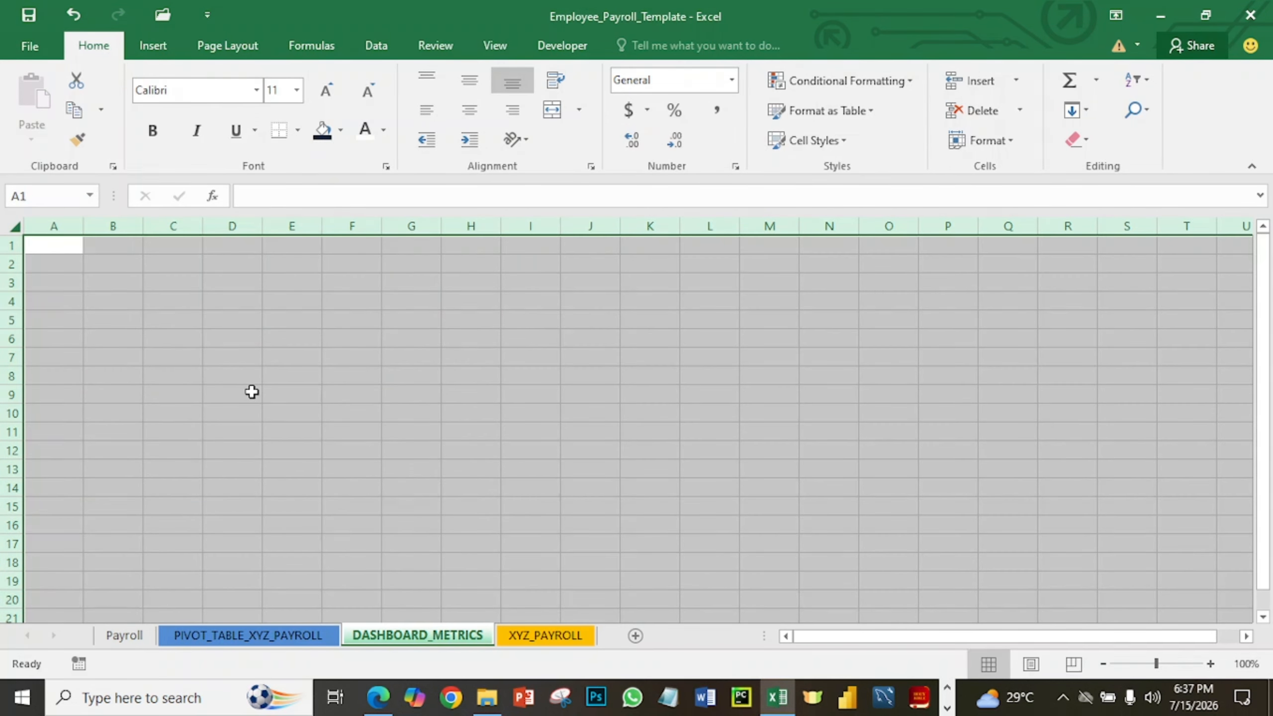
click(341, 136)
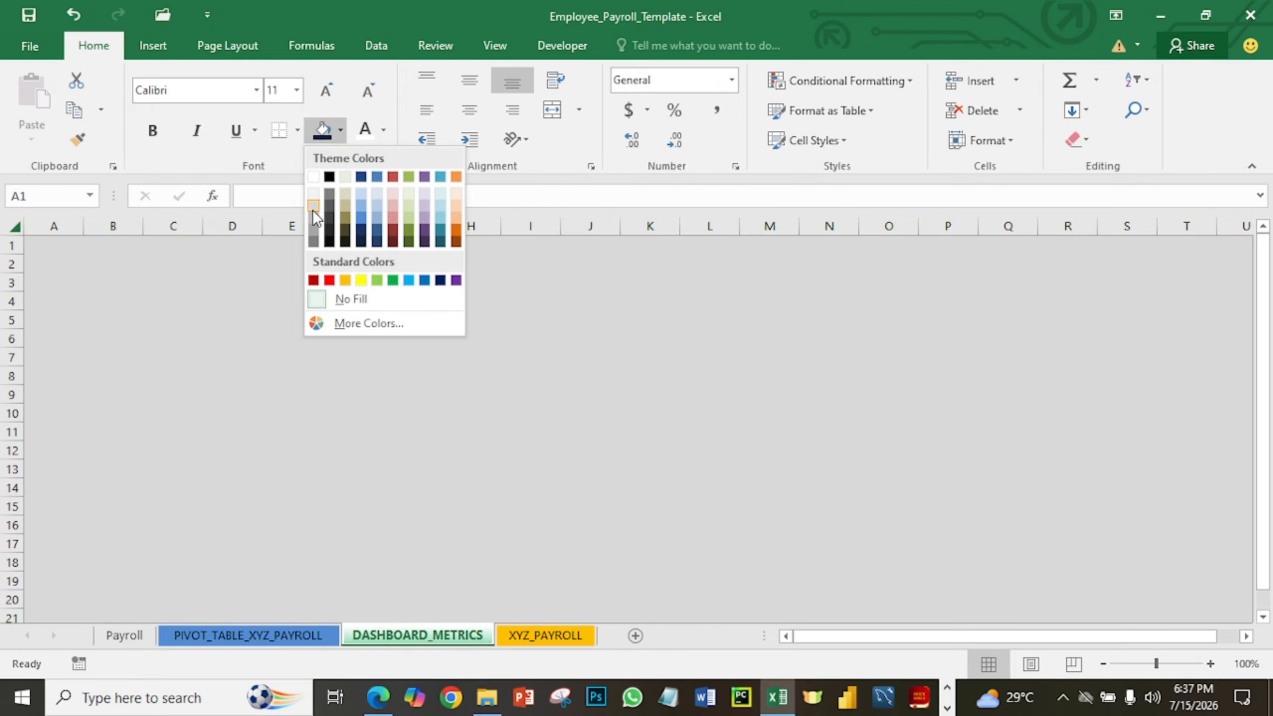
click(313, 210)
click(476, 315)
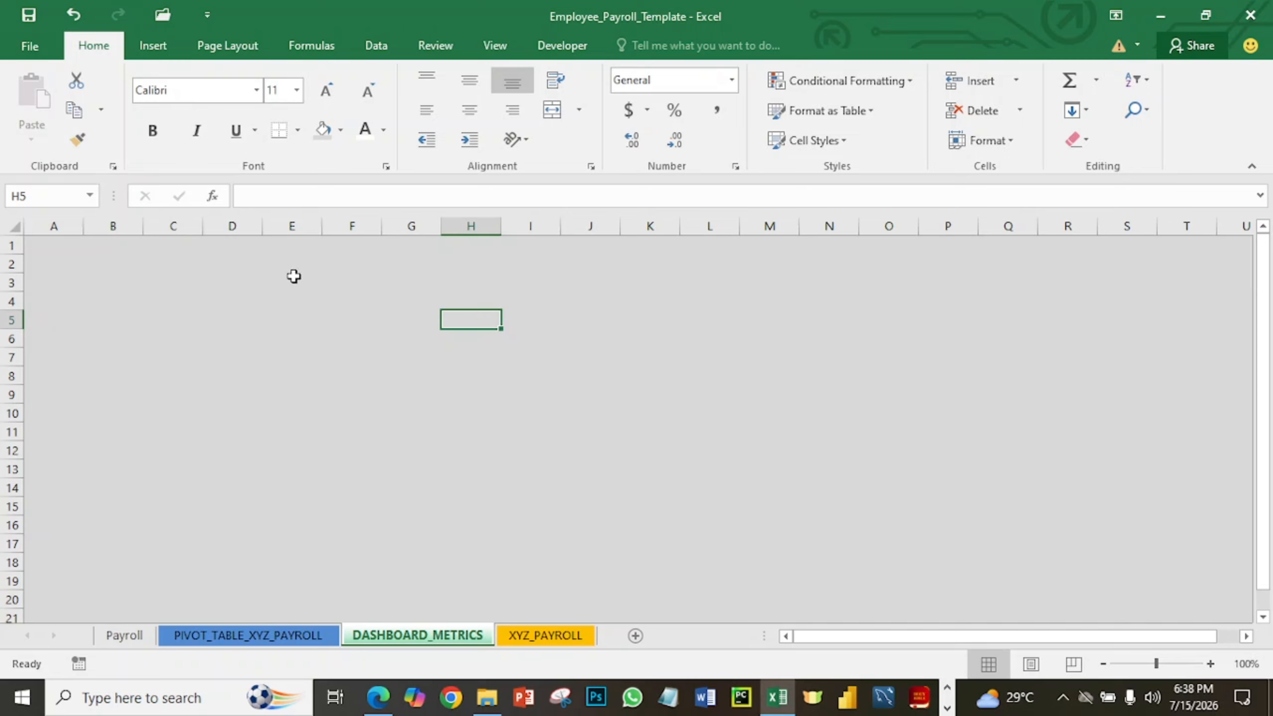
Enter 'XYZ PAYROLL DASHBOAD METRICS' in cell G3 and make it bold.
click(408, 283)
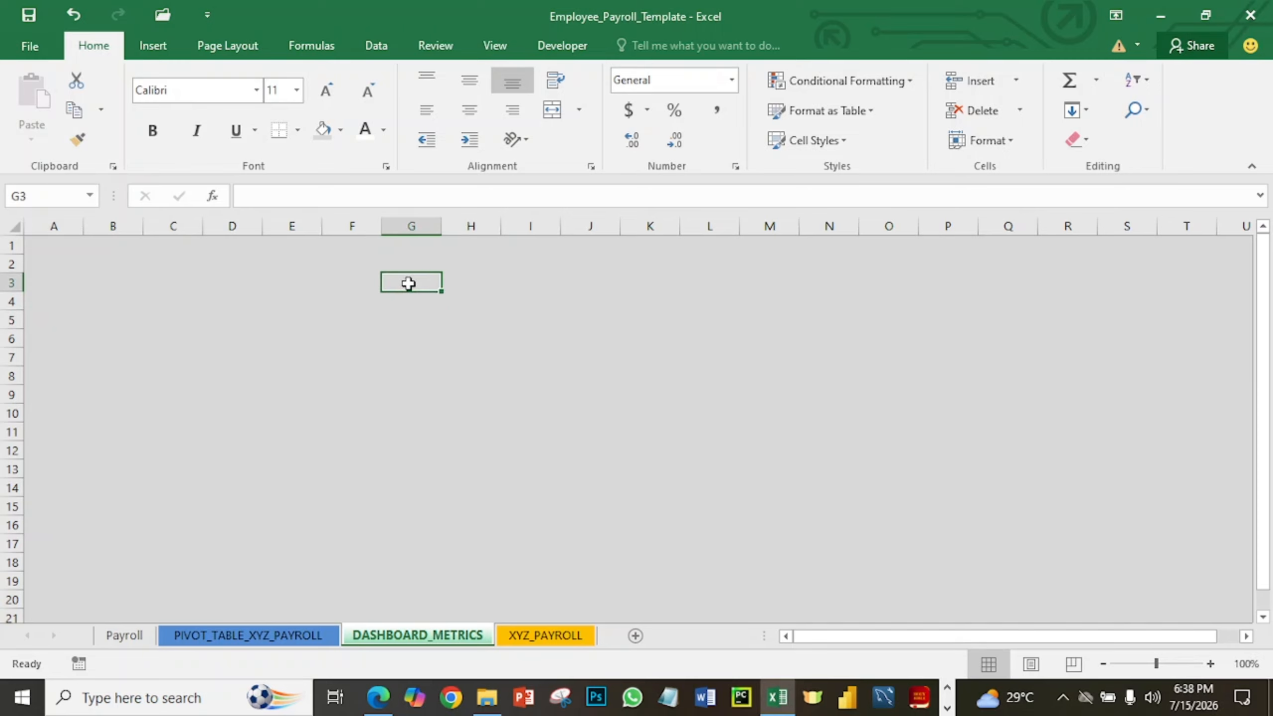
text(XYZ)
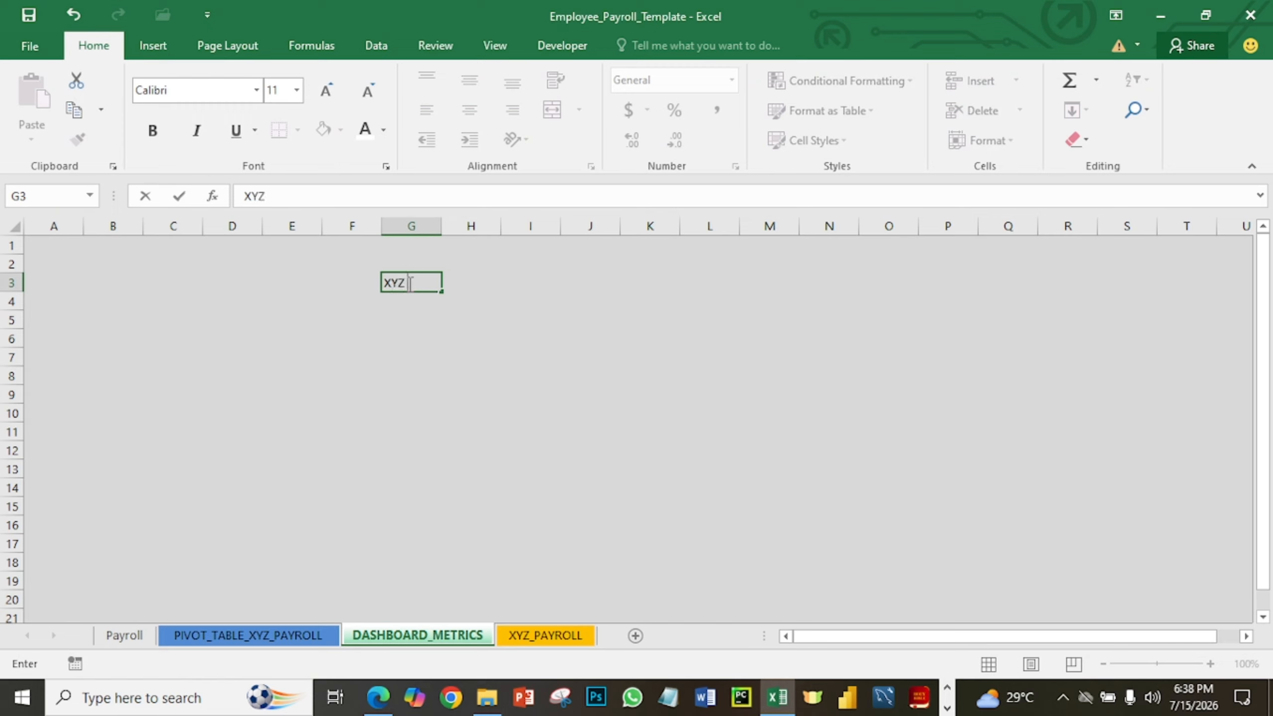
text( PAYROLL)
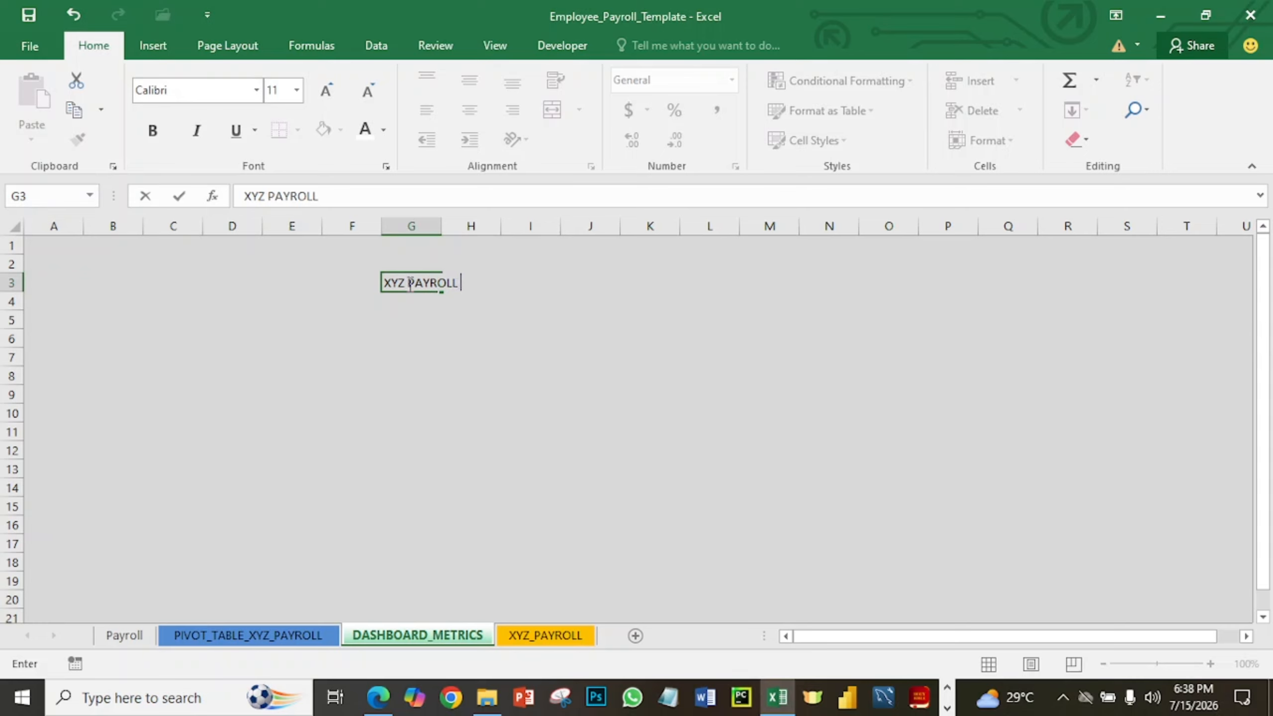
text( DASHBOAD)
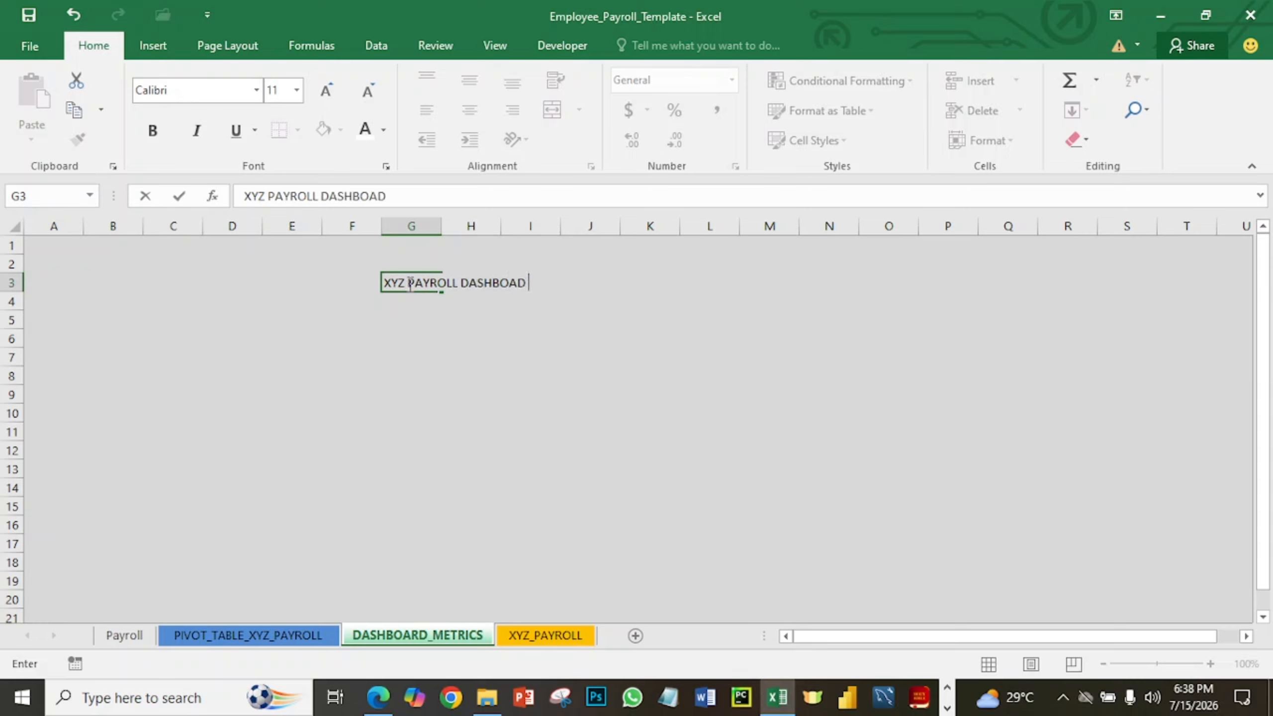
text( METRICS)
click(515, 336)
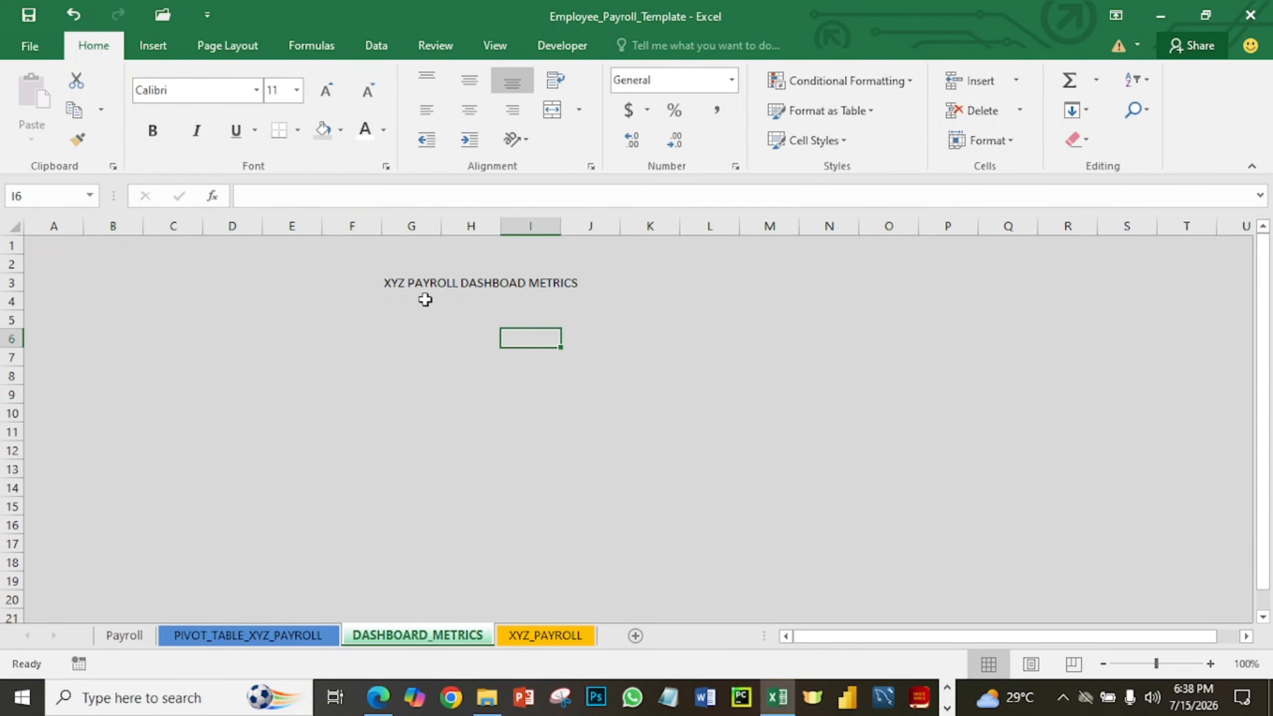
click(401, 284)
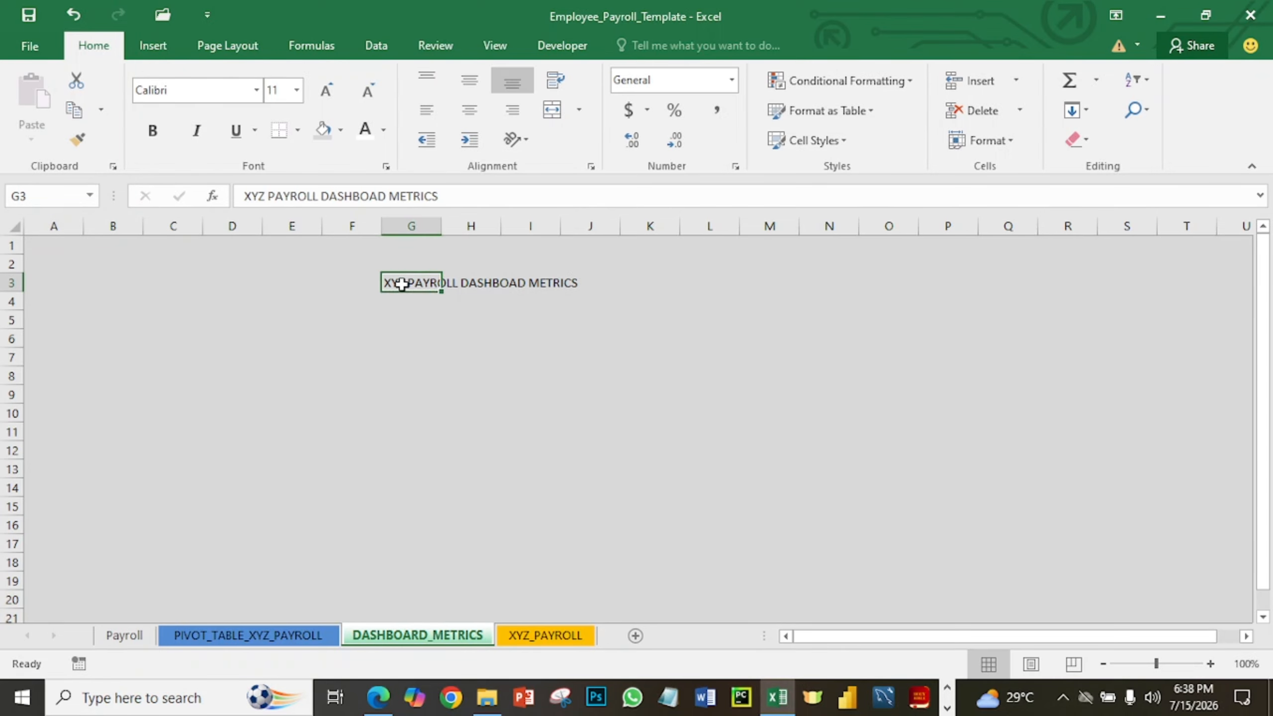
click(150, 131)
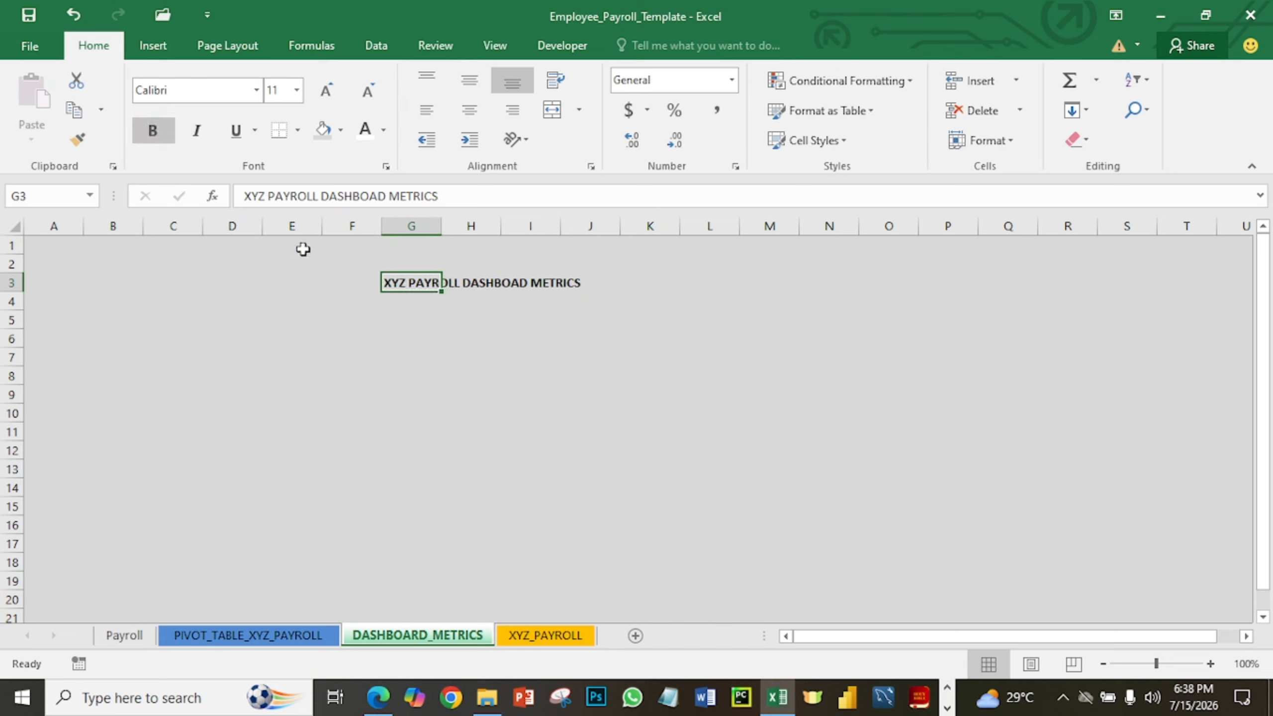
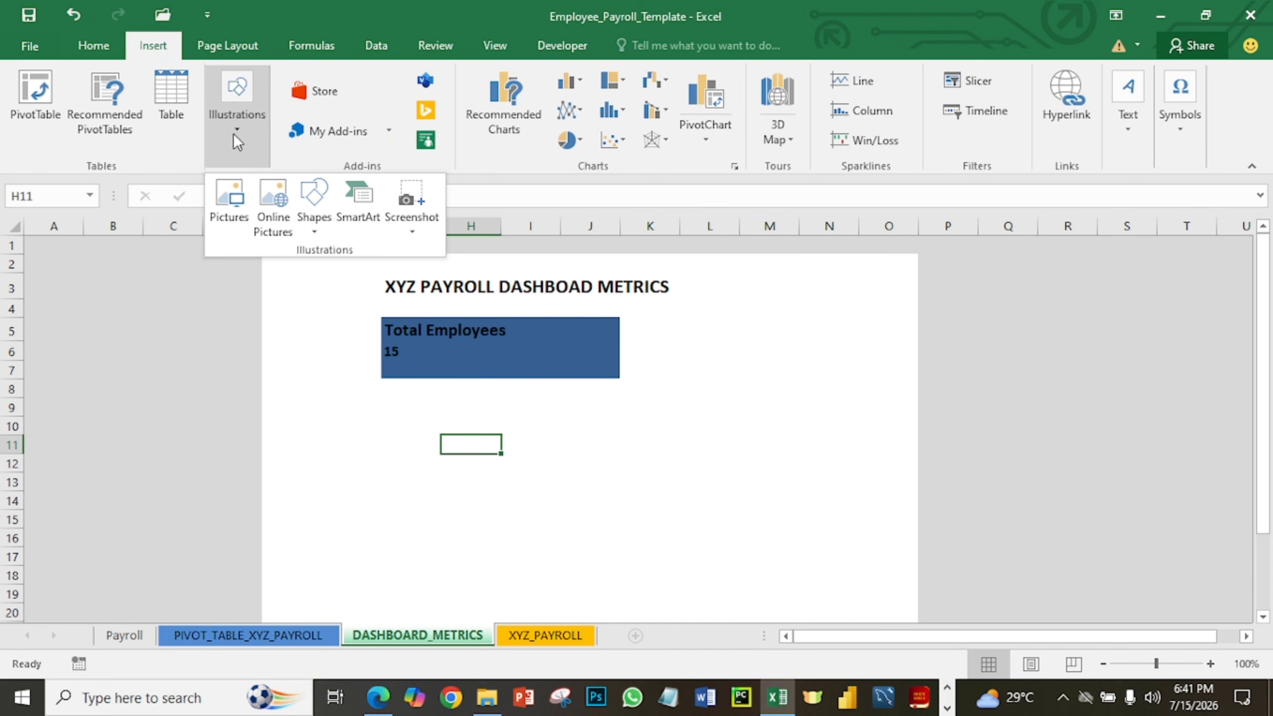
Draw a rounded rectangle over the Total Employees card, making it slightly taller.
click(311, 223)
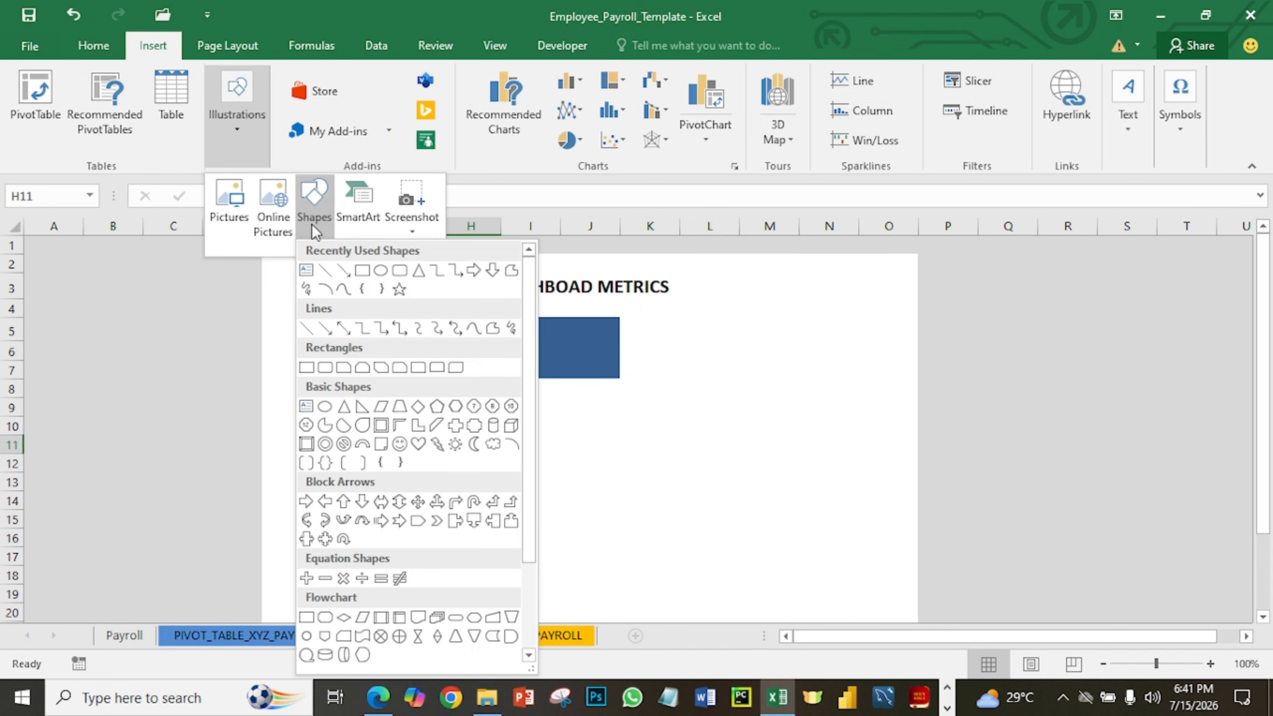
click(400, 272)
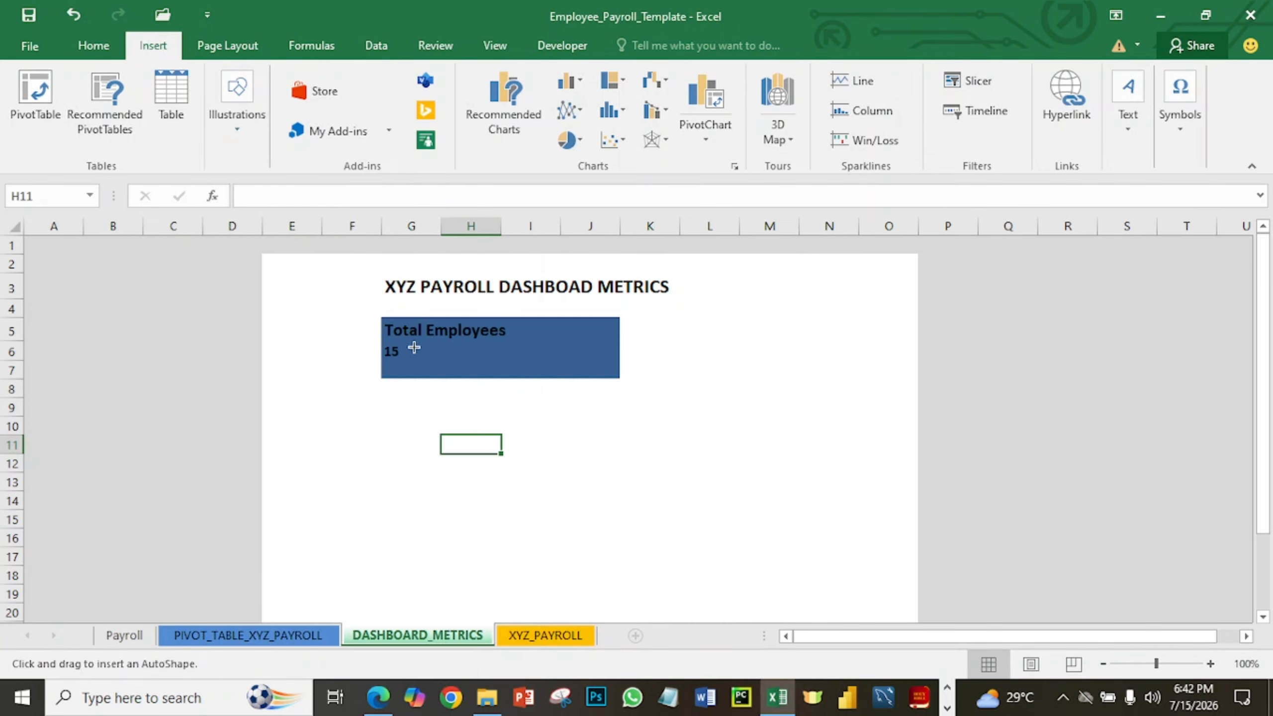
mouse_move(379, 316)
mouse_down()
mouse_move(462, 378)
mouse_move(620, 375)
mouse_up()
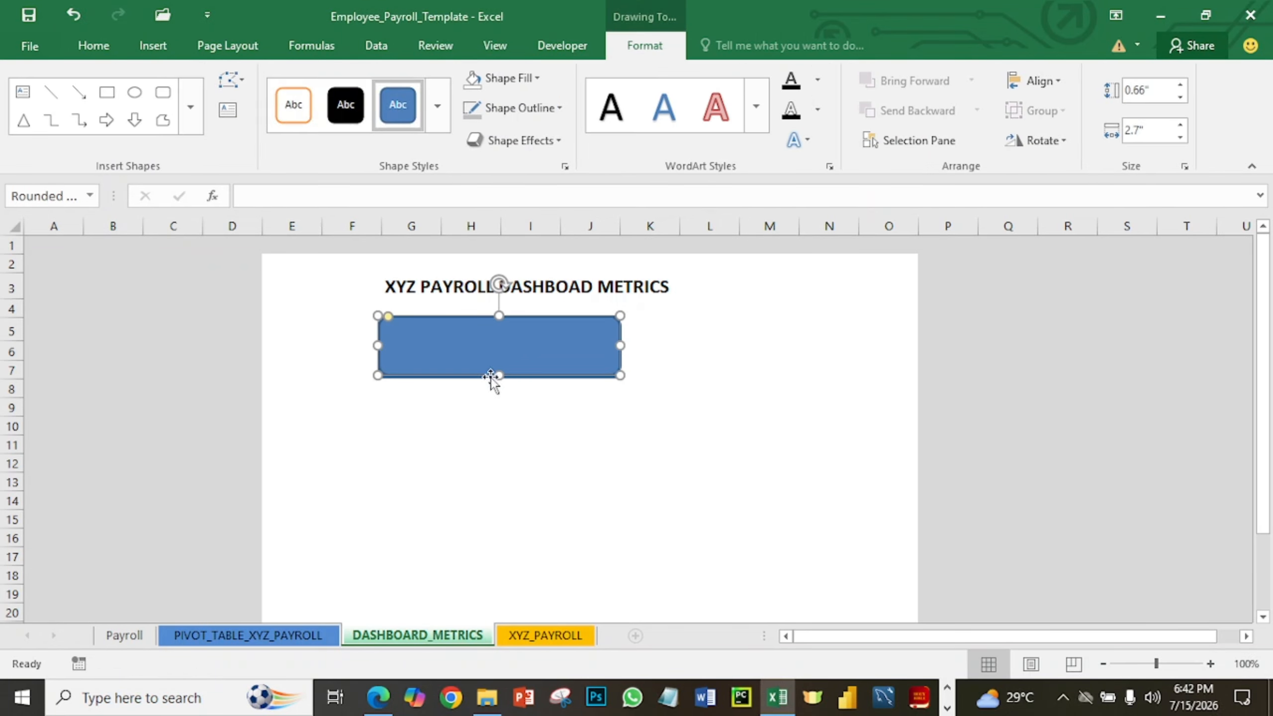
drag(500, 372, 500, 378)
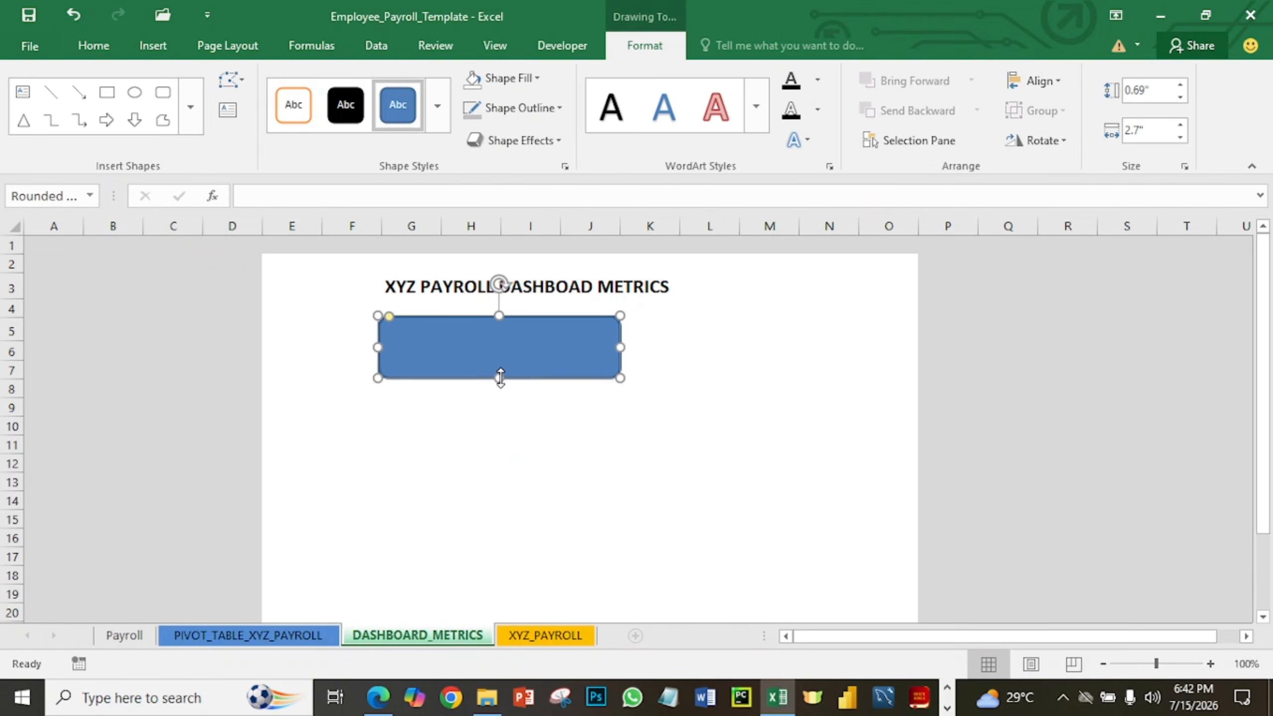
Give the rounded rectangle a 4½ pt outline weight.
click(537, 78)
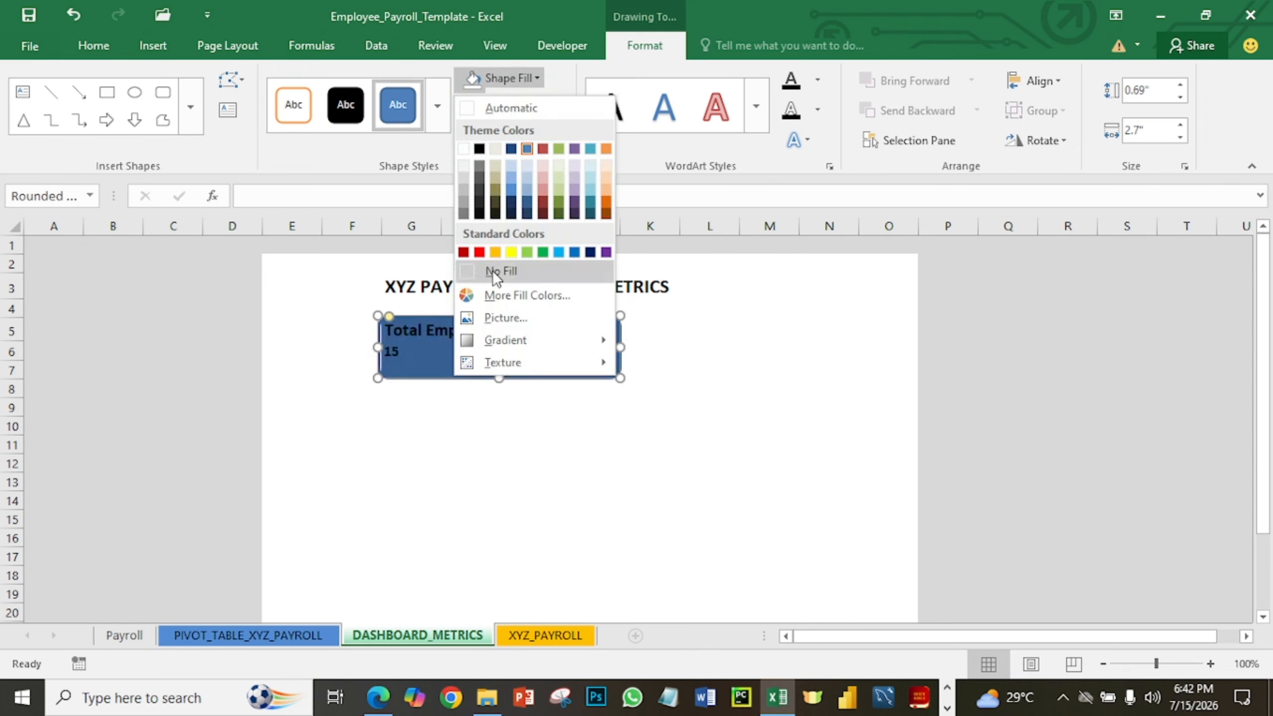
key(Escape)
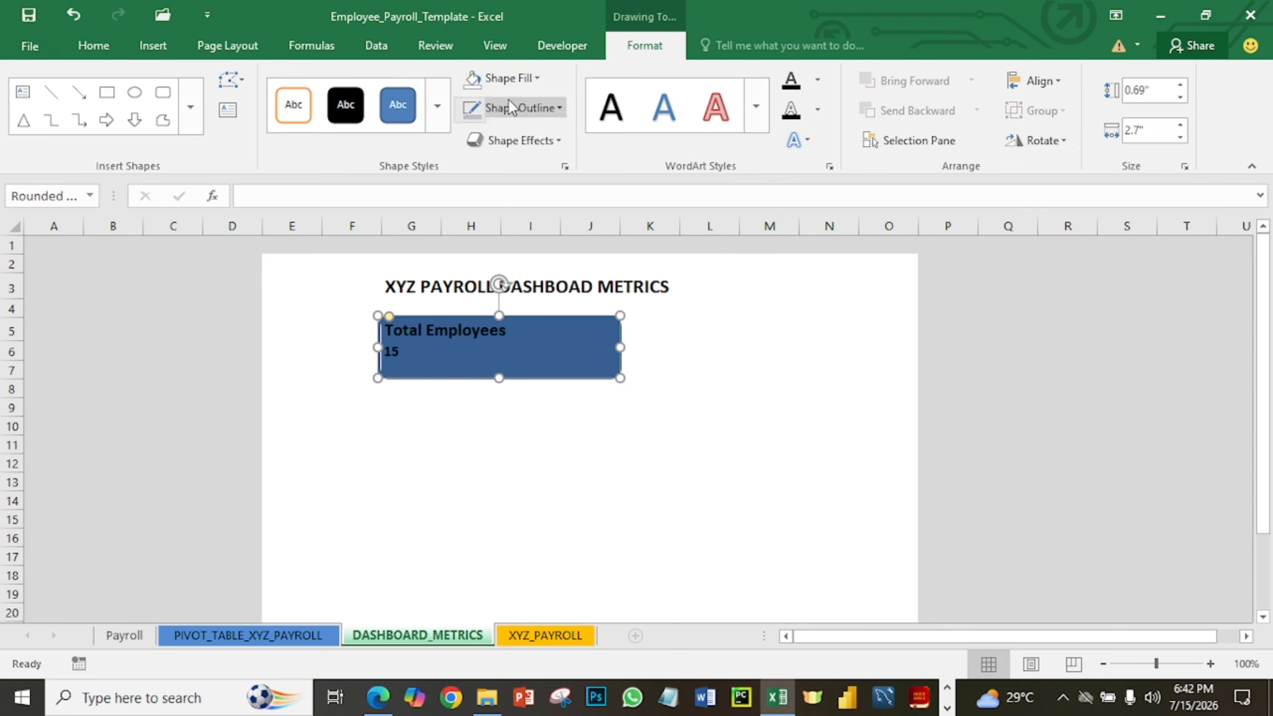
click(561, 107)
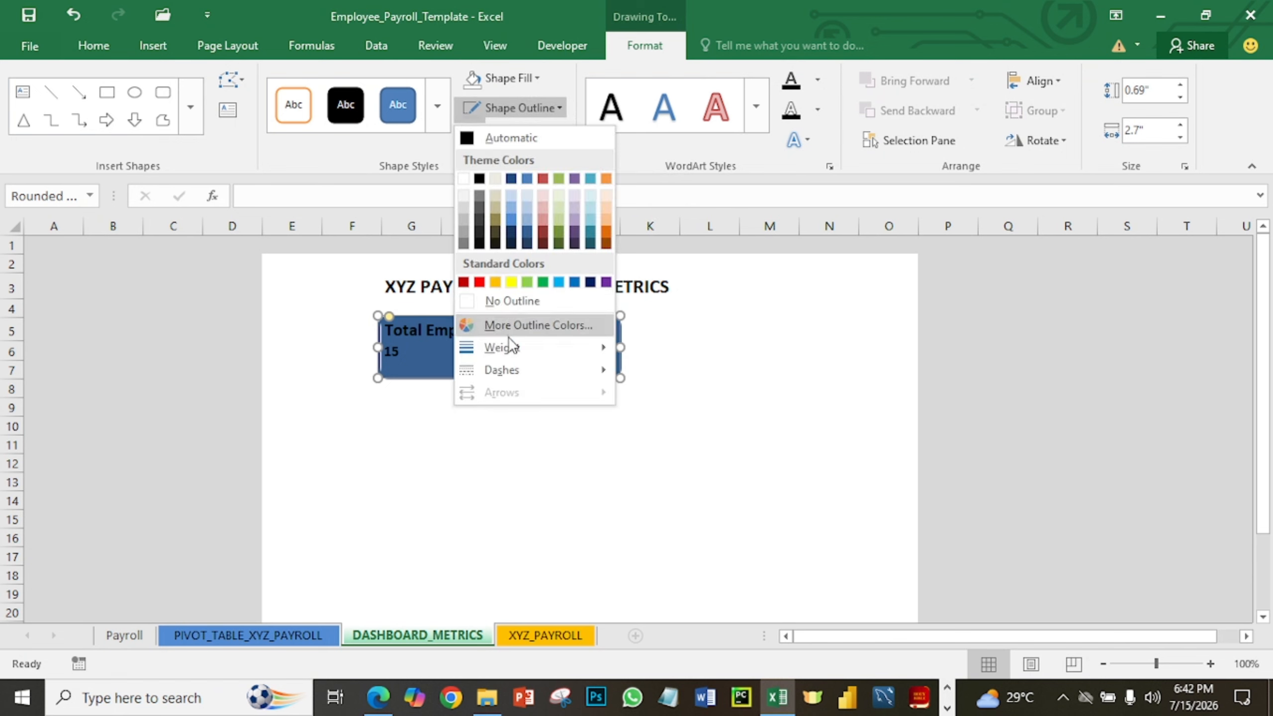
mouse_move(507, 347)
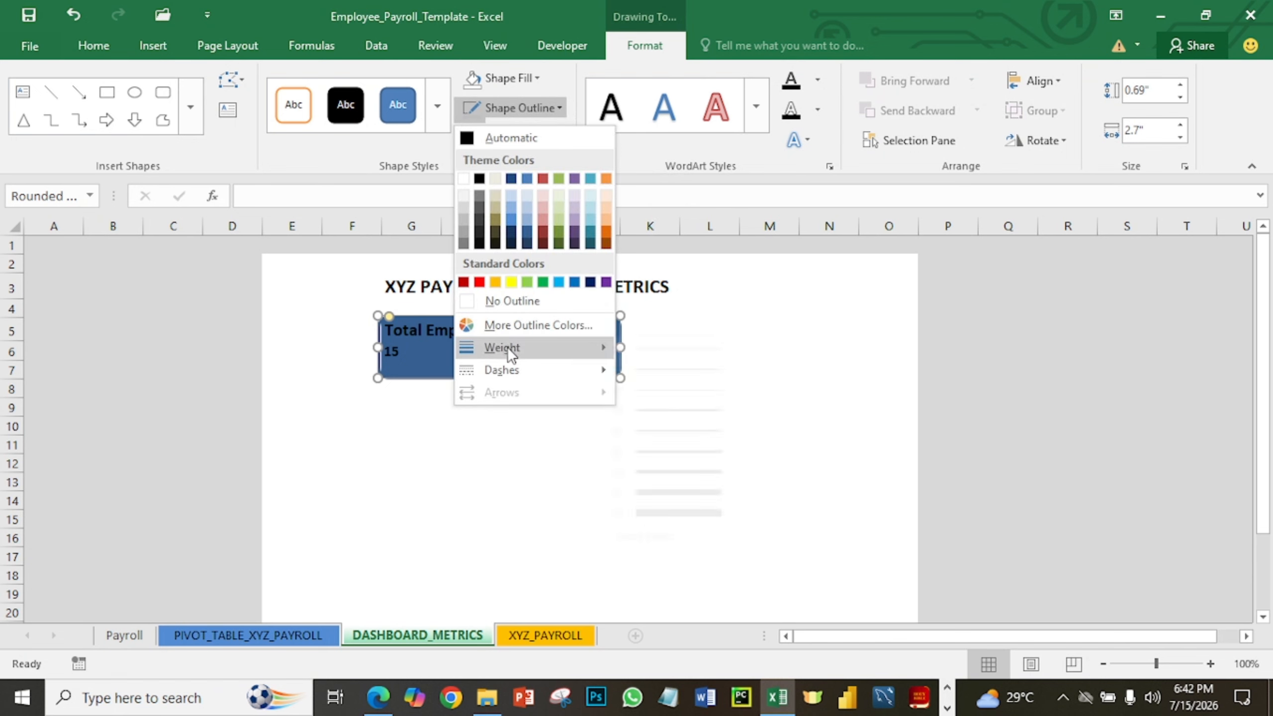
click(721, 493)
click(671, 480)
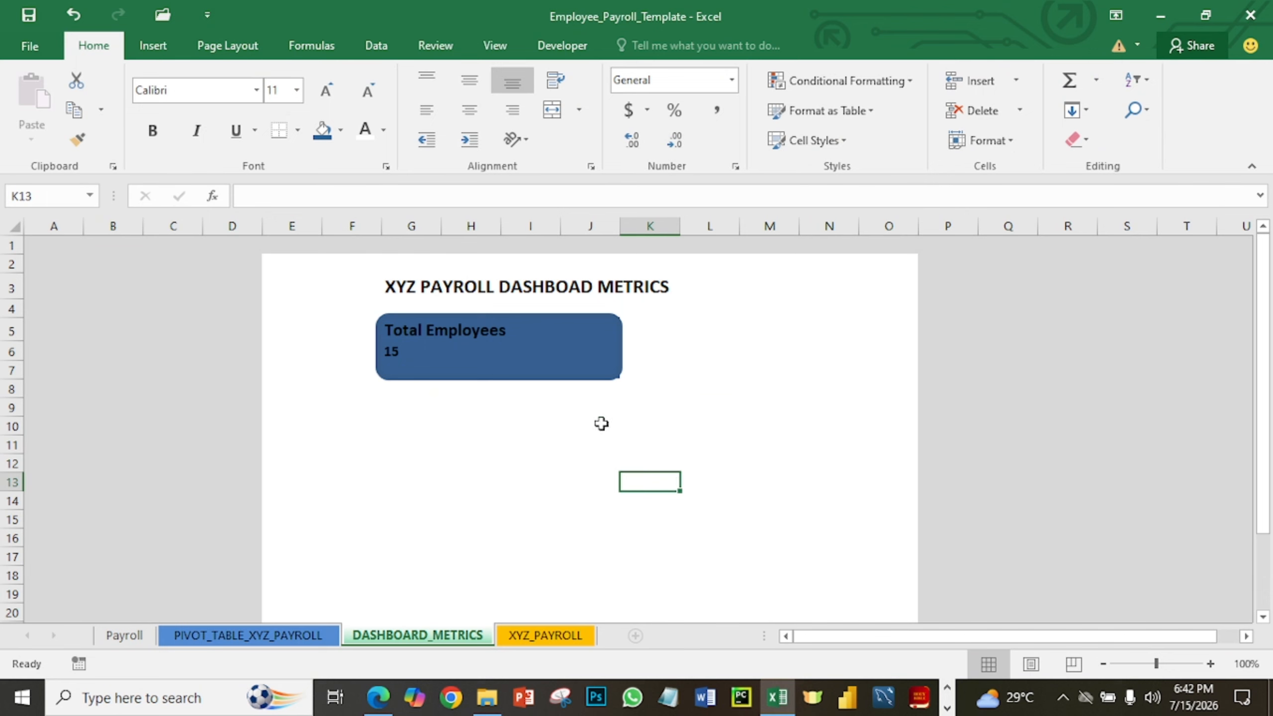
Thicken the rounded card's outline to 6 pt.
click(614, 363)
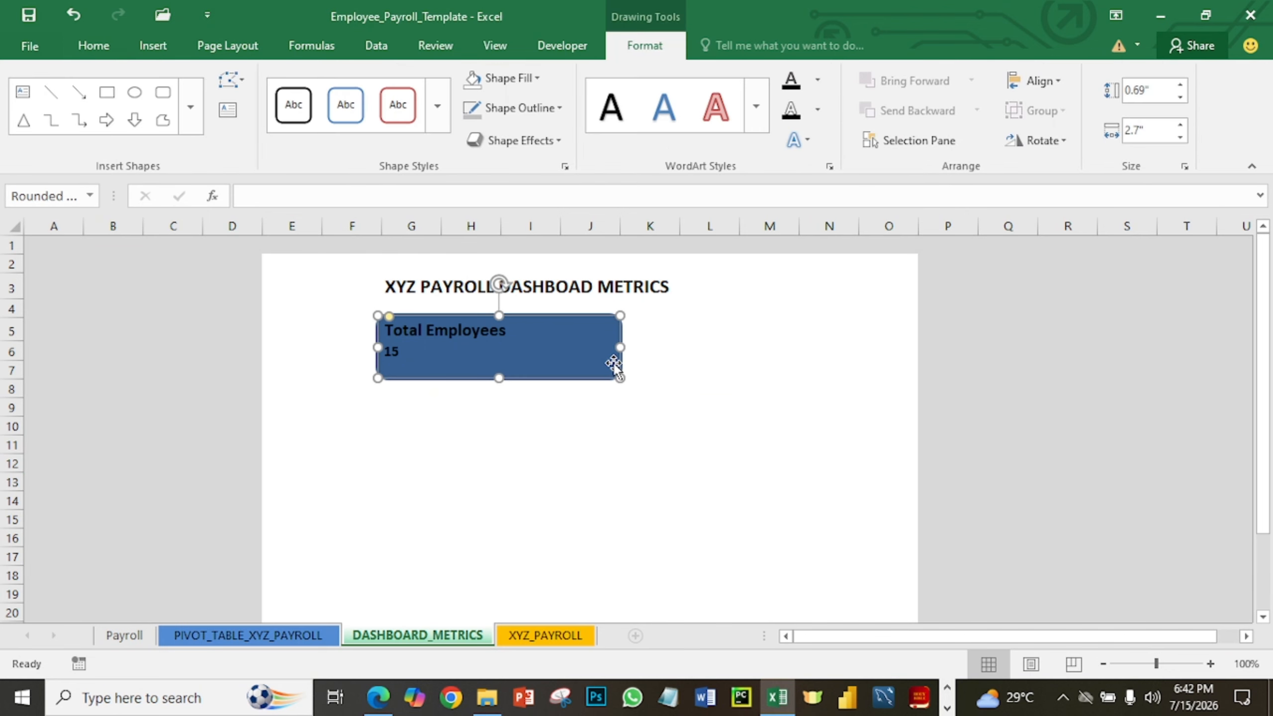
drag(620, 377, 621, 378)
click(557, 107)
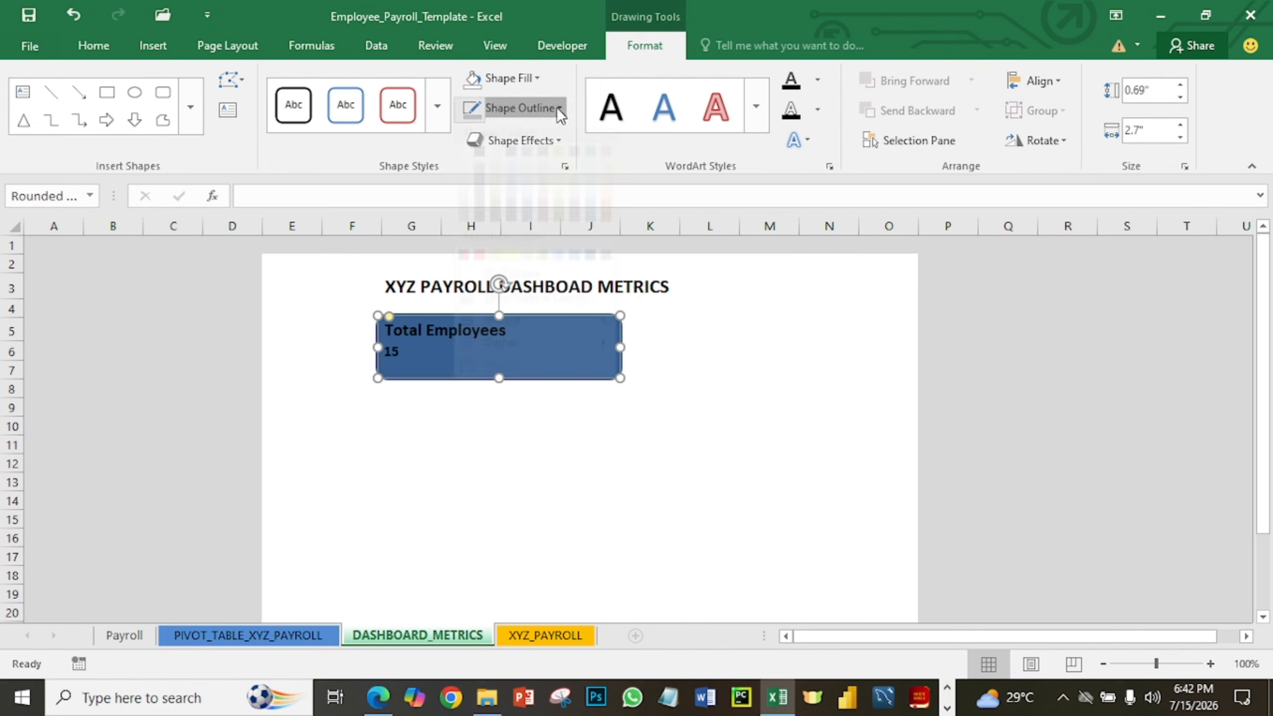
mouse_move(555, 348)
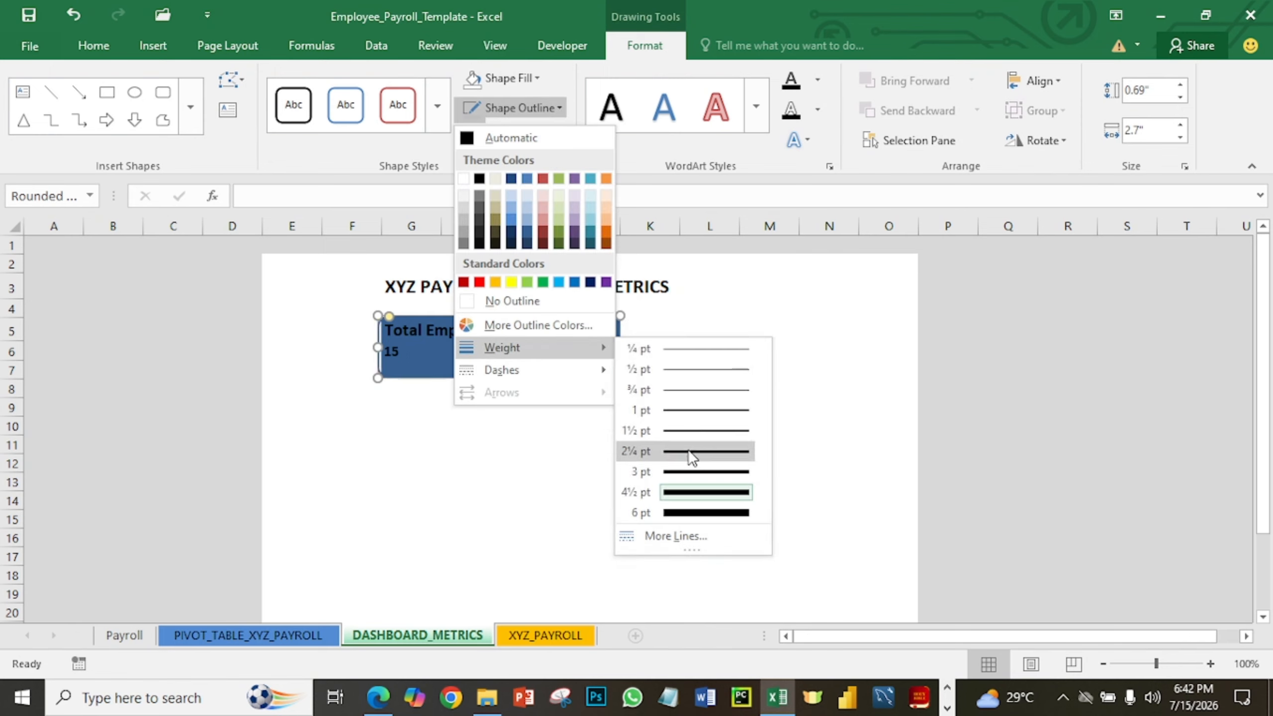
click(702, 513)
click(637, 499)
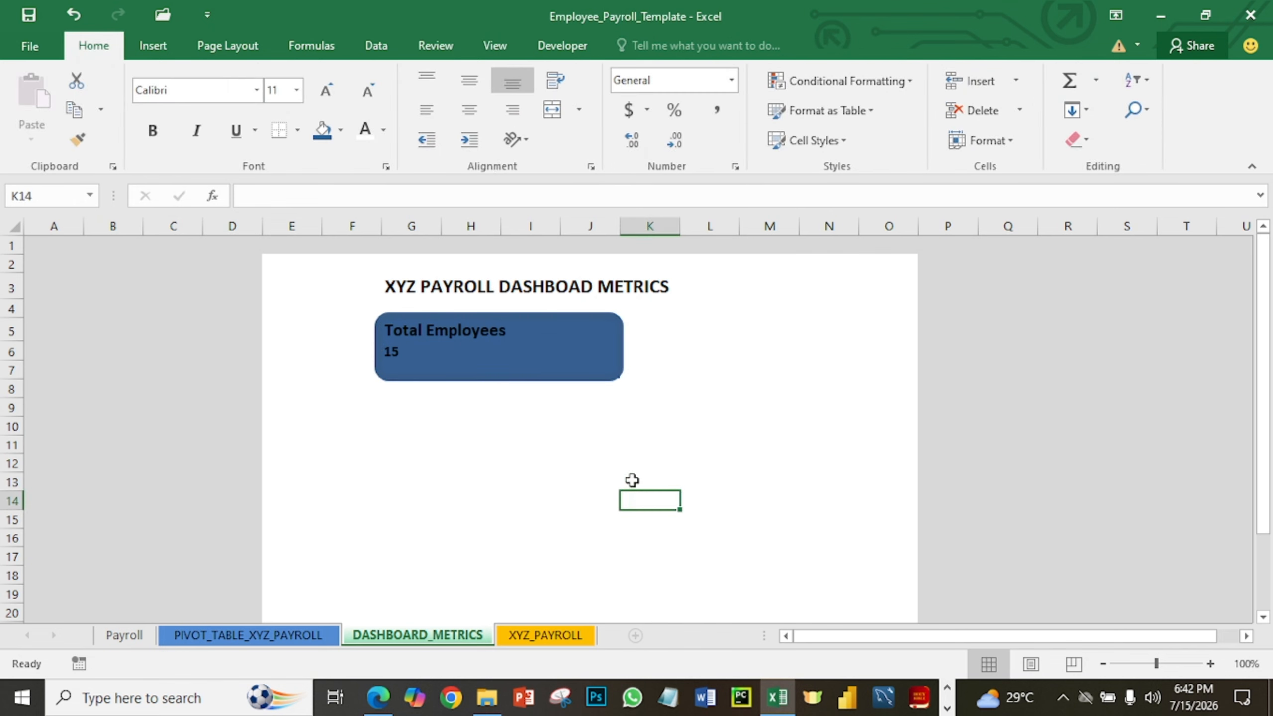
Colour the card's outline light blue (Dark Blue, Text 2, Lighter 60%).
click(616, 368)
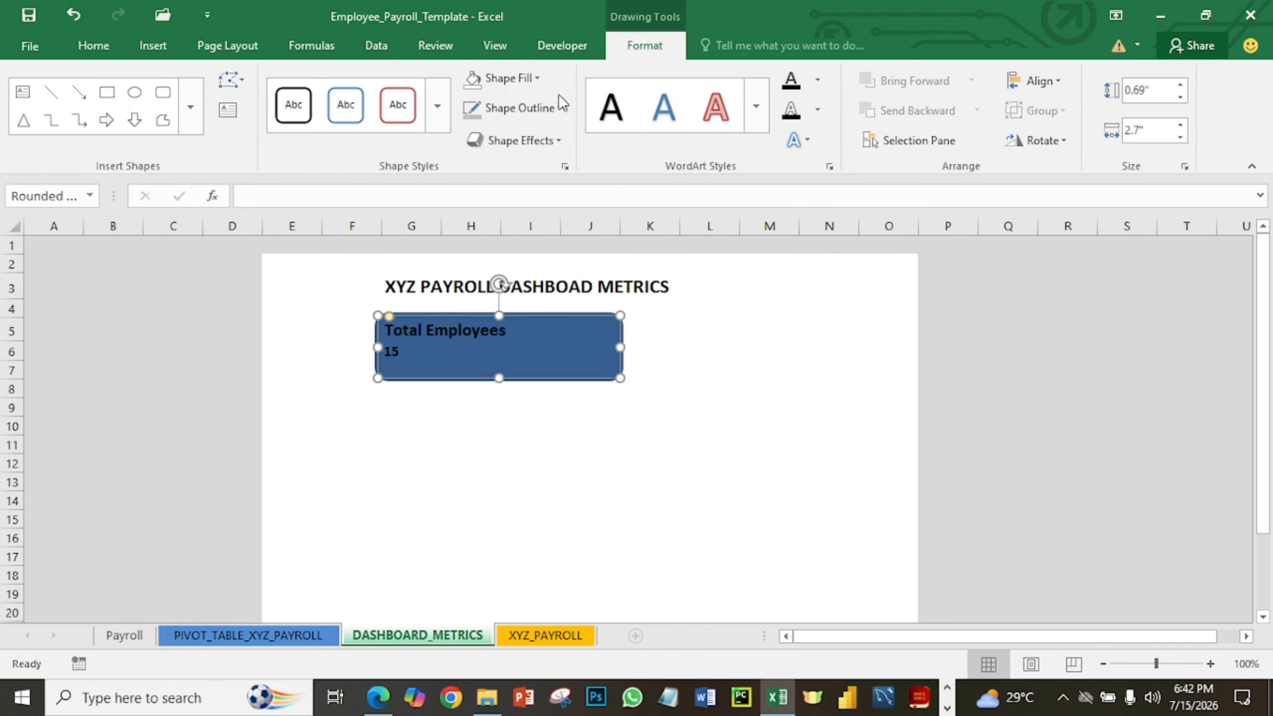
click(562, 105)
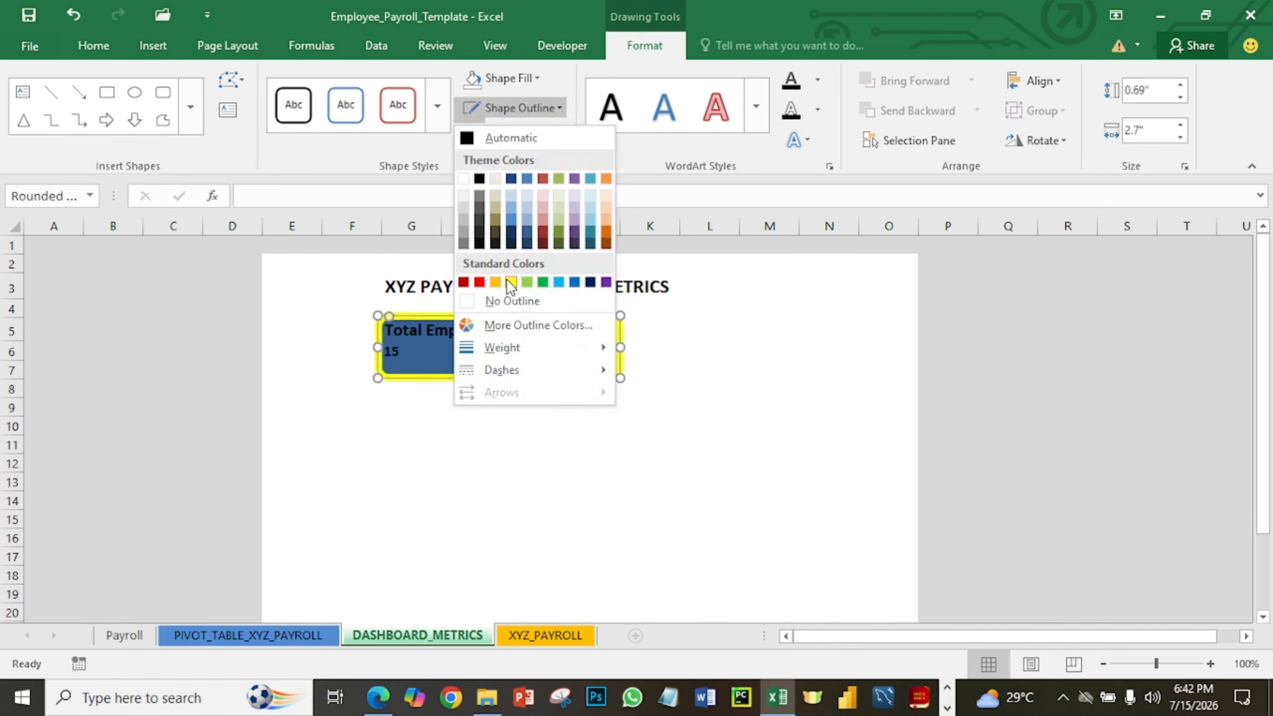
click(511, 206)
click(508, 443)
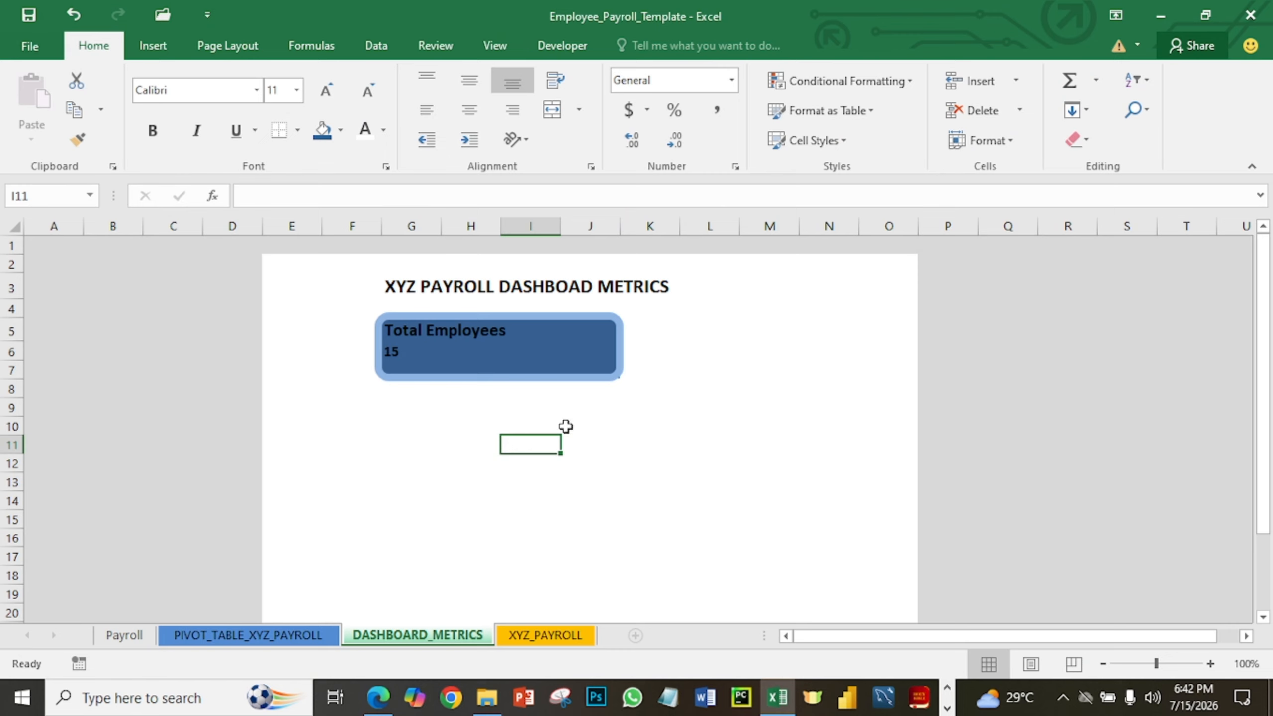
click(401, 339)
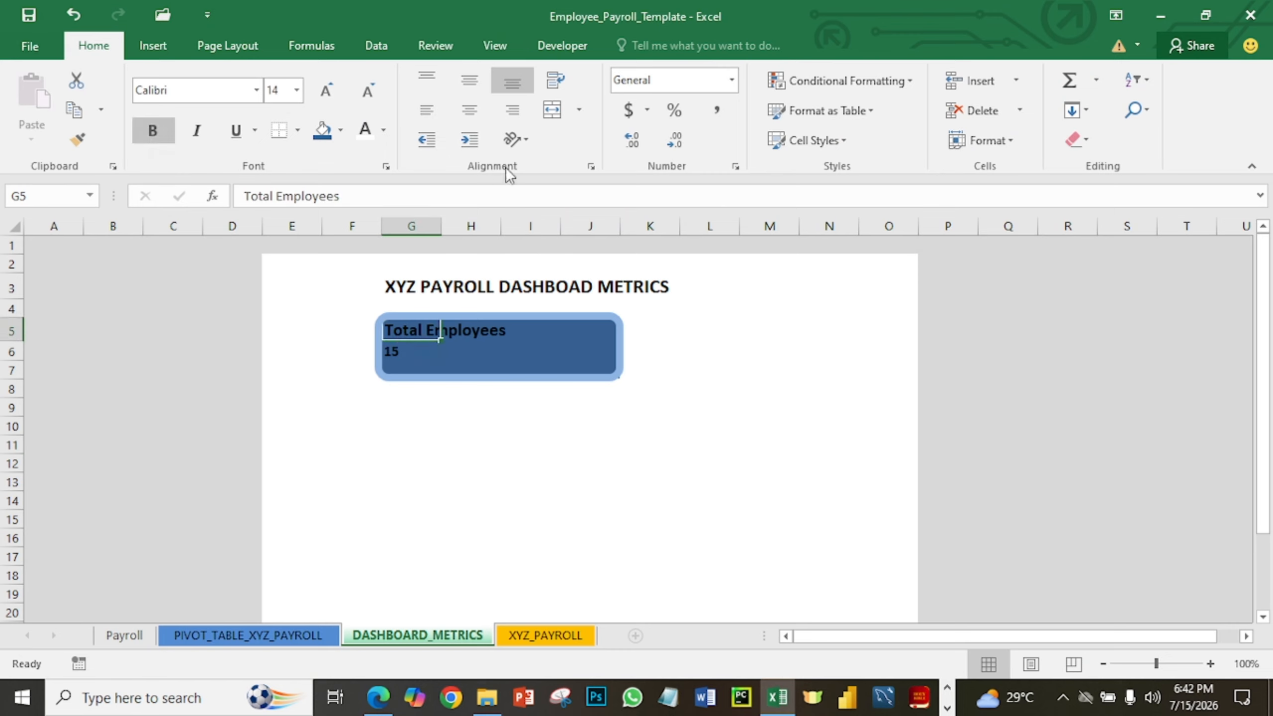
click(468, 112)
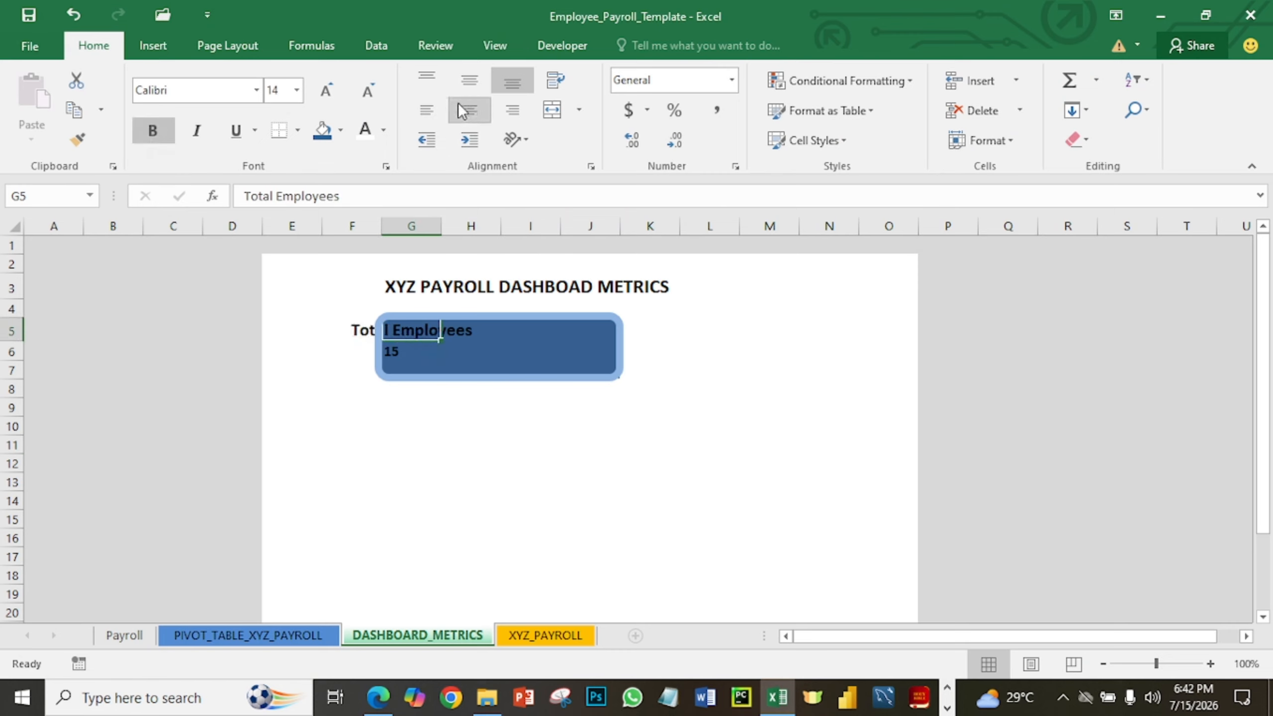
click(429, 114)
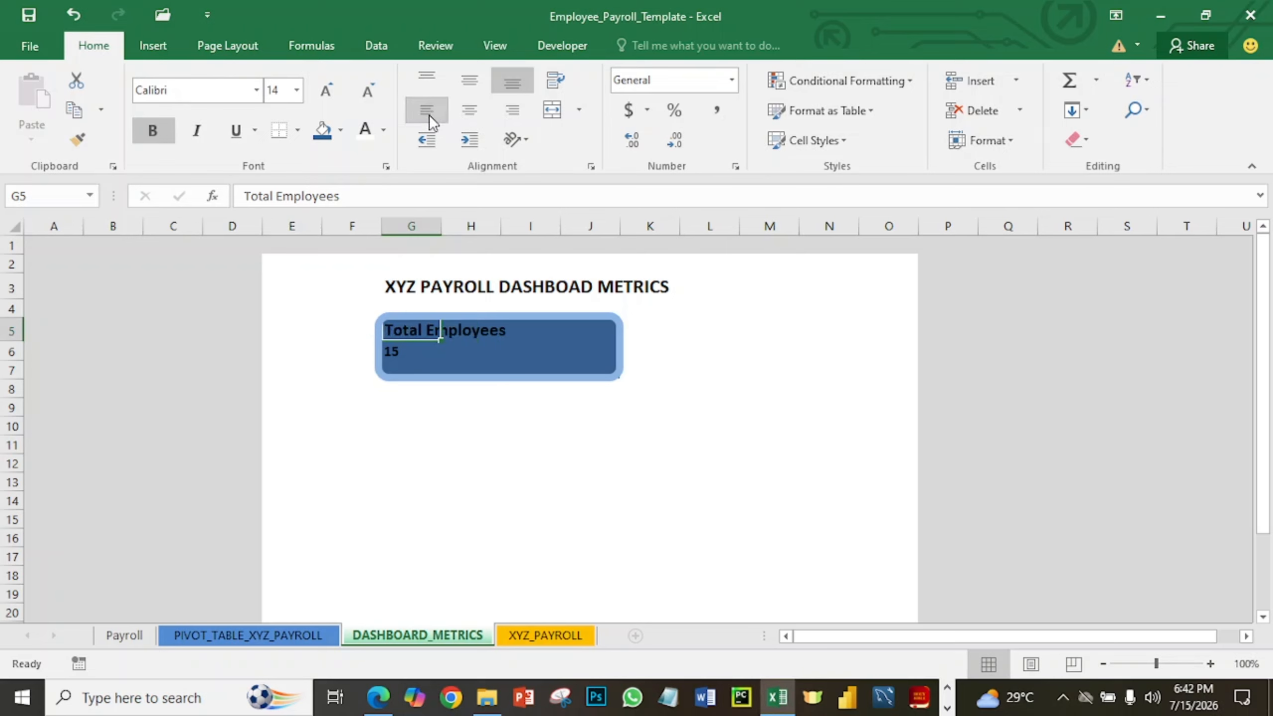
click(423, 422)
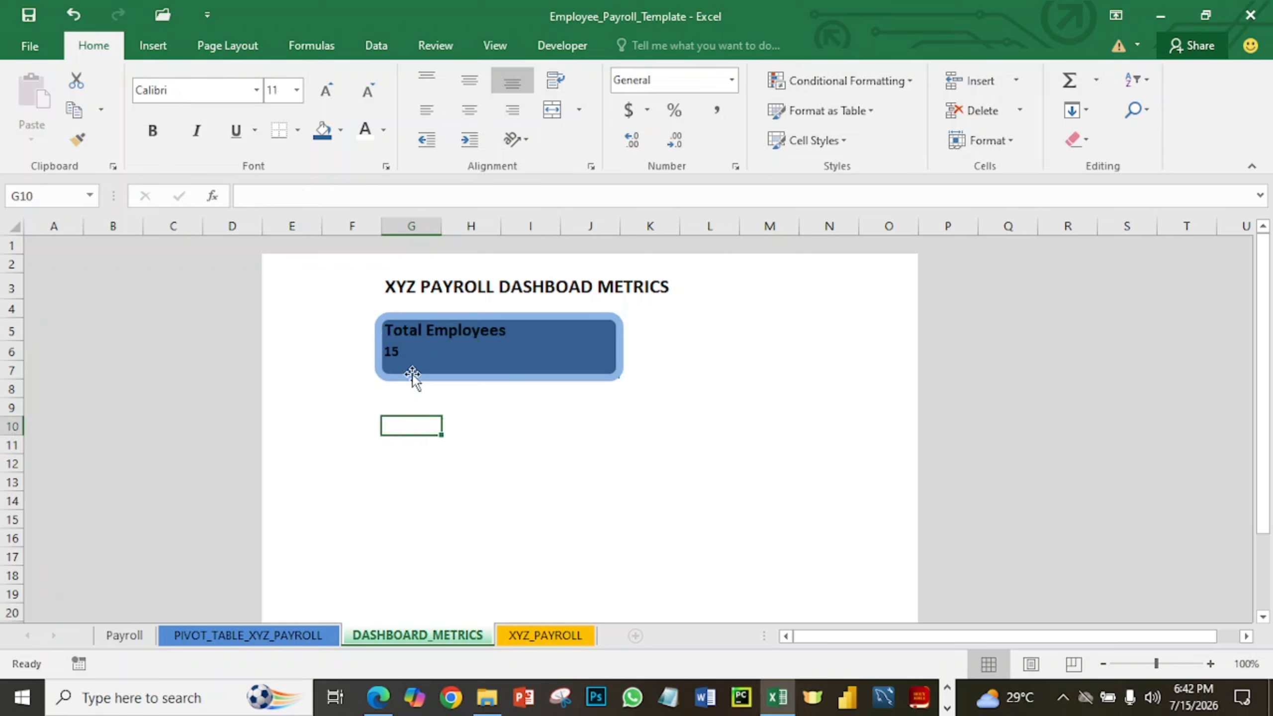
click(409, 332)
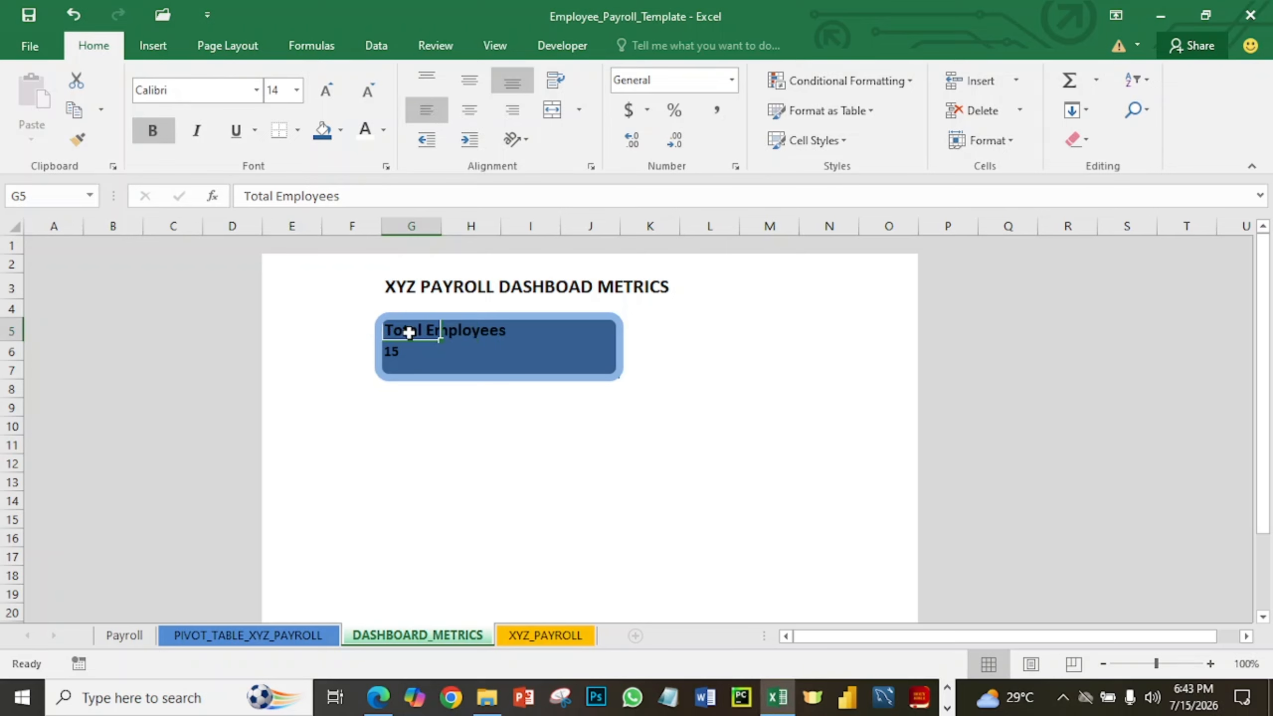
key(shift+Down)
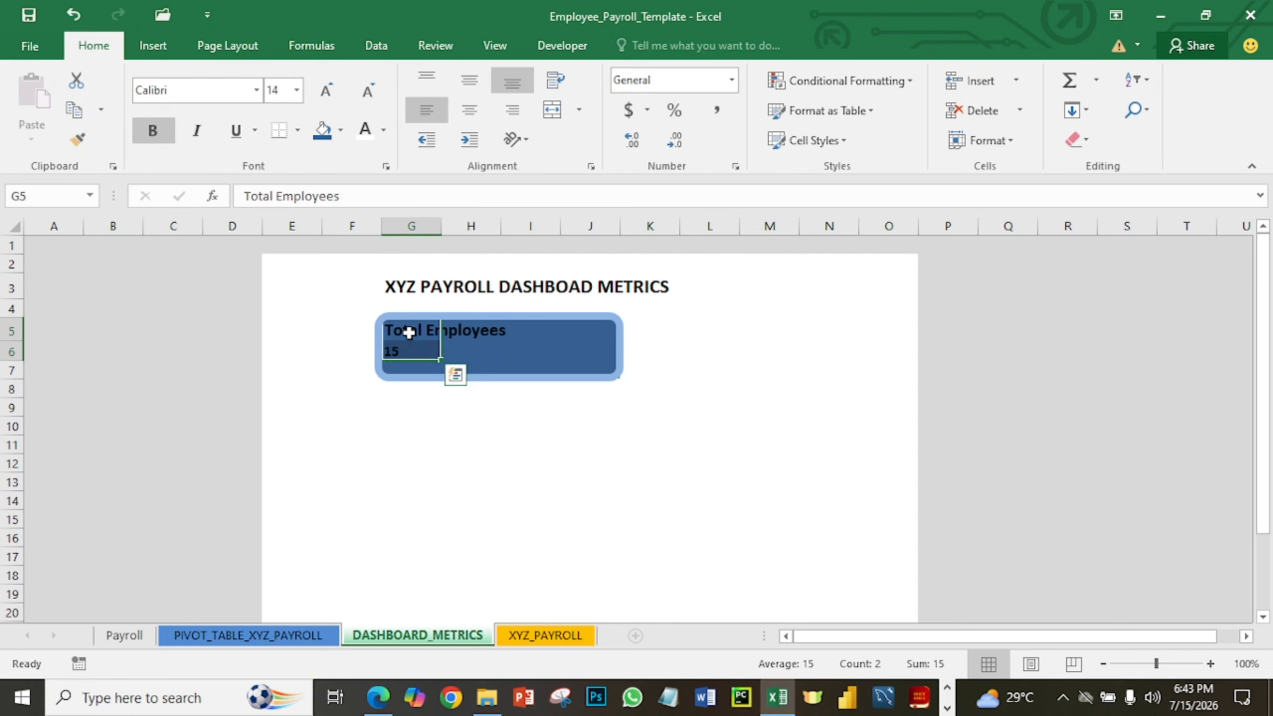
key(ctrl+c)
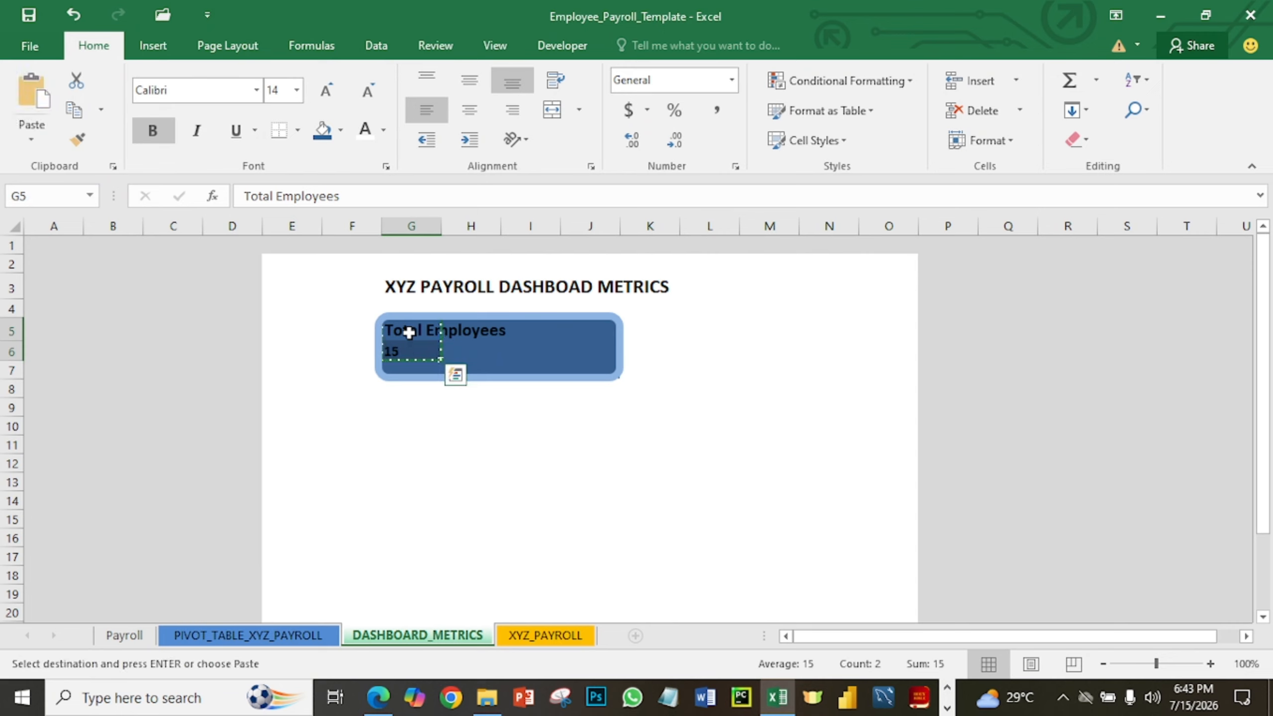
click(446, 332)
key(Return)
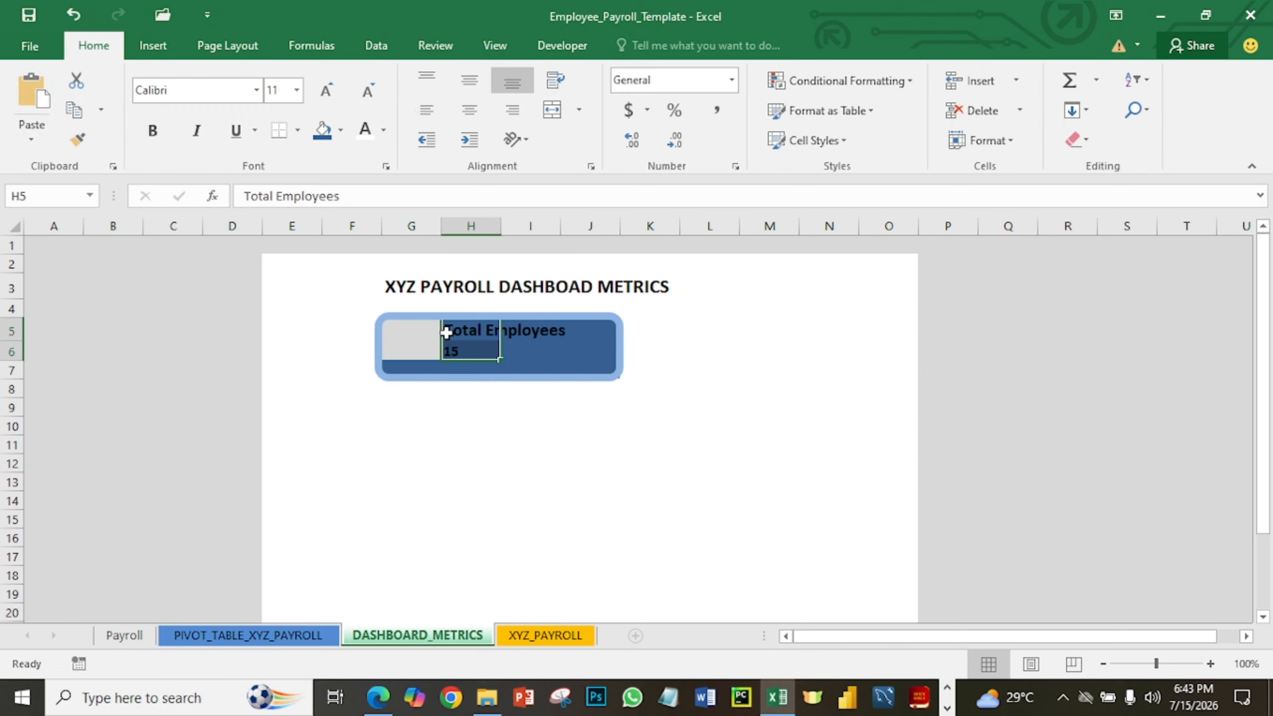
click(533, 427)
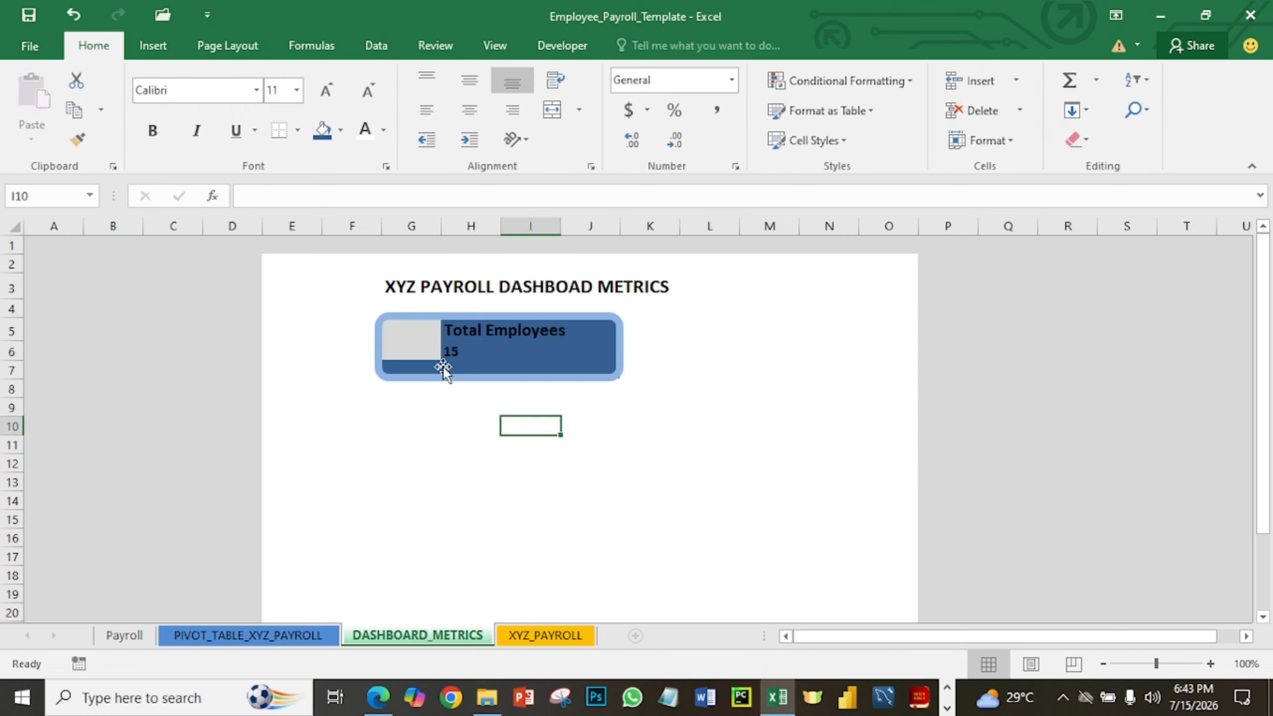
click(421, 335)
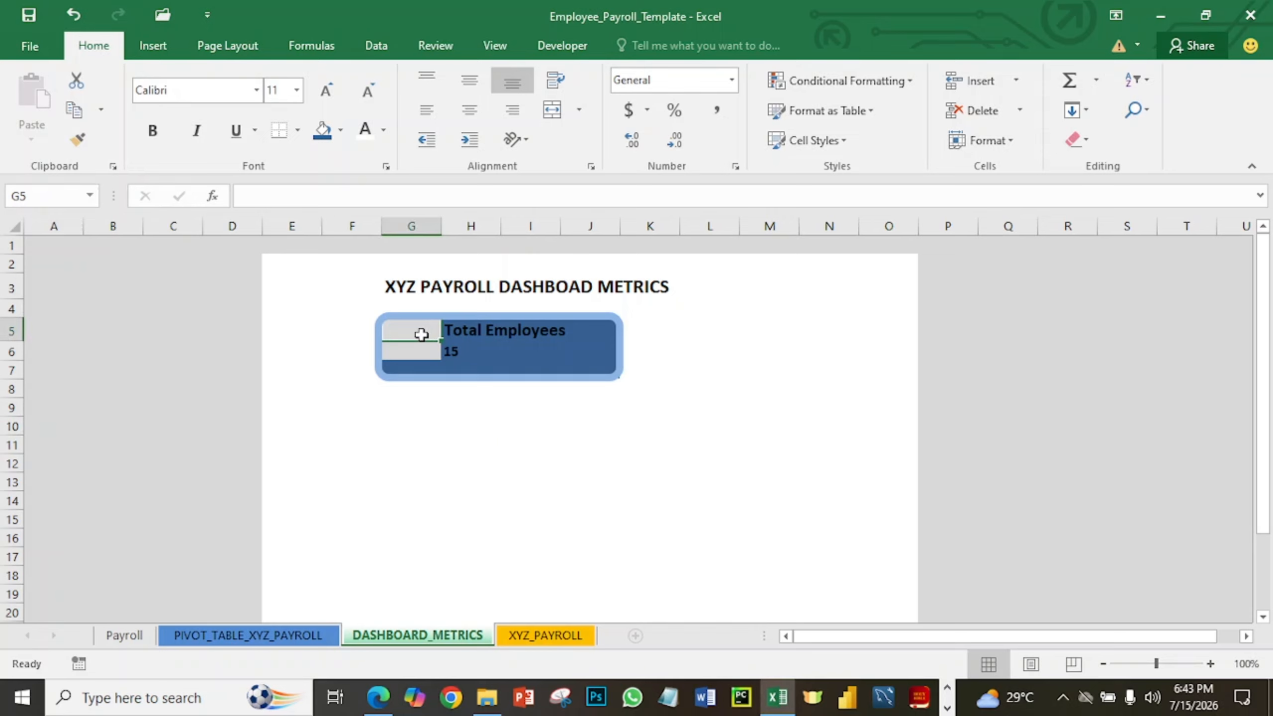
drag(421, 334, 421, 352)
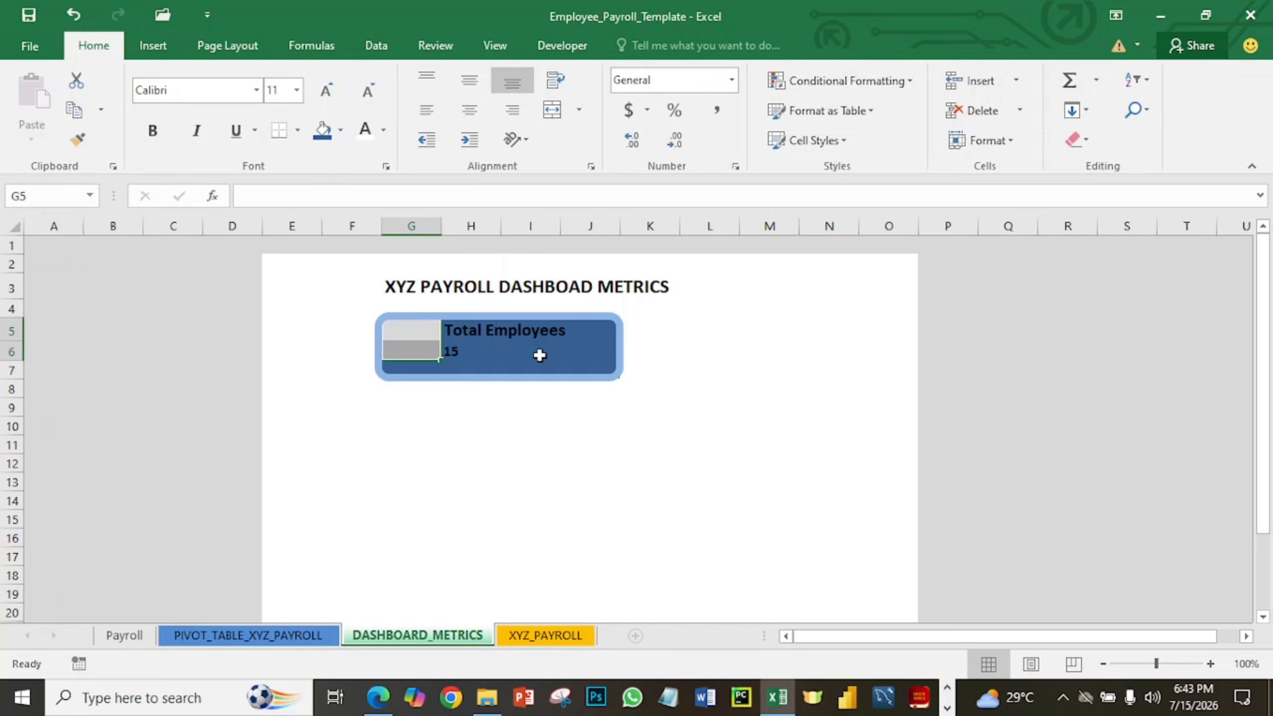
key(ctrl+z)
key(ctrl+c)
click(521, 425)
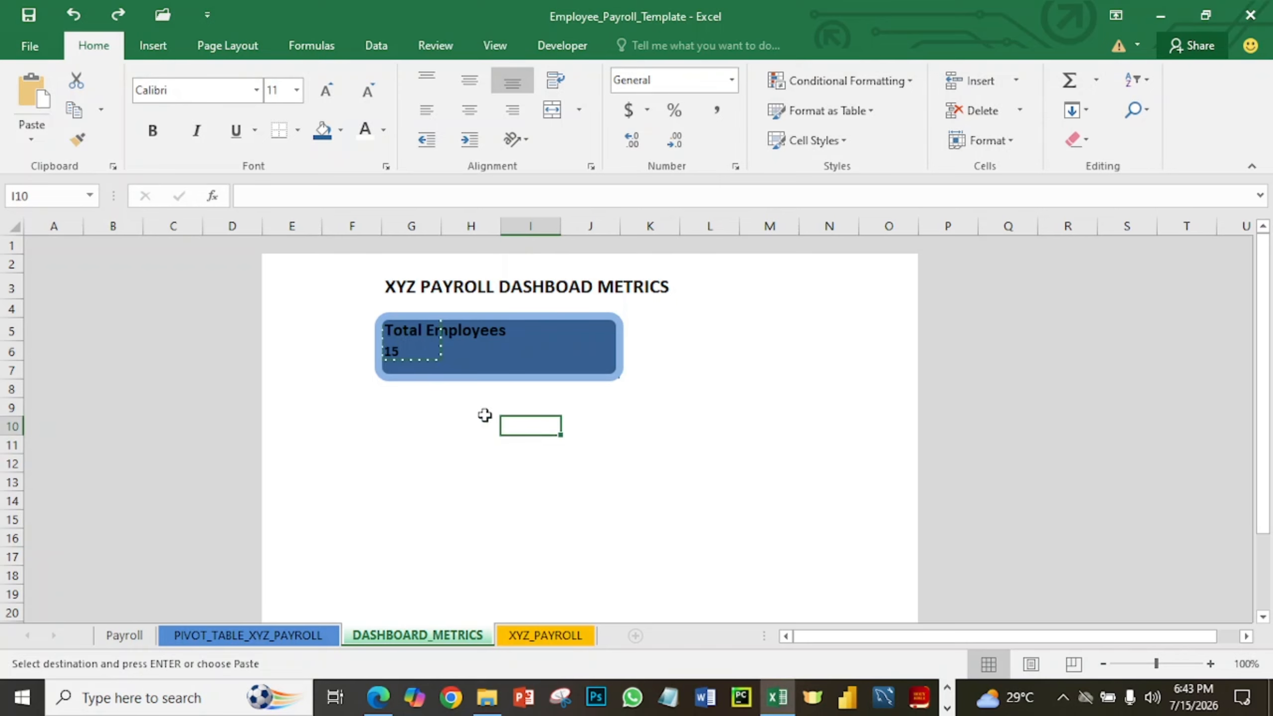
click(652, 351)
click(701, 352)
key(Escape)
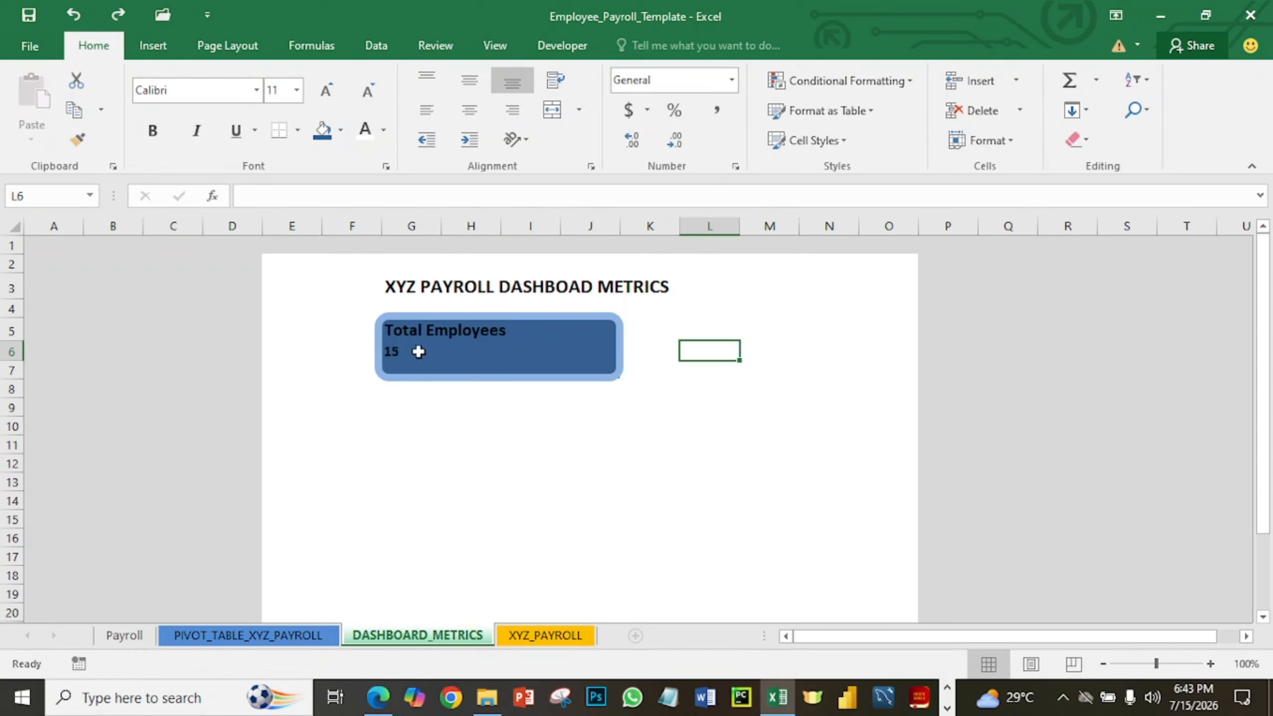
Raise the card's top edge and stretch the rounded outline taller and further left.
click(485, 317)
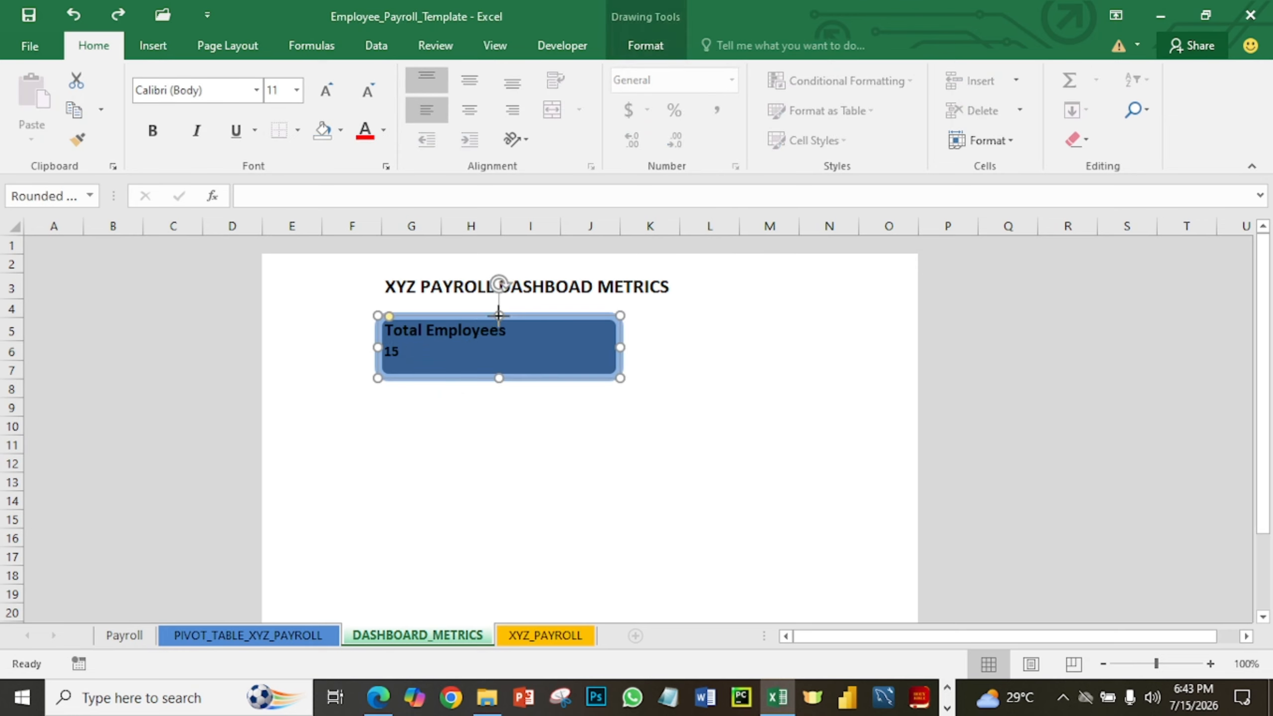
drag(499, 315, 499, 304)
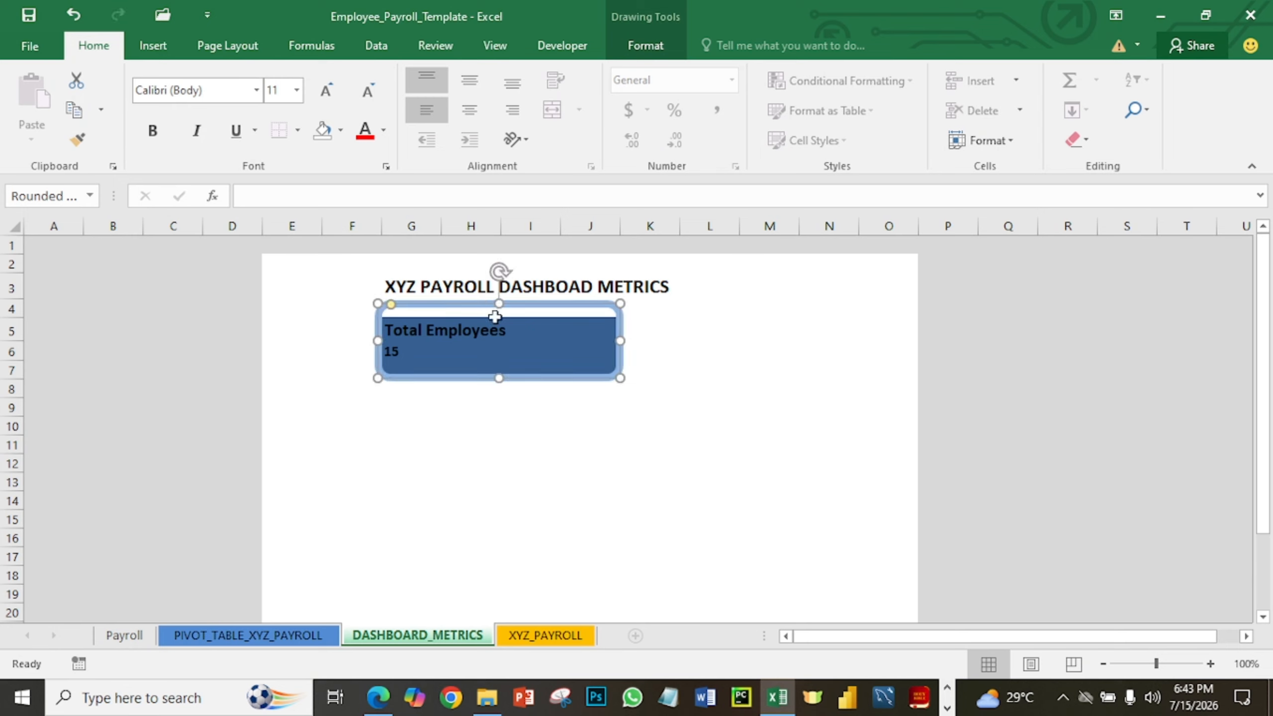
click(522, 363)
click(402, 309)
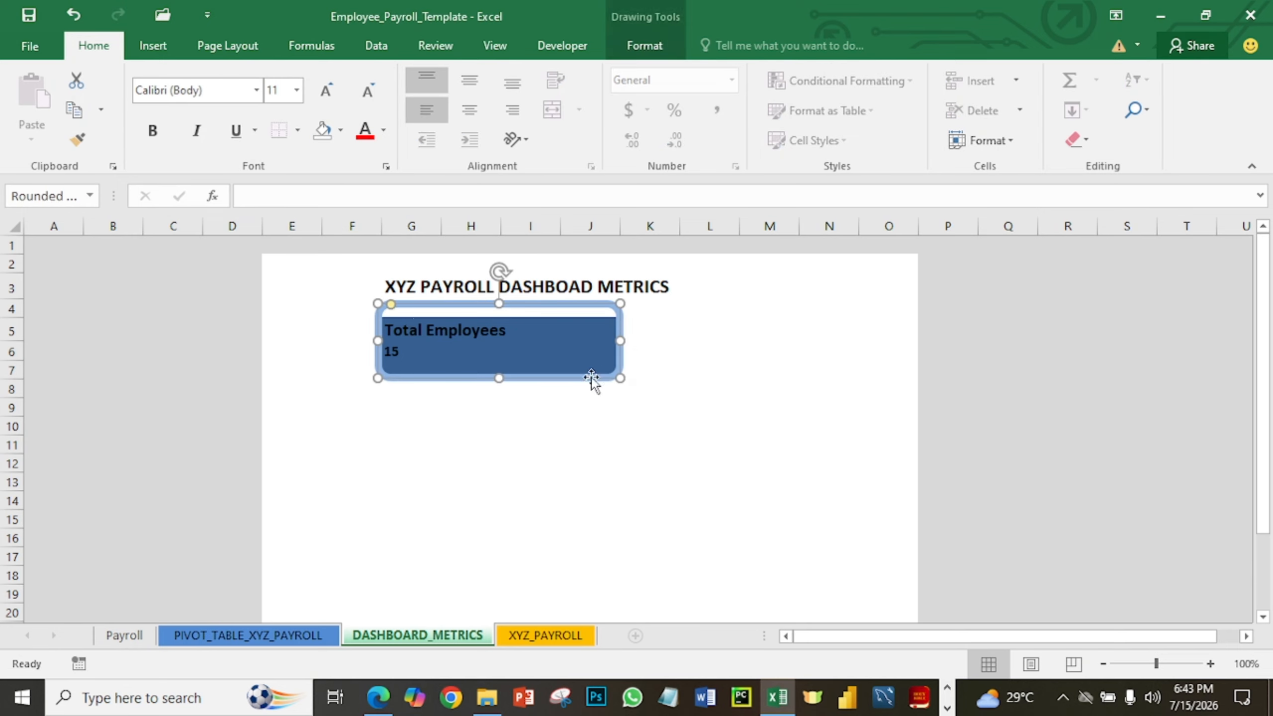
drag(499, 378, 503, 398)
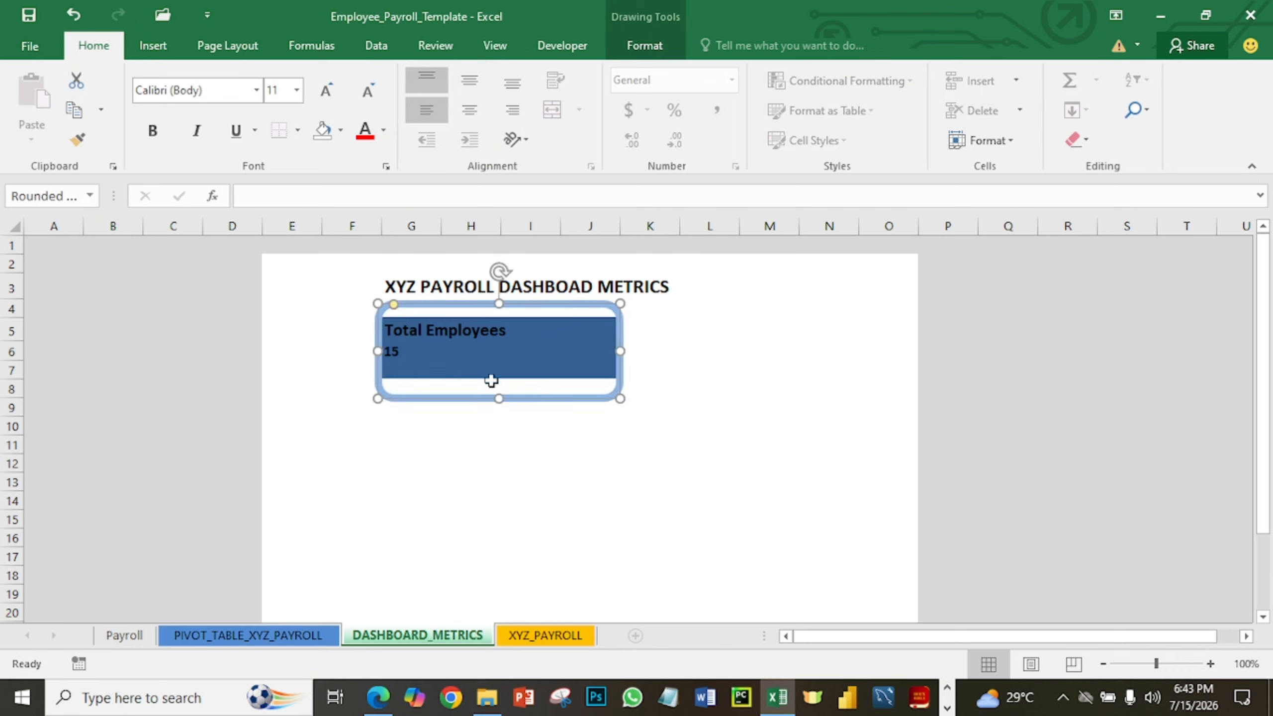
drag(377, 351, 367, 351)
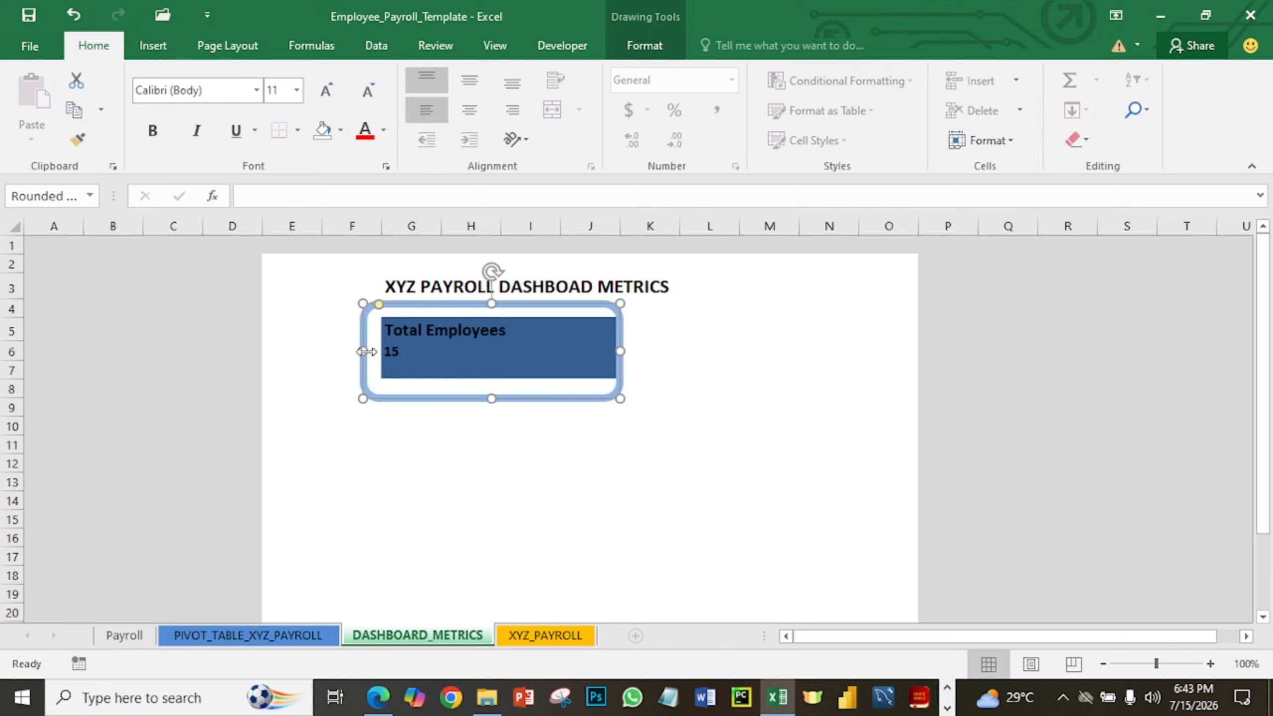
click(455, 346)
Move the empty rounded outline into the open space below the blue box.
click(373, 316)
mouse_move(390, 324)
mouse_down()
mouse_move(418, 341)
mouse_move(418, 411)
mouse_up()
click(379, 314)
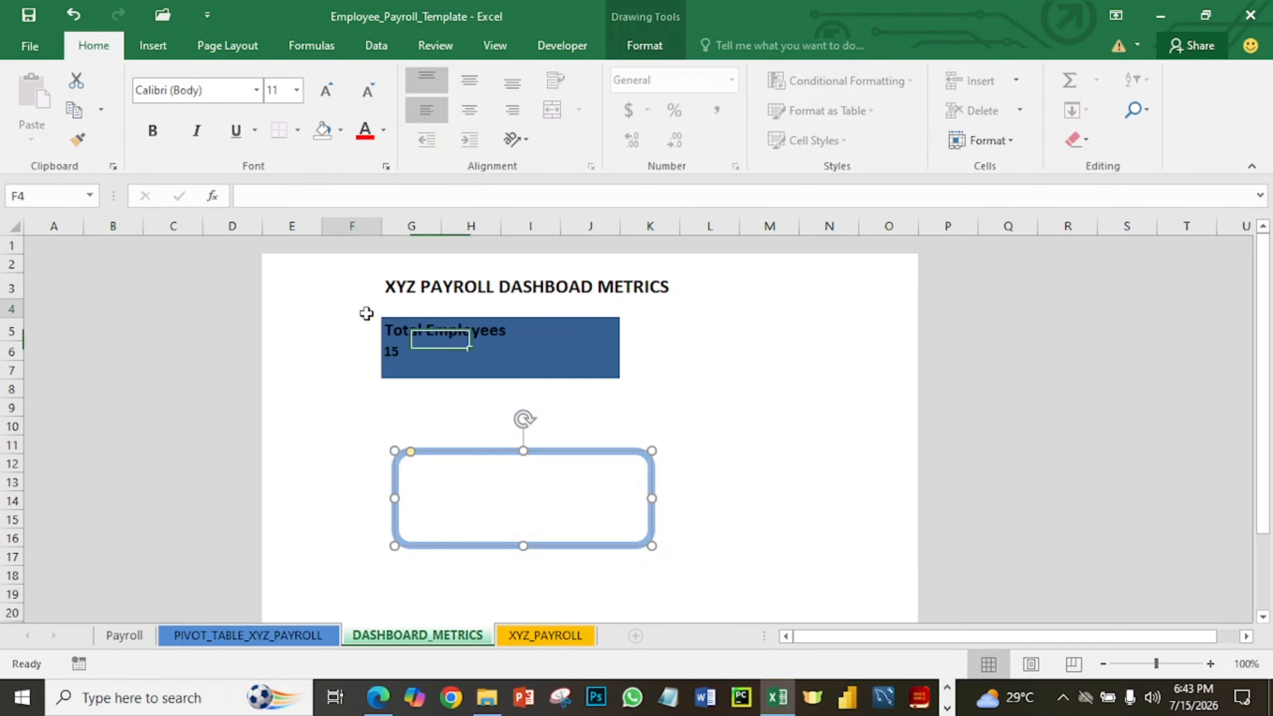
click(389, 307)
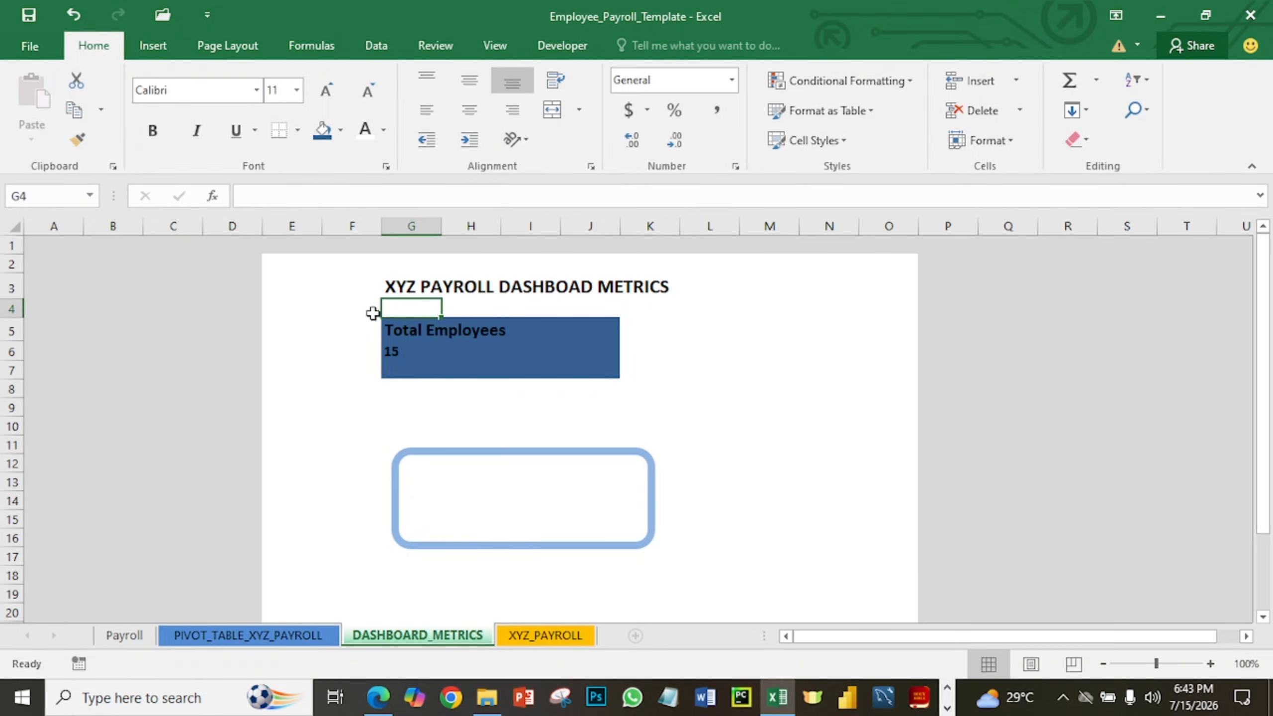
Fill G4:J4 with dark blue and widen column E.
key(shift+Right)
key(shift+Right)
key(shift+Right)
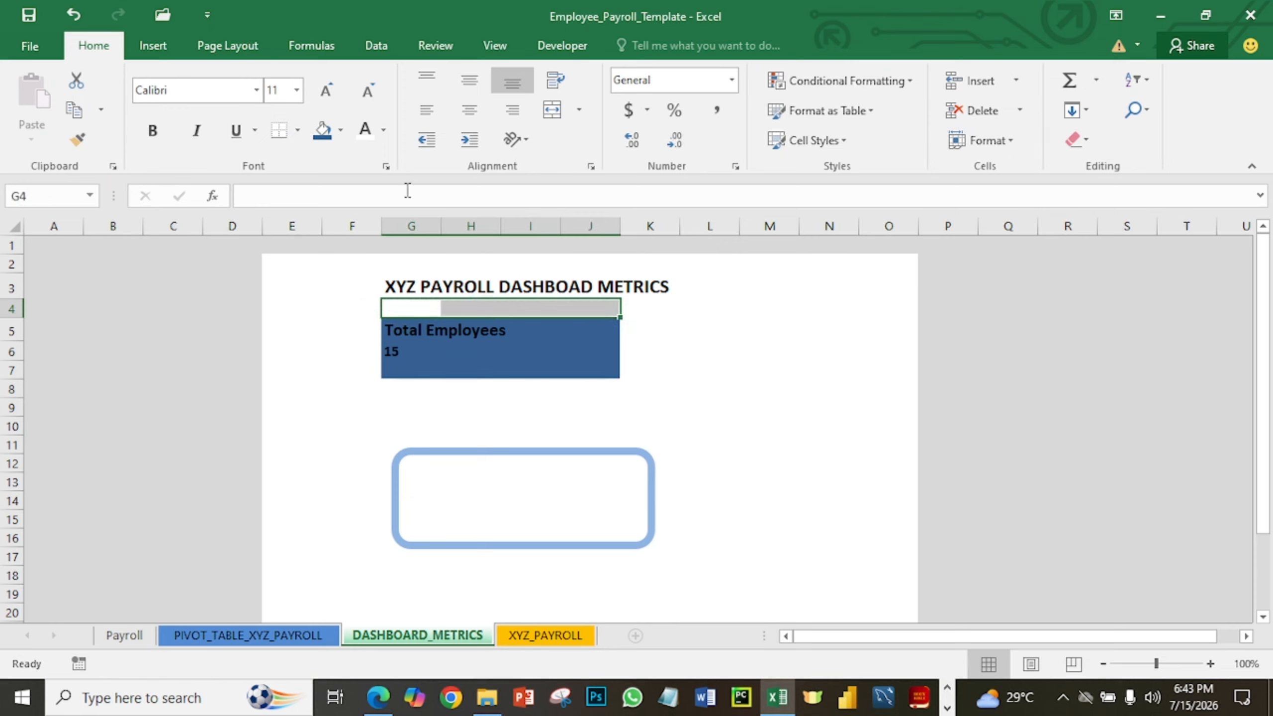
click(322, 129)
click(359, 367)
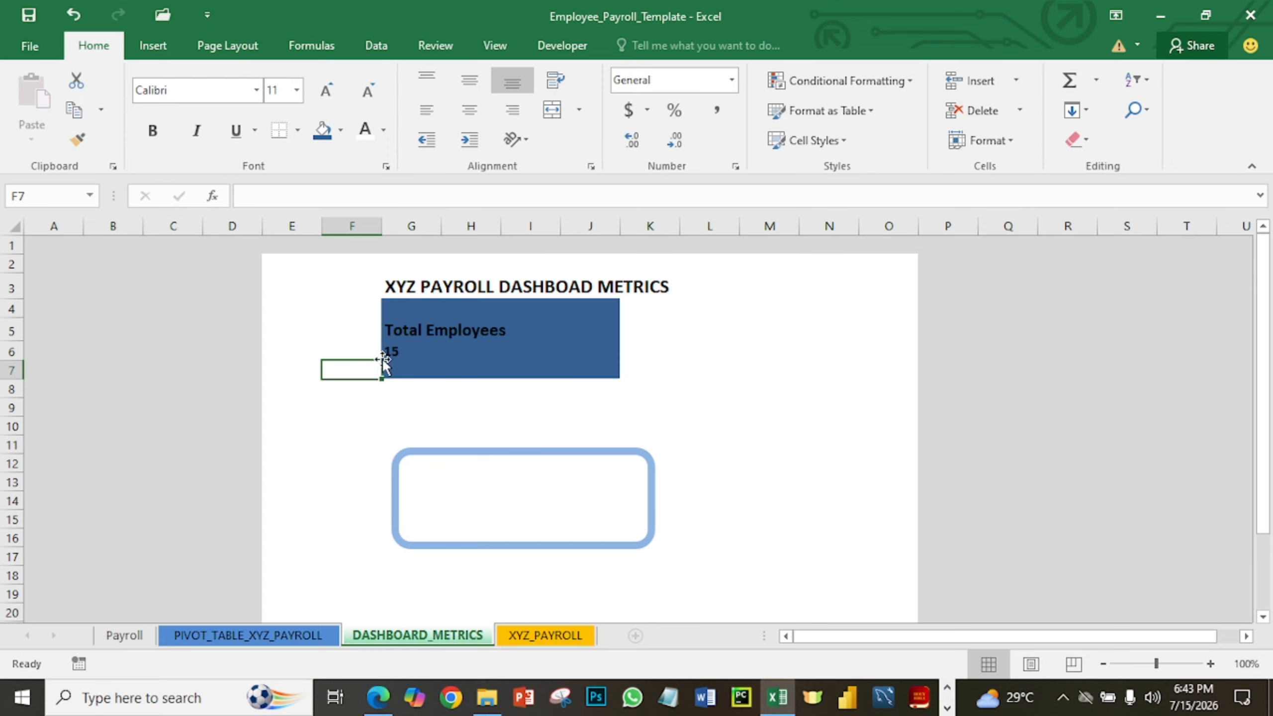
click(368, 303)
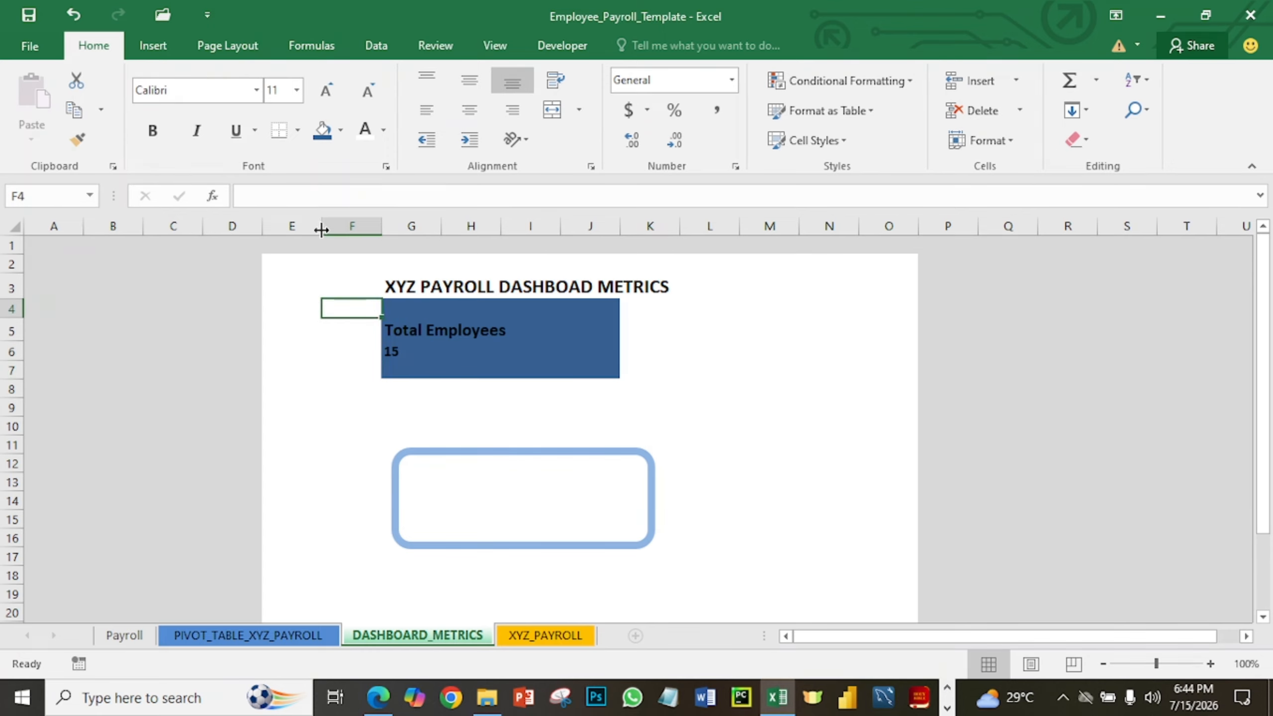
drag(322, 230, 367, 245)
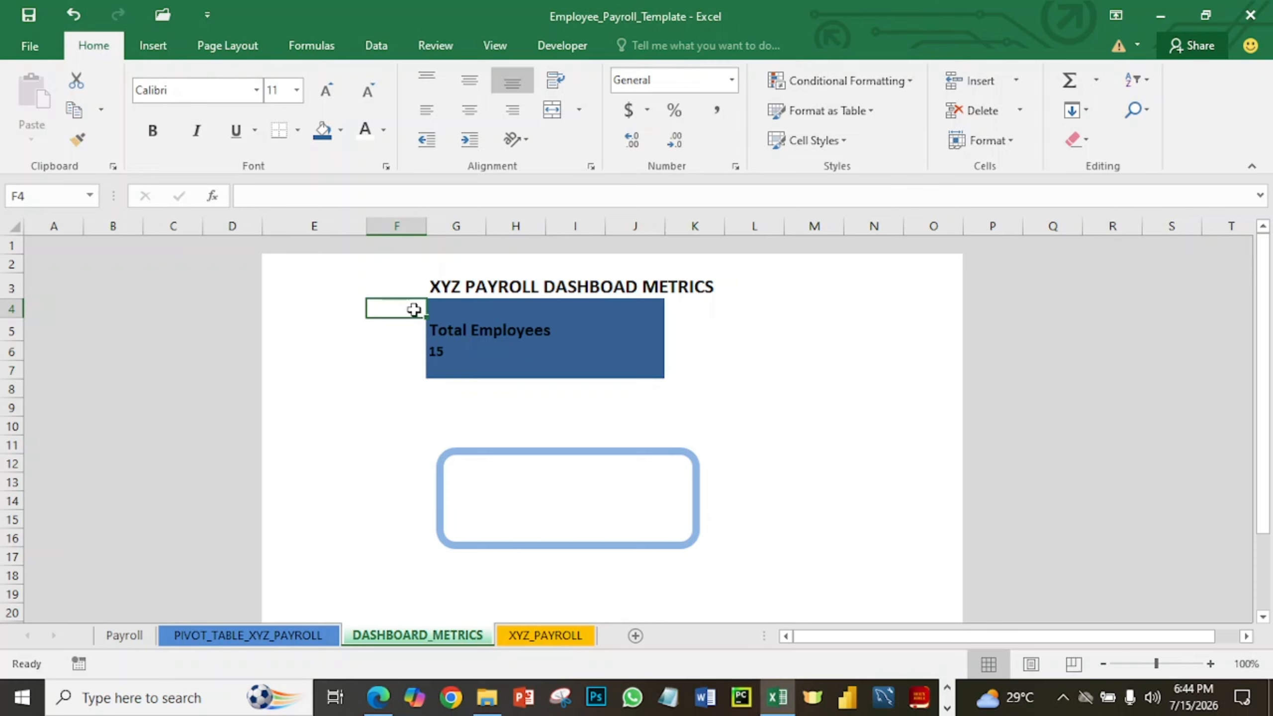
Narrow column F to a width of 4, after first trying 5.
click(1012, 143)
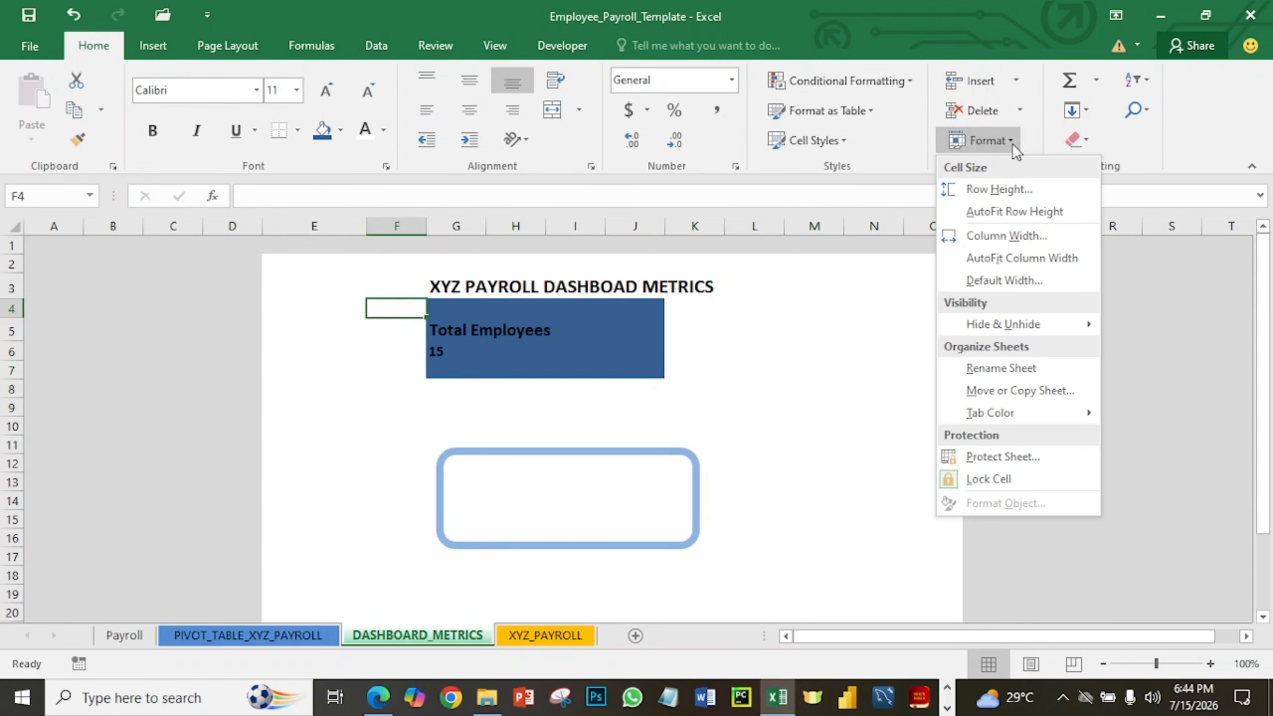
click(1004, 234)
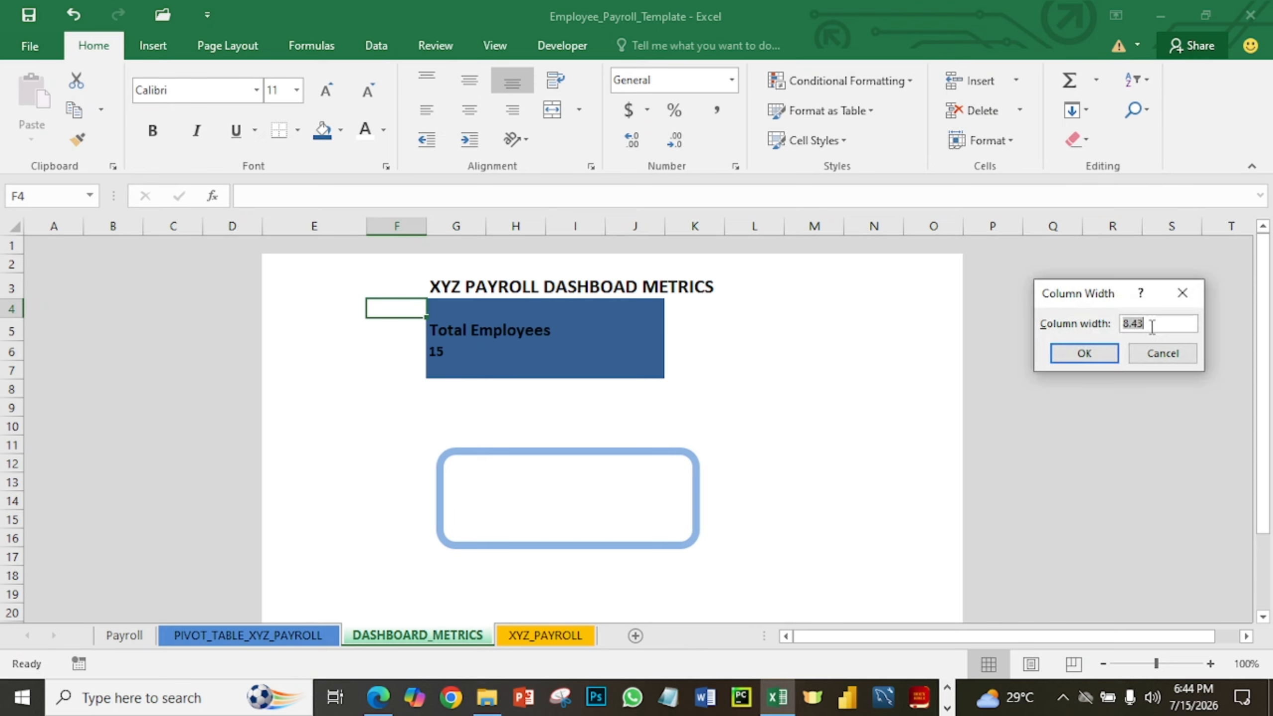
text(5)
key(Return)
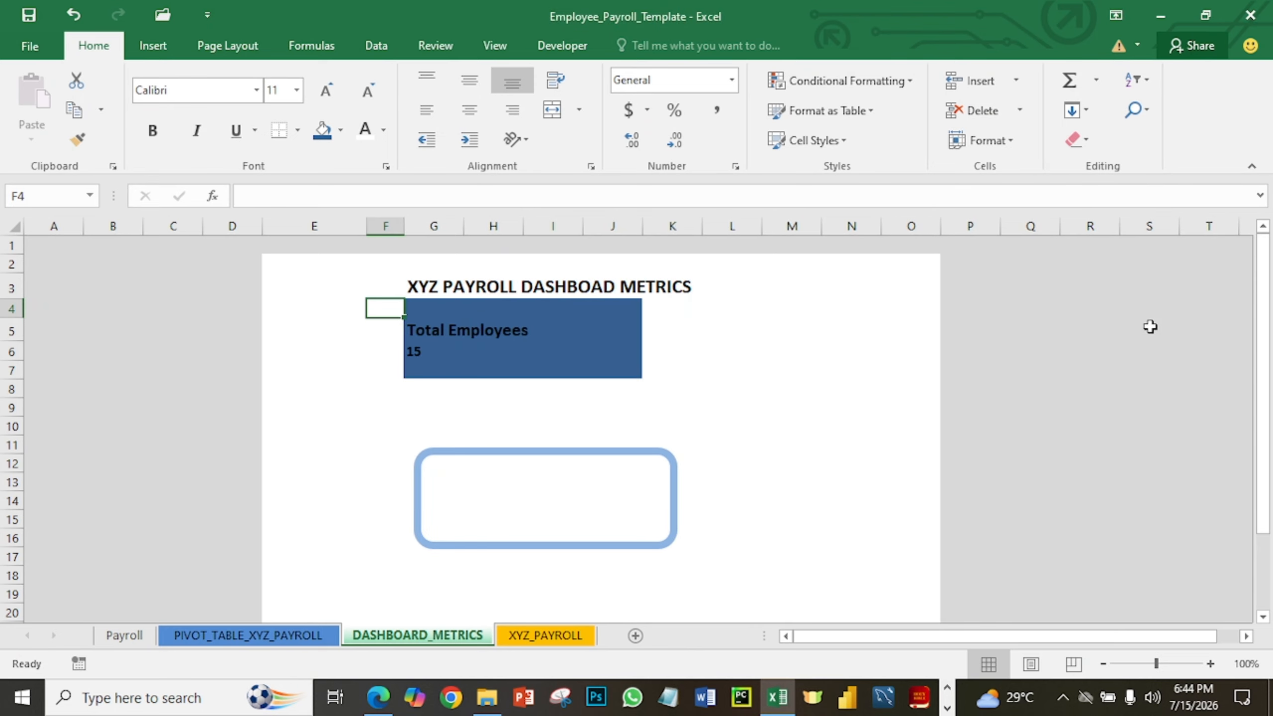
click(1012, 140)
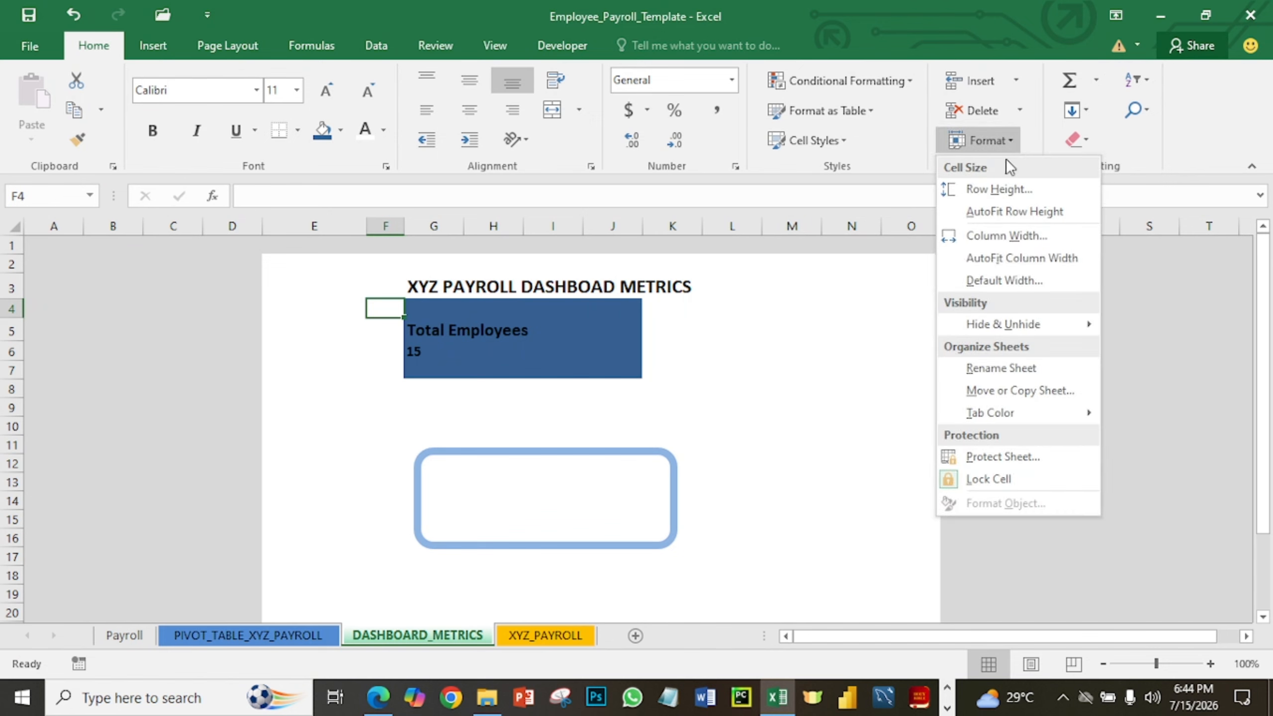
click(1019, 248)
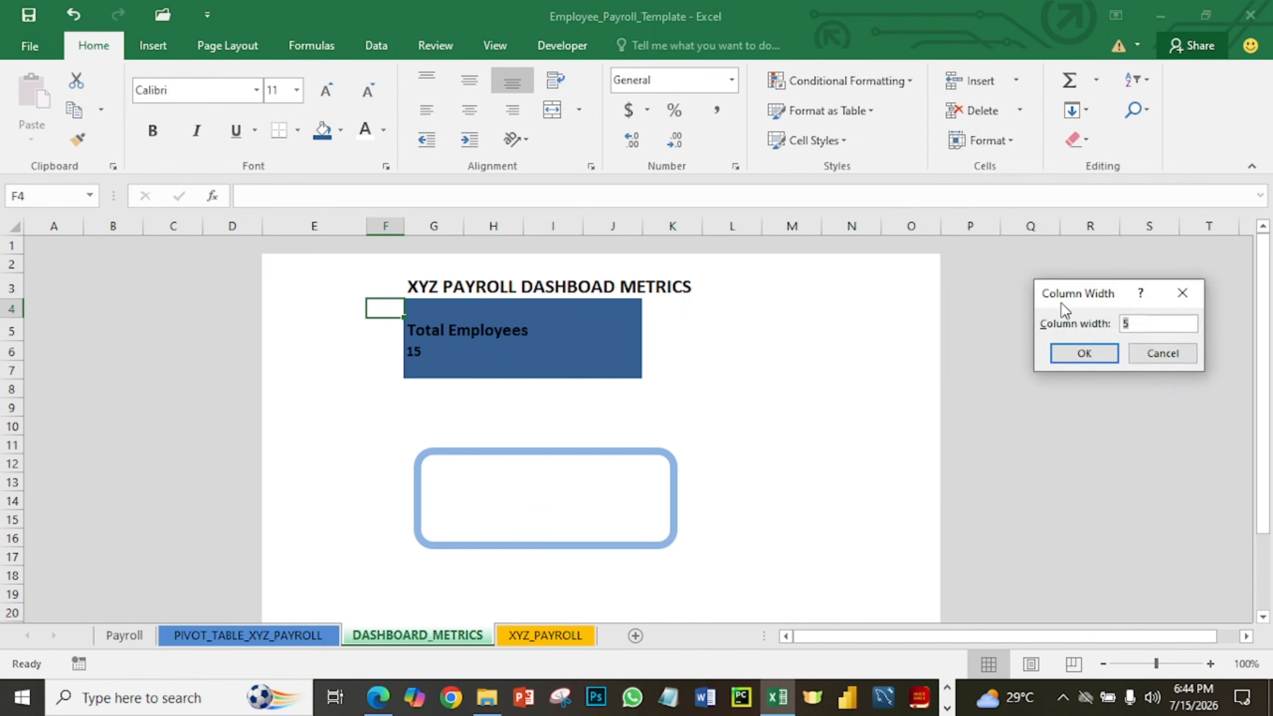
key(BackSpace)
text(4)
key(Return)
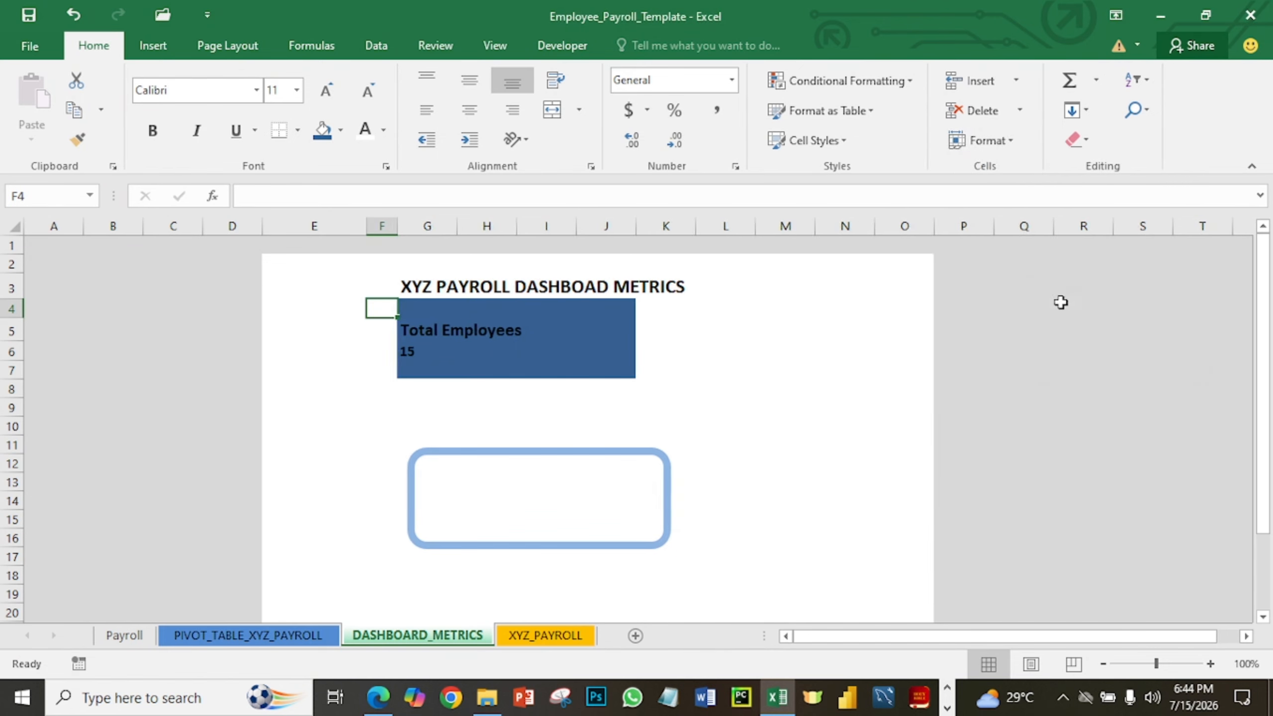
click(400, 385)
Fill F4:F7 with dark blue to widen the Total Employees box.
click(377, 309)
drag(377, 310, 376, 370)
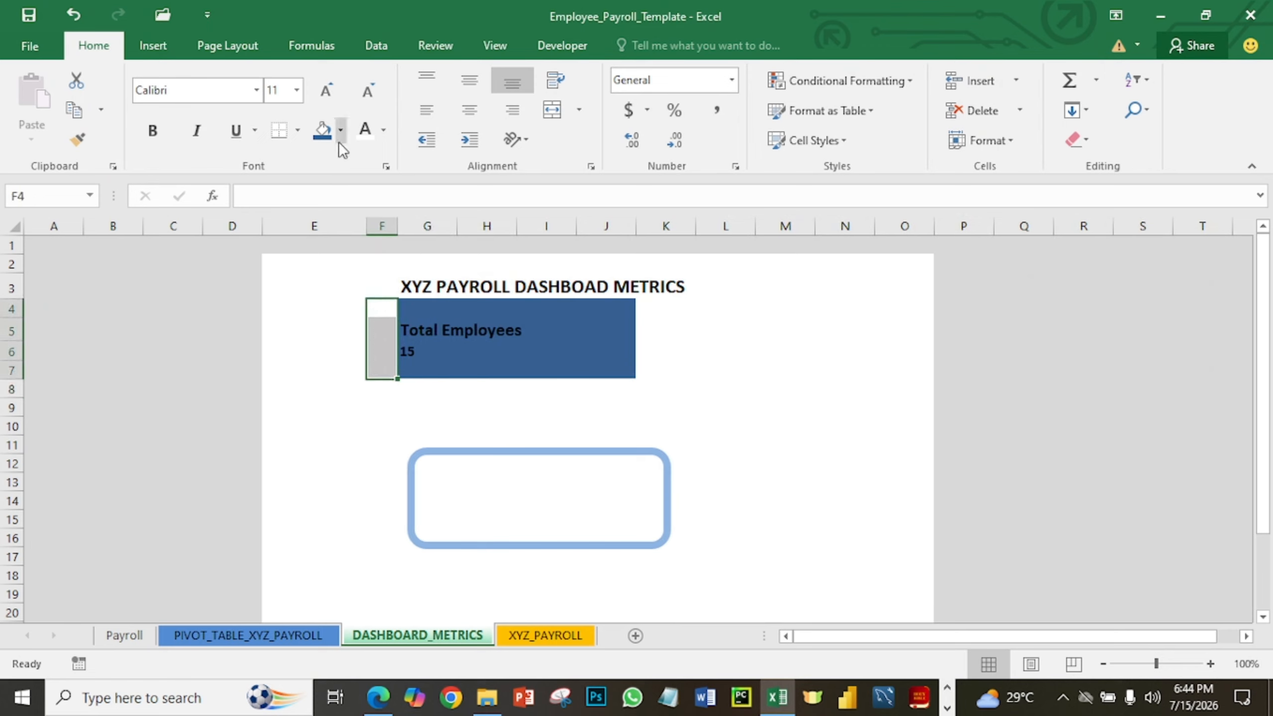
click(316, 136)
click(473, 373)
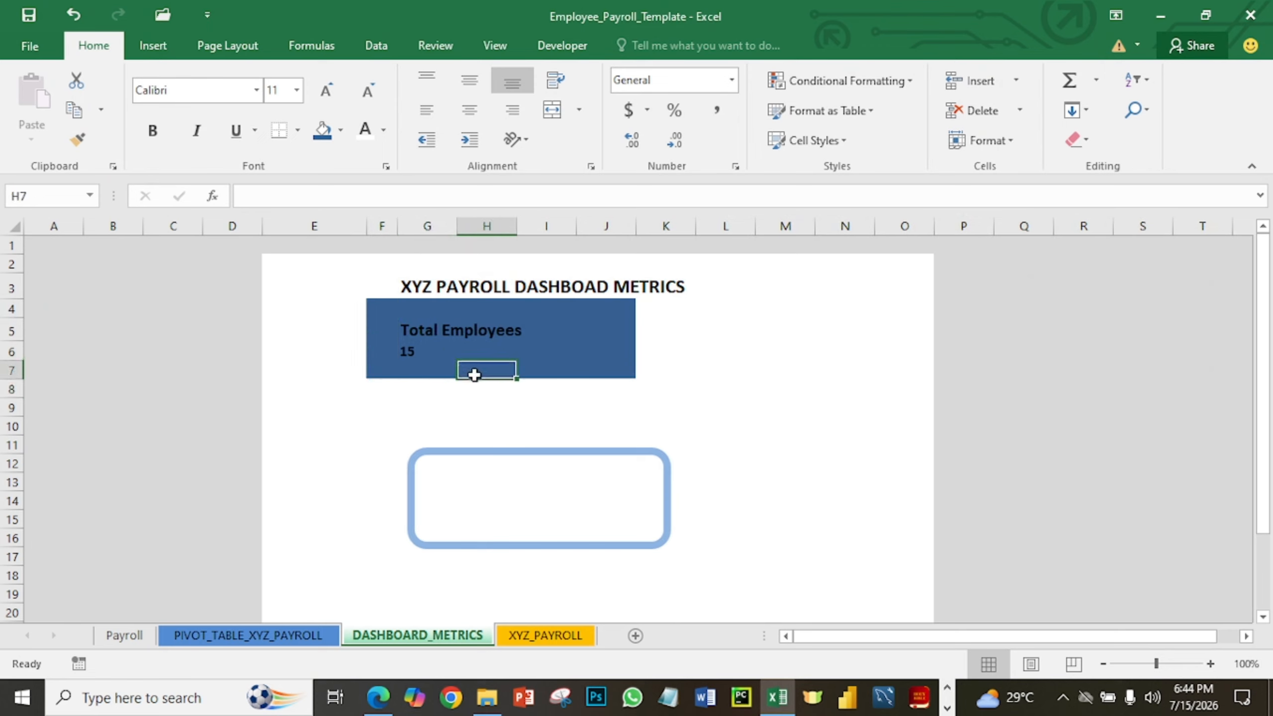
Move the rounded outline onto the blue box and resize it to enclose its full width.
mouse_move(537, 450)
mouse_down()
mouse_move(478, 323)
mouse_move(487, 303)
mouse_move(497, 311)
mouse_up()
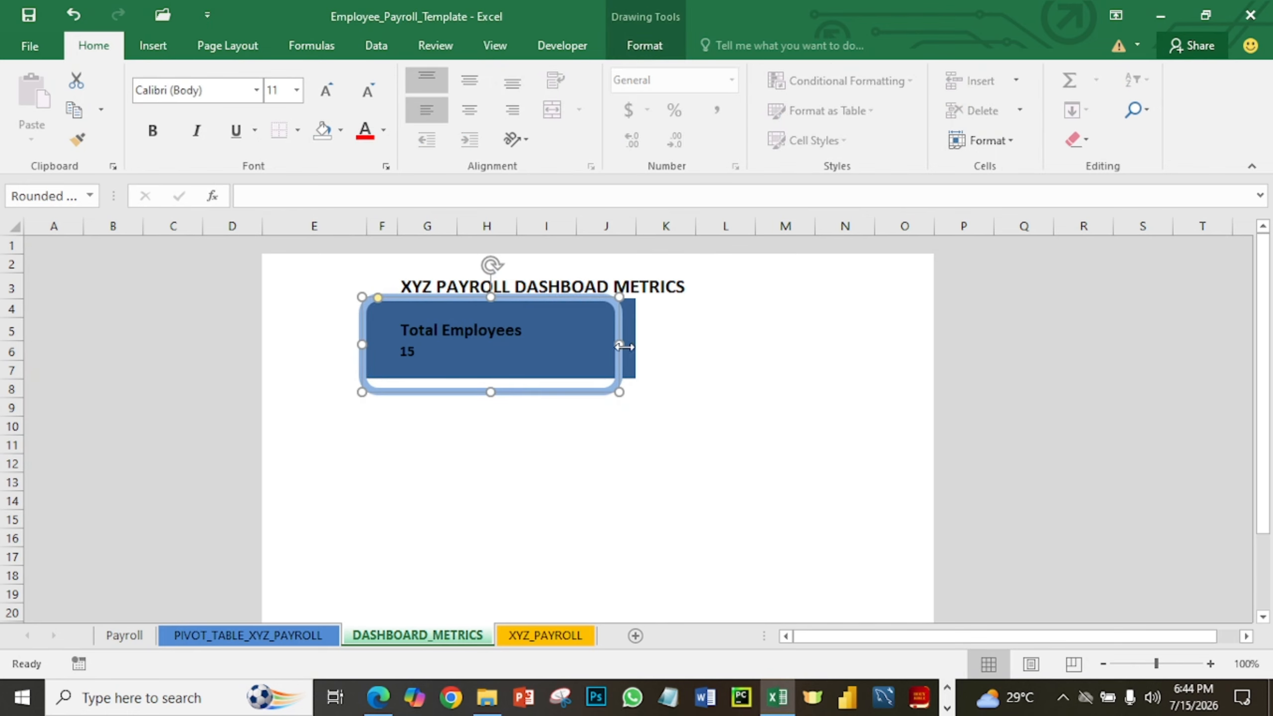
drag(623, 346, 636, 344)
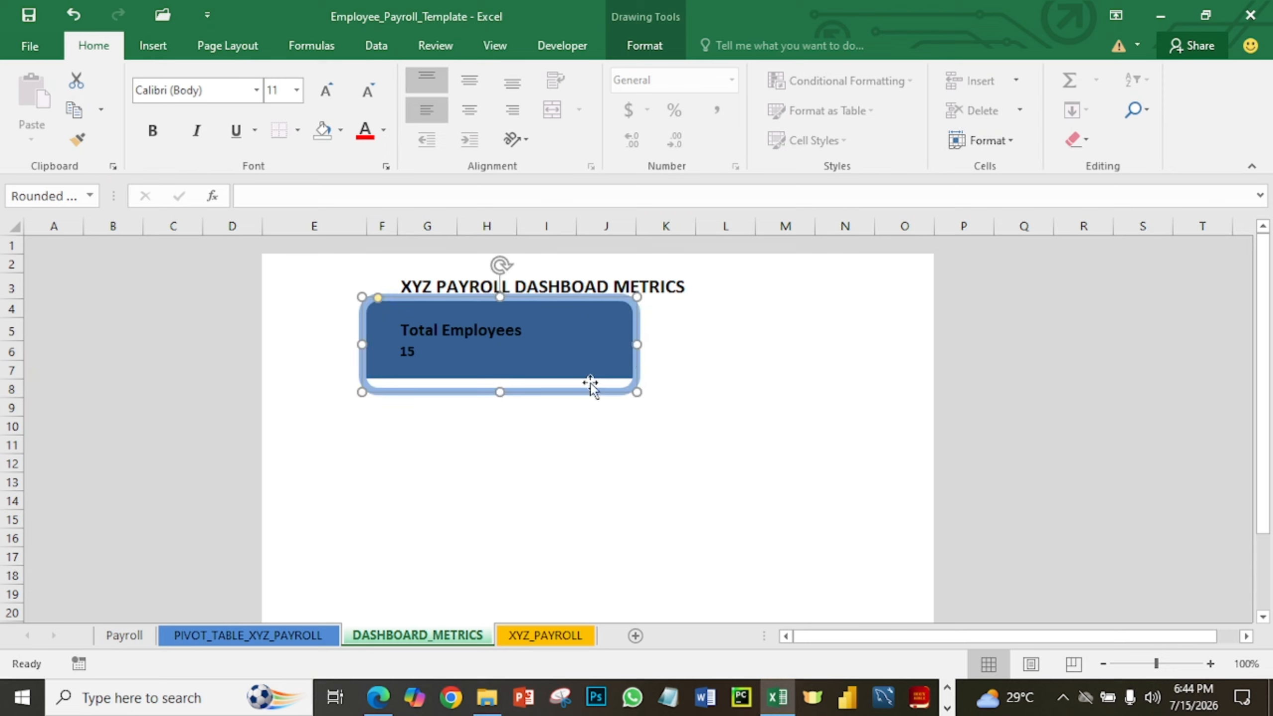
drag(502, 391, 506, 378)
click(521, 427)
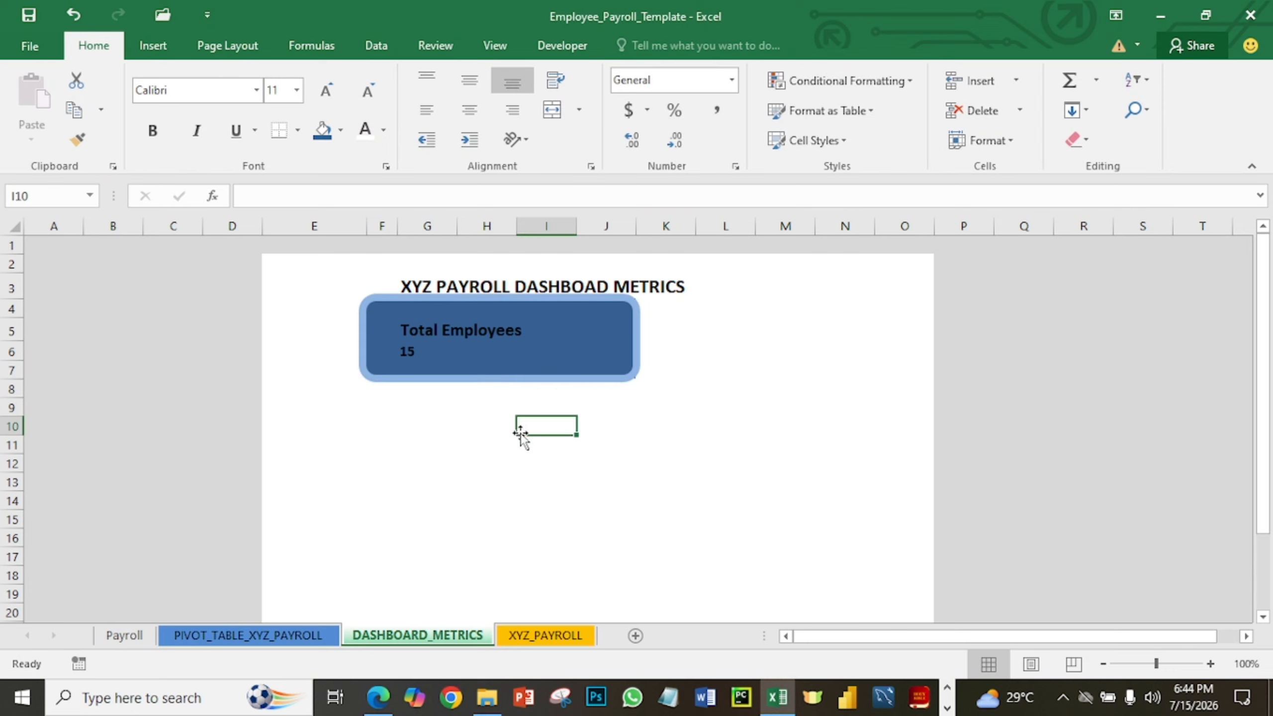
click(644, 290)
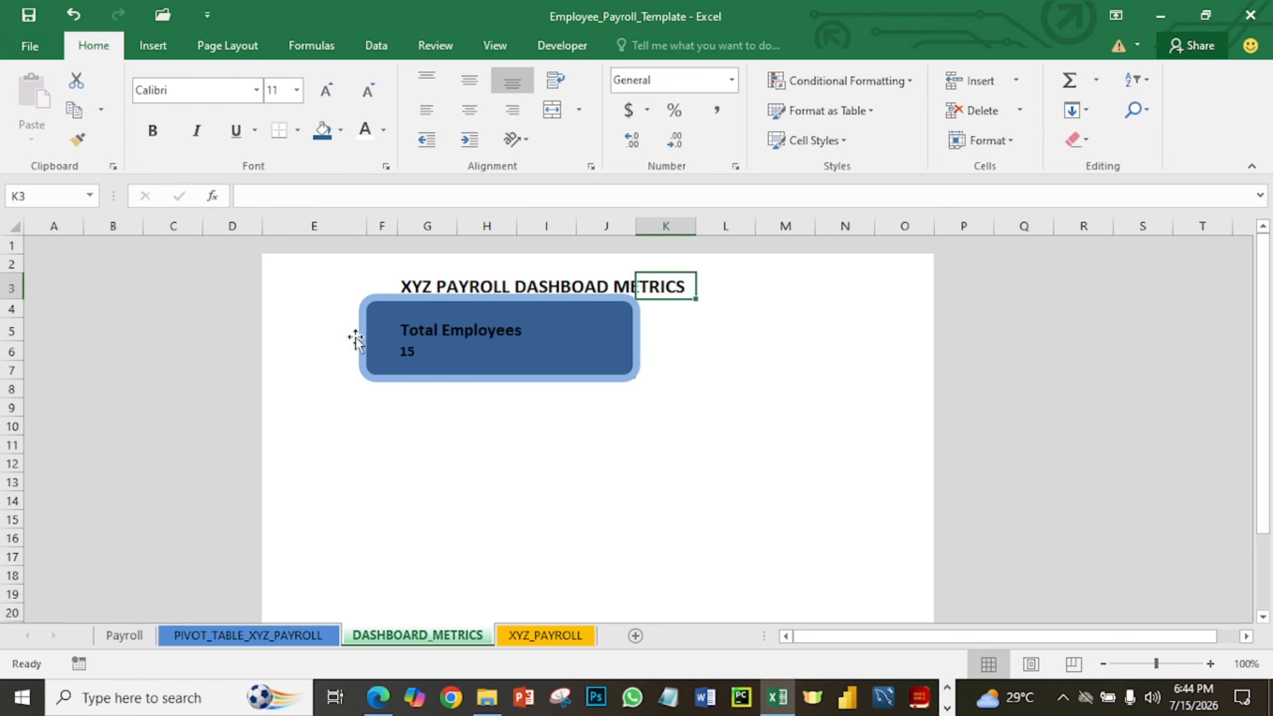
click(325, 295)
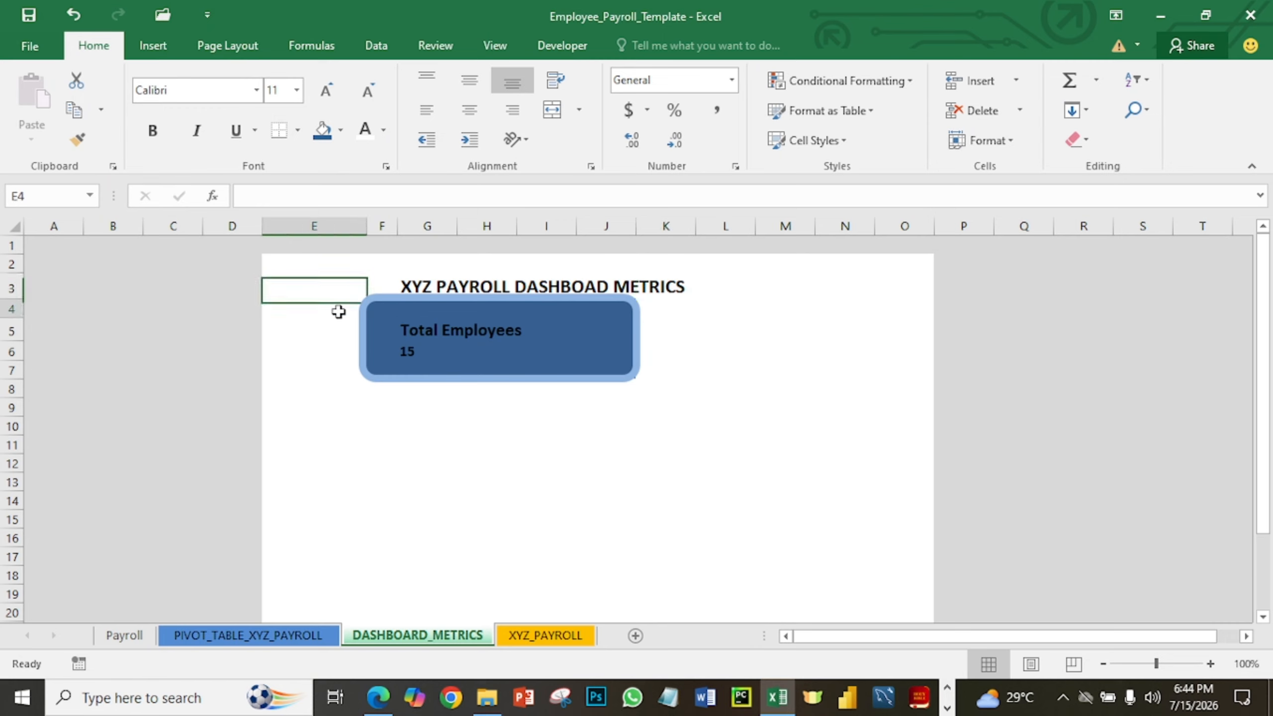
Insert an entire blank row at row 4, below the dashboard title.
click(338, 311)
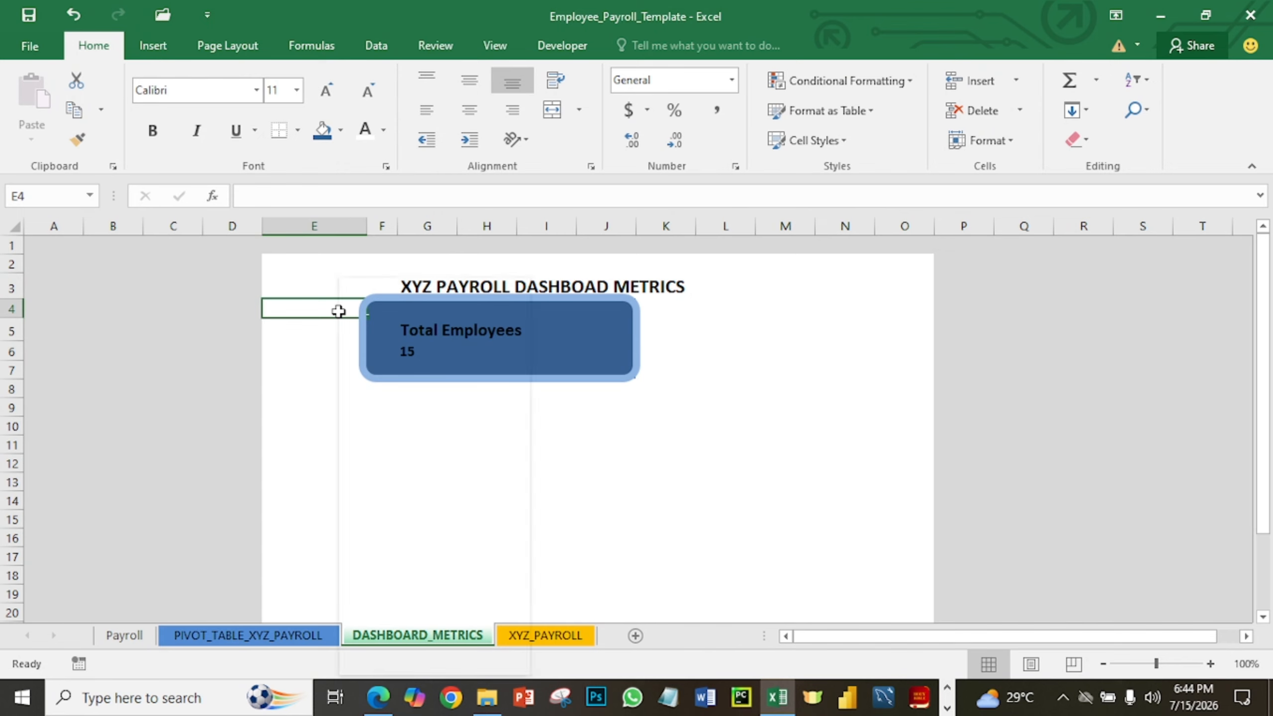
right_click(338, 311)
click(387, 432)
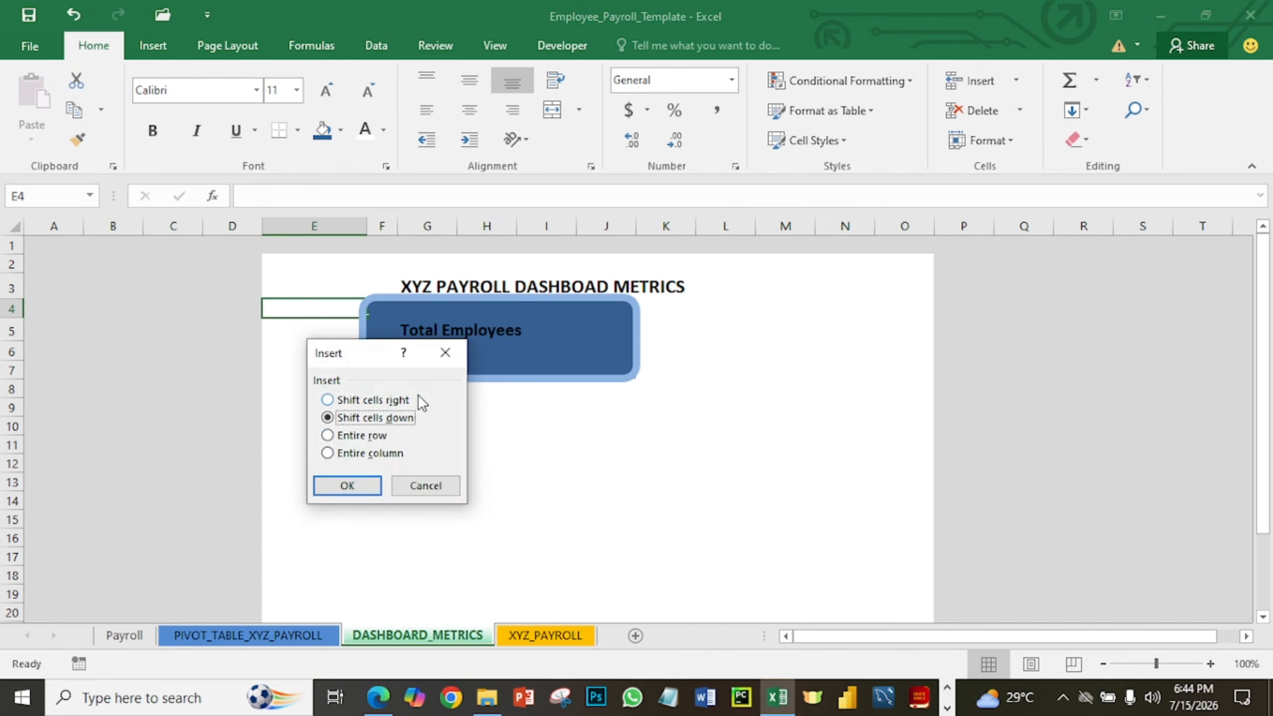
click(386, 435)
click(360, 486)
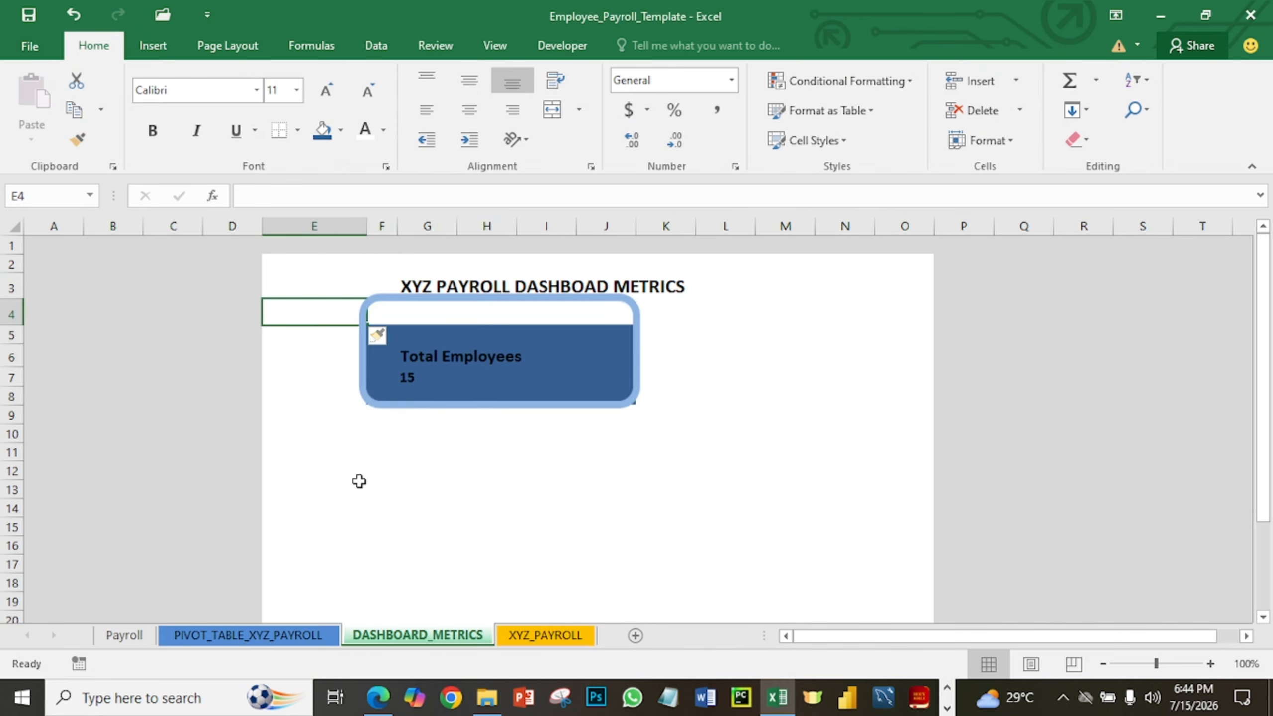
click(726, 471)
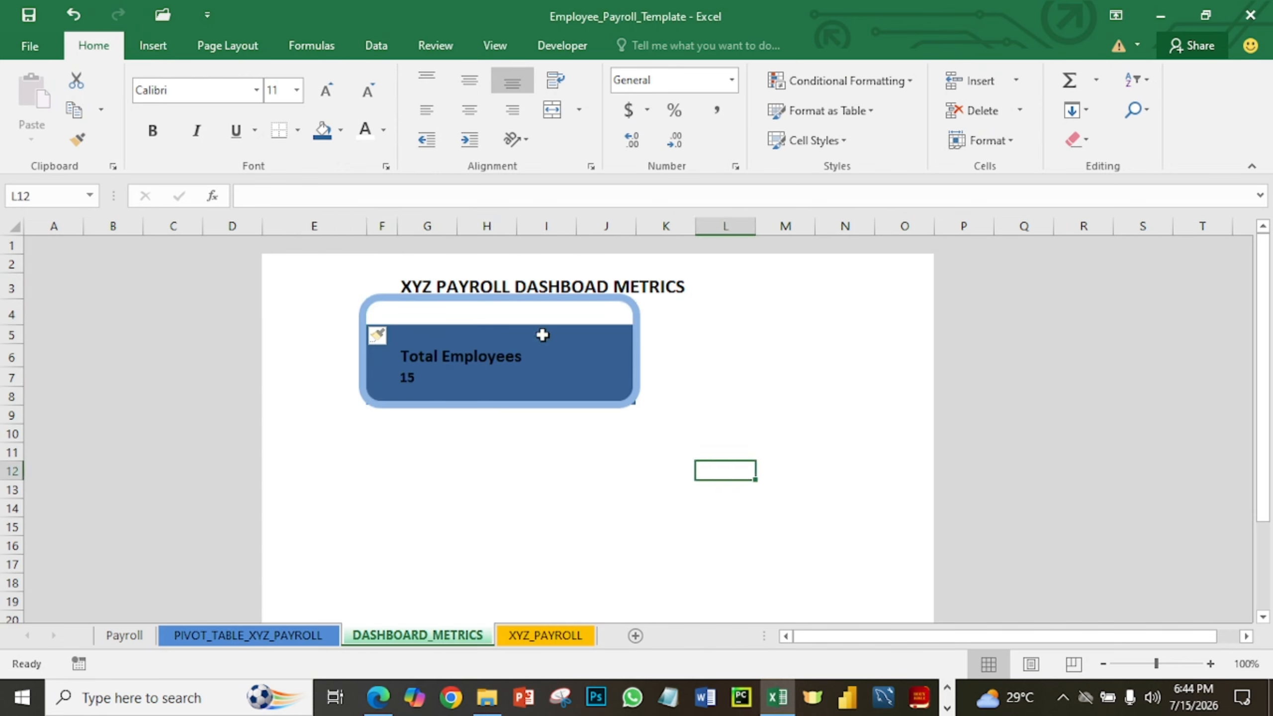
Move the rounded frame down and shorten it to fit the shifted blue box.
click(526, 311)
drag(472, 297, 471, 323)
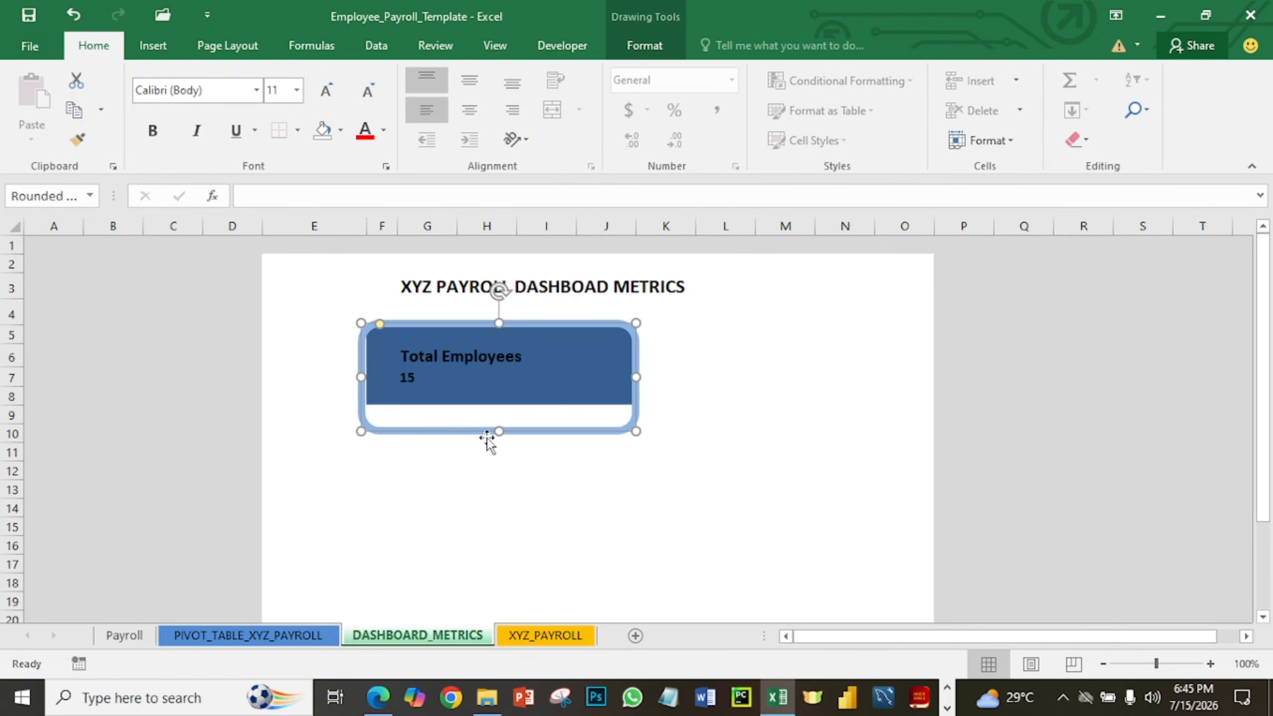
drag(498, 432, 500, 404)
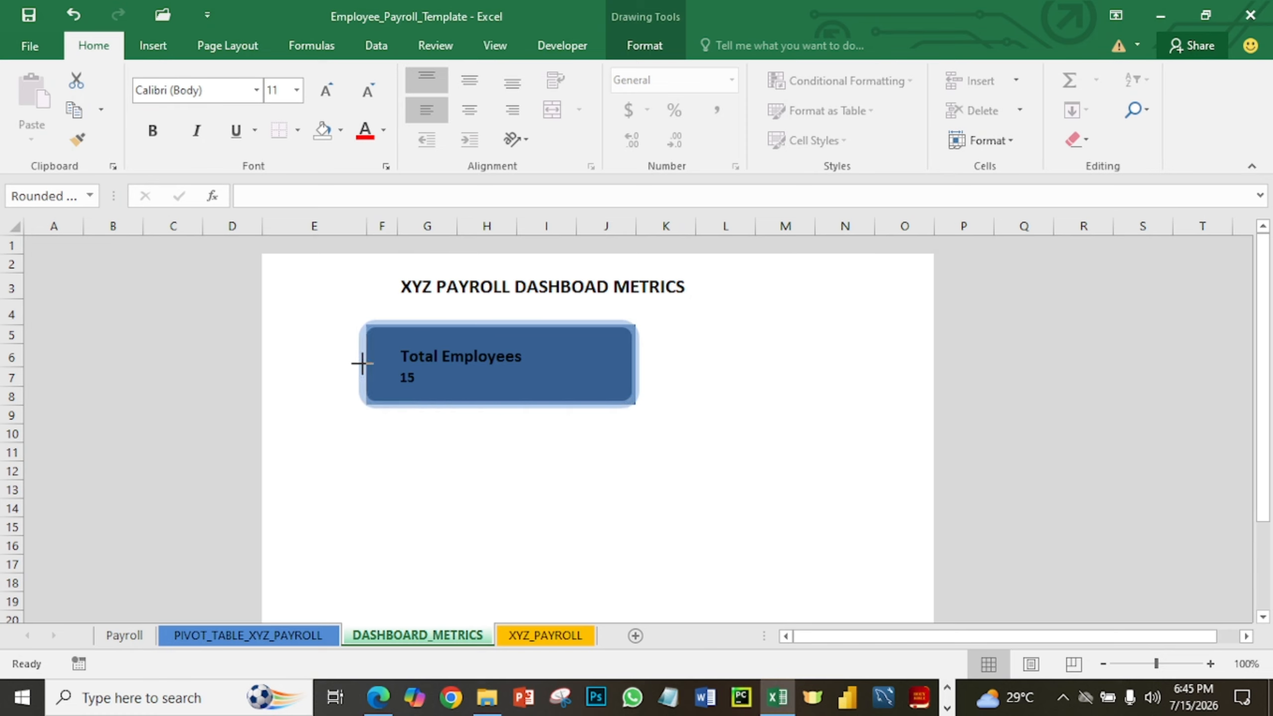
click(348, 466)
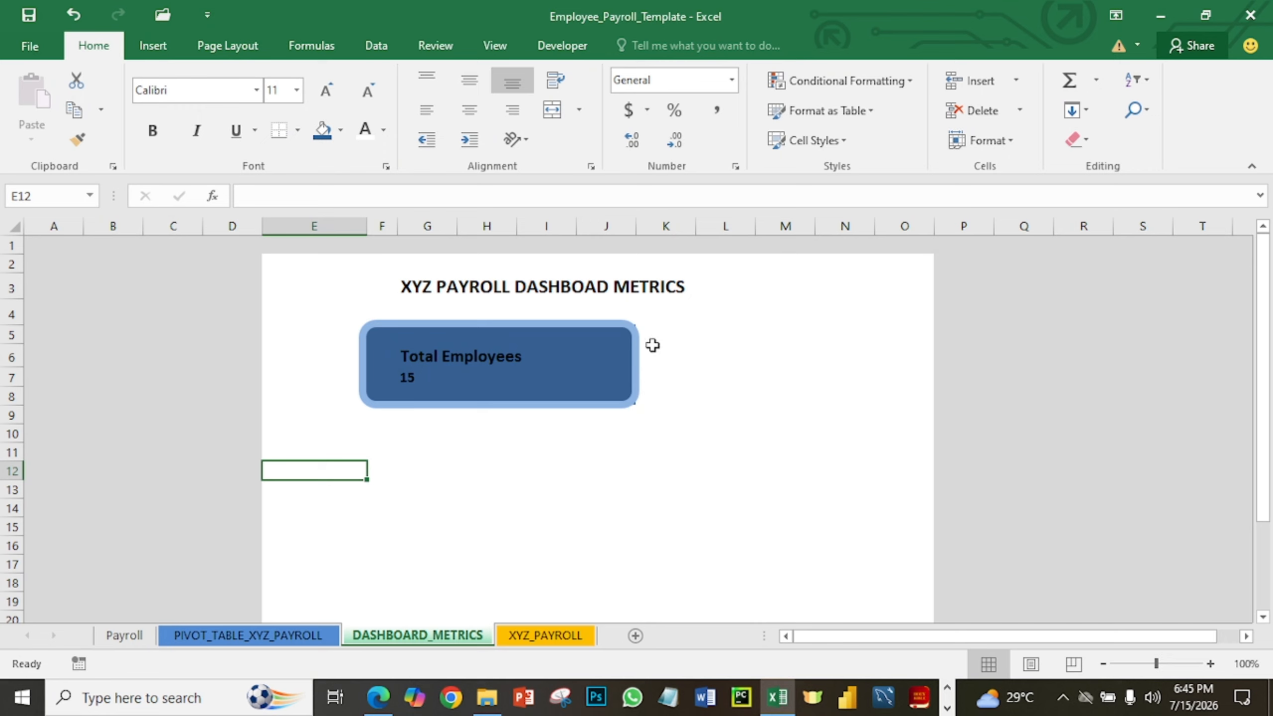
Set the Total Employees label to font size 15 and its count to size 14.
click(526, 339)
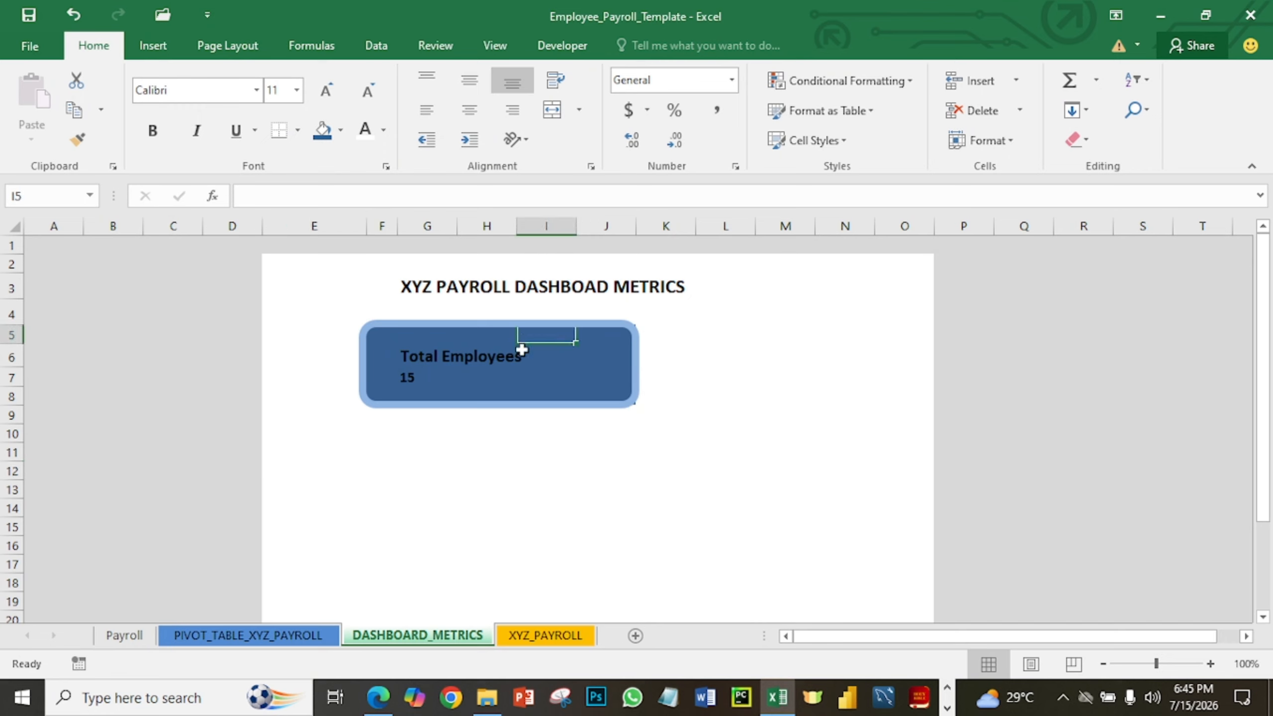
click(420, 356)
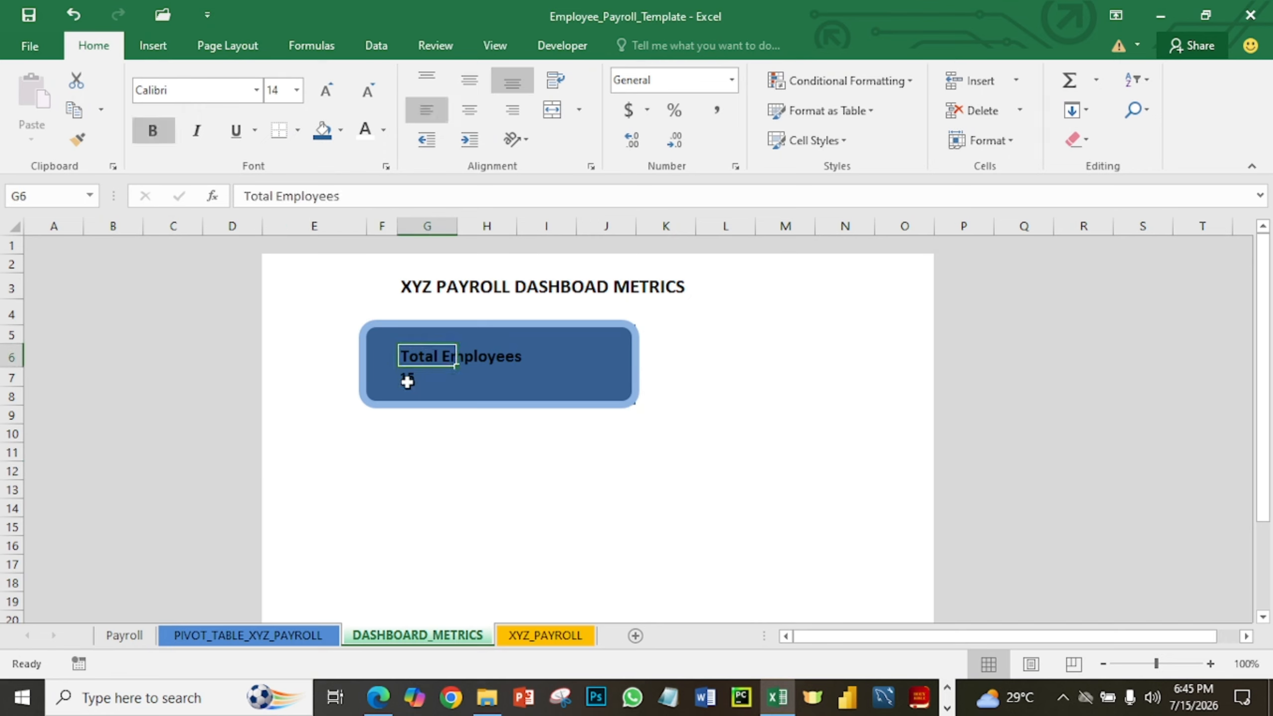
click(288, 96)
key(Return)
click(401, 375)
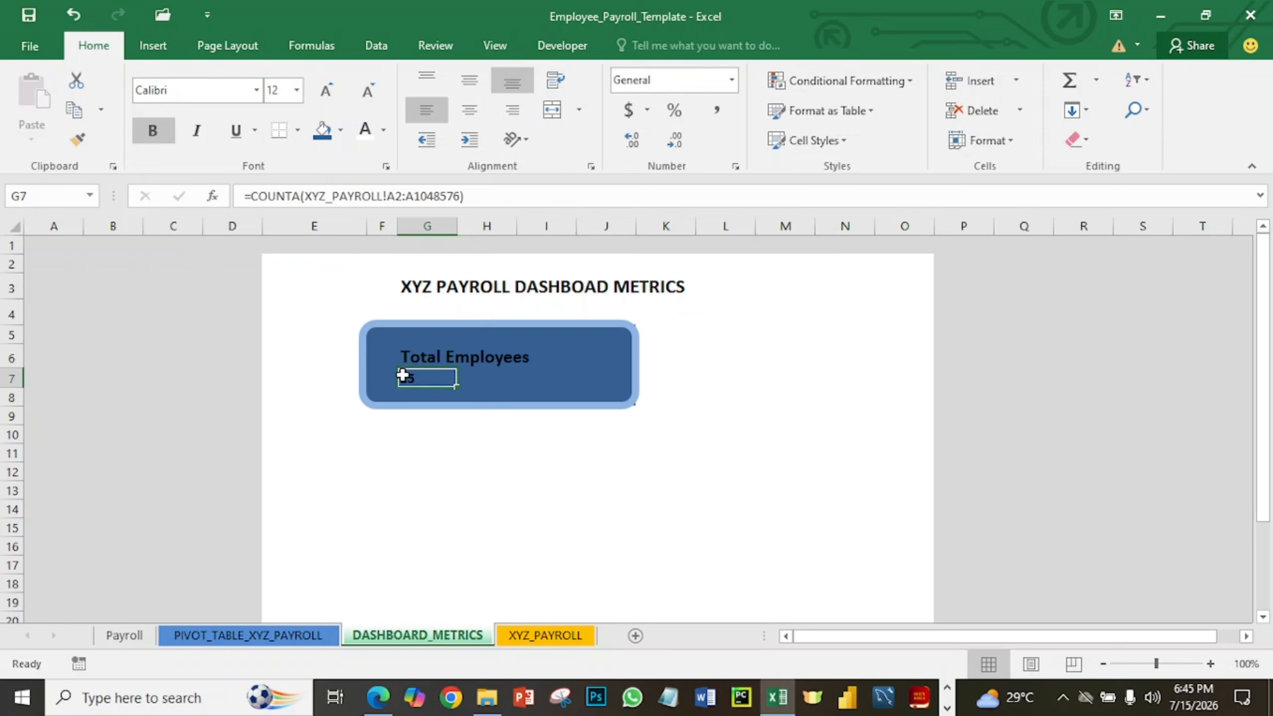
click(283, 94)
text(1)
key(Return)
click(545, 494)
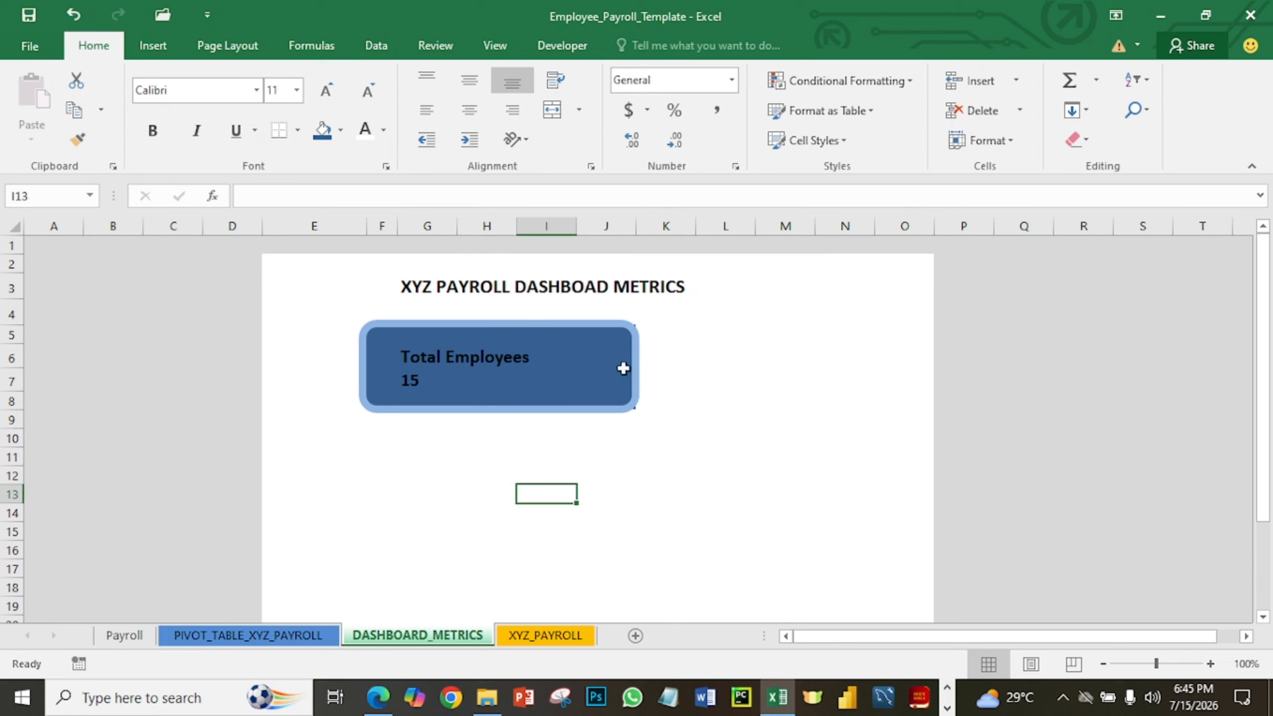
Widen the rounded card frame slightly to the right.
click(629, 349)
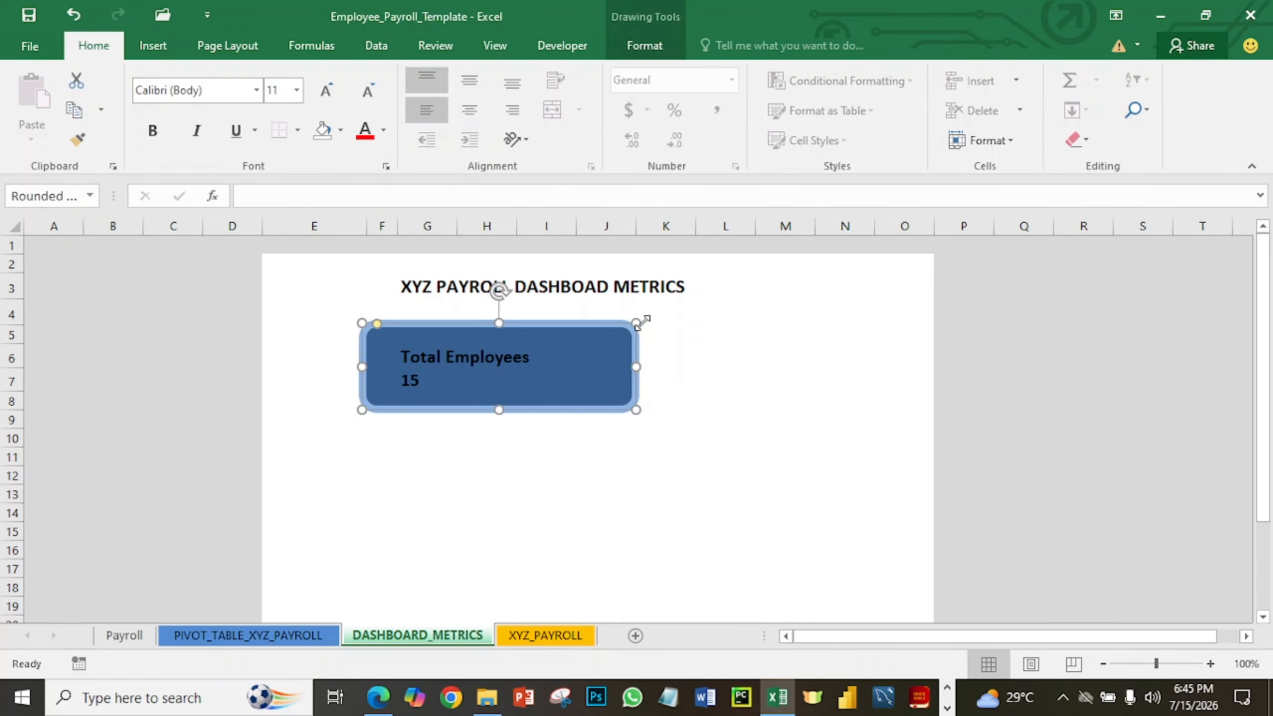
drag(638, 322, 640, 321)
click(679, 365)
click(805, 436)
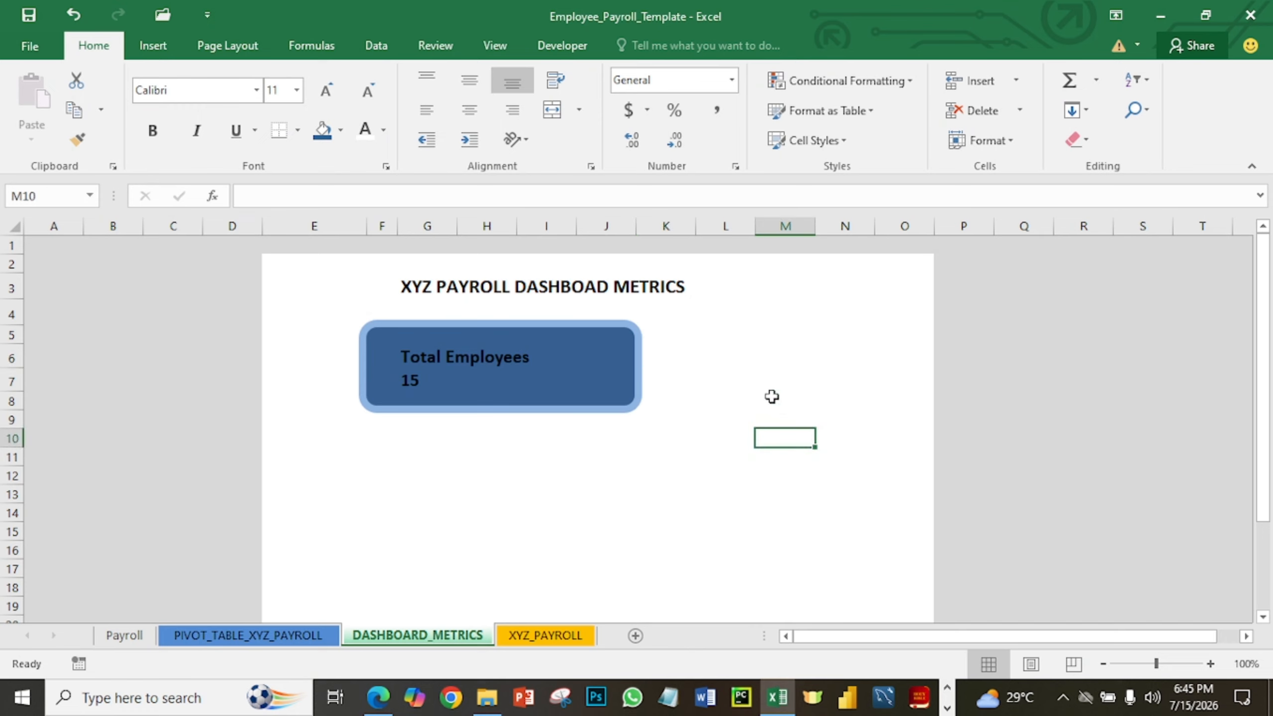
Fill the grey cells in columns P to R white so the dashboard canvas extends right.
drag(937, 262, 1051, 577)
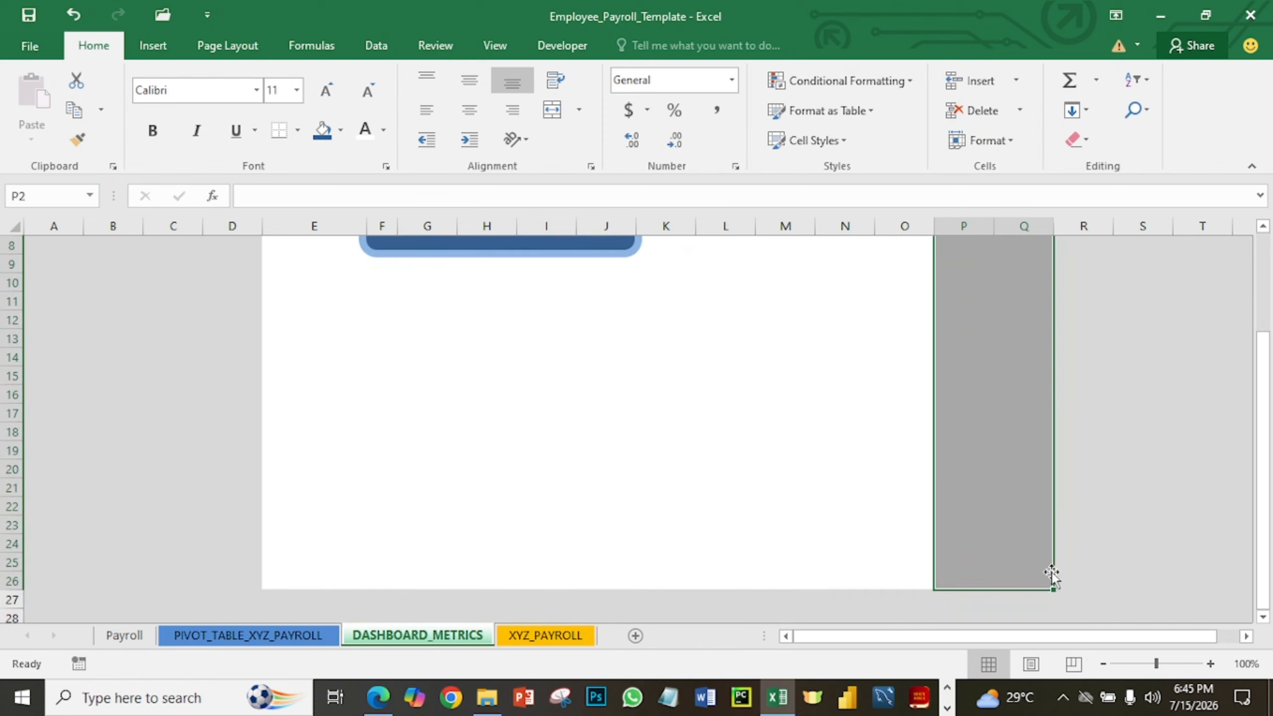
click(340, 130)
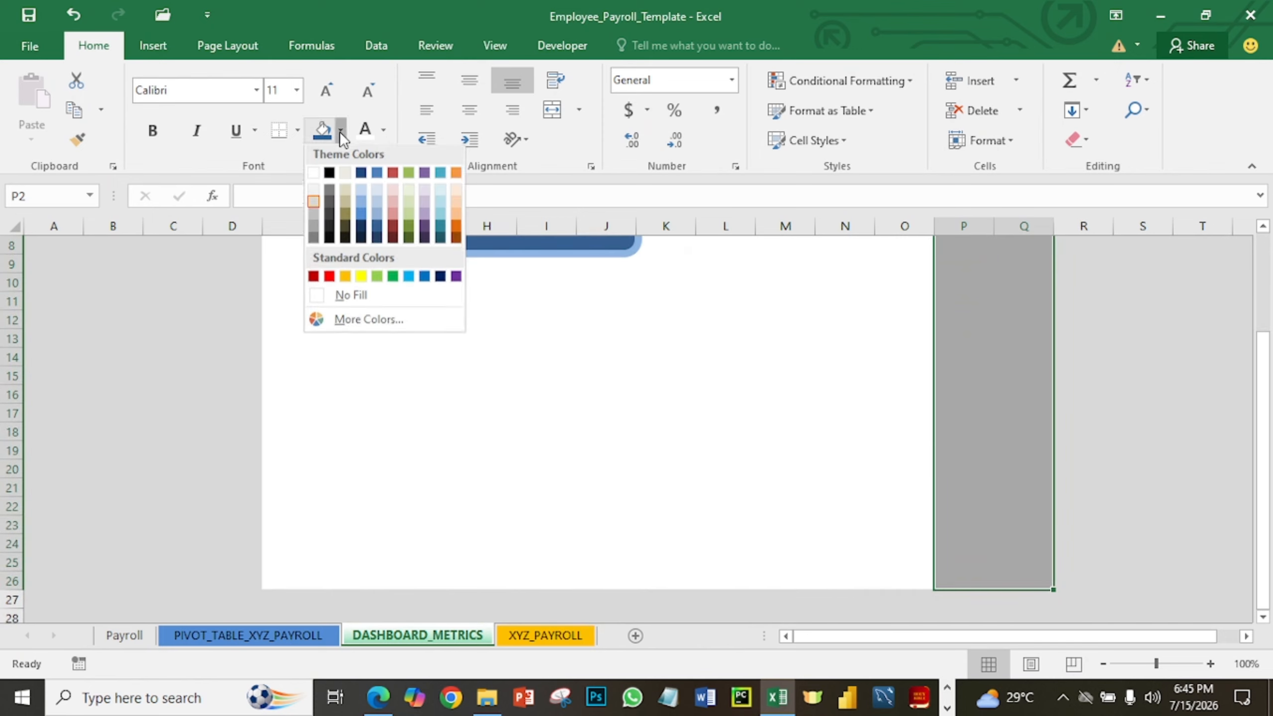
click(314, 178)
scroll(463, 261, up, 3)
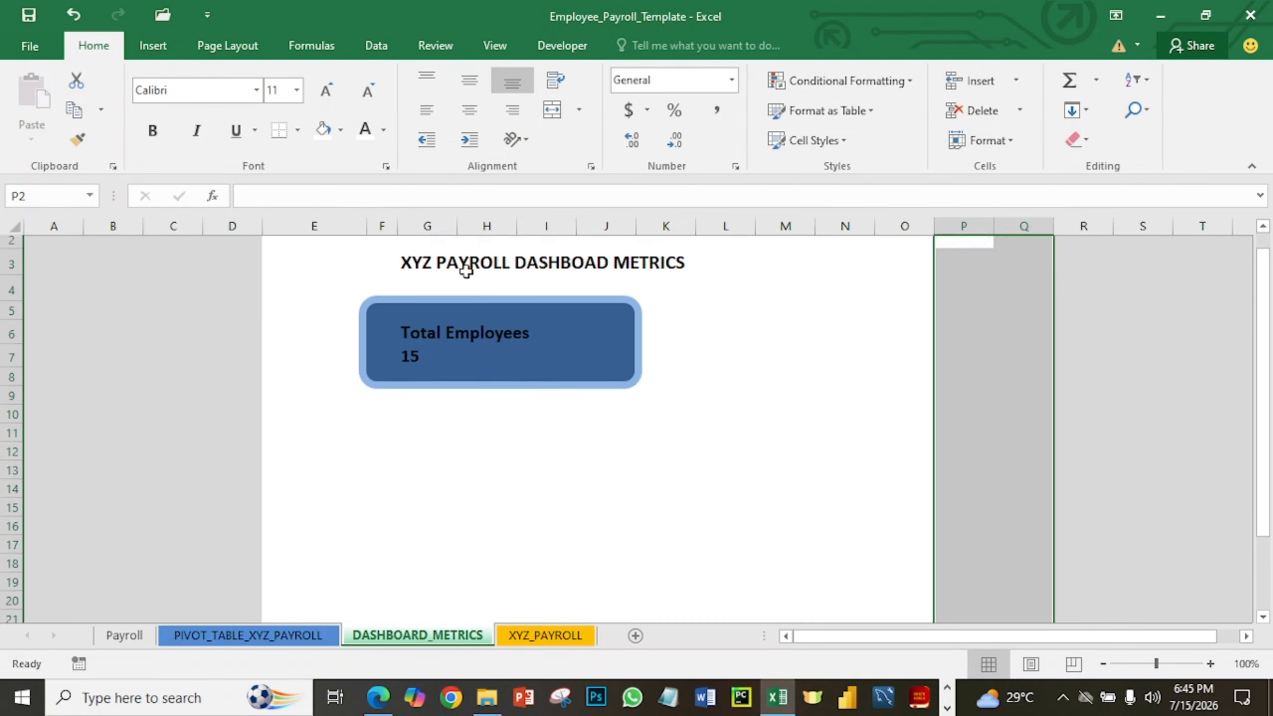
click(1148, 354)
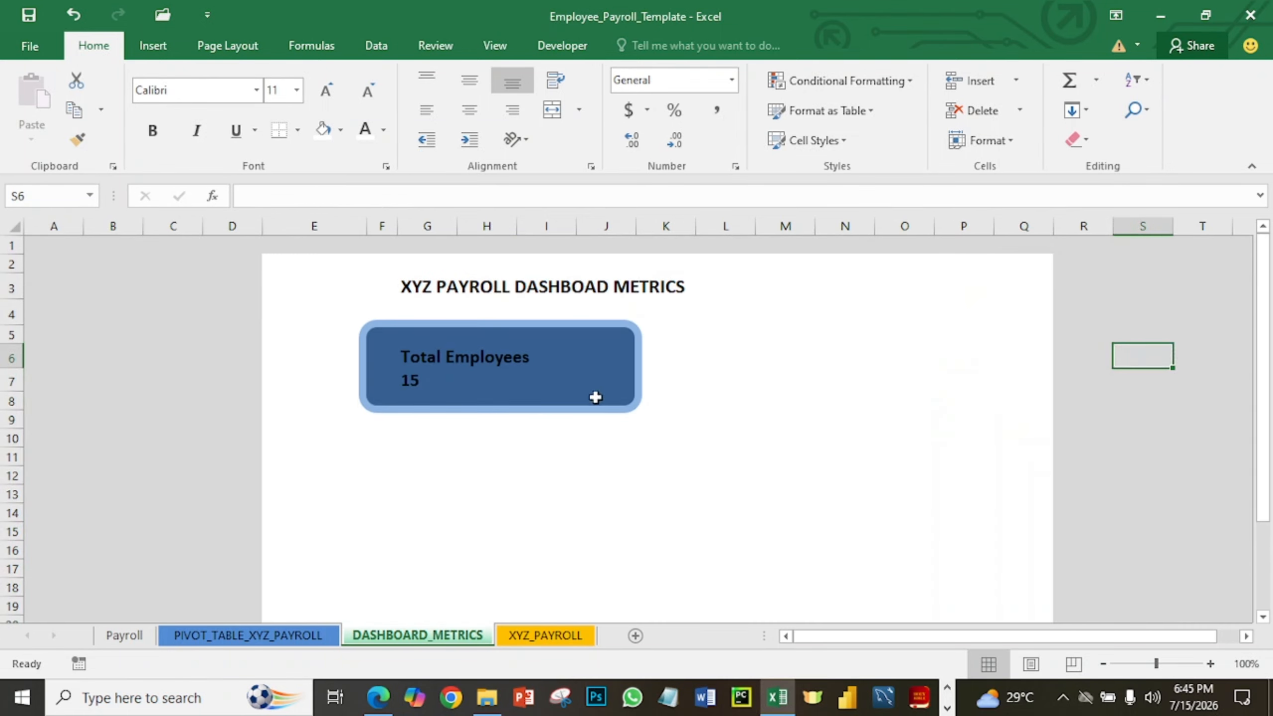
click(746, 356)
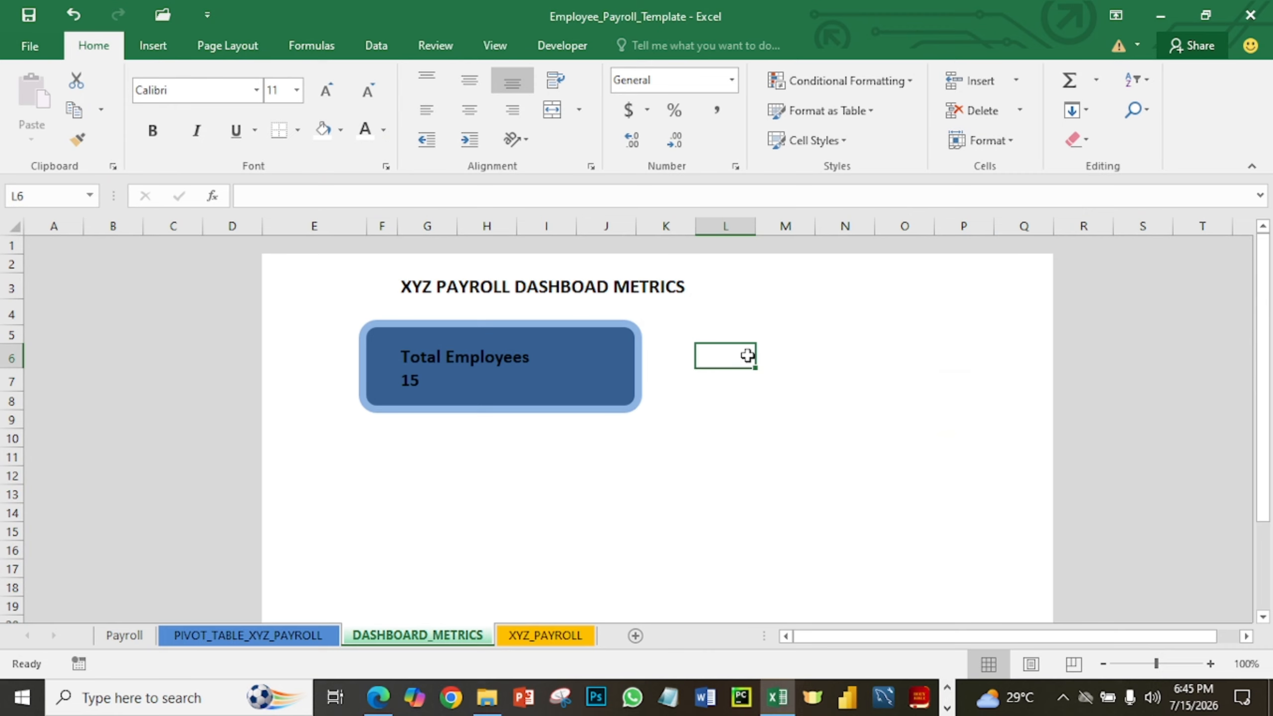
Enter 'Gross Payroll' in L6 and check the XYZ_PAYROLL sheet's Gross Pay column.
text(Gr)
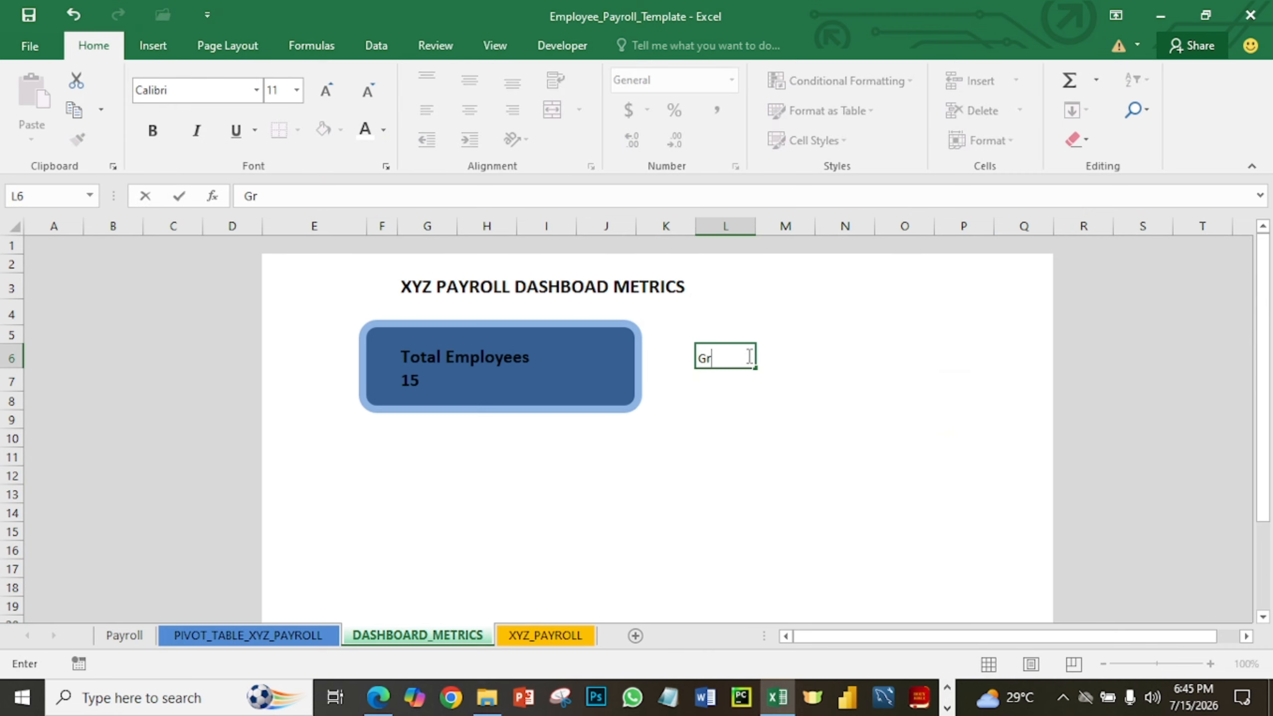
text(oss Payroll)
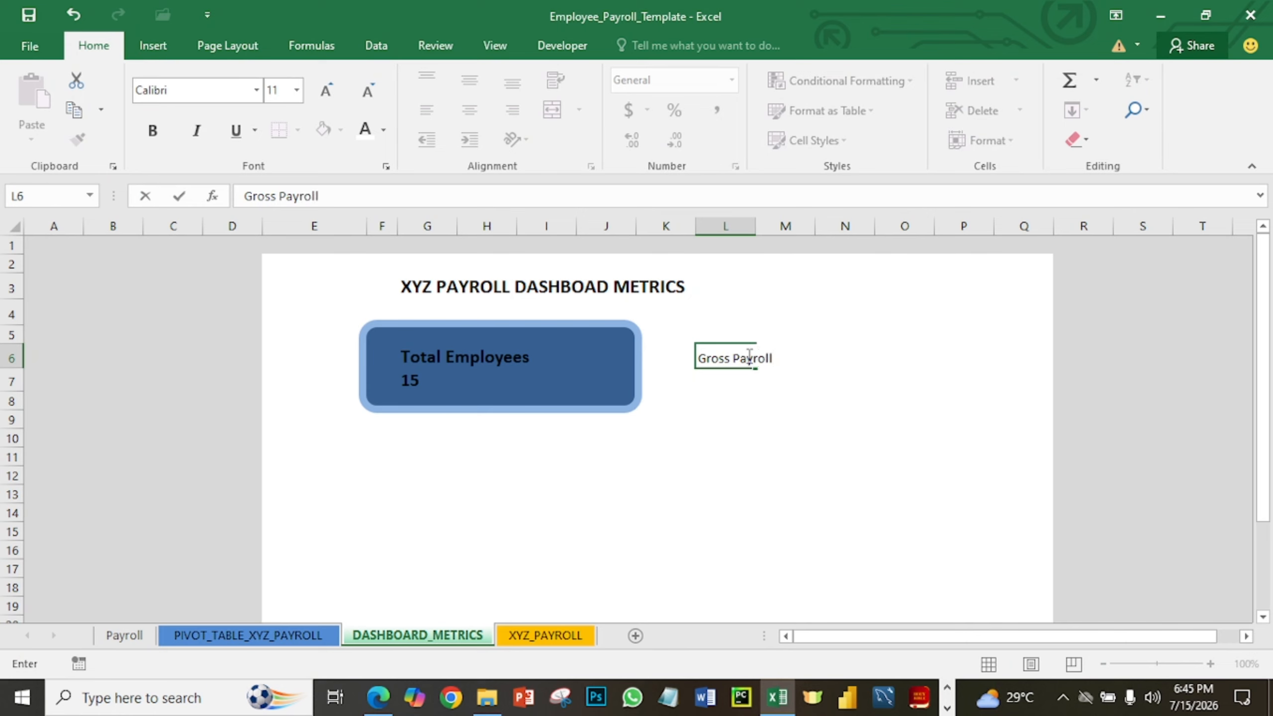
key(Return)
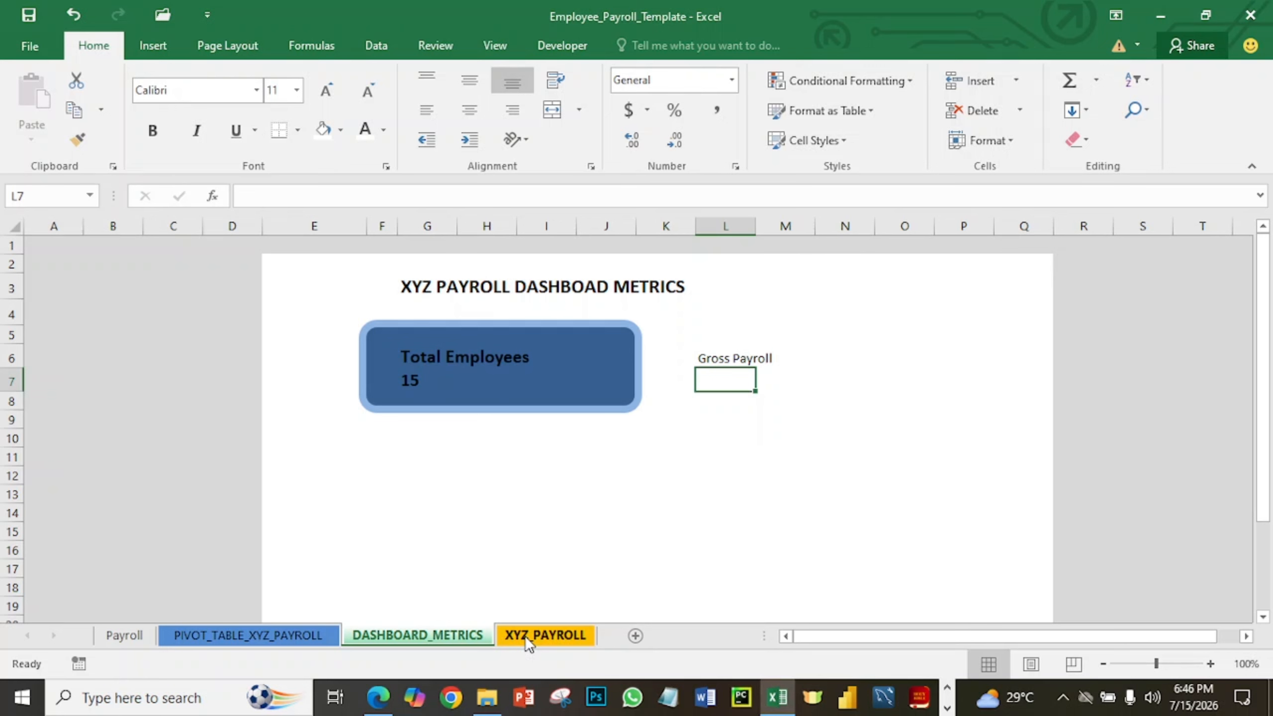
click(563, 633)
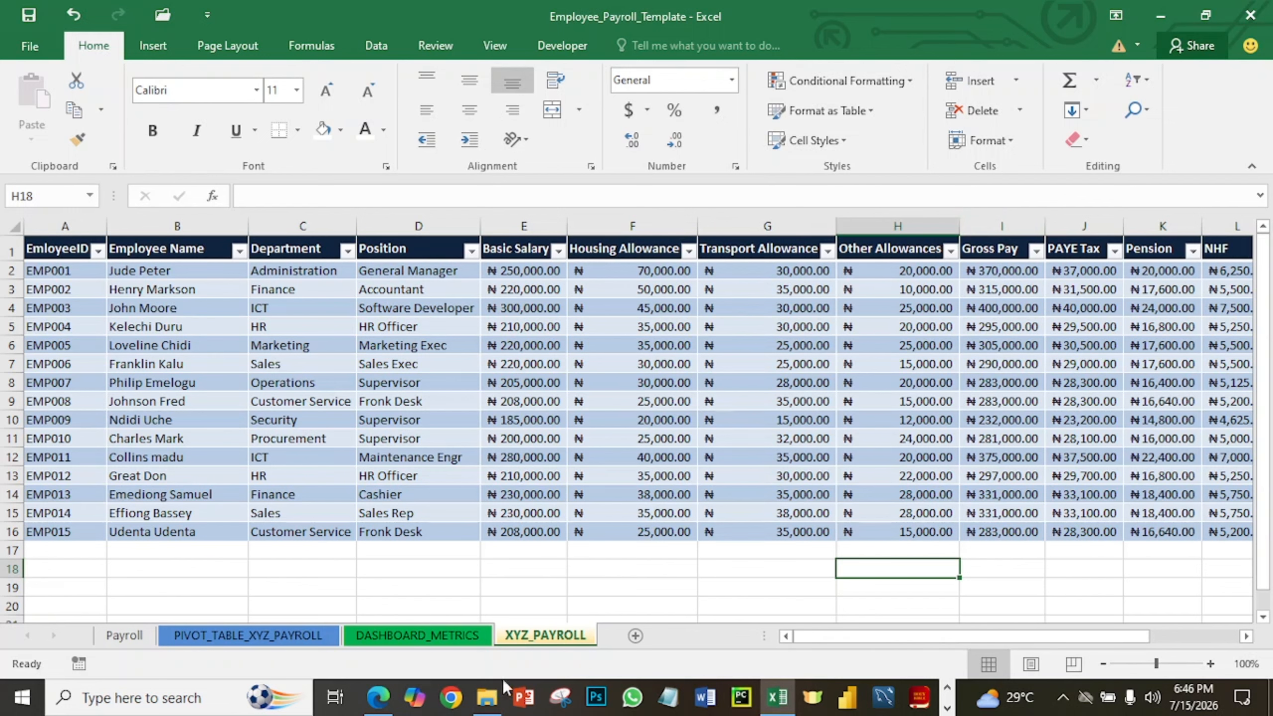
Enter =SUM(XYZ_PAYROLL!I2:I1048576) in L7 and make the 4671000 total bold.
click(390, 635)
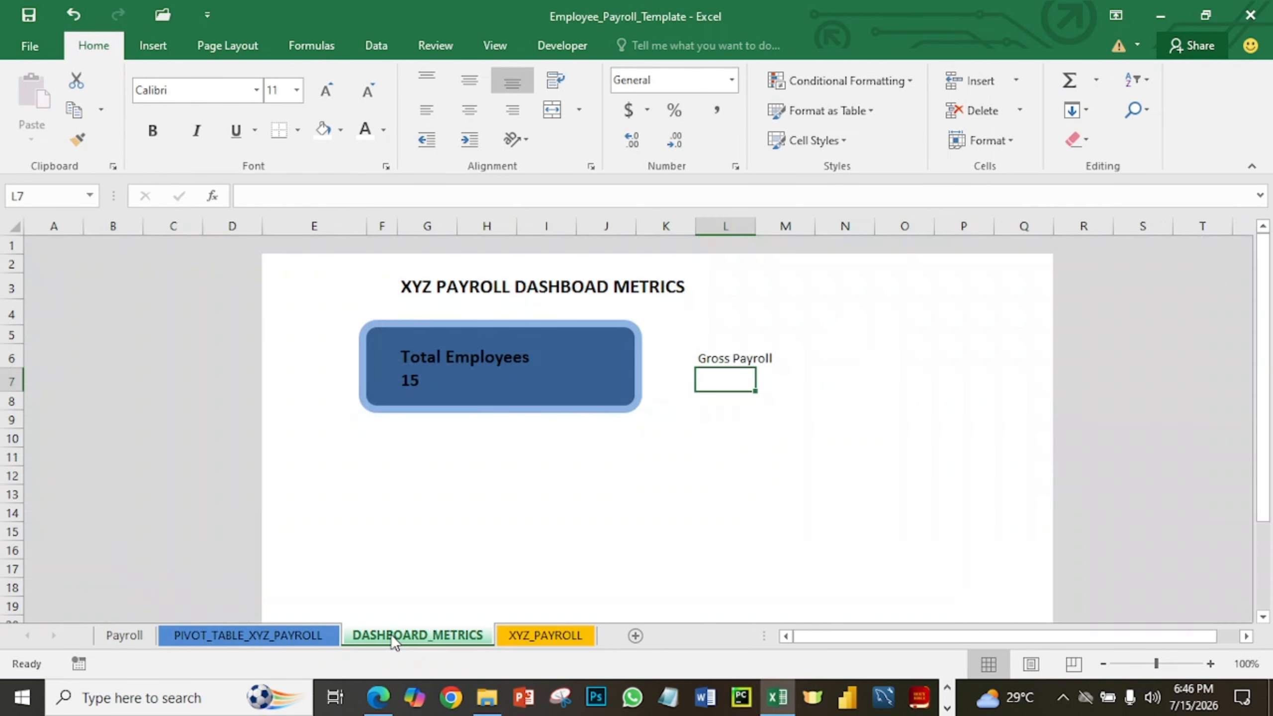
text(=)
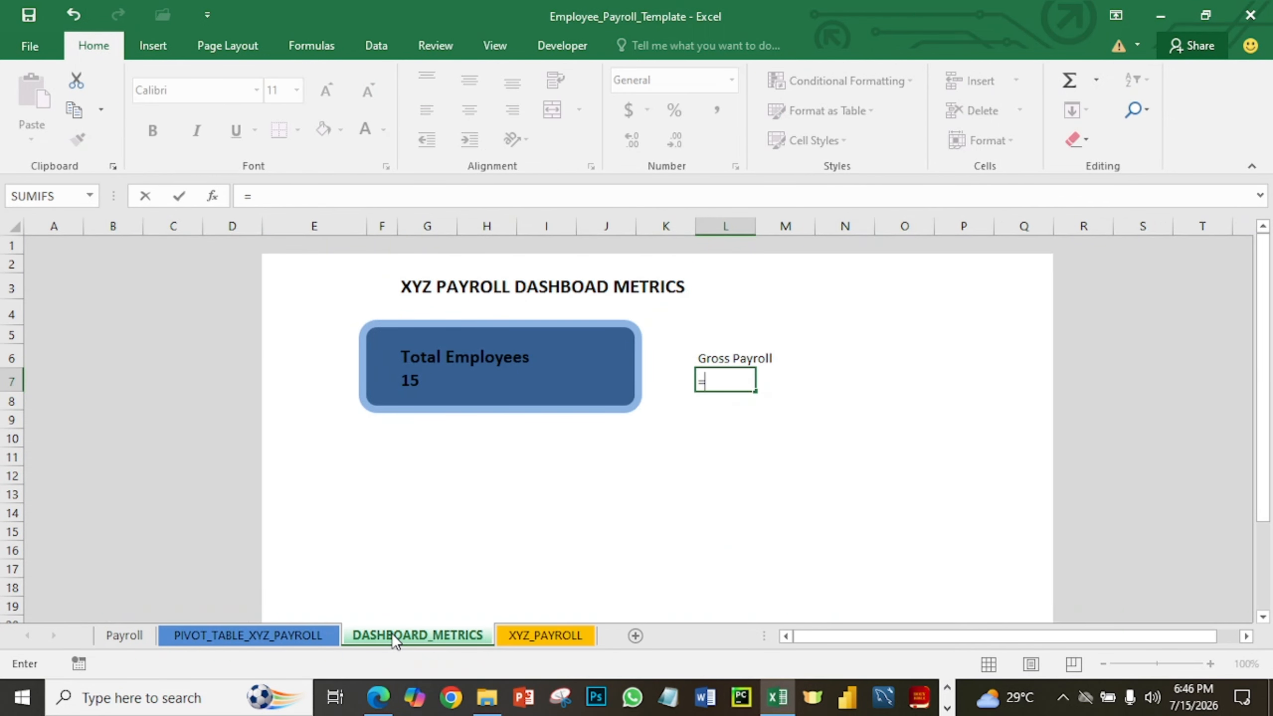
text(sum)
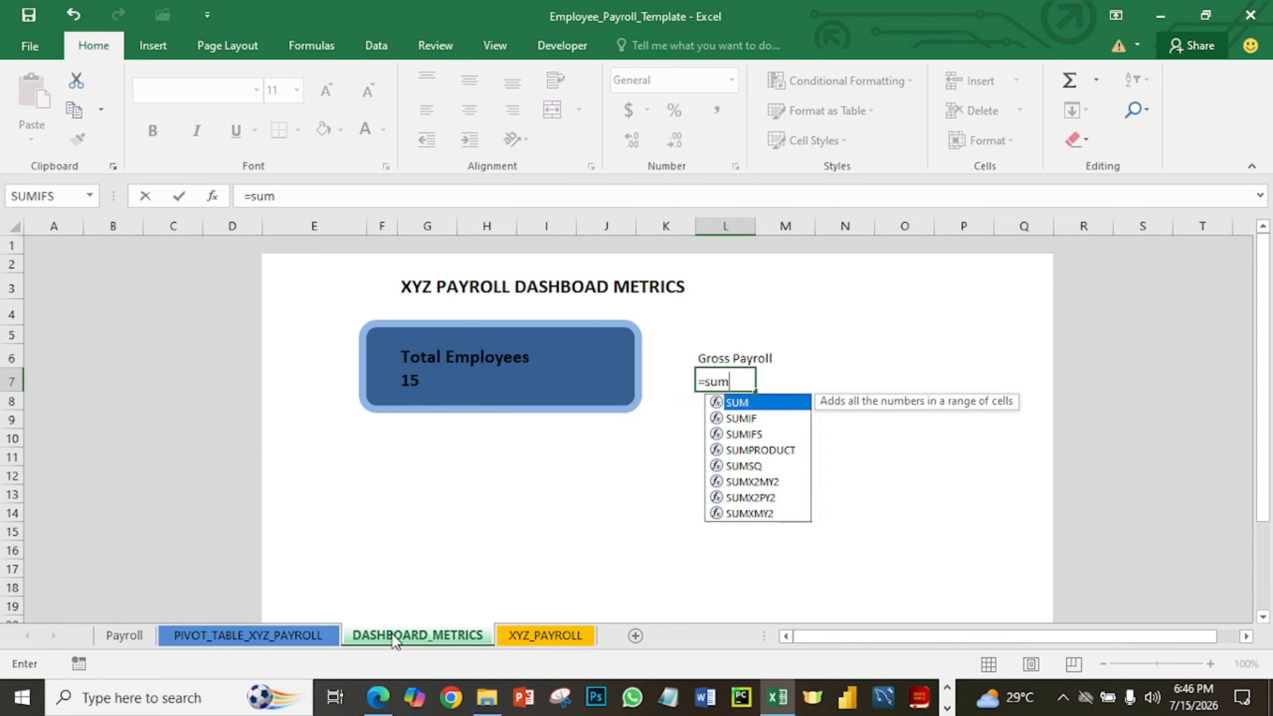
text(()
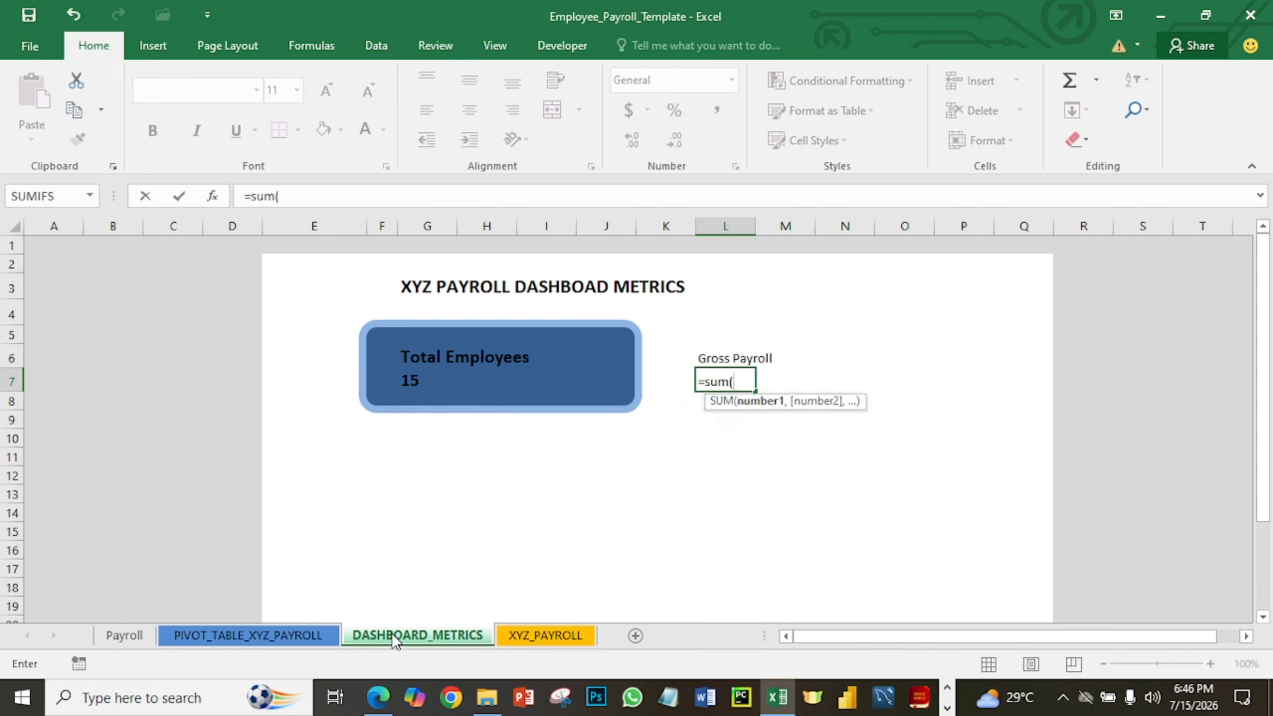
text(XYZ_PAYROLL!i2..)
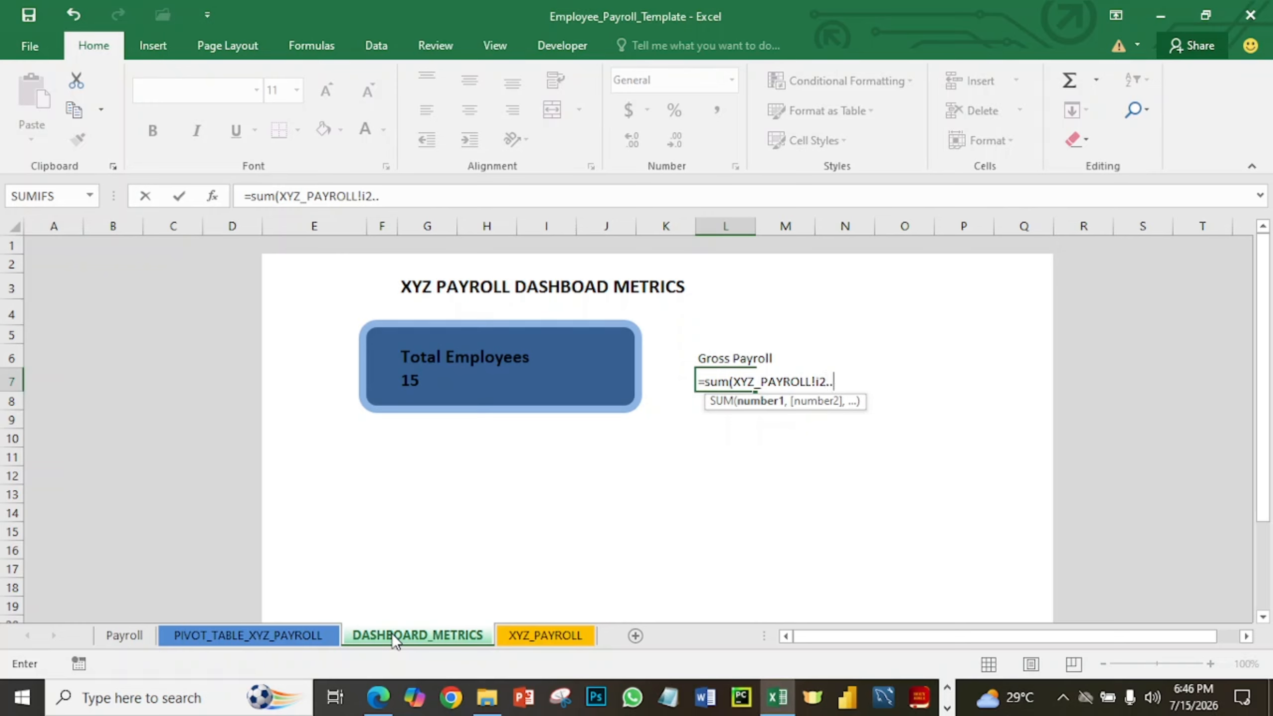
text(1048576)
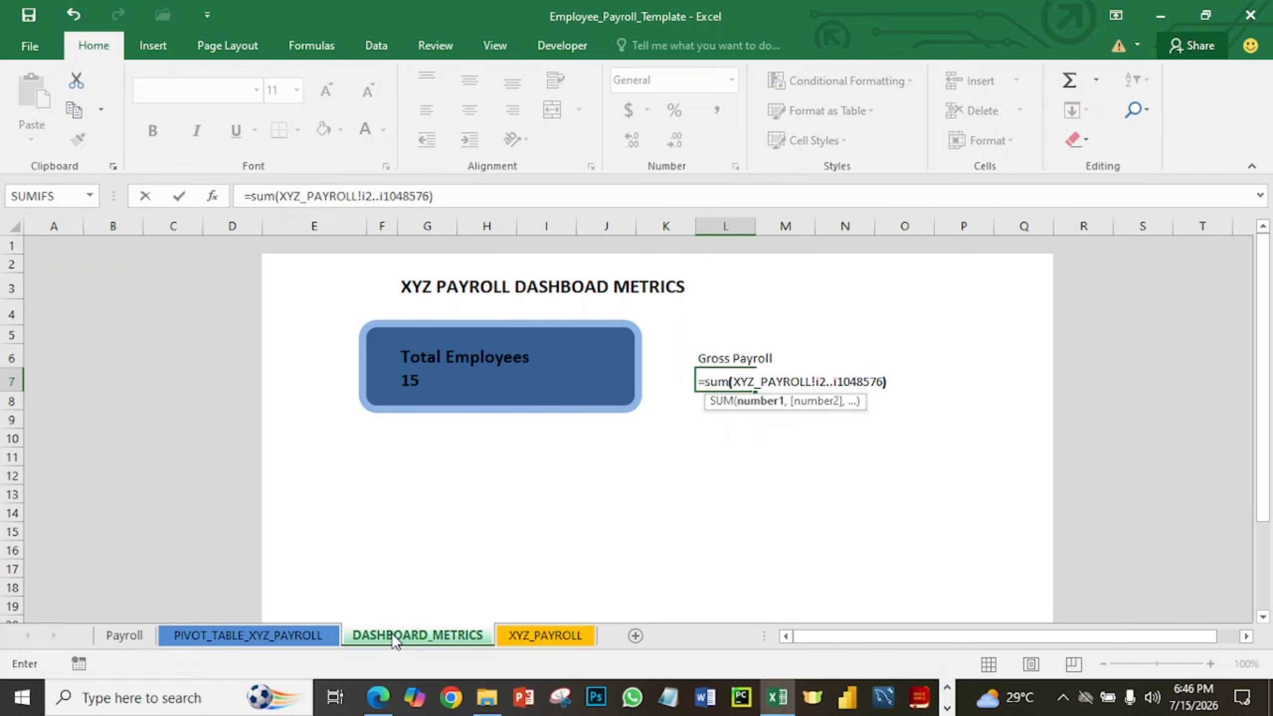
text())
key(Return)
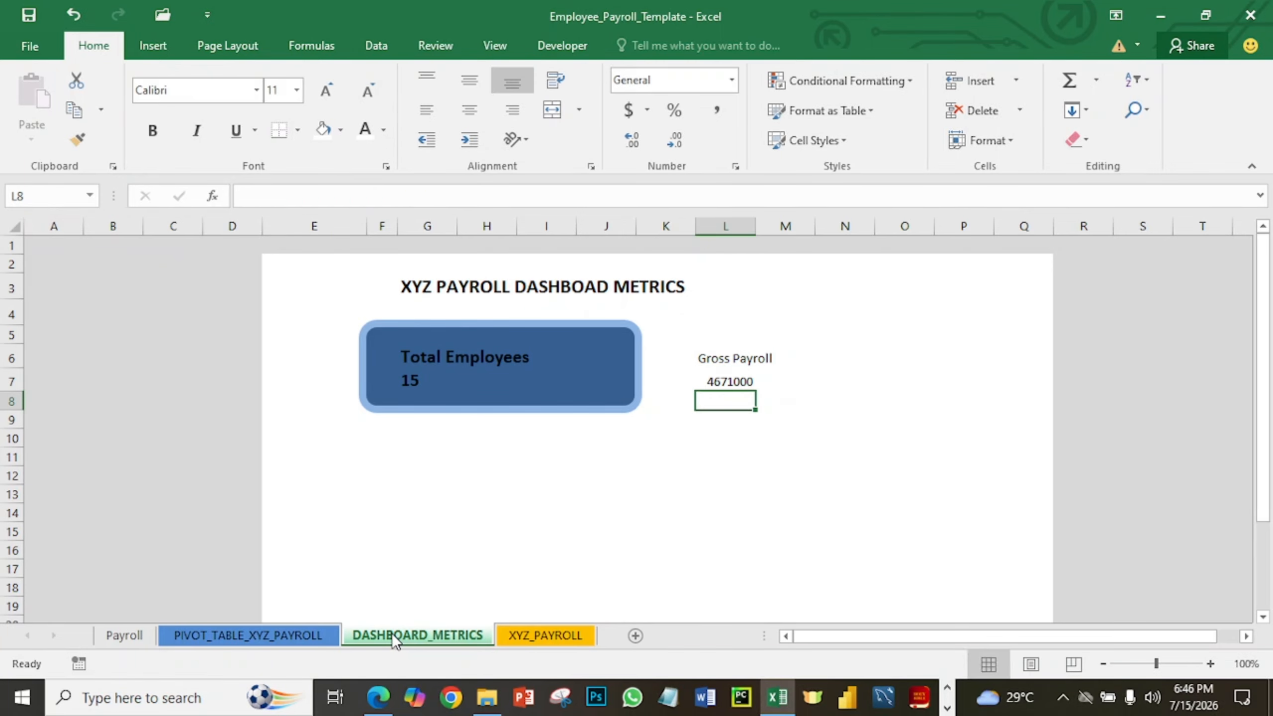
click(713, 380)
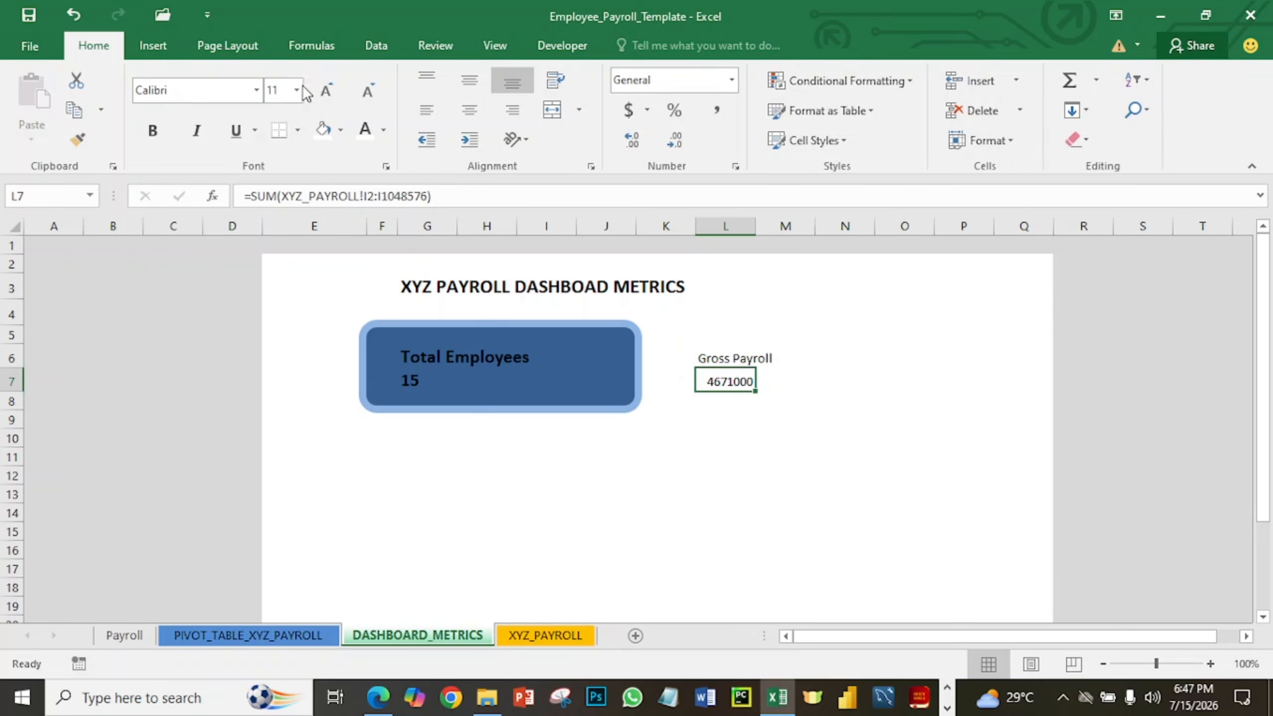
click(152, 130)
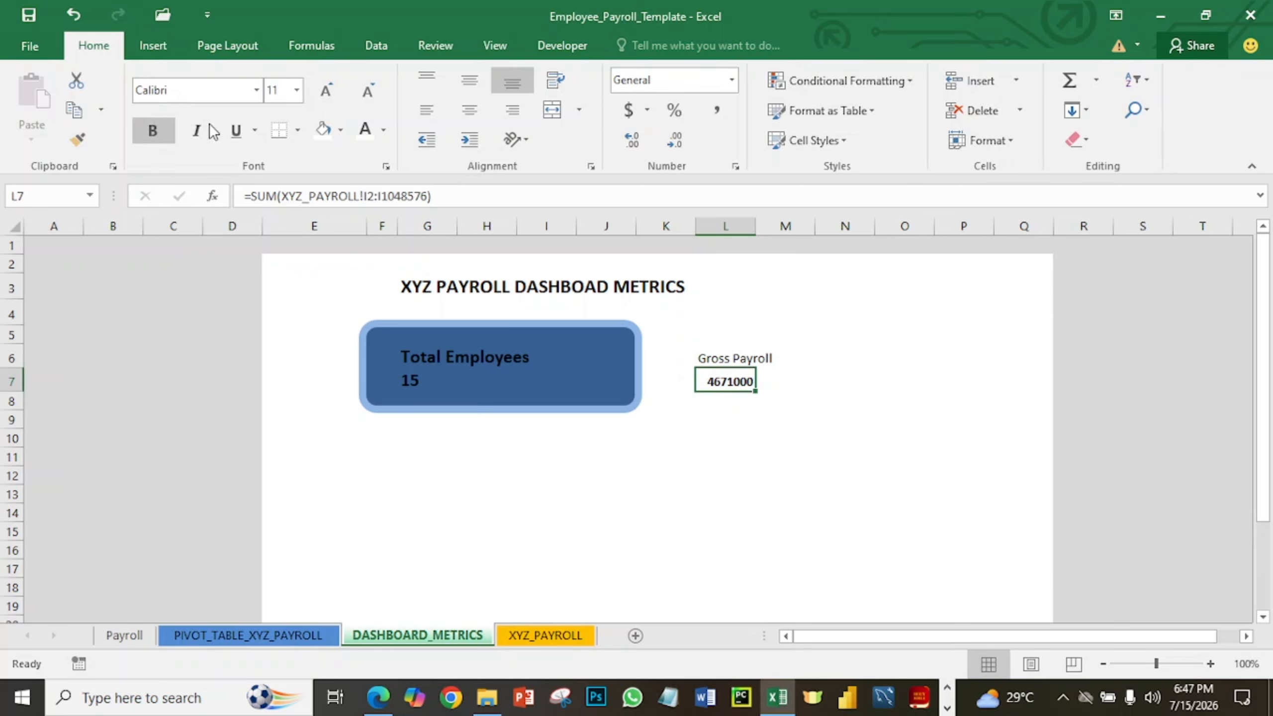
Set the Gross Payroll total to 14 pt and paint the Total Employees label format onto L6.
click(296, 90)
click(274, 202)
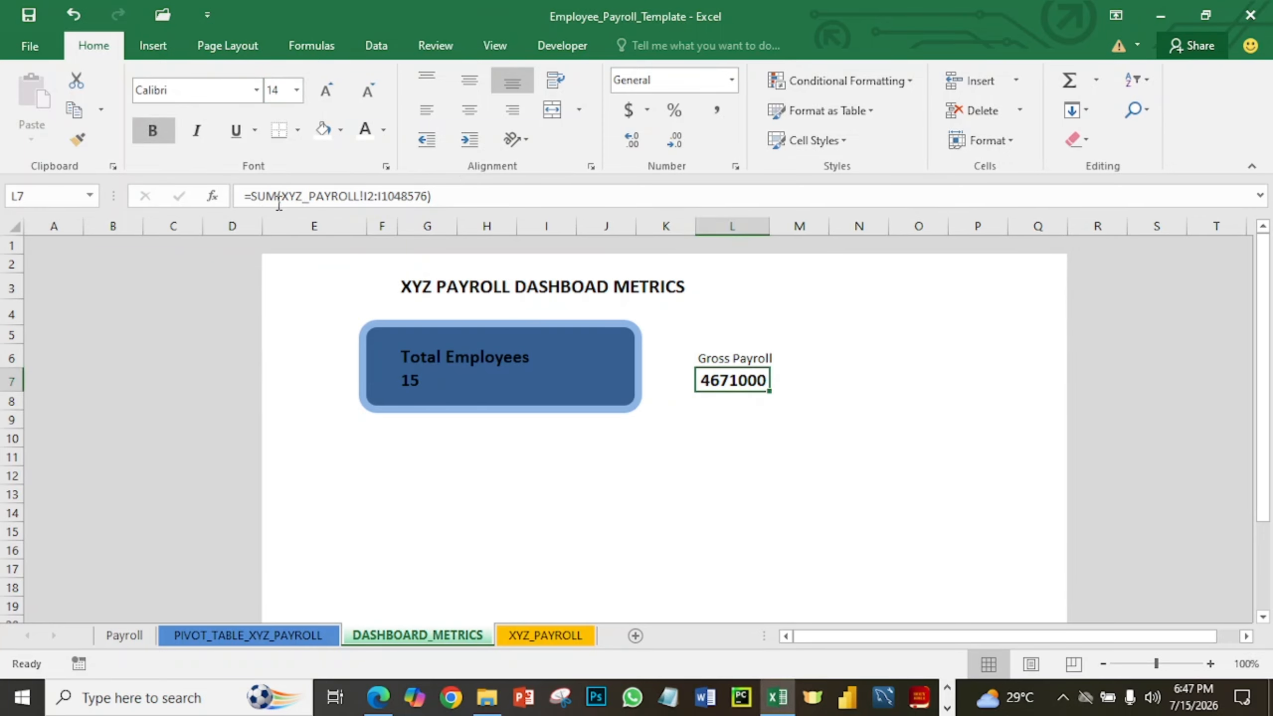
click(755, 359)
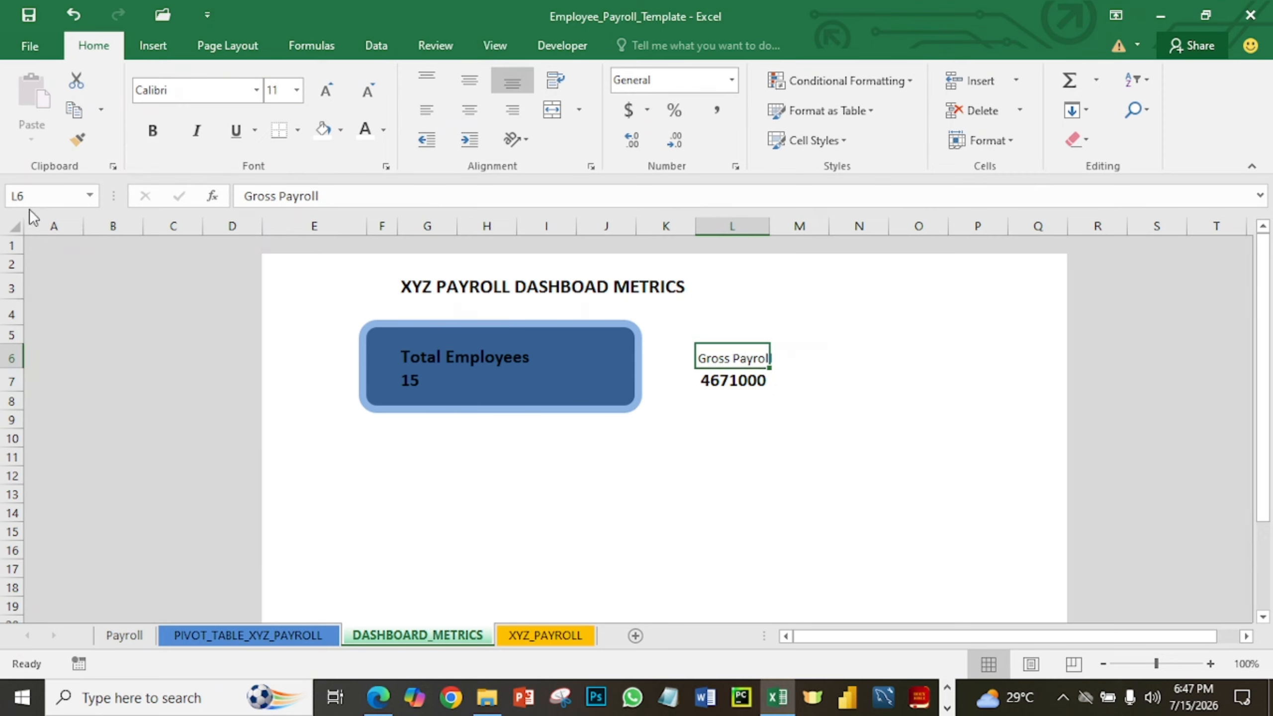
click(416, 357)
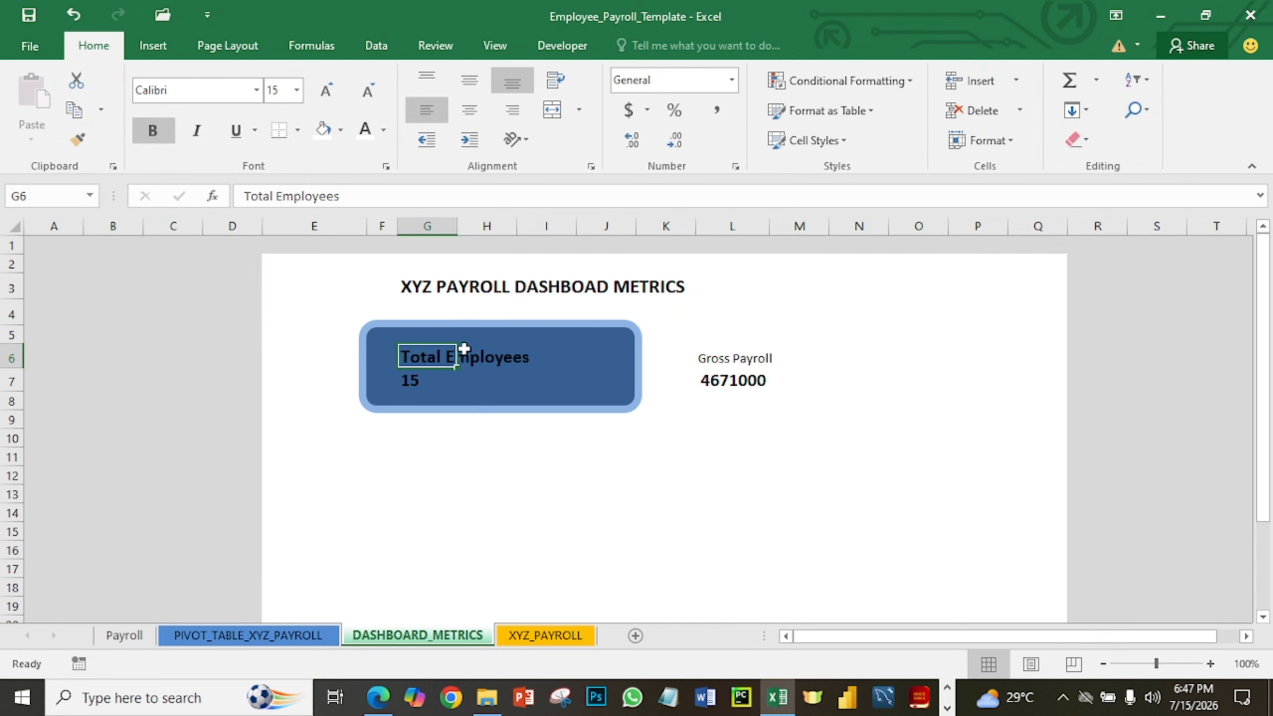
click(77, 139)
click(707, 359)
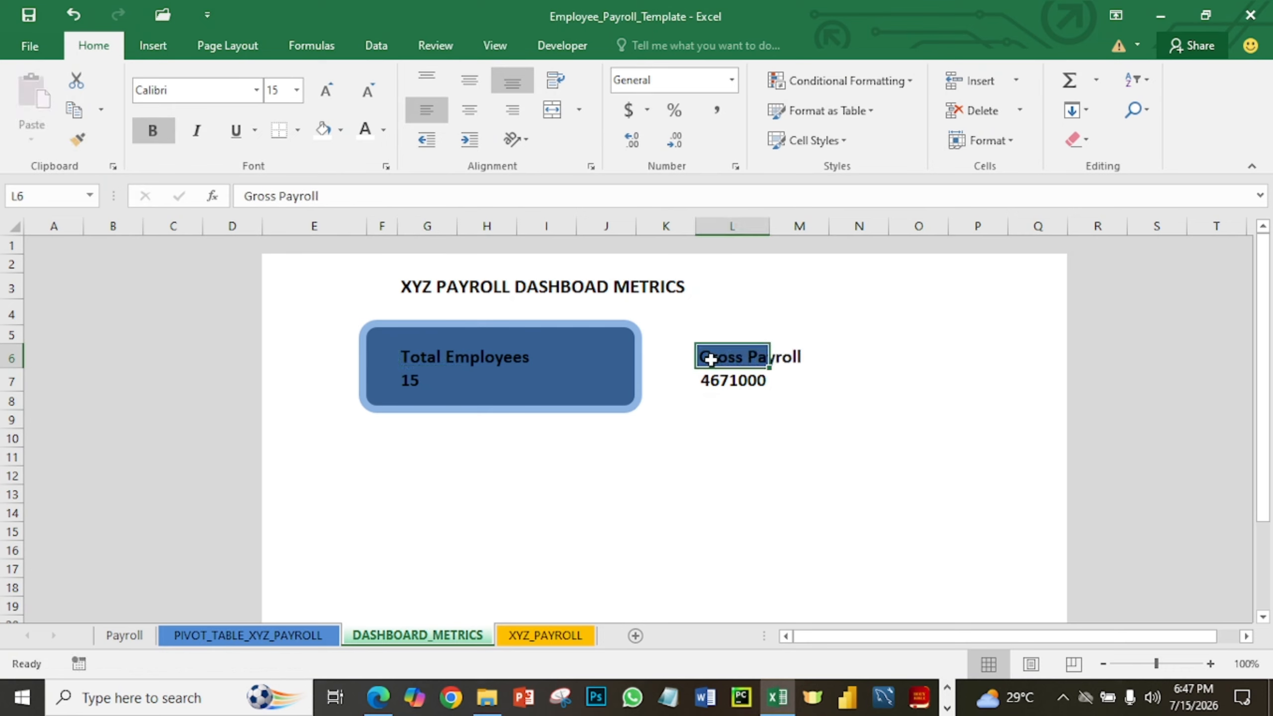
Undo the painted format, repeat the Format Painter from the Total Employees label, and undo again.
click(810, 418)
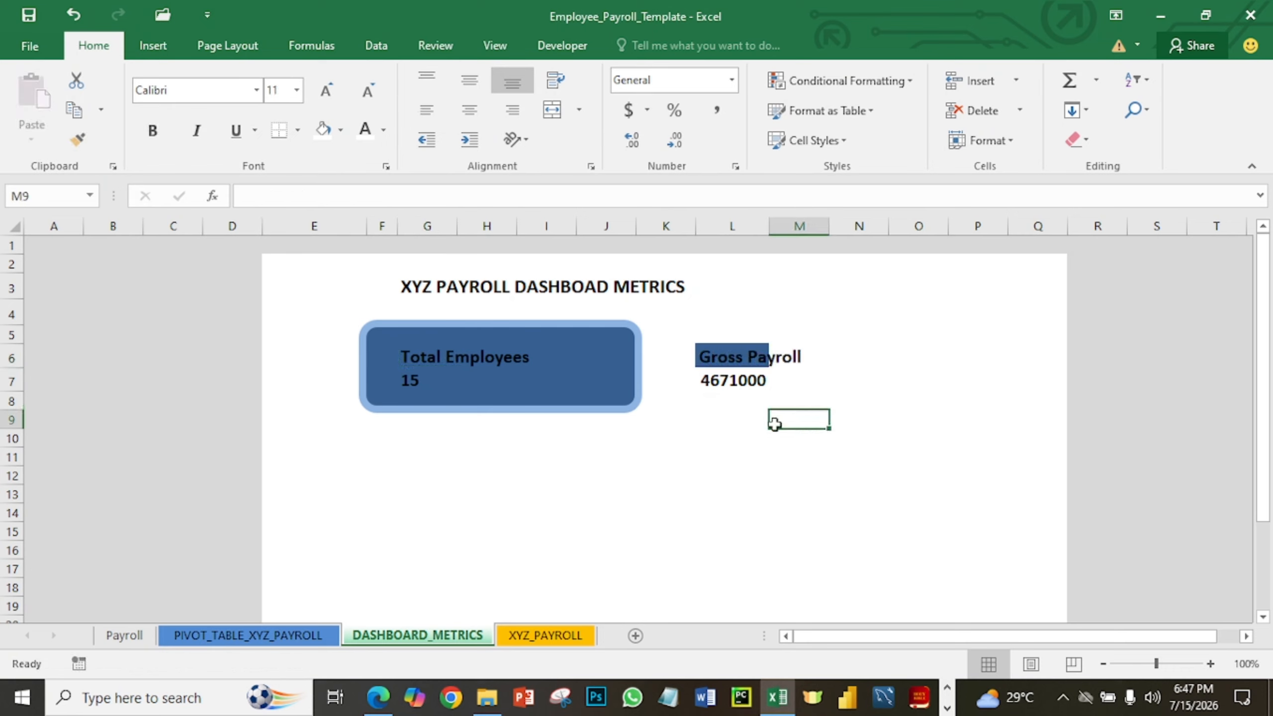
key(ctrl+z)
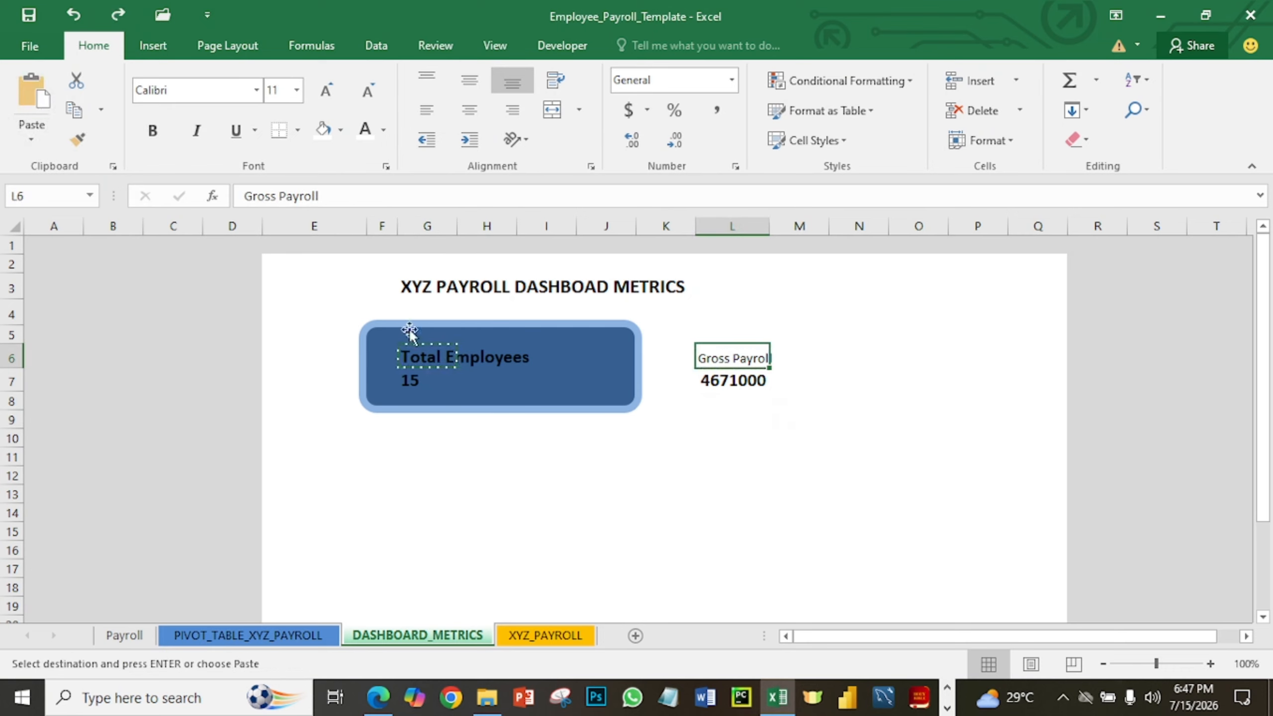
key(Escape)
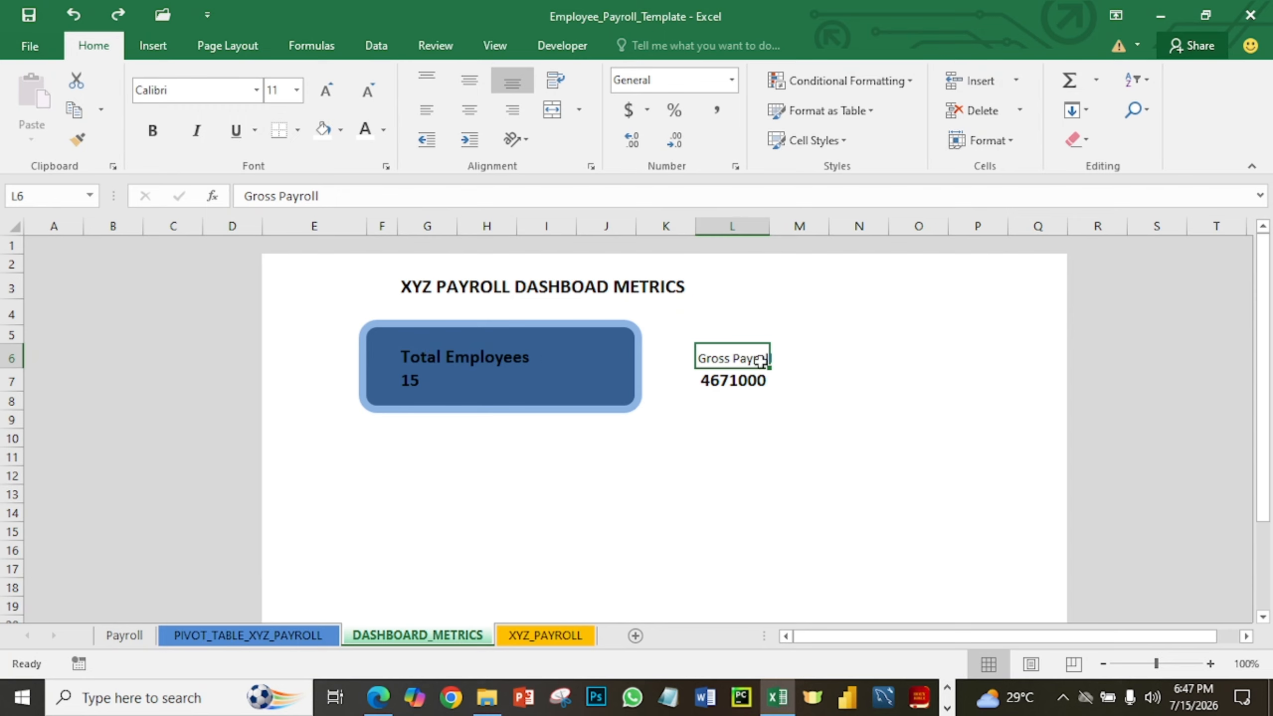
click(427, 362)
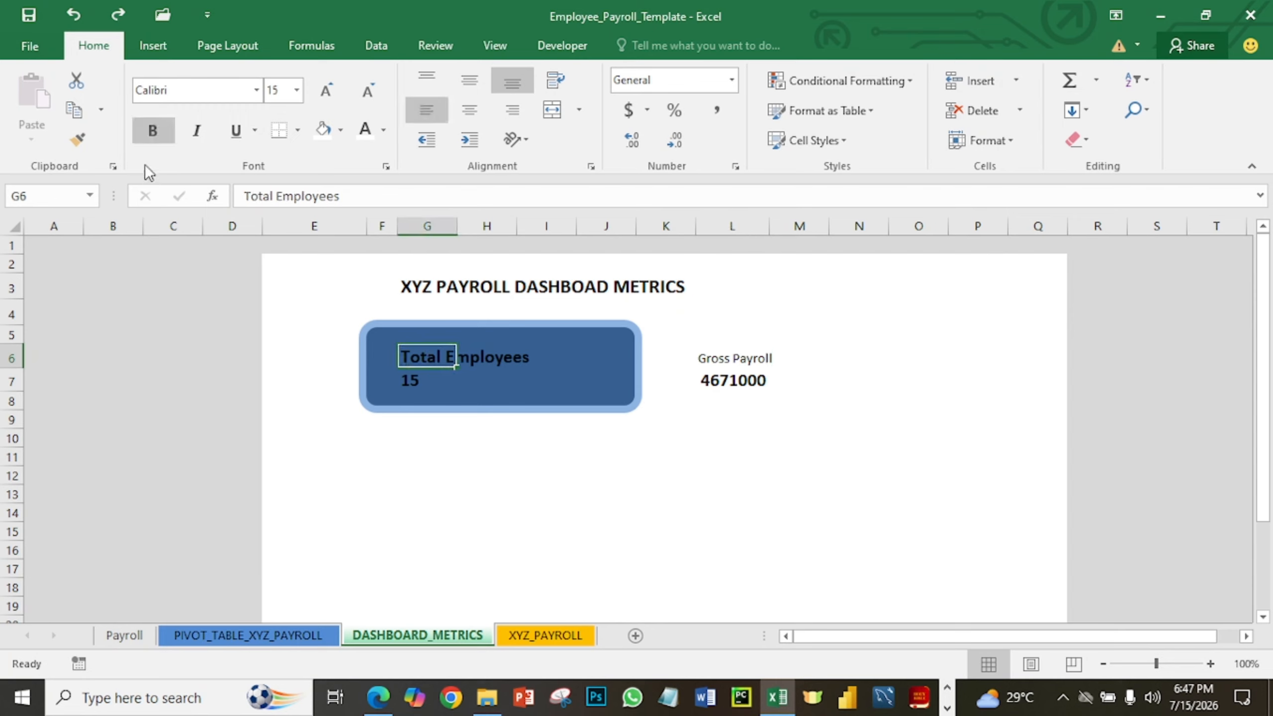
click(77, 138)
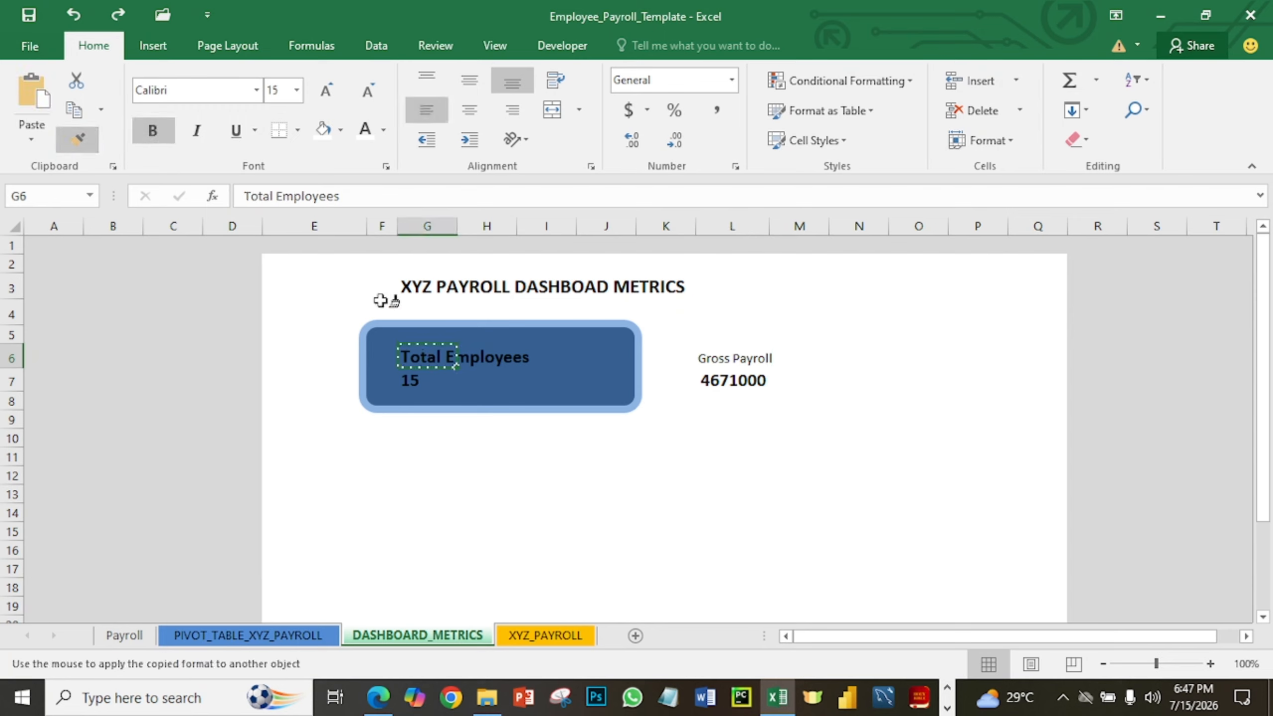
click(702, 359)
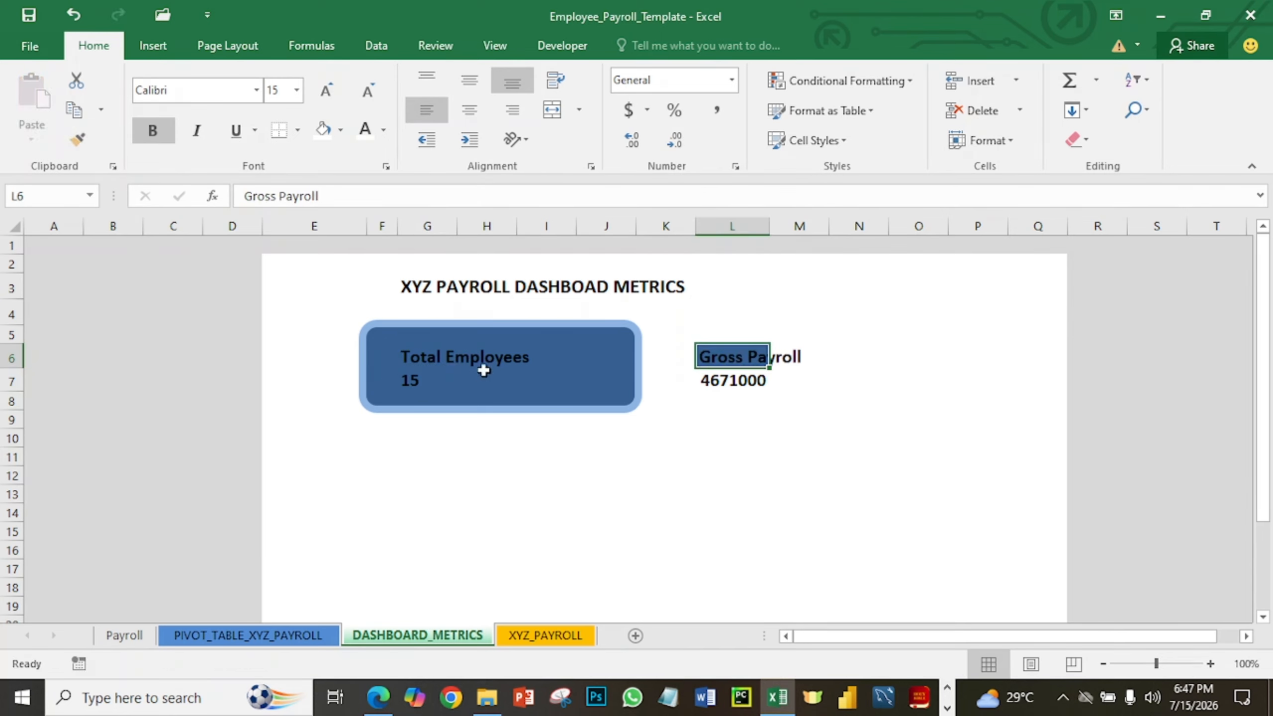
key(ctrl+z)
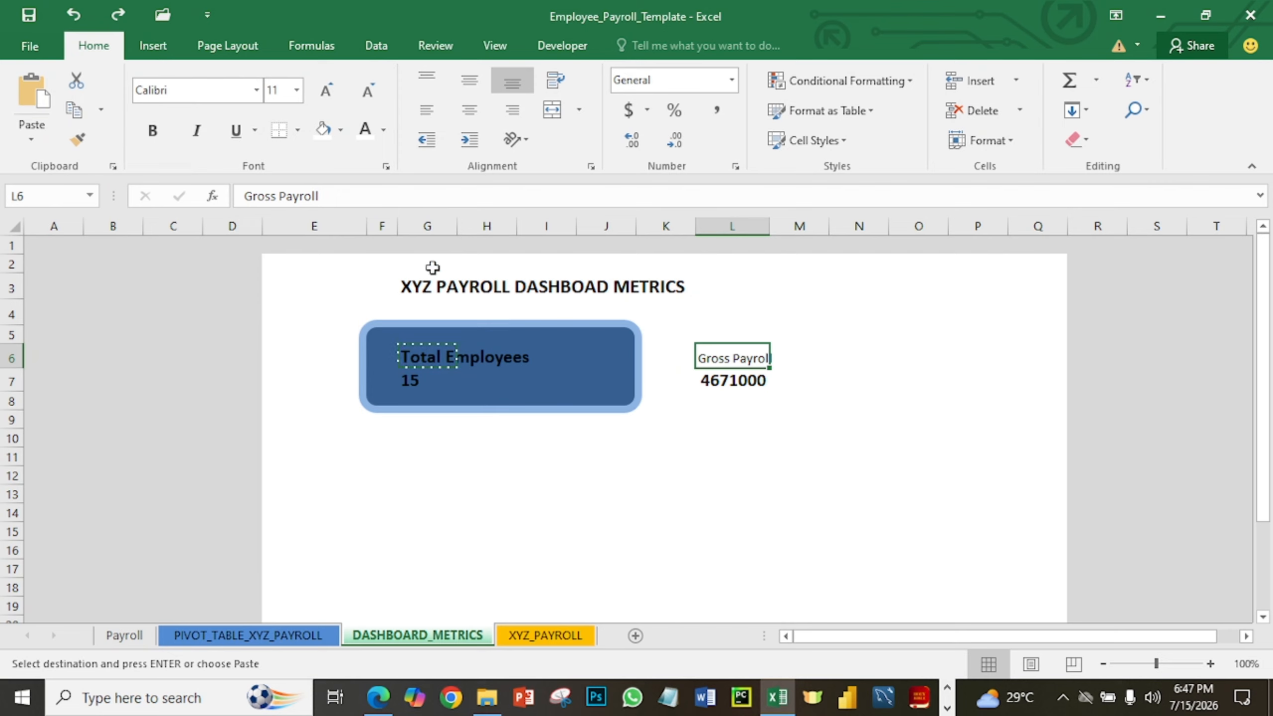
Make the Gross Payroll heading in L6 bold at 16 pt.
click(298, 91)
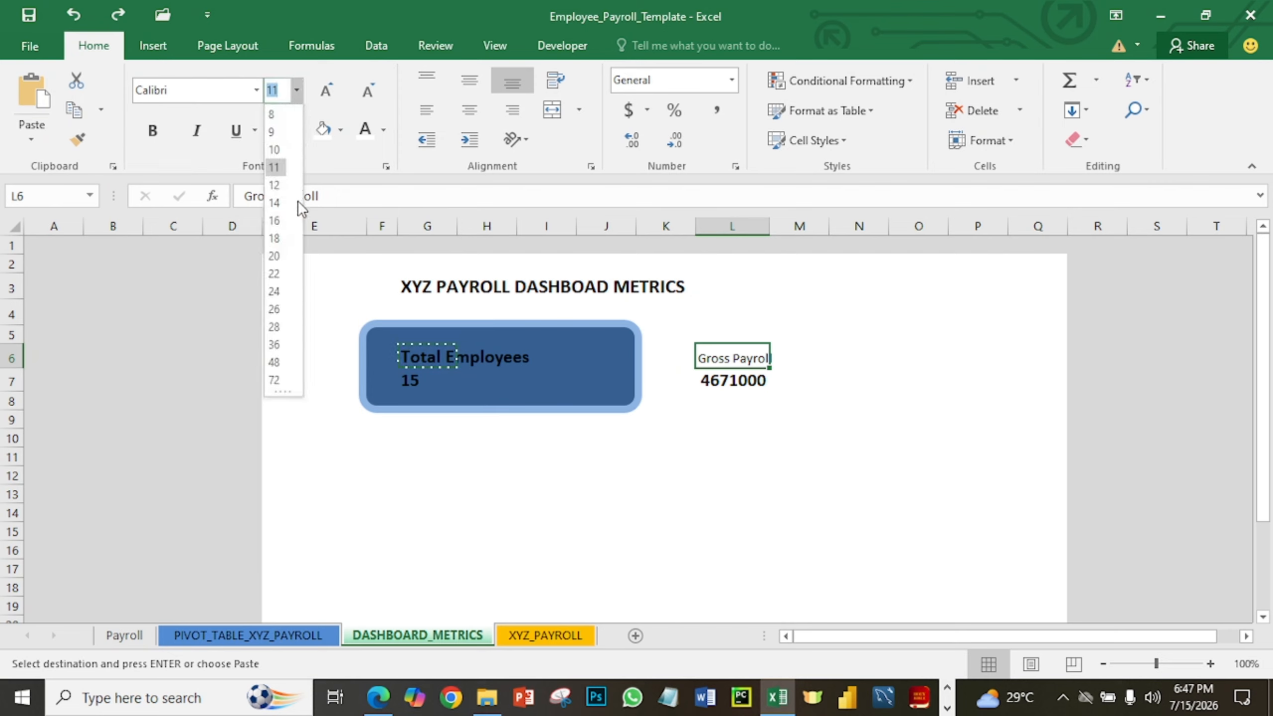
click(151, 131)
click(147, 130)
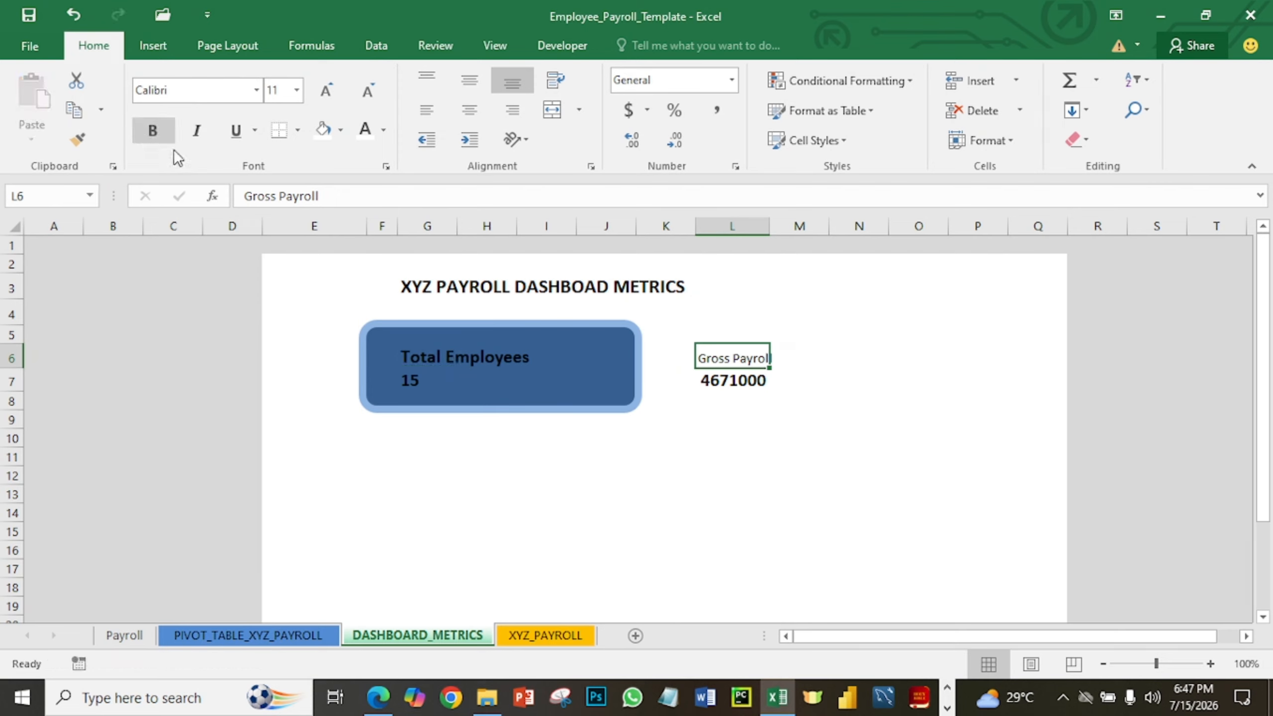
click(159, 129)
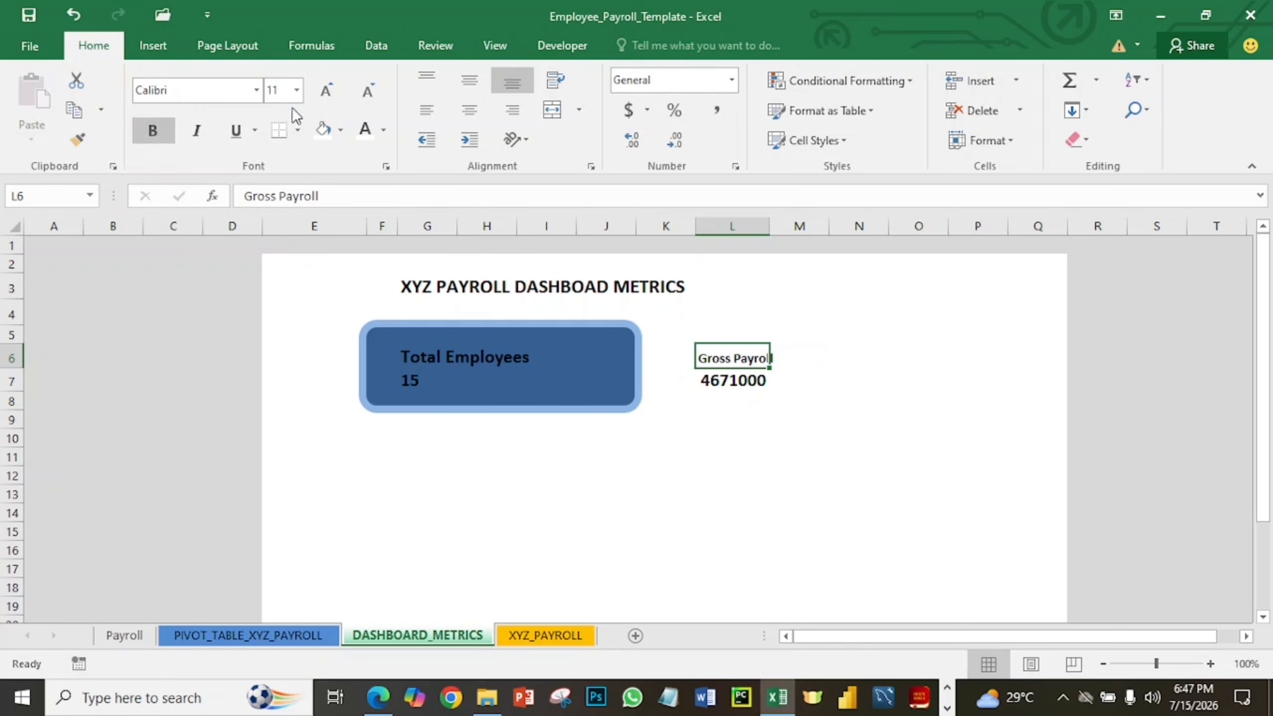
click(296, 91)
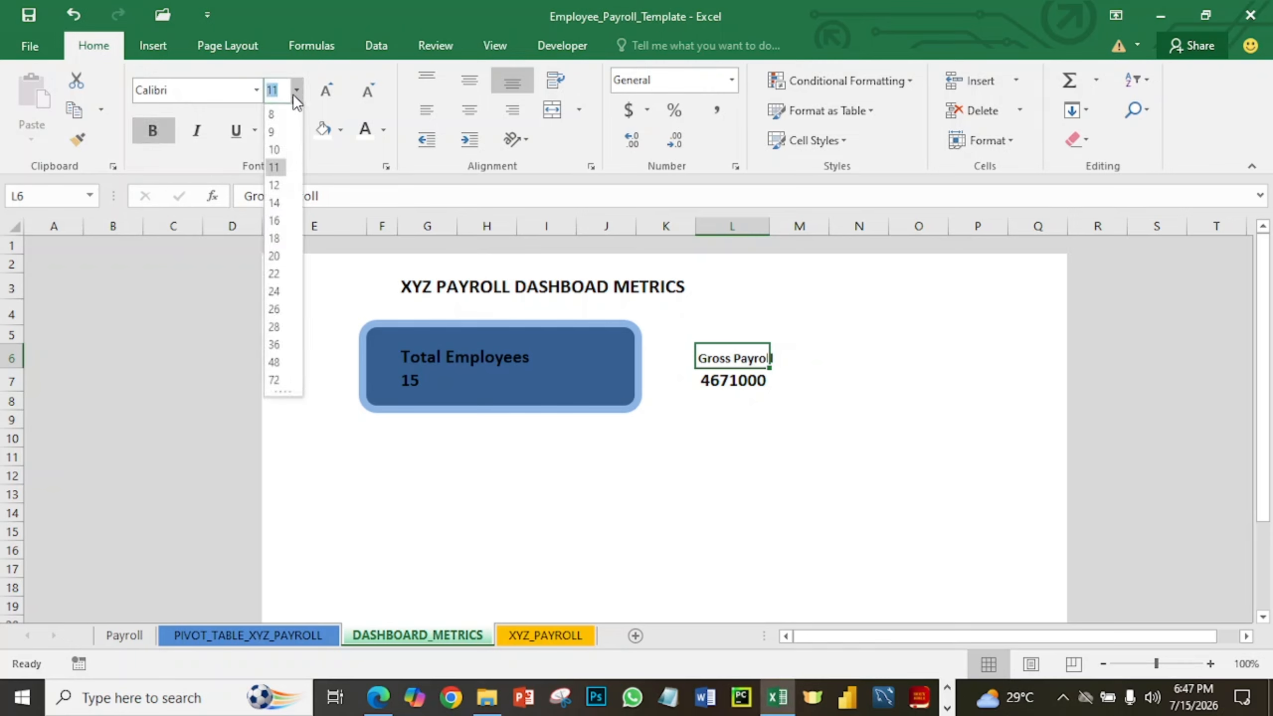
click(276, 221)
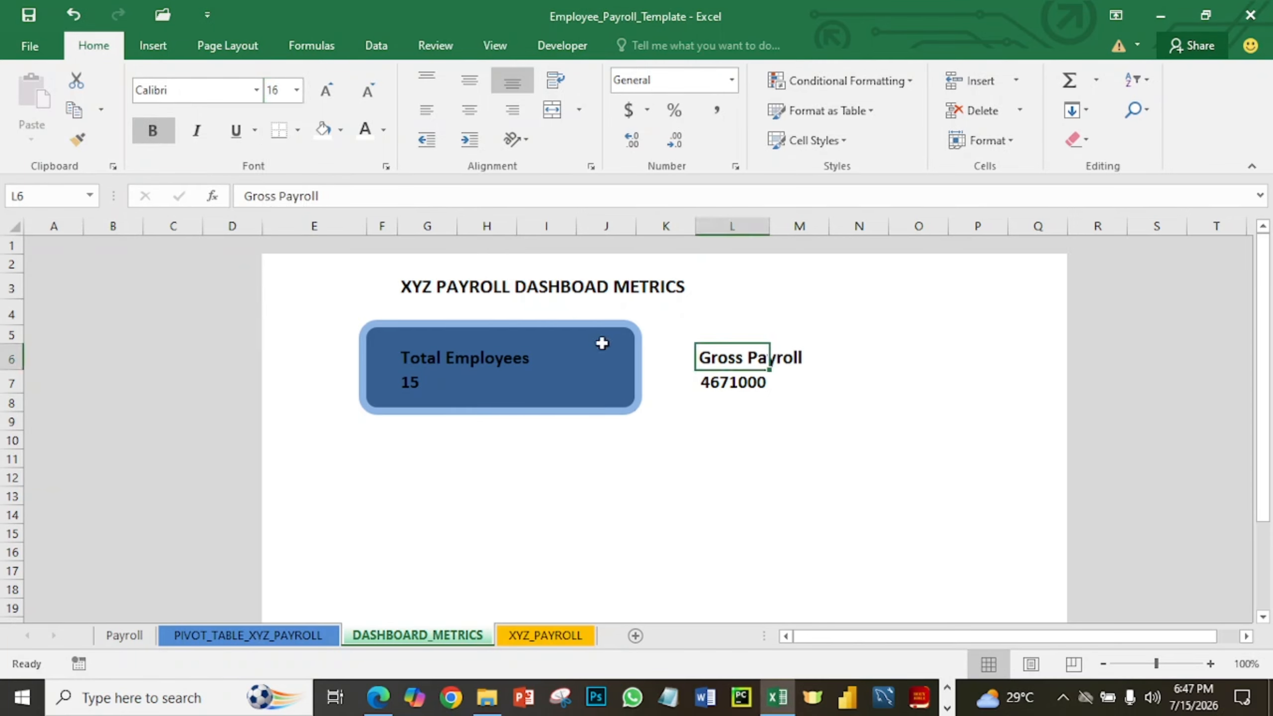
click(782, 409)
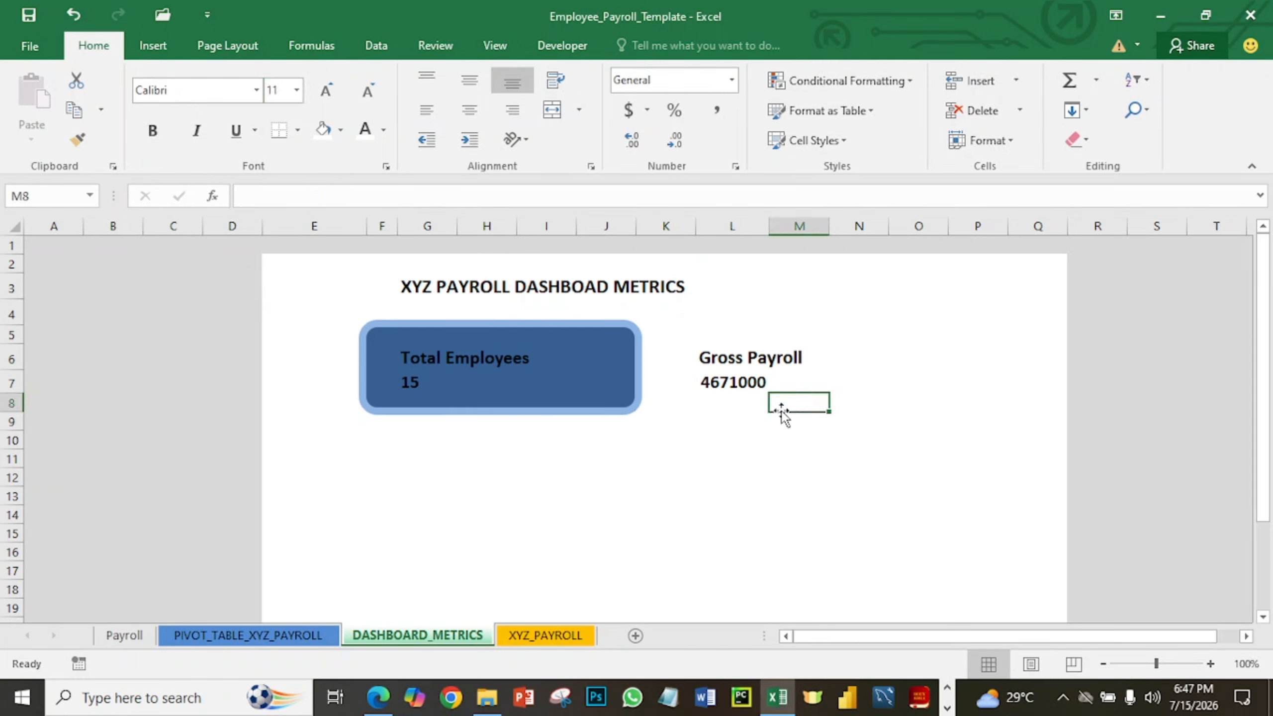
click(717, 381)
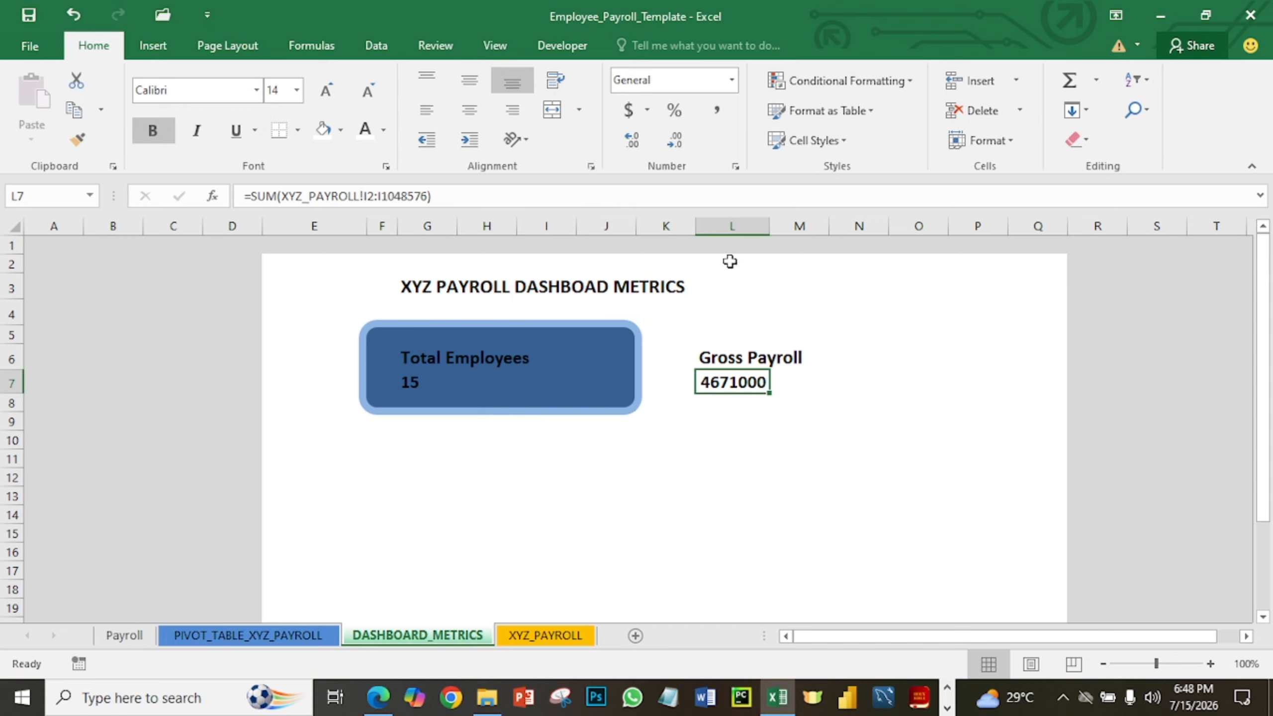
Apply ₦ Igbo accounting format to the L7 total so it shows ₦ 4,671,000.00.
click(647, 111)
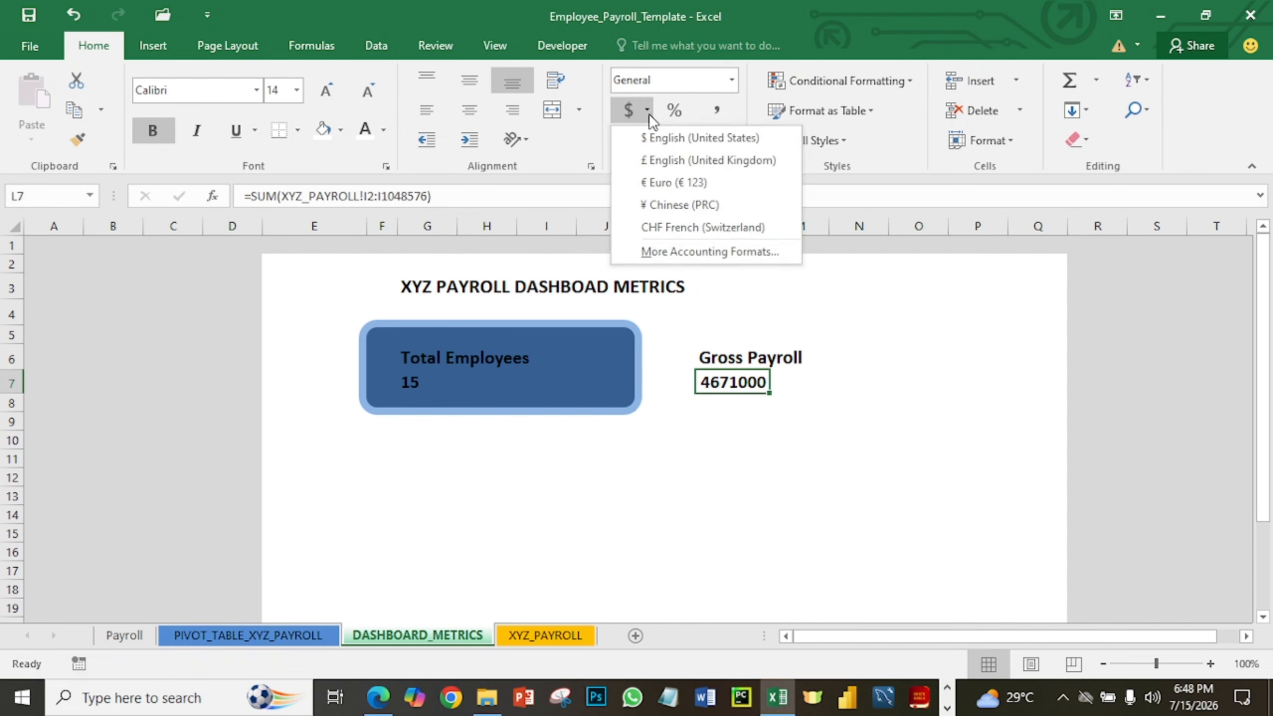
click(689, 253)
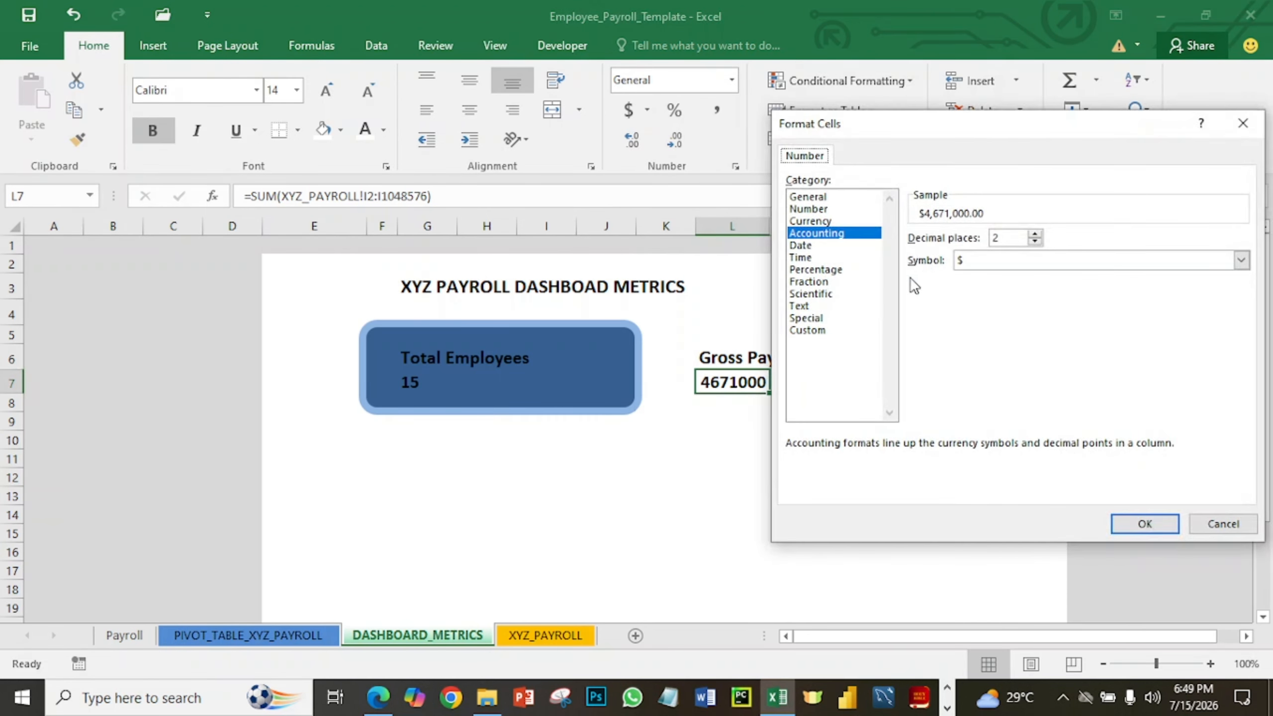
click(973, 261)
scroll(990, 306, down, 10)
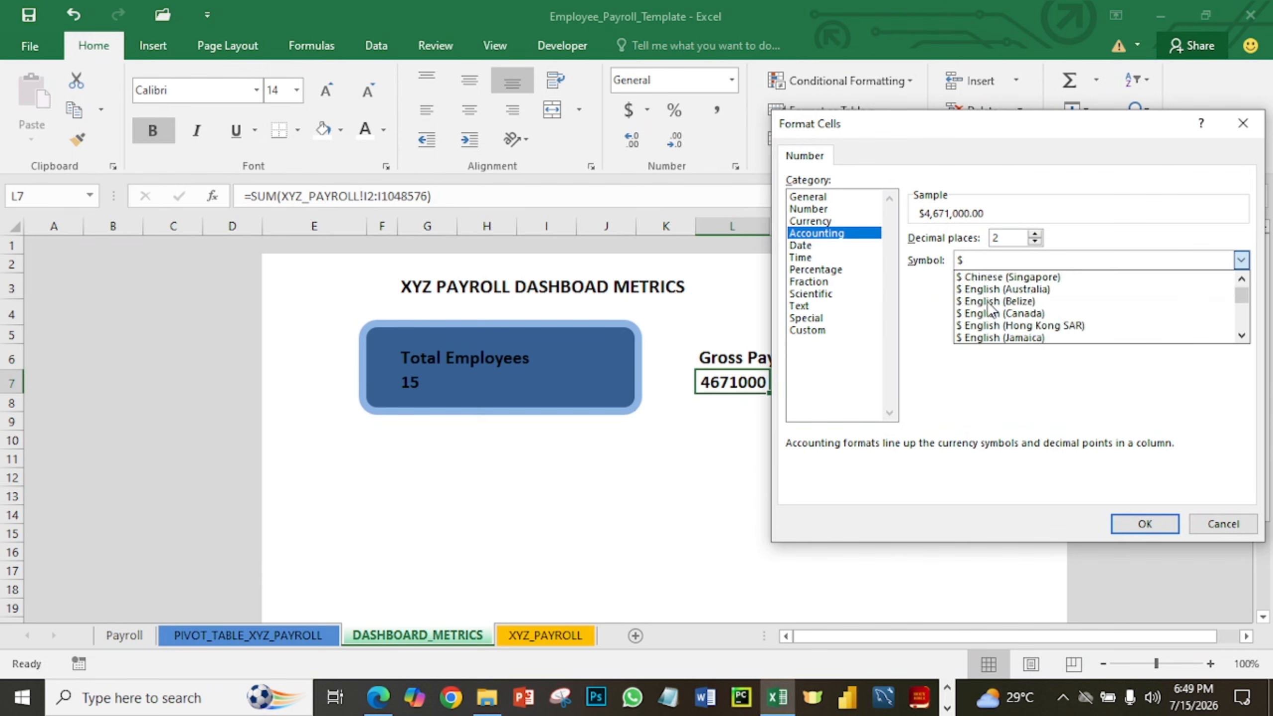
scroll(991, 305, down, 10)
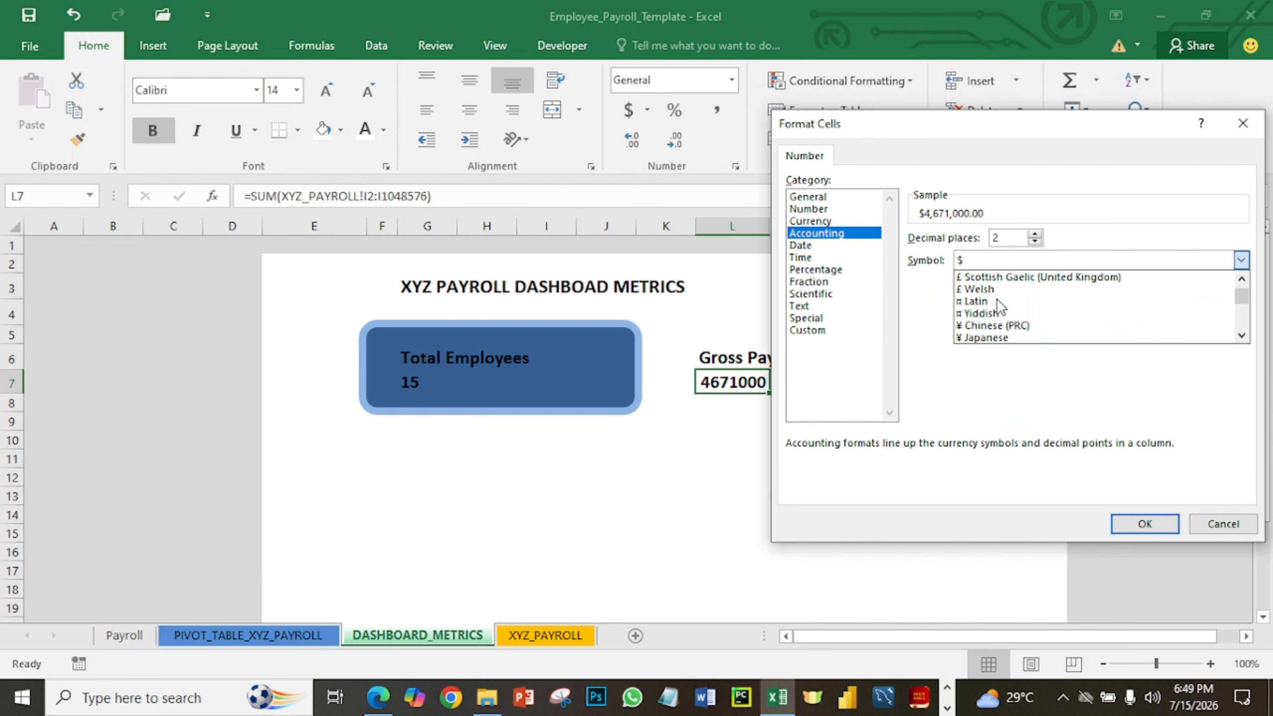
scroll(999, 305, down, 3)
scroll(997, 301, down, 1)
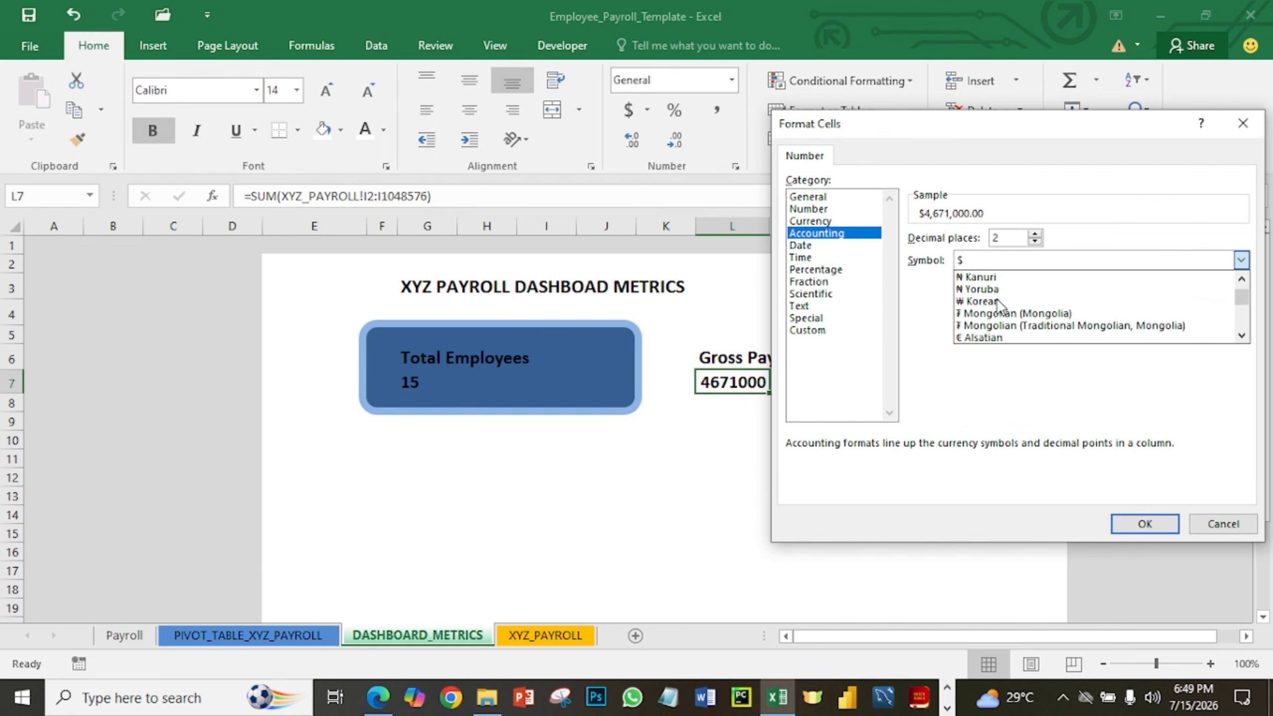
scroll(996, 301, up, 1)
click(997, 301)
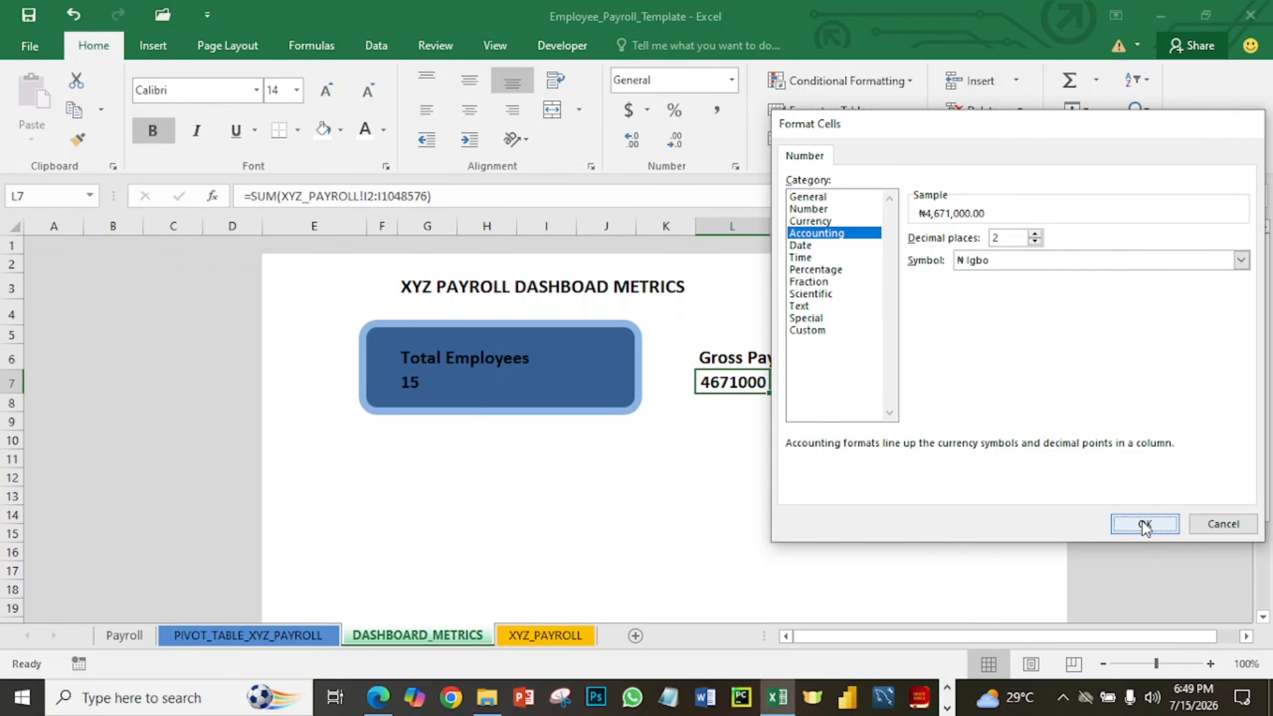
click(1142, 521)
click(871, 456)
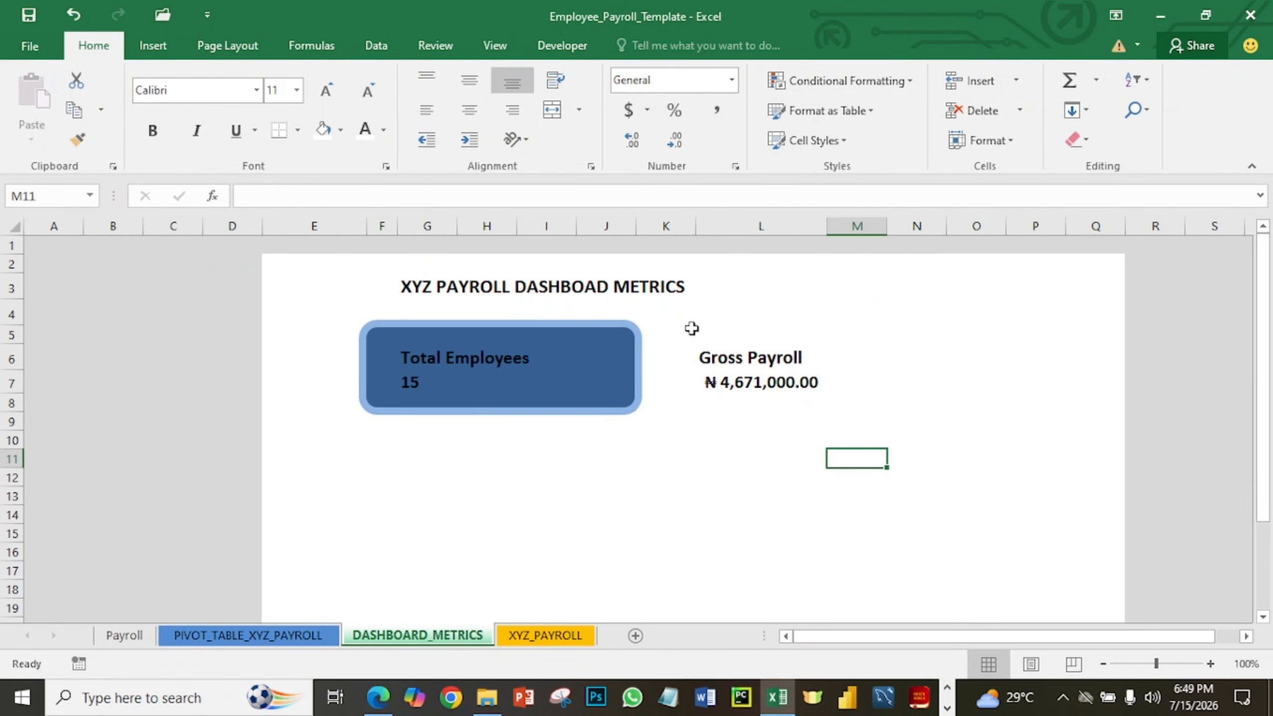
Select L5:N8 and fill the Gross Payroll block with the standard orange.
click(691, 329)
click(707, 335)
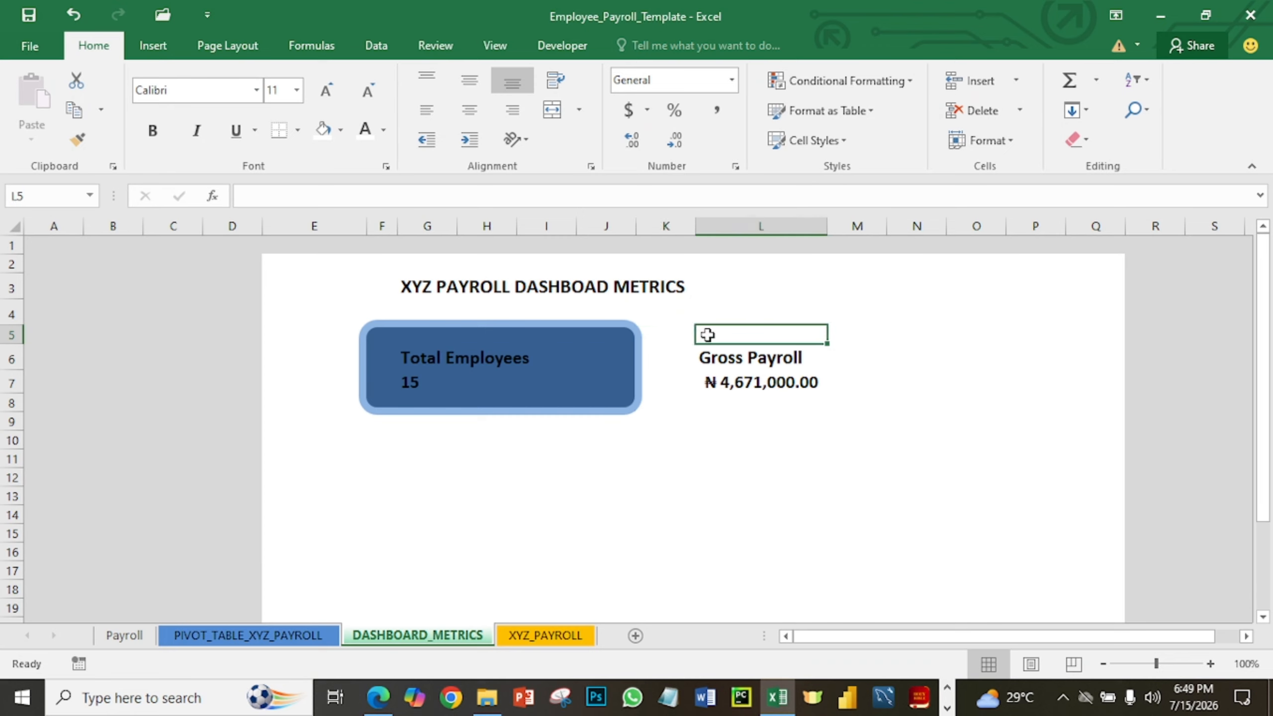
drag(707, 335, 930, 404)
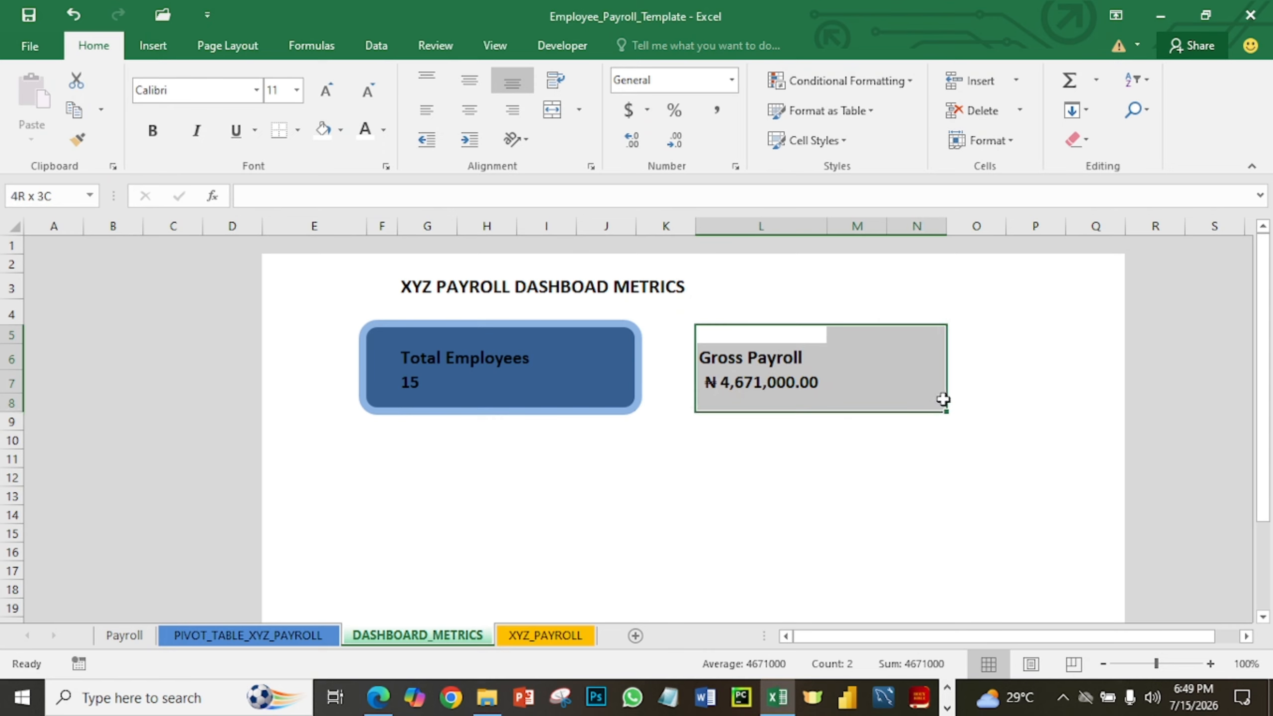
drag(946, 399, 941, 399)
click(340, 131)
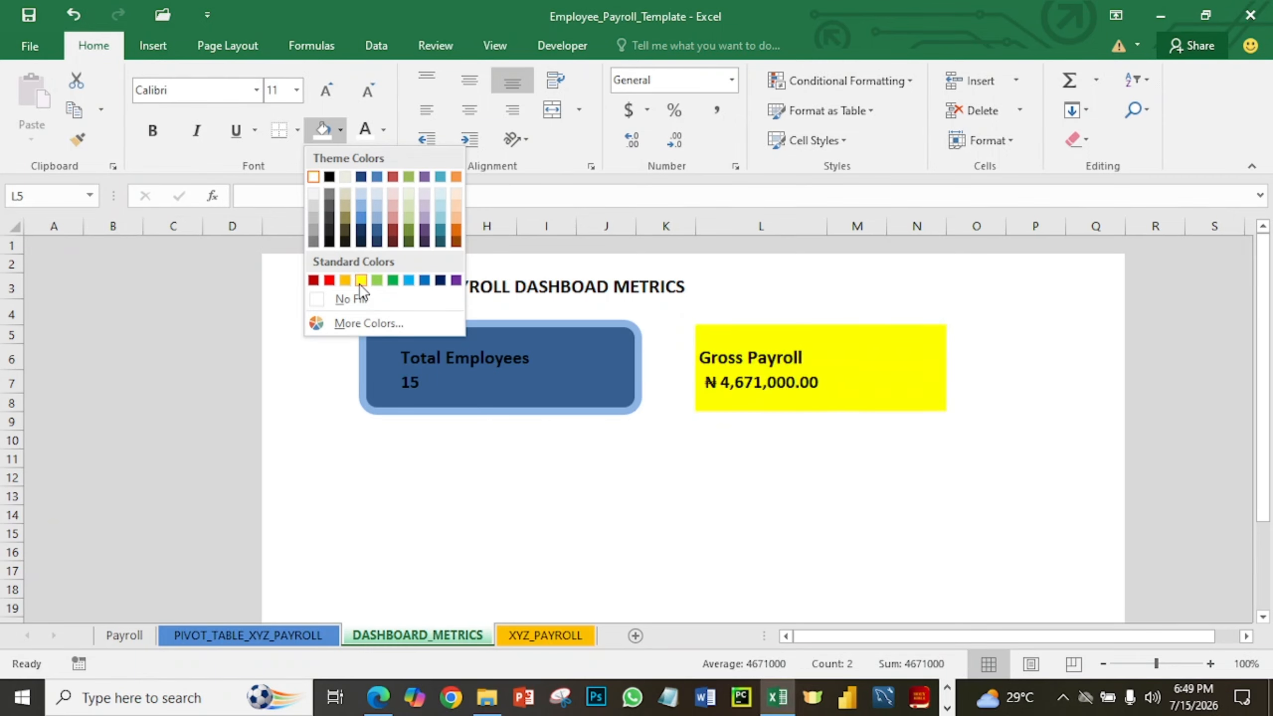
click(345, 281)
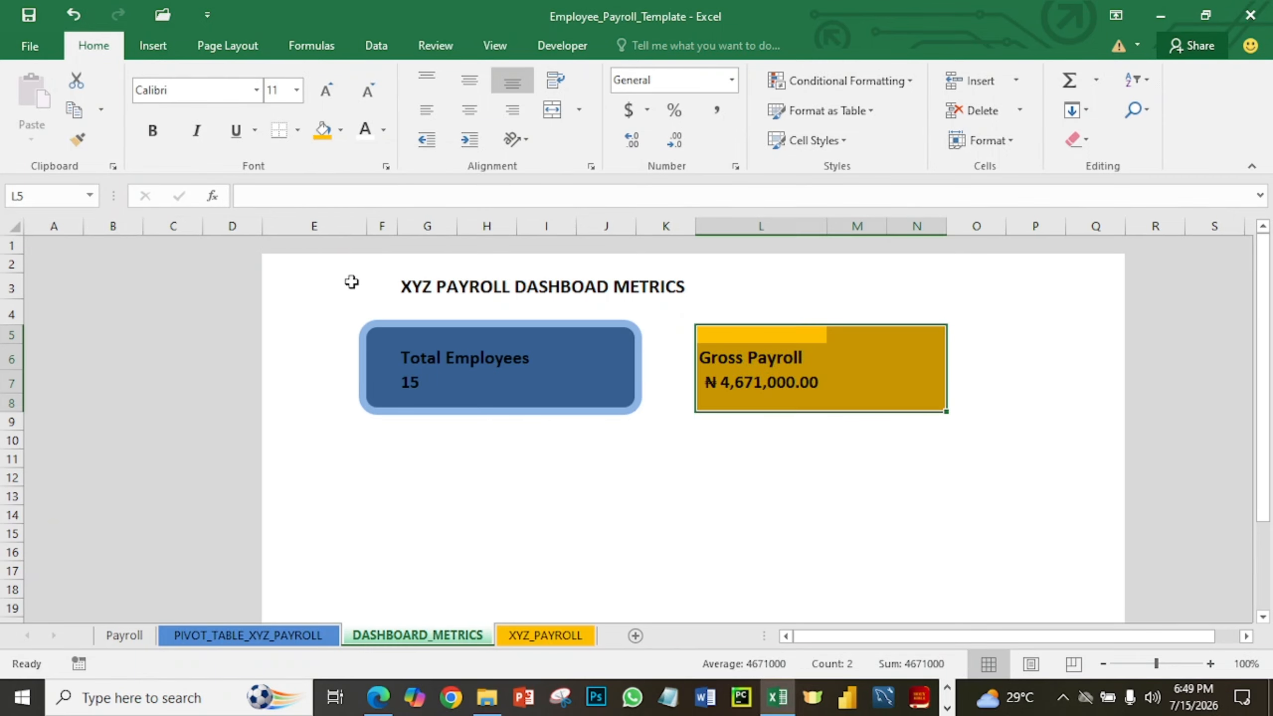
click(724, 471)
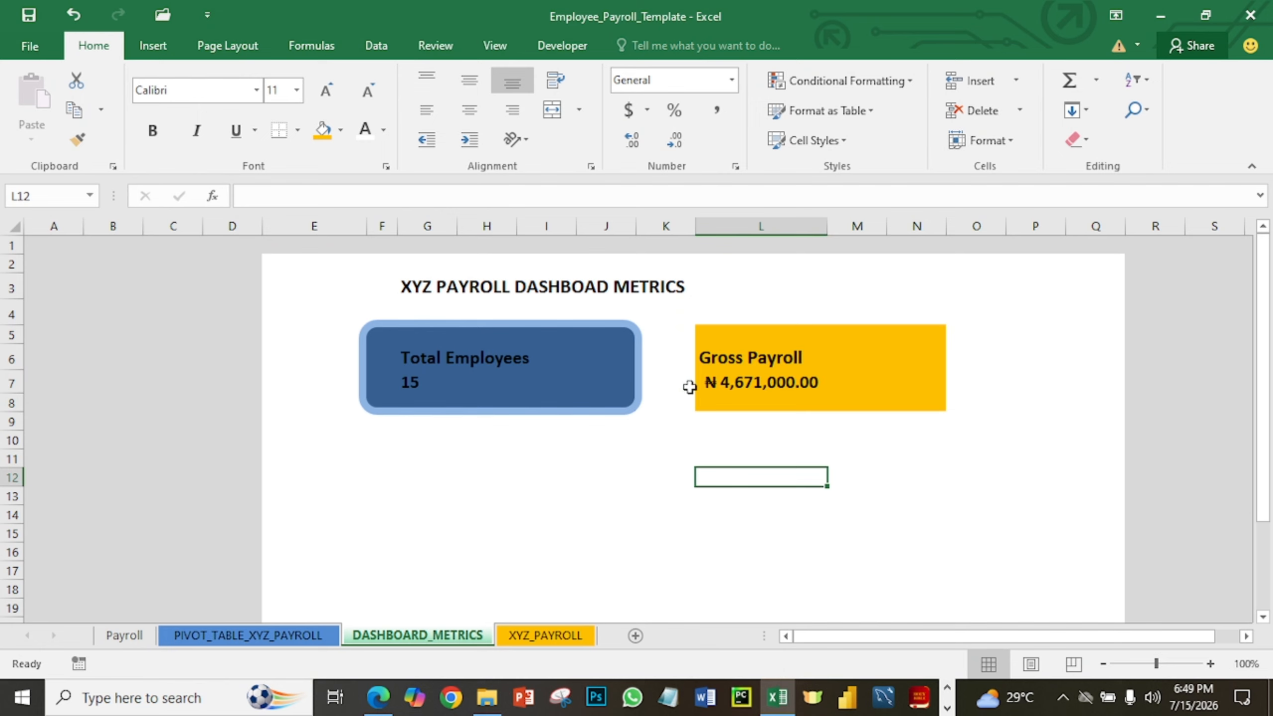
Duplicate the Total Employees rounded shape and move the copy beneath the Gross Payroll block.
click(638, 360)
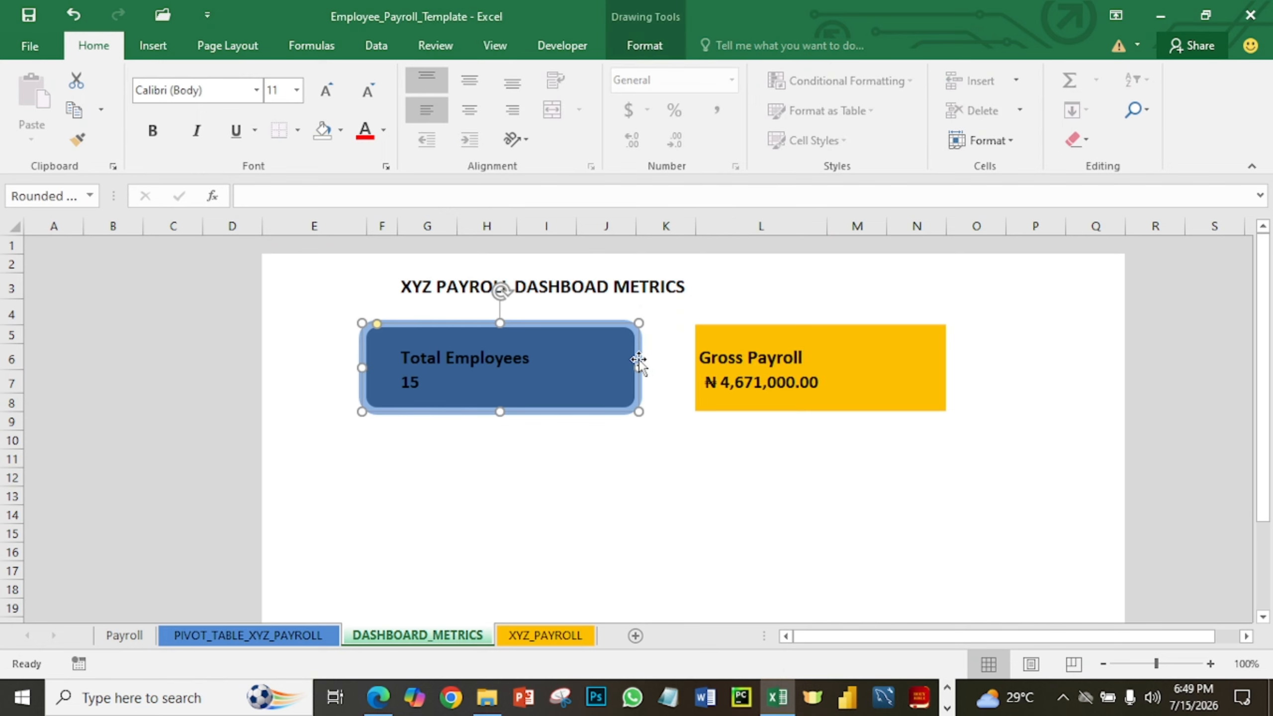
drag(640, 366, 939, 329)
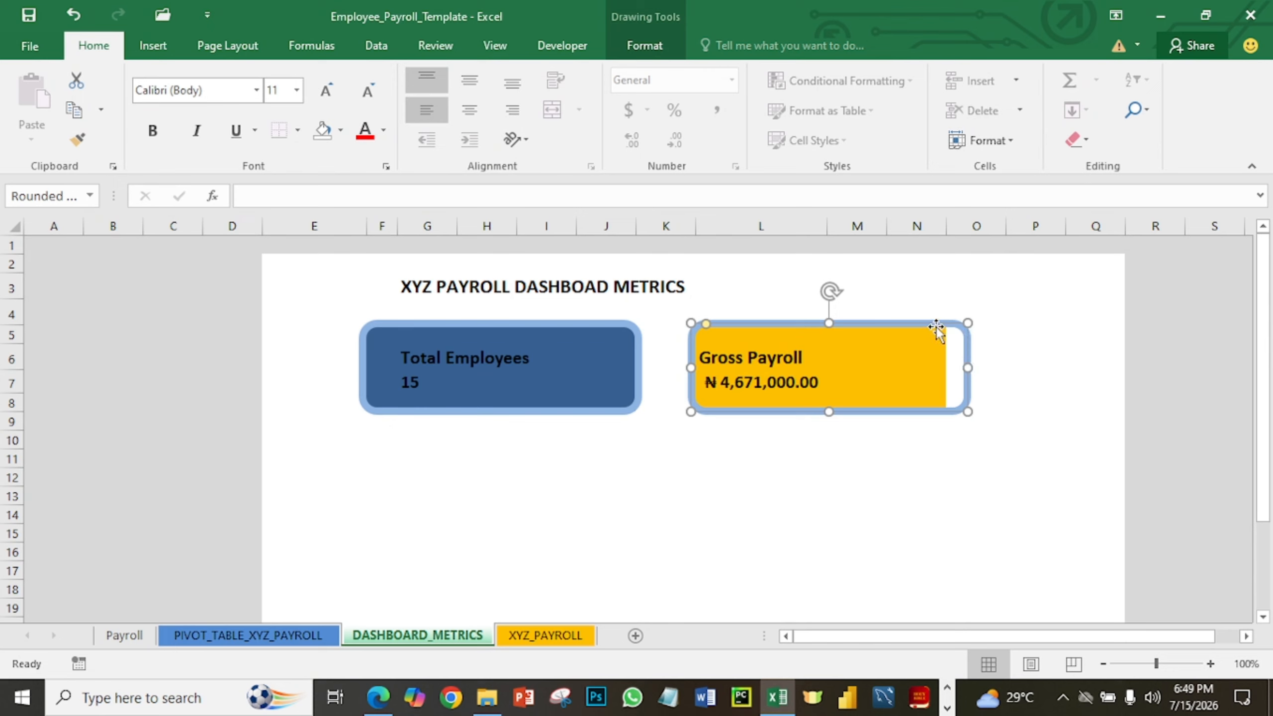
drag(933, 335, 918, 377)
click(955, 337)
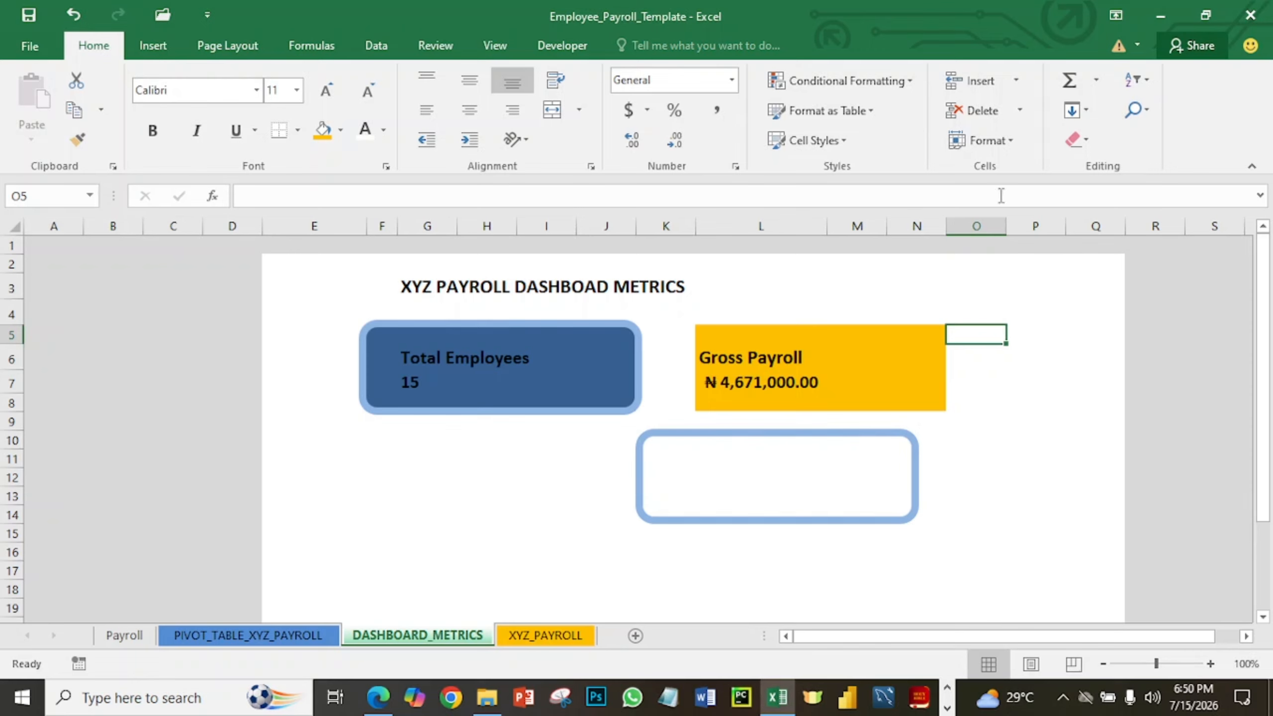
Narrow column O to a width of 4.
click(1018, 139)
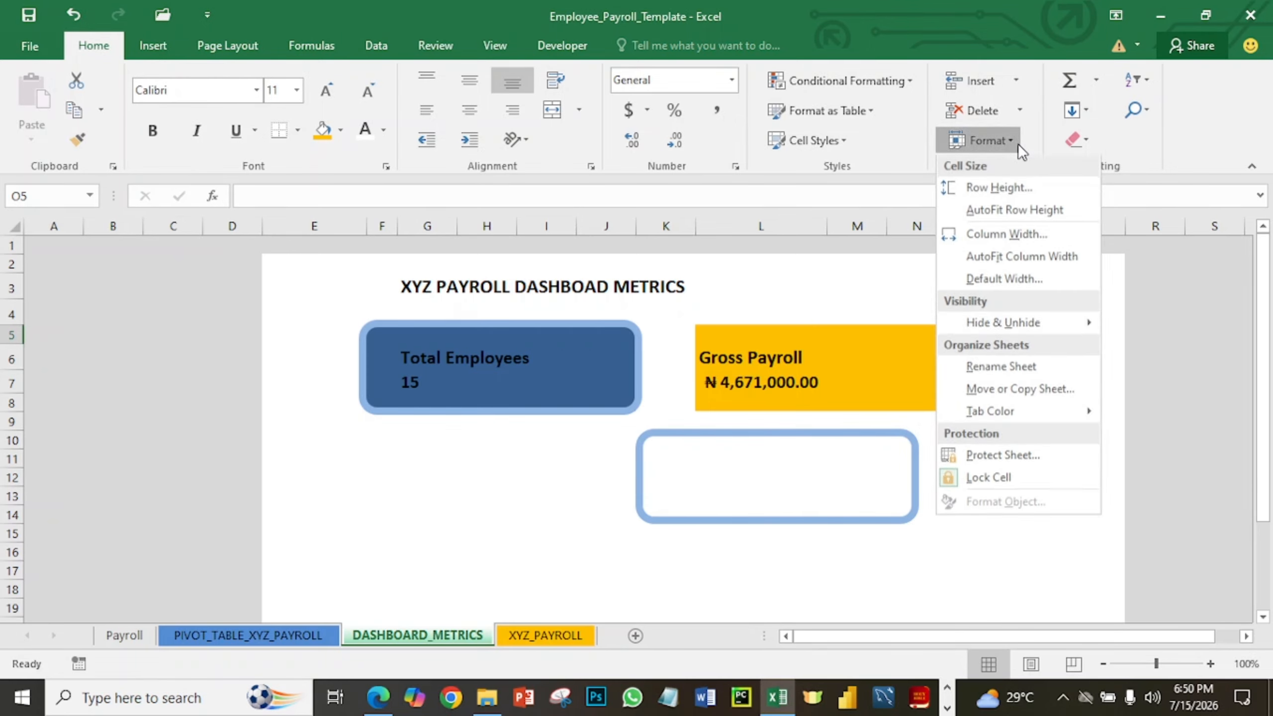
click(1000, 281)
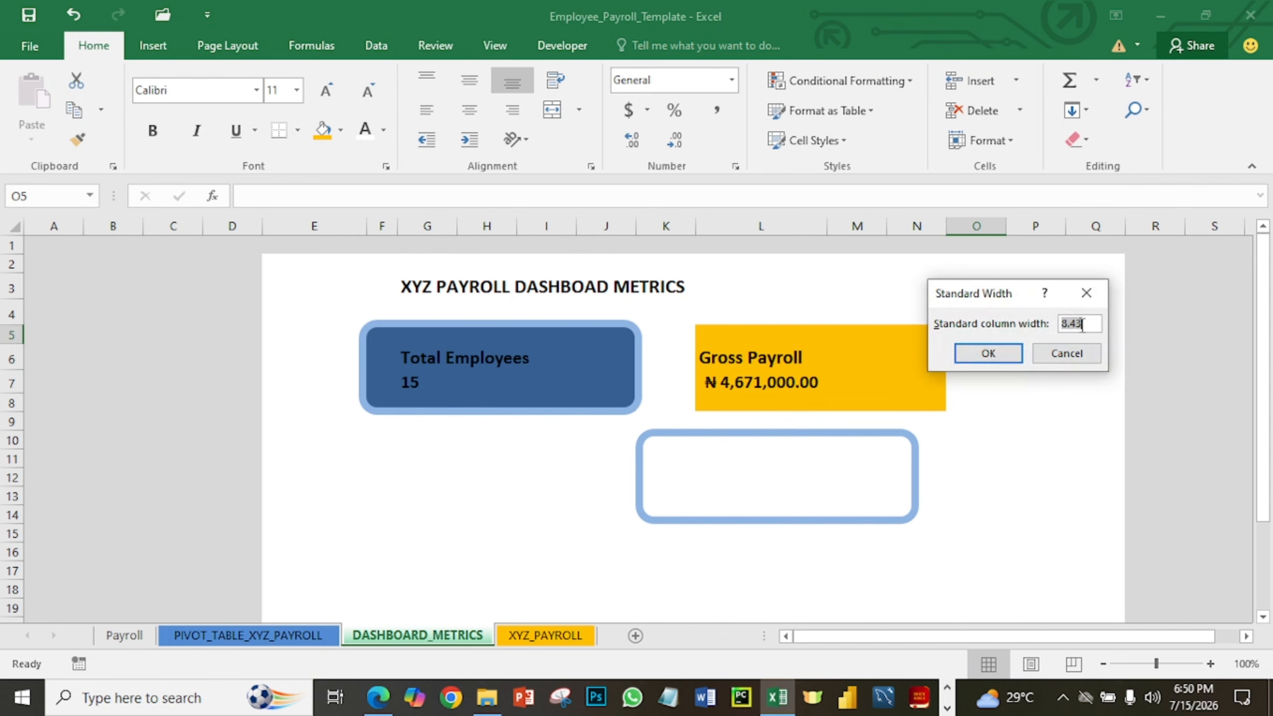
click(1078, 357)
click(980, 141)
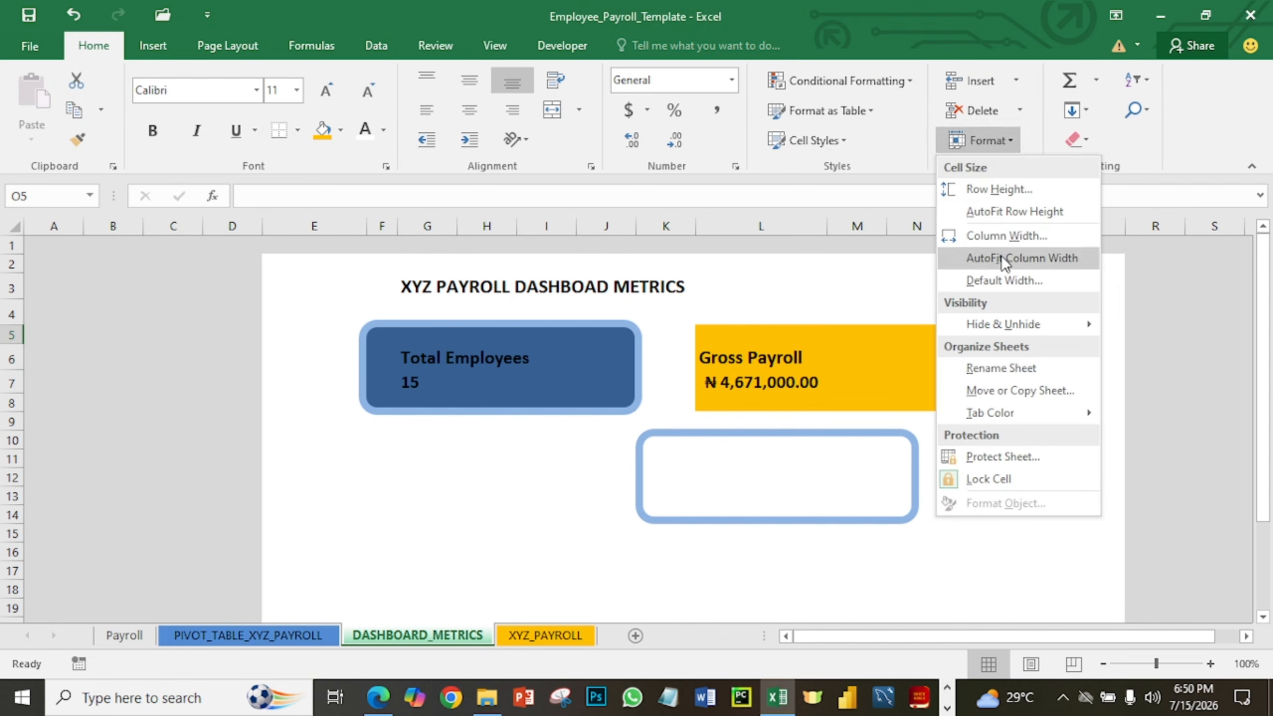
click(1003, 236)
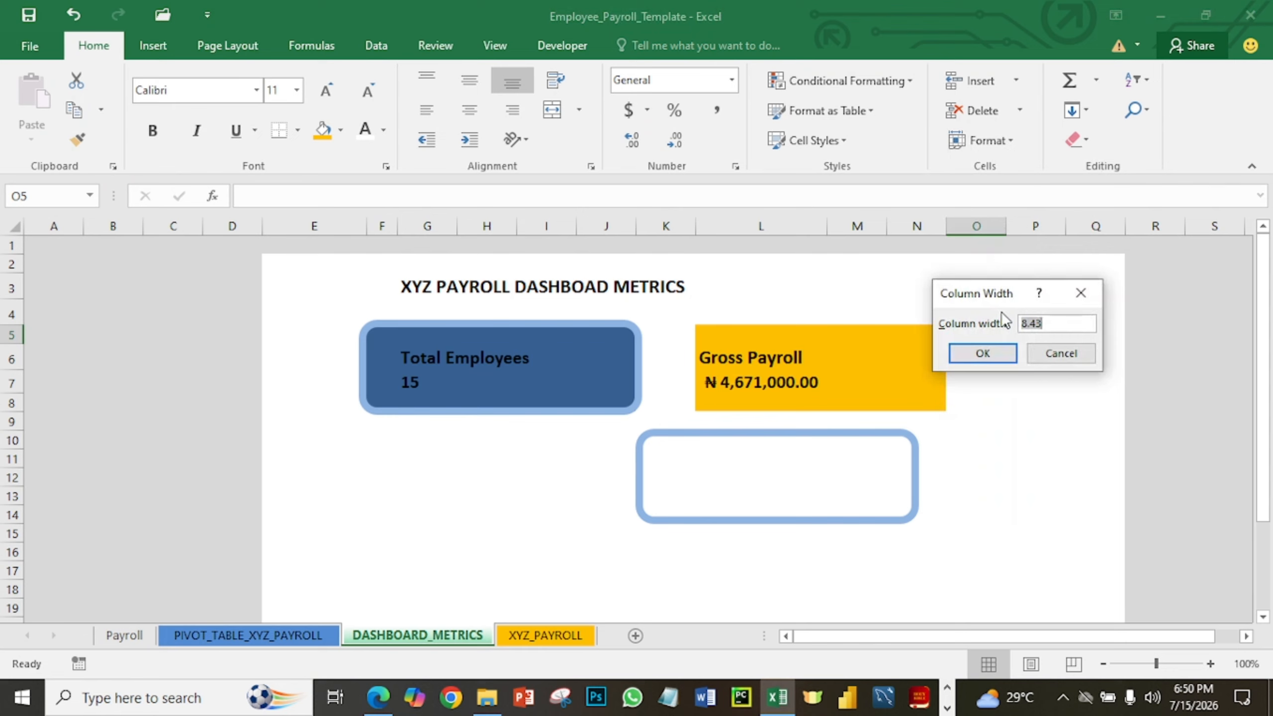
text(4)
click(997, 353)
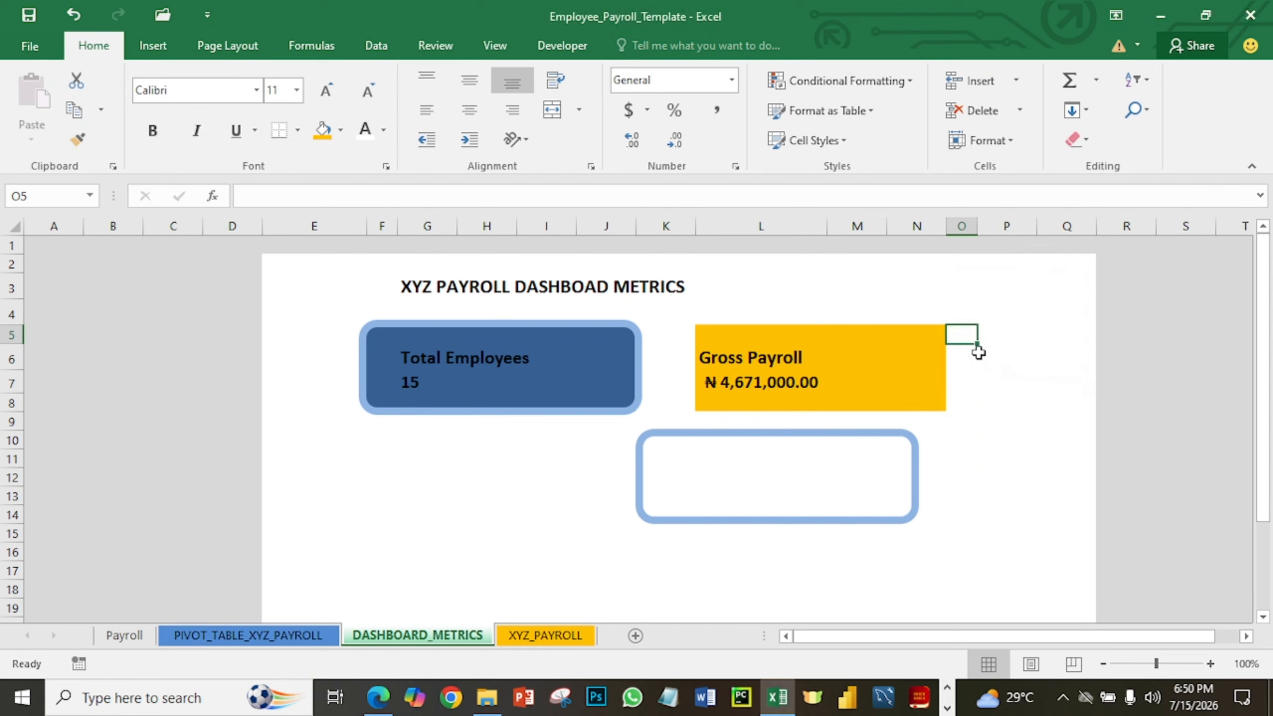
Fill O5:O8 gold beside the Gross Payroll block.
click(964, 352)
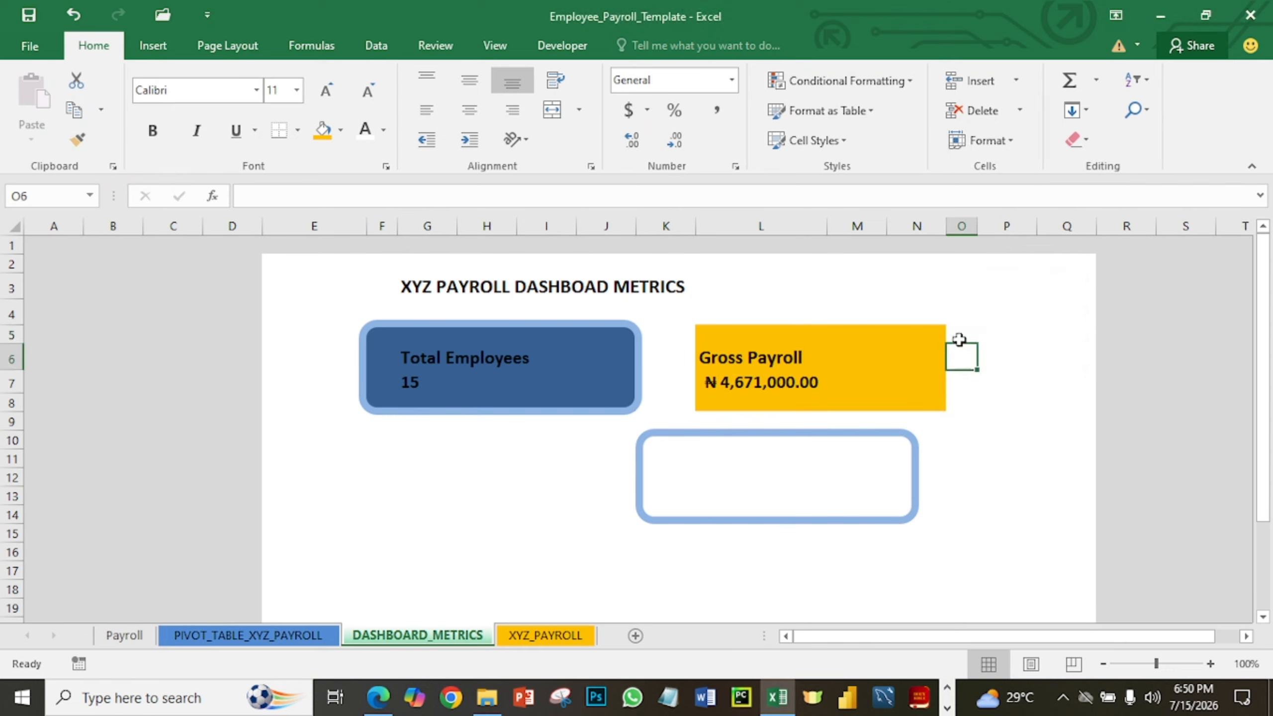
drag(958, 339, 964, 397)
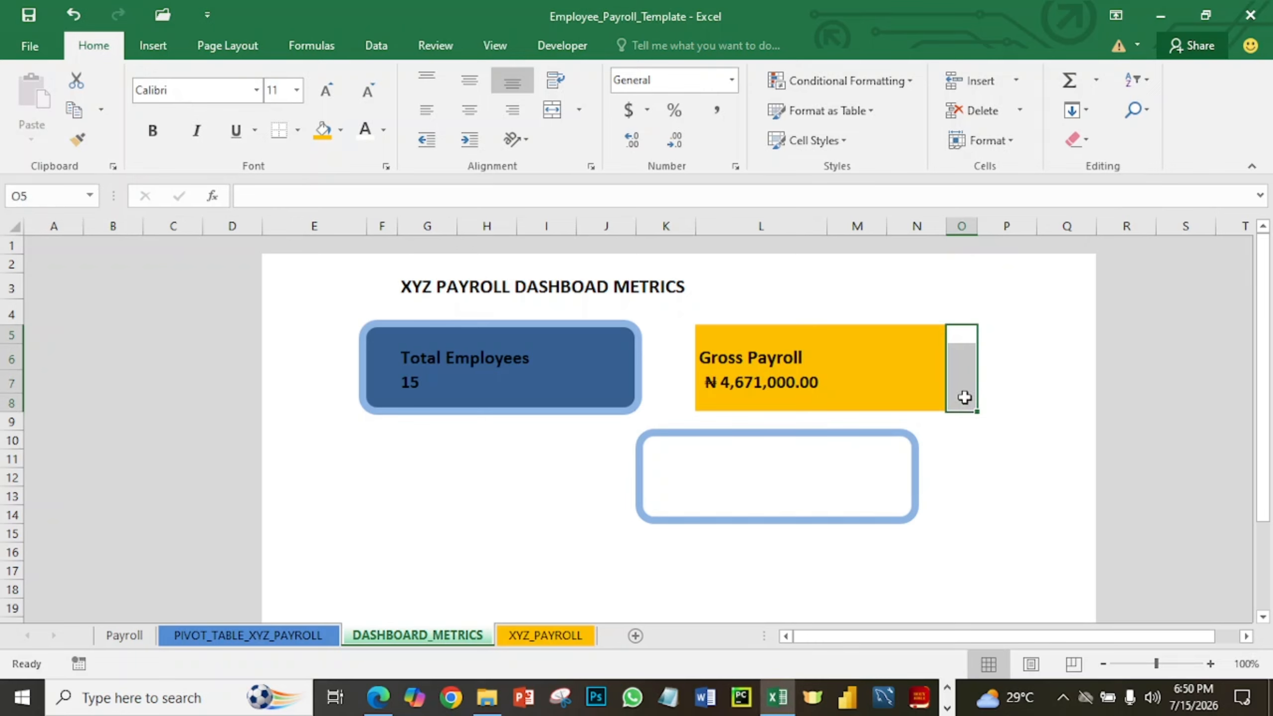
click(325, 132)
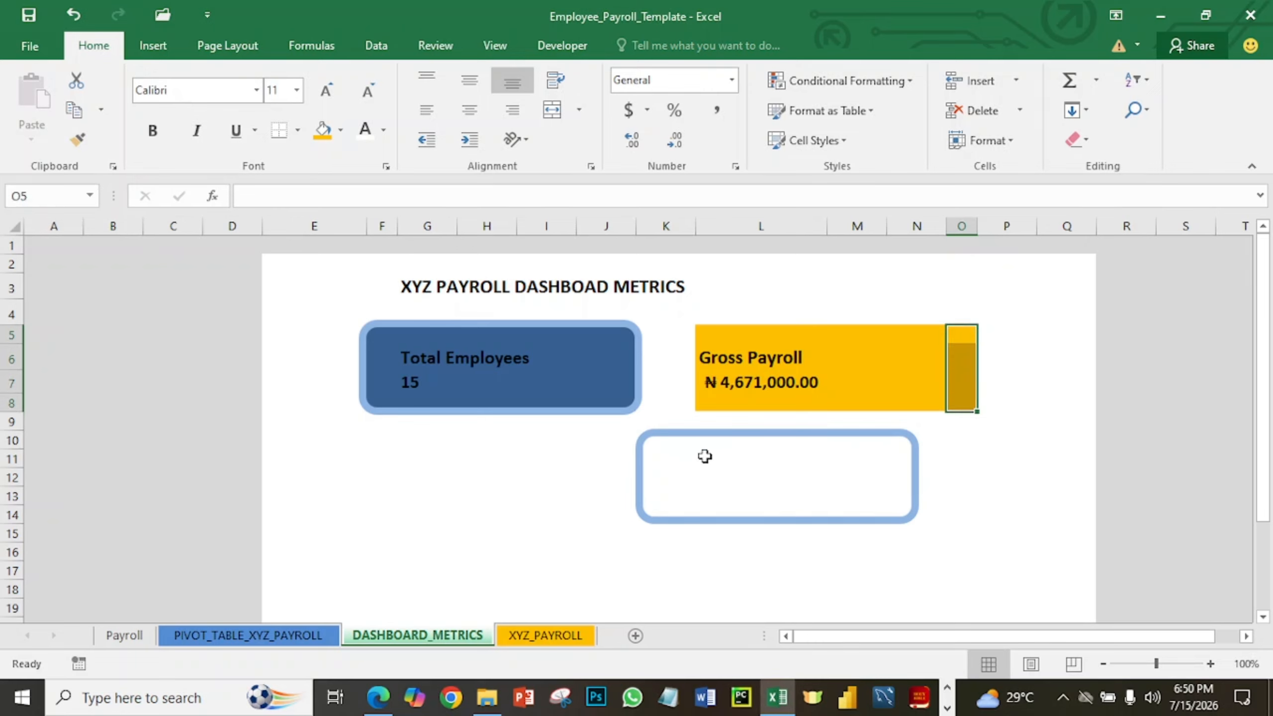
Move the empty rounded frame over the Gross Payroll block and widen it to cover the gold cells.
drag(705, 457, 707, 385)
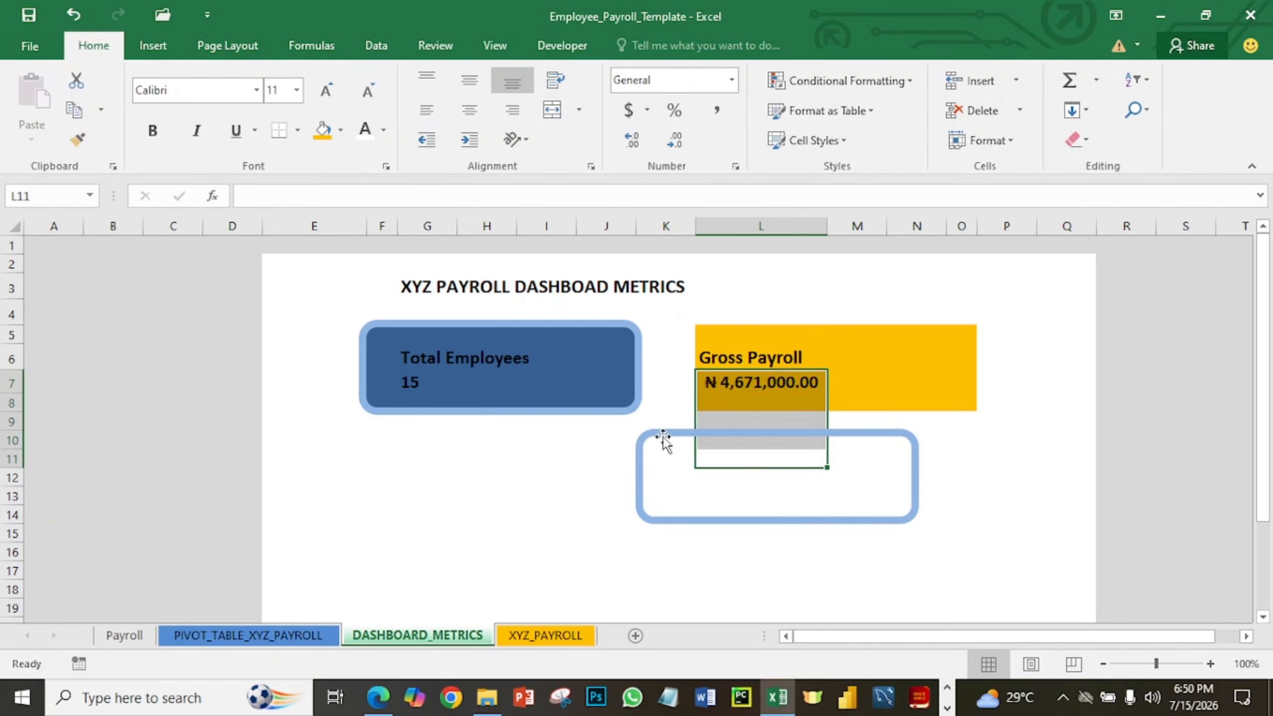
drag(663, 440, 717, 326)
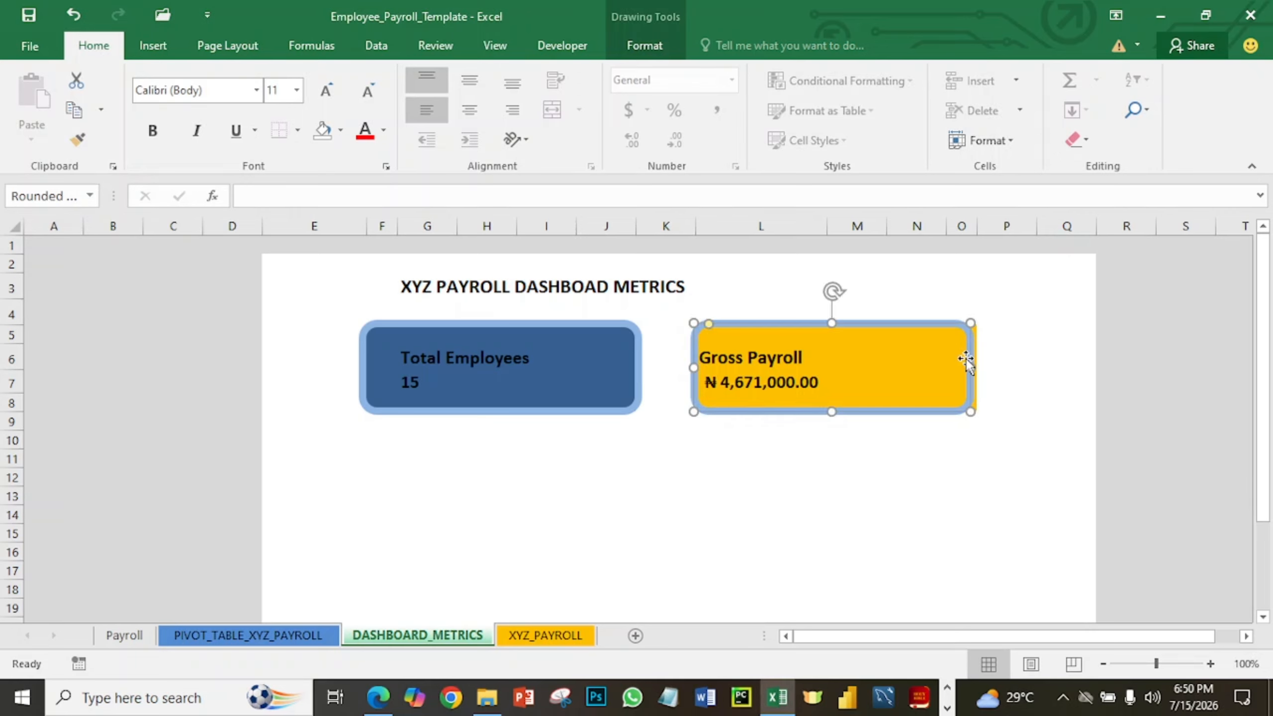
drag(968, 362, 979, 362)
click(1004, 437)
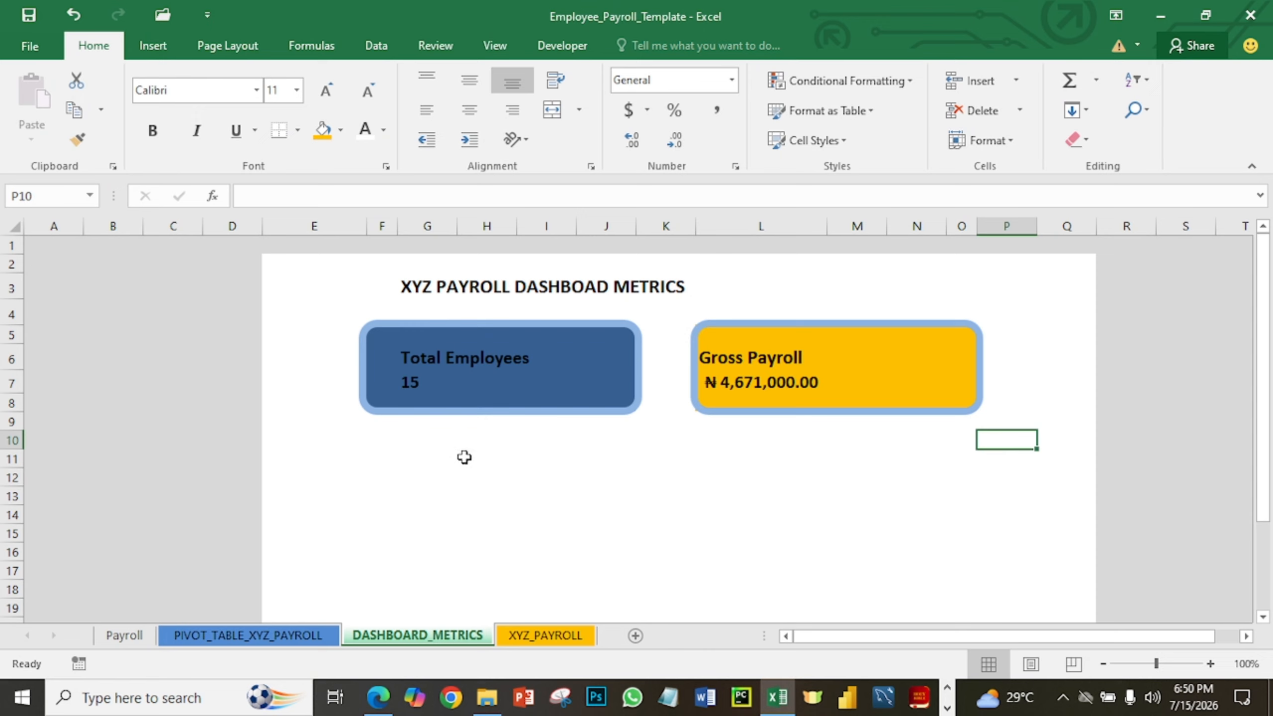
Enter the label 'Total Deductions' in G11.
click(441, 456)
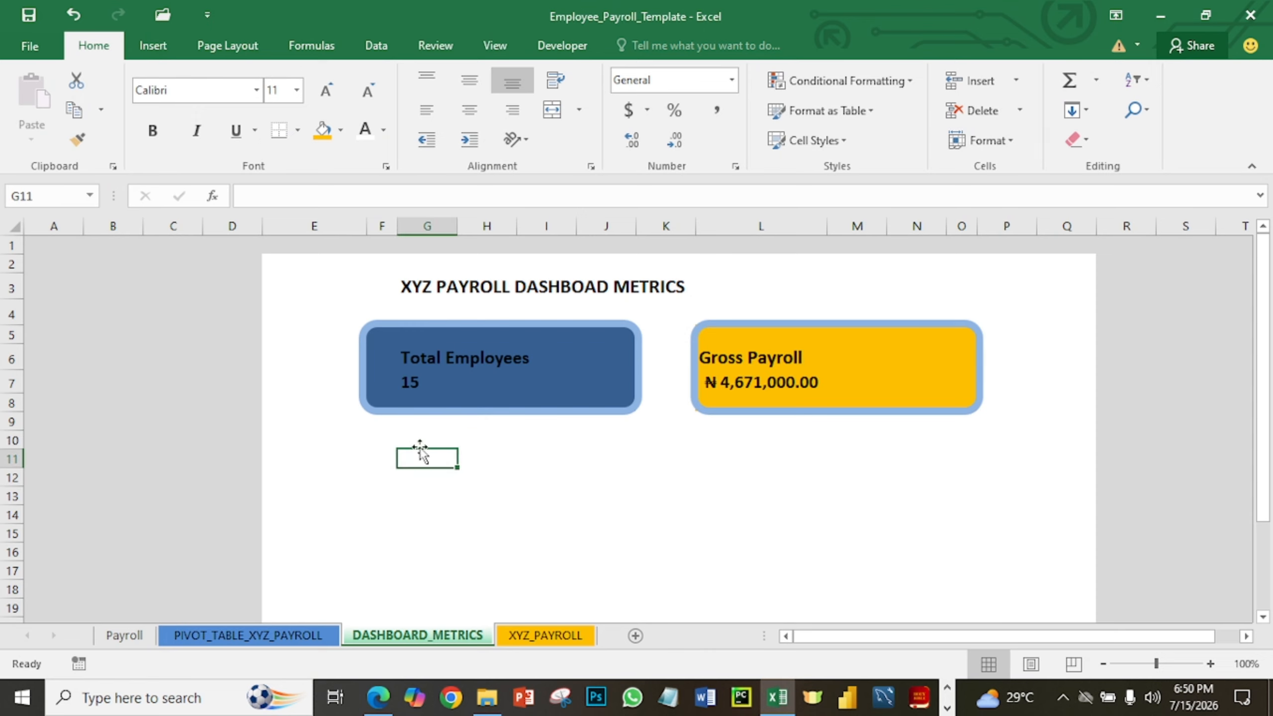
text(Total)
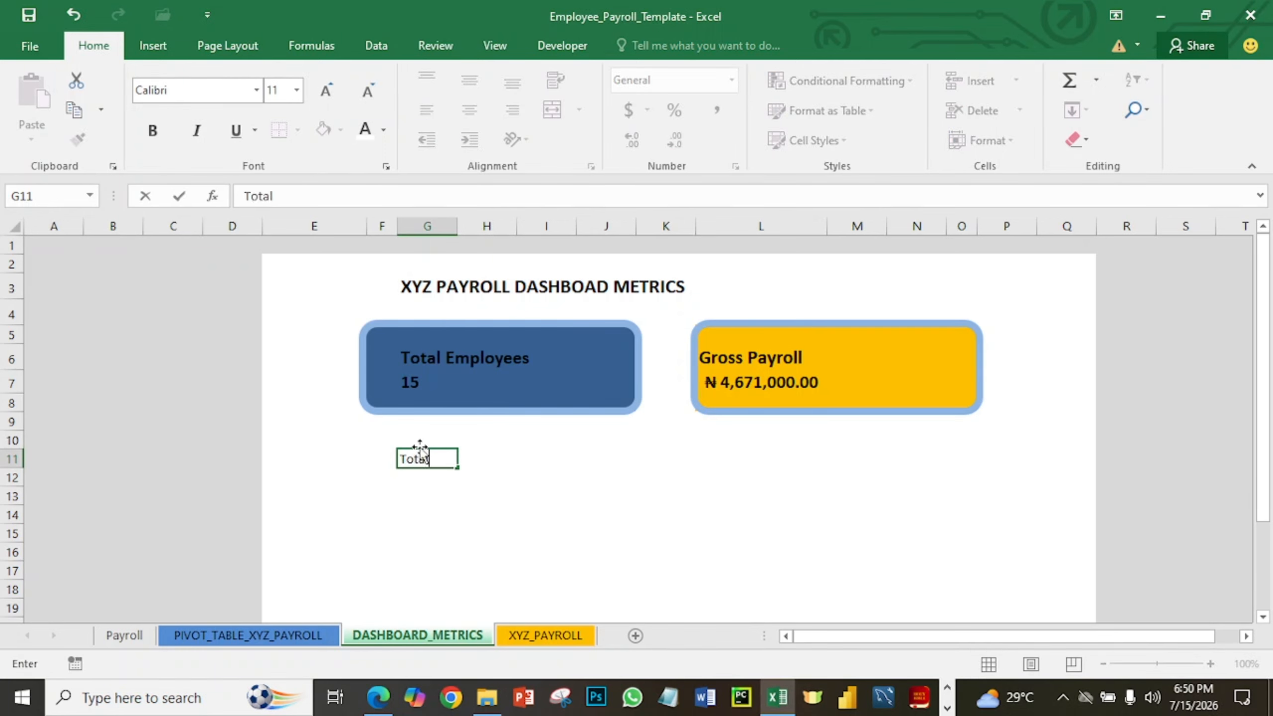
text( Deduction)
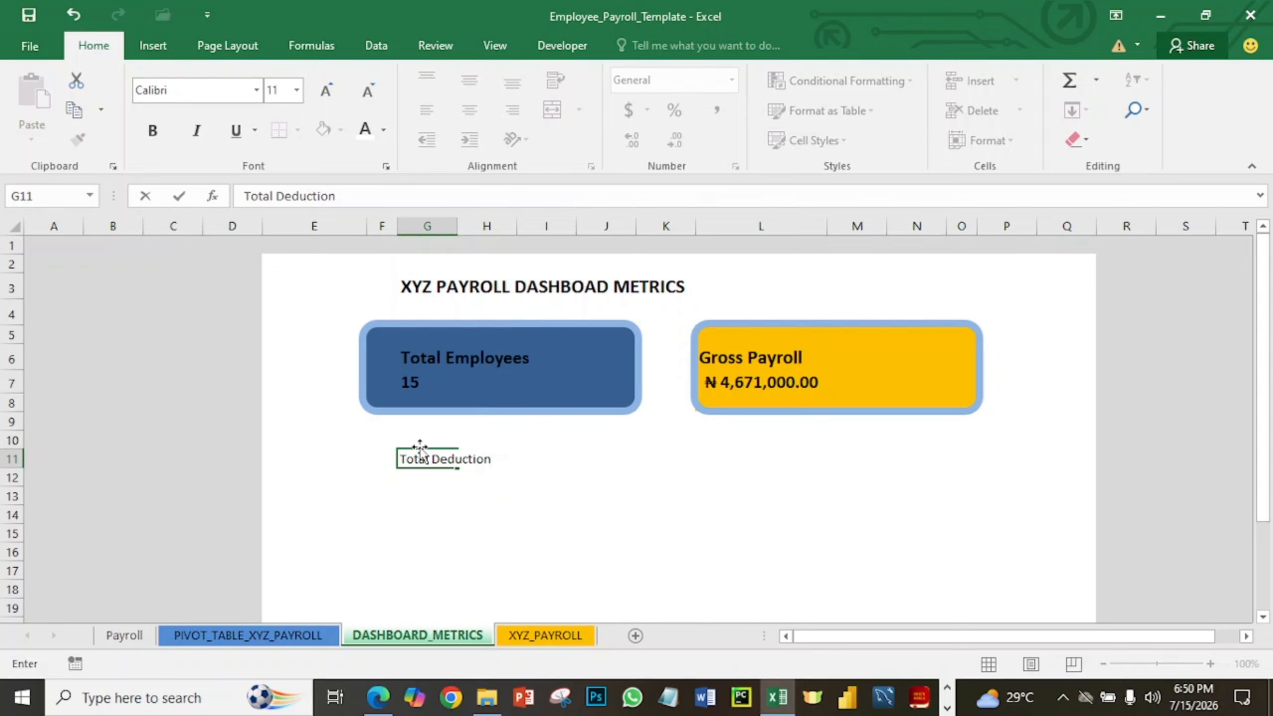
text(s)
click(541, 501)
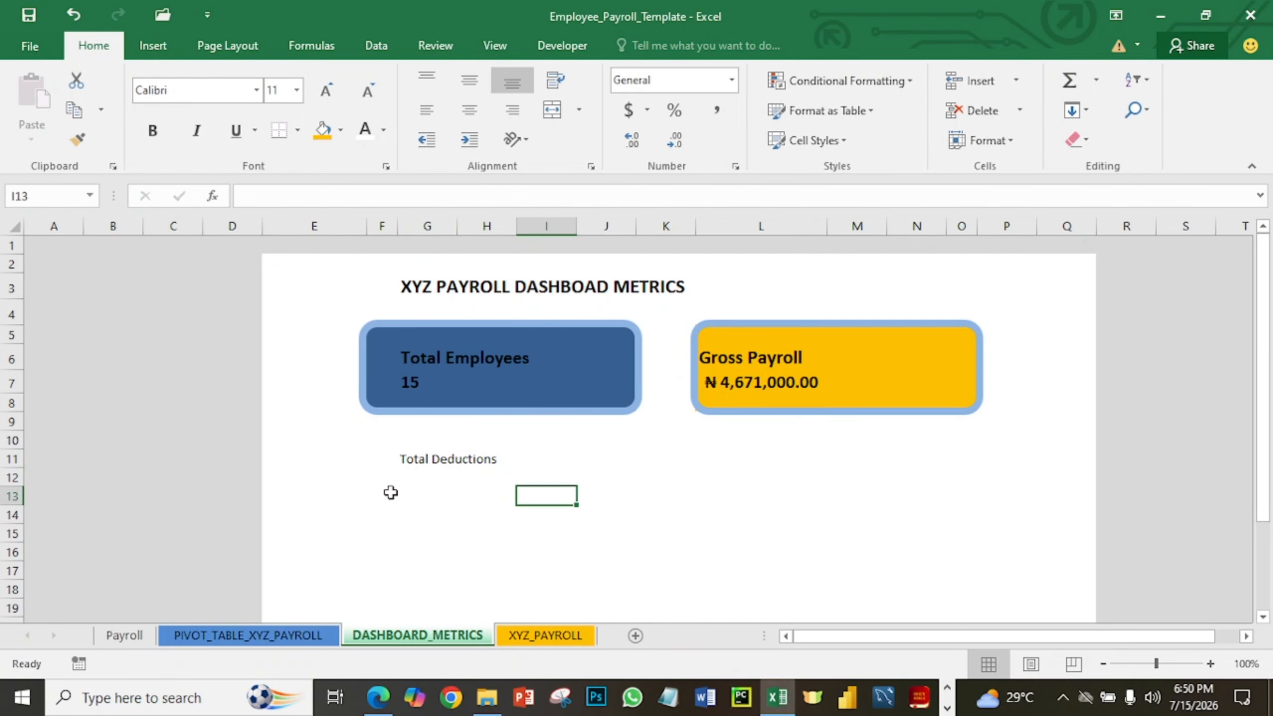
In G12, enter =SUM(XYZ_PAYROLL!M2:M1048576) to total deductions, giving 821580.
click(418, 479)
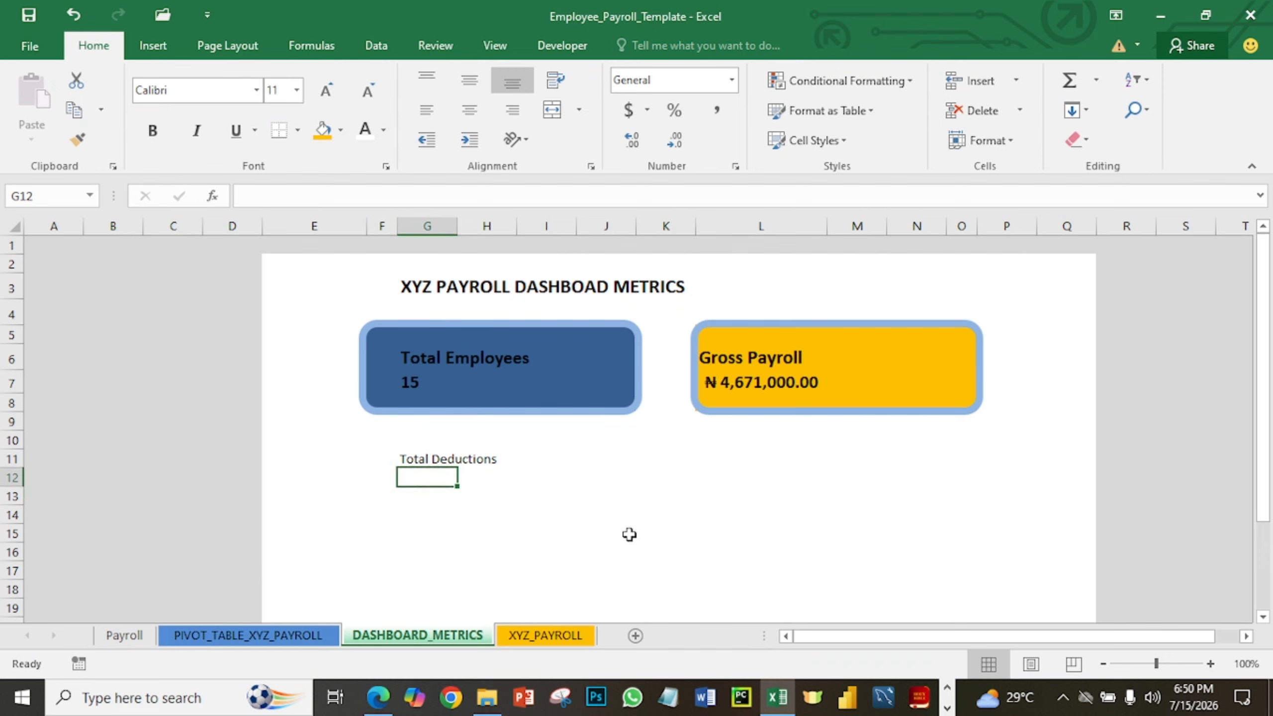
click(542, 636)
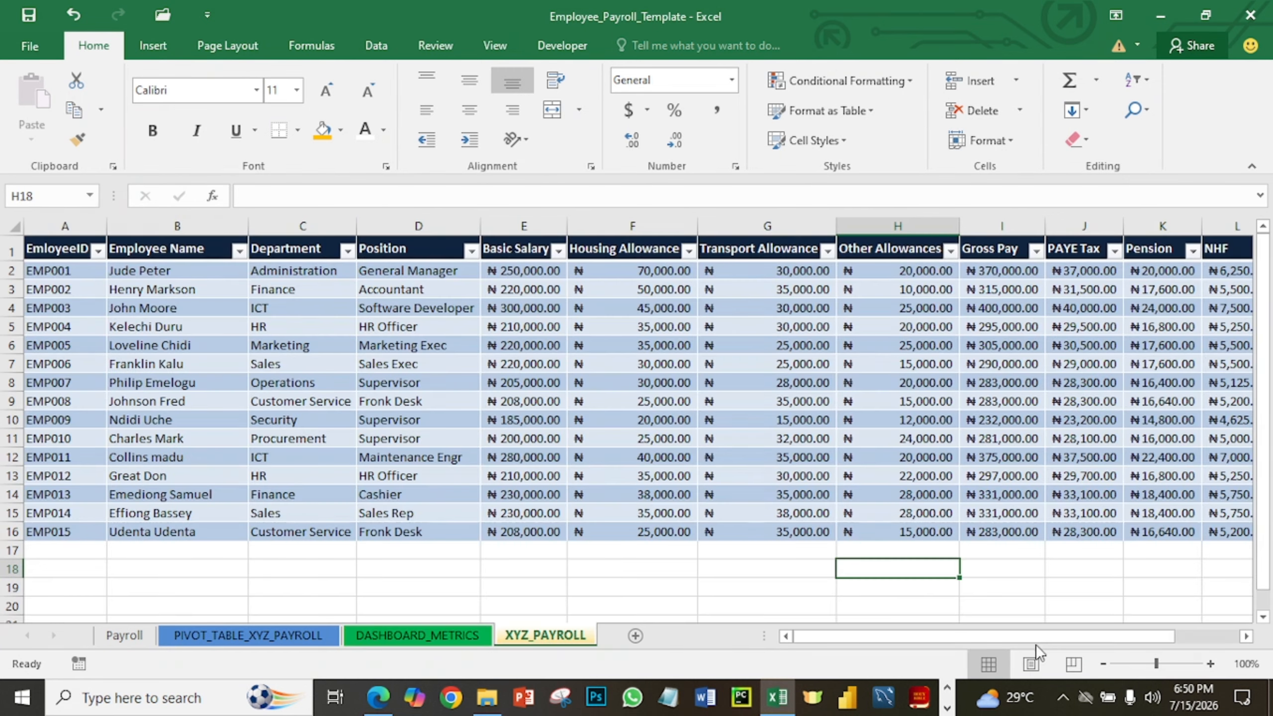
drag(1042, 638, 1138, 598)
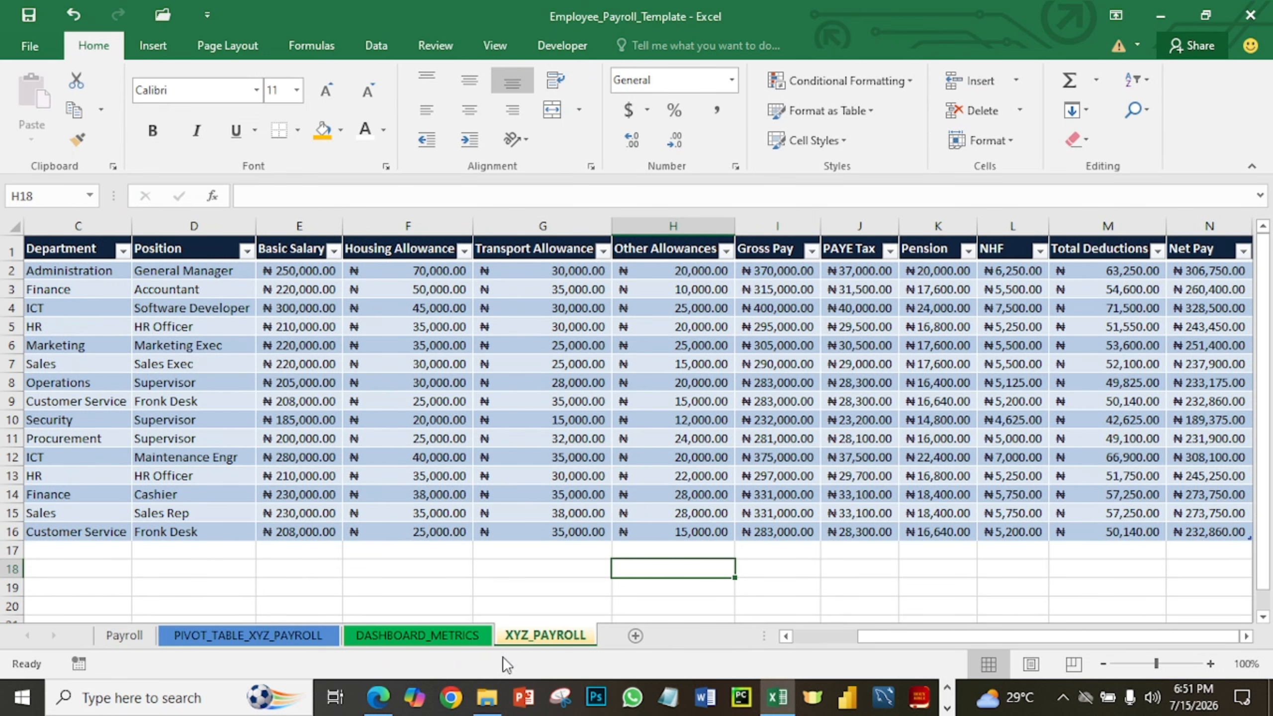
click(403, 638)
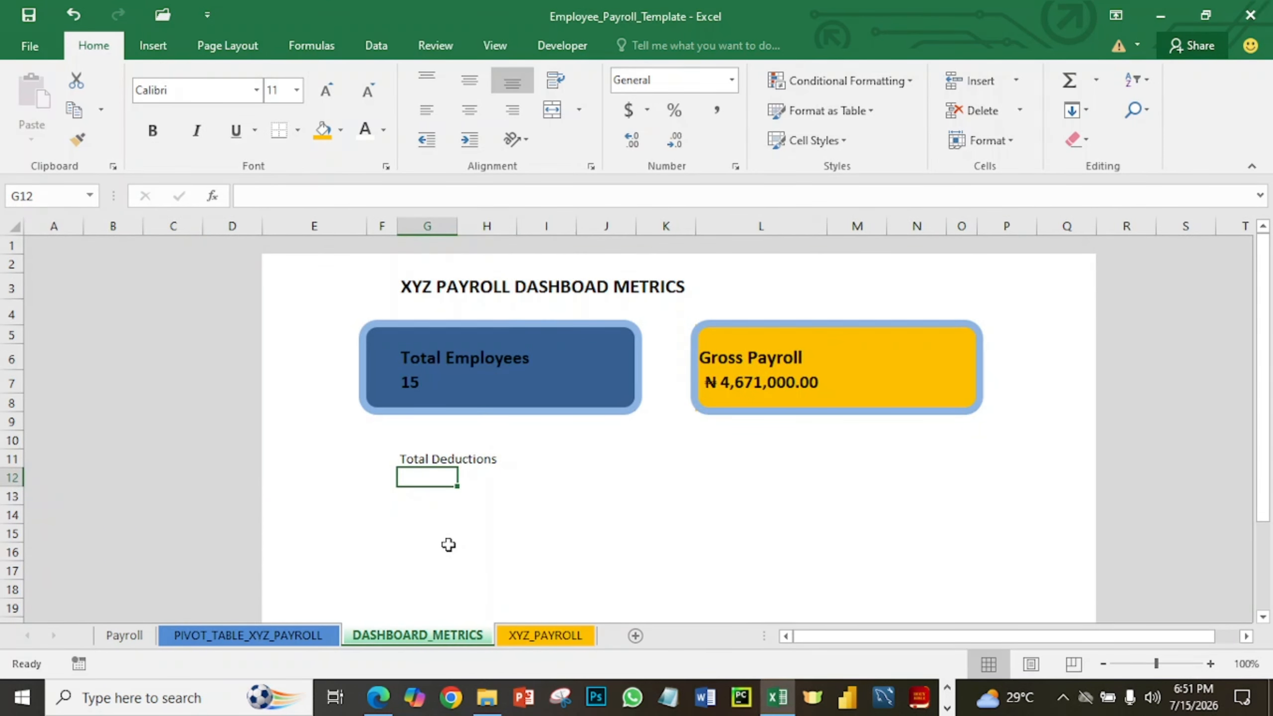
text(=)
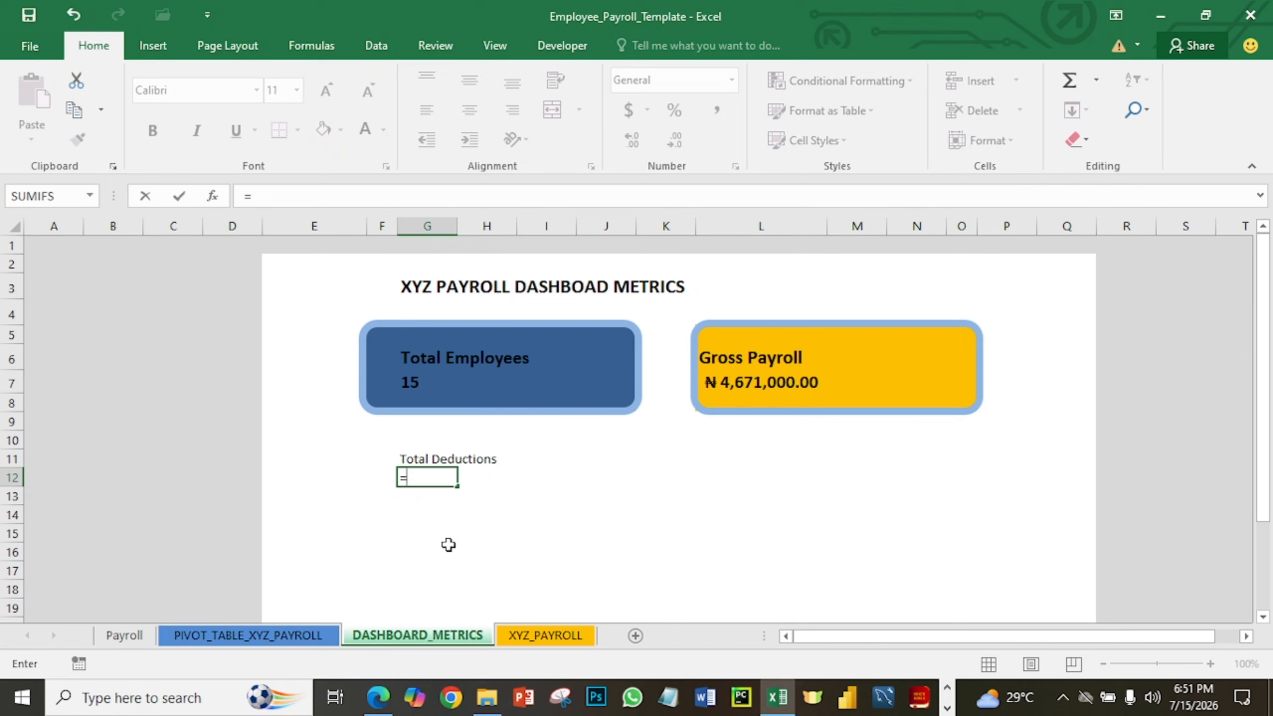
text(sum)
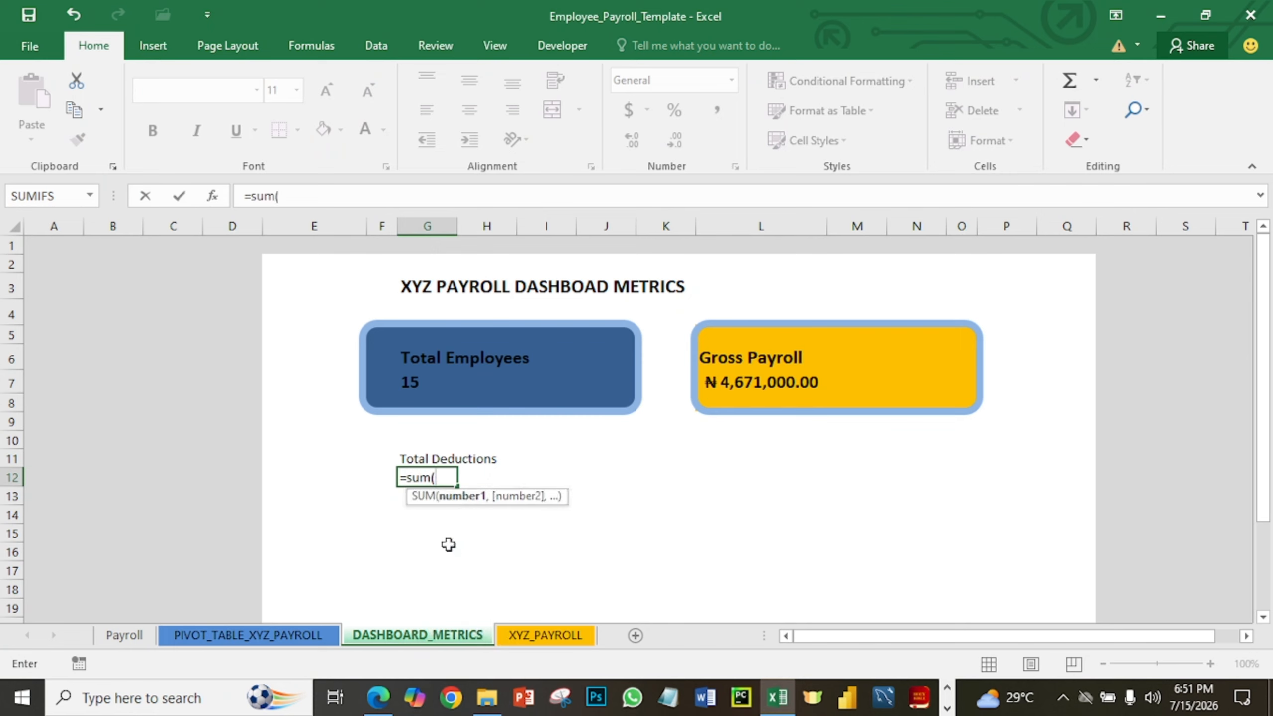
text((XYZ)
text(_PAYROLL)
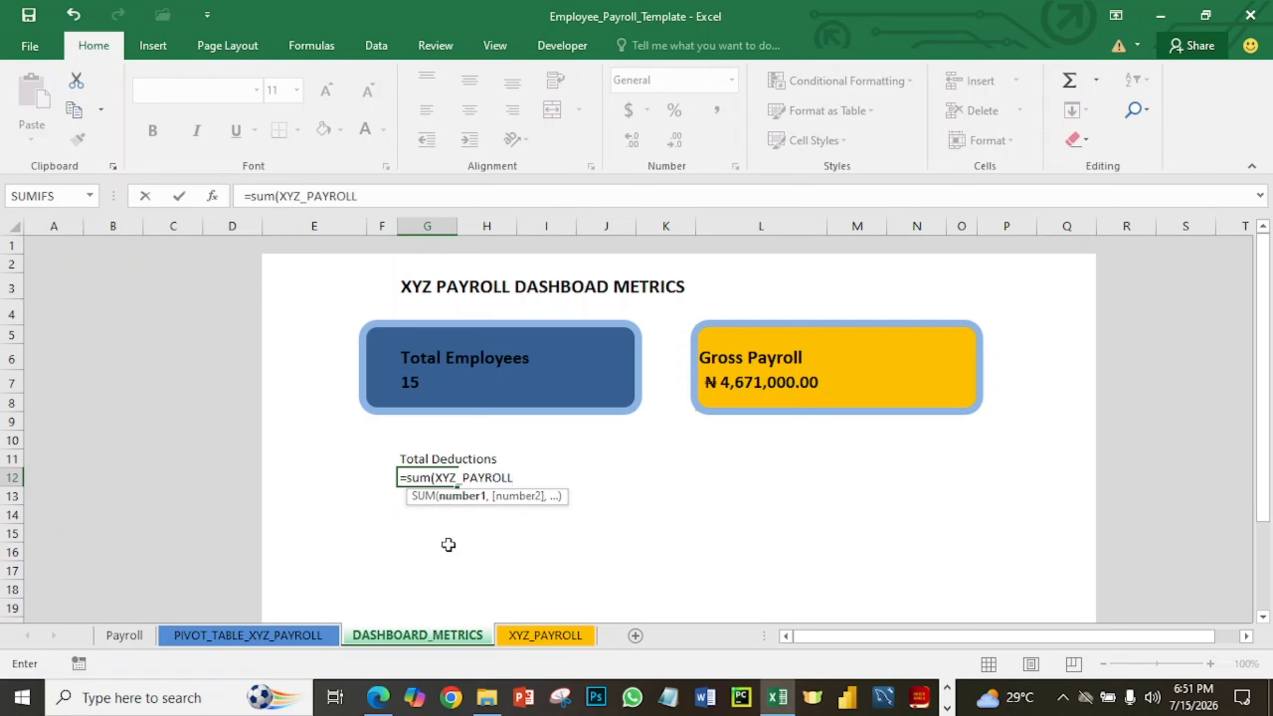
text(!m2:m1048)
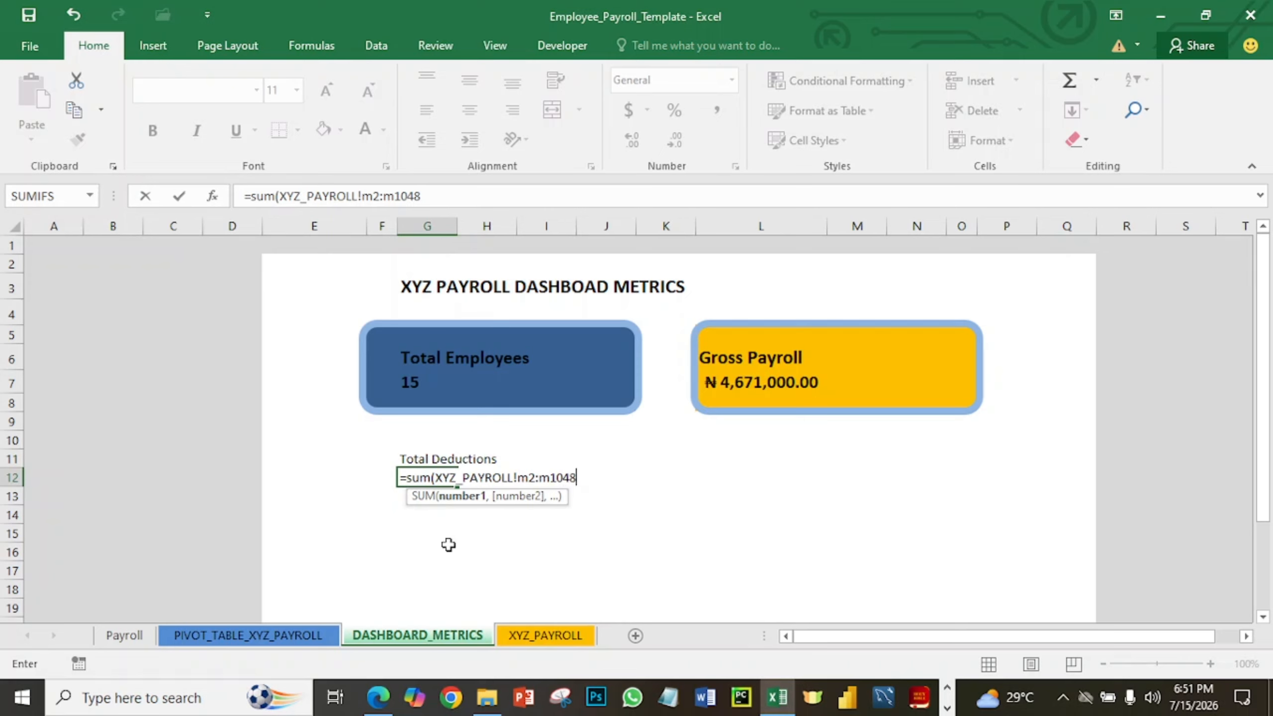
text(576))
key(Return)
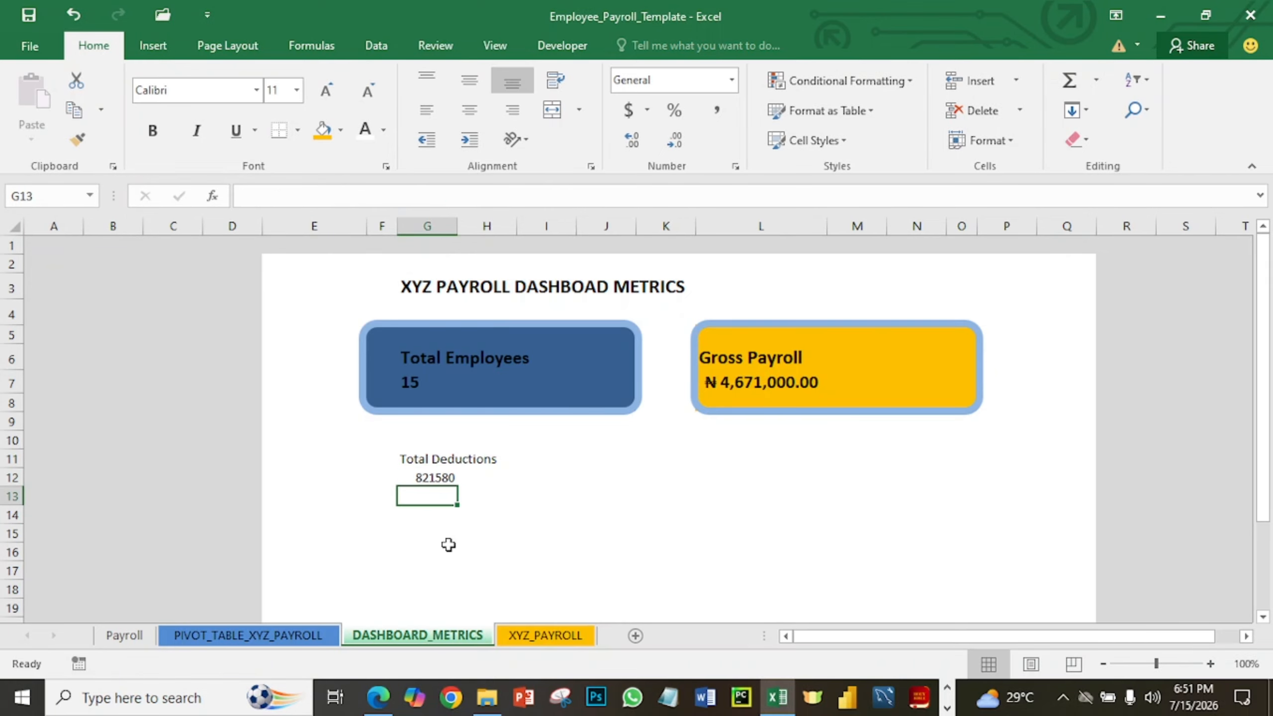
Make the Total Deductions label in G11 bold at 16 pt.
click(424, 477)
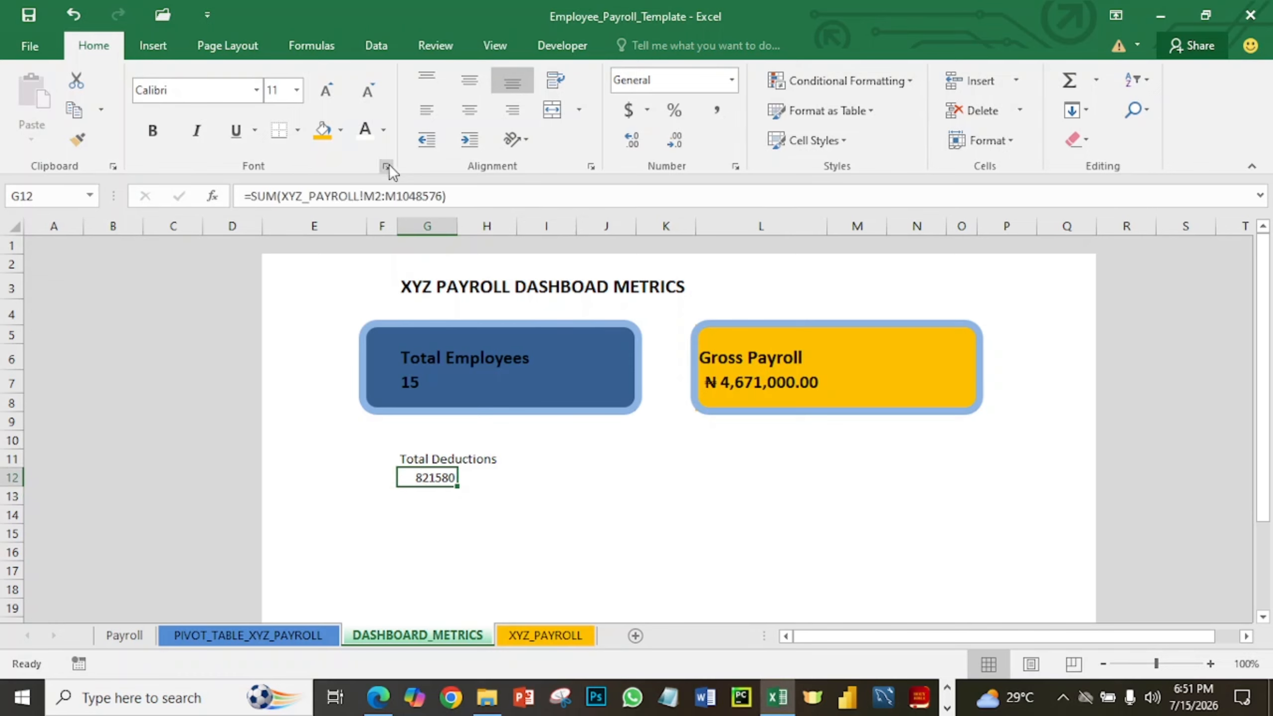
click(419, 460)
click(284, 91)
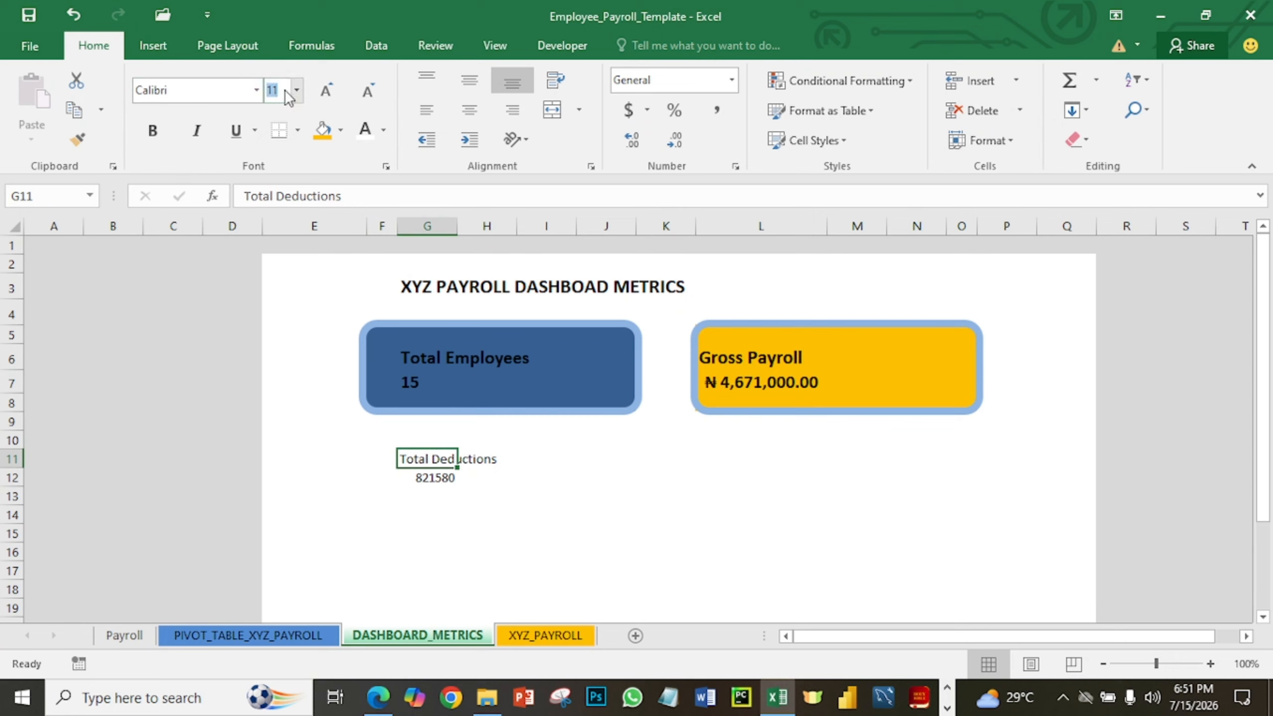
text(16)
key(Return)
click(153, 130)
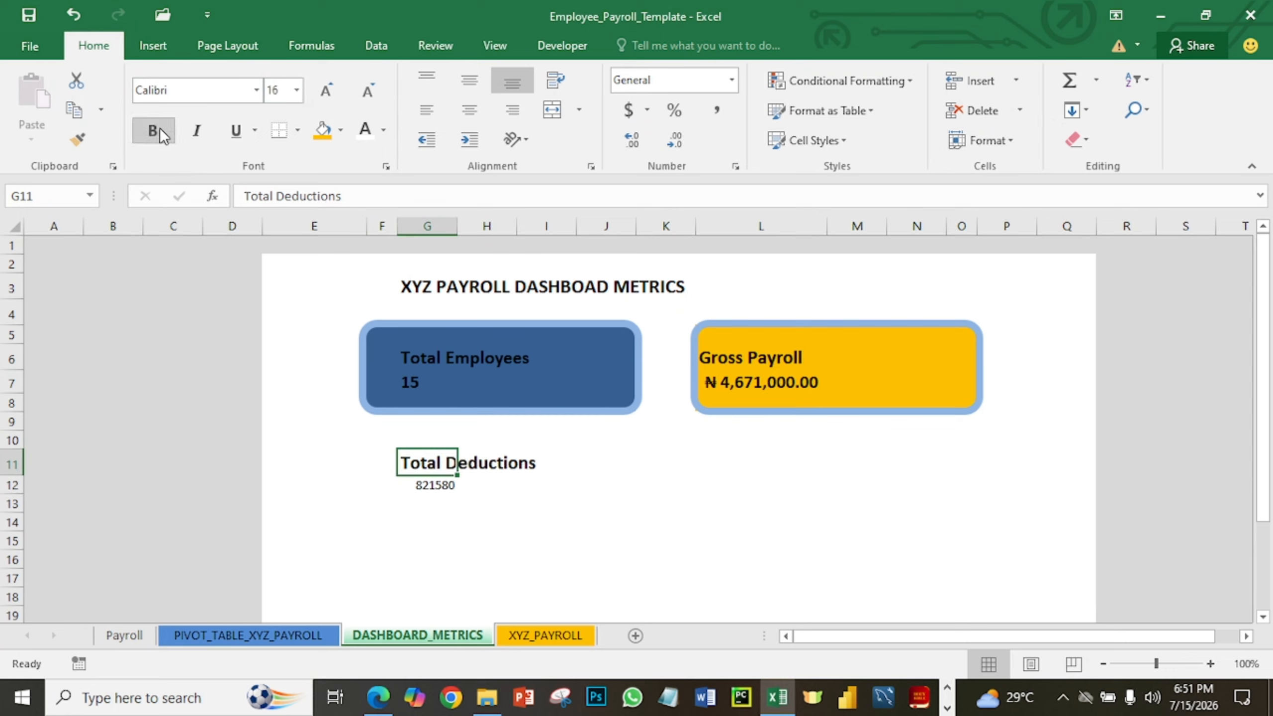
Make the 821580 total in G12 bold at 14 pt.
click(430, 485)
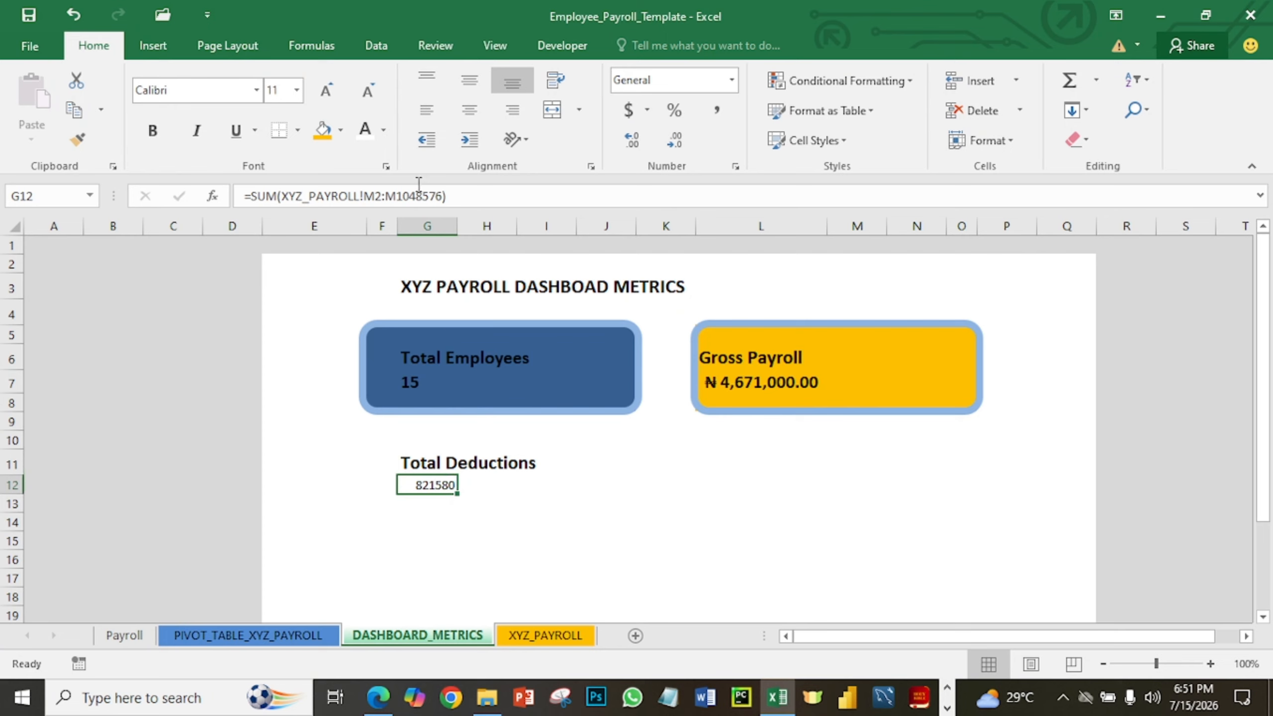
click(276, 91)
text(14)
key(Return)
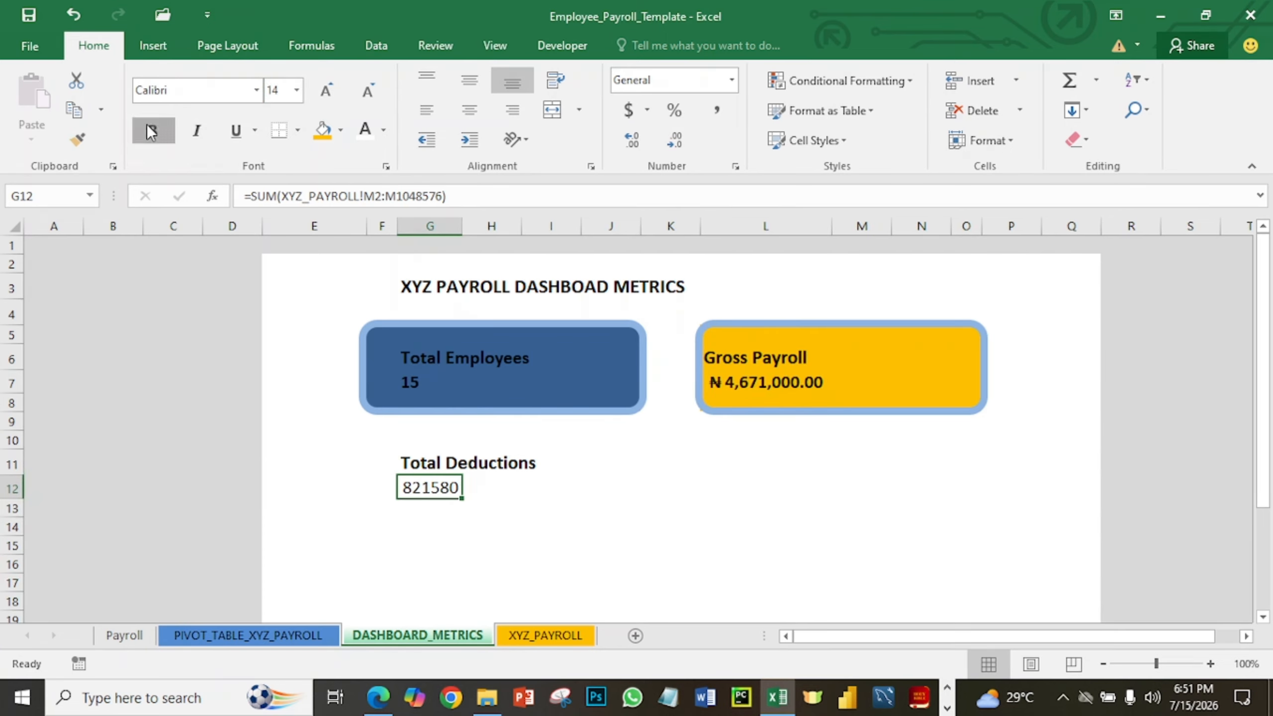
click(152, 131)
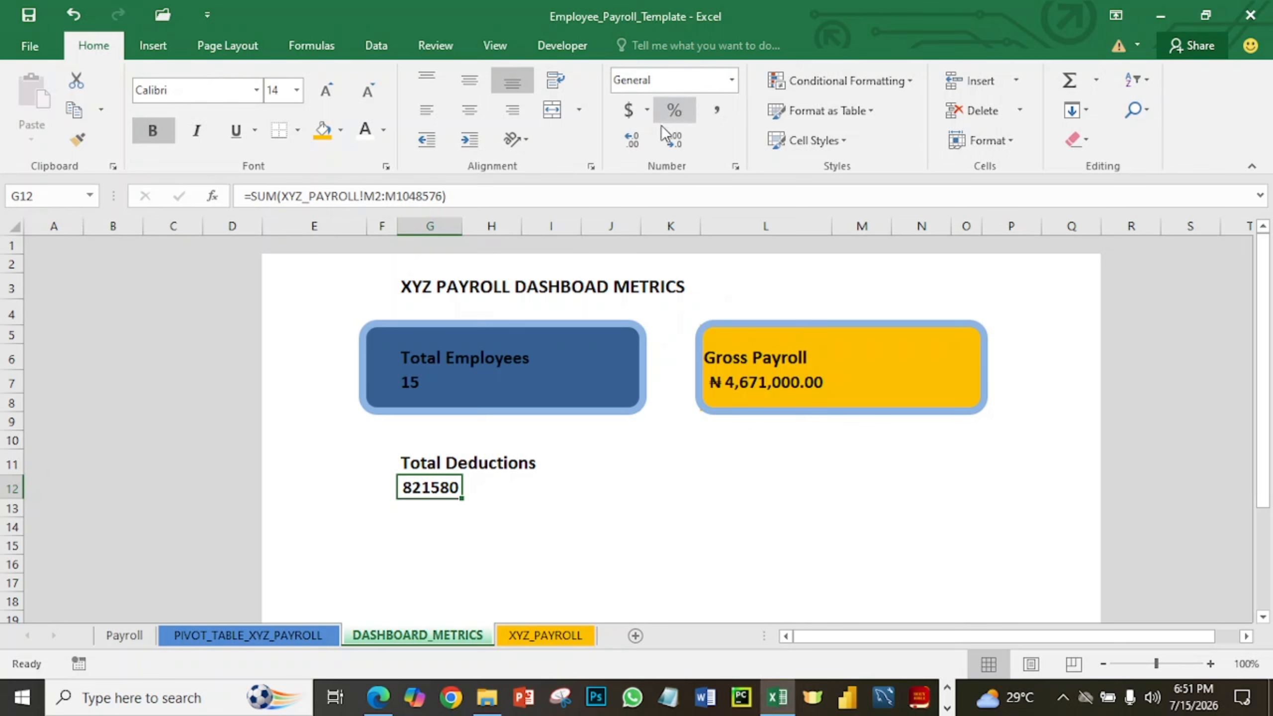
Apply ₦ Igbo accounting format to G12 so it shows ₦ 821,580.00.
click(647, 112)
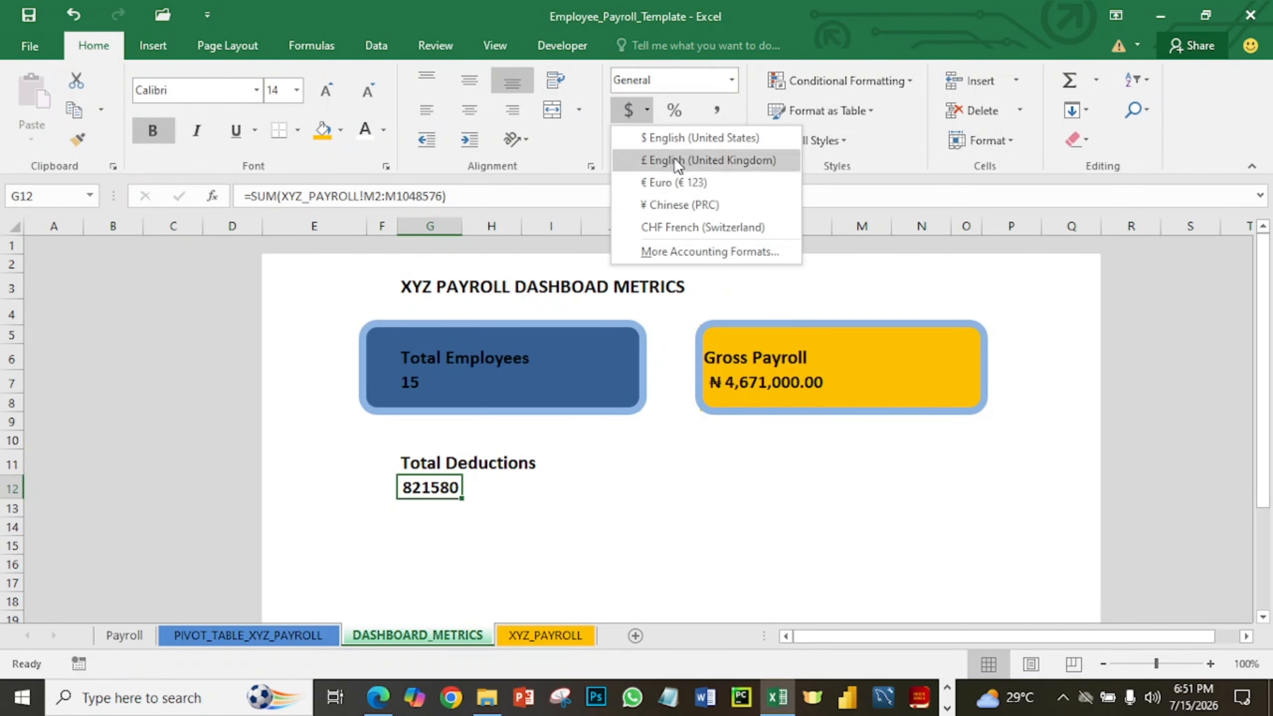
click(677, 247)
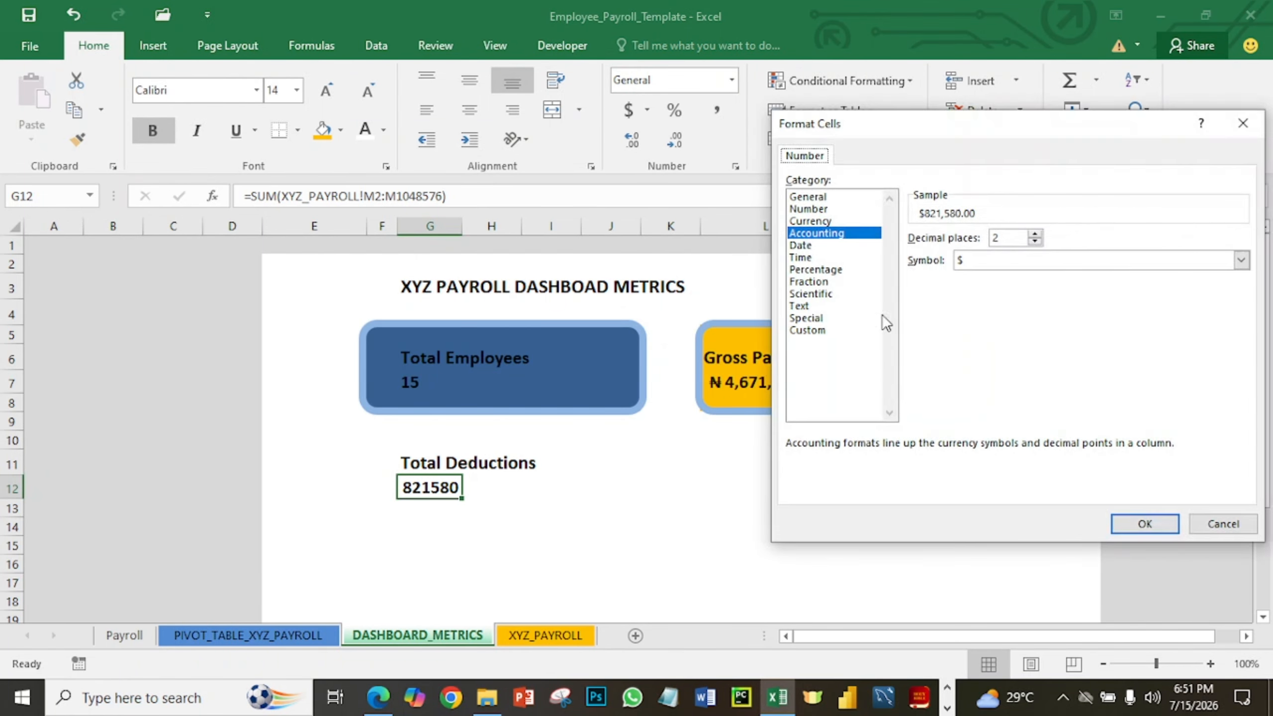
click(983, 263)
scroll(1027, 313, down, 5)
scroll(1025, 316, down, 12)
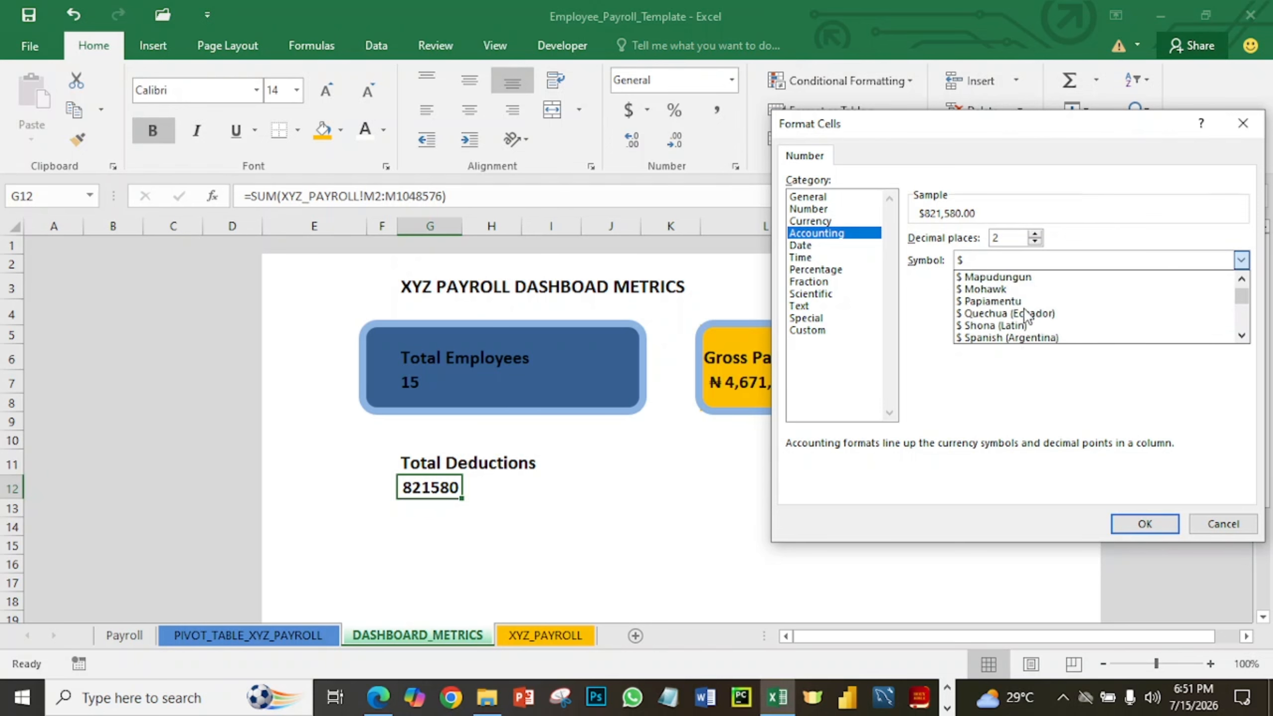
scroll(1026, 309, down, 3)
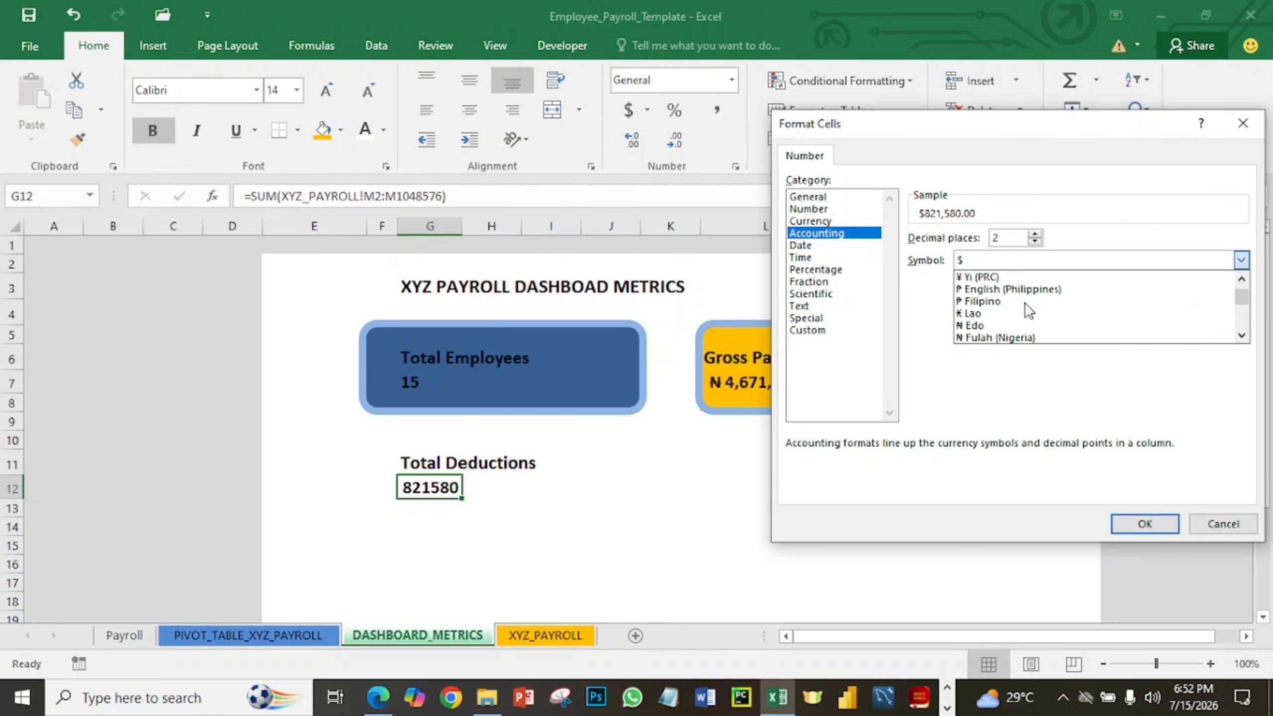
scroll(1012, 333, down, 1)
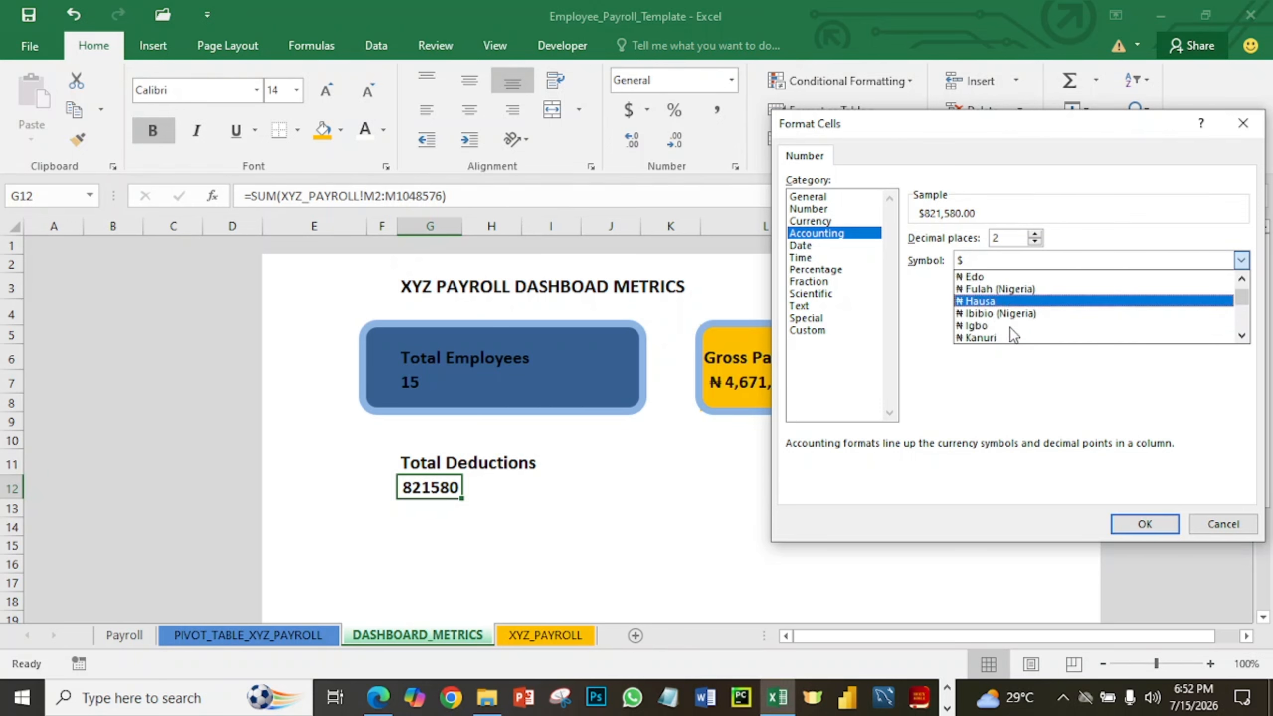
click(1001, 320)
click(1163, 525)
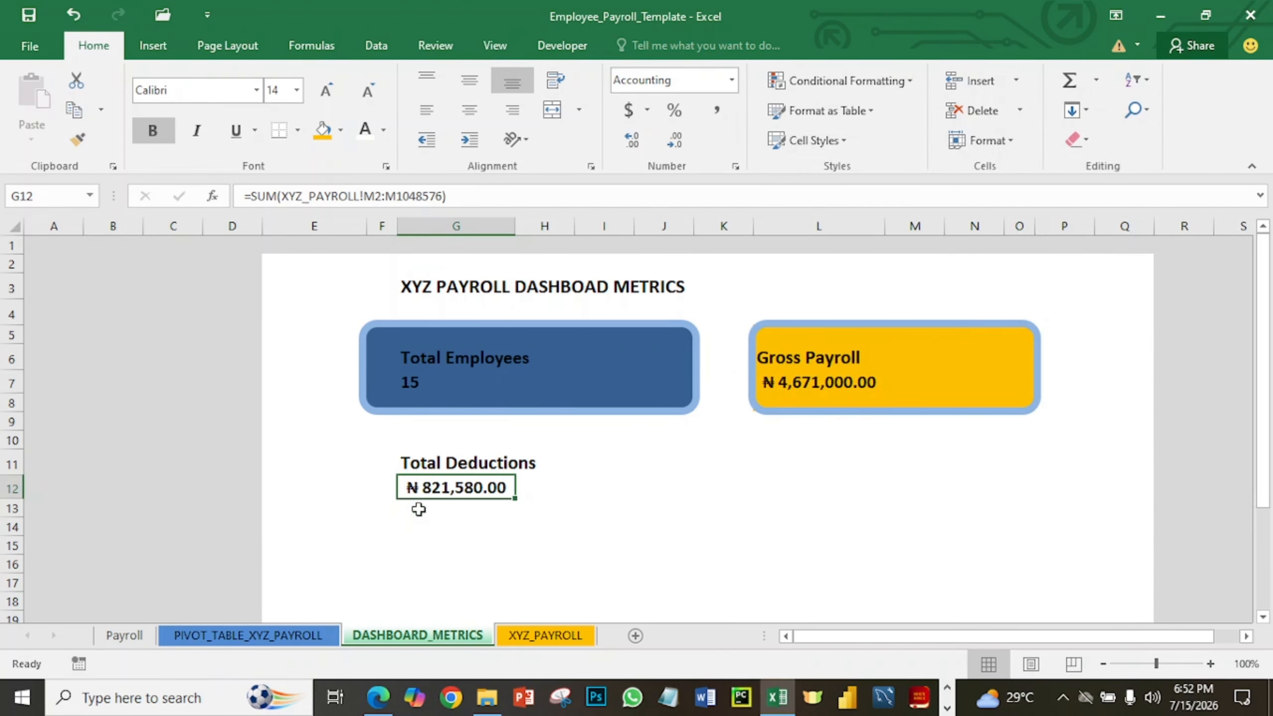
click(383, 445)
Fill the Total Deductions block F10:J13 green.
drag(392, 453, 643, 503)
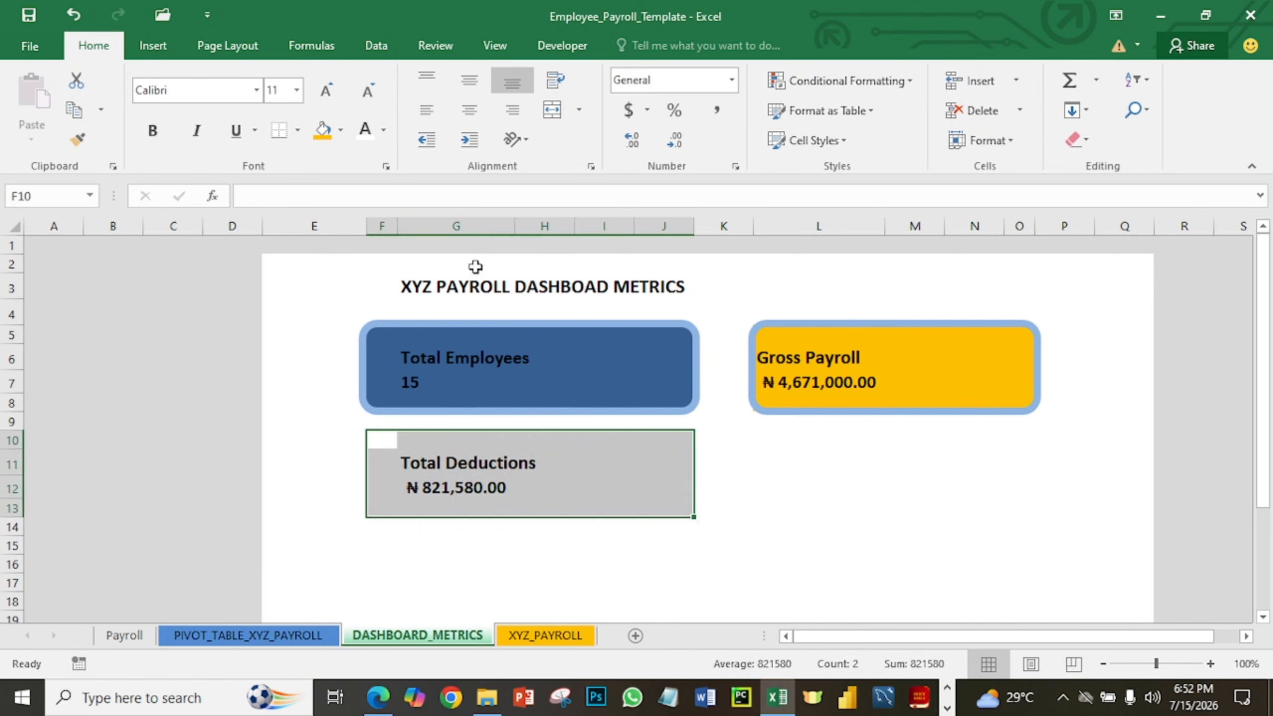
click(344, 140)
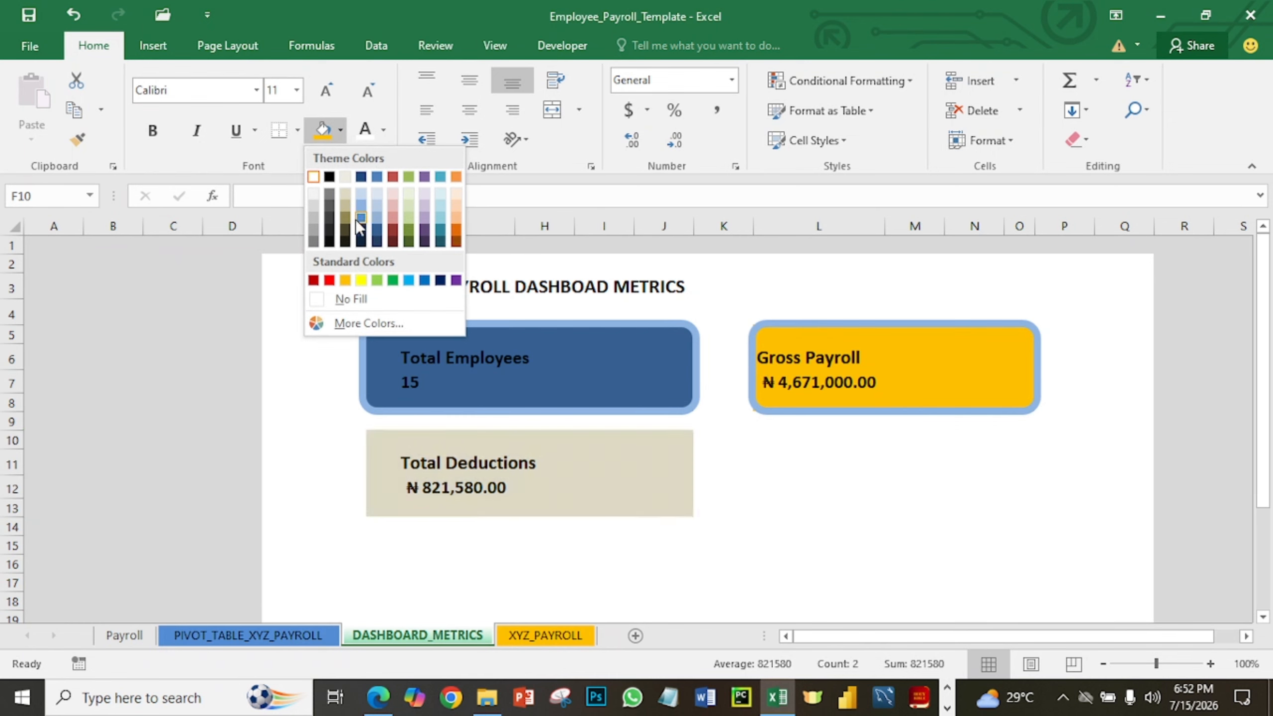
click(394, 280)
Copy the Total Employees rounded frame down around the Total Deductions cells.
click(577, 408)
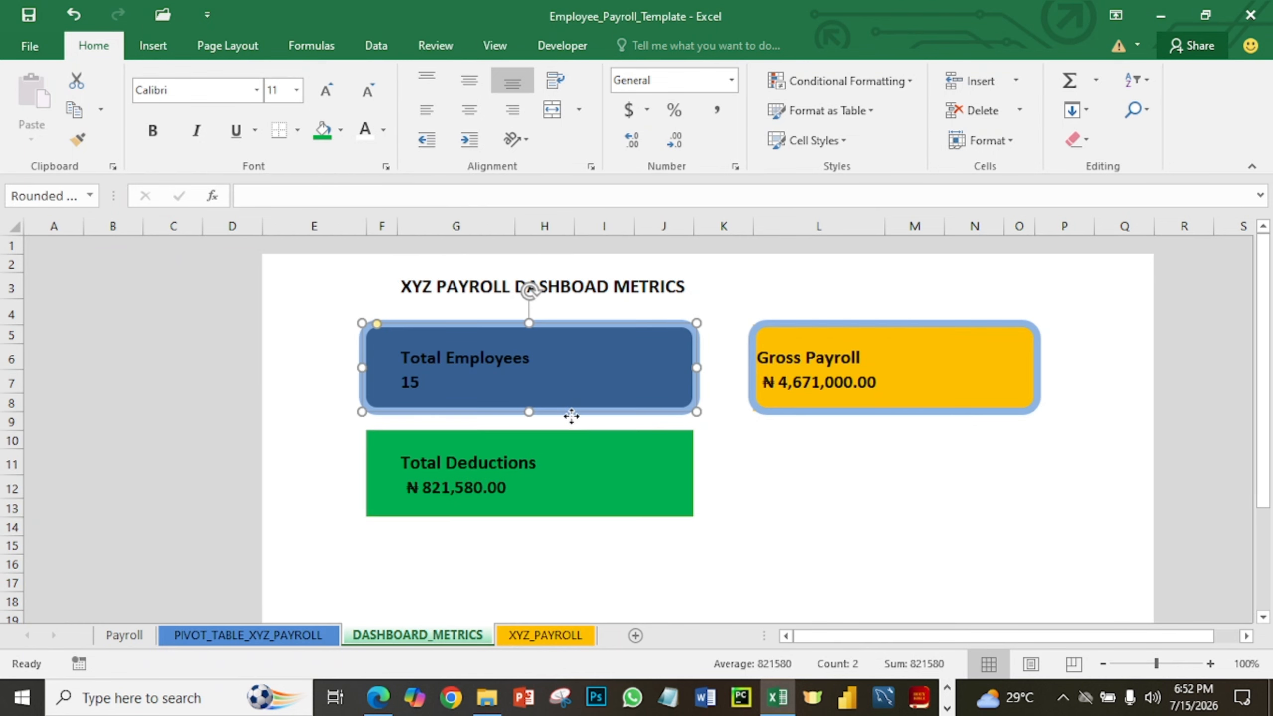
drag(592, 409, 582, 517)
click(775, 512)
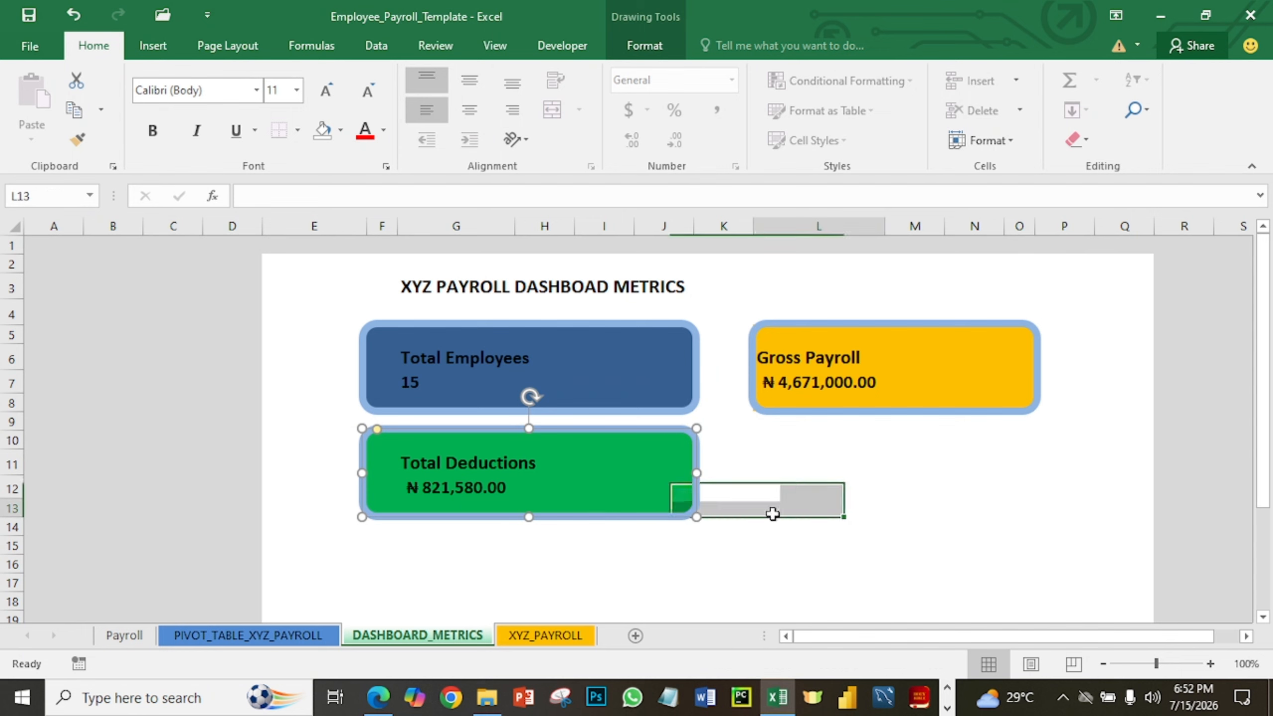
Enter 'Net Payroll' in L11 and format it bold at 16 pt.
click(792, 436)
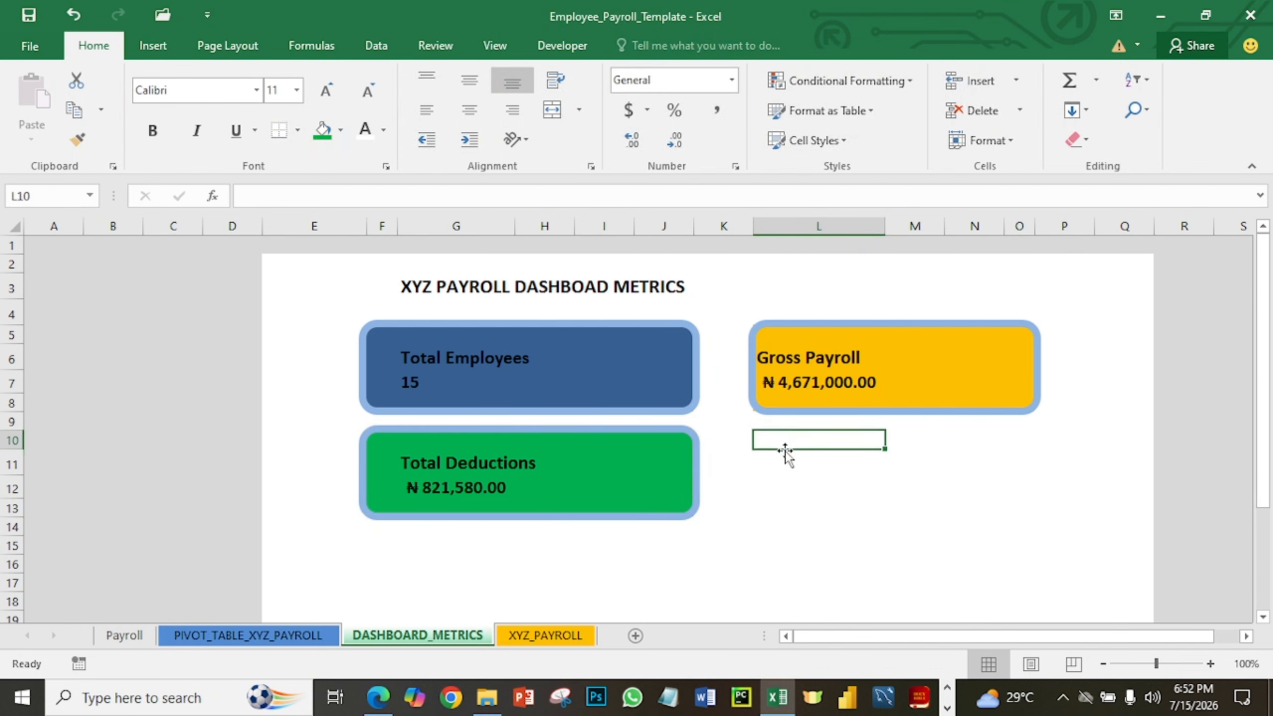
click(788, 460)
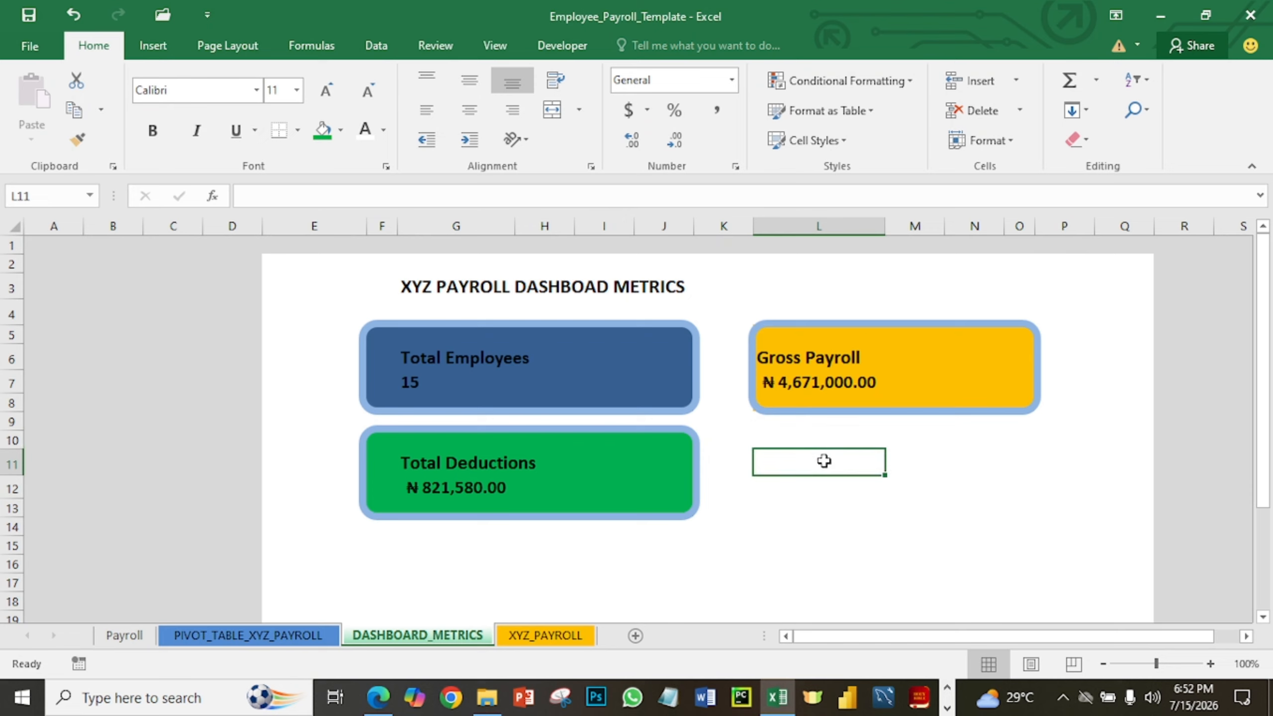
text(Net)
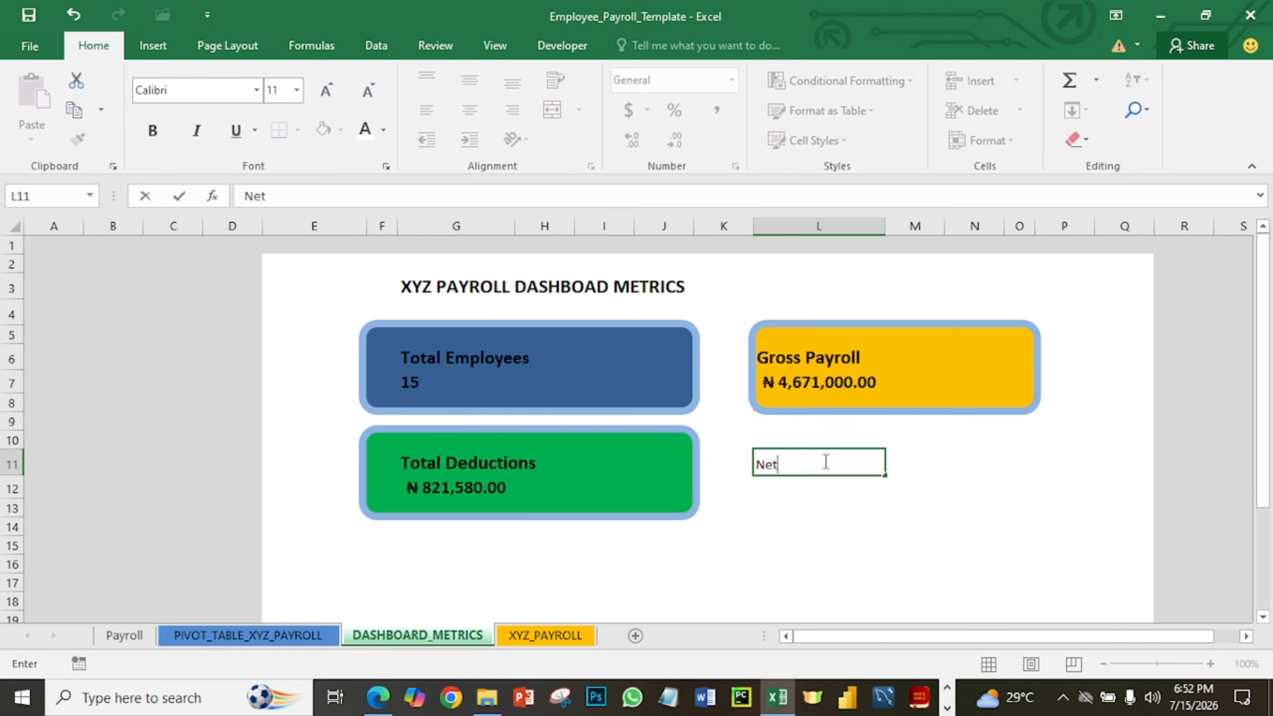
text( Payroll)
click(821, 528)
click(816, 463)
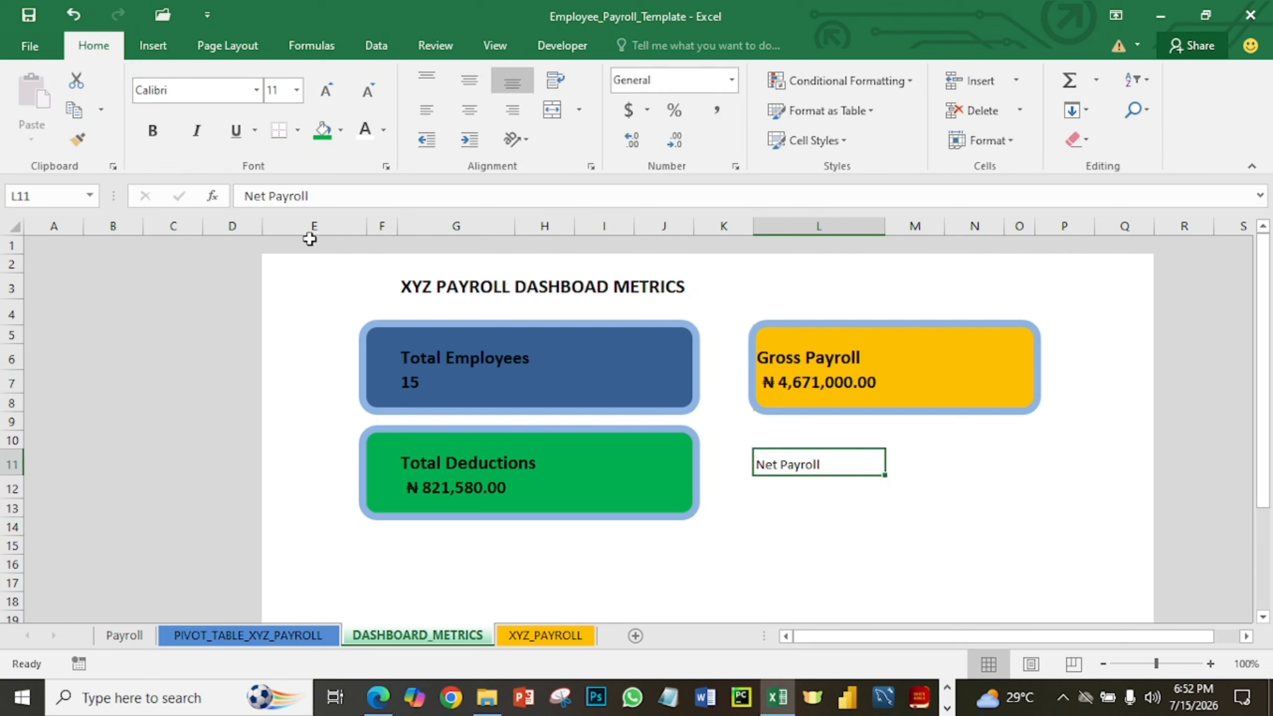
click(152, 130)
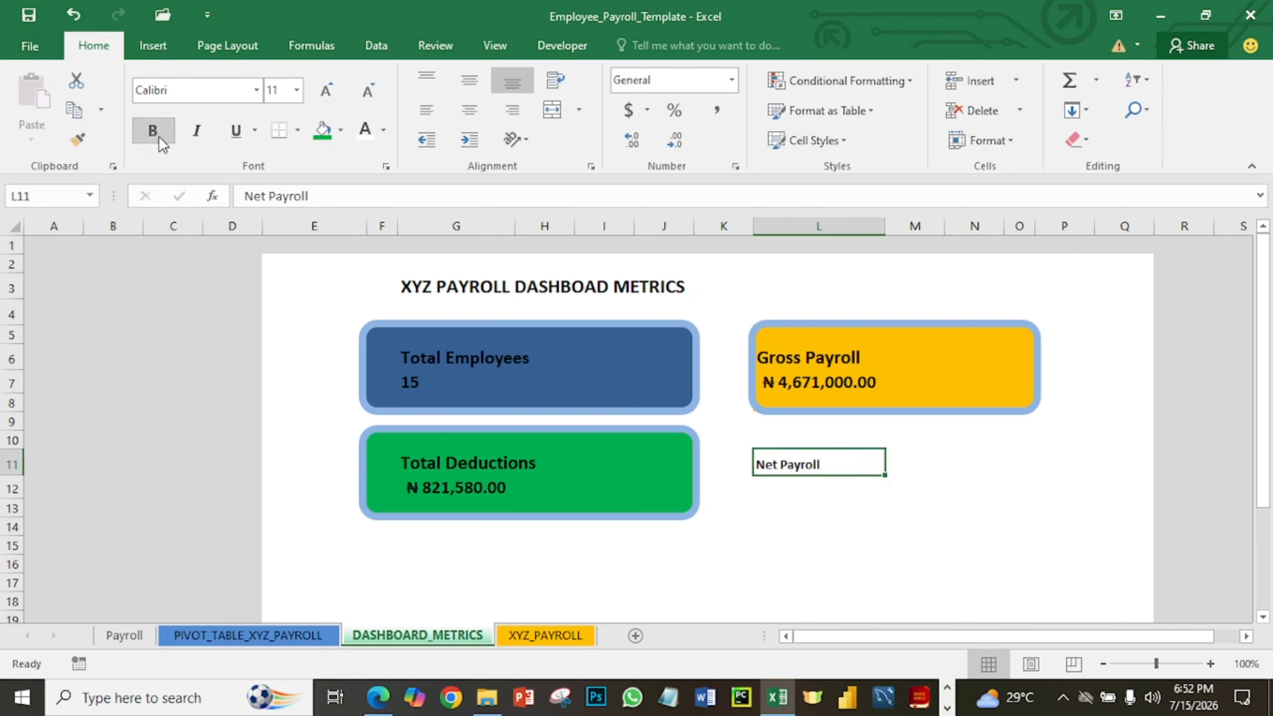
click(280, 94)
text(1)
key(Return)
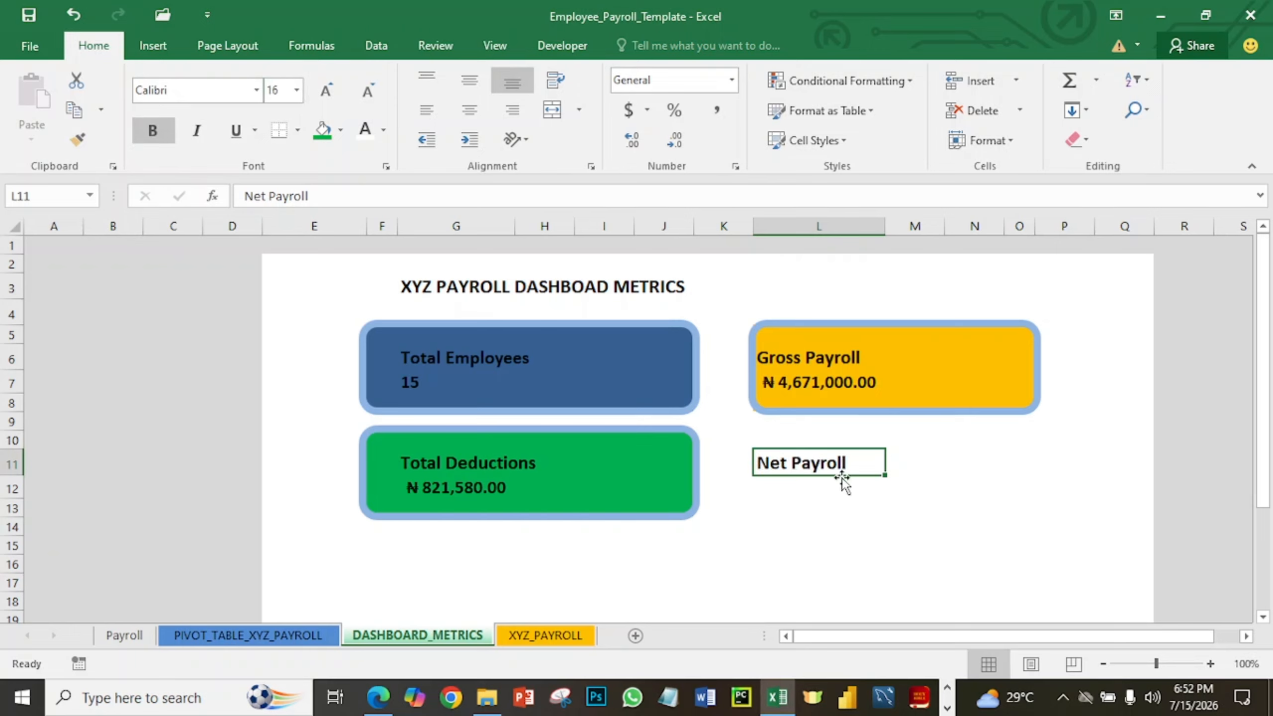
click(799, 485)
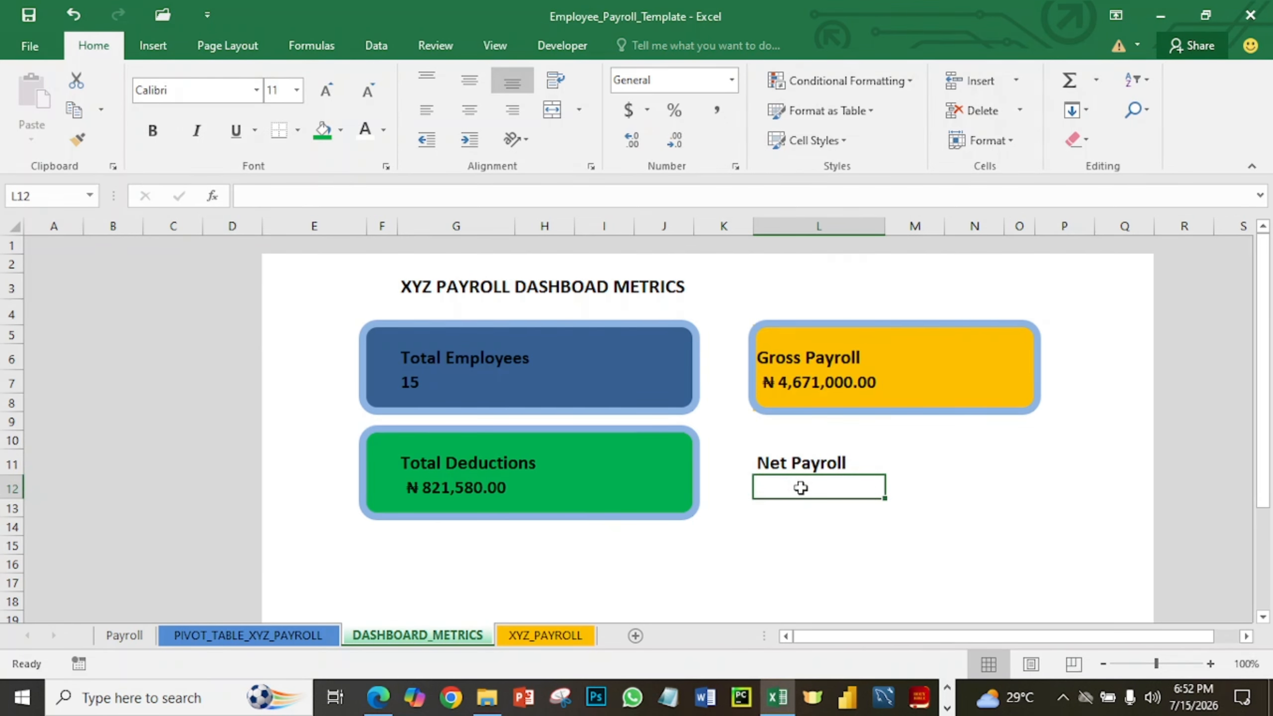
Enter =SUM(XYZ_PAYROLL!N2:N1048576) in L12, giving 3849420, and left-align it.
click(544, 636)
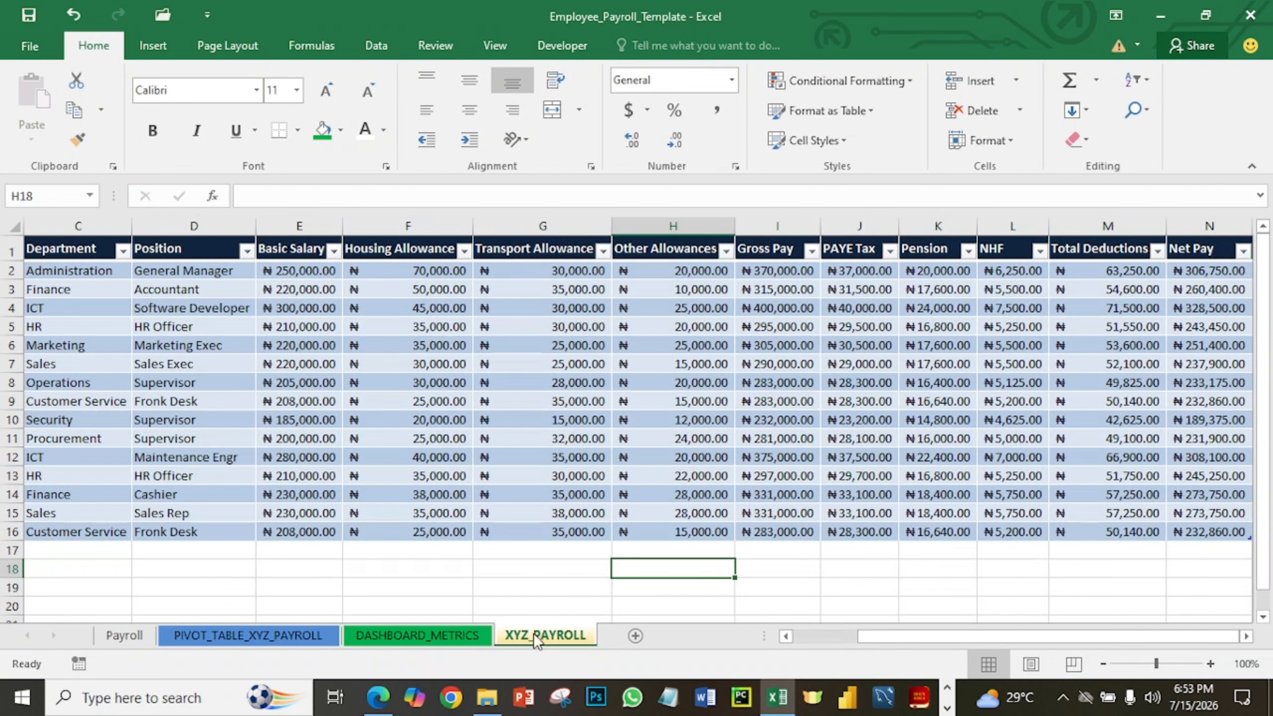
click(446, 633)
text(=sum)
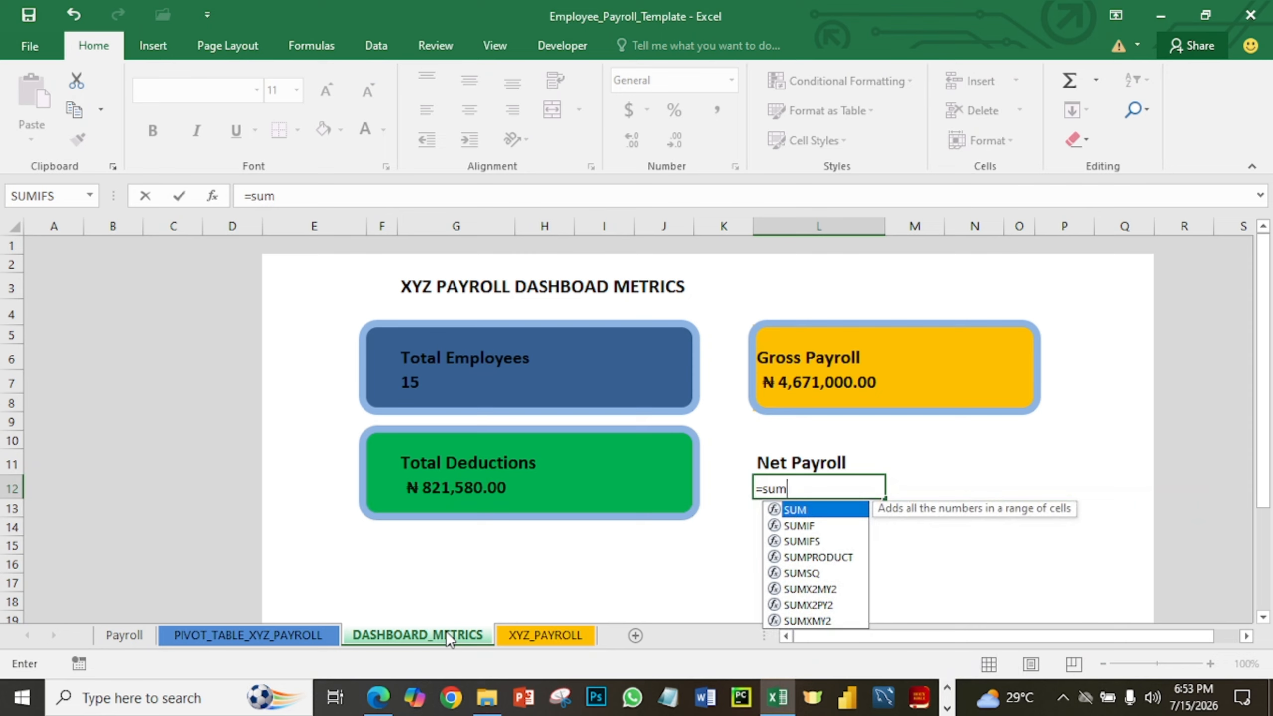
text(()
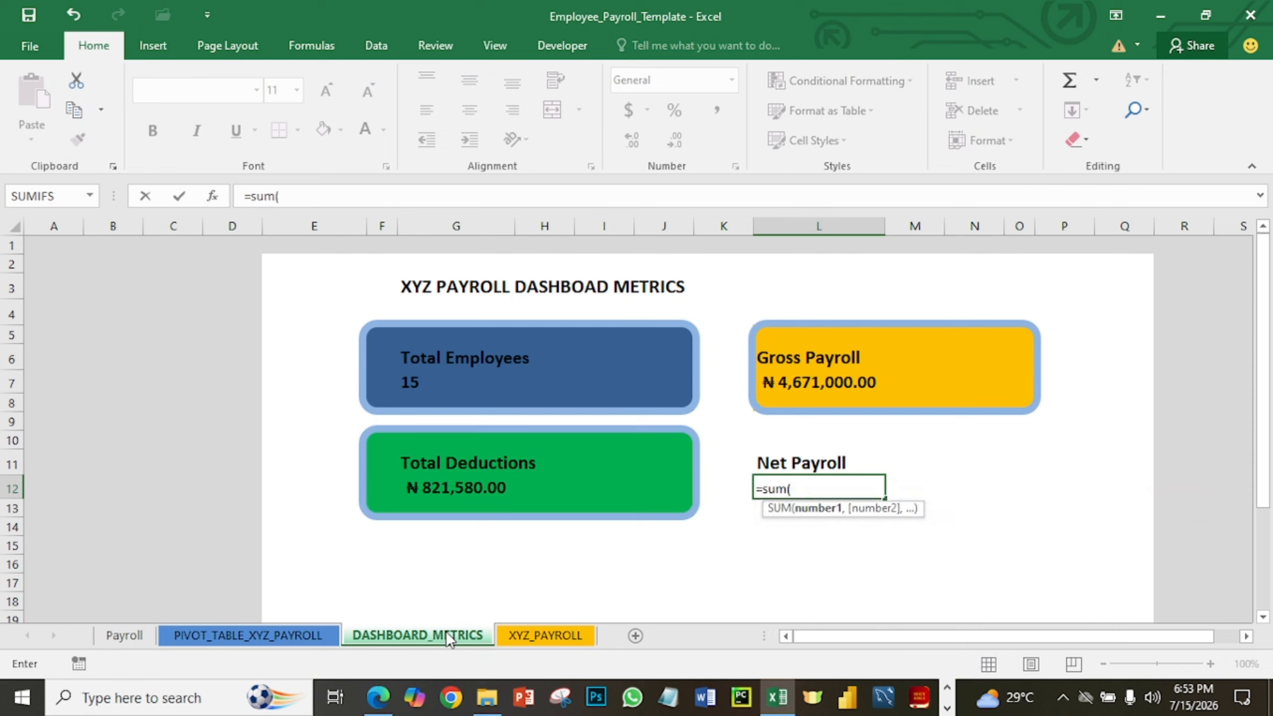
text(XYZ_PAYROLL!n2..n1048576)
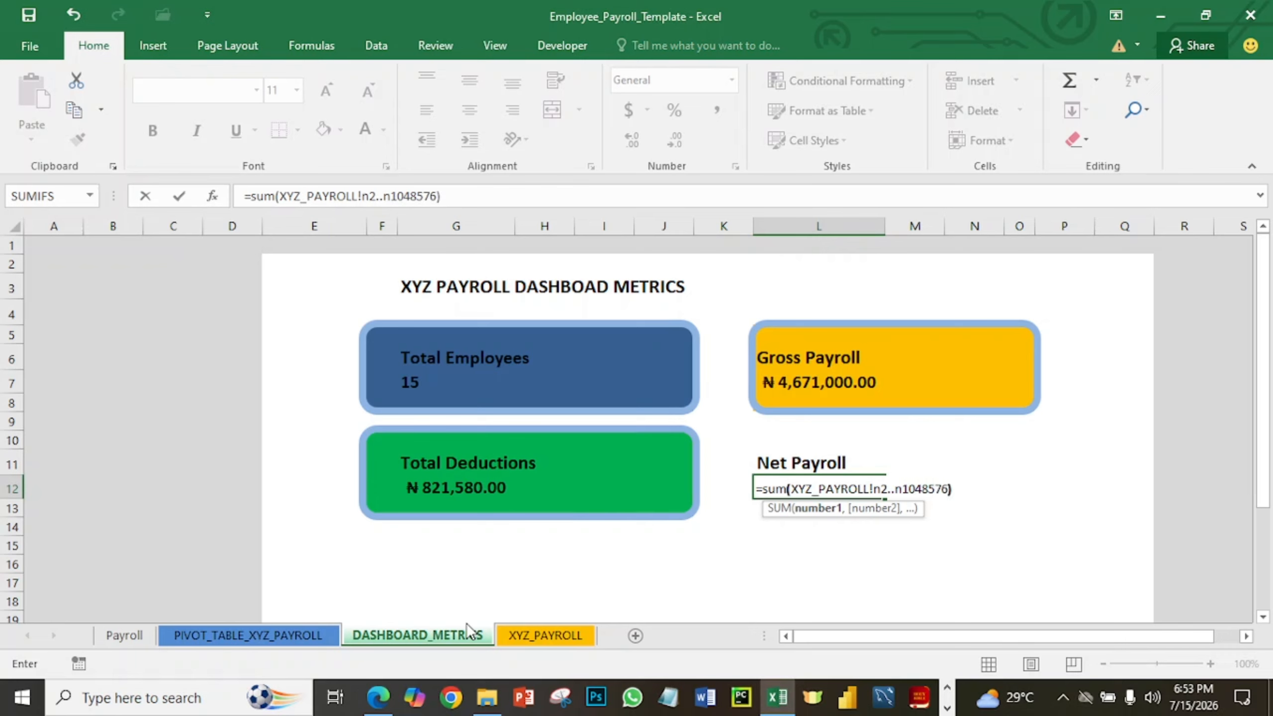
key(Return)
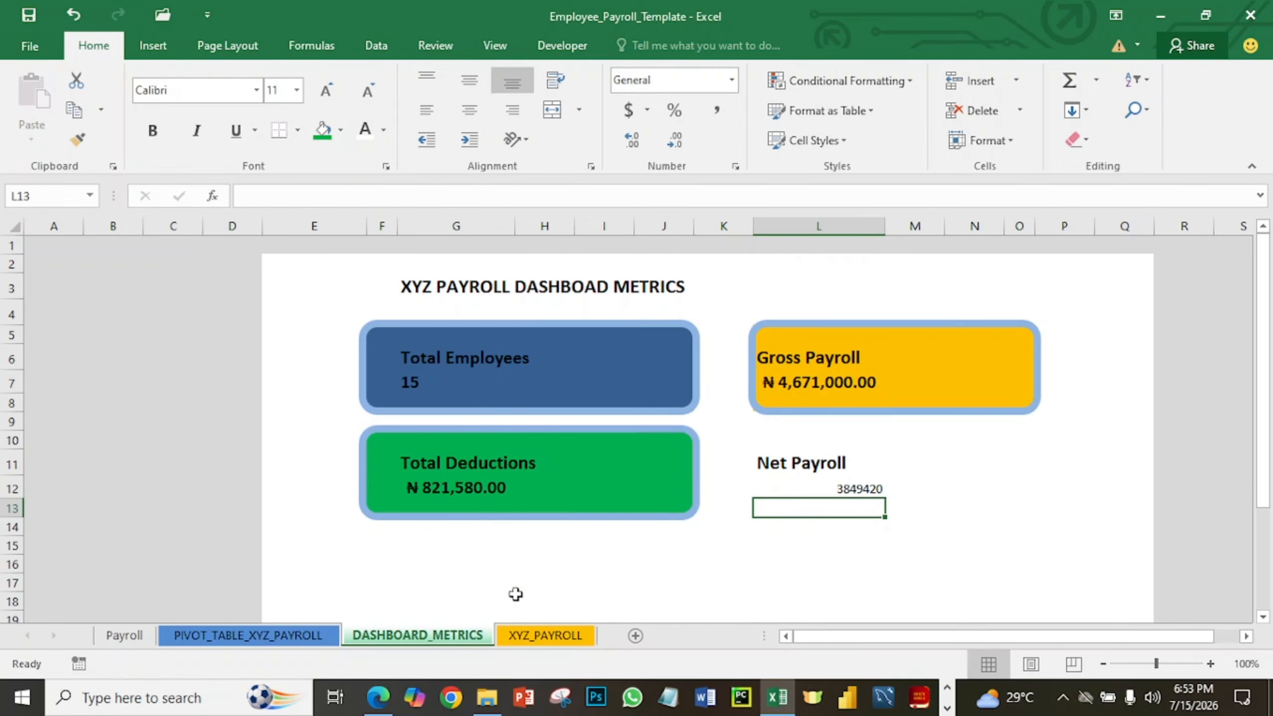
click(814, 482)
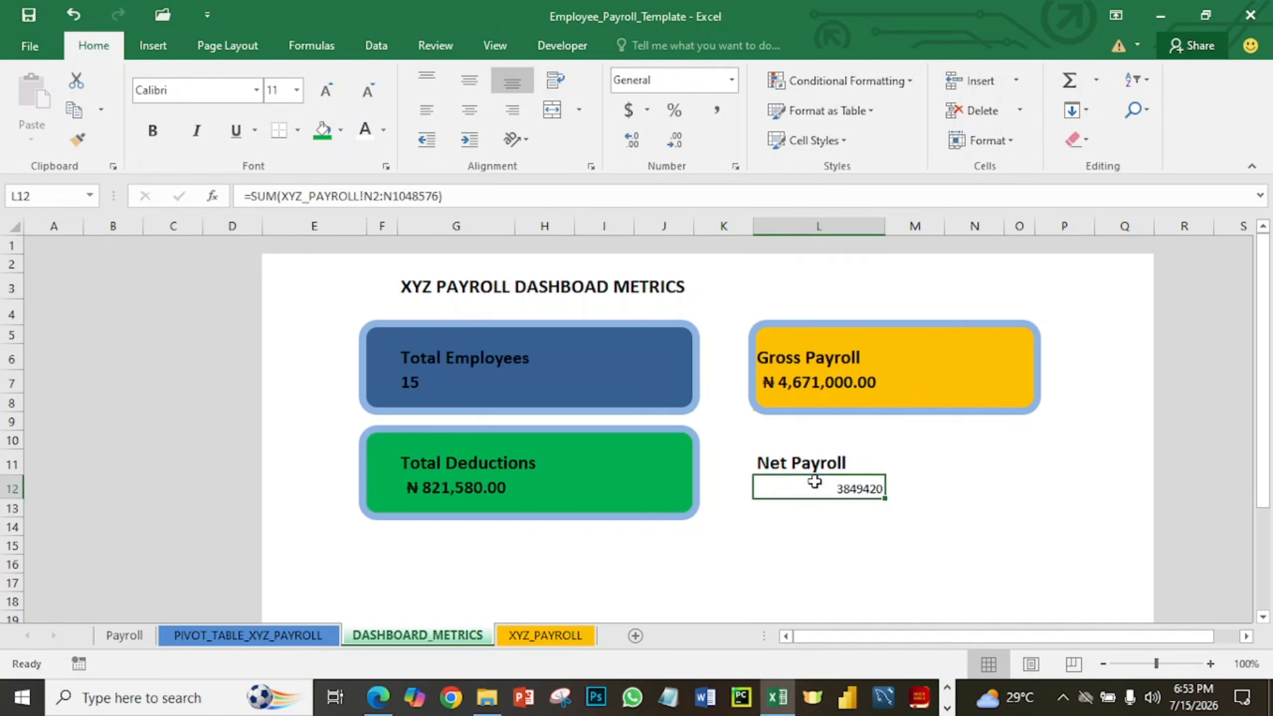
click(438, 114)
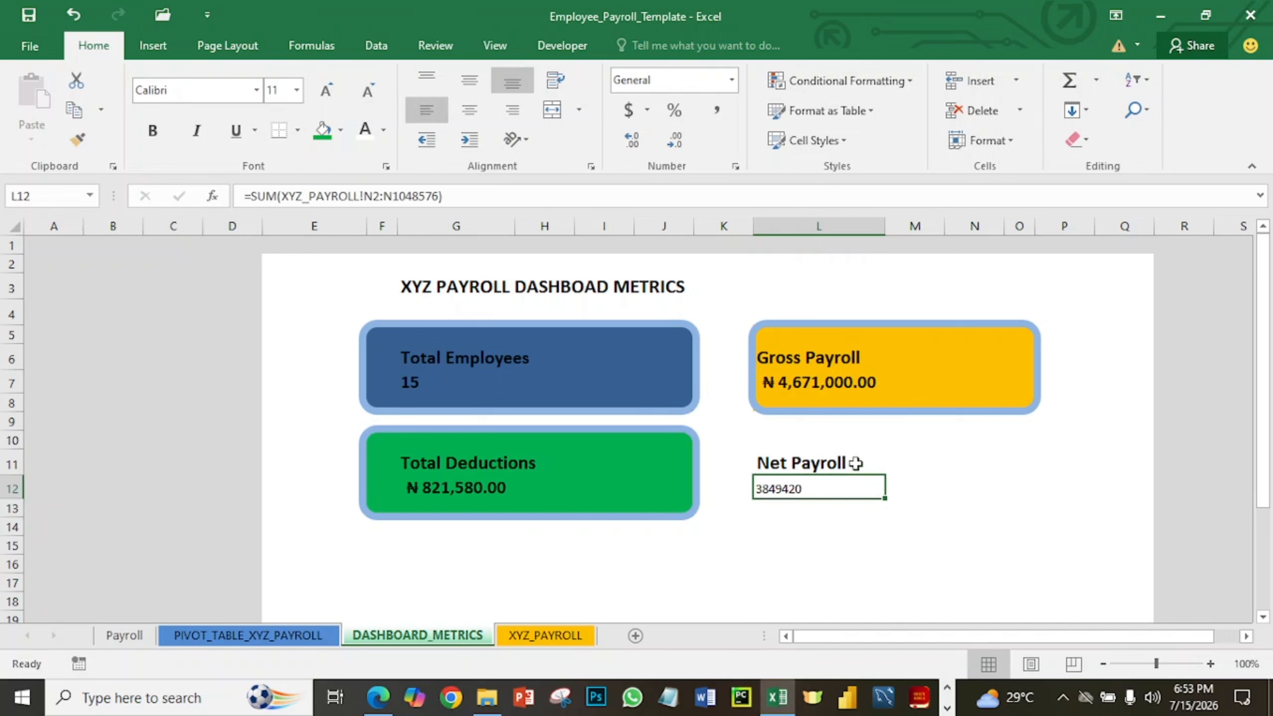
Make the Net Payroll total in L12 bold at 14 point.
click(276, 90)
text(1)
key(Return)
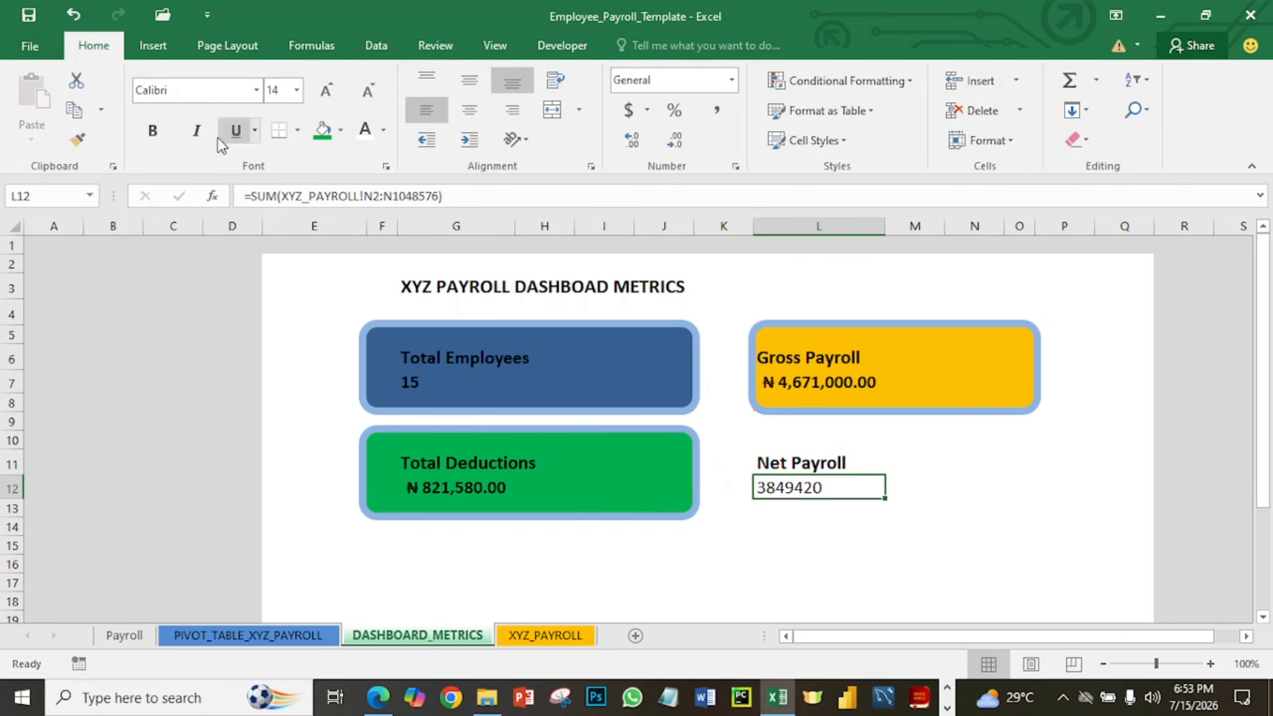
click(157, 128)
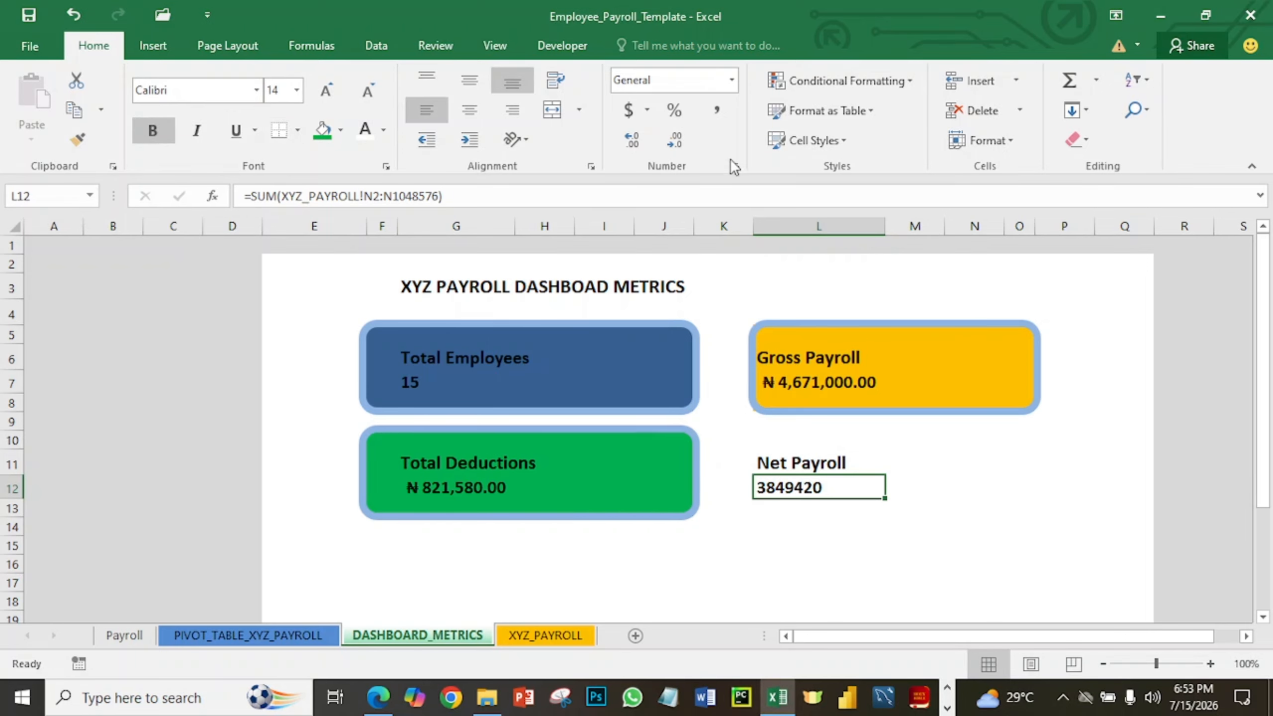
Apply Naira (₦) accounting format so the total reads ₦ 3,849,420.00.
click(649, 109)
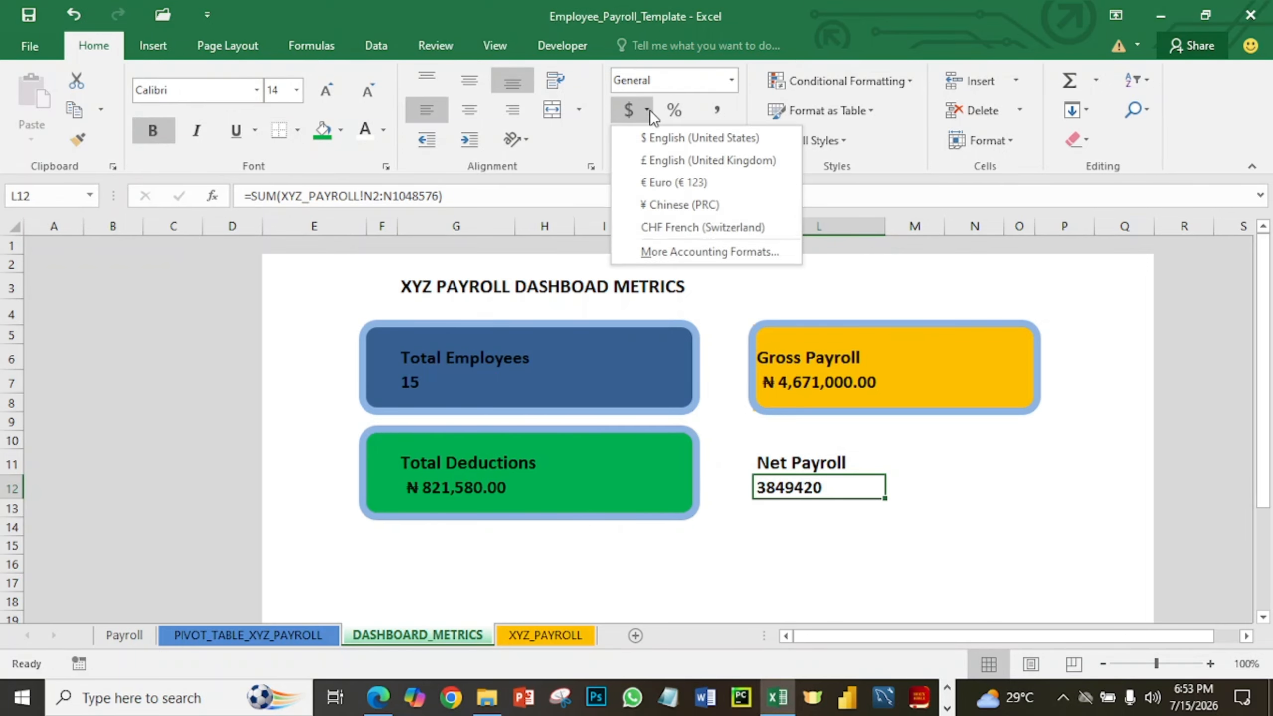
click(698, 260)
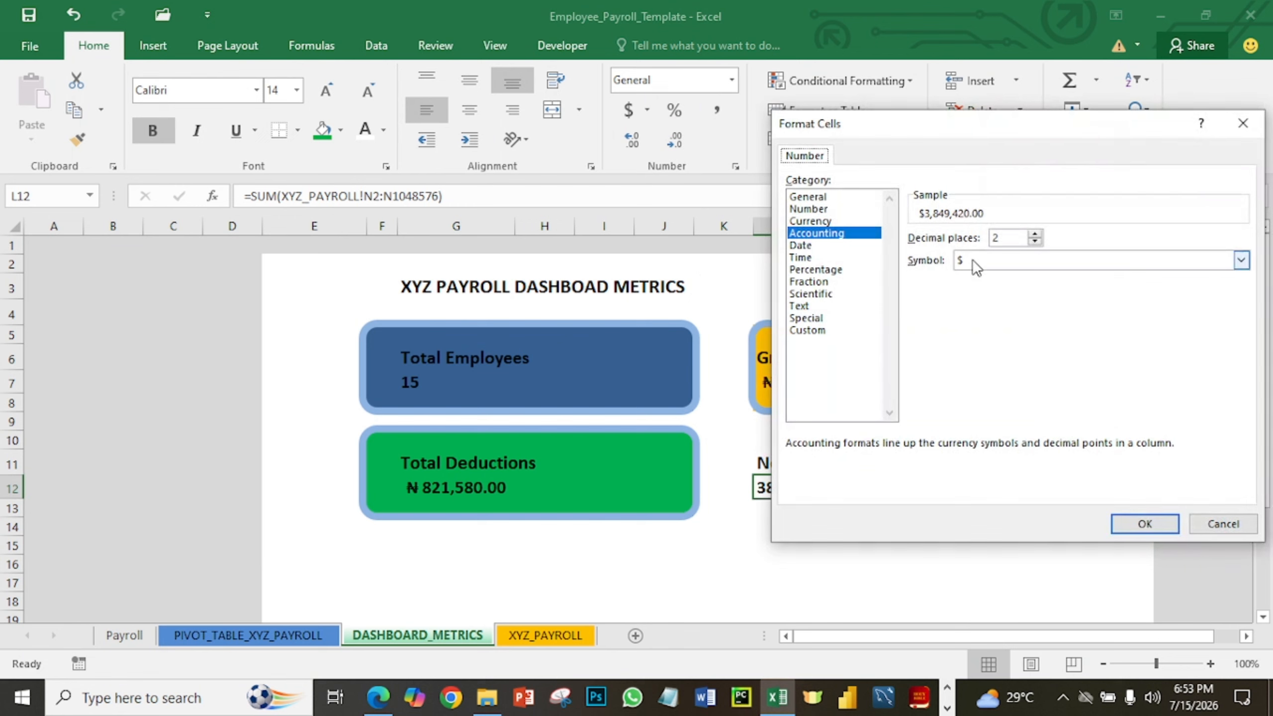
click(971, 261)
scroll(1001, 290, down, 20)
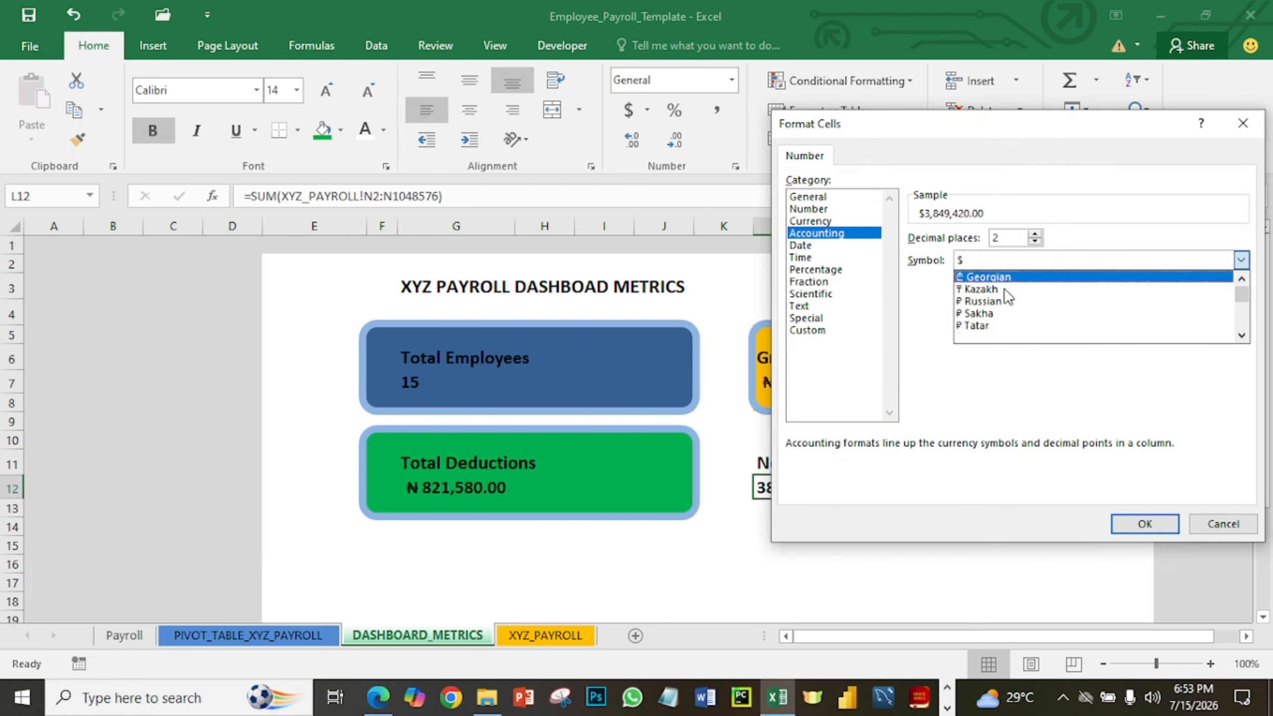
scroll(1008, 296, down, 15)
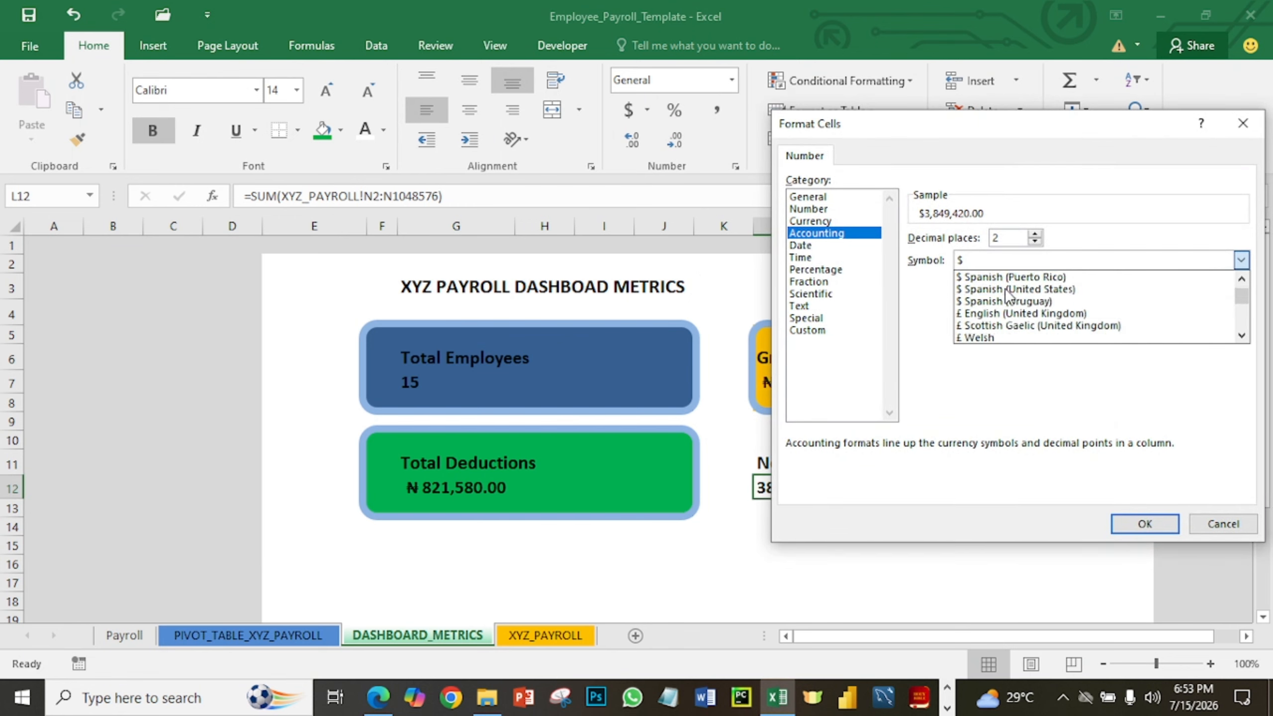
scroll(1009, 296, down, 6)
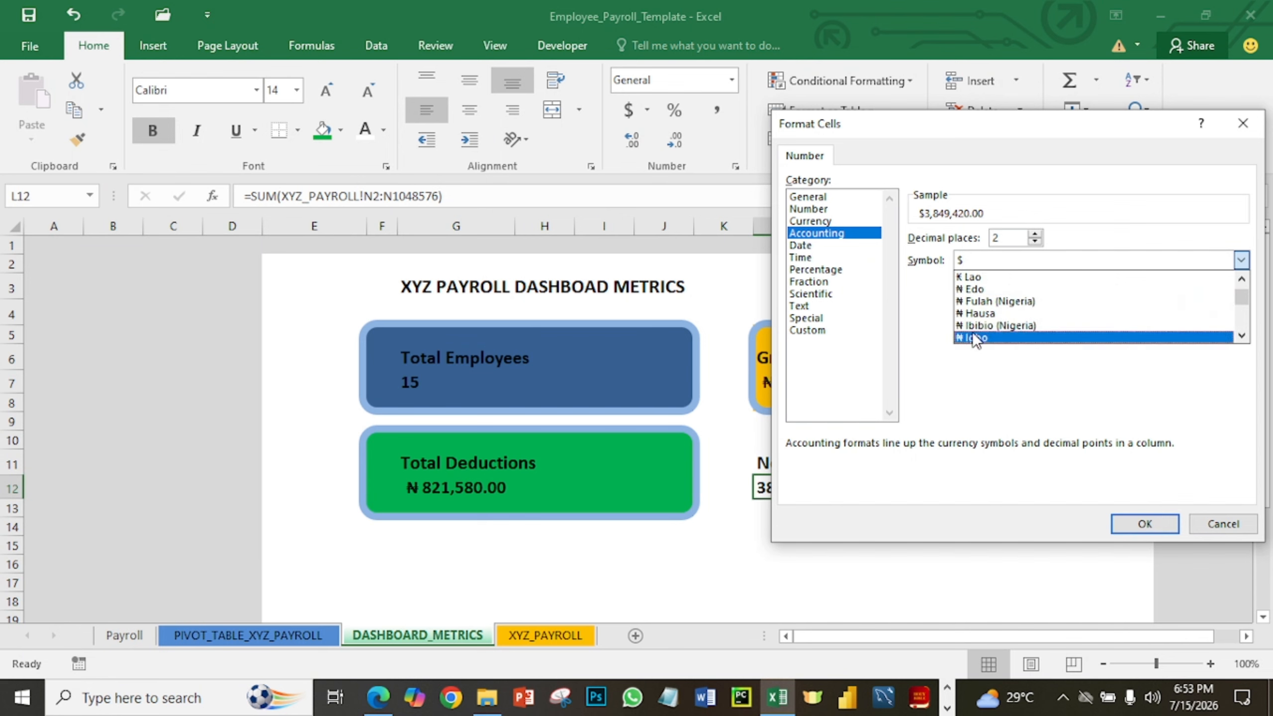
click(978, 337)
click(1148, 524)
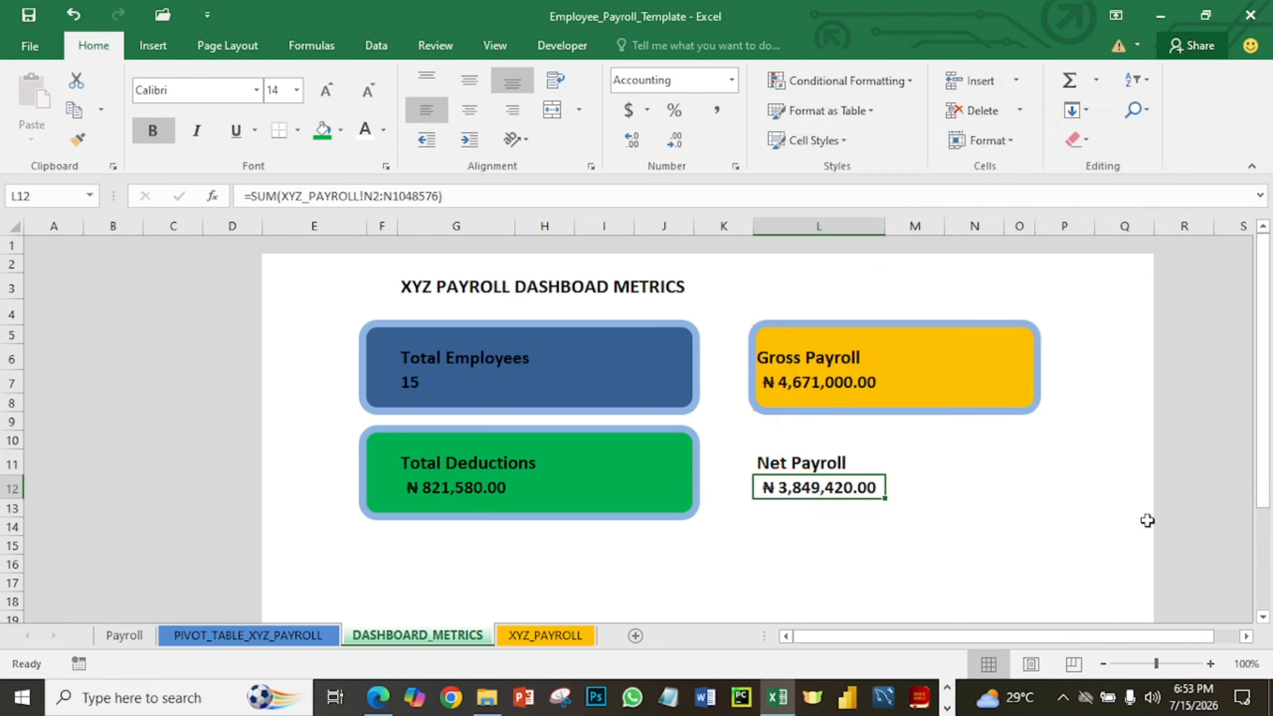
click(1066, 469)
drag(750, 435, 810, 461)
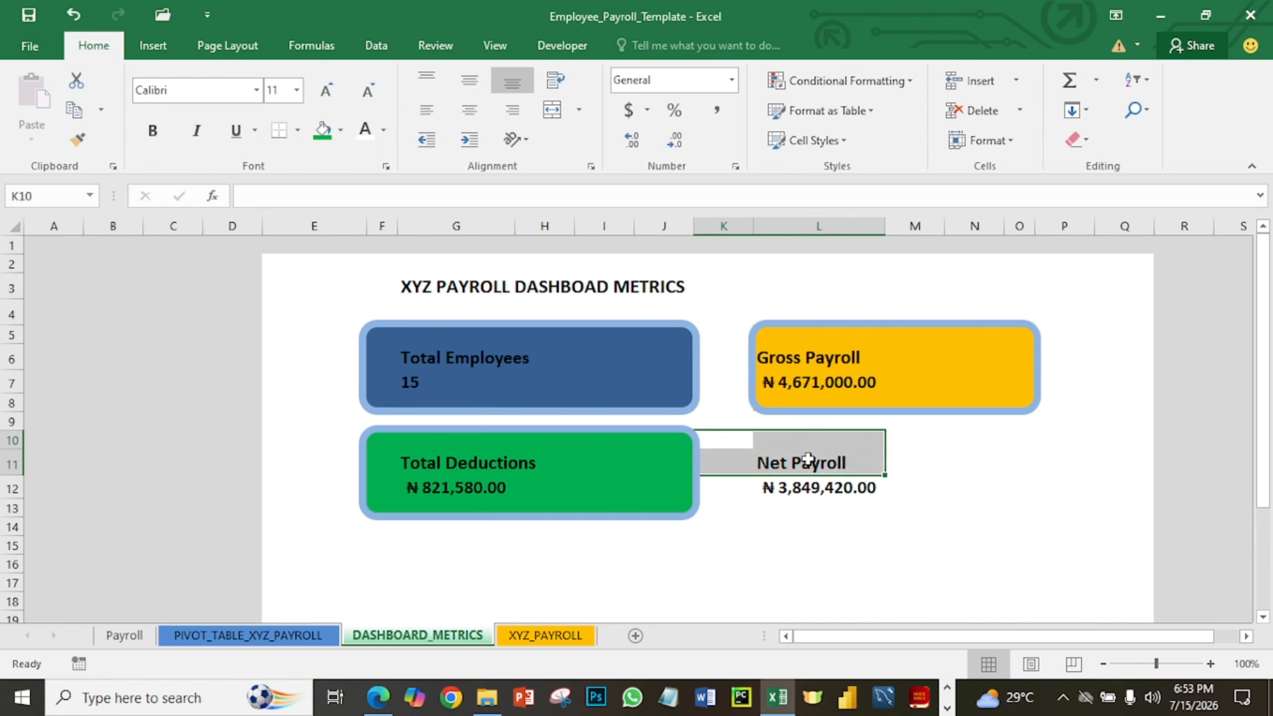
Fill the Net Payroll card cells with light blue.
click(802, 458)
click(758, 437)
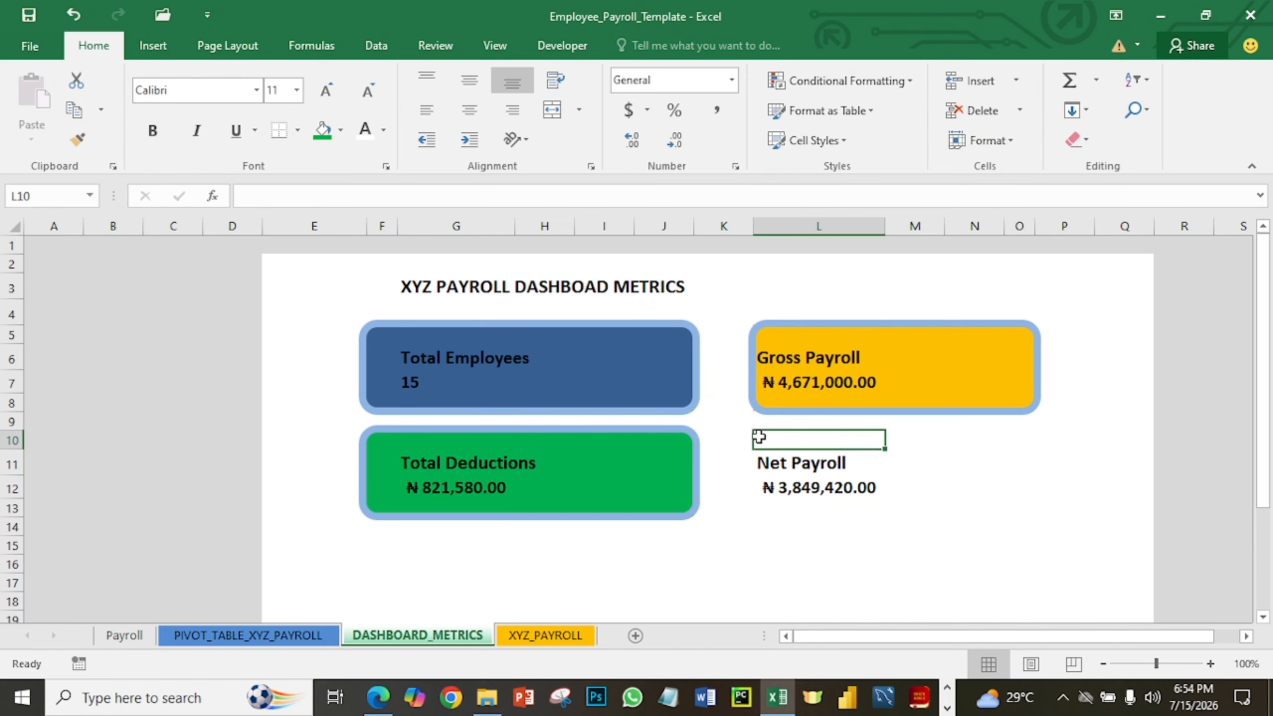
drag(759, 437, 1021, 504)
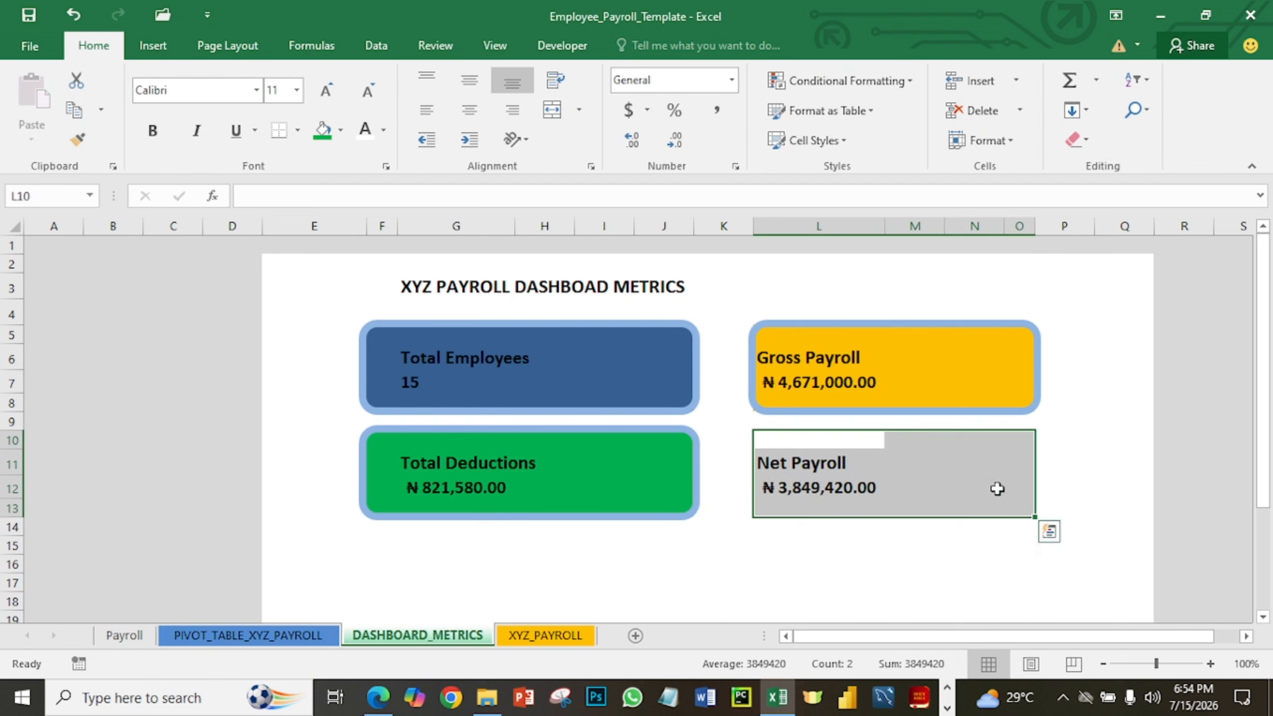
click(340, 133)
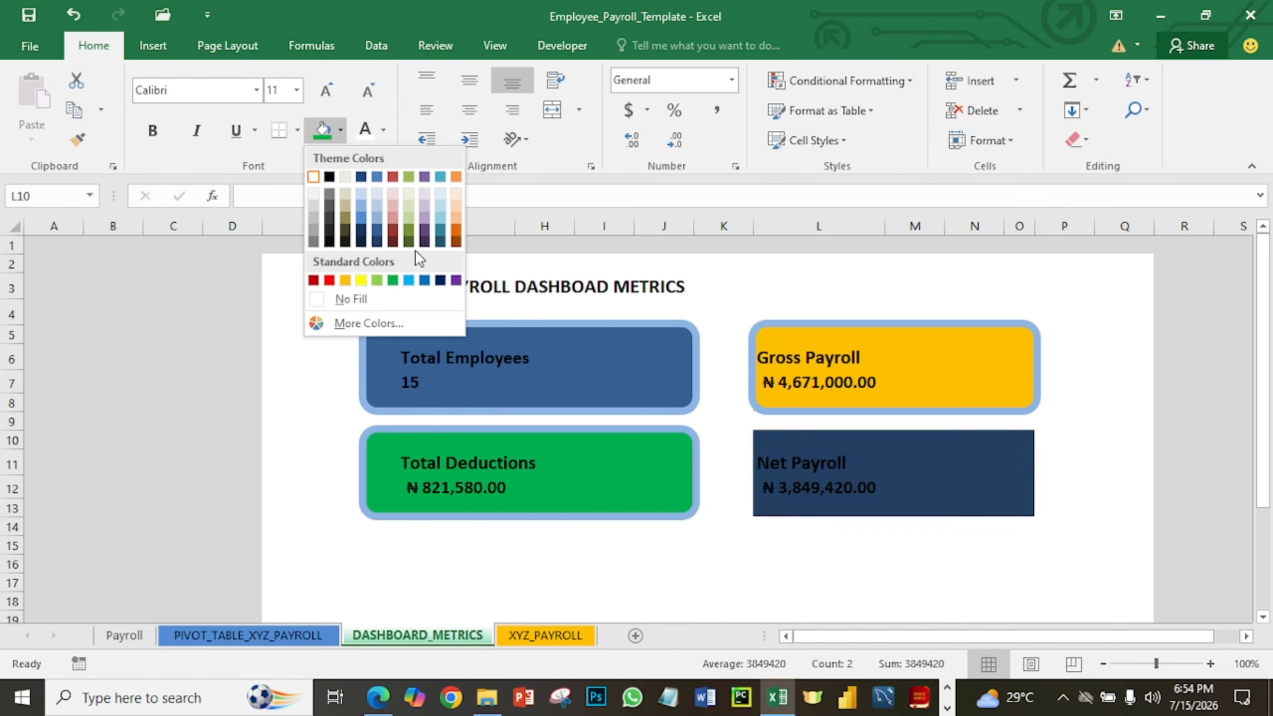
click(436, 218)
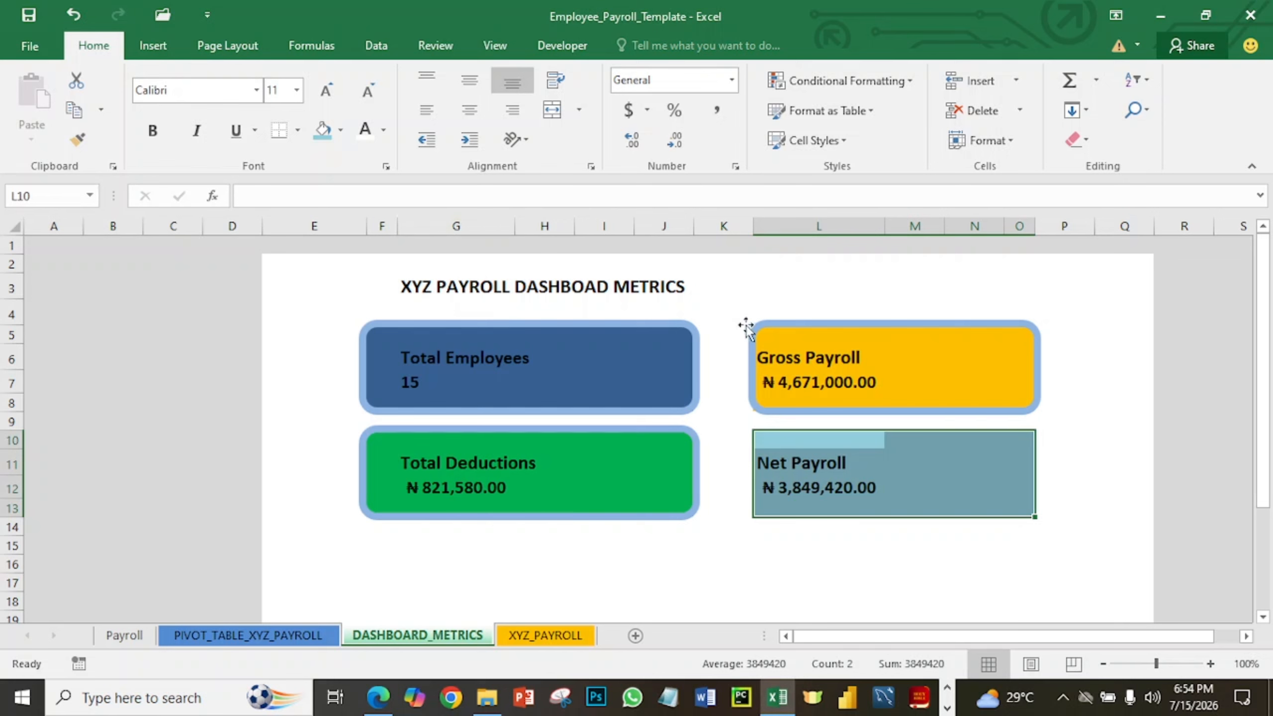
Bring a rounded card frame down over the Net Payroll block.
click(714, 444)
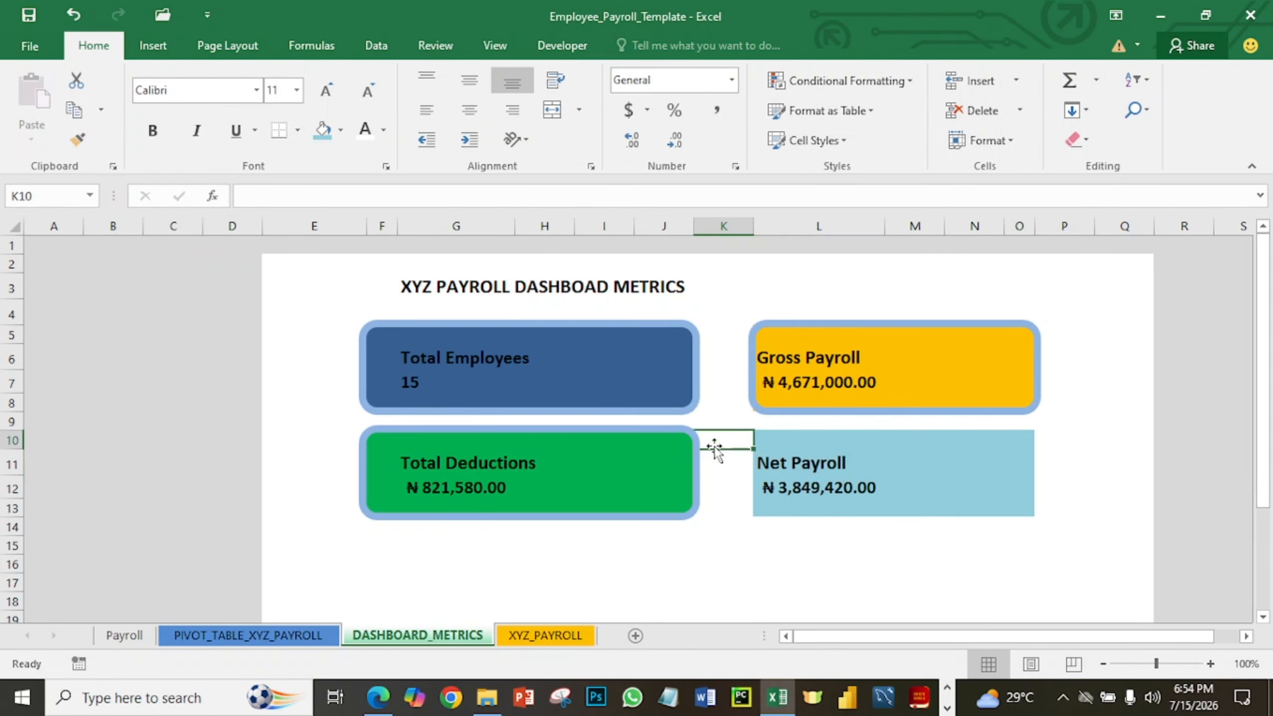
click(778, 324)
drag(778, 326, 794, 516)
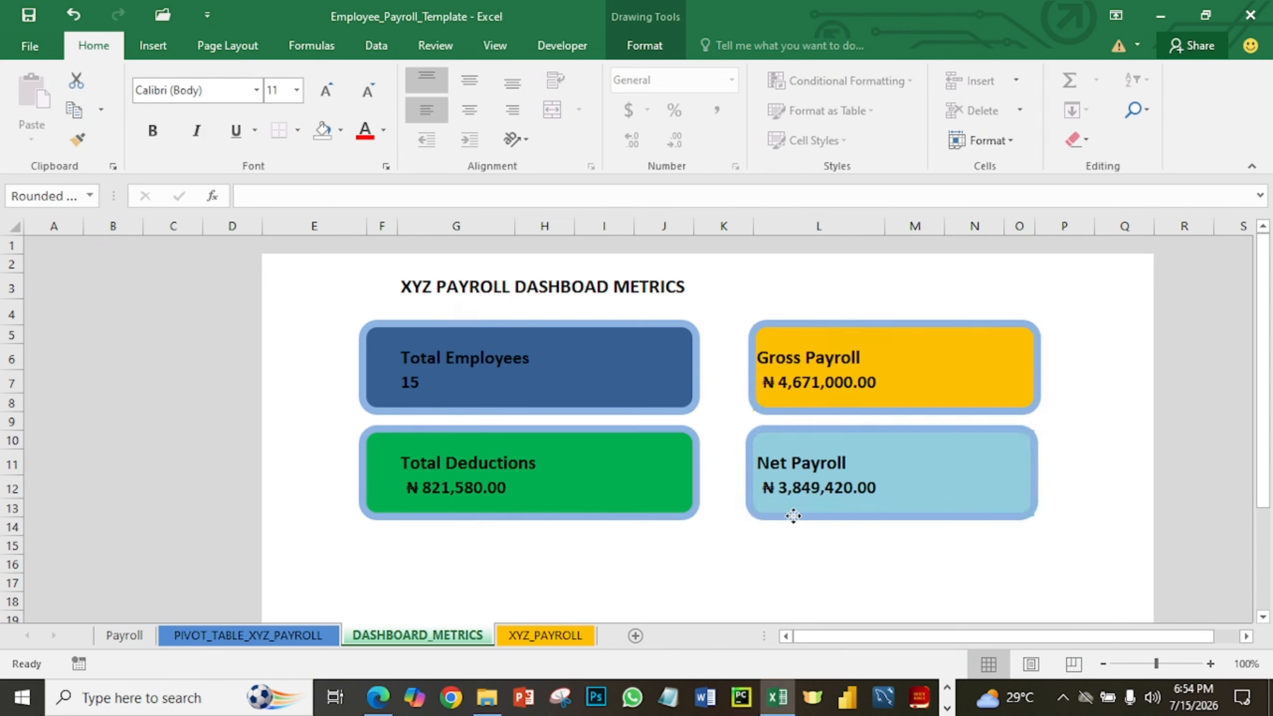
click(773, 576)
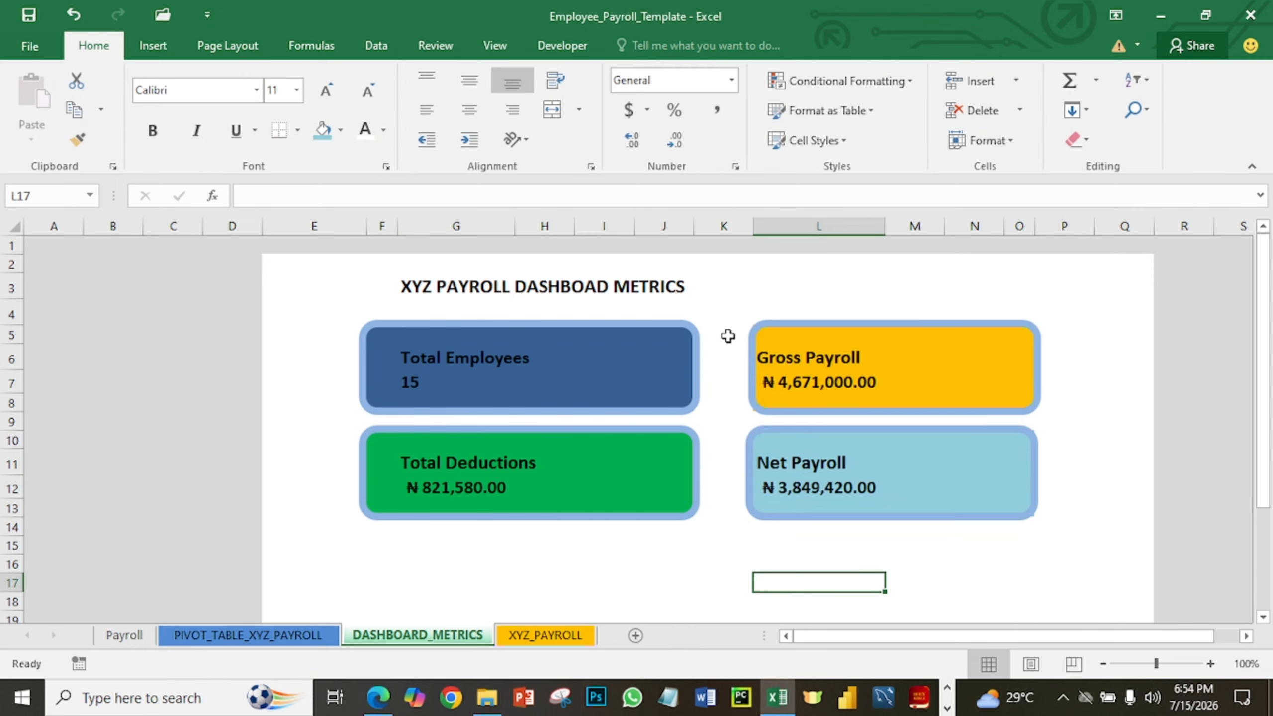
Merge and centre the dashboard title across F3:O3.
click(811, 469)
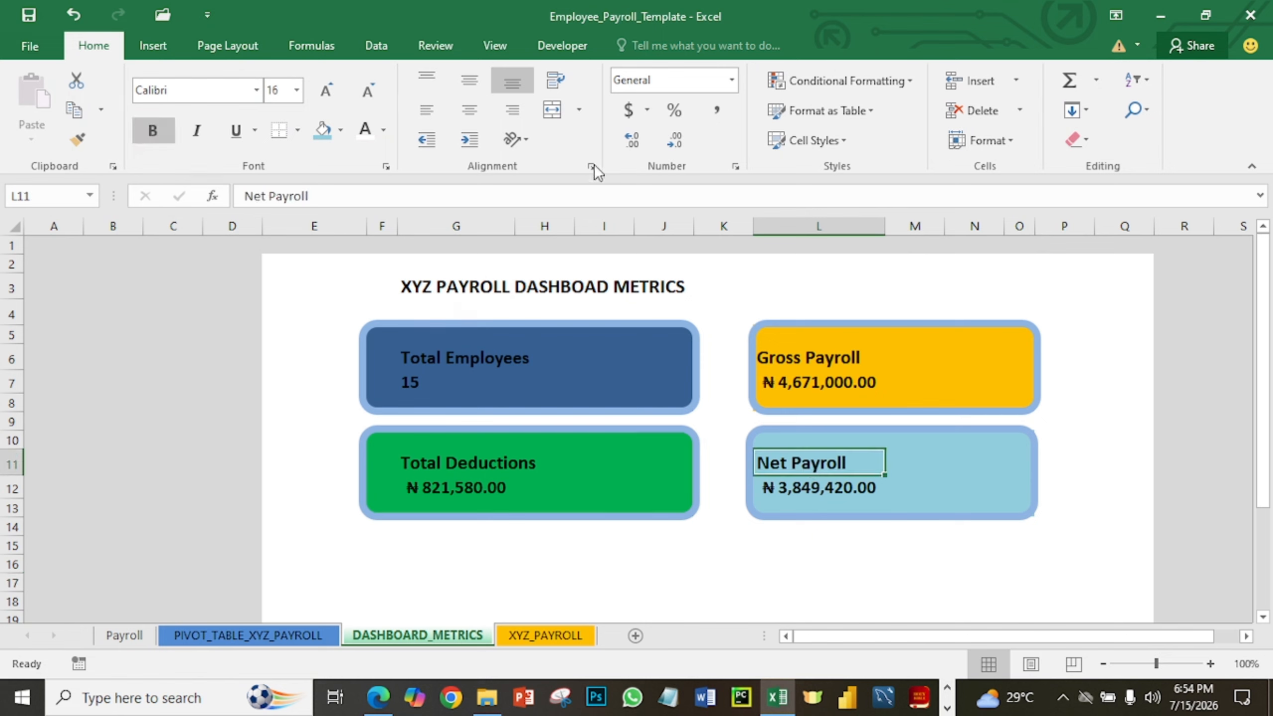
click(619, 284)
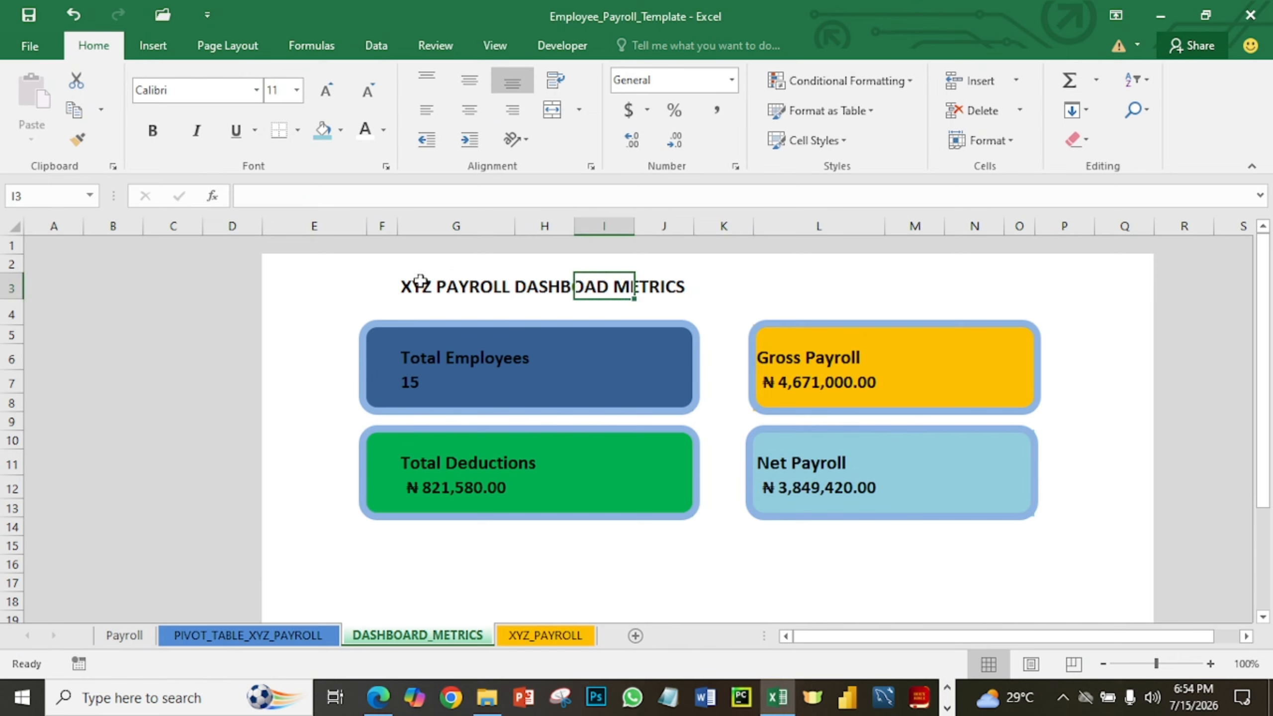
drag(391, 285, 1011, 292)
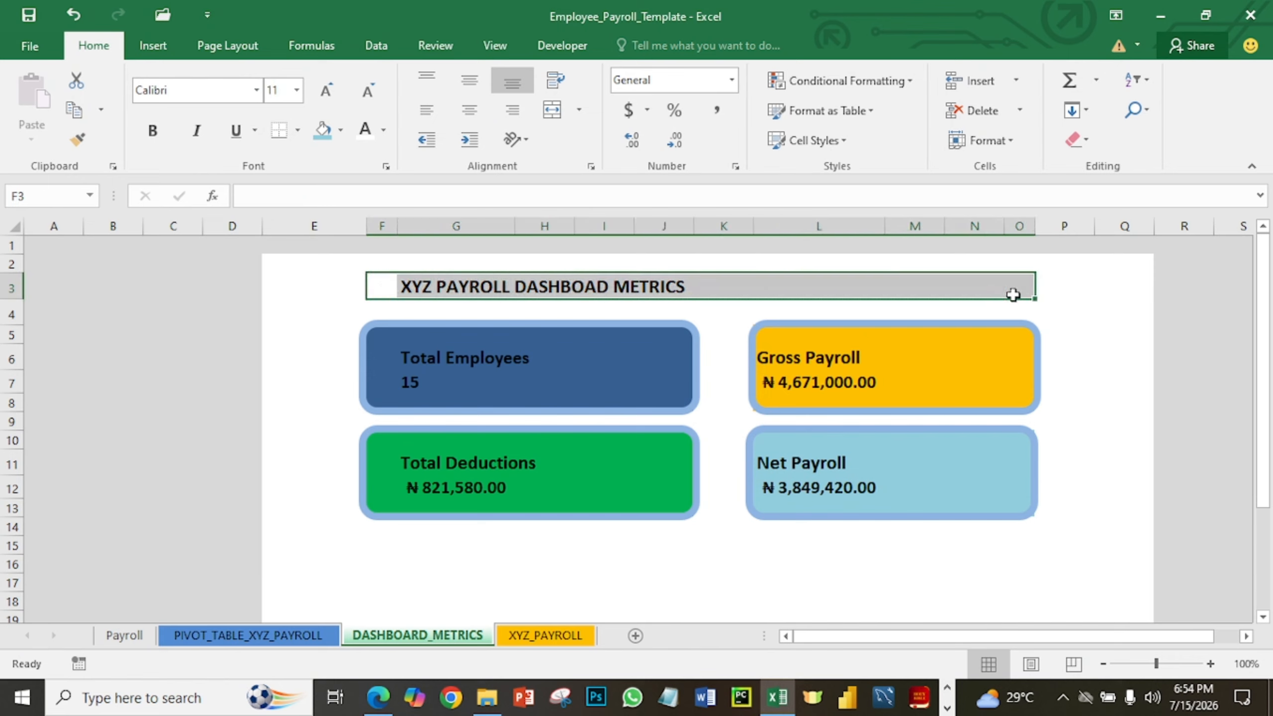
click(559, 108)
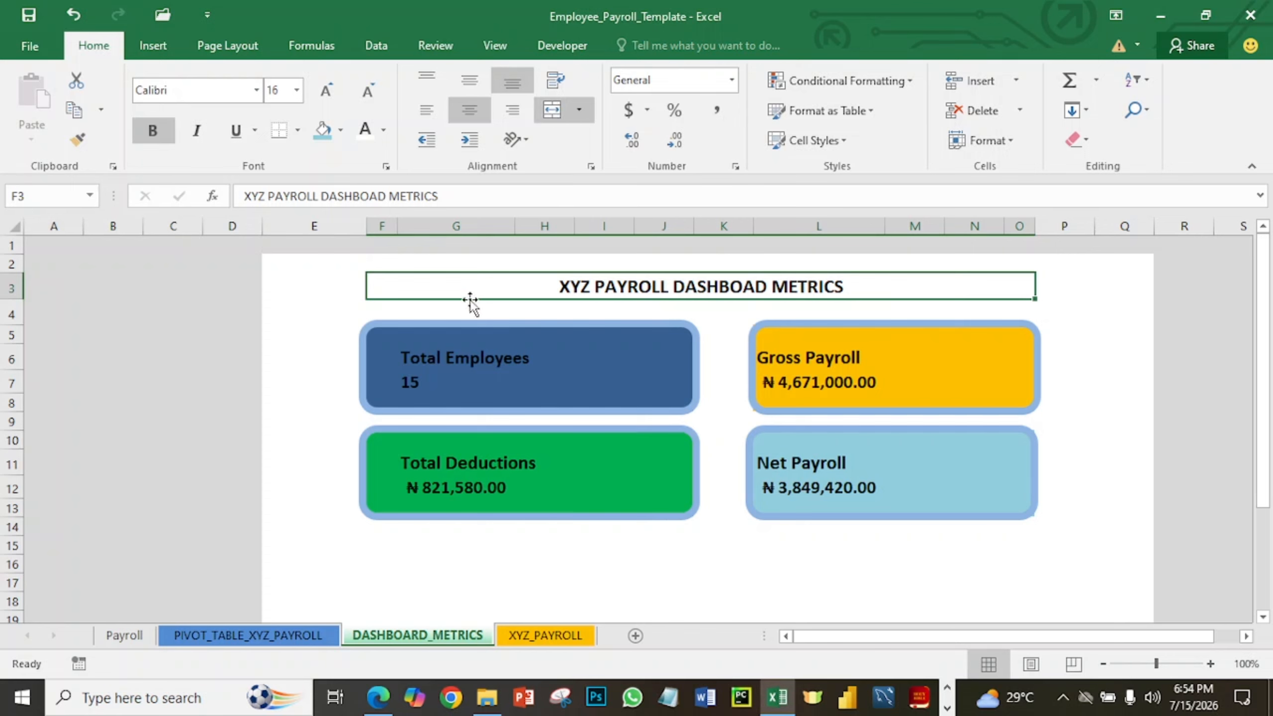
Enlarge the merged title to 18 point.
click(341, 306)
click(574, 290)
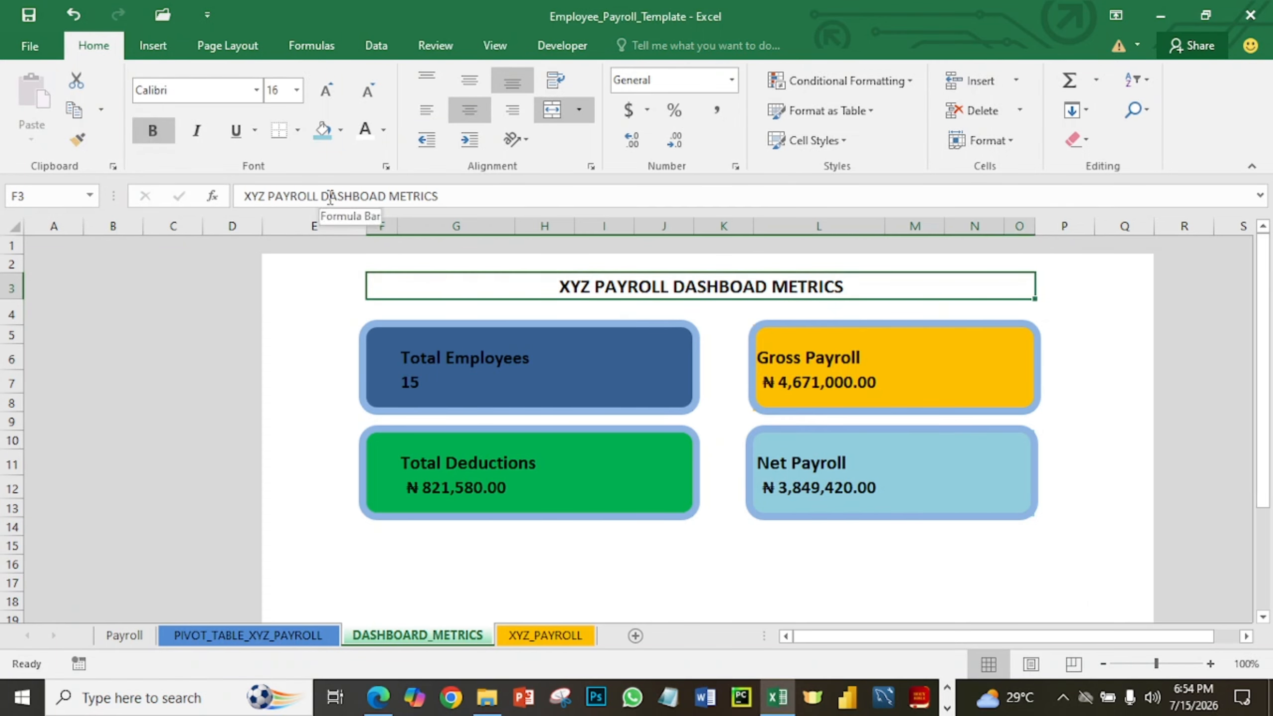
click(293, 88)
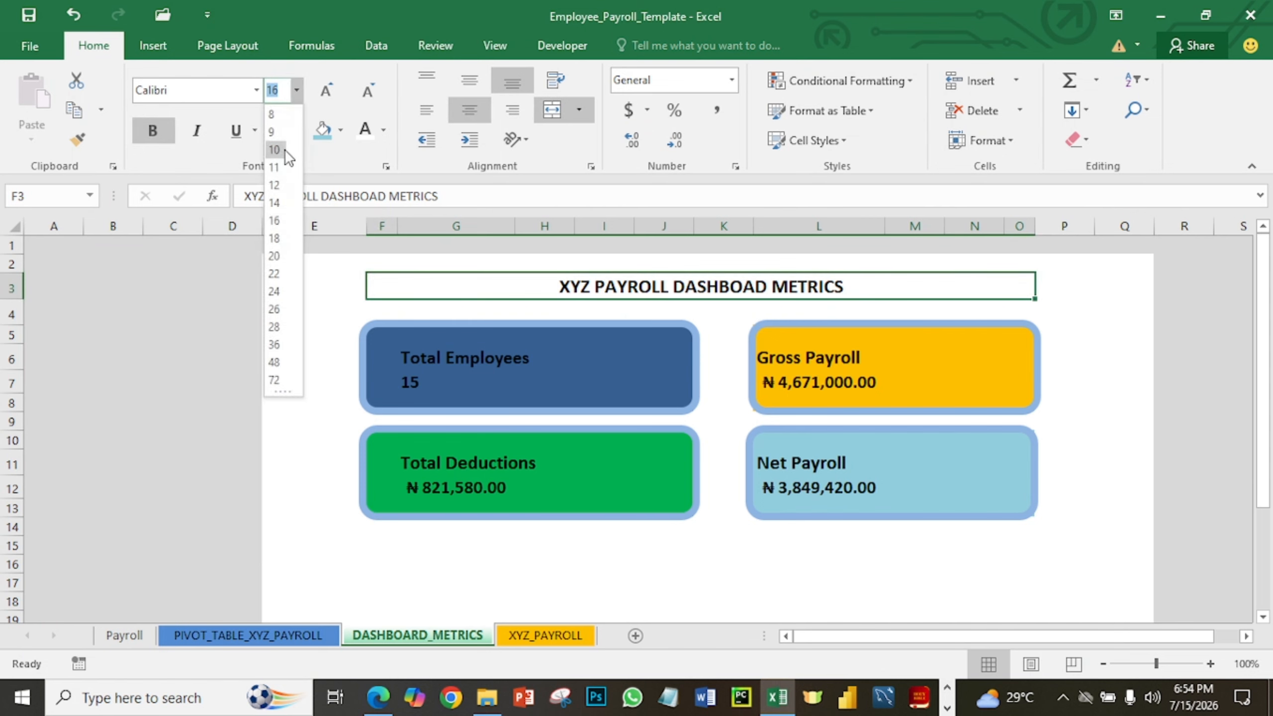
click(283, 238)
click(325, 307)
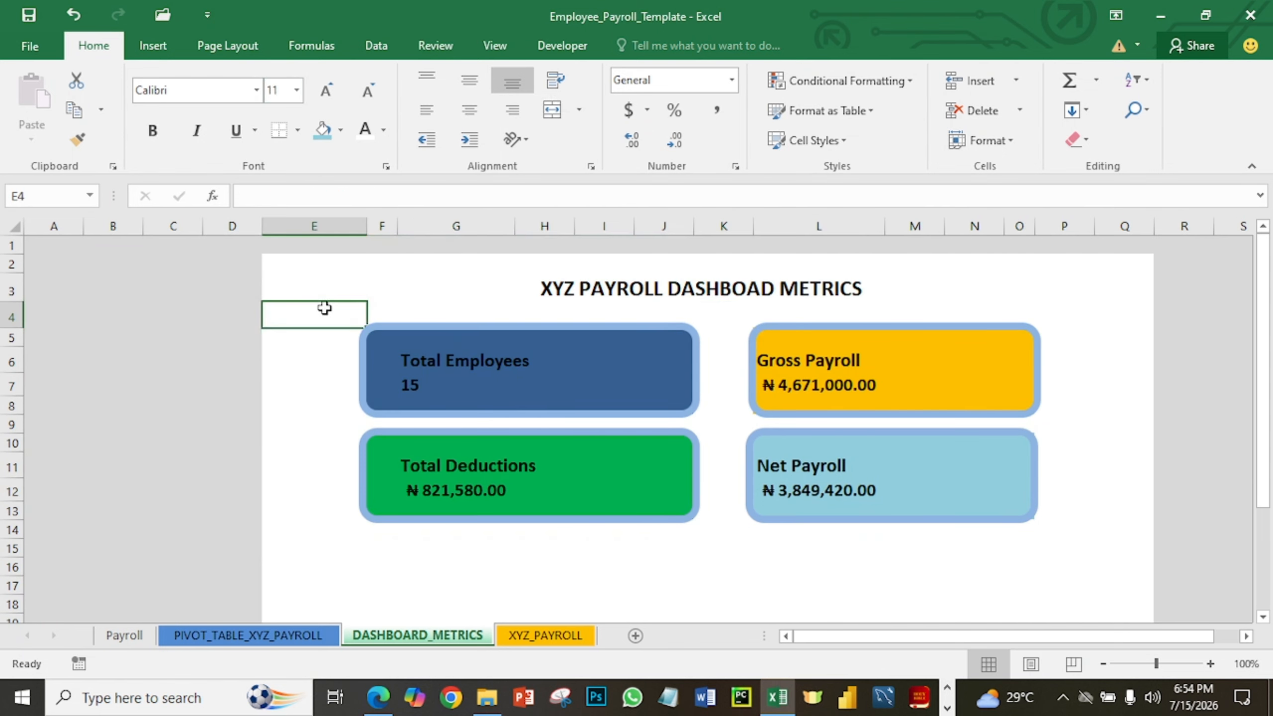
Duplicate the Gross Payroll card shape and stretch the copy over all four cards.
click(752, 356)
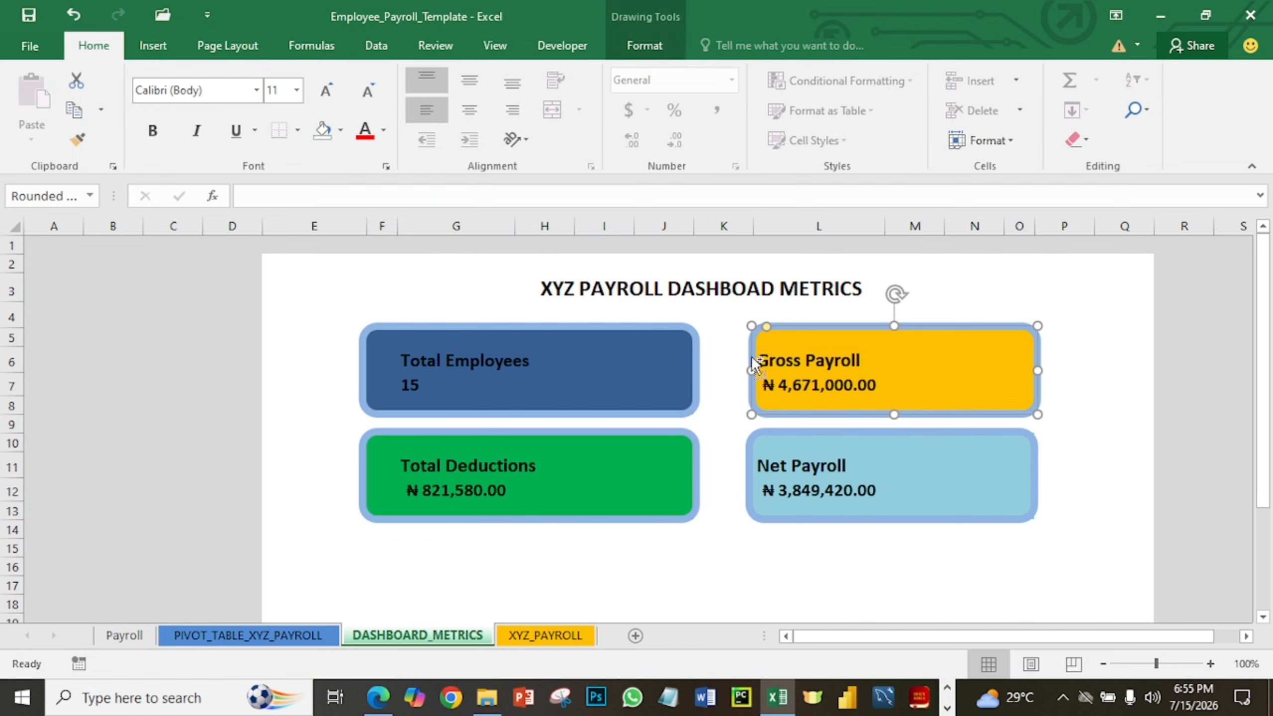
key(ctrl+d)
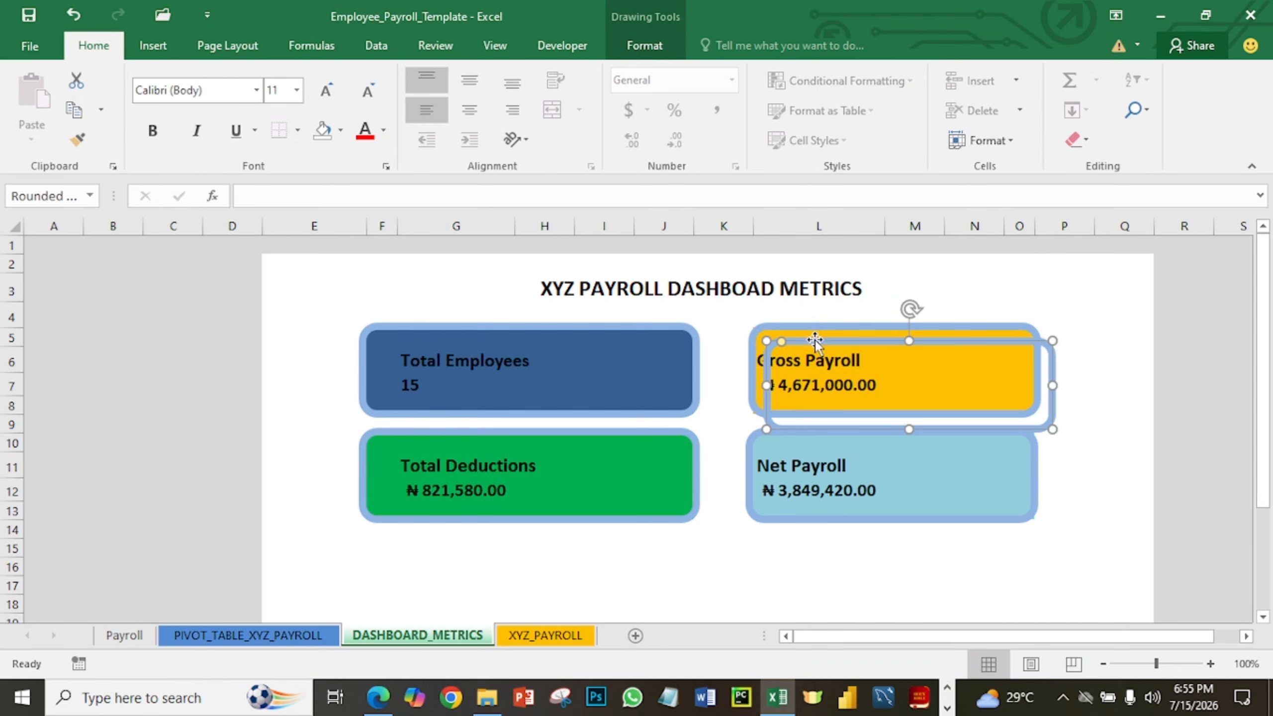
drag(814, 341, 369, 313)
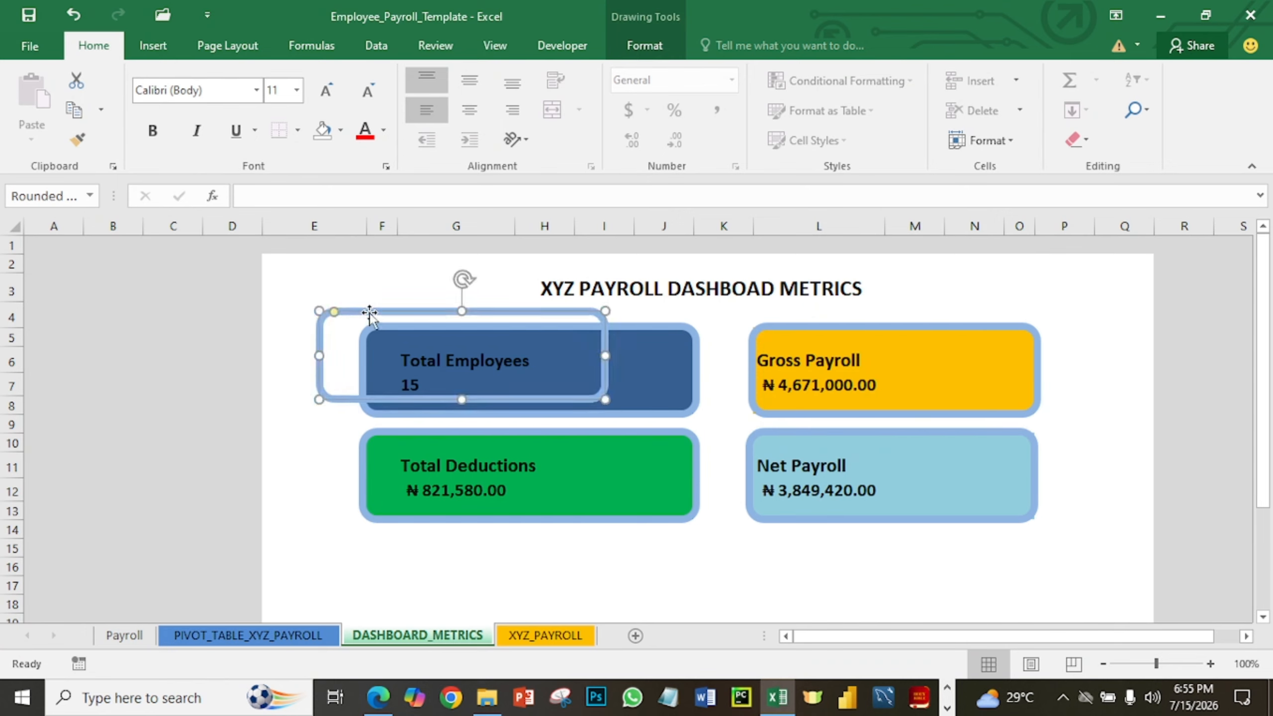
drag(606, 400, 1098, 572)
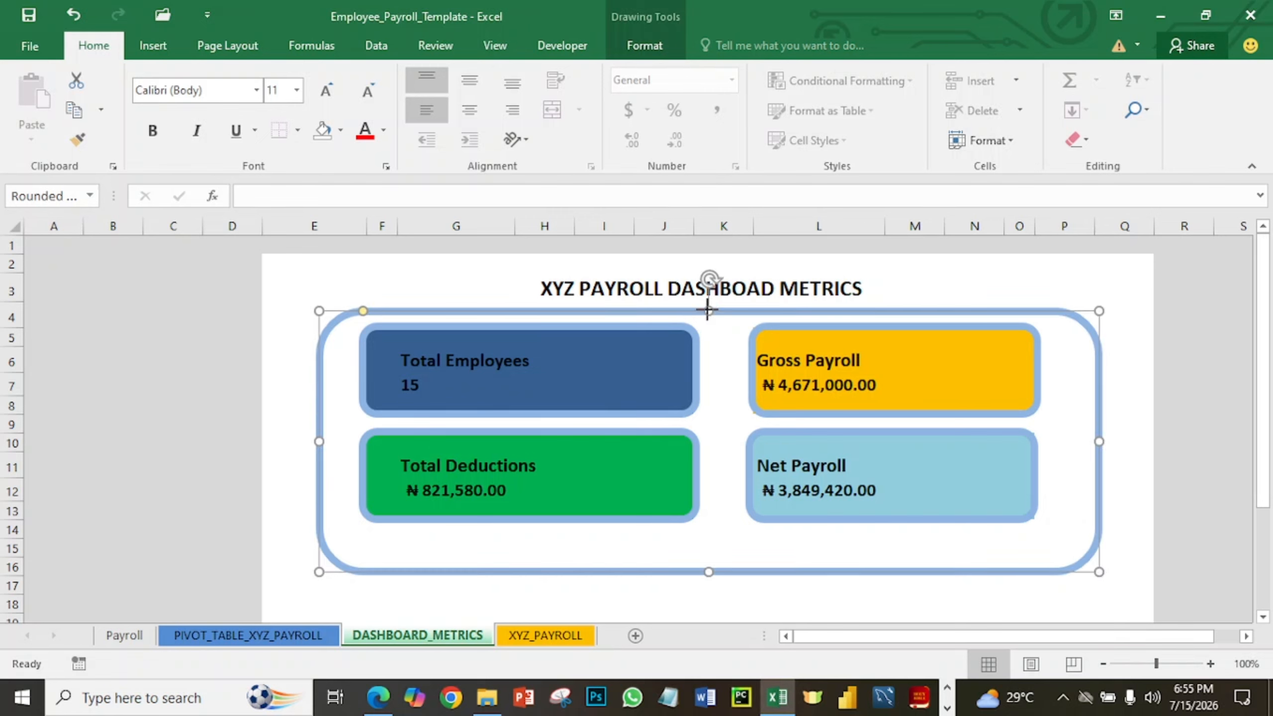
Trim the frame's top, bottom, right and left edges to fit the cards.
drag(706, 310, 708, 306)
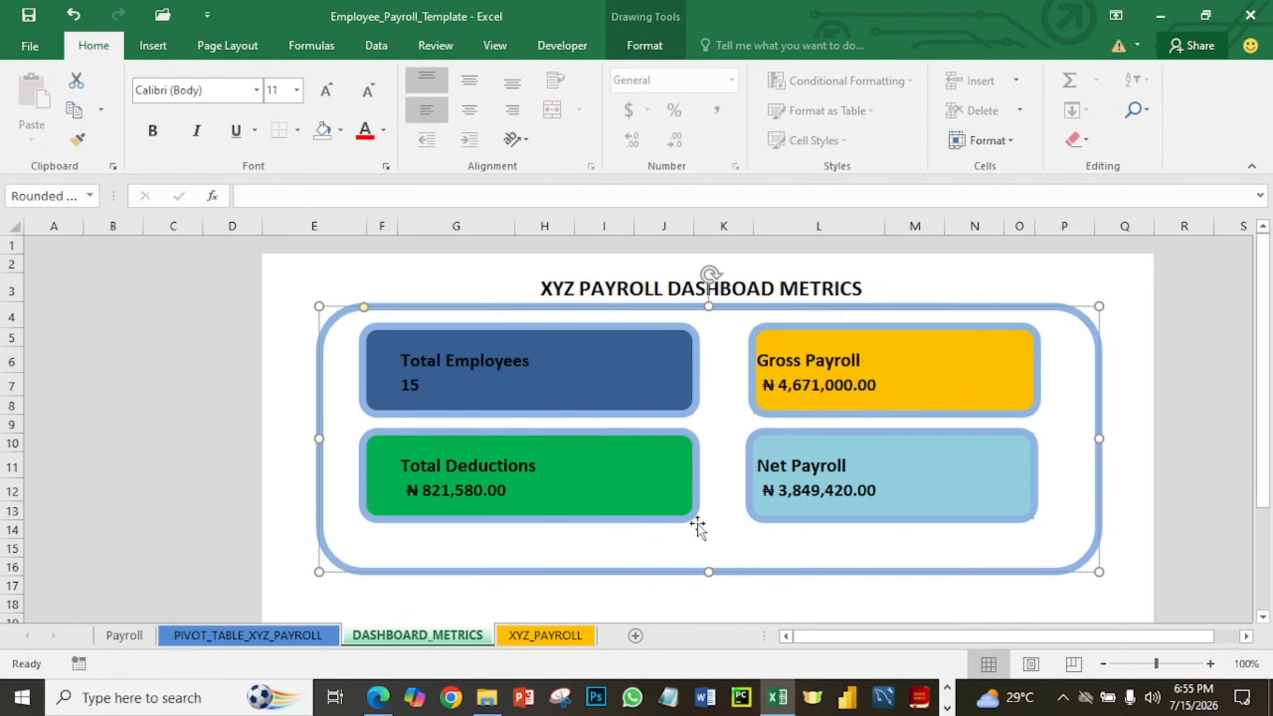
drag(708, 572, 709, 561)
click(298, 393)
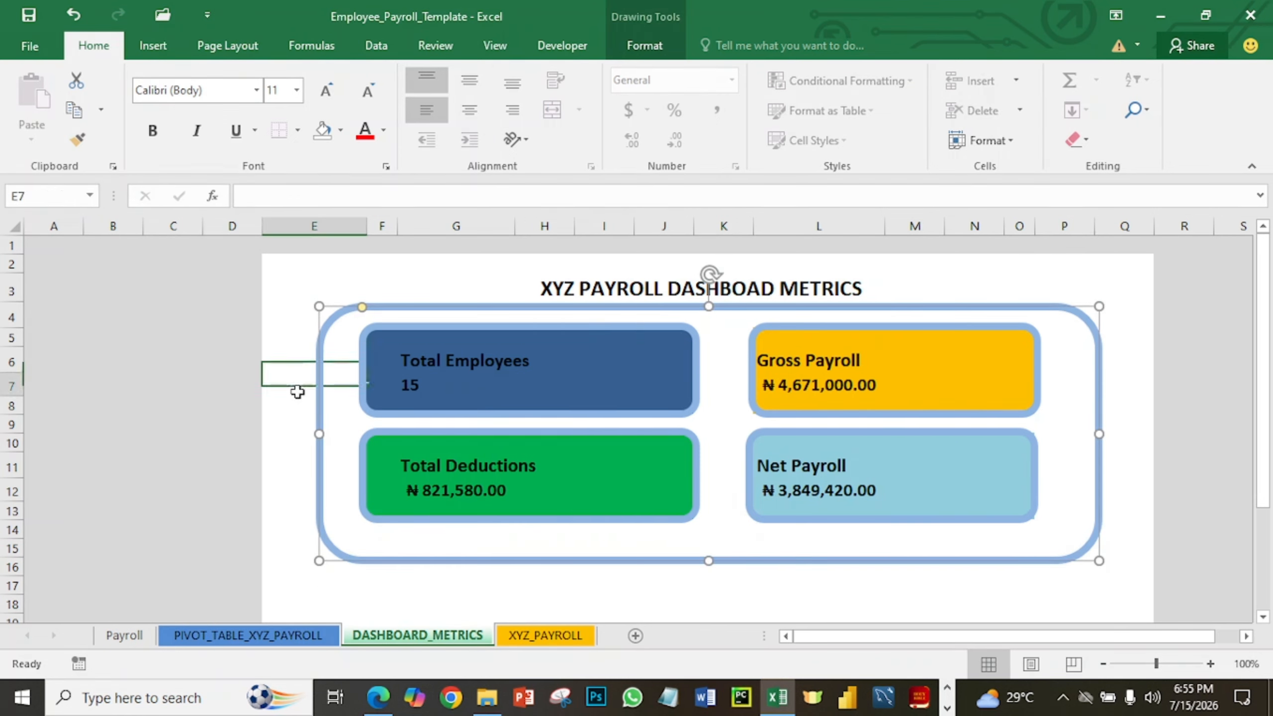
click(301, 291)
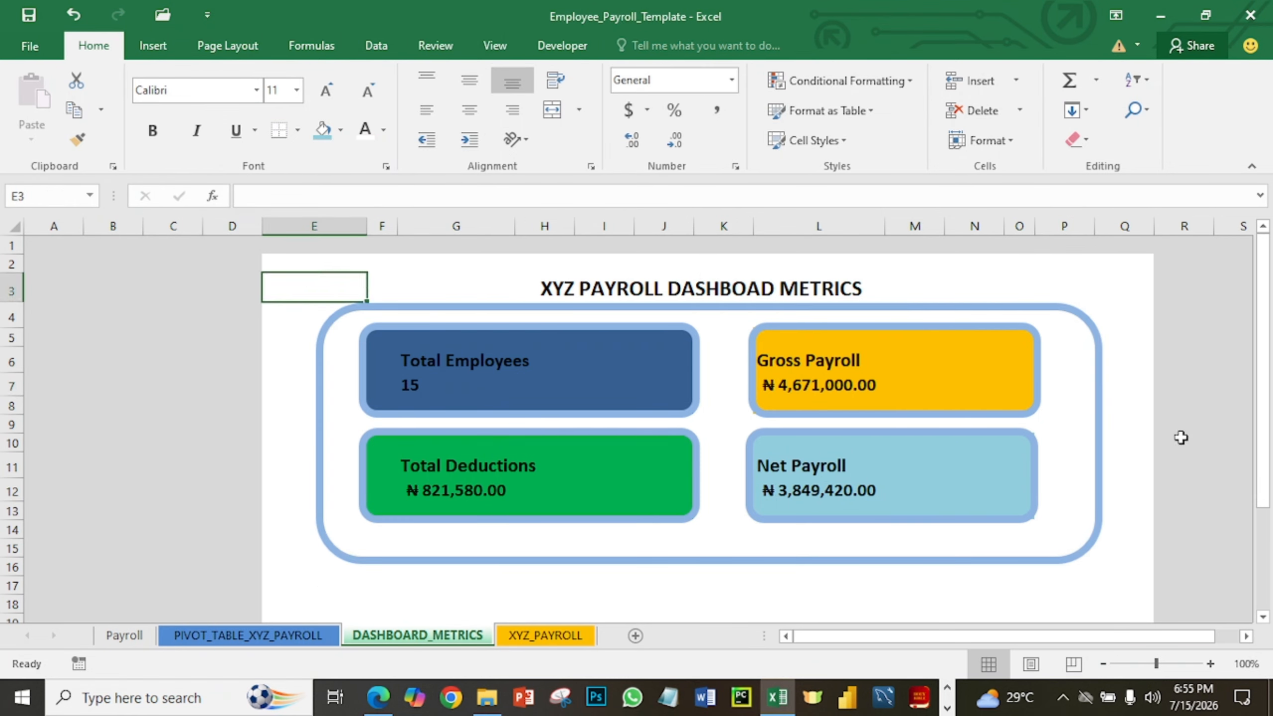
click(1099, 429)
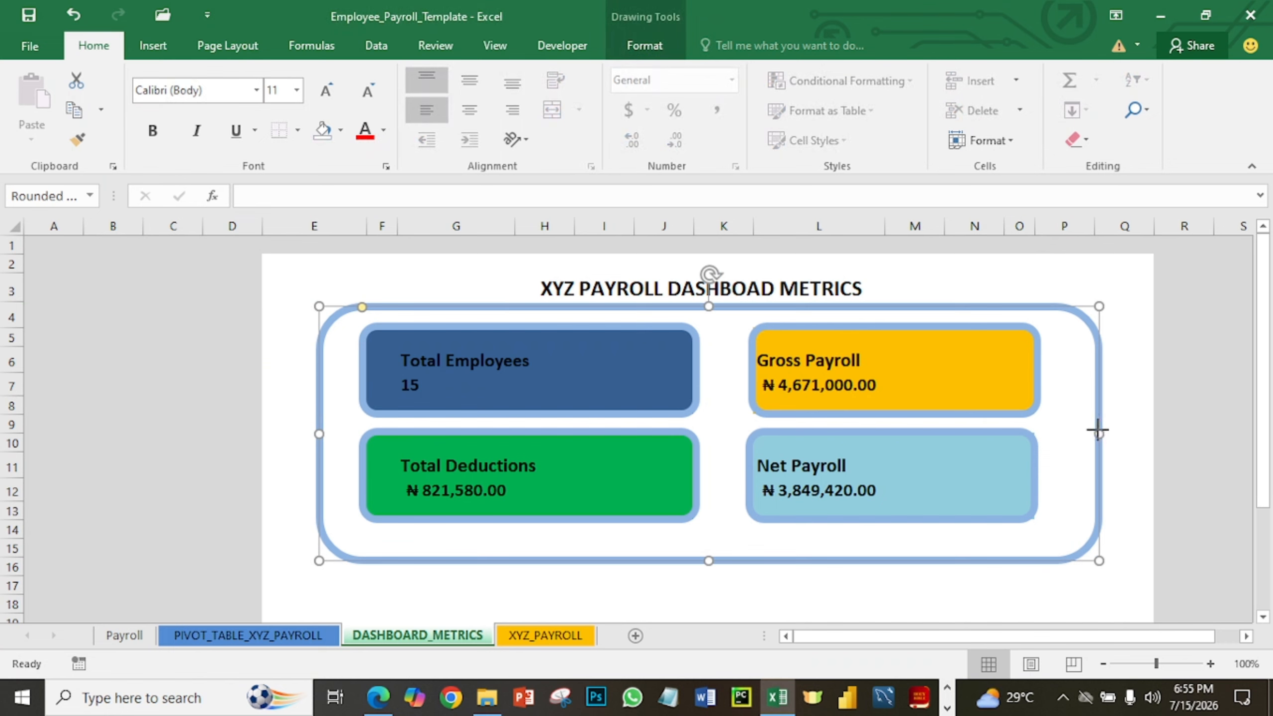
drag(1098, 429, 1085, 431)
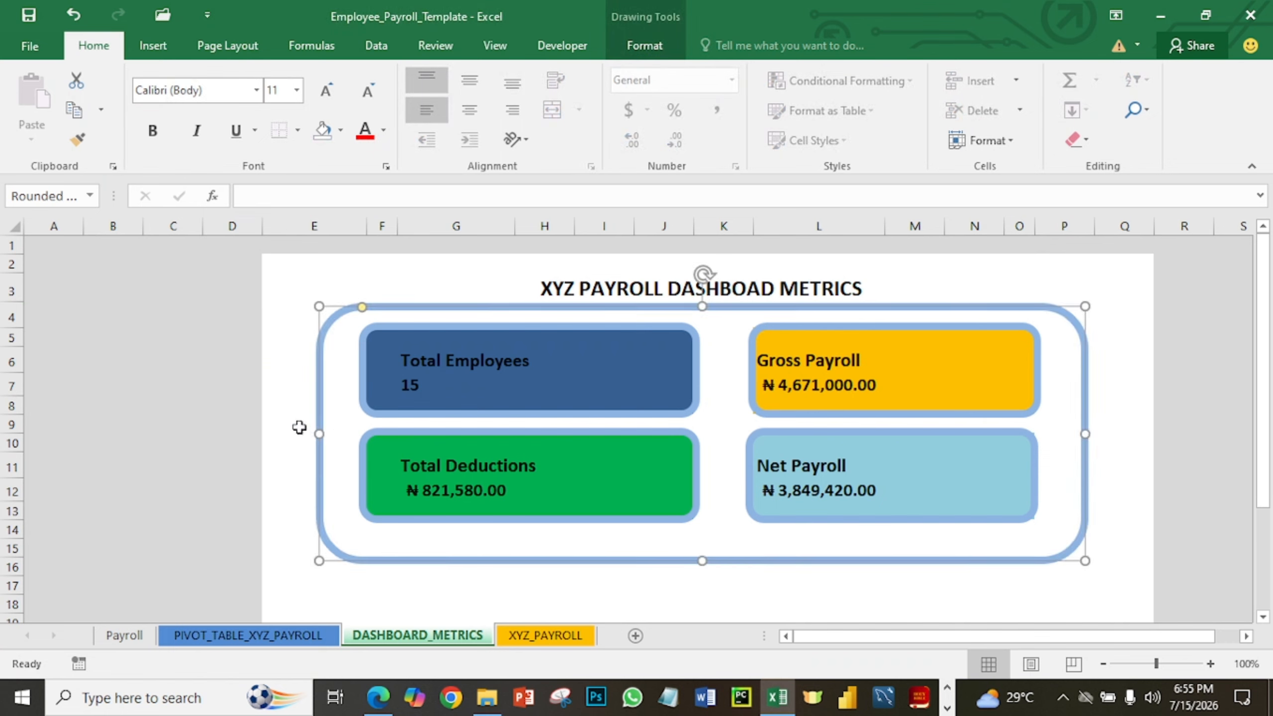
drag(319, 434, 324, 434)
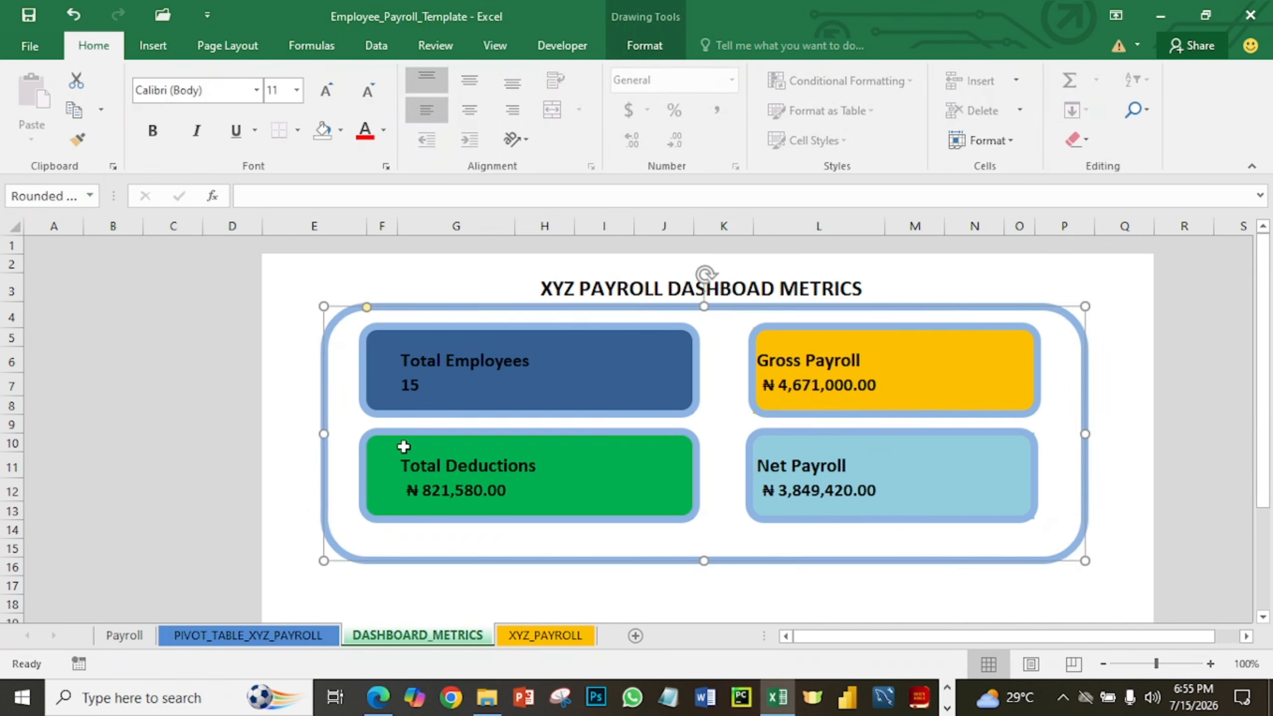
click(1172, 510)
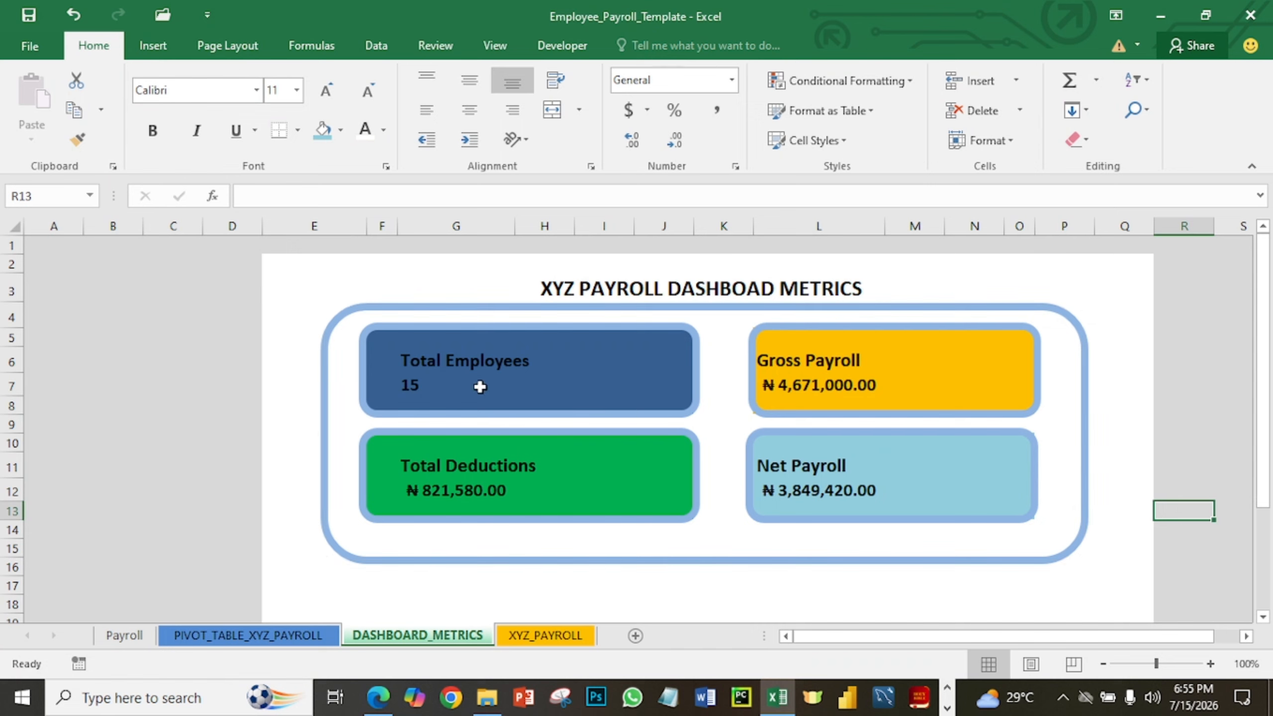
Insert 'No. of' into the G6 label so it reads Total No. of Employees.
click(433, 360)
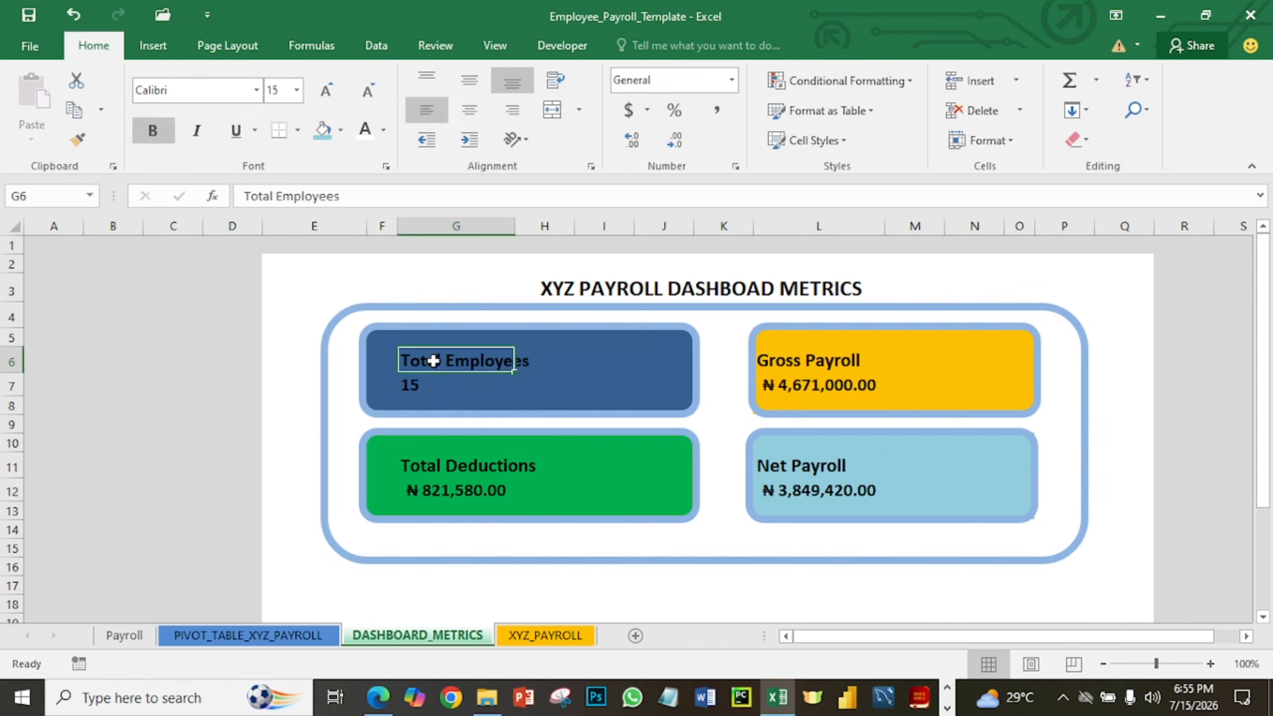
click(274, 196)
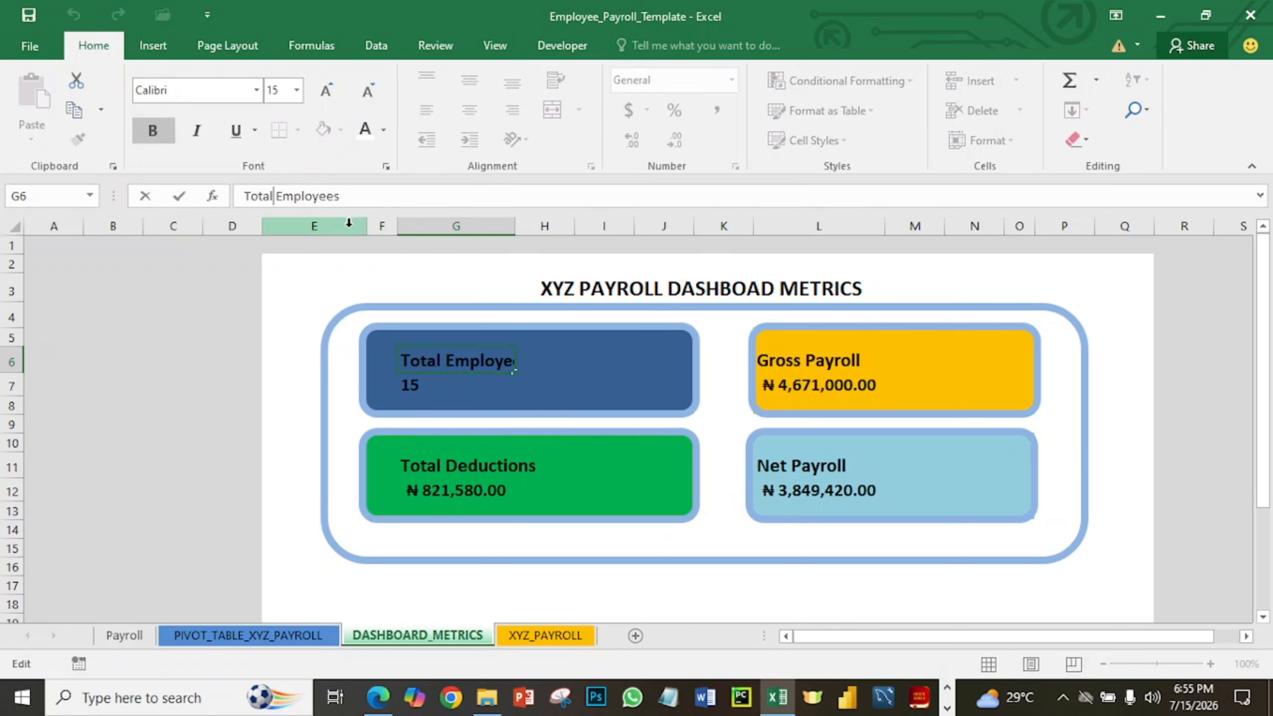
text(No)
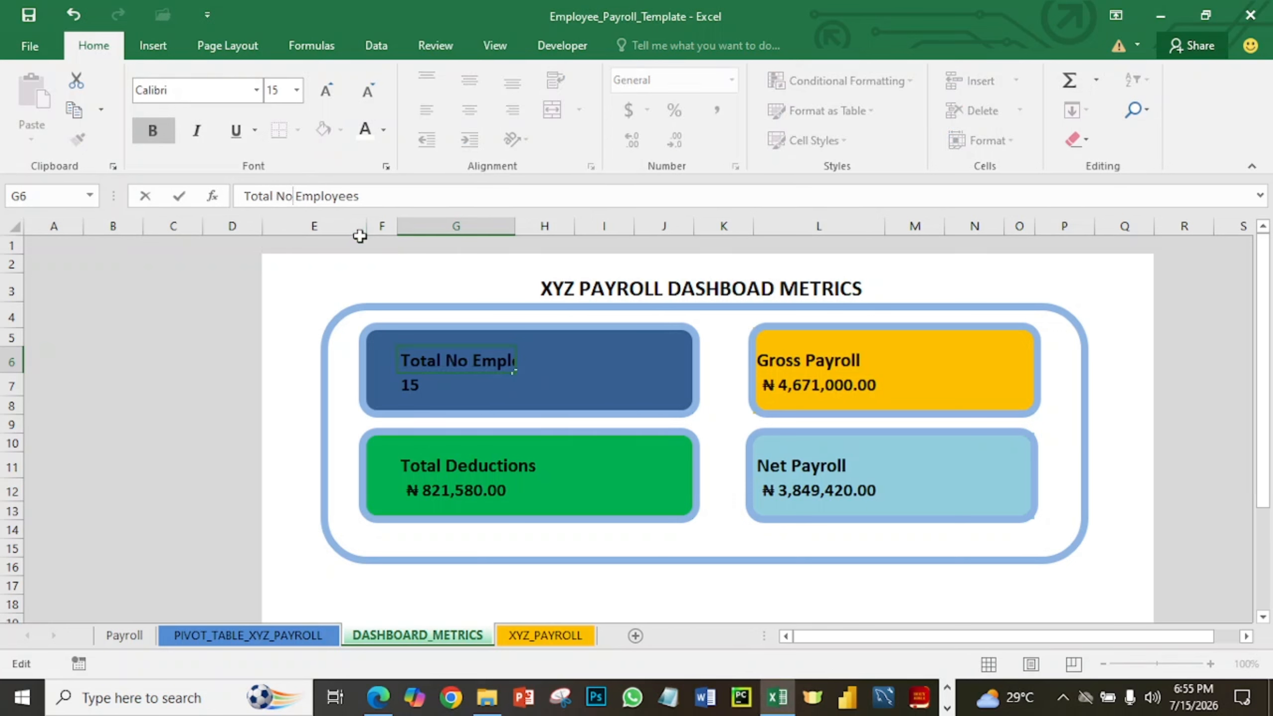
text(. of)
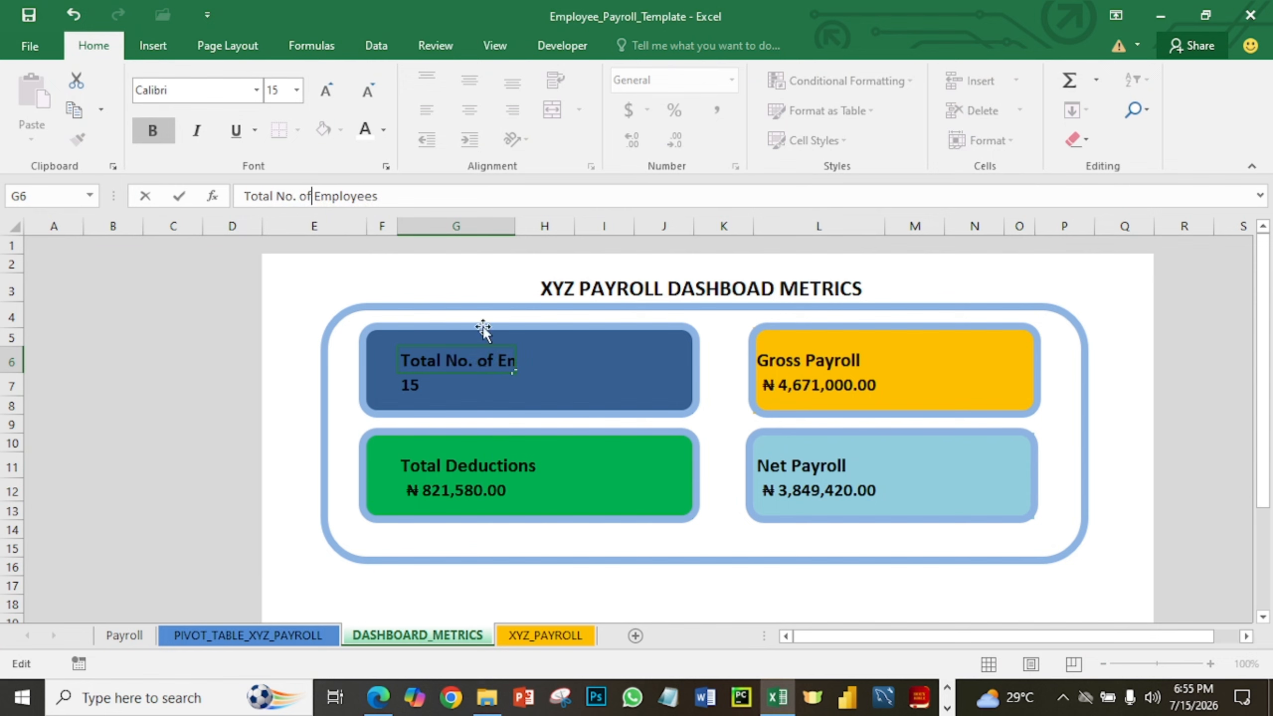
click(551, 442)
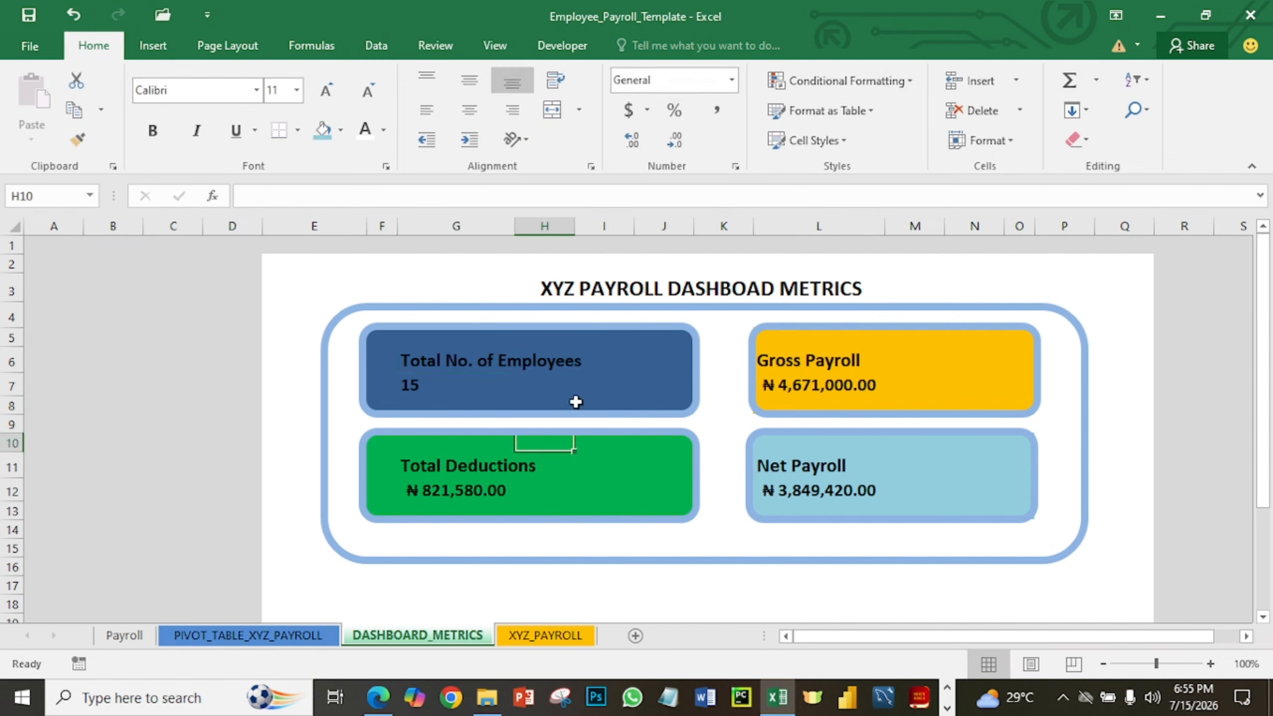
click(814, 362)
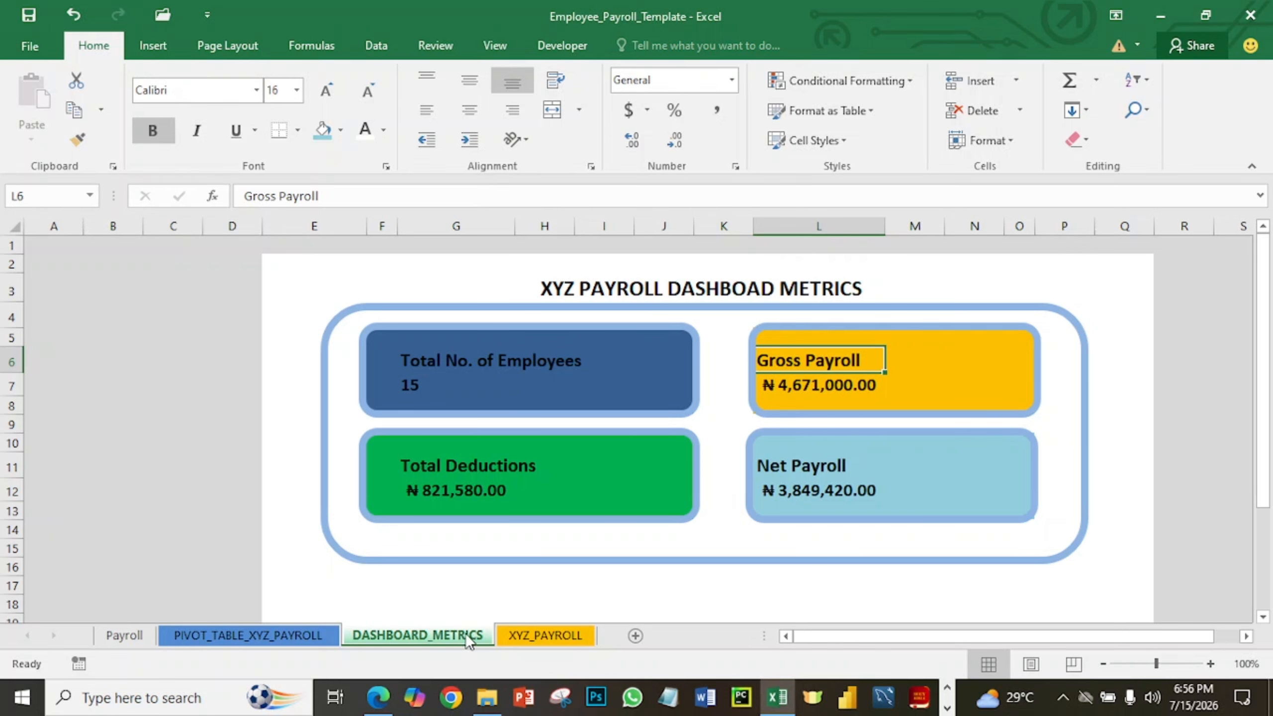
Enter EMP016 in A17 on XYZ_PAYROLL, then check the dashboard's employee count.
click(510, 635)
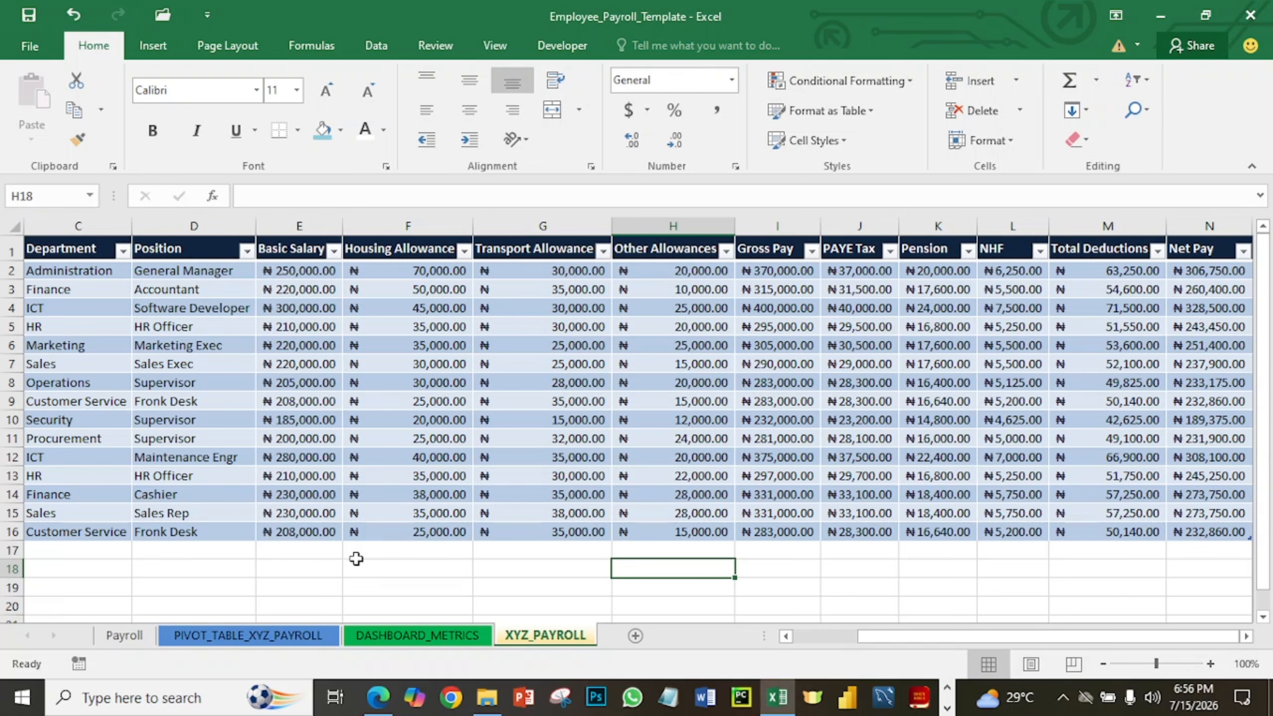
drag(889, 633, 826, 633)
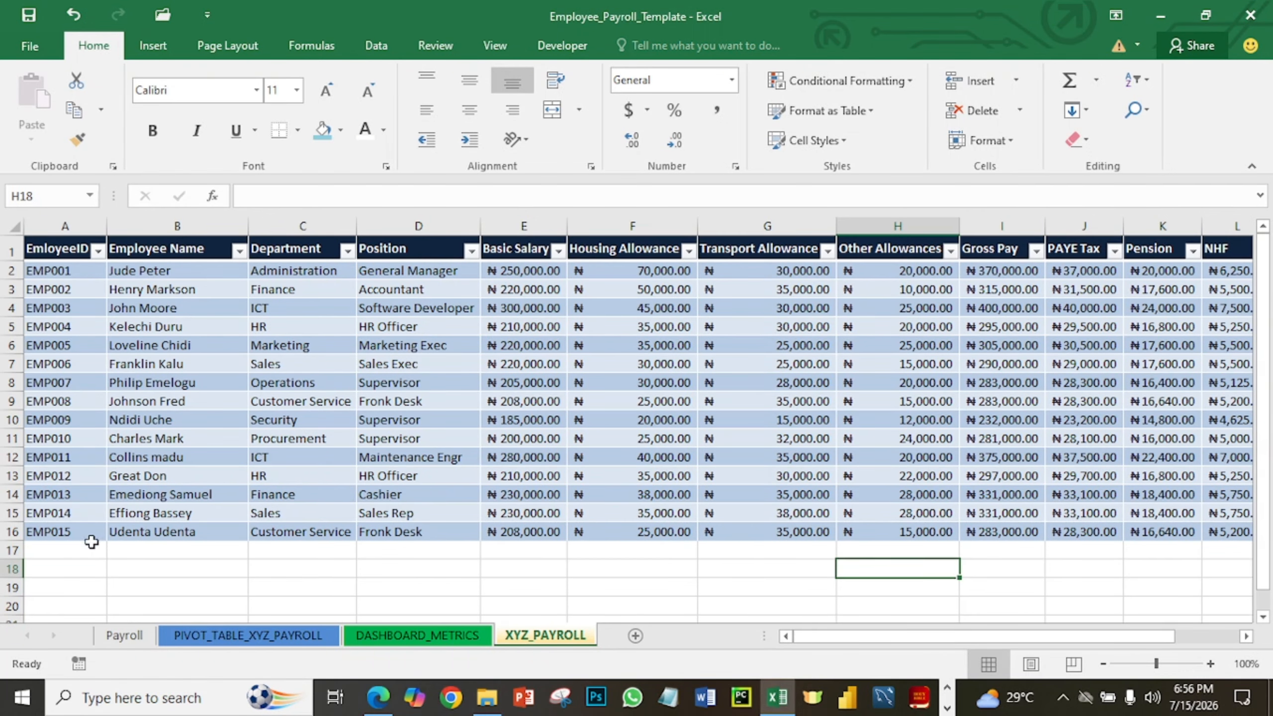
click(74, 550)
text(EM)
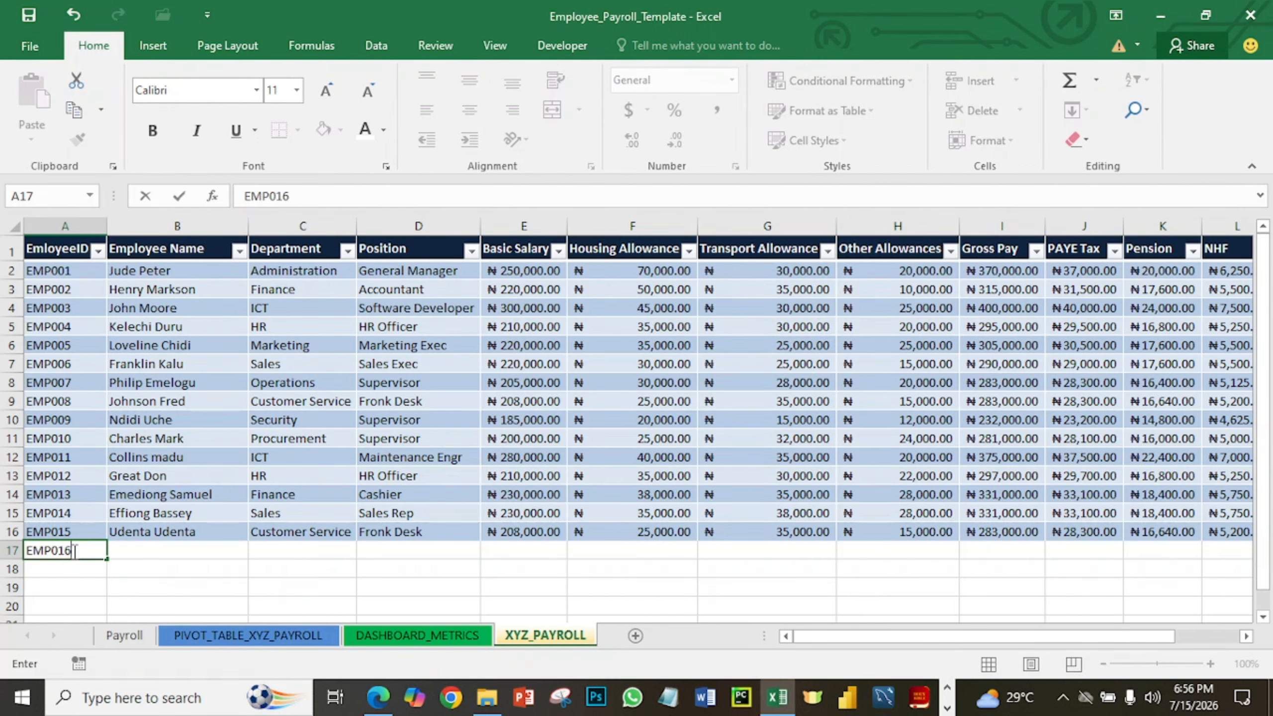
text(P016)
key(Tab)
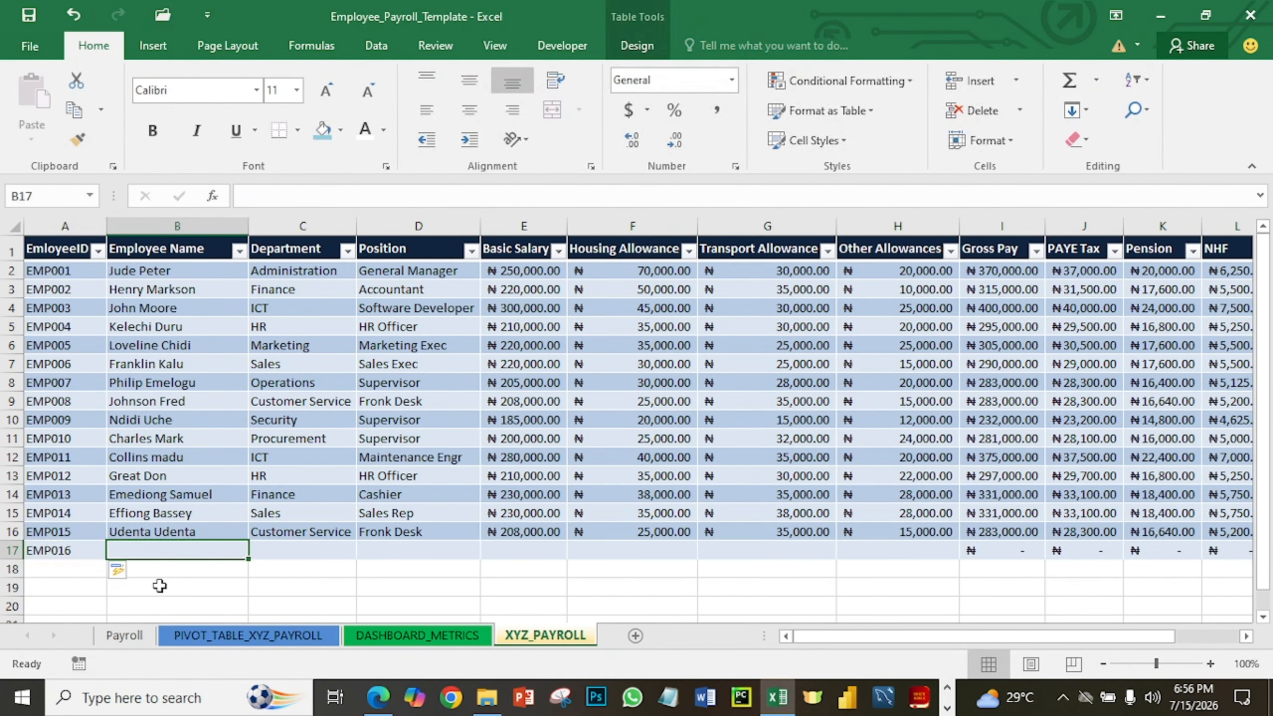
click(372, 633)
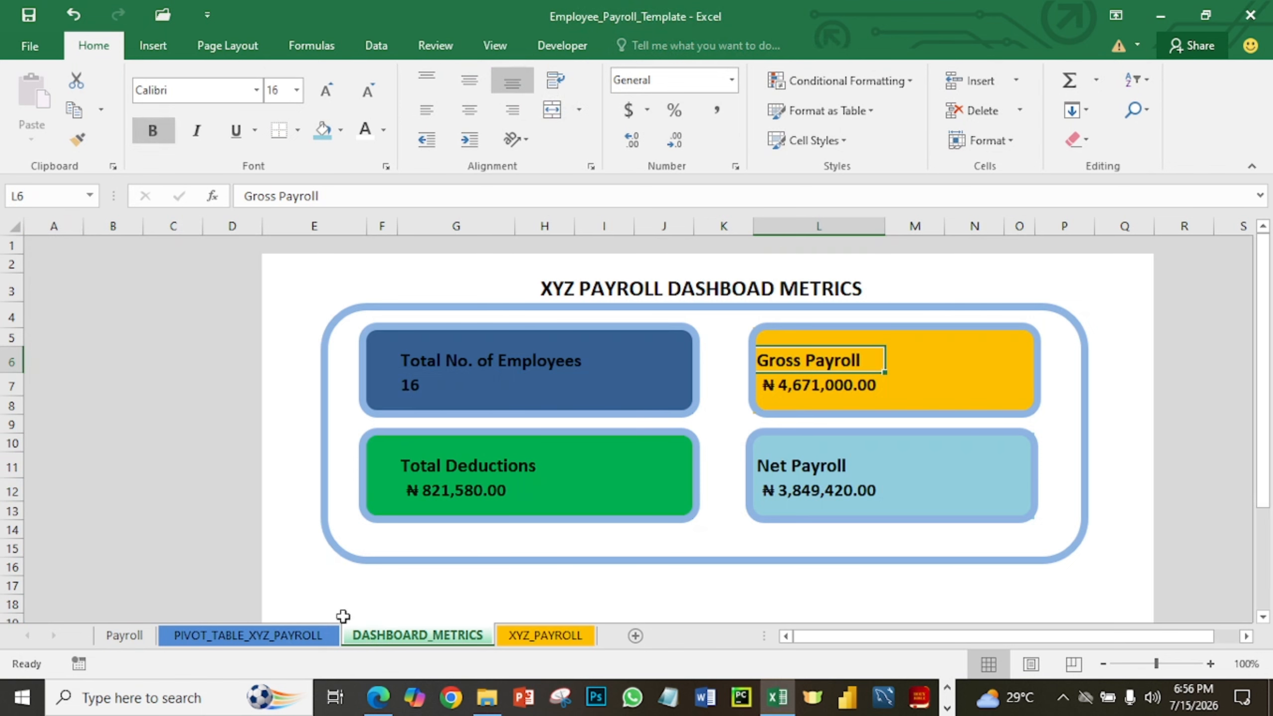
Enter the new employee's full name in B17.
click(524, 637)
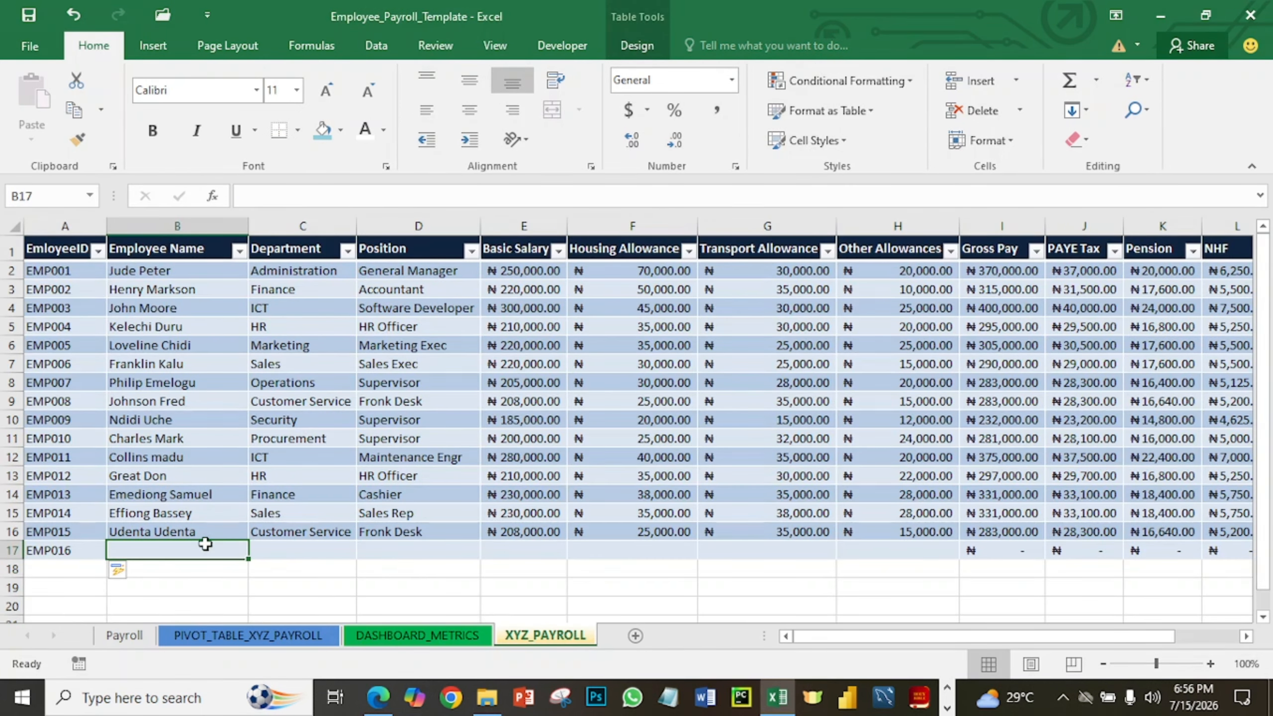
text(Emman)
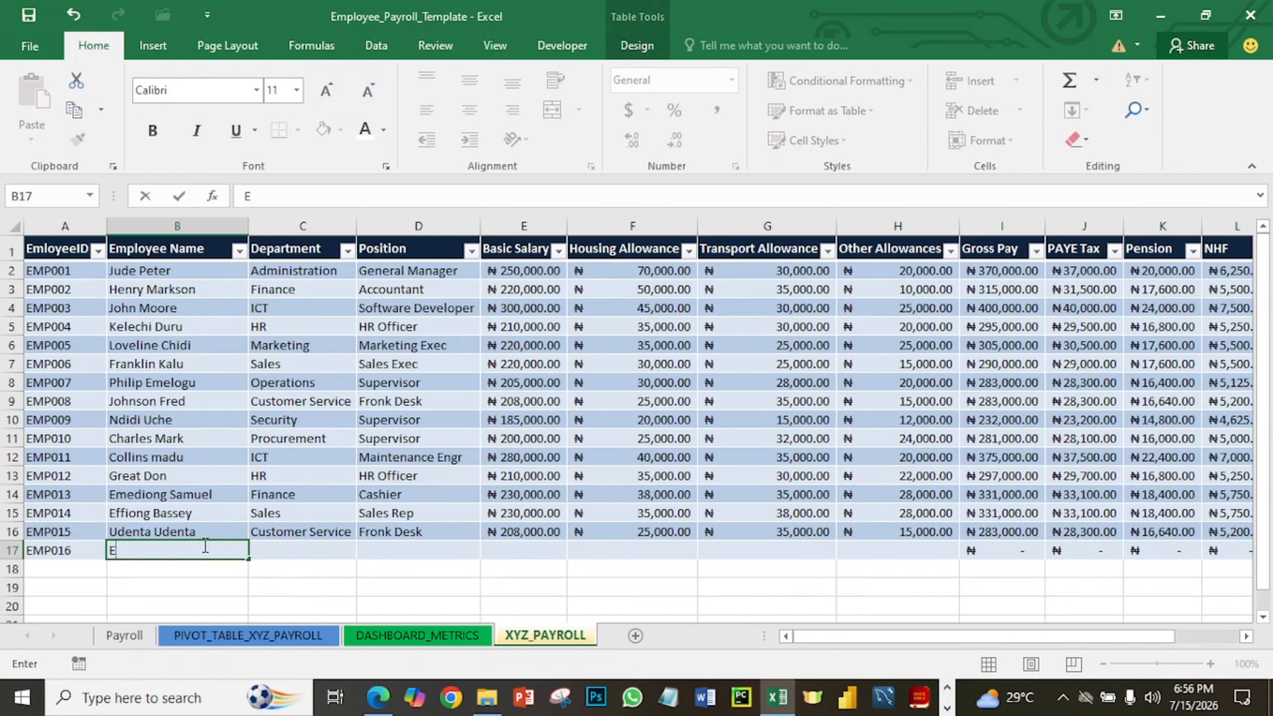
text(uel ZE)
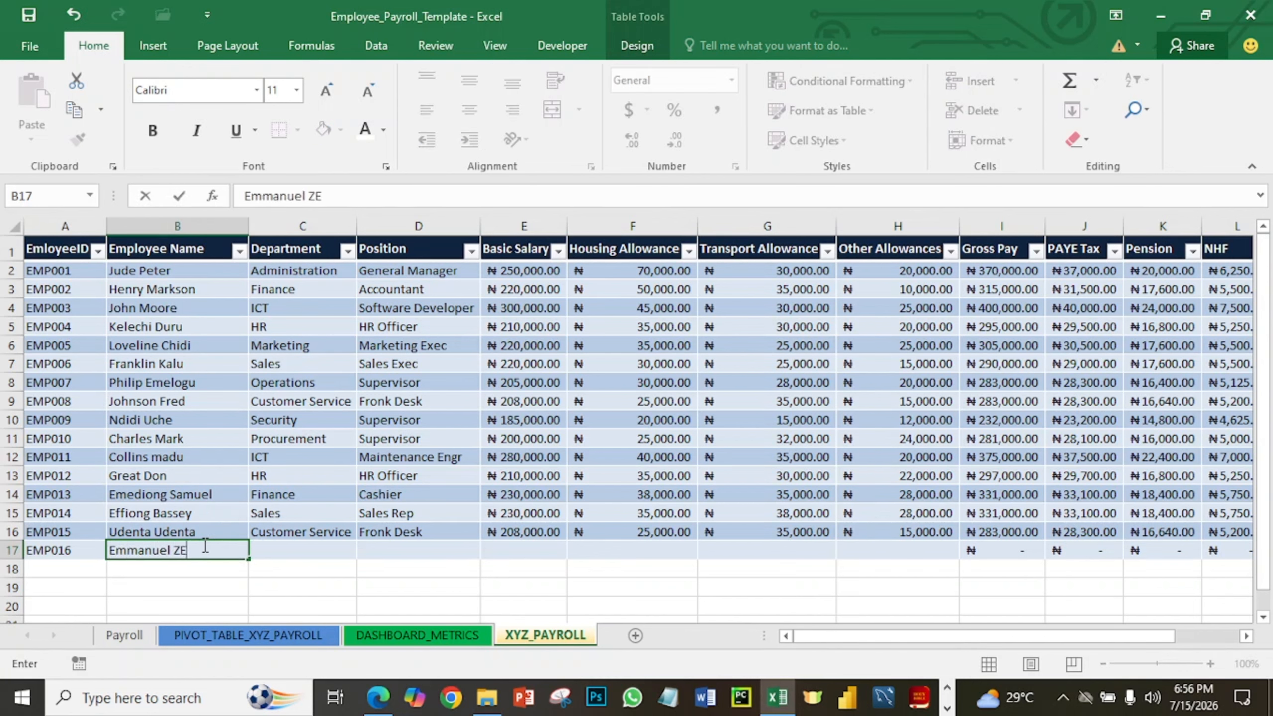
key(BackSpace)
text(Emelogu)
key(Tab)
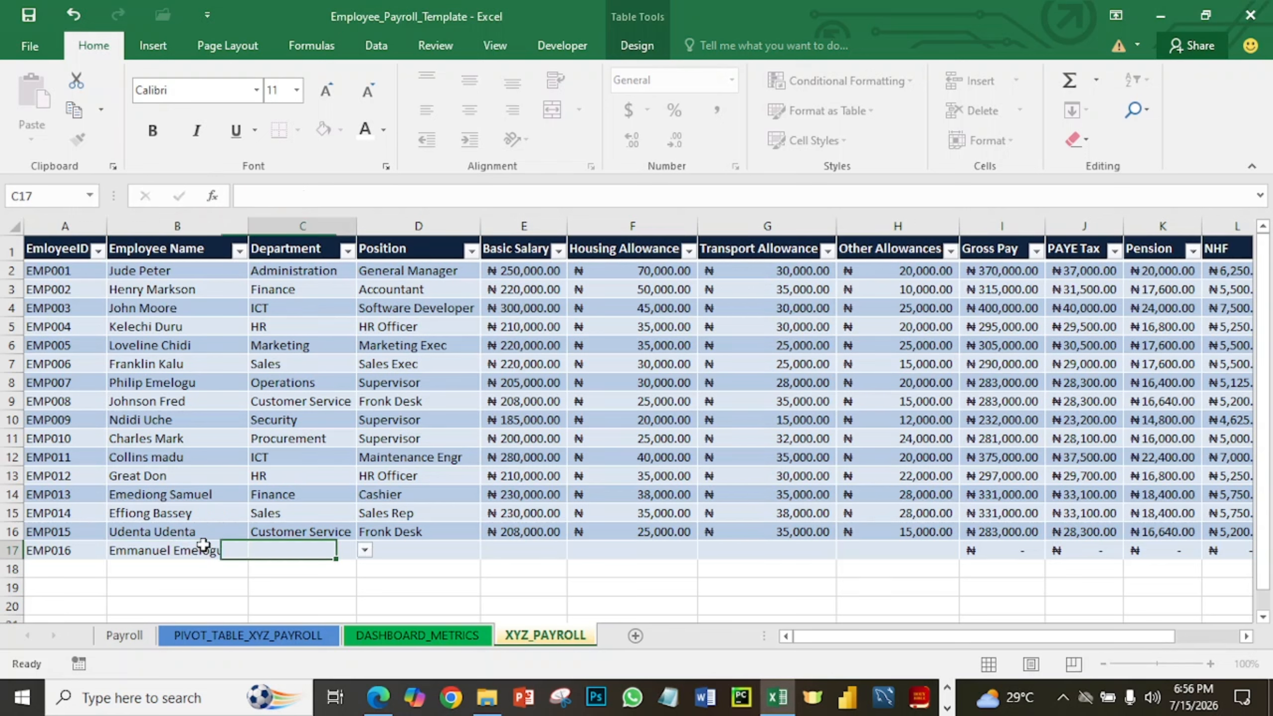
Try CEO as the department in C17 and cancel the validation error.
text(CEO)
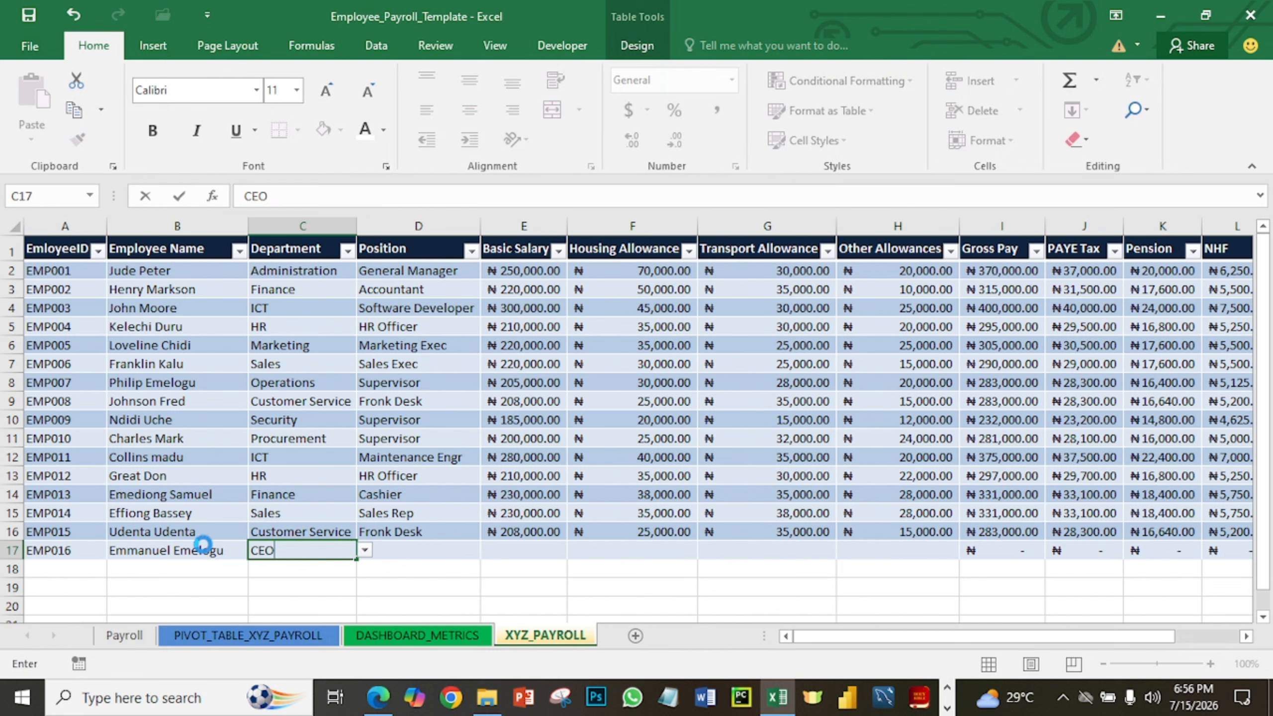
key(Tab)
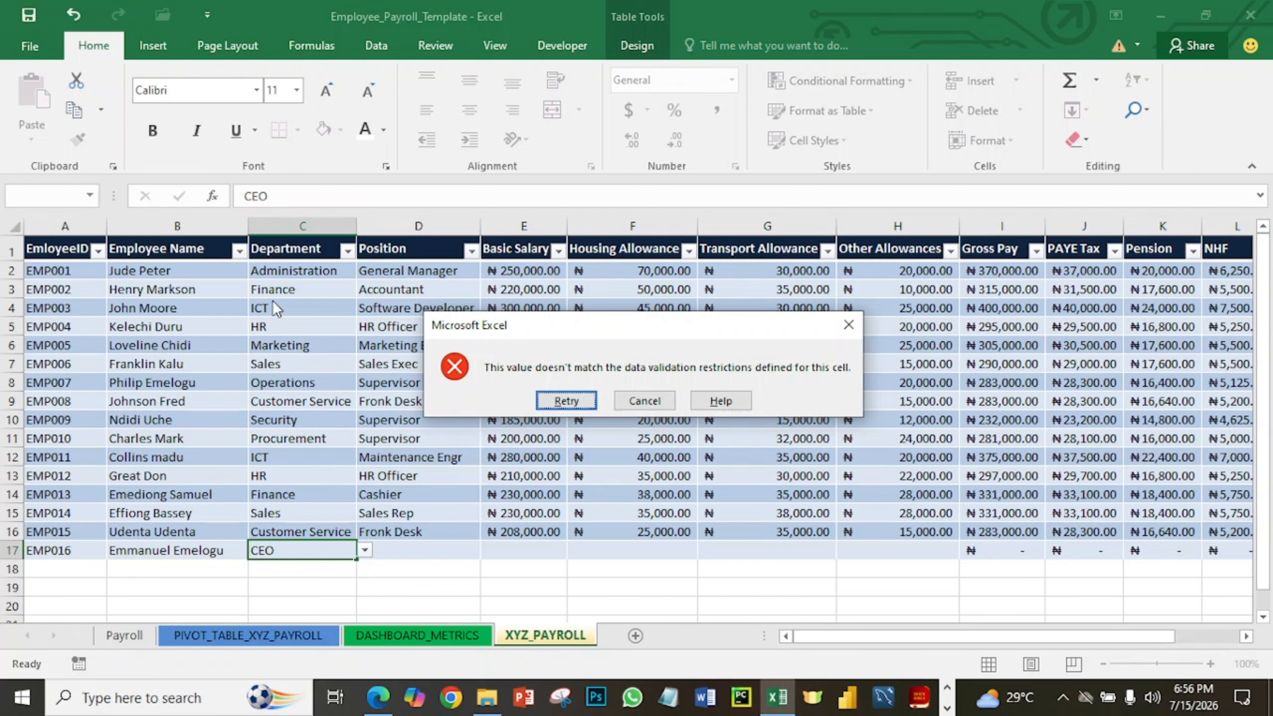
click(640, 401)
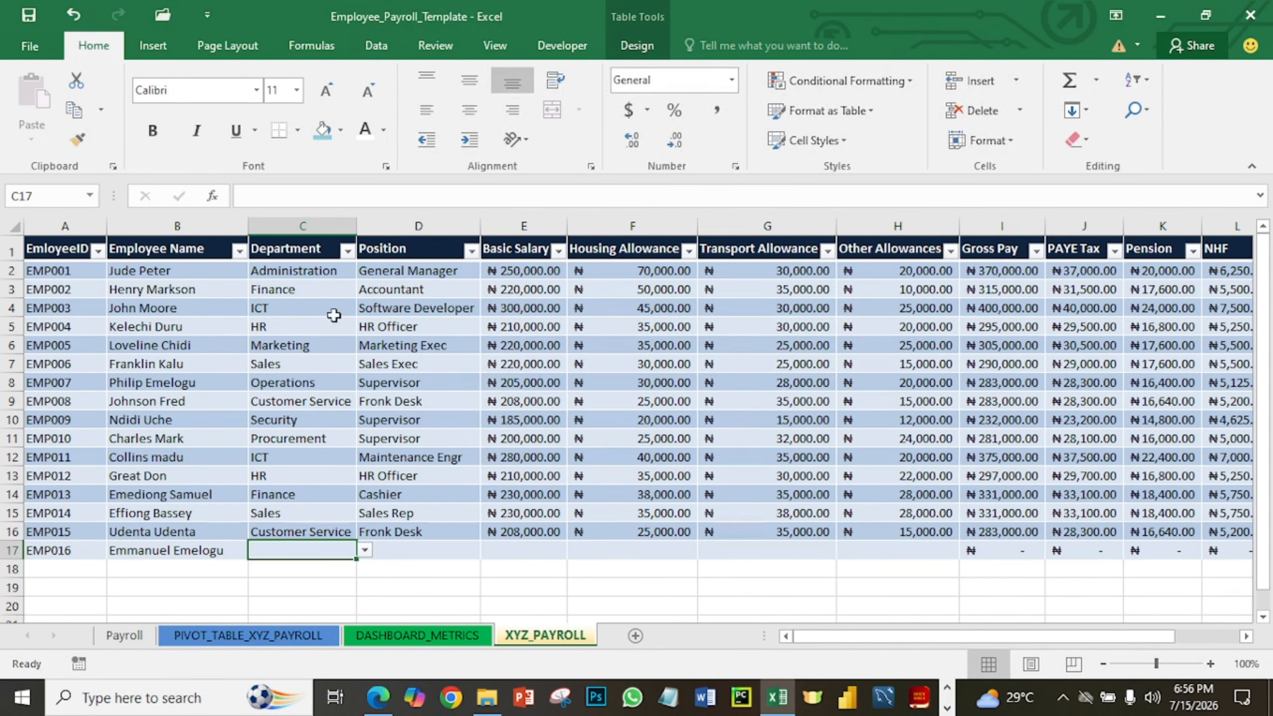
Set EMP016's department to Administration and position to CEO.
click(364, 551)
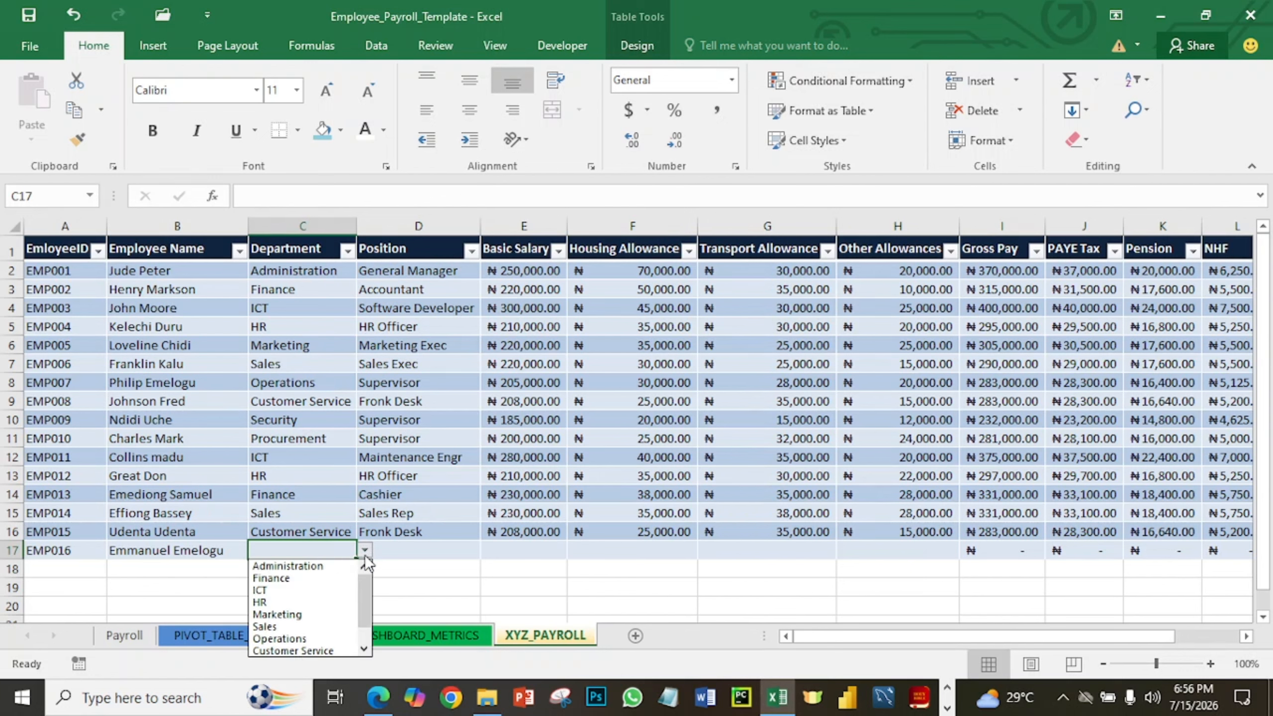
click(334, 566)
click(410, 547)
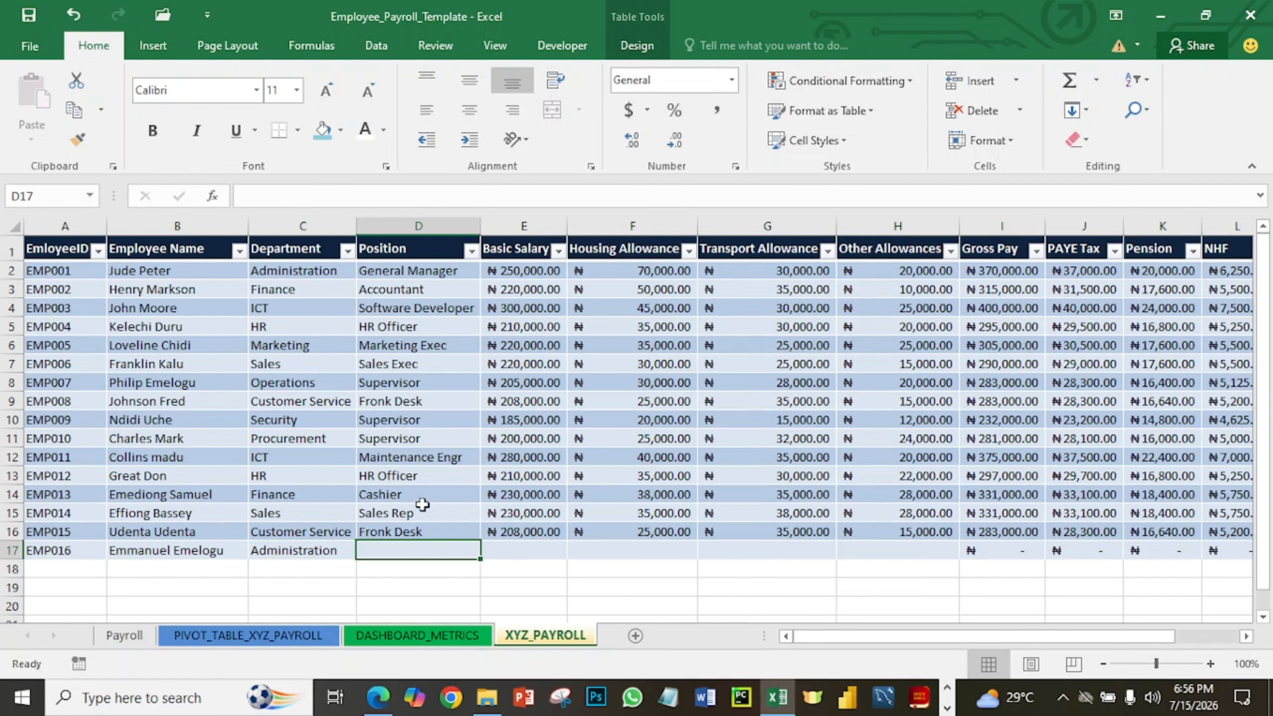
text(CEO)
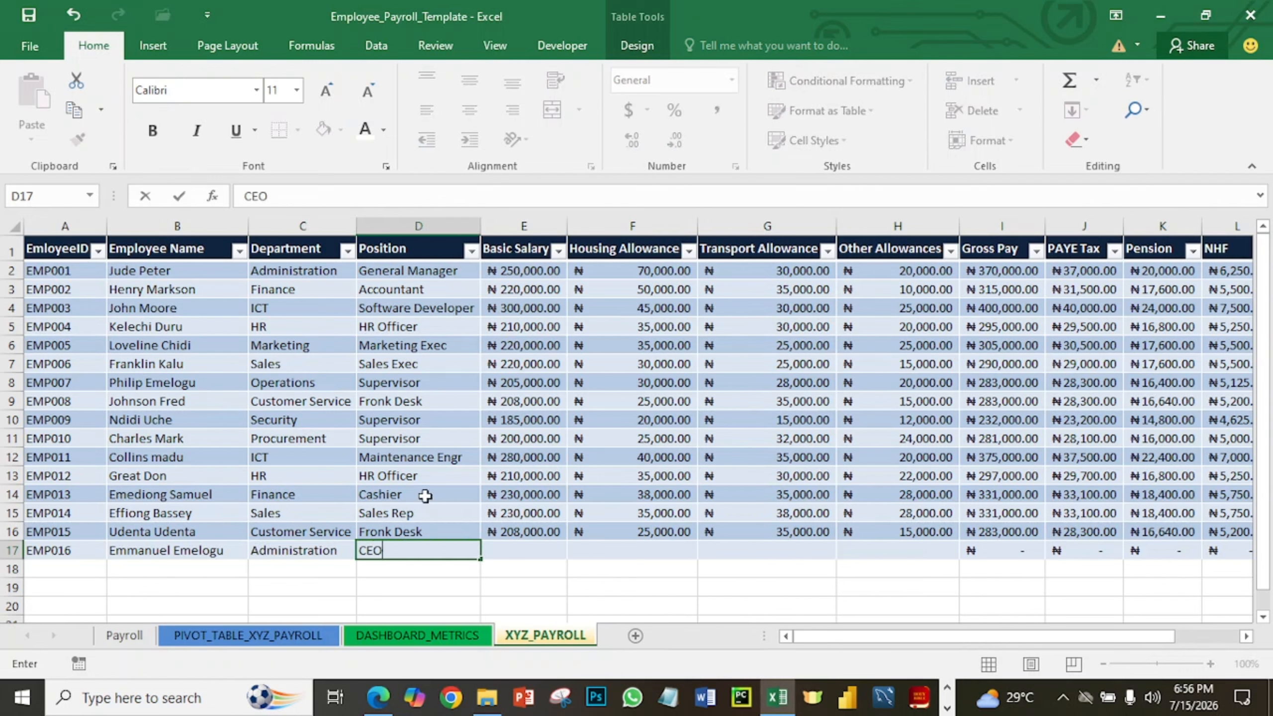
key(Tab)
Enter basic salary 1200000 and allowances 200000, 250000 and 300000 in E17:H17.
text(12)
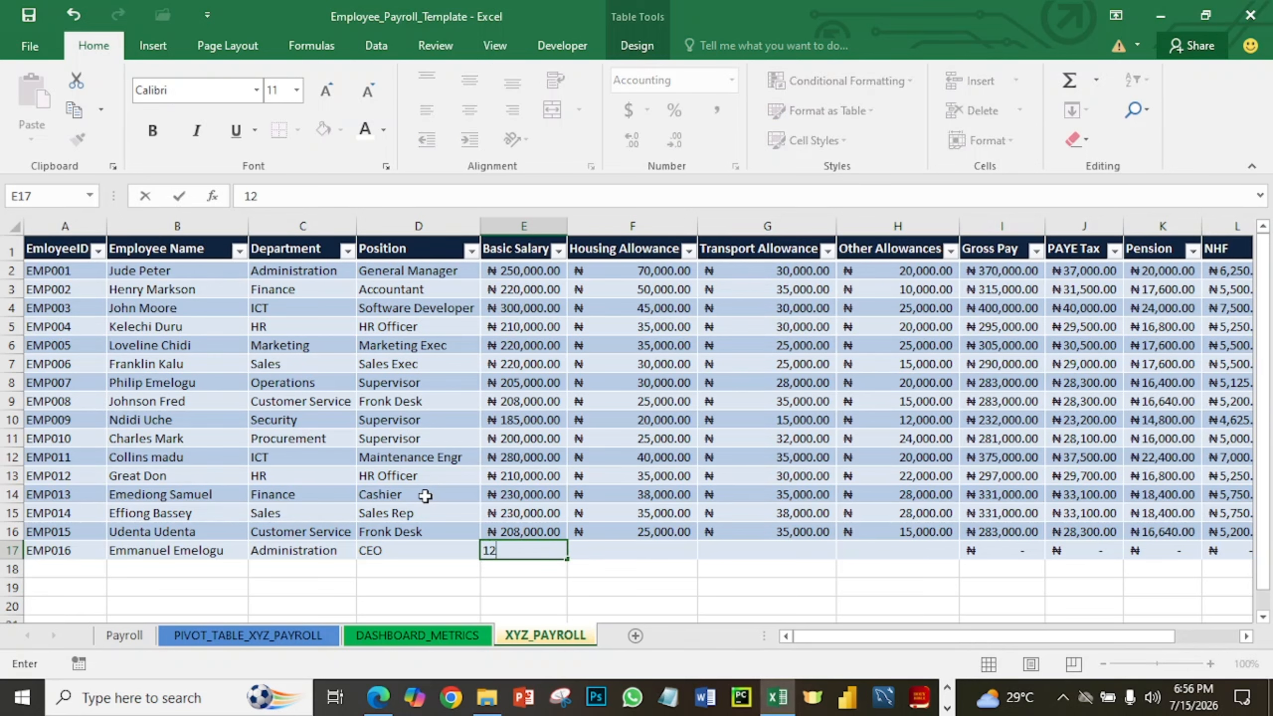
text(00000)
key(Tab)
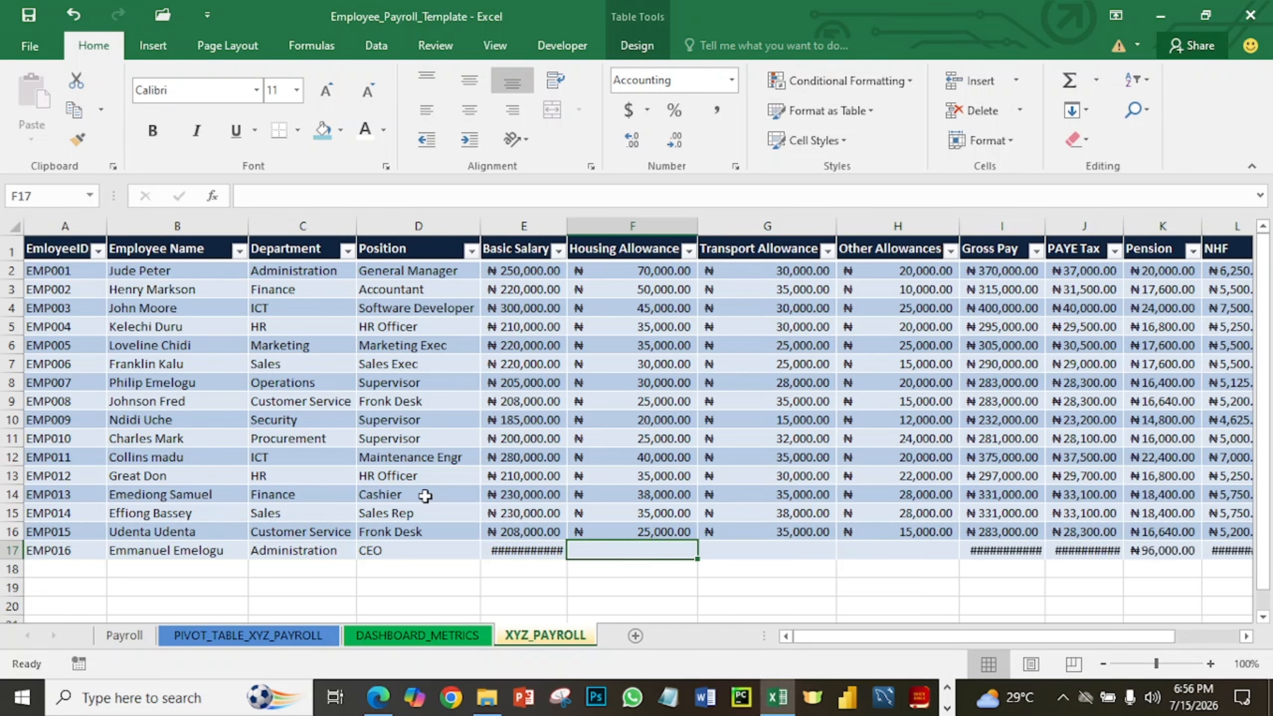
double_click(567, 225)
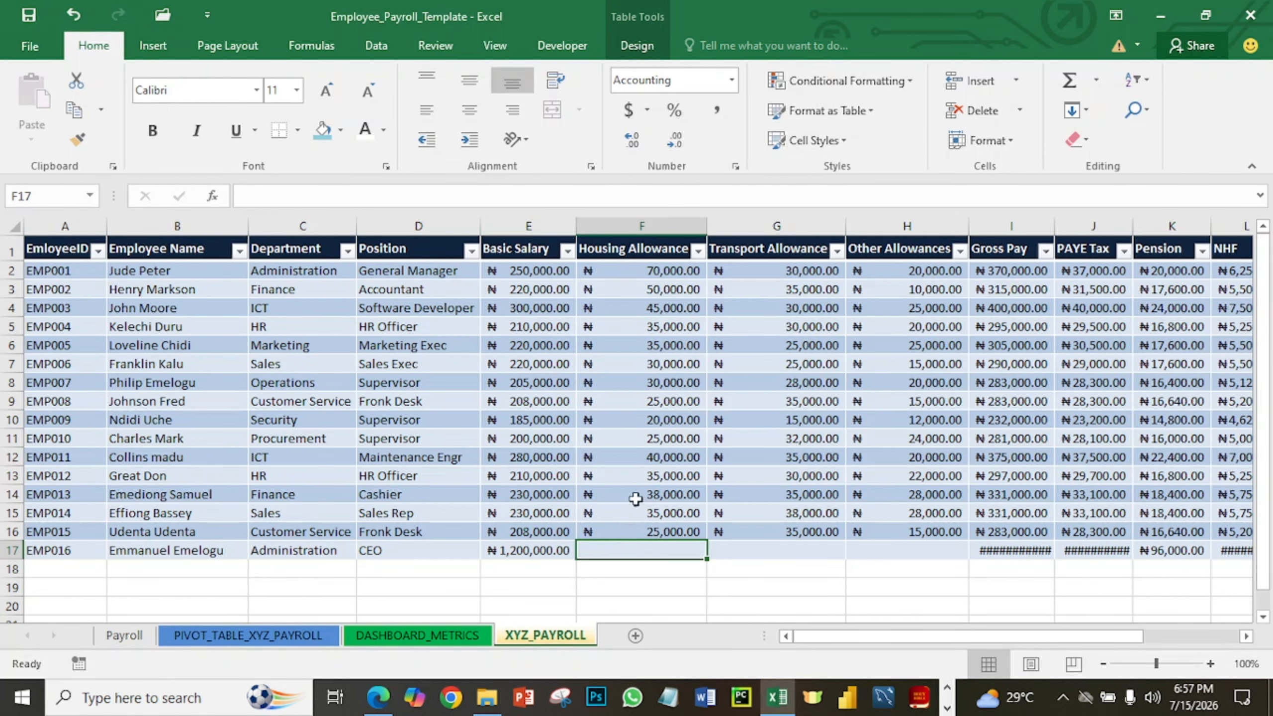
text(200000)
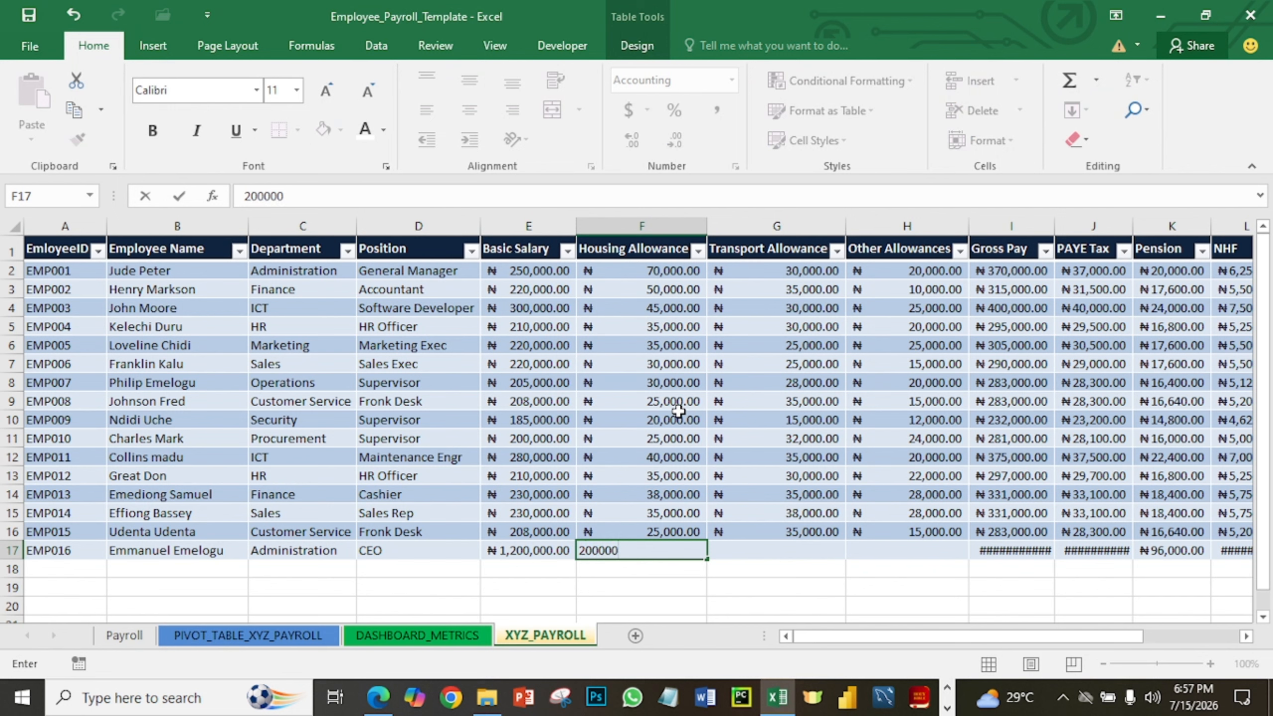
key(Tab)
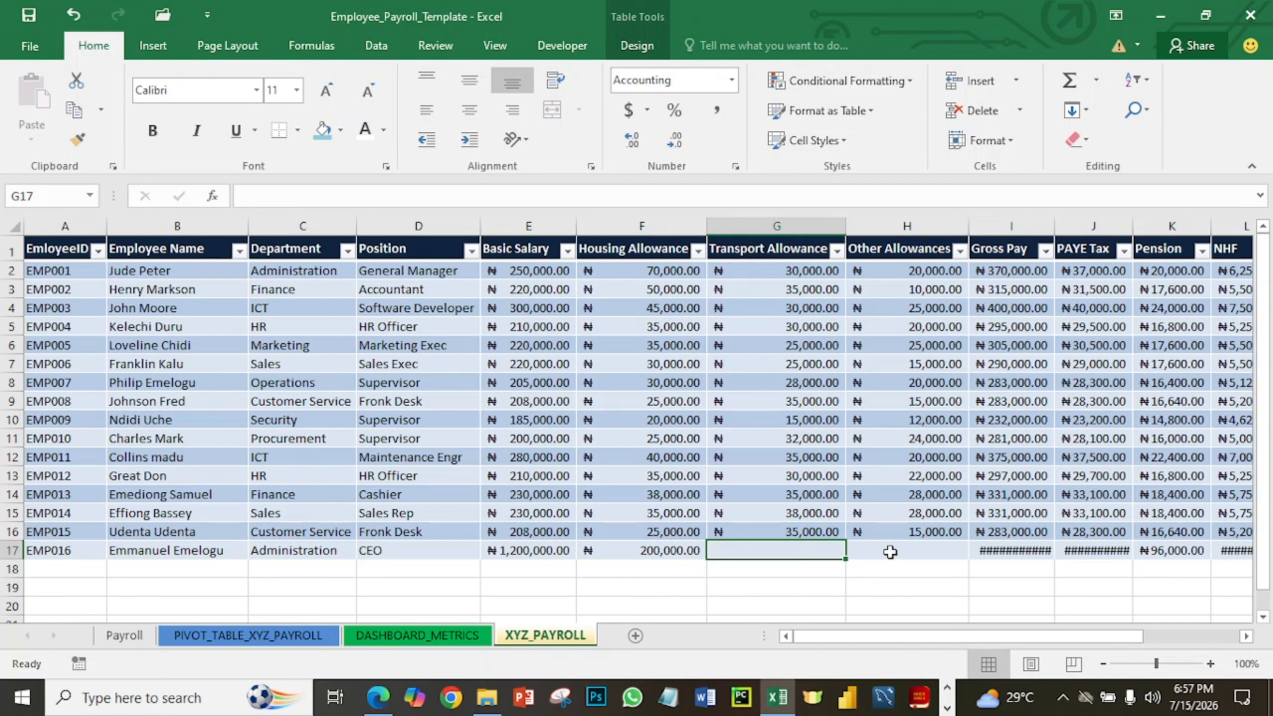
text(2500)
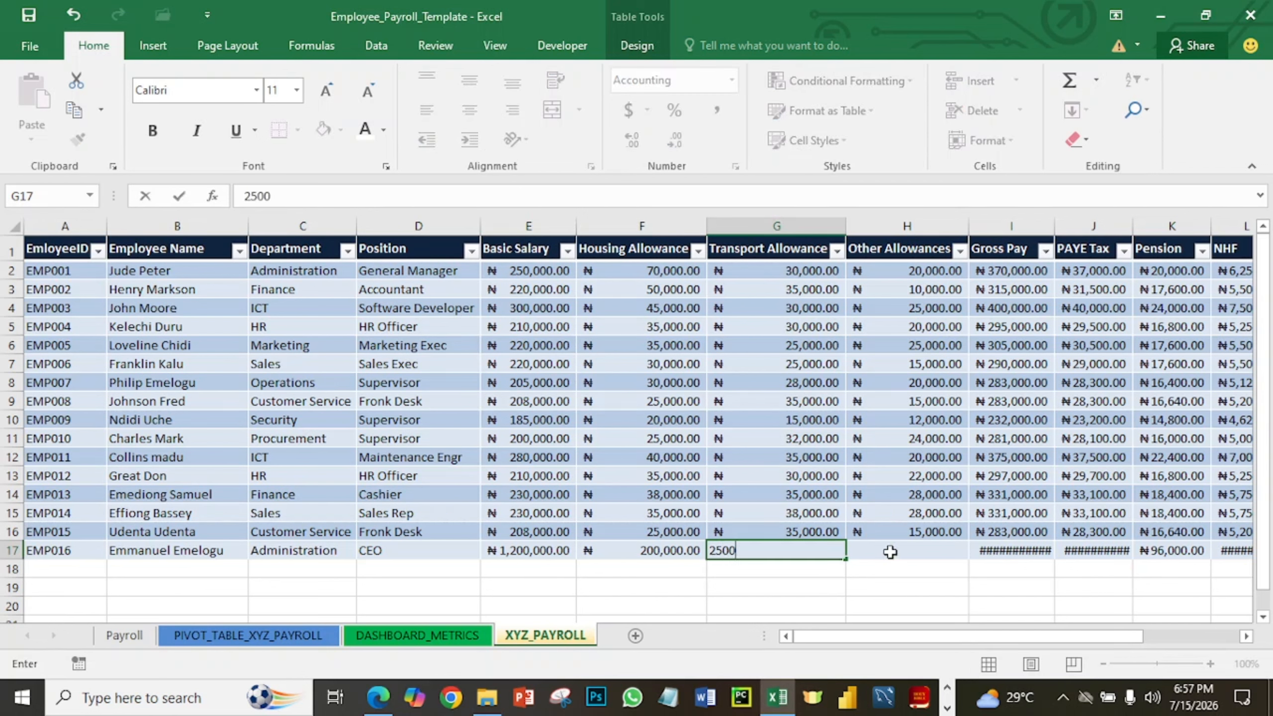
text(00)
click(886, 583)
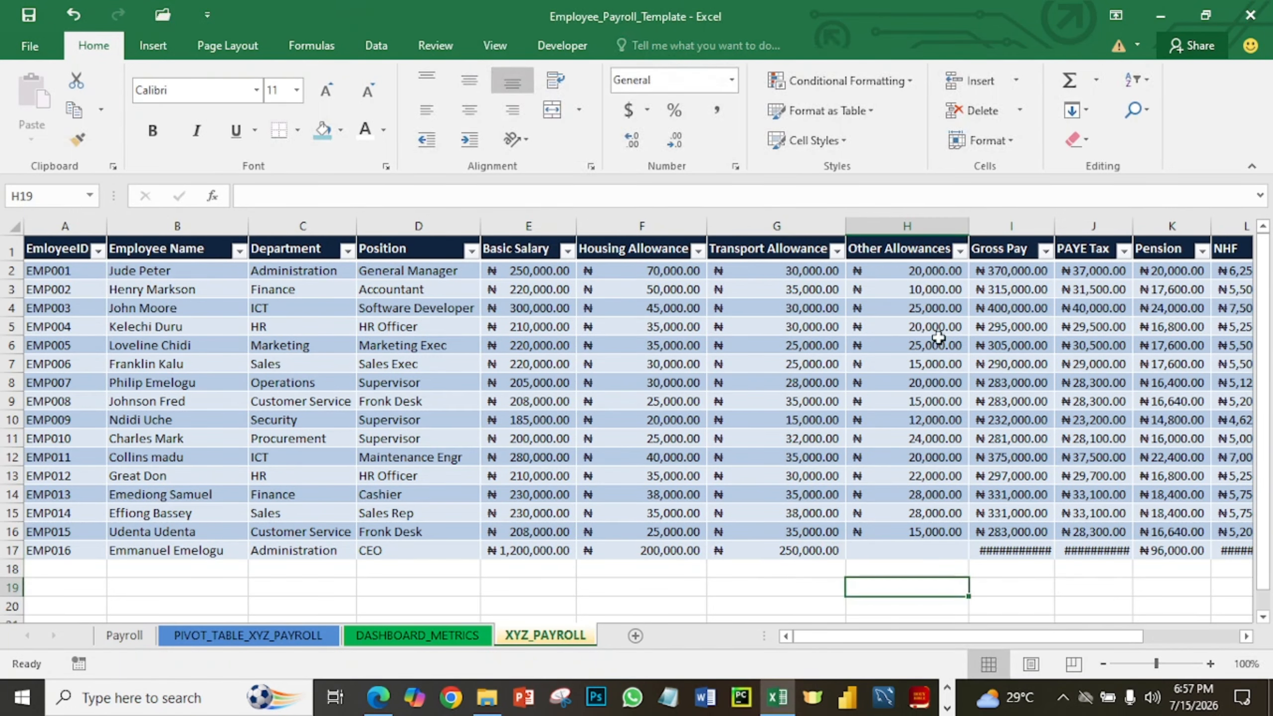
click(887, 553)
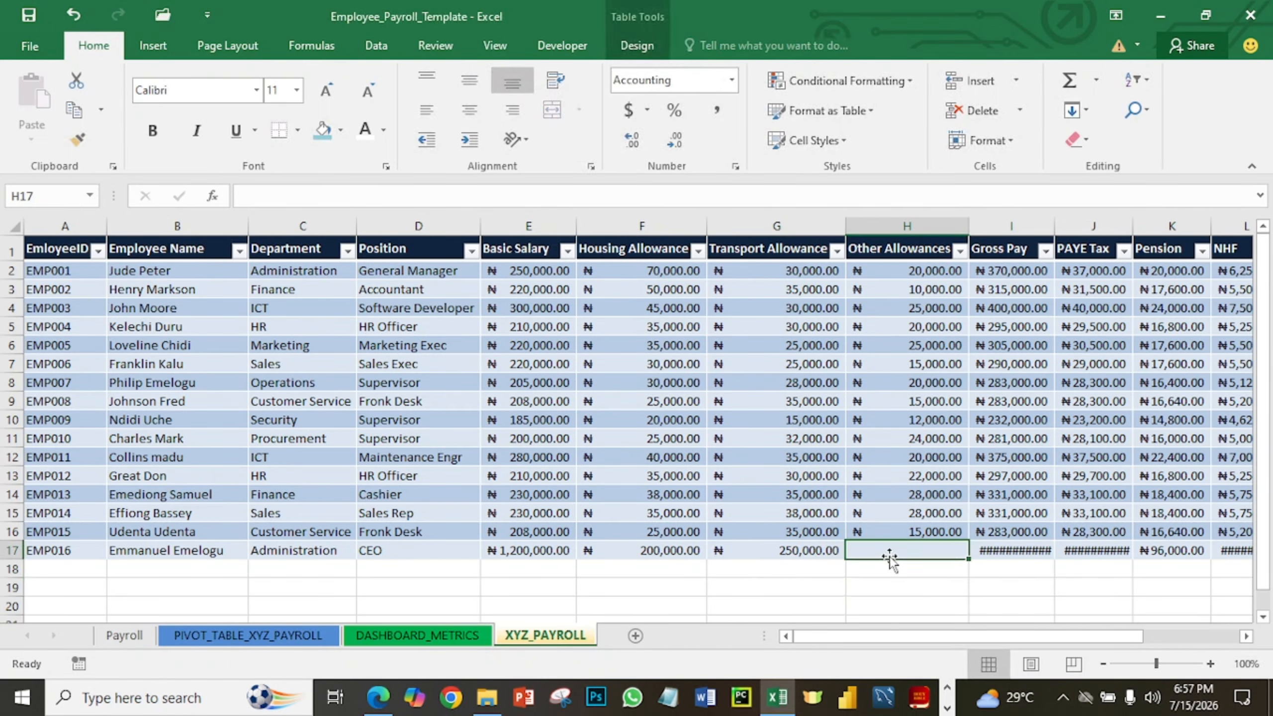
text(300)
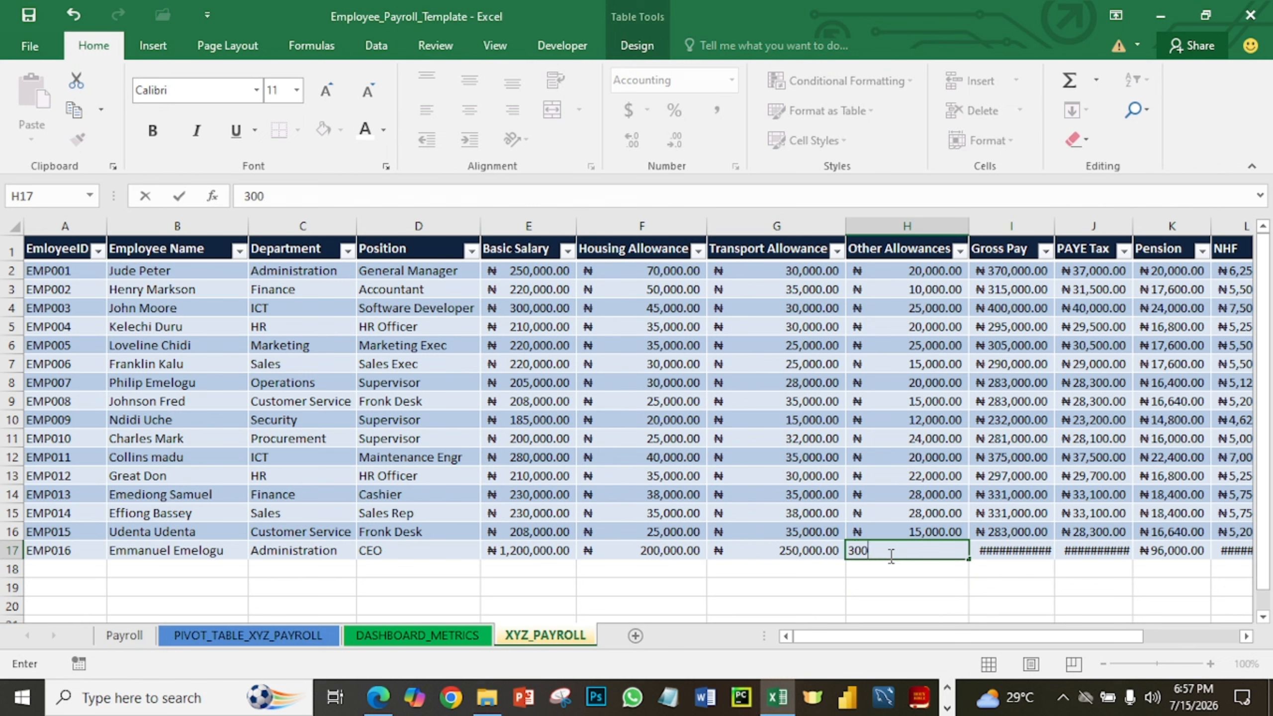
text(000)
click(902, 586)
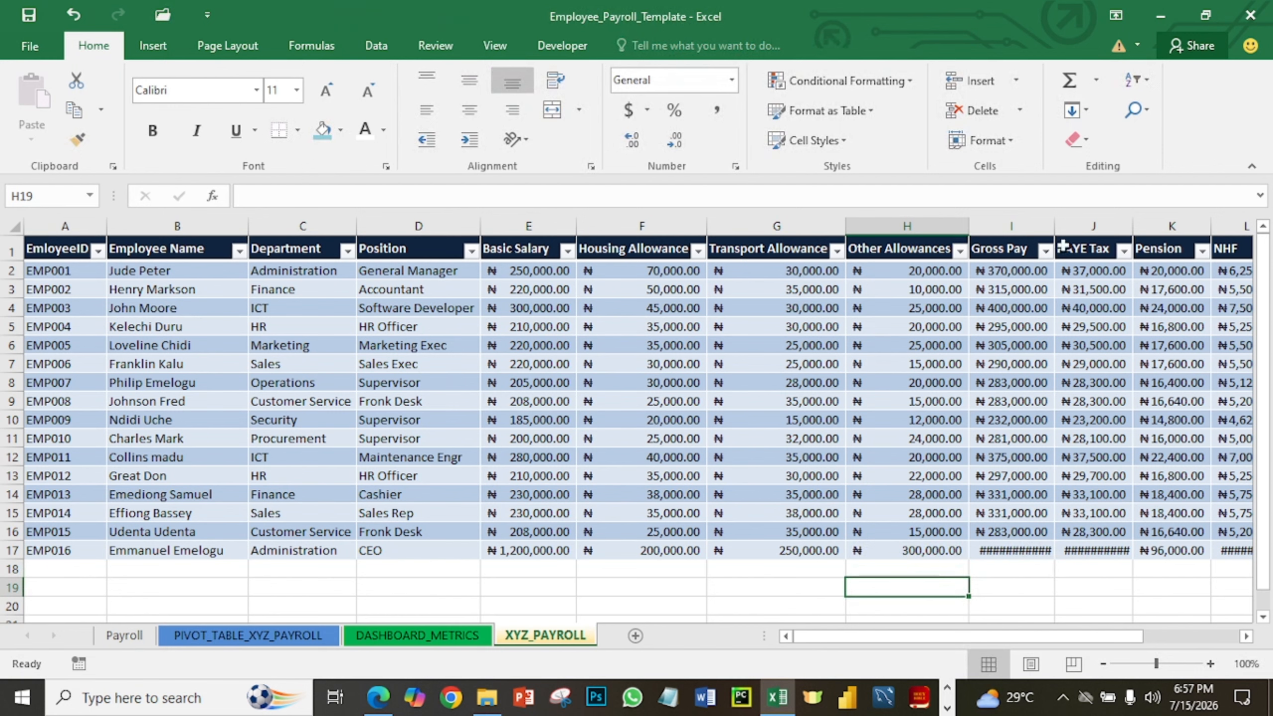
Autofit columns I, J, L and N so gross, PAYE, NHF and net pay display.
double_click(1055, 226)
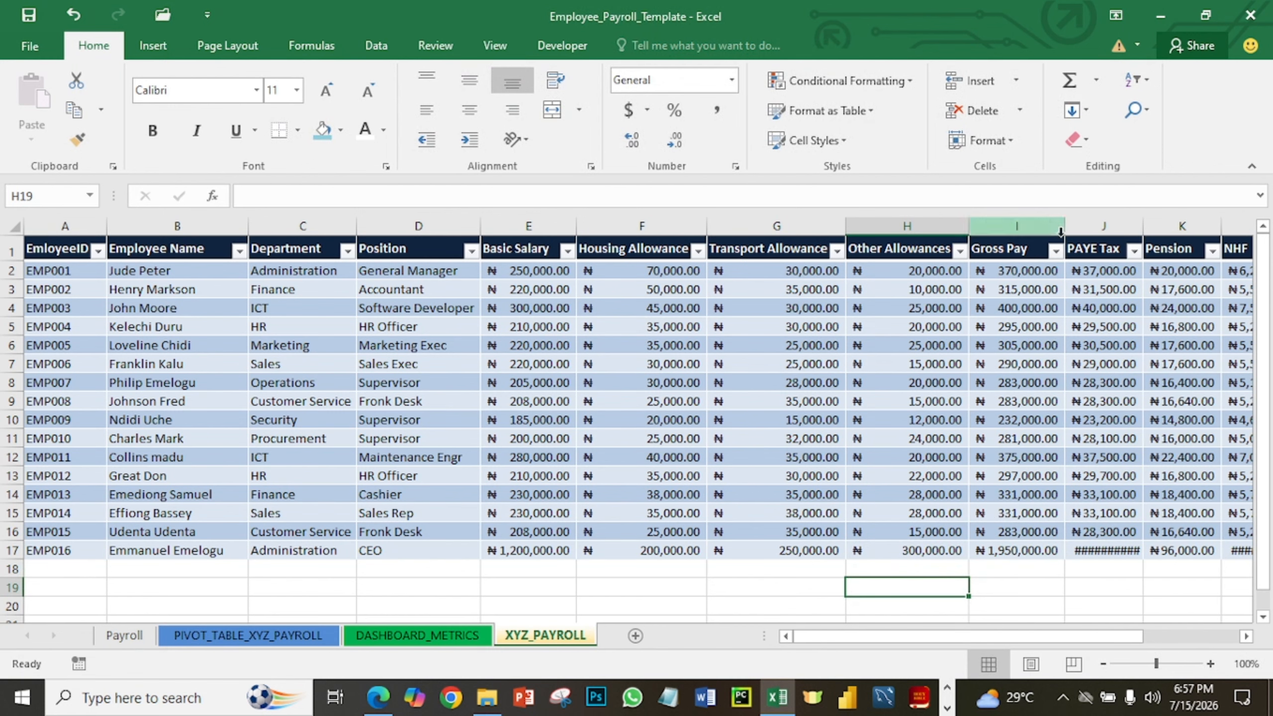
double_click(1143, 226)
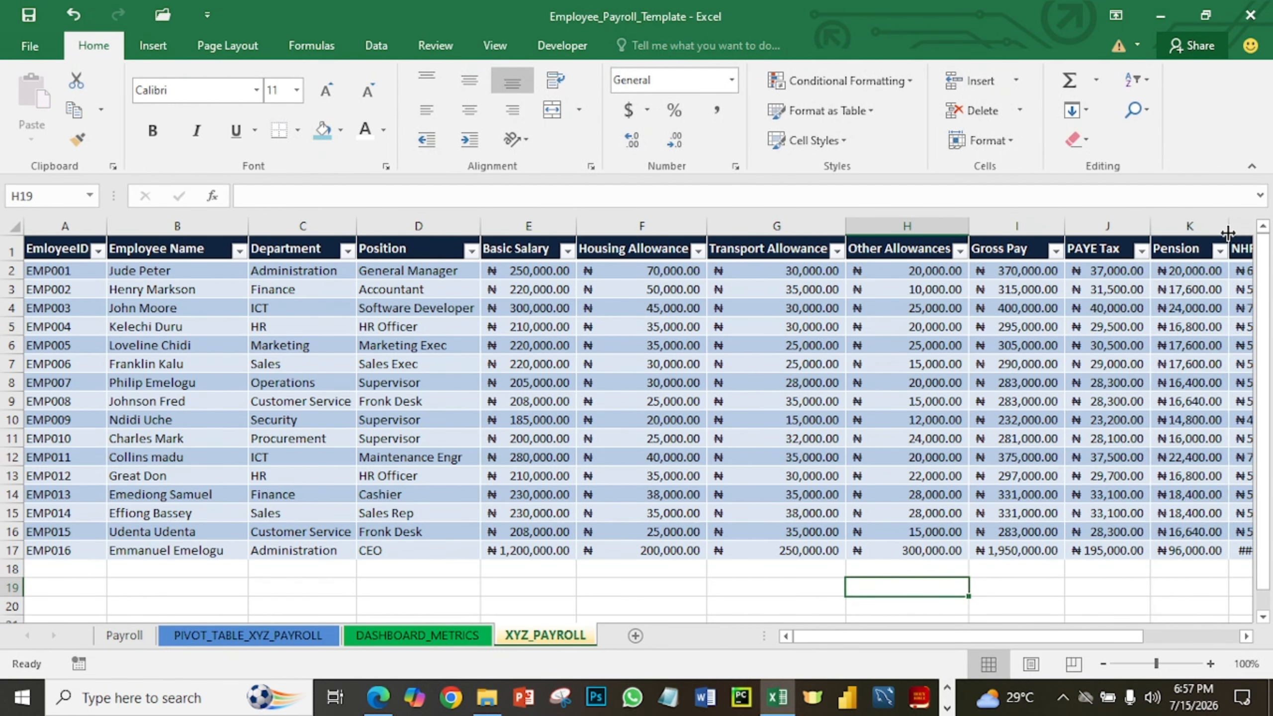
drag(1128, 635, 1176, 633)
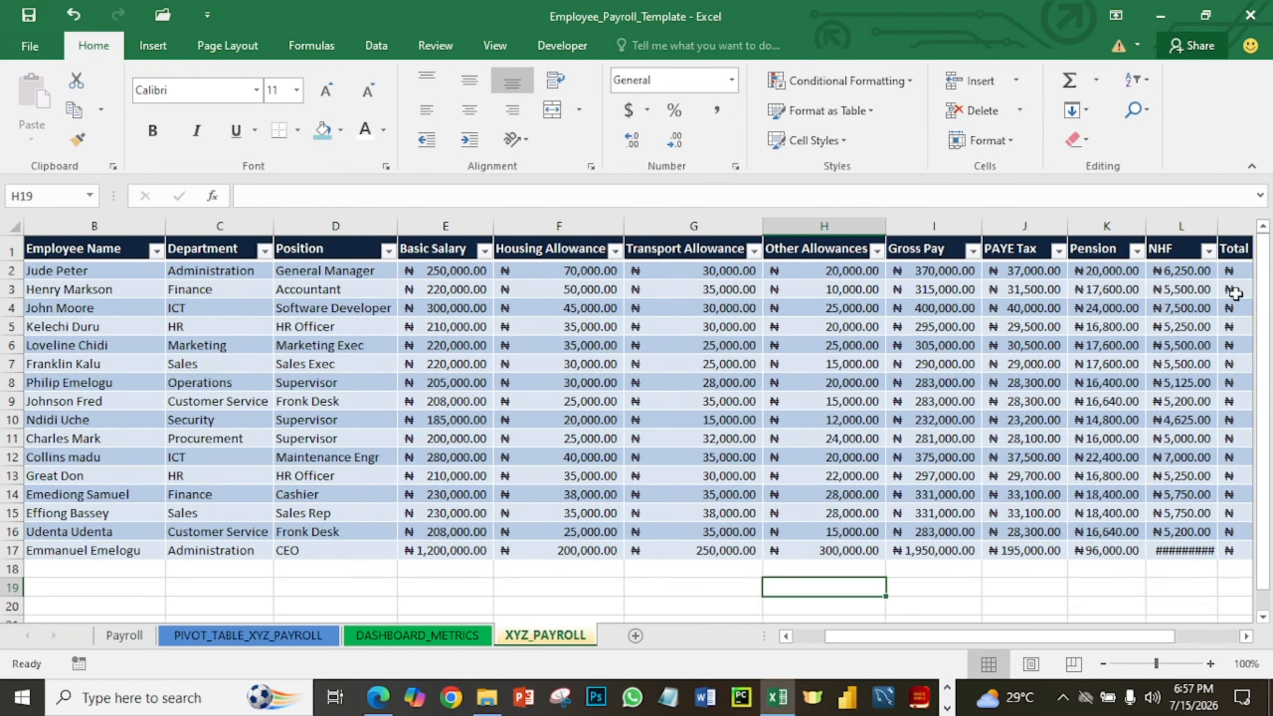
double_click(1219, 227)
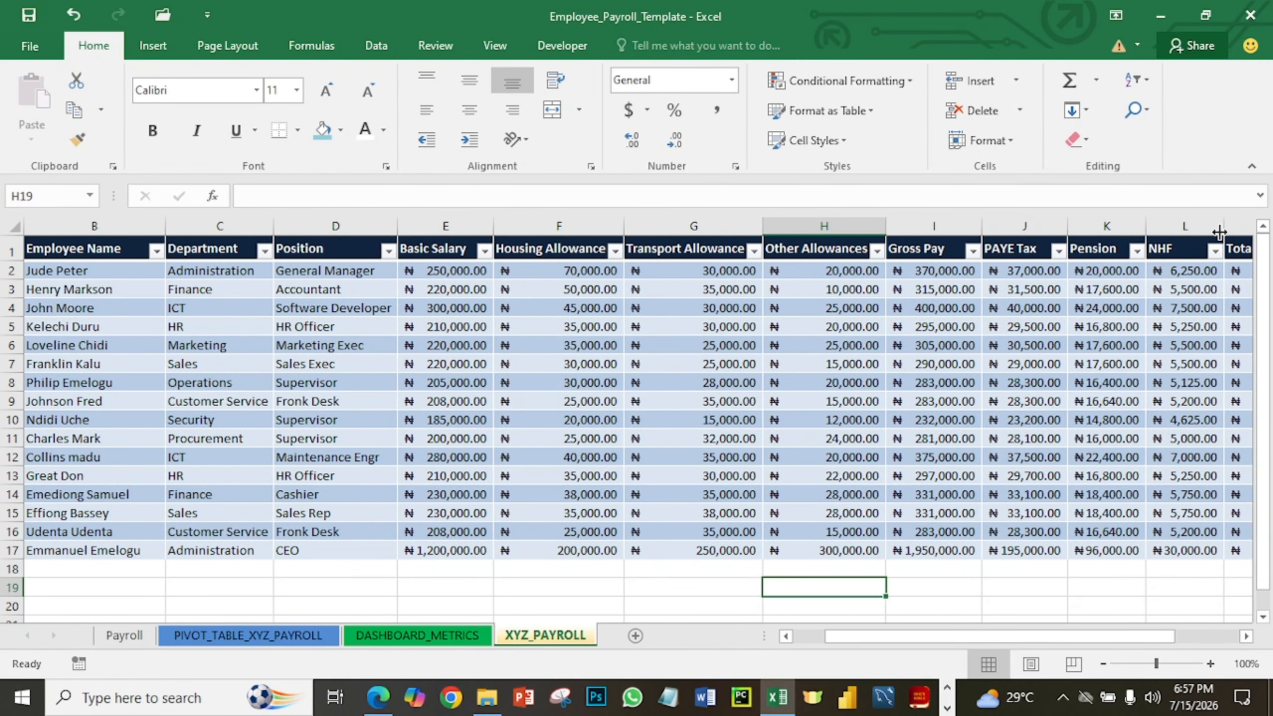
click(1247, 637)
click(1247, 636)
click(1246, 636)
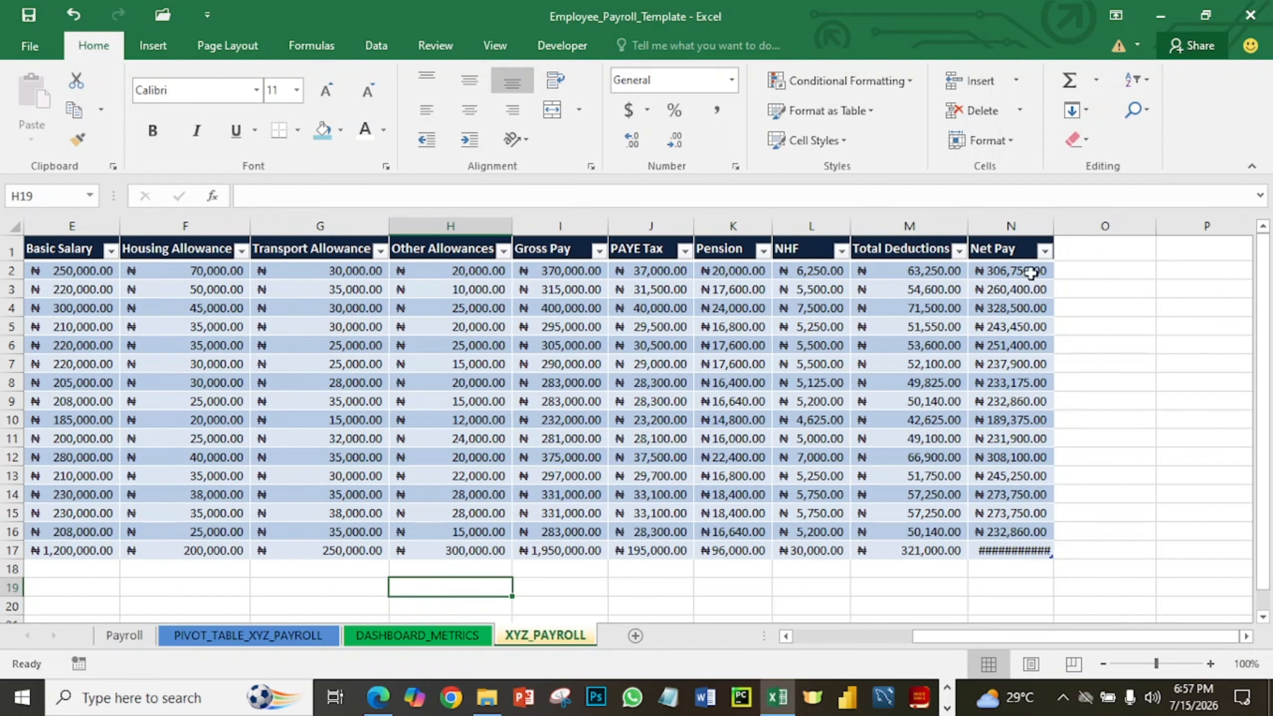
double_click(1053, 226)
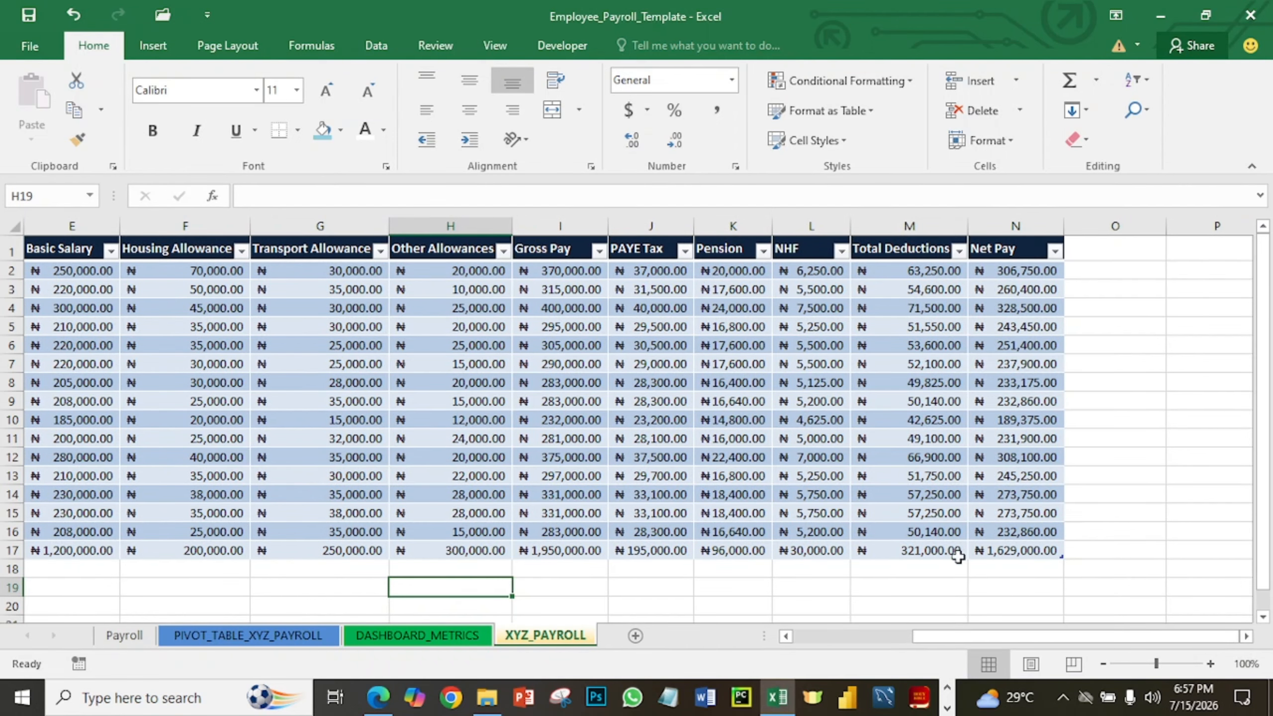
drag(941, 629, 780, 653)
Widen dashboard column G so Total Deductions shows ₦1,142,580.00, then return to XYZ_PAYROLL.
click(434, 644)
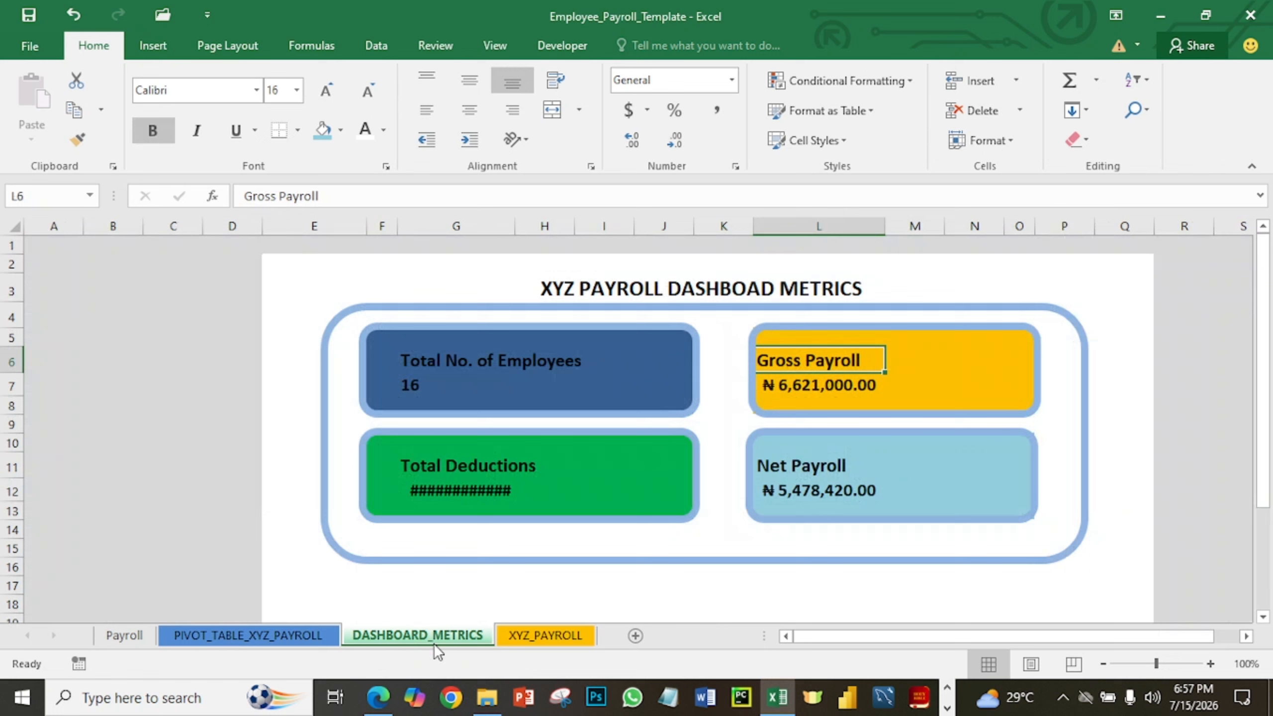
click(493, 503)
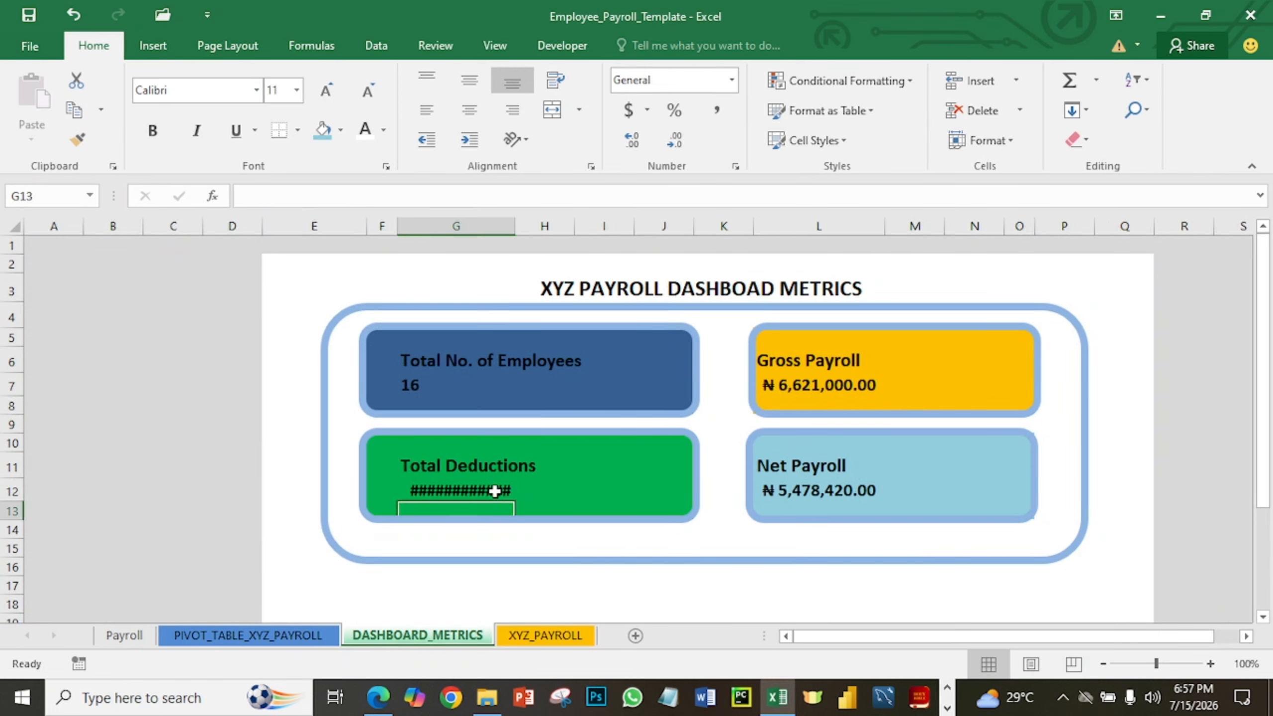
click(496, 489)
double_click(517, 231)
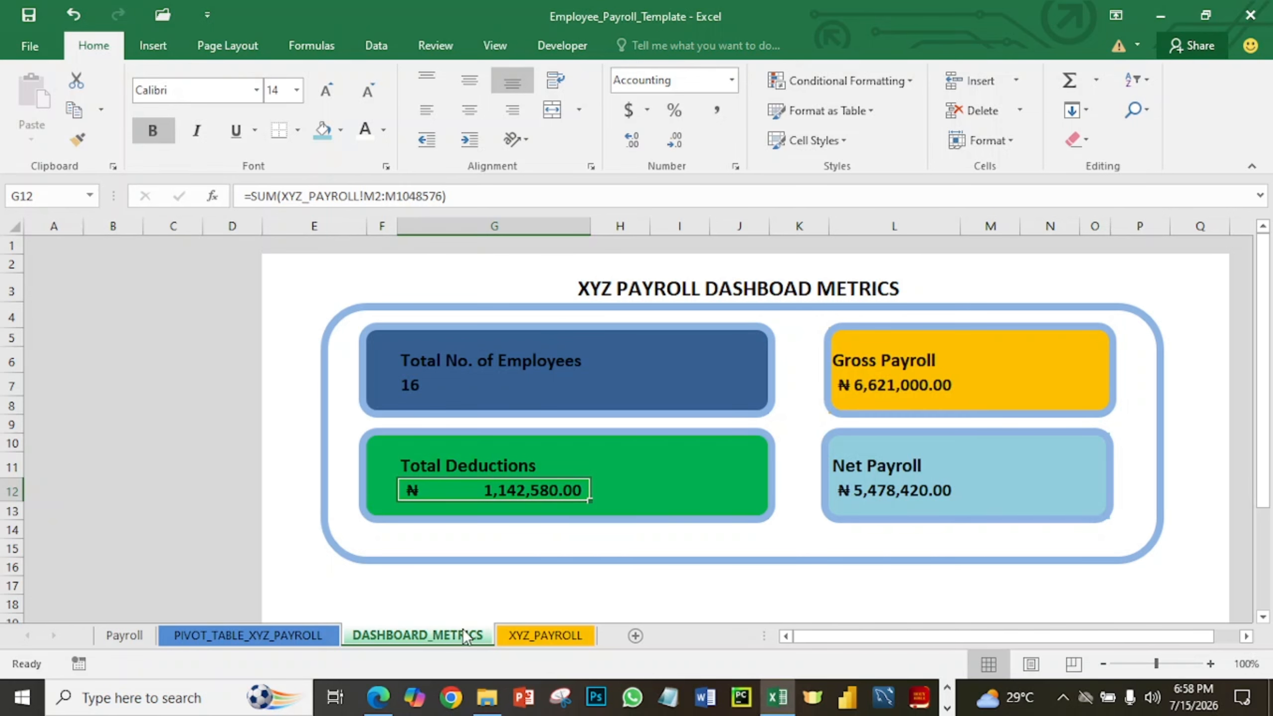
click(521, 634)
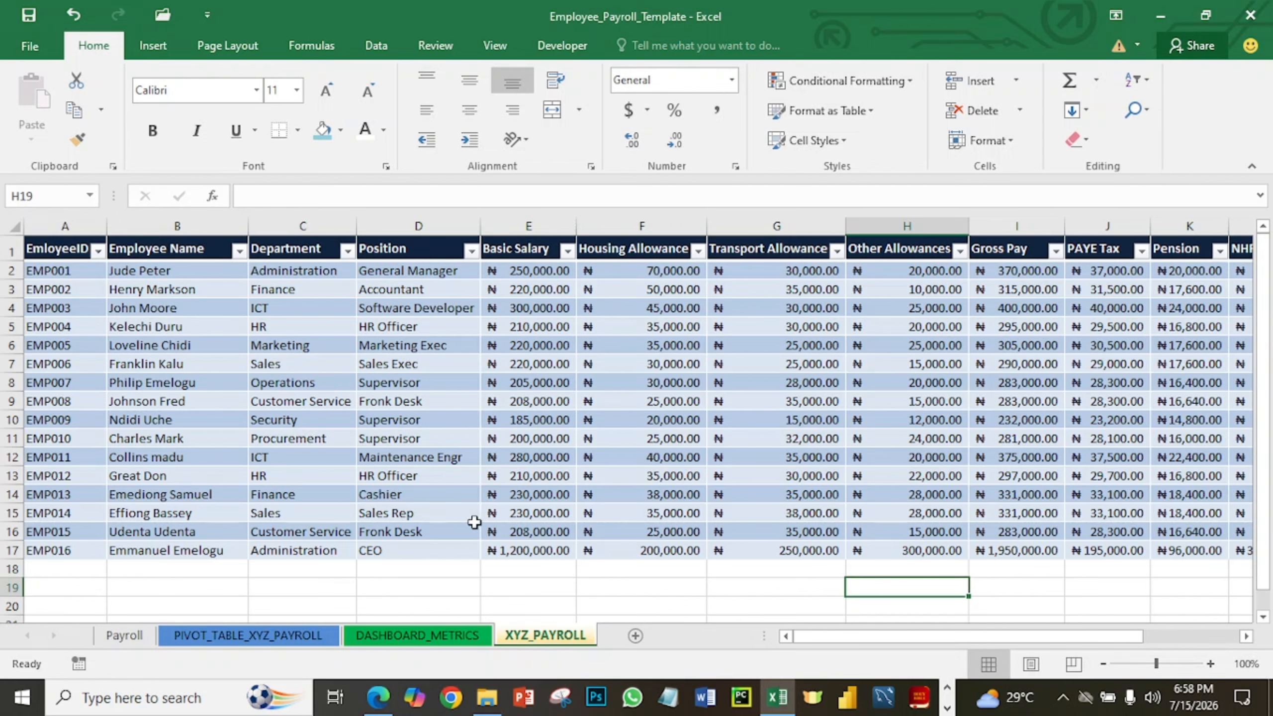
View the PIVOT_TABLE_XYZ_PAYROLL sheet, then return to DASHBOARD_METRICS showing 16 employees.
click(294, 636)
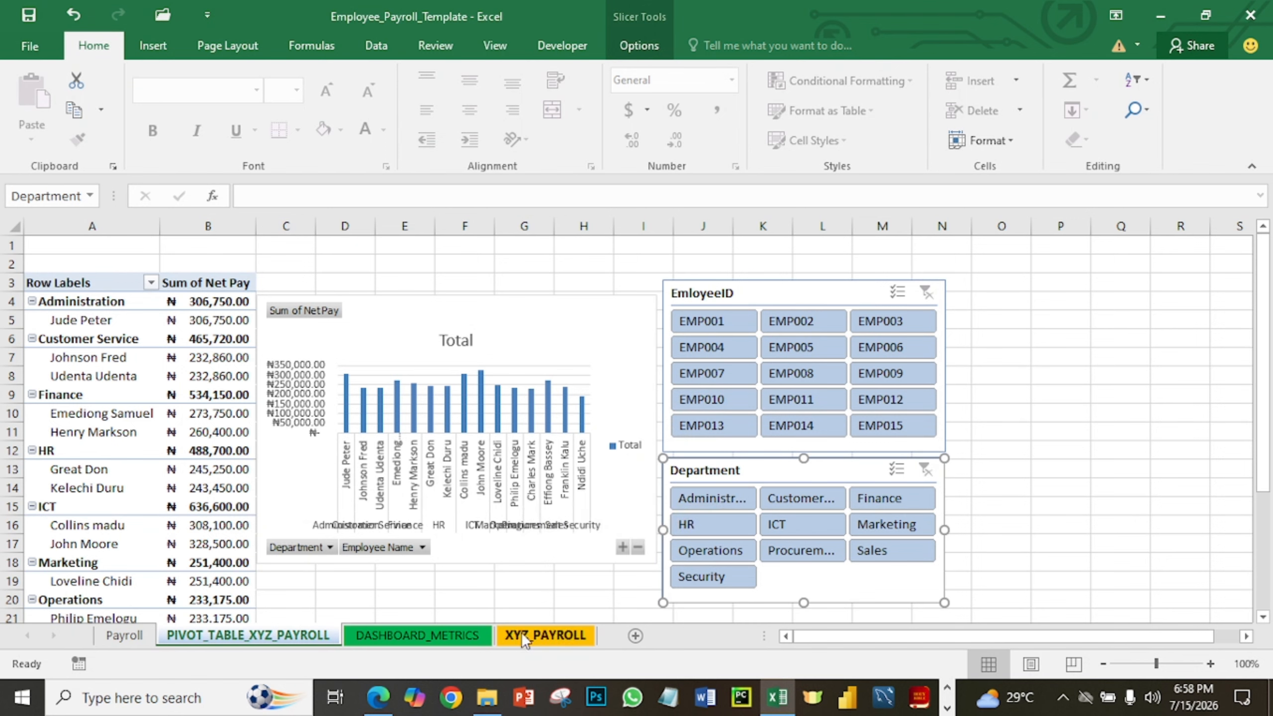
click(434, 642)
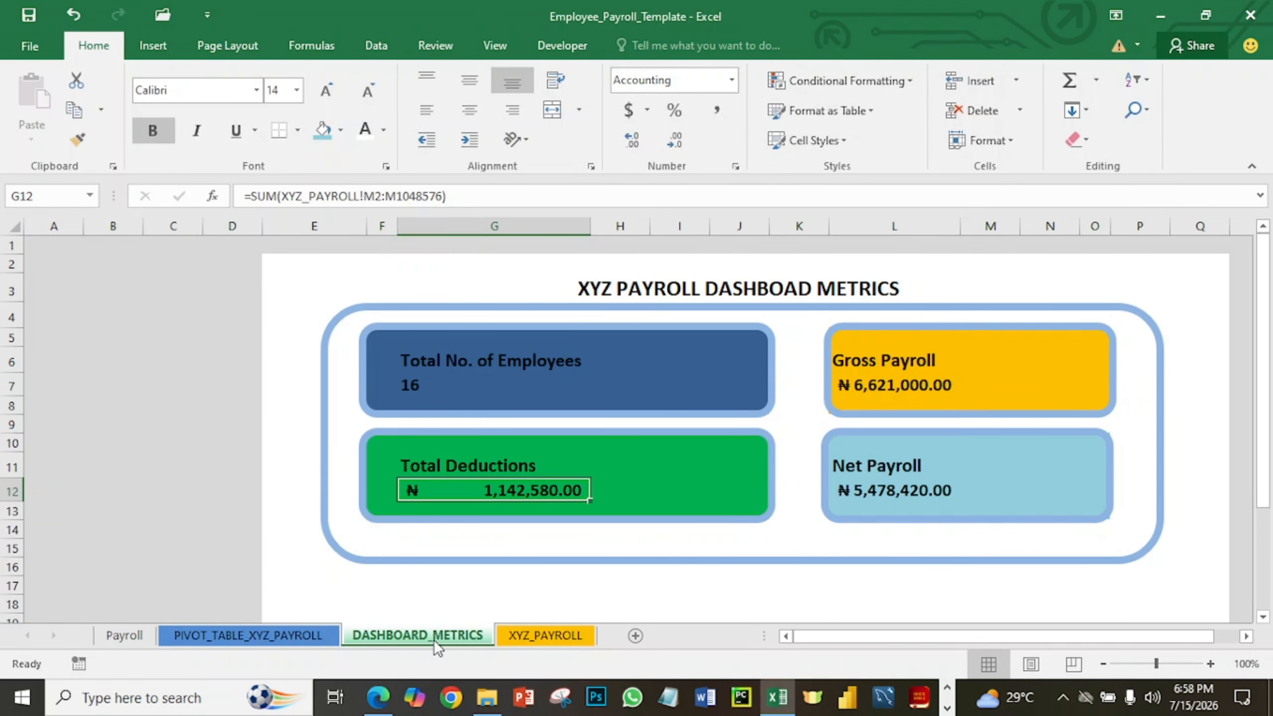